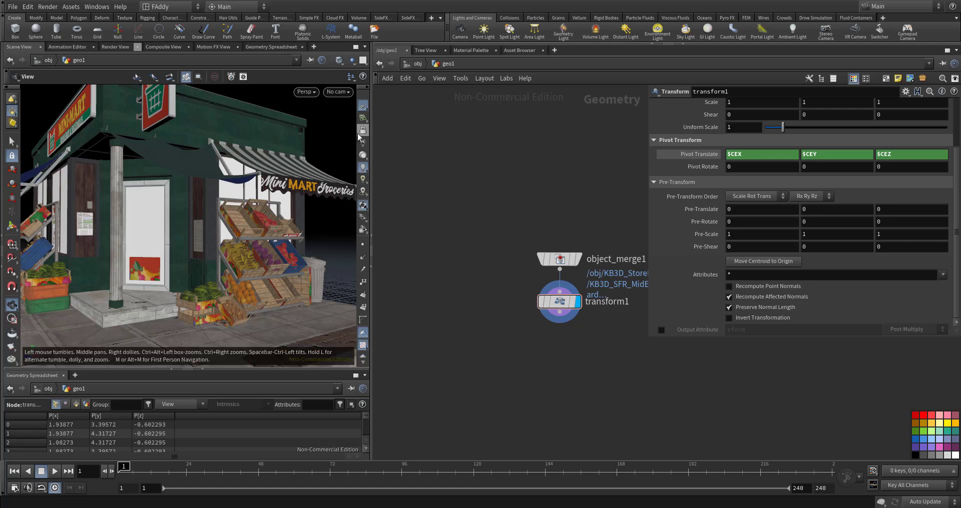
Orbit and zoom around the Mini-Mart storefront to frame the fruit stand and awning
drag(260, 225, 215, 215)
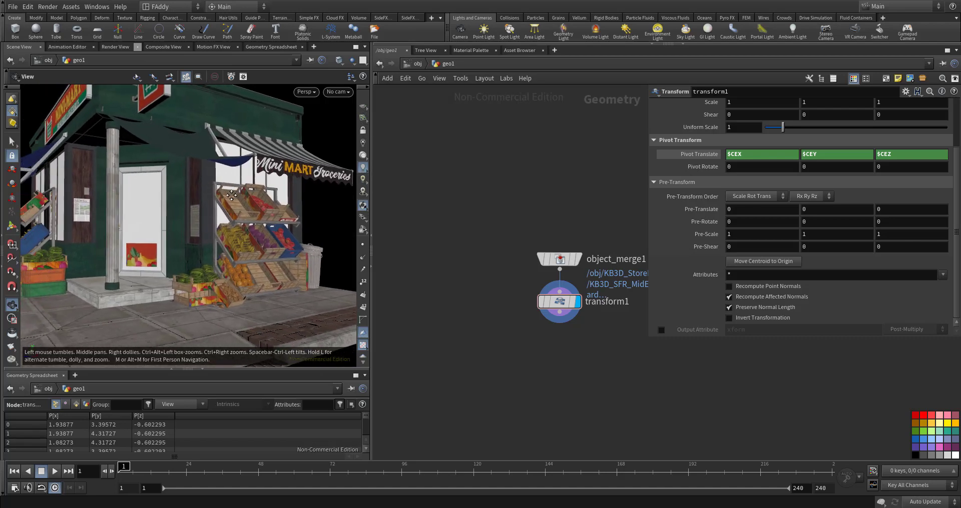
mouse_move(200, 259)
mouse_down()
mouse_move(192, 266)
mouse_move(272, 272)
mouse_move(193, 272)
mouse_move(302, 258)
mouse_up()
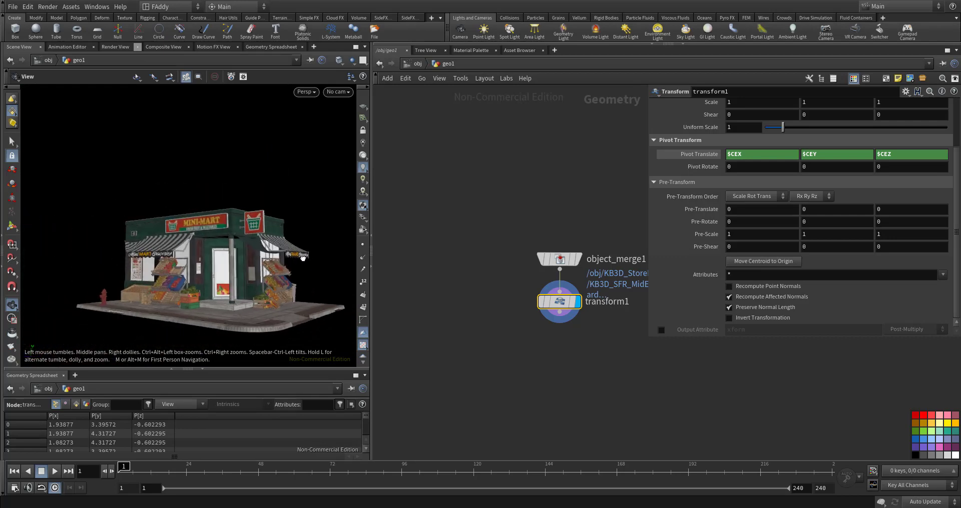
mouse_move(270, 264)
right_down()
mouse_move(268, 274)
mouse_move(235, 260)
right_up()
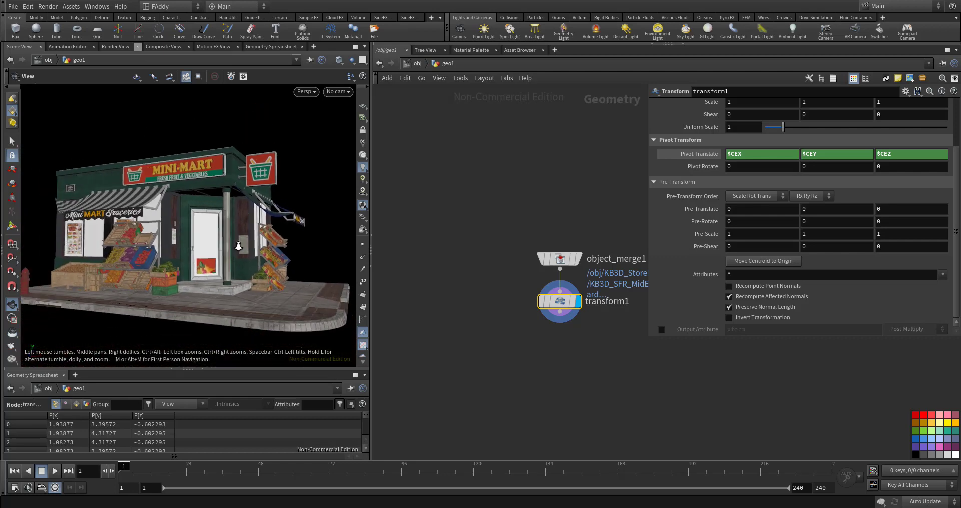
mouse_move(235, 260)
mouse_down()
mouse_move(201, 249)
mouse_move(280, 240)
mouse_up()
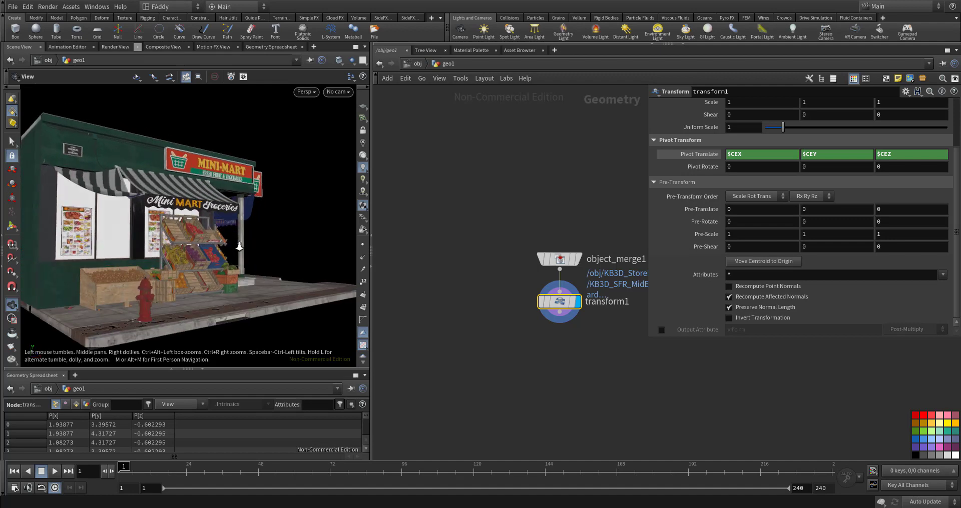
right_drag(280, 240, 295, 236)
drag(294, 236, 240, 233)
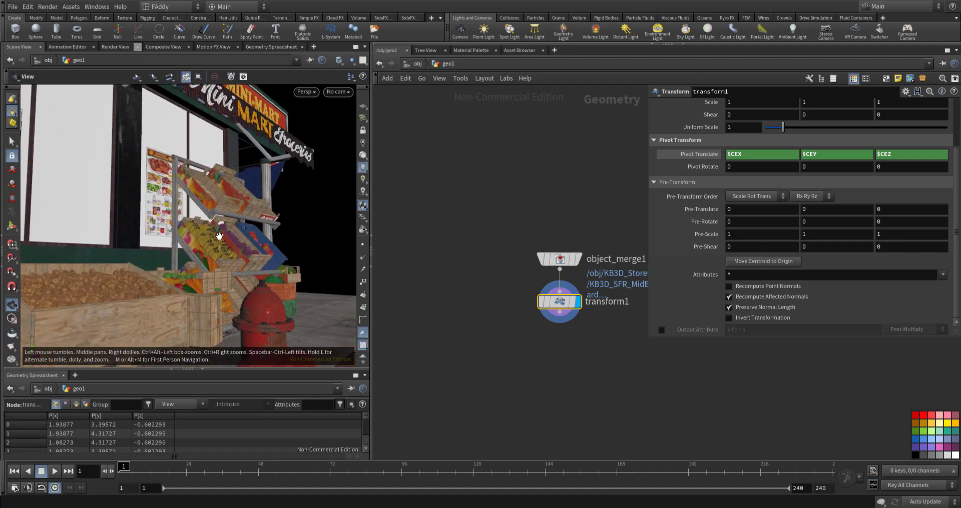
key(s)
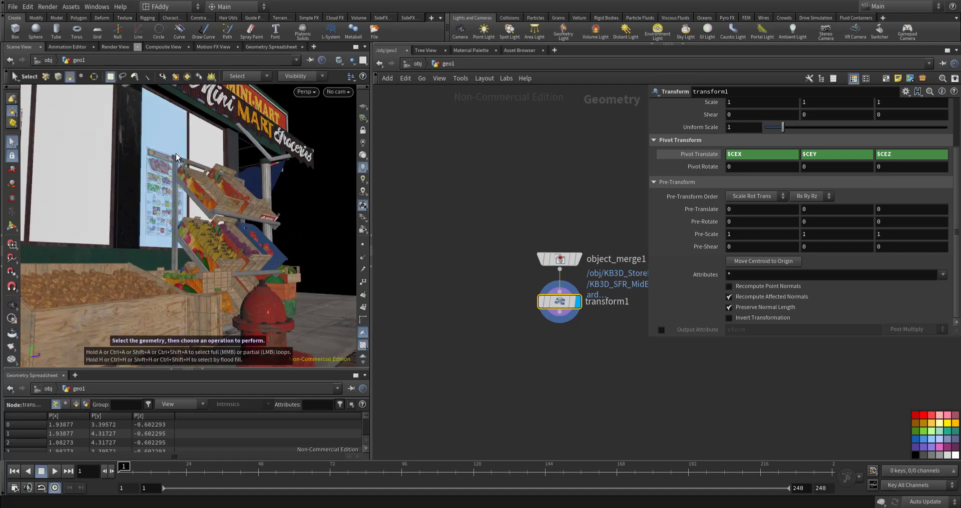
key(Escape)
drag(220, 203, 218, 215)
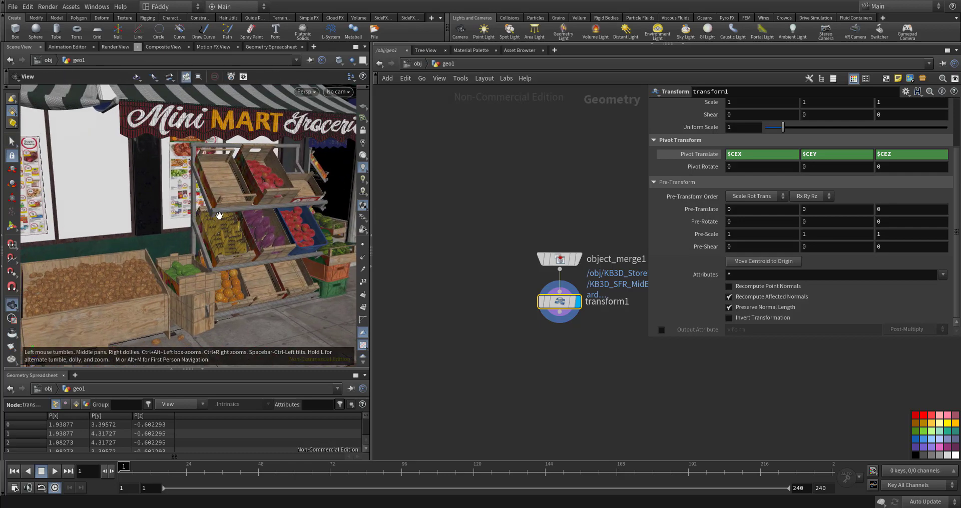
scroll(277, 229, down, 3)
mouse_move(277, 229)
mouse_down()
mouse_move(61, 250)
mouse_move(270, 216)
mouse_move(189, 240)
mouse_up()
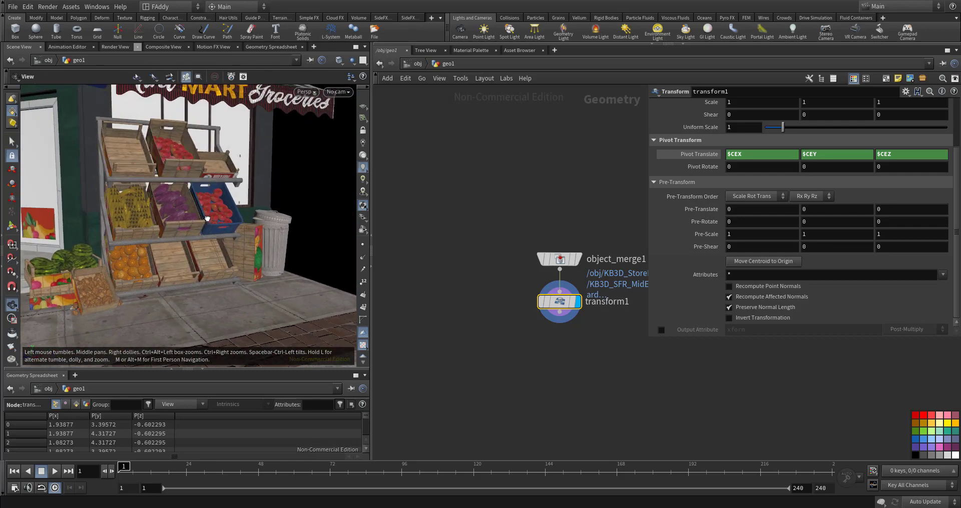
scroll(270, 216, up, 5)
mouse_move(189, 240)
right_down()
mouse_move(162, 245)
mouse_move(148, 288)
right_up()
In the Select tool's group list, group the geometry by 3D Connectivity islands
key(s)
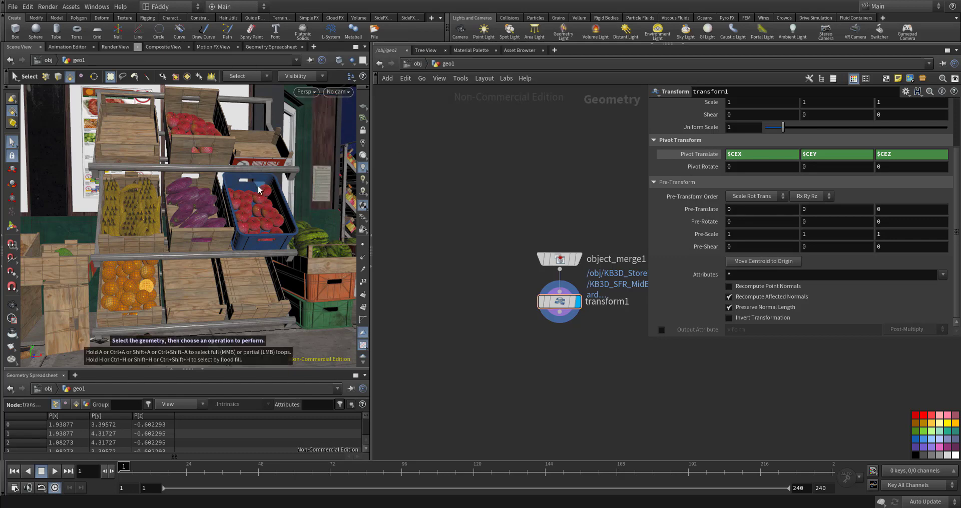
key(9)
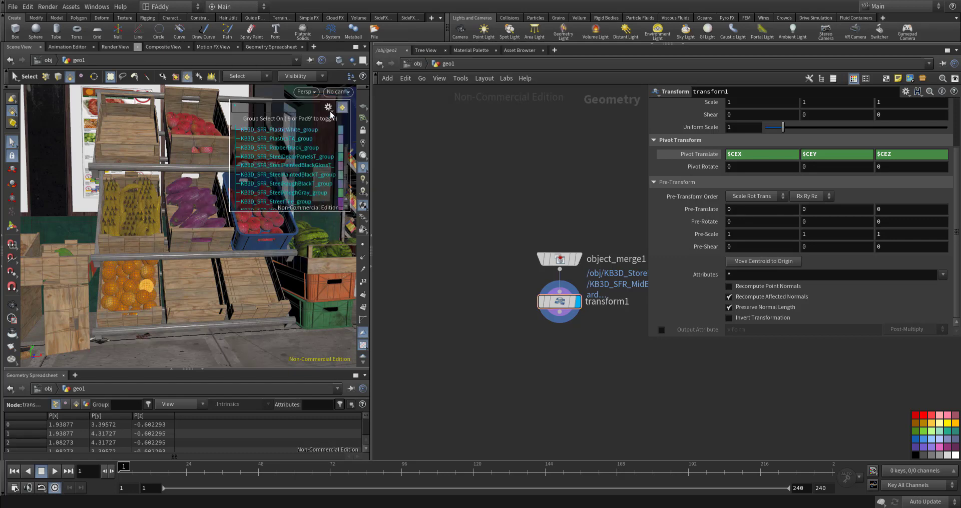
click(329, 110)
click(338, 232)
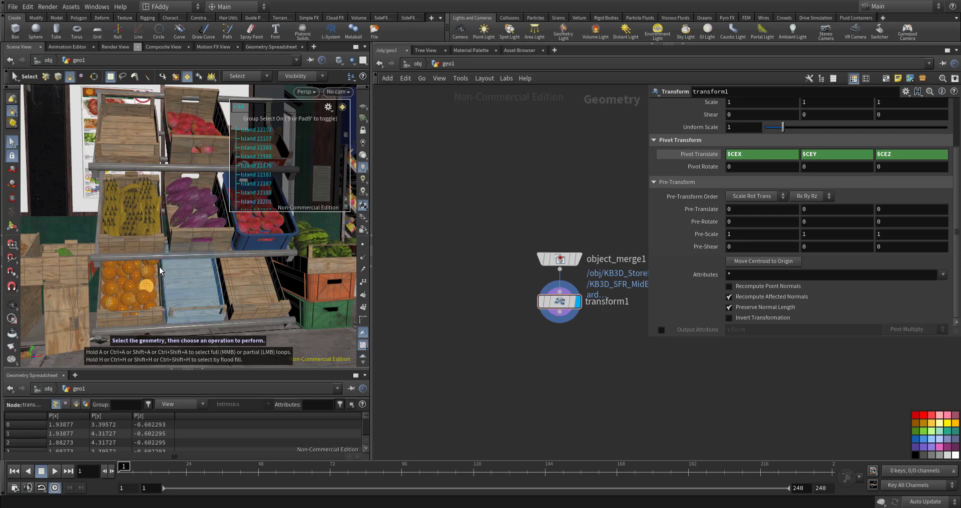
drag(155, 289, 155, 247)
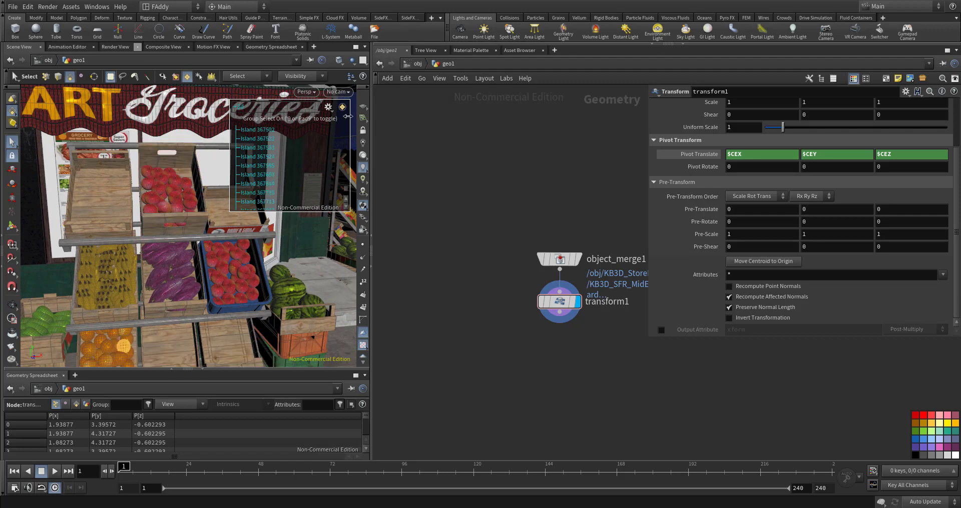
click(329, 108)
click(347, 272)
click(328, 107)
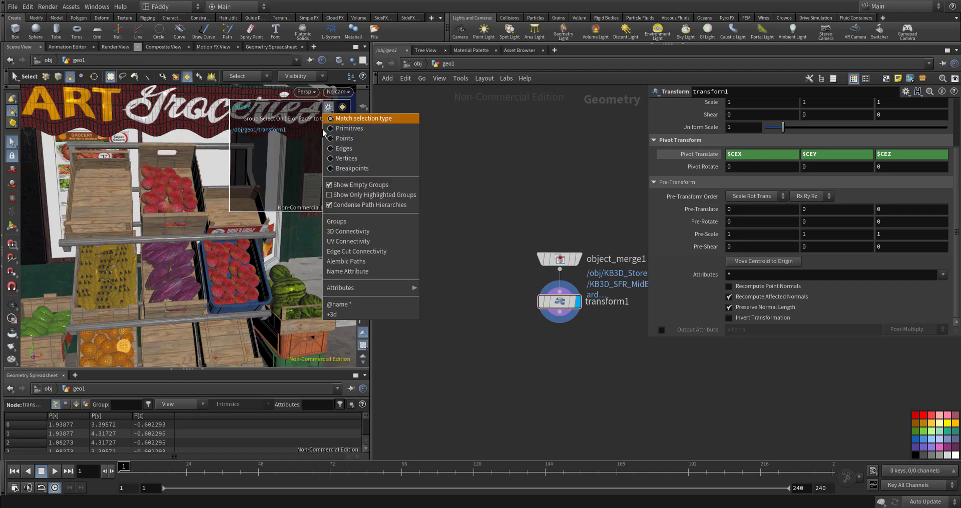
click(428, 290)
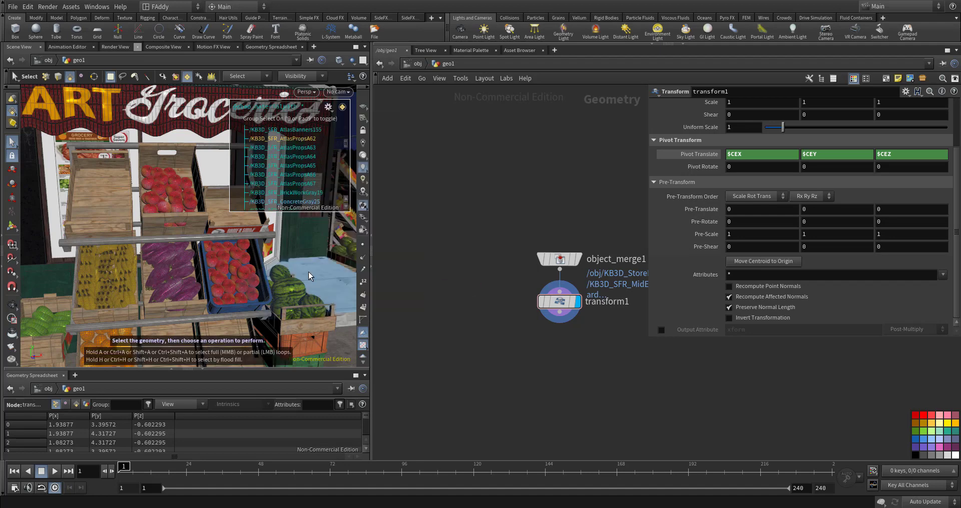
Select the fruit in the crates by its material group
click(248, 279)
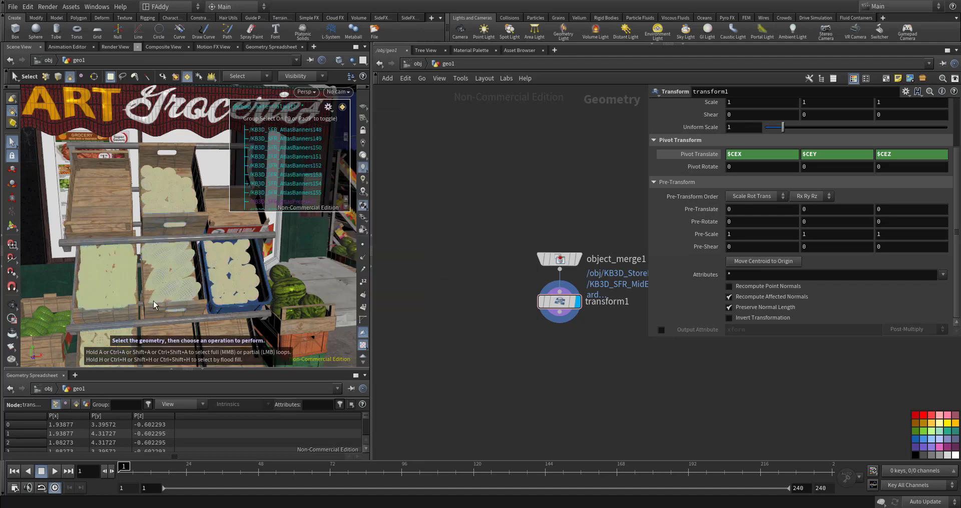
mouse_move(248, 279)
mouse_down()
mouse_move(168, 295)
mouse_move(110, 273)
mouse_up()
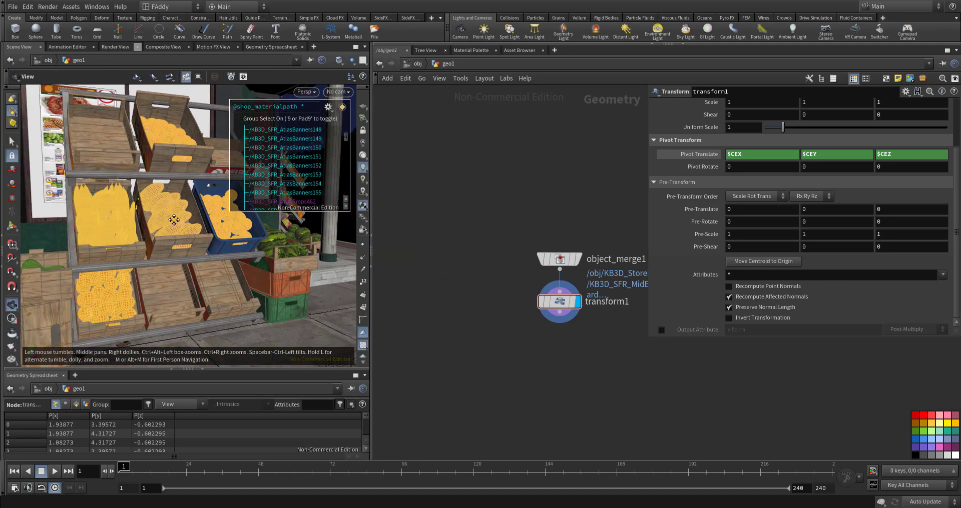
key(s)
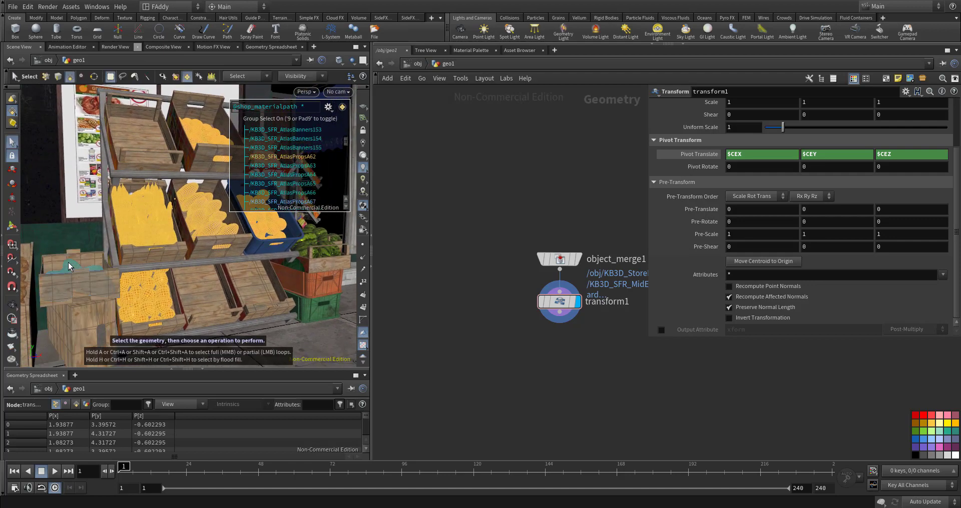
alt+drag(154, 279, 149, 289)
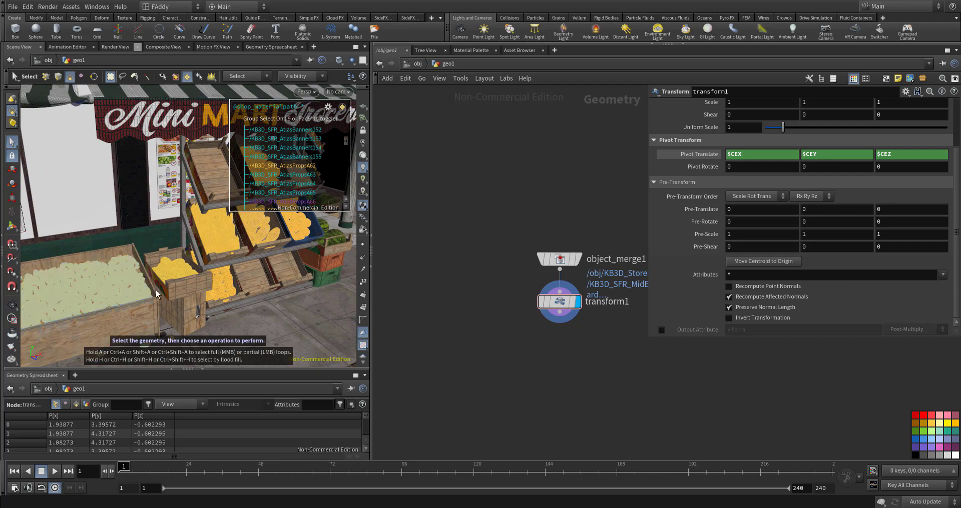
key(Escape)
mouse_move(148, 289)
mouse_down()
mouse_move(100, 259)
mouse_move(183, 229)
mouse_move(262, 248)
mouse_move(167, 253)
mouse_move(214, 279)
mouse_up()
key(s)
key(Escape)
Add a Split node, split1, below transform1
key(s)
key(Tab)
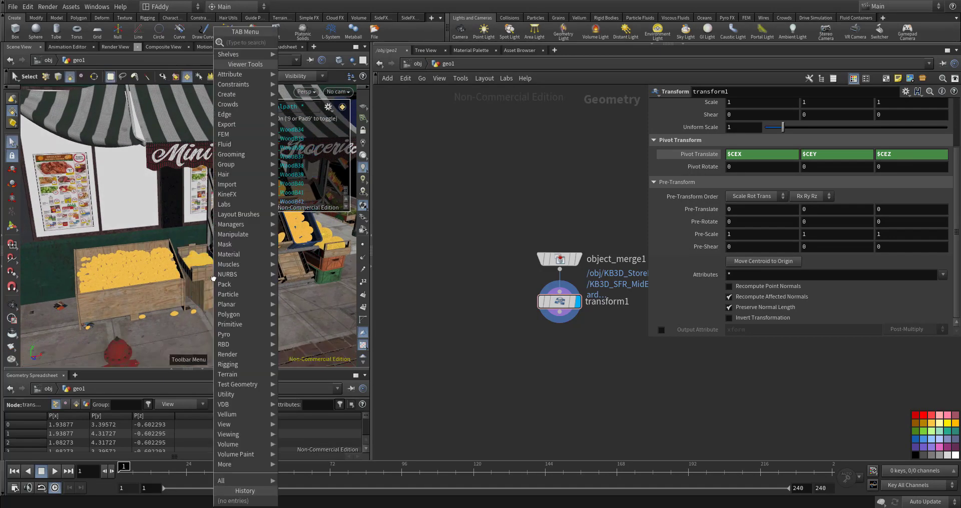
text(spli)
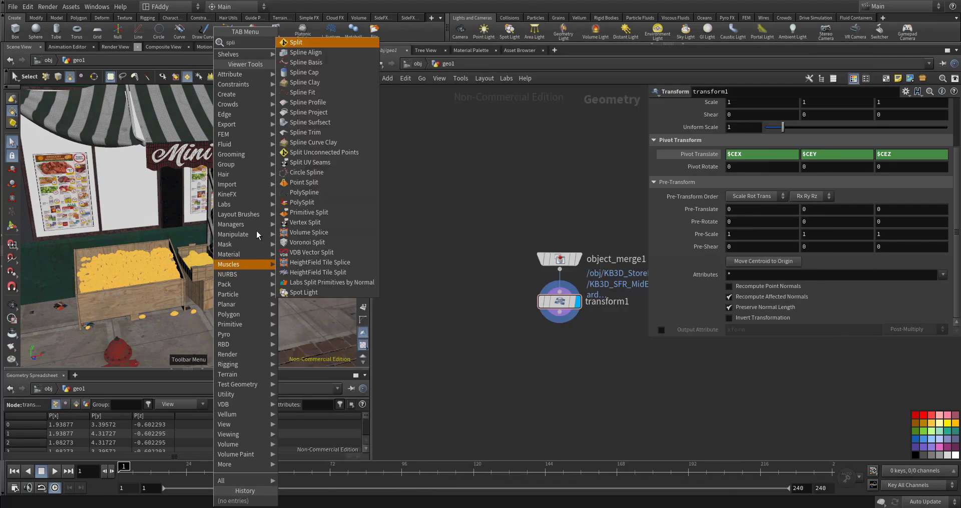
click(295, 42)
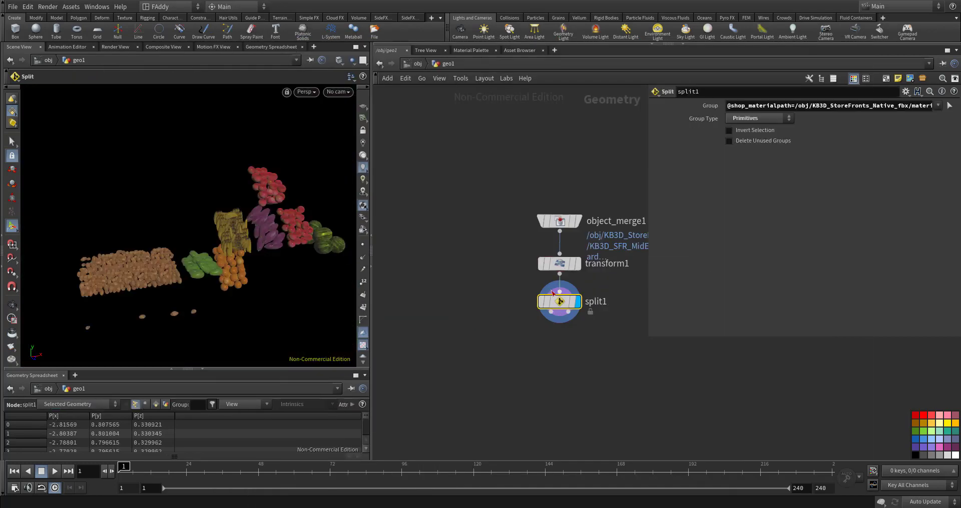
drag(559, 302, 468, 320)
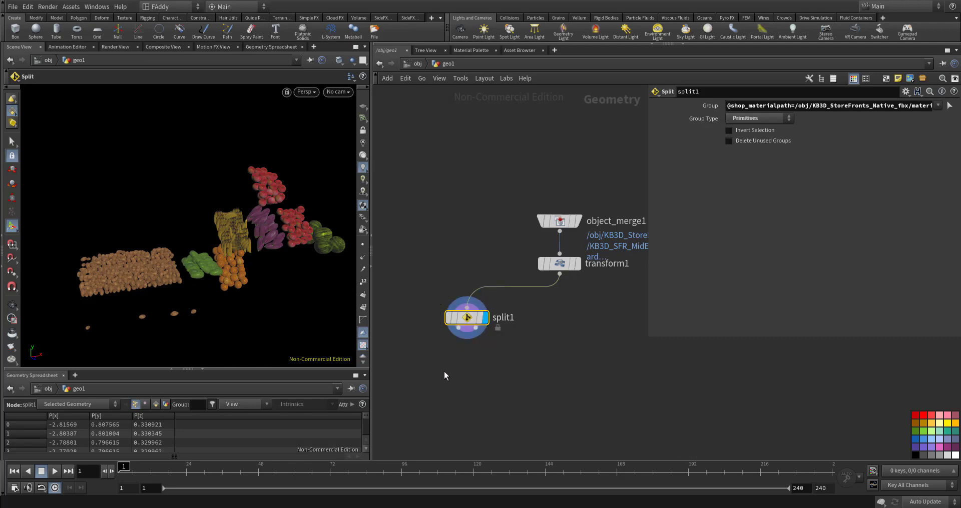
Add a Null renamed fruit and wire it to split1's output
key(Tab)
text(f)
key(Escape)
key(Tab)
text(nu)
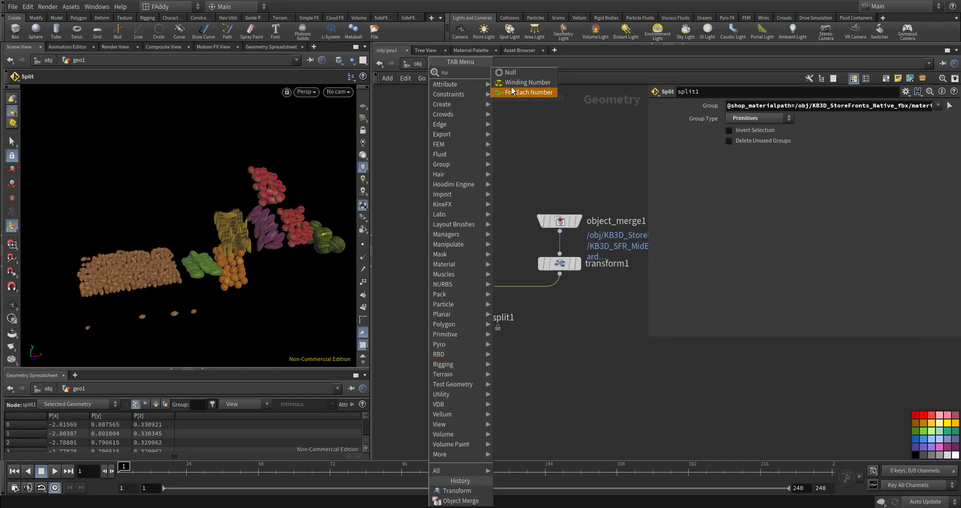
click(512, 76)
click(433, 363)
double_click(461, 364)
text(fruit)
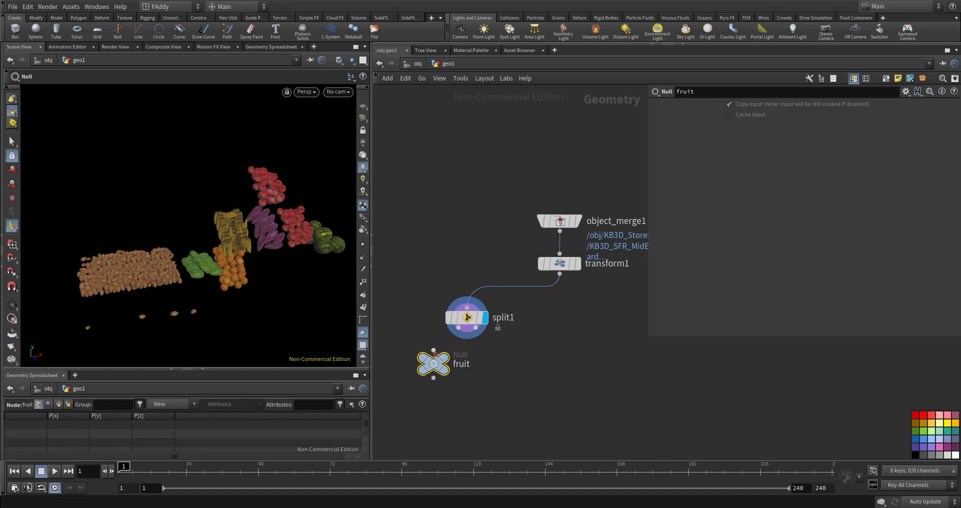
drag(434, 353, 458, 329)
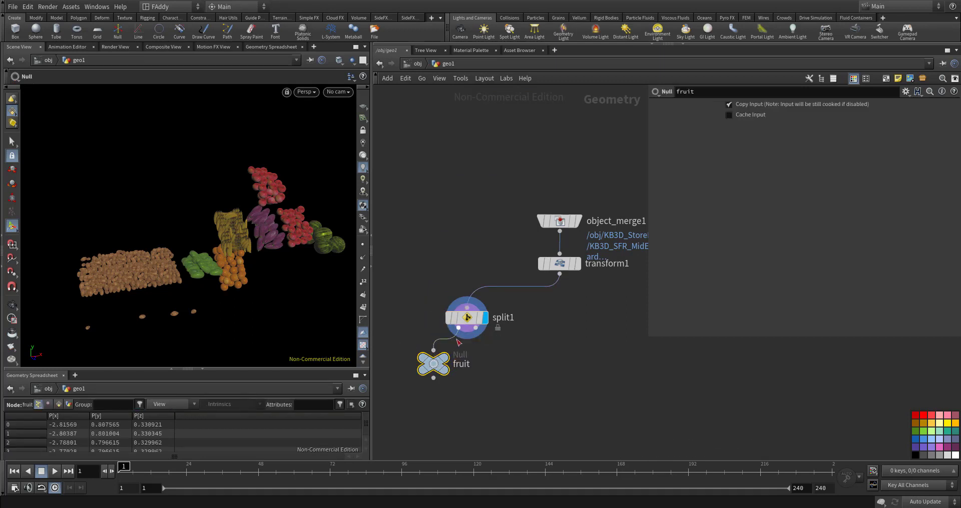
drag(433, 364, 423, 370)
Display the fruit Null to view the isolated fruit, then select split1
key(r)
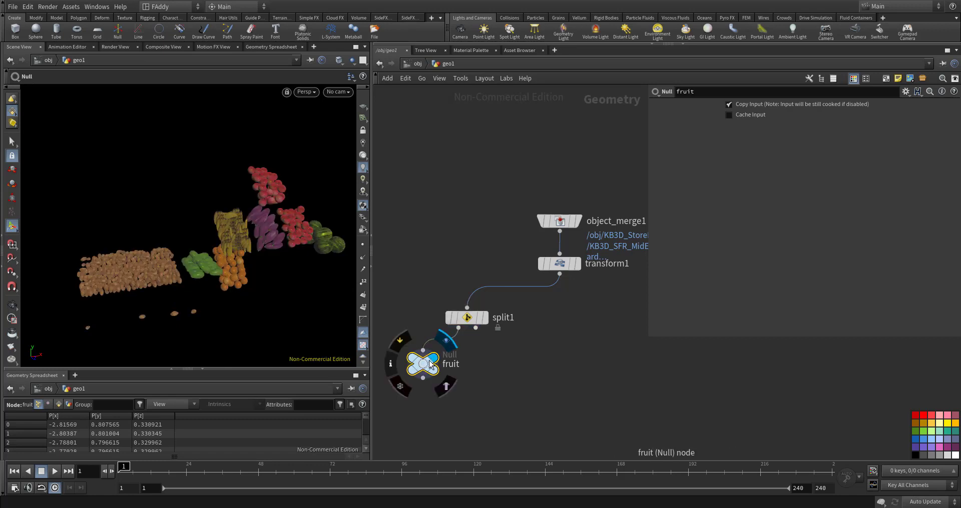
key(Escape)
scroll(248, 270, up, 3)
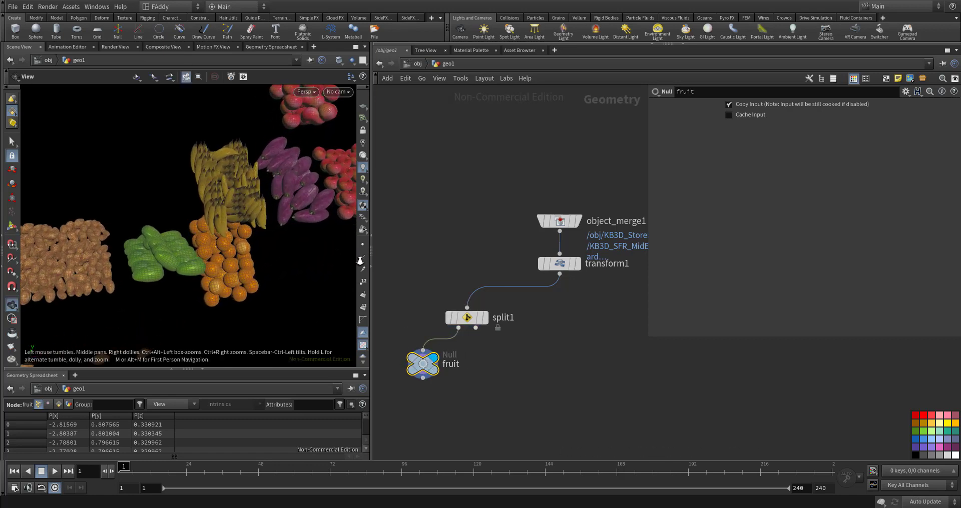
scroll(253, 268, down, 2)
scroll(256, 266, up, 3)
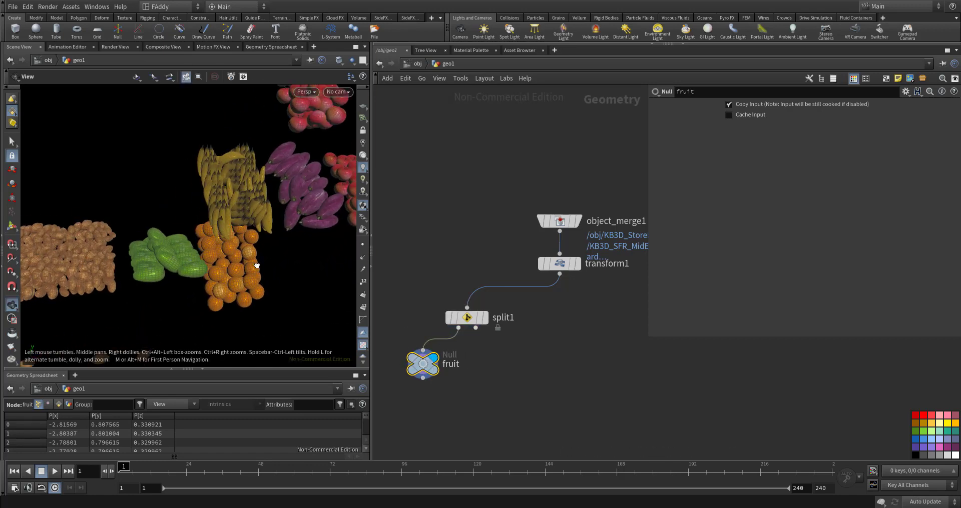
drag(256, 265, 194, 270)
key(Return)
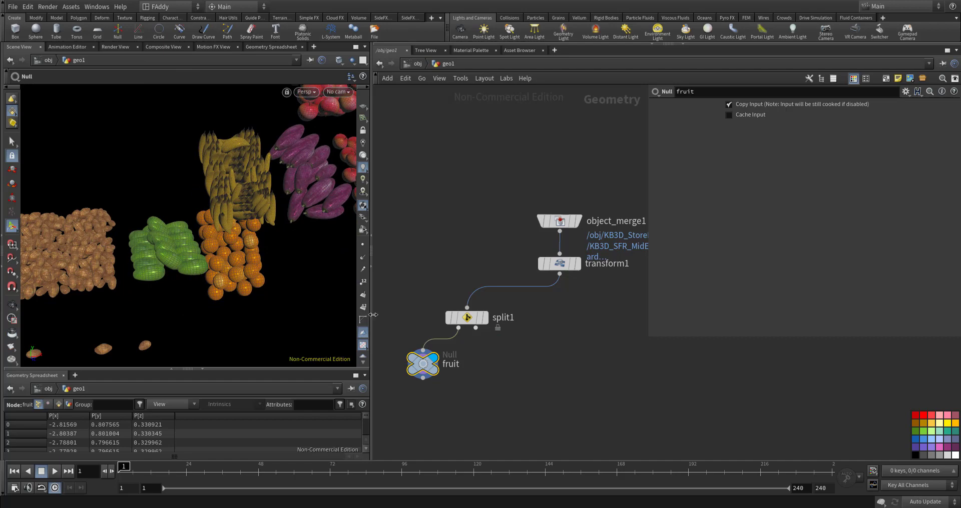
click(470, 319)
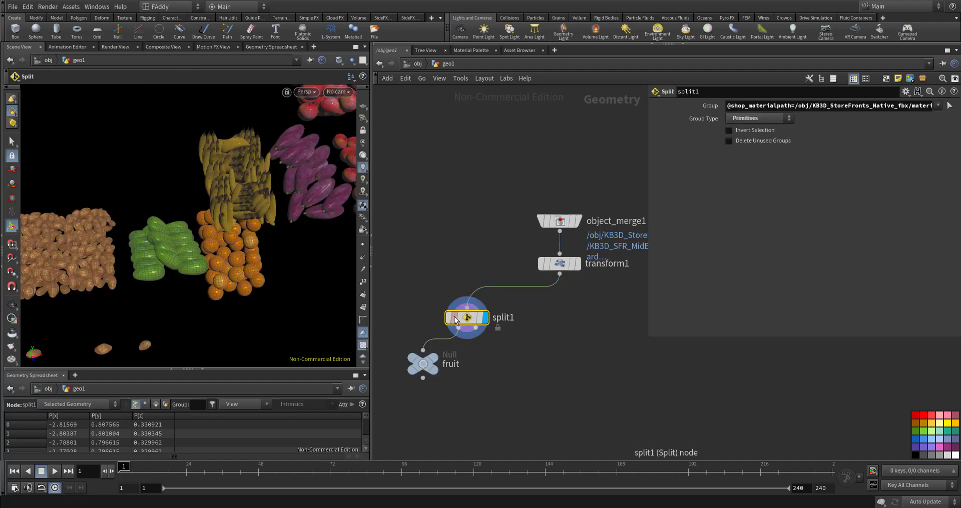
Add a second Null, null1, fed by split1's other output
key(Tab)
text(nu)
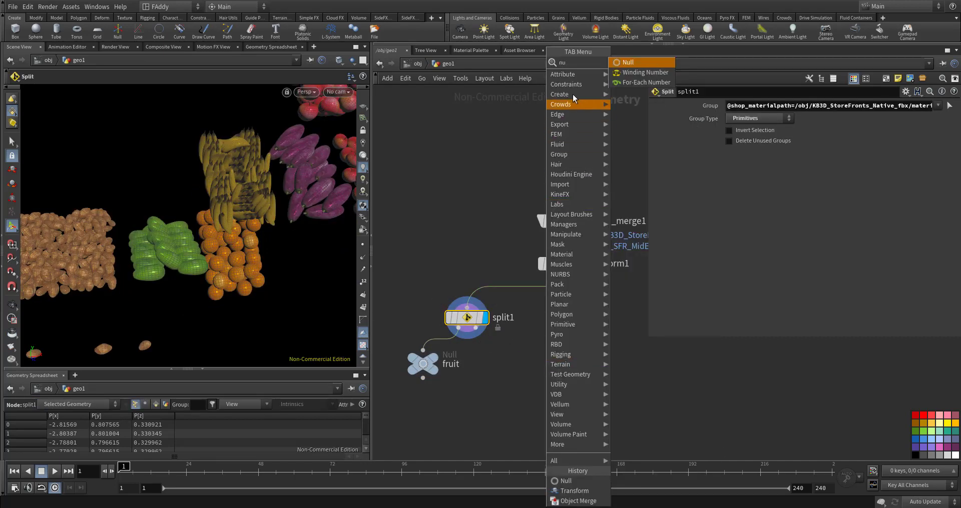
click(619, 65)
click(533, 364)
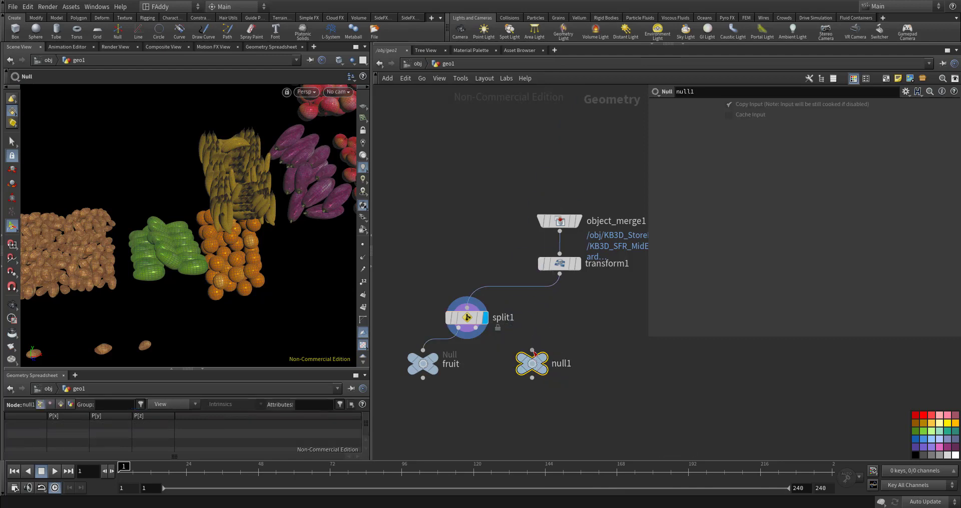
click(532, 350)
click(482, 337)
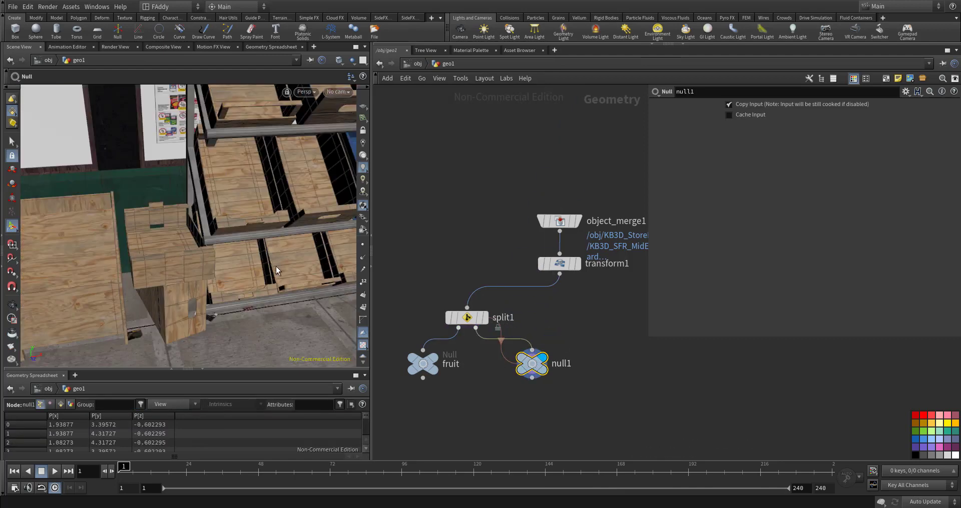
Select the front crate and another wooden box by their material groups
key(s)
alt+drag(275, 266, 203, 227)
key(9)
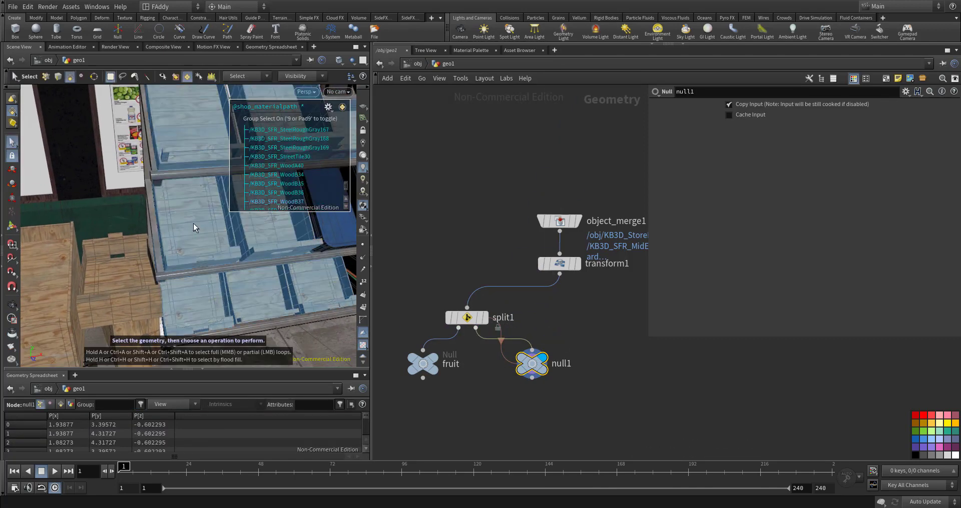
click(197, 221)
key(Escape)
mouse_move(196, 221)
mouse_down()
mouse_move(245, 274)
mouse_move(182, 276)
mouse_up()
key(s)
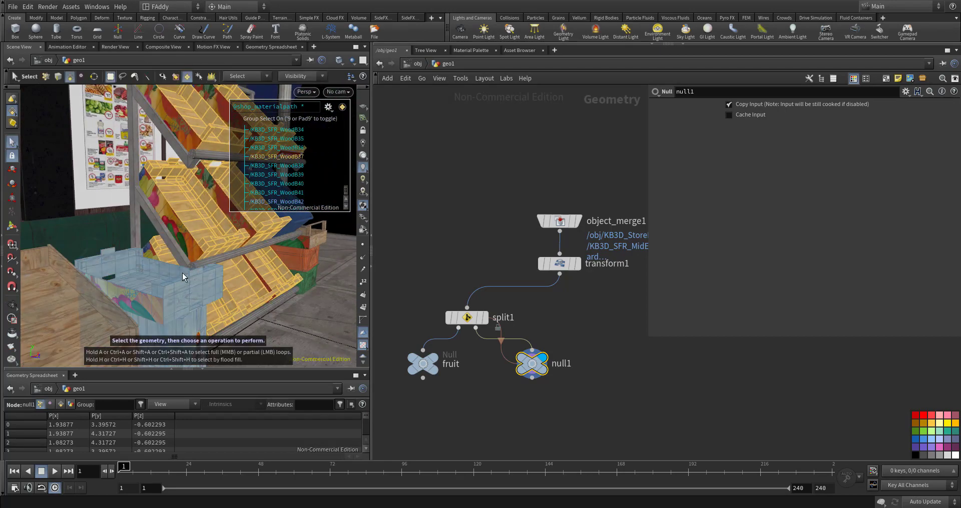
click(168, 284)
key(Escape)
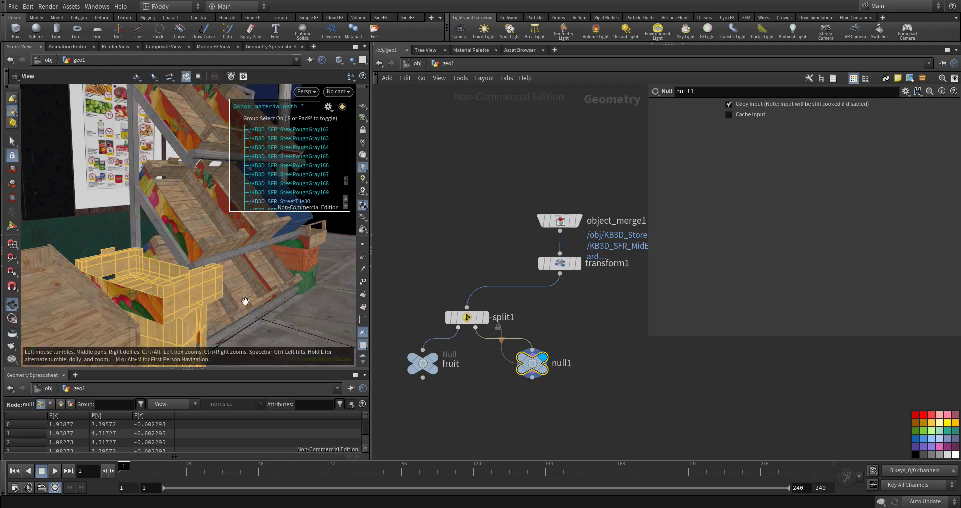
drag(232, 299, 217, 294)
key(s)
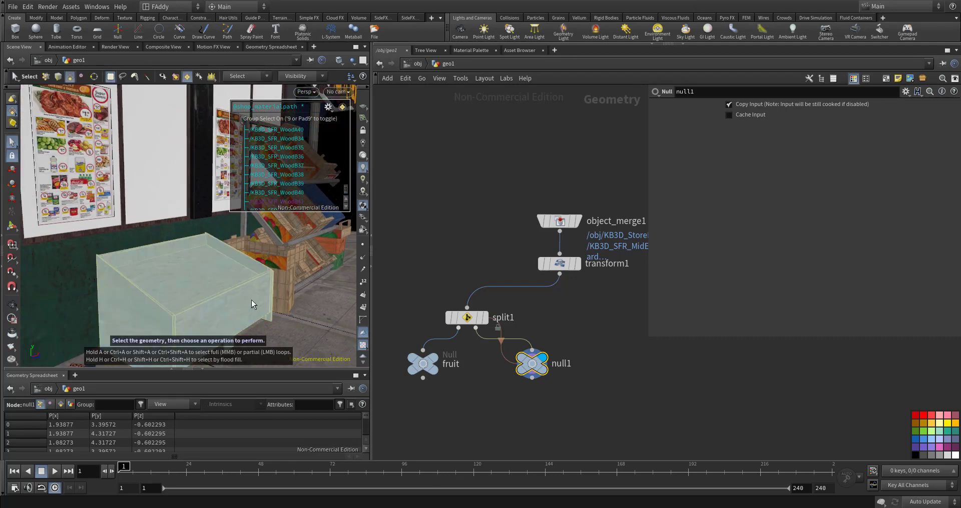
click(251, 299)
key(Escape)
drag(332, 308, 174, 293)
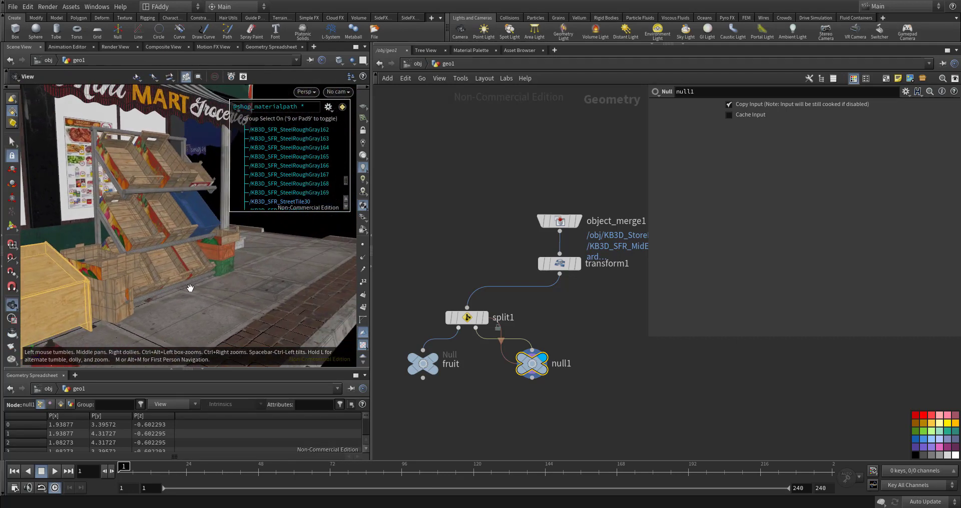
Select the top crate and the shelf crates, then view the whole storefront
scroll(150, 280, up, 3)
scroll(142, 266, up, 3)
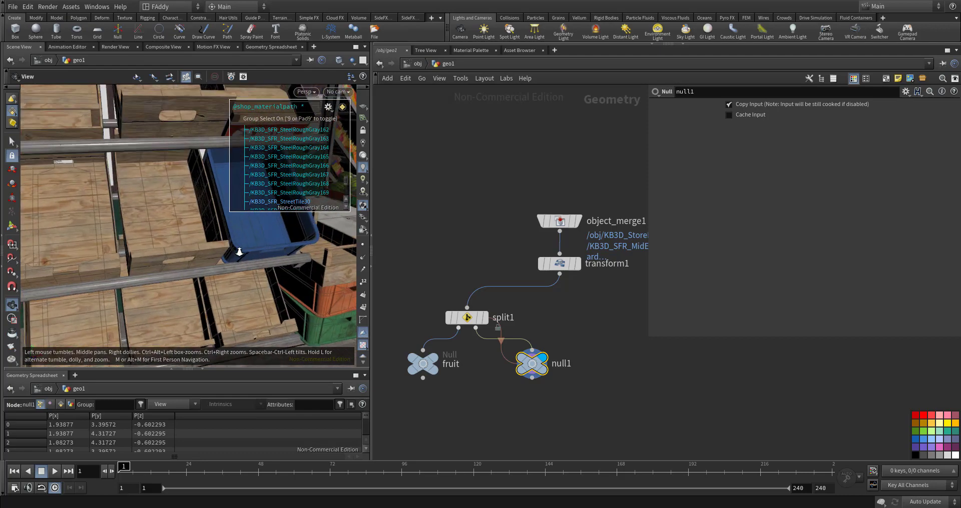
scroll(245, 251, up, 3)
scroll(246, 252, down, 5)
scroll(215, 250, down, 2)
scroll(194, 247, down, 1)
key(s)
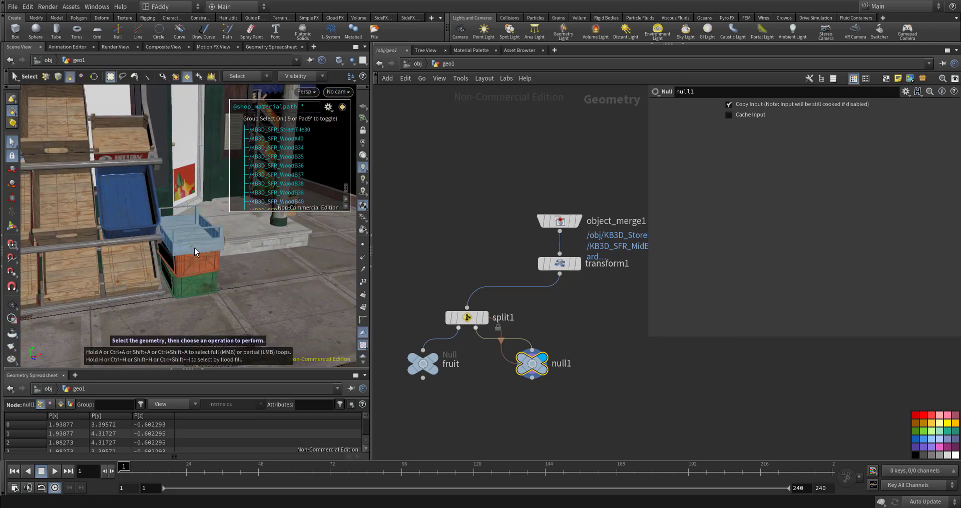
click(196, 245)
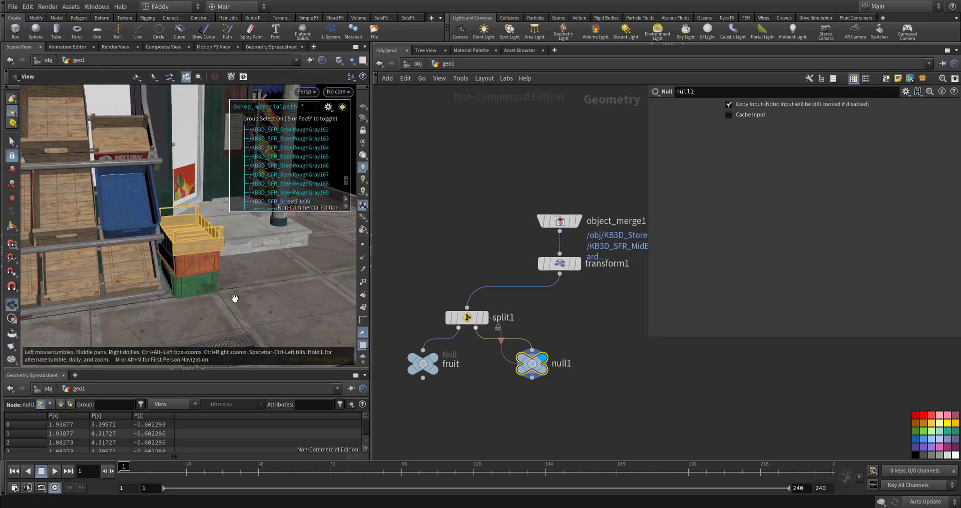
mouse_move(208, 278)
alt+mouse_down()
mouse_move(250, 254)
mouse_move(159, 248)
alt+mouse_up()
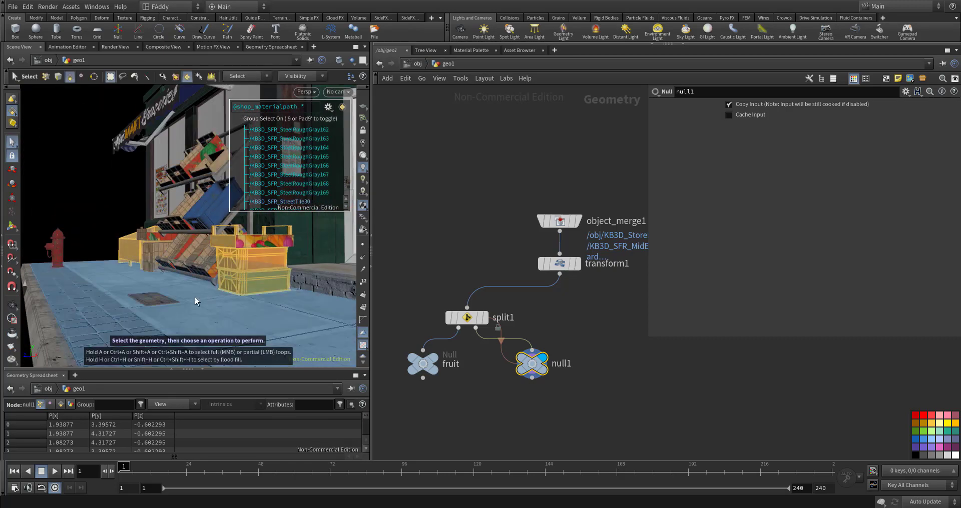
click(158, 247)
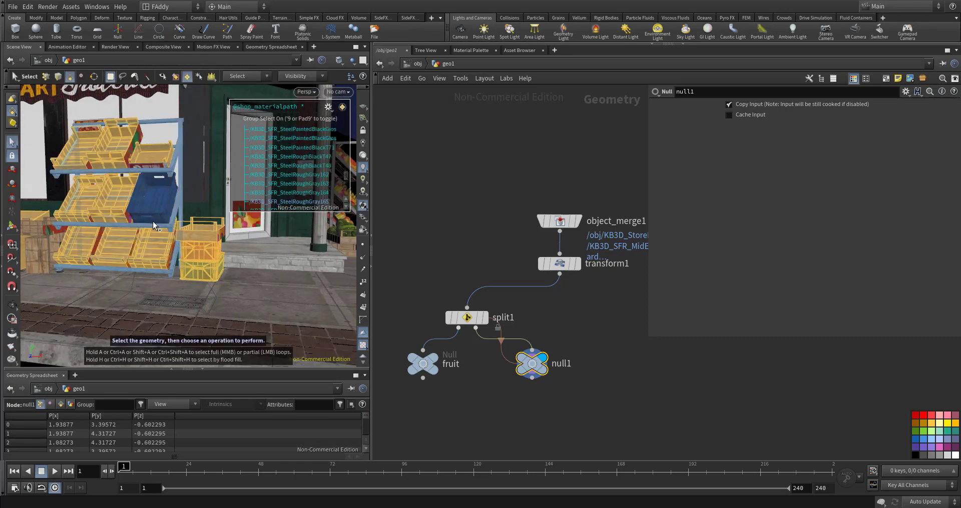
key(Escape)
mouse_move(153, 221)
mouse_down()
mouse_move(215, 284)
mouse_move(230, 267)
mouse_move(200, 279)
mouse_up()
key(s)
key(Escape)
mouse_move(200, 279)
right_down()
mouse_move(435, 254)
mouse_move(274, 287)
right_up()
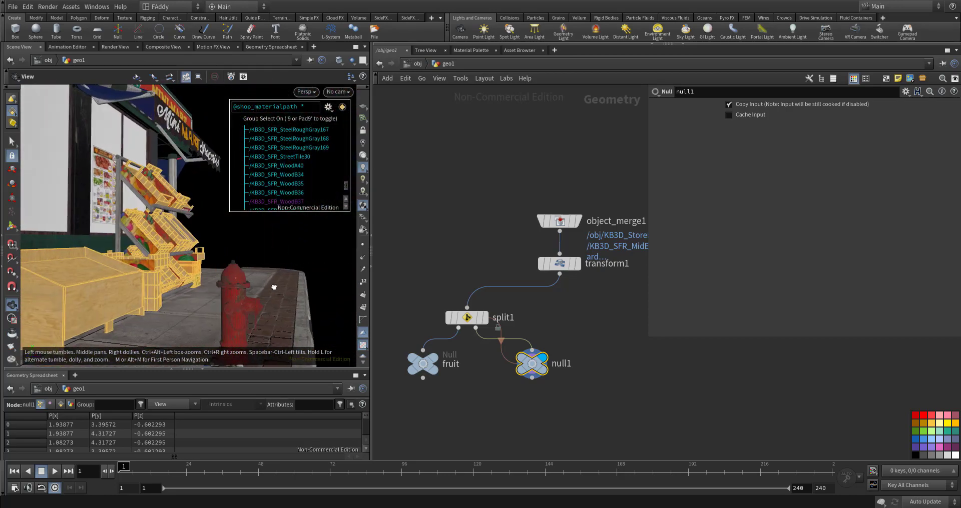
mouse_move(274, 287)
mouse_down()
mouse_move(286, 286)
mouse_move(250, 298)
mouse_up()
Add split2 below null1 and a Null named boxes on its first output
key(Tab)
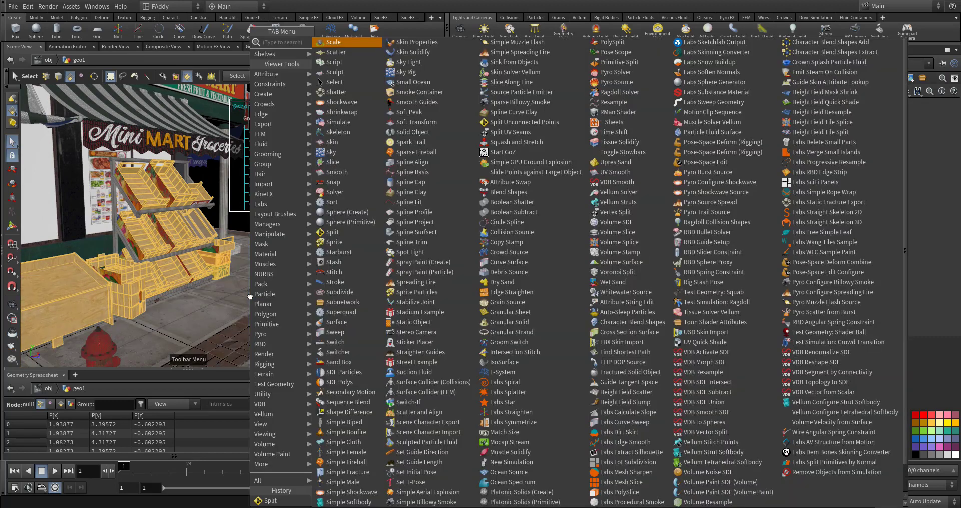
text(spli)
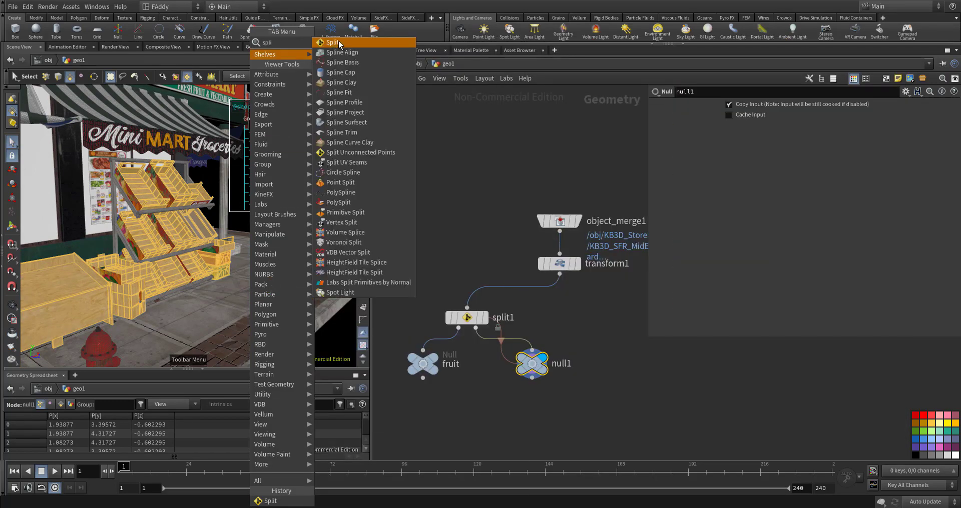
click(339, 43)
mouse_move(532, 364)
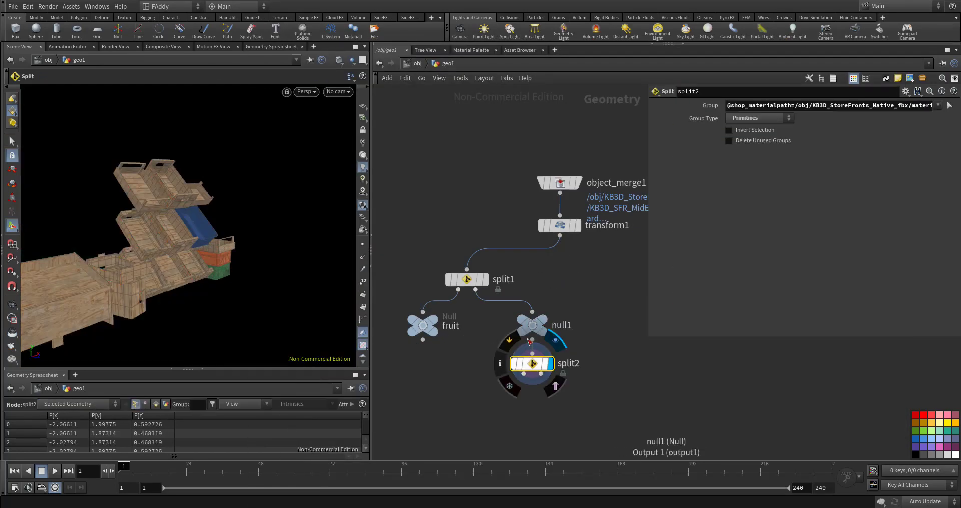
mouse_move(530, 342)
alt+mouse_down()
mouse_move(494, 409)
mouse_move(523, 374)
alt+mouse_up()
text(boxes)
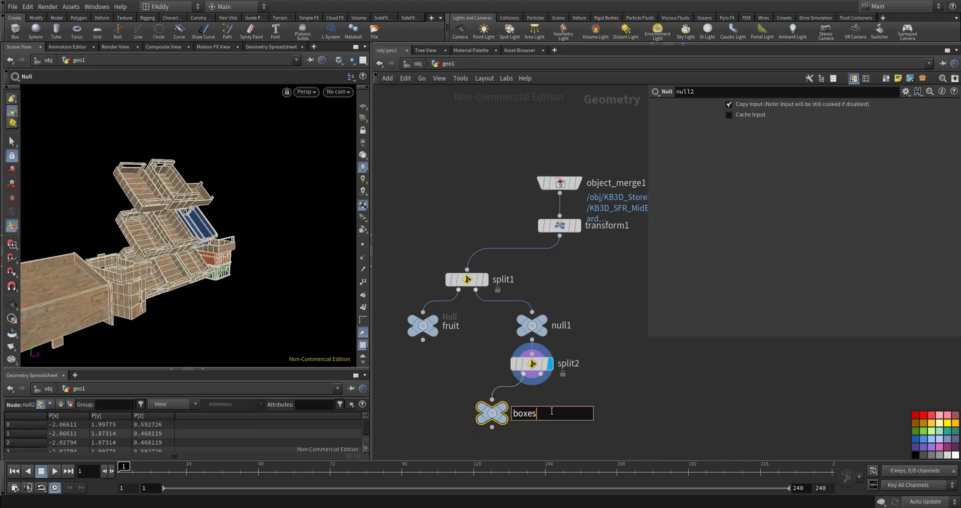
key(Return)
Copy the null as null2 on split2's other output, display it, then select split2
alt+drag(532, 326, 602, 419)
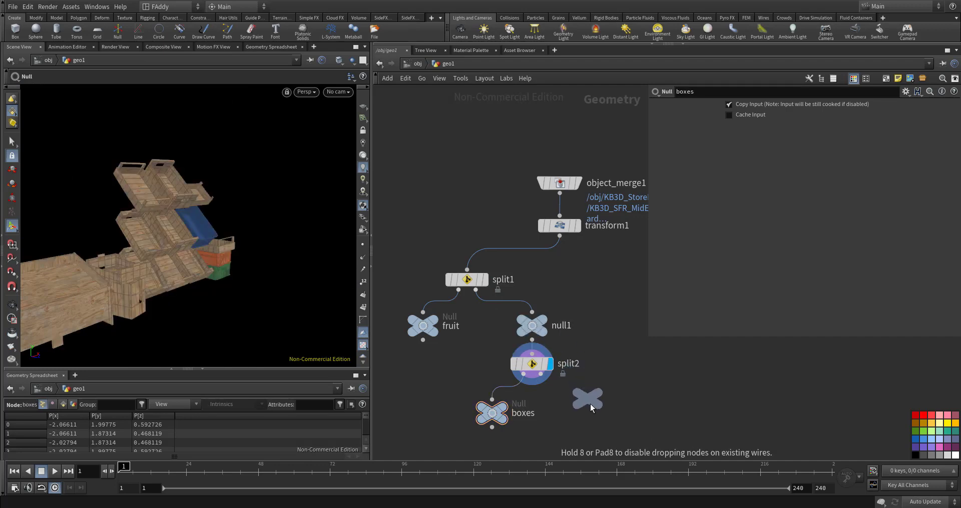
click(601, 399)
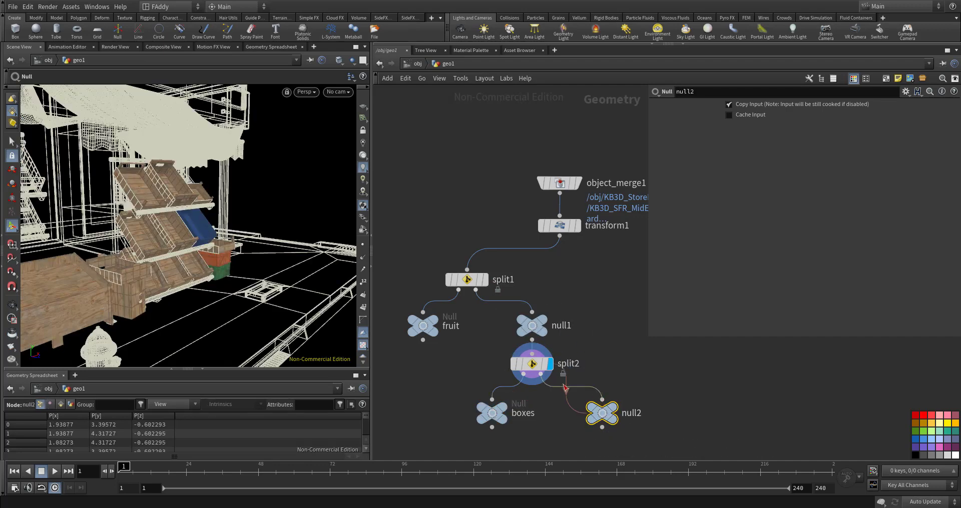
click(617, 410)
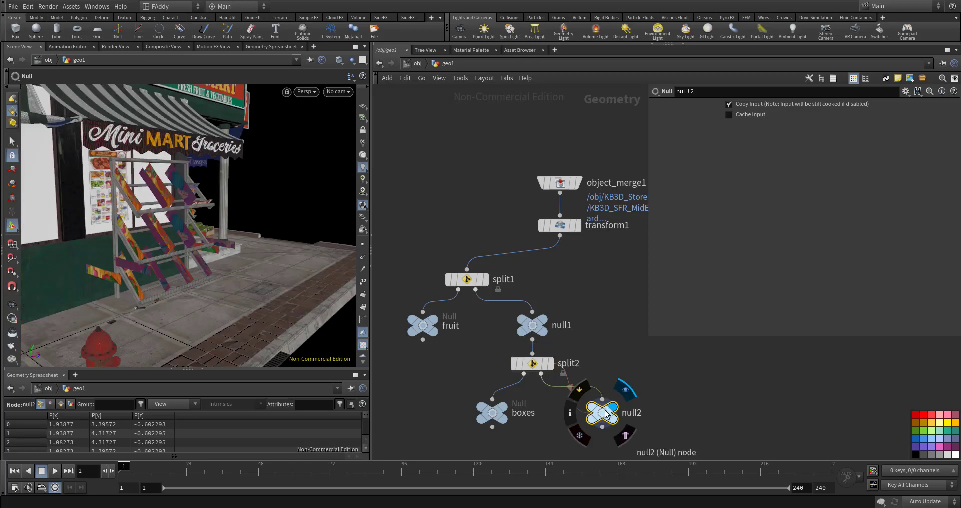
key(Escape)
mouse_move(248, 296)
mouse_down()
mouse_move(234, 266)
mouse_move(247, 269)
mouse_up()
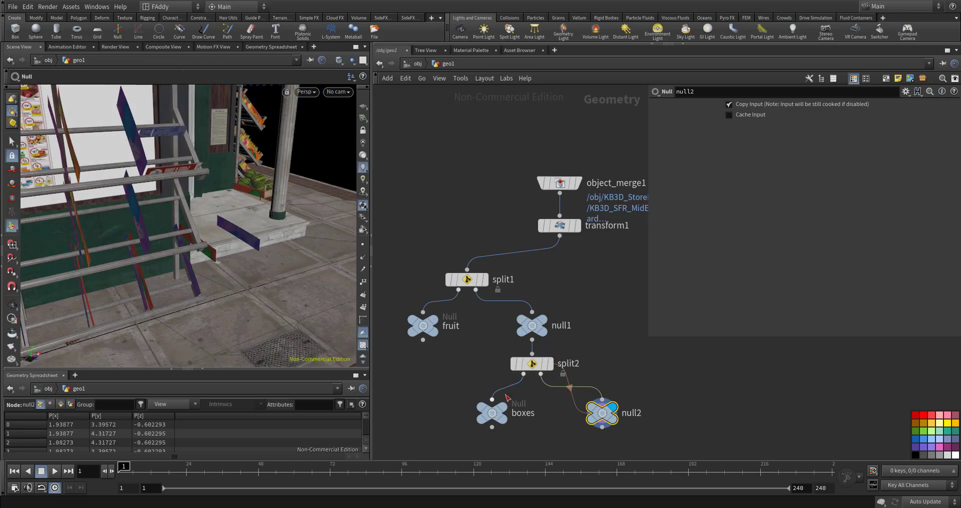
click(550, 366)
click(550, 365)
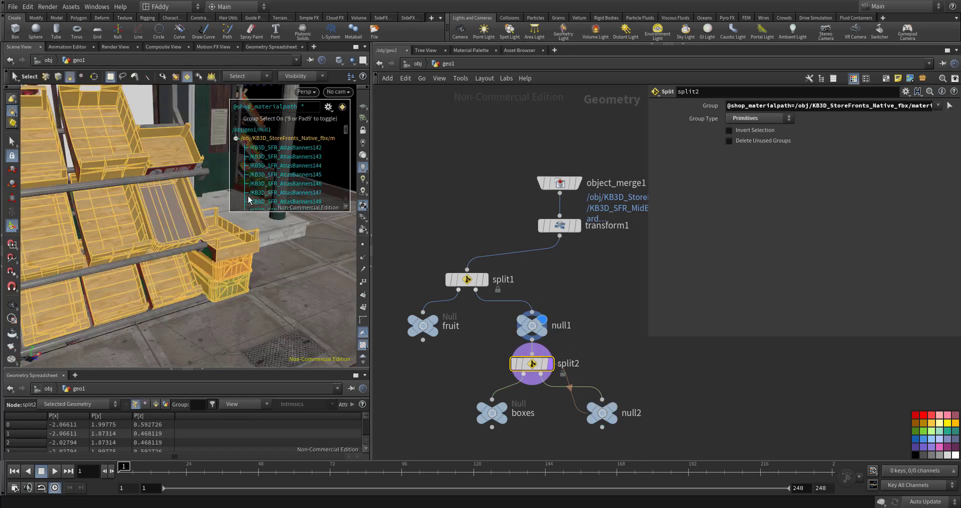
Pick the centre and left crates by shop_materialpath as split2's Group and confirm
click(327, 107)
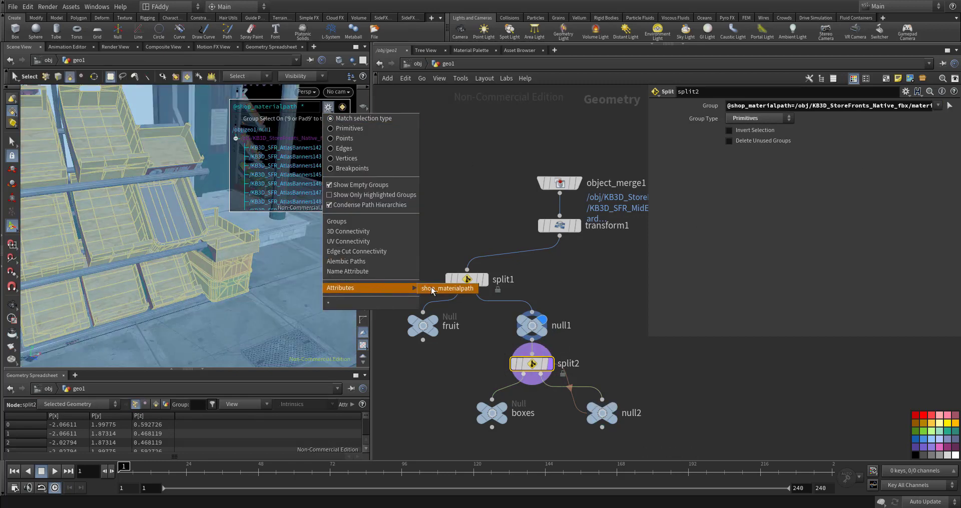
click(430, 288)
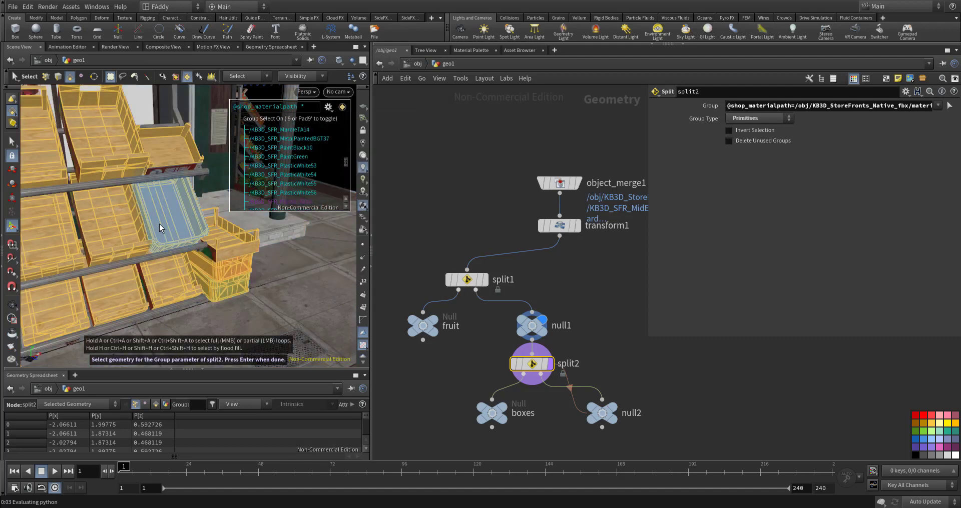
alt+drag(161, 223, 116, 226)
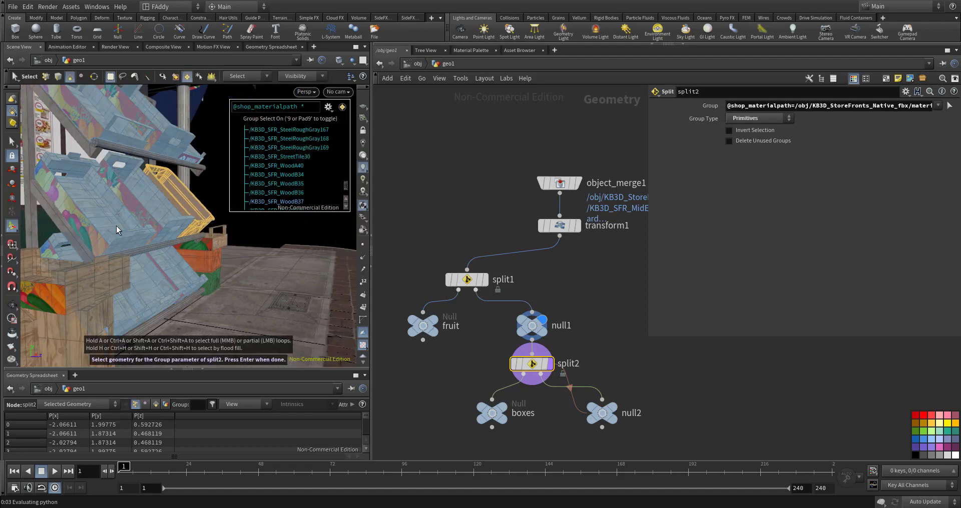
click(116, 226)
click(342, 107)
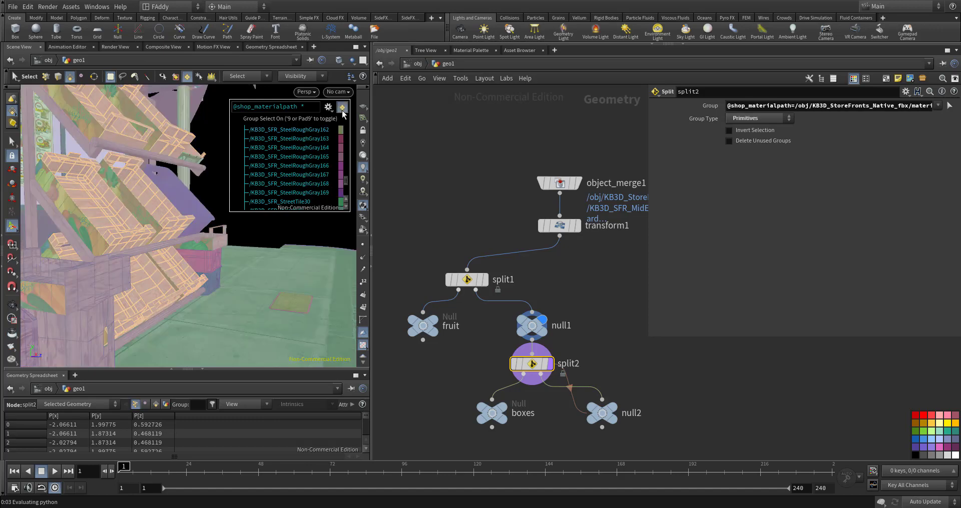
key(Escape)
mouse_move(221, 194)
mouse_down()
mouse_move(108, 235)
mouse_move(166, 228)
mouse_up()
key(s)
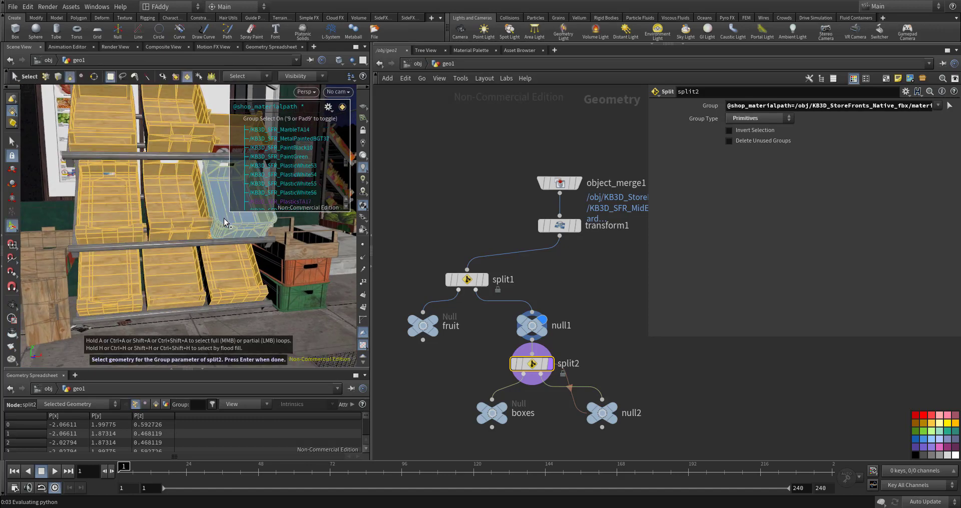
key(Escape)
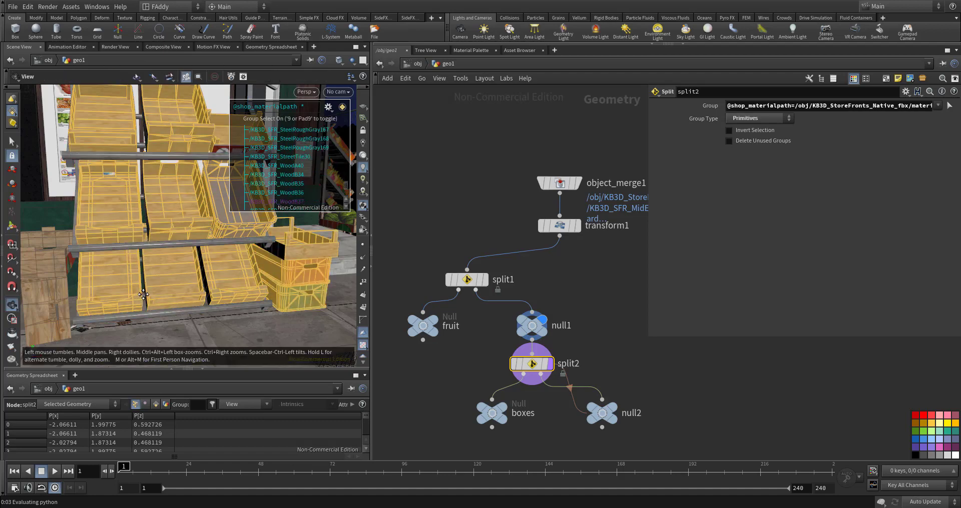
mouse_move(269, 301)
mouse_down()
mouse_move(258, 283)
mouse_move(183, 300)
mouse_move(248, 288)
mouse_move(205, 289)
mouse_up()
click(183, 299)
shift+click(80, 277)
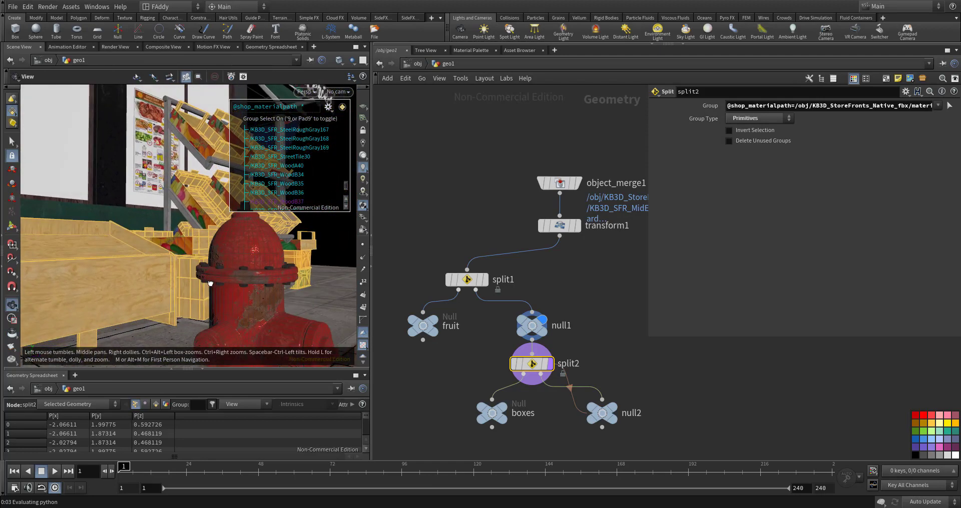
key(s)
key(Return)
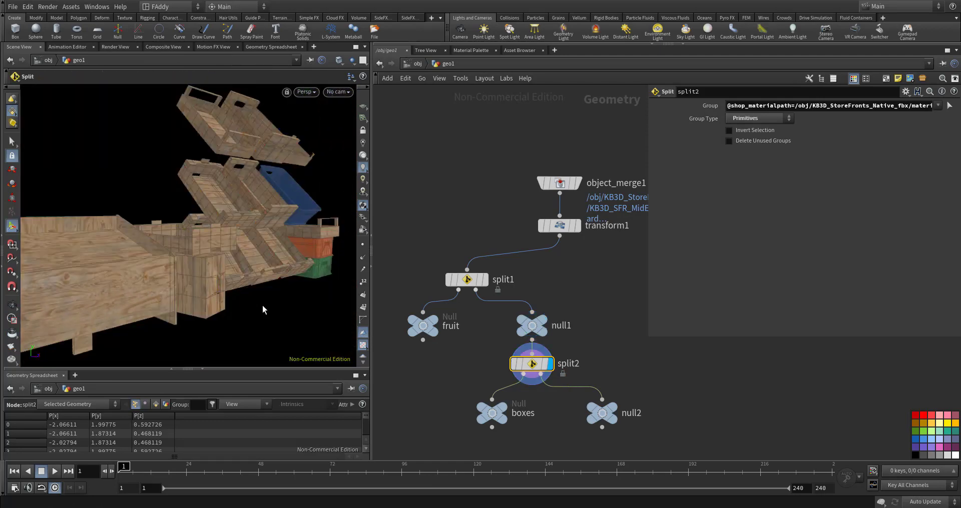
Reselect split2's crate group, then display null2 to check the crates are gone
drag(236, 306, 215, 281)
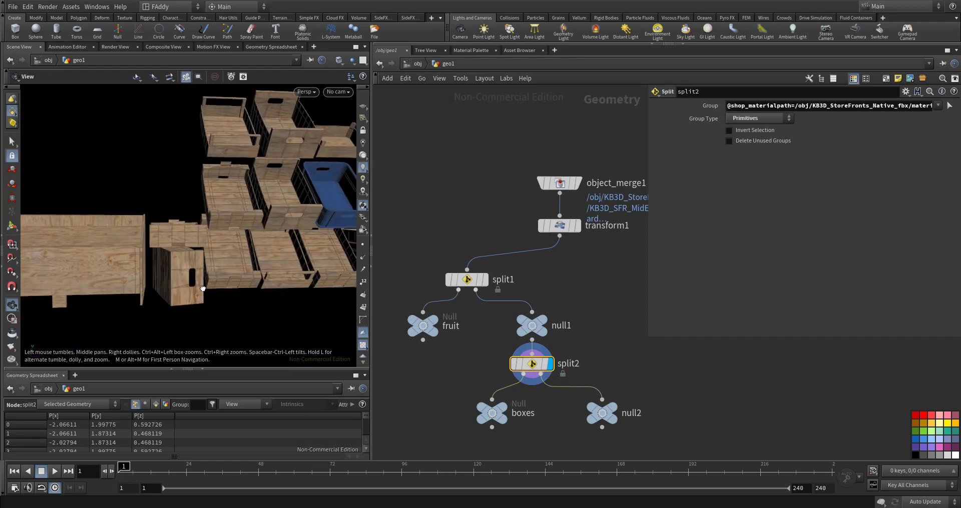
click(606, 414)
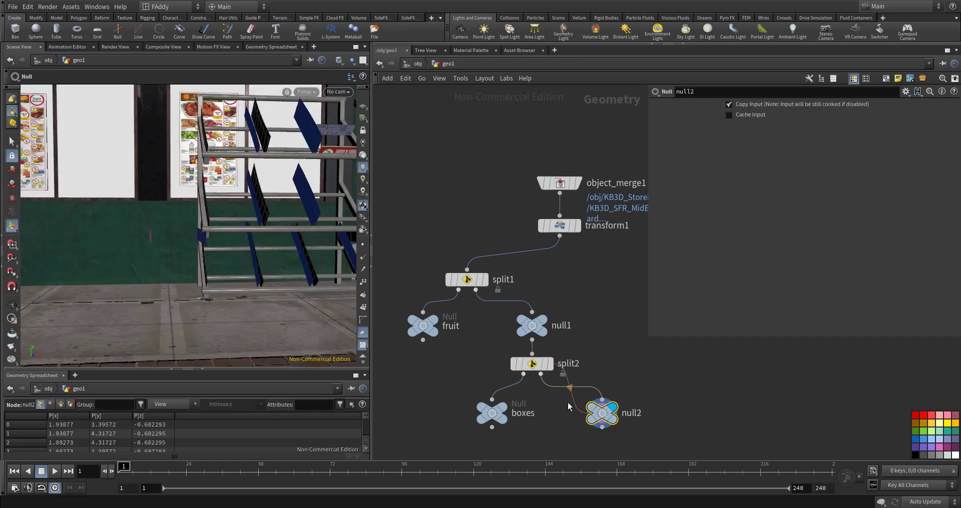
drag(215, 210, 268, 171)
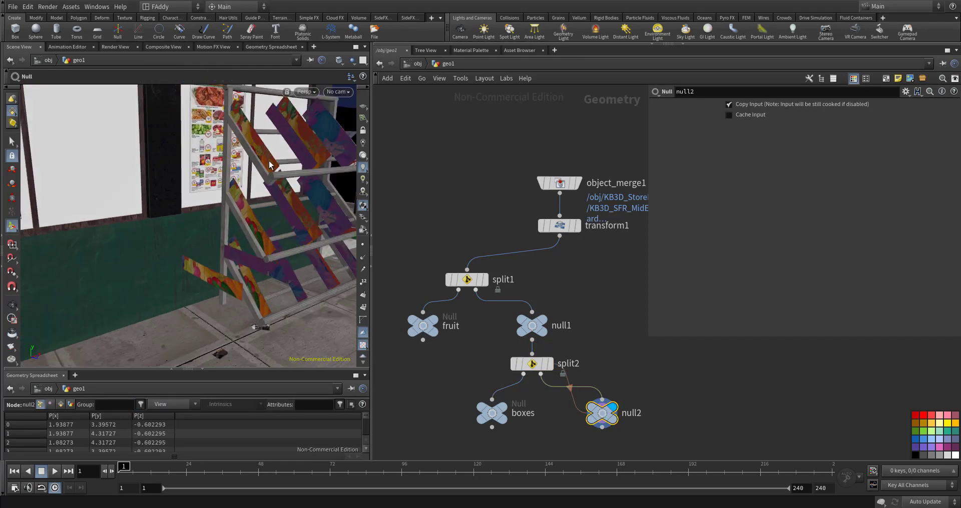
mouse_move(532, 364)
click(551, 369)
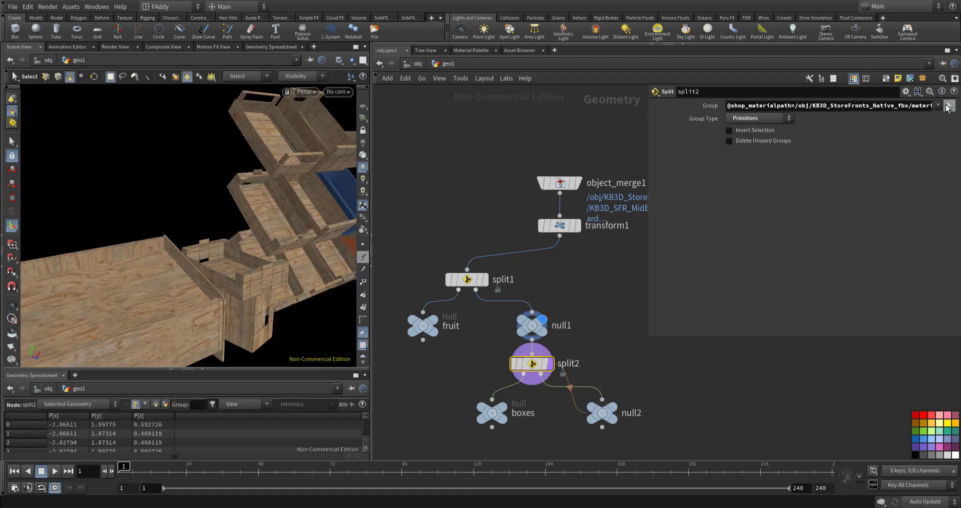
click(948, 106)
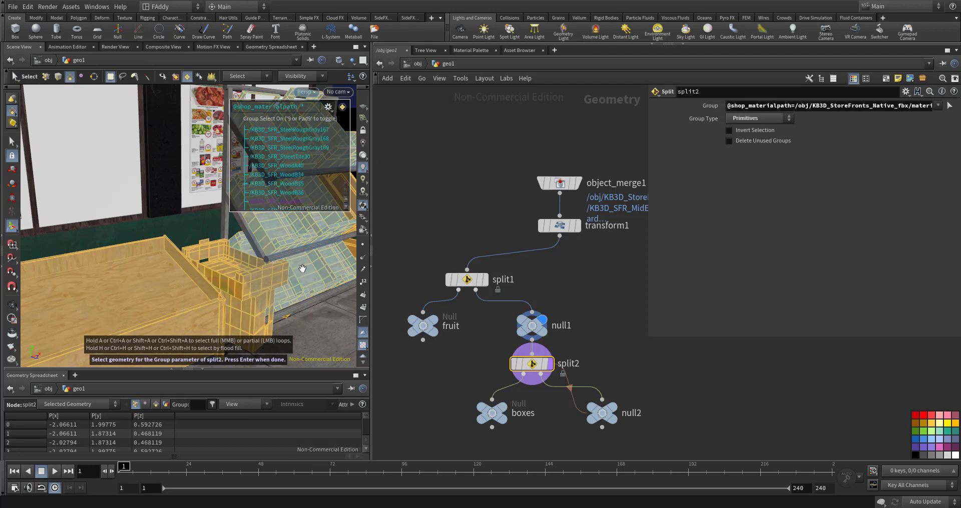
alt+drag(301, 269, 186, 273)
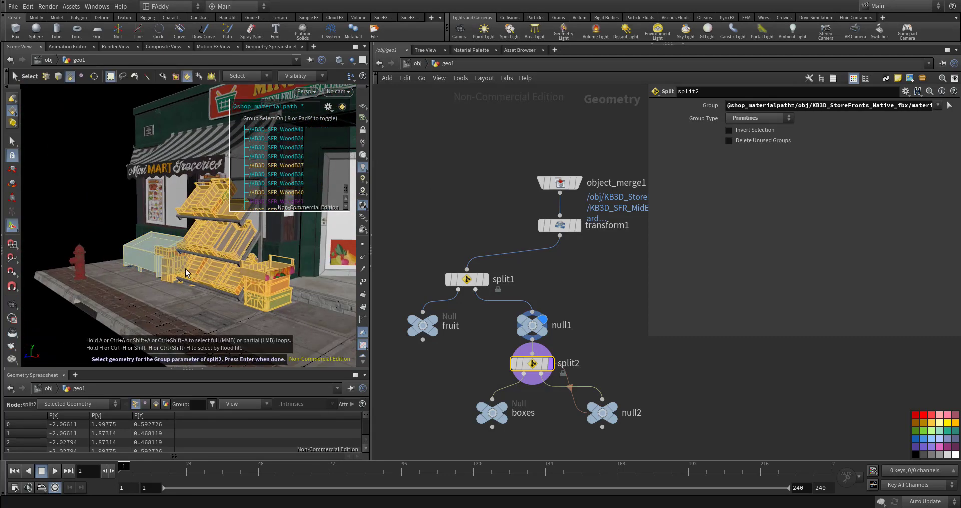
alt+drag(243, 284, 300, 280)
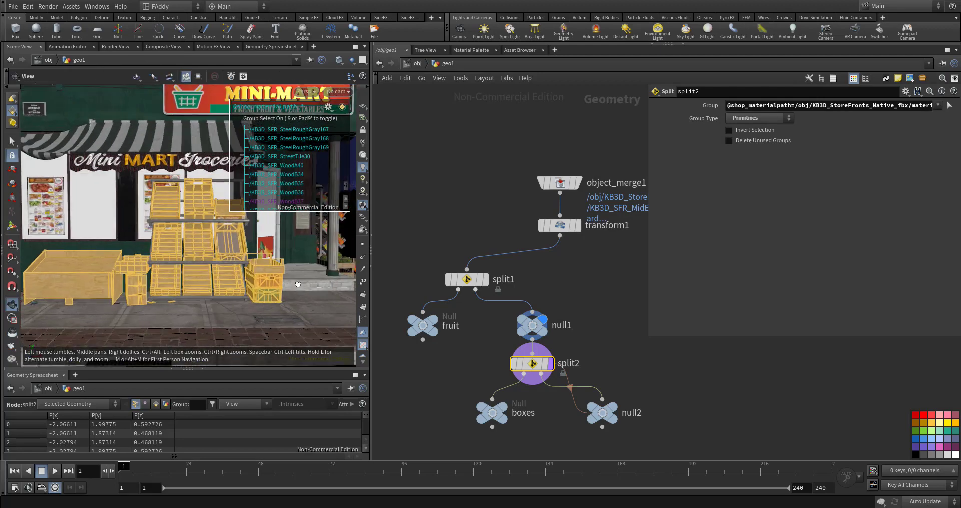
scroll(313, 280, up, 3)
key(Return)
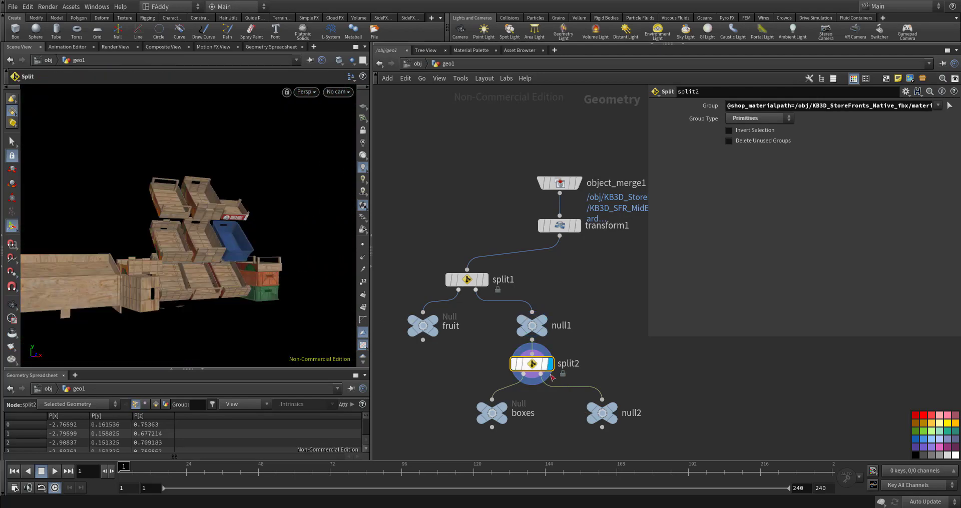
click(603, 414)
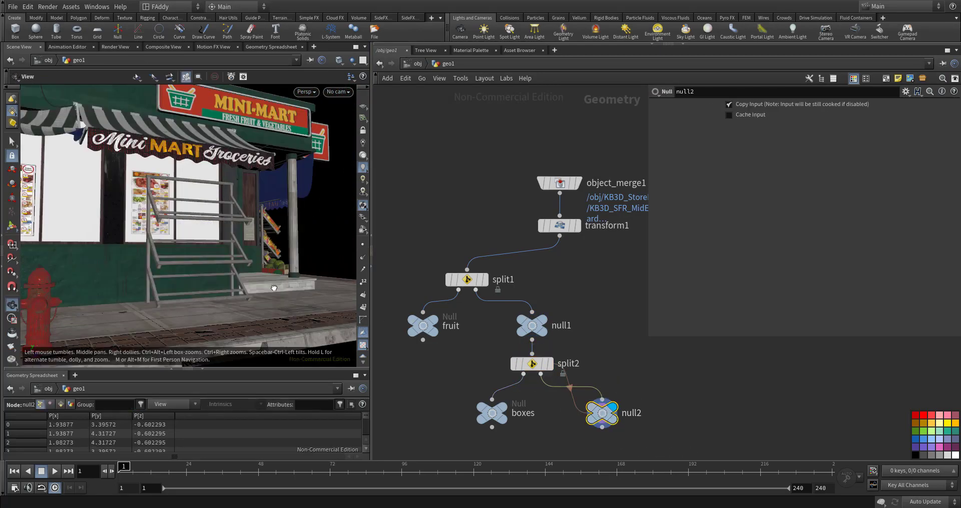
drag(274, 288, 289, 295)
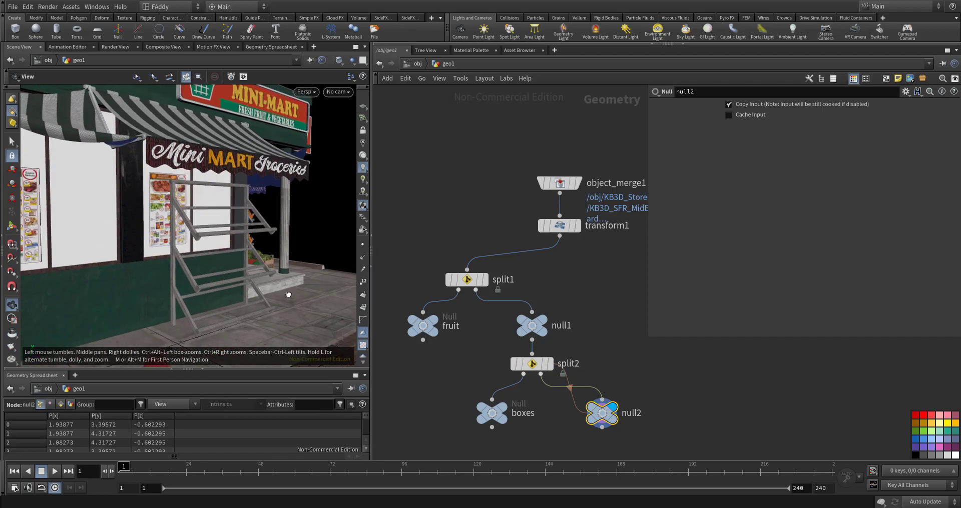
drag(288, 295, 187, 226)
key(Escape)
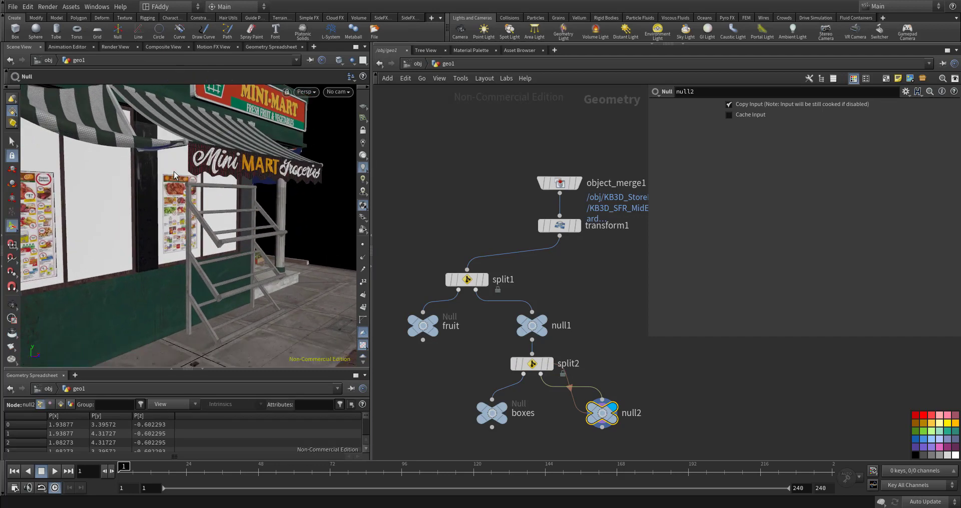
key(s)
key(9)
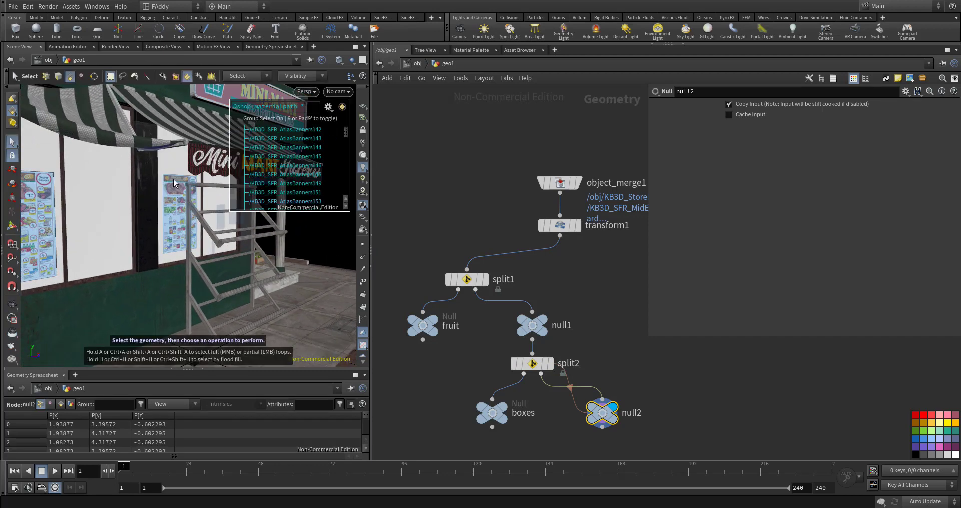
key(Escape)
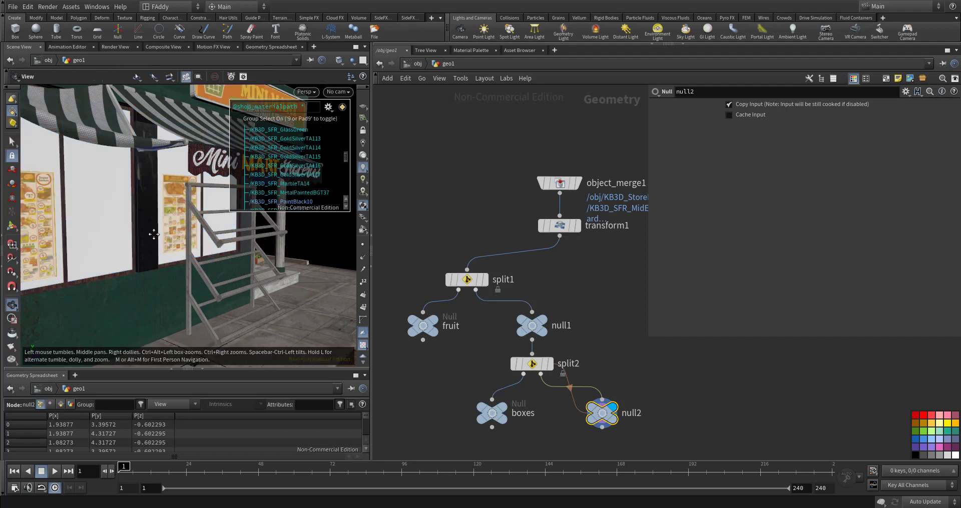
mouse_move(169, 210)
mouse_down()
mouse_move(114, 243)
mouse_move(101, 211)
mouse_up()
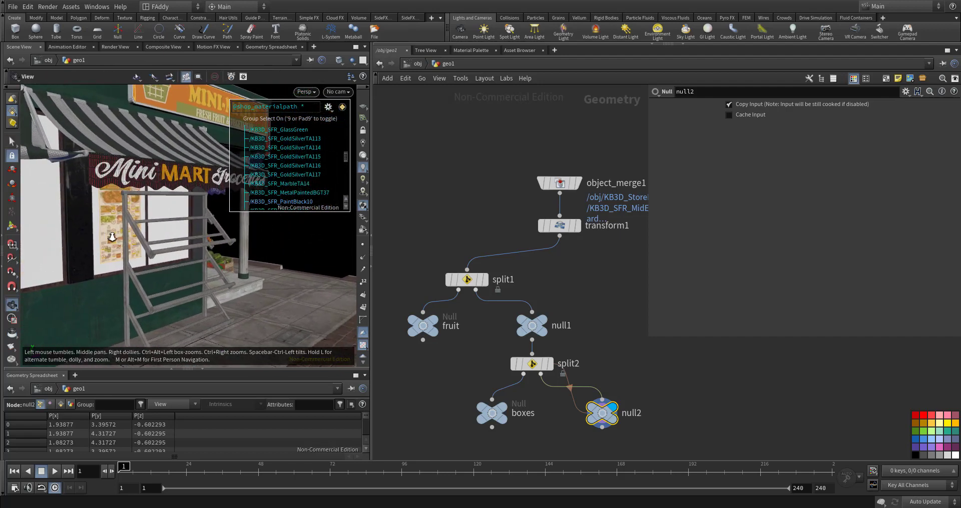
key(s)
key(Escape)
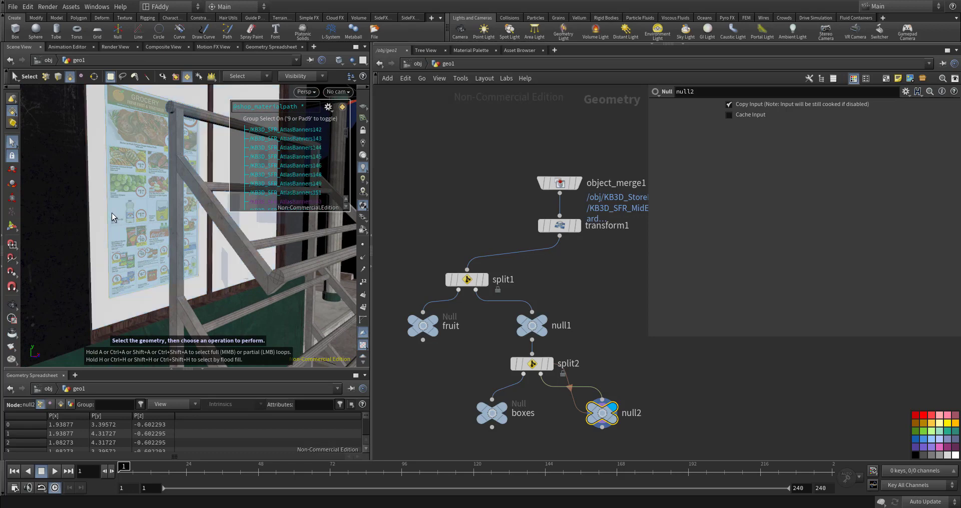
scroll(112, 212, down, 5)
key(s)
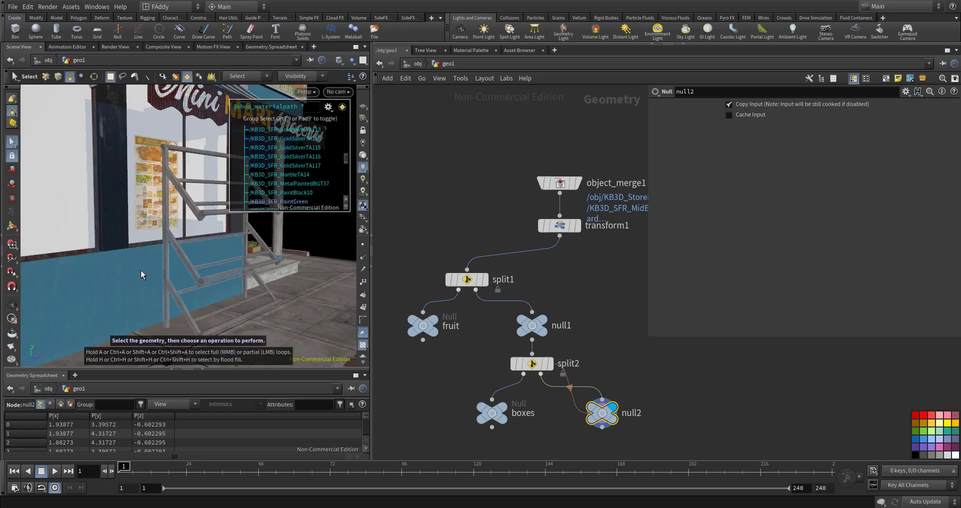
click(142, 256)
click(328, 107)
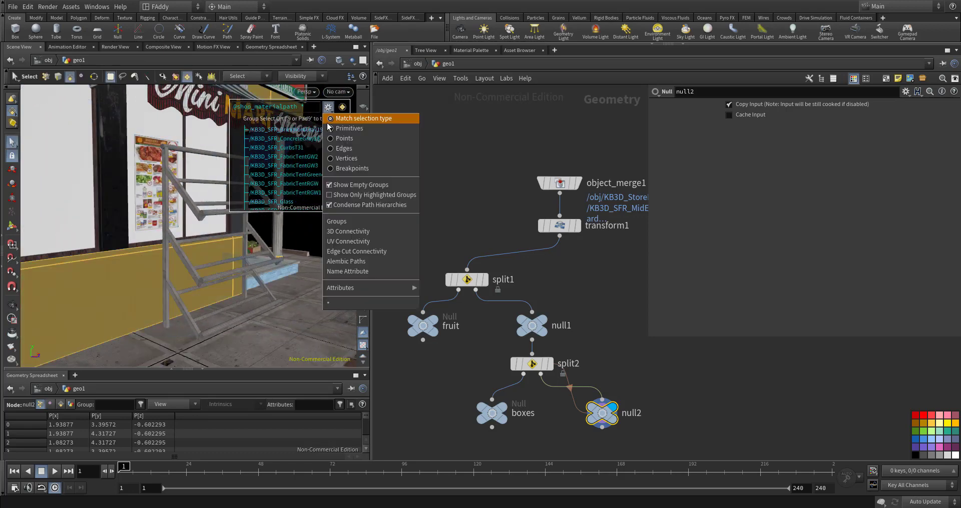
click(427, 289)
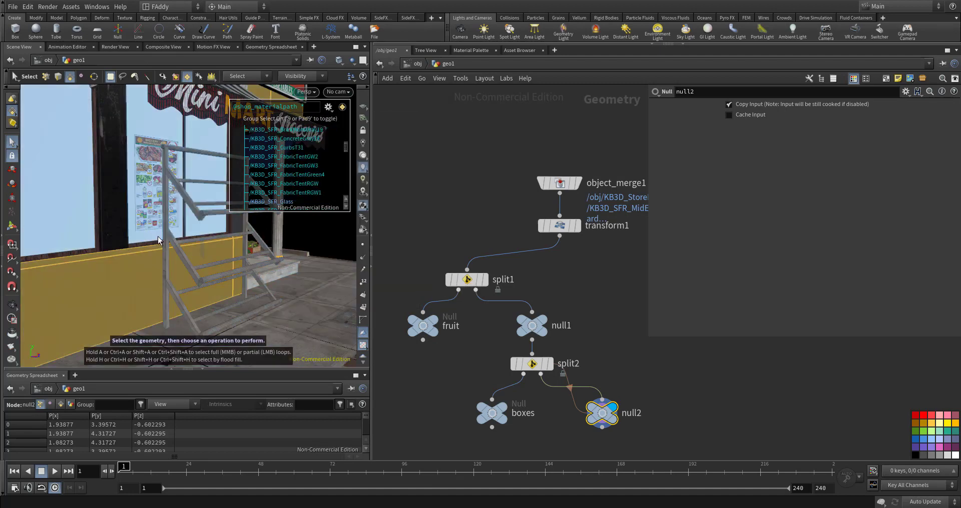
click(143, 235)
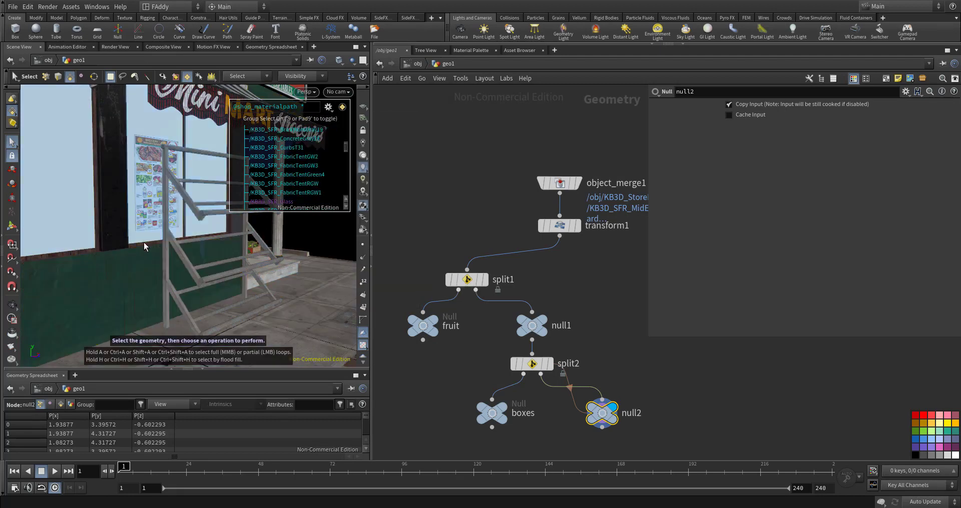
click(363, 167)
mouse_move(176, 287)
mouse_down()
mouse_move(102, 278)
mouse_move(156, 242)
mouse_move(150, 272)
mouse_move(104, 243)
mouse_move(173, 245)
mouse_up()
key(s)
key(Escape)
key(s)
key(Escape)
key(s)
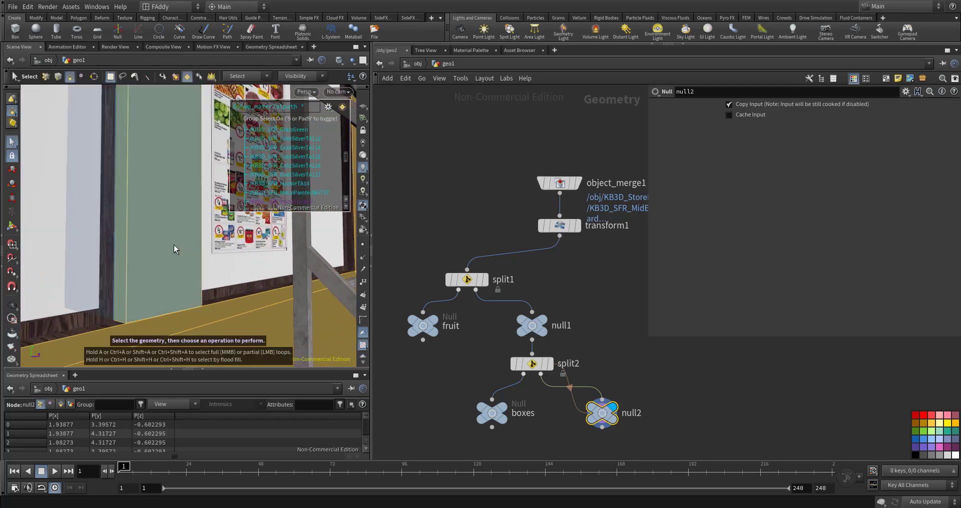
key(Escape)
mouse_move(114, 279)
mouse_down()
mouse_move(177, 225)
mouse_move(165, 261)
mouse_move(155, 216)
mouse_move(128, 239)
mouse_move(68, 239)
mouse_move(130, 240)
mouse_move(162, 253)
mouse_move(157, 194)
mouse_move(201, 149)
mouse_move(186, 210)
mouse_move(176, 210)
mouse_up()
scroll(131, 240, down, 5)
key(s)
key(Escape)
scroll(150, 165, up, 5)
scroll(181, 200, up, 5)
key(s)
Add split3 below null2 with a Null named building on its first output
key(Tab)
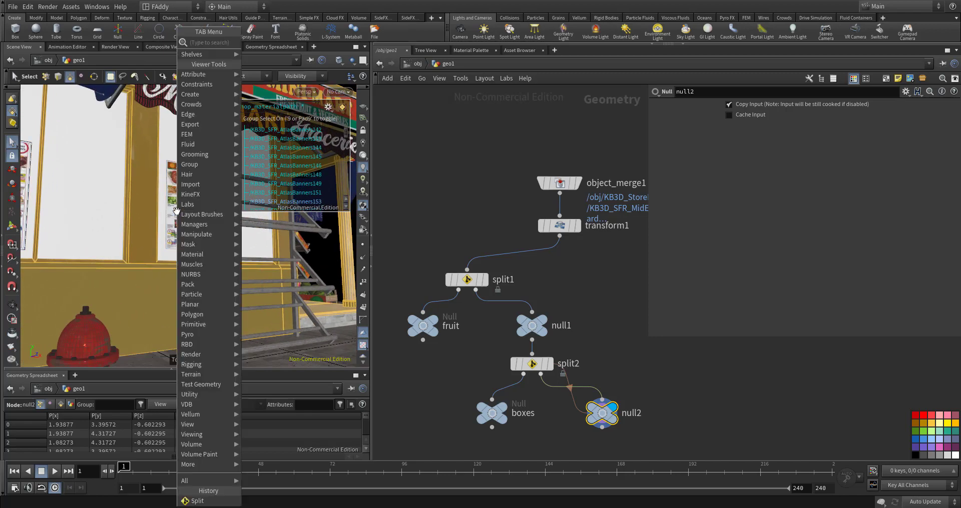
text(spli)
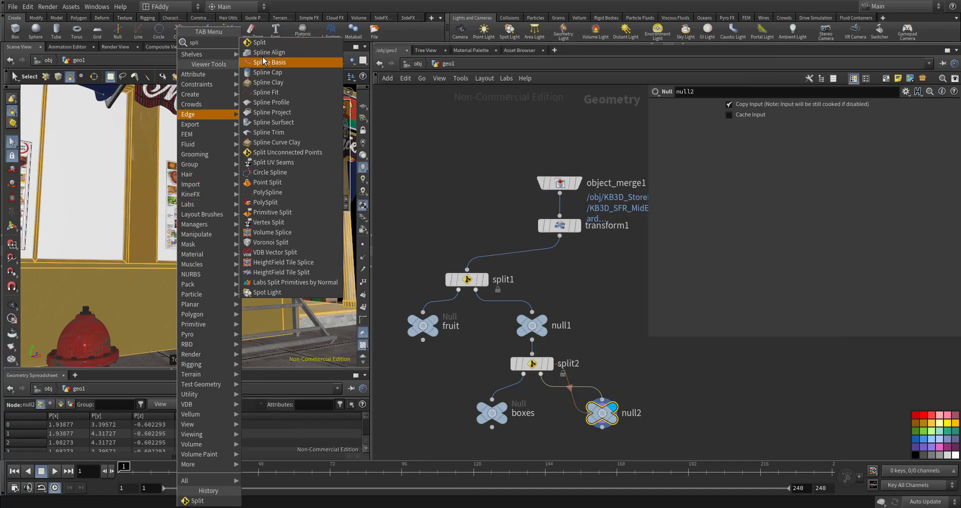
click(270, 43)
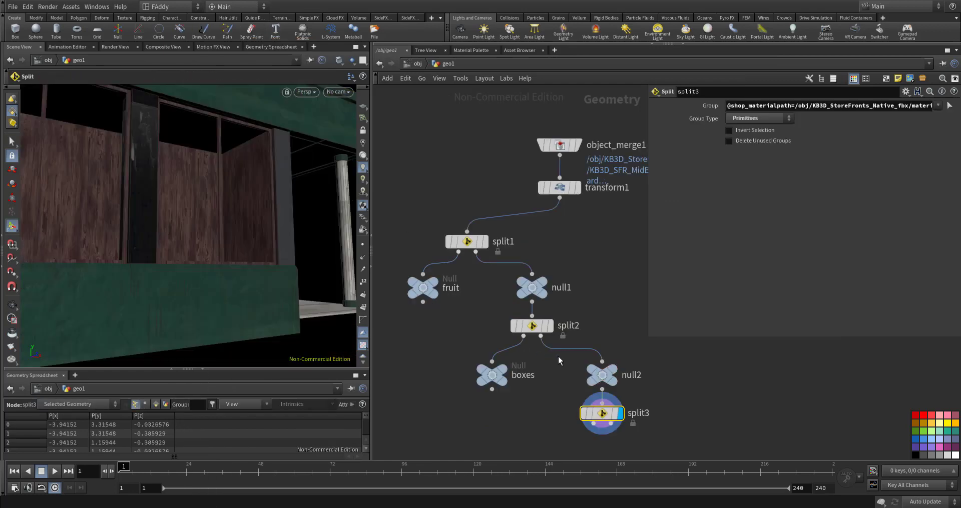
click(560, 443)
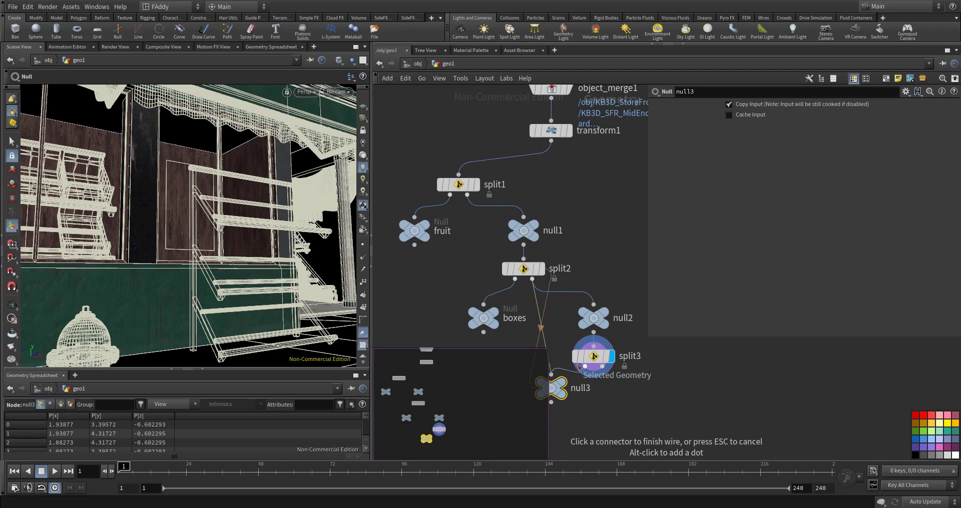
click(580, 366)
drag(545, 355, 467, 431)
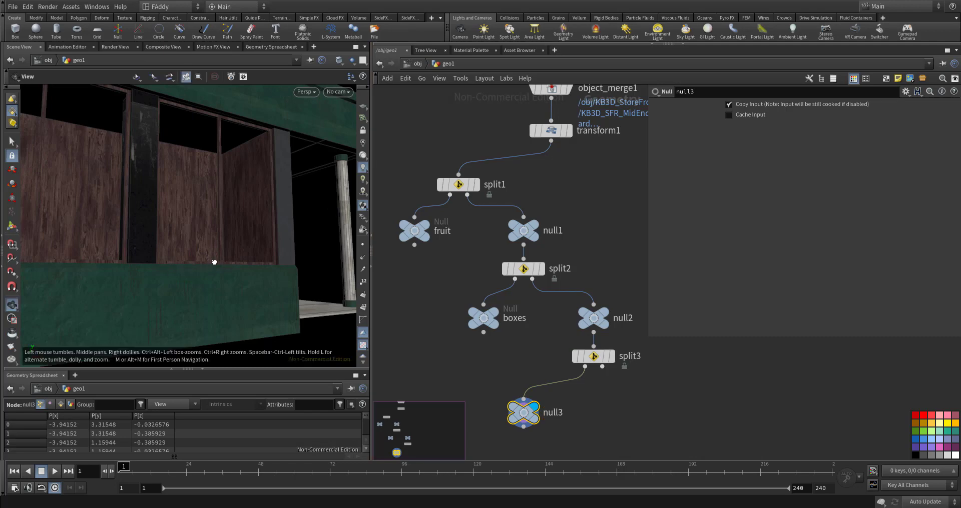
mouse_move(214, 262)
mouse_down()
mouse_move(146, 268)
mouse_move(161, 243)
mouse_move(221, 260)
mouse_move(143, 268)
mouse_move(165, 247)
mouse_move(266, 203)
mouse_move(220, 216)
mouse_move(223, 272)
mouse_up()
text(building)
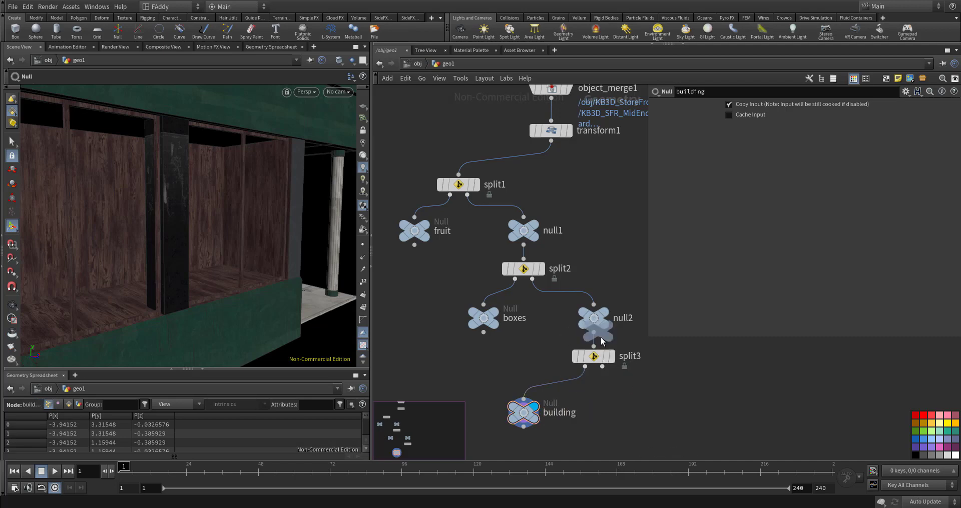
Add null3 on split3's second output and display the leftover awning, signage, railings and posters
click(631, 409)
click(639, 400)
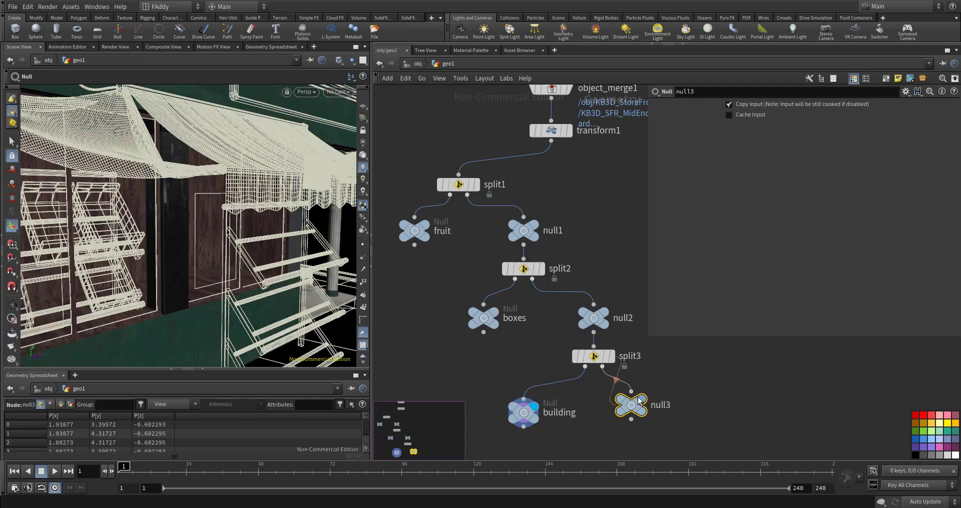
click(644, 404)
mouse_move(206, 278)
mouse_down()
mouse_move(132, 265)
mouse_move(258, 280)
mouse_move(195, 257)
mouse_up()
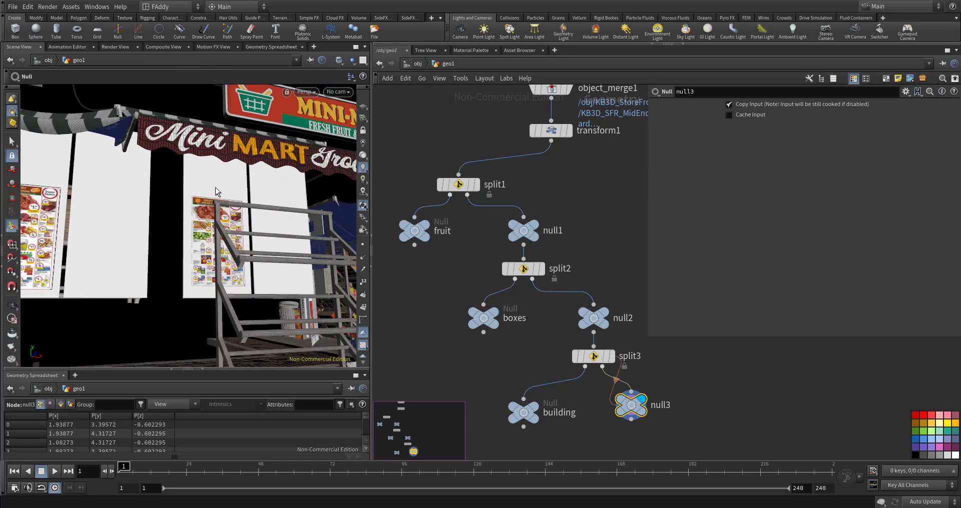
Set viewport selection to pick groups by shop_materialpath and inspect the storefront and racks
key(s)
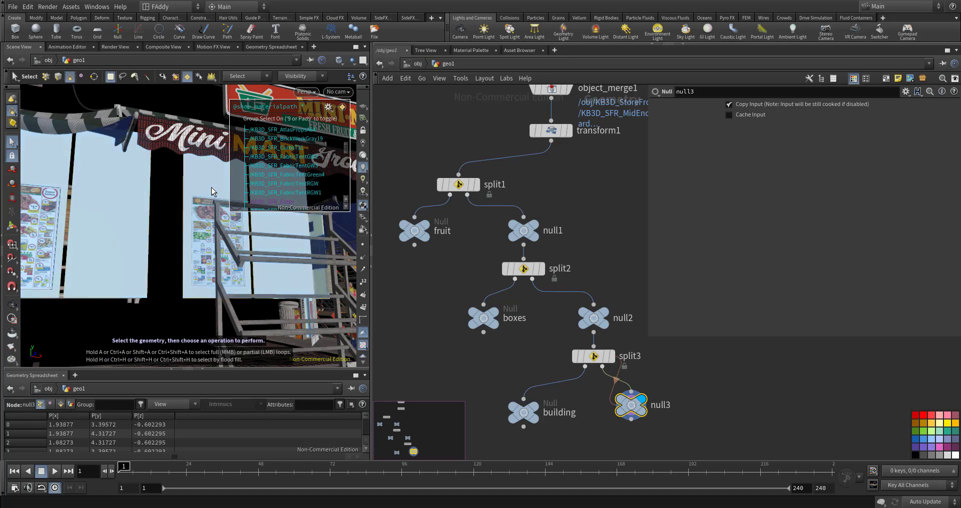
key(Escape)
mouse_move(183, 280)
mouse_down()
mouse_move(282, 297)
mouse_move(337, 147)
mouse_up()
key(s)
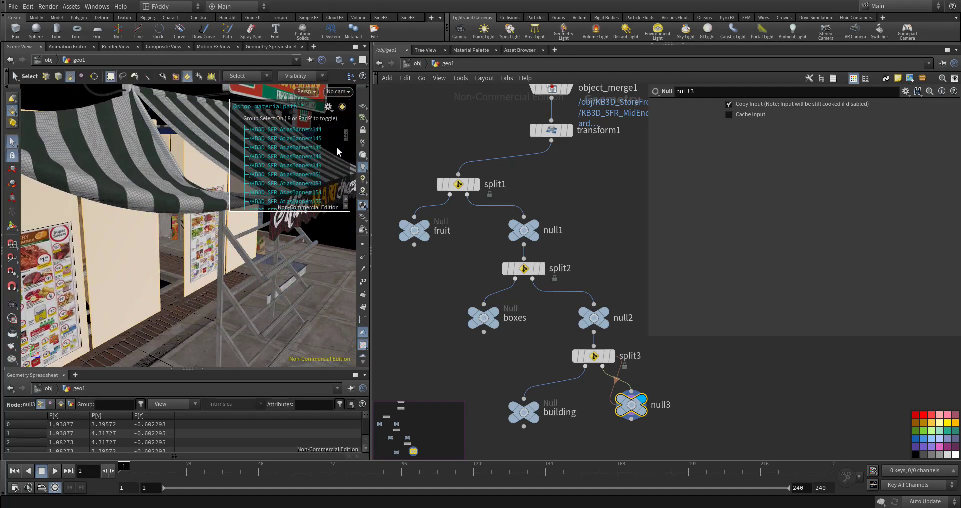
click(328, 108)
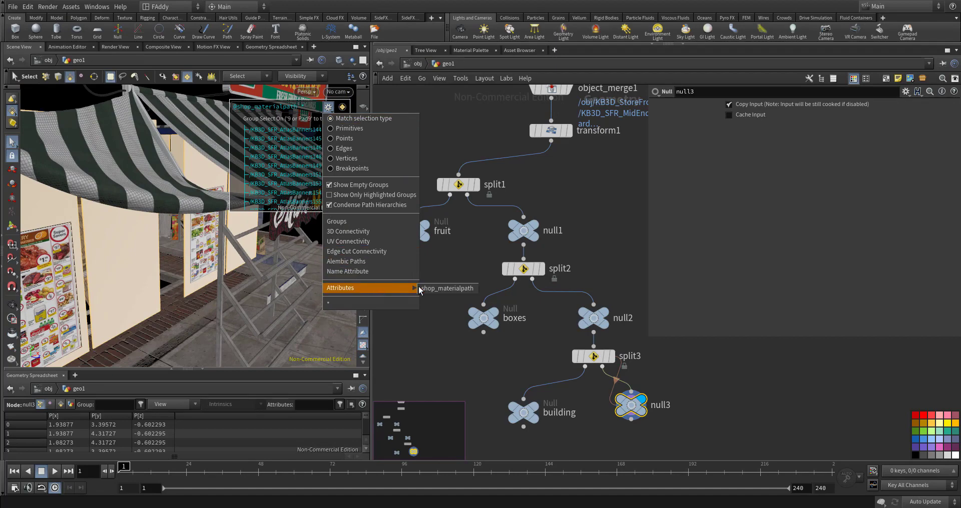
click(424, 290)
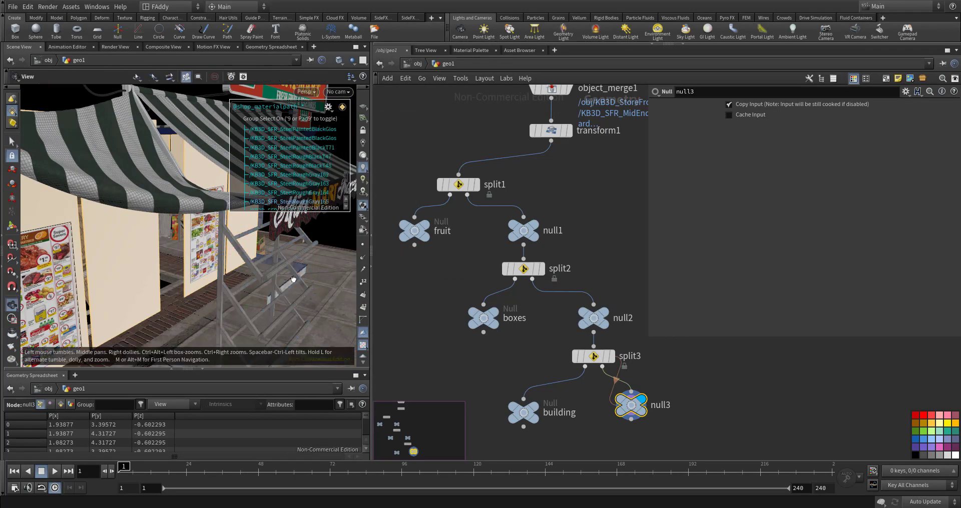
drag(293, 280, 228, 242)
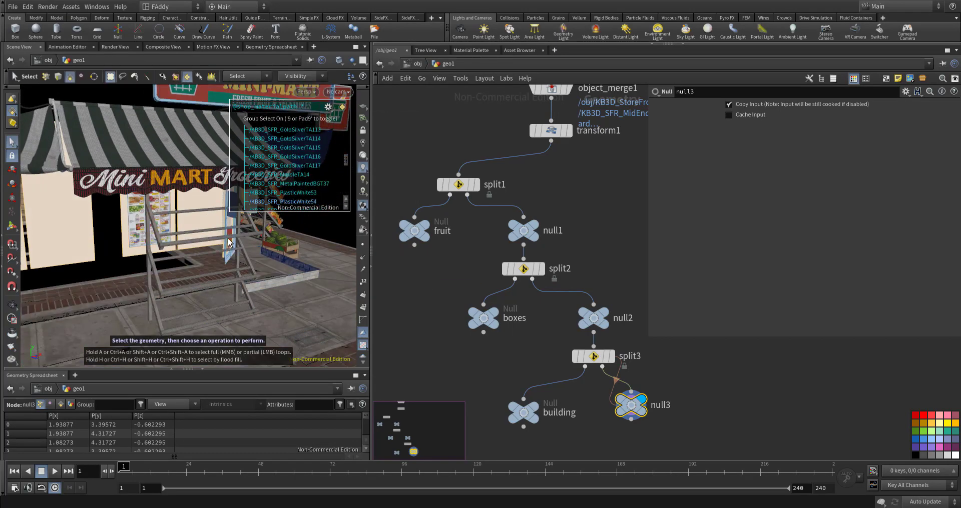
mouse_move(237, 238)
mouse_down()
mouse_move(214, 266)
mouse_move(226, 297)
mouse_up()
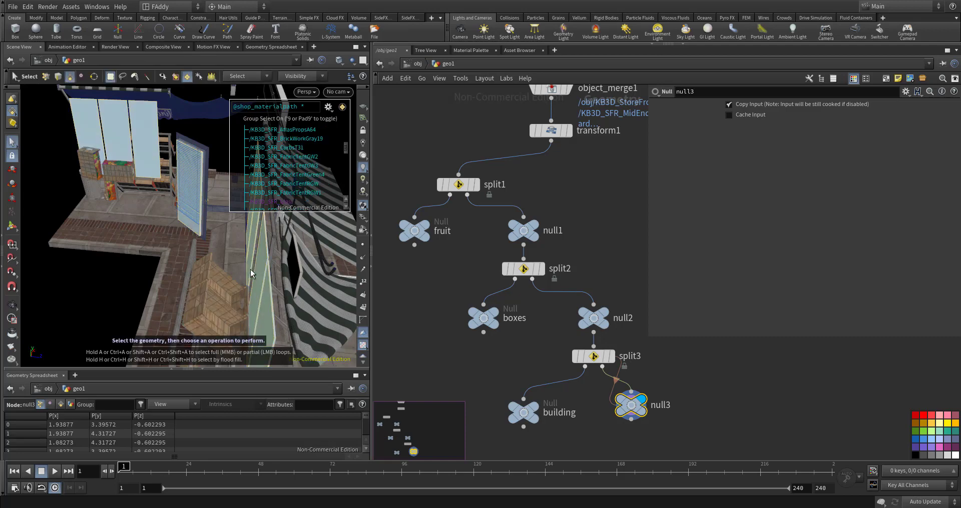
mouse_move(250, 273)
mouse_down()
mouse_move(211, 254)
mouse_move(241, 235)
mouse_move(233, 259)
mouse_move(44, 243)
mouse_move(106, 254)
mouse_up()
Search the node creation list for 'spli' to show the Split nodes
key(Escape)
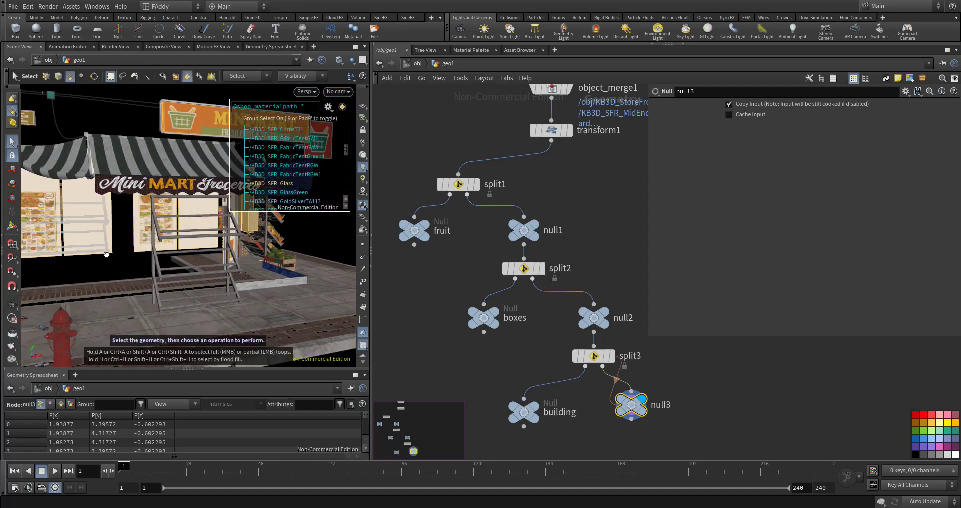
key(Tab)
text(spli)
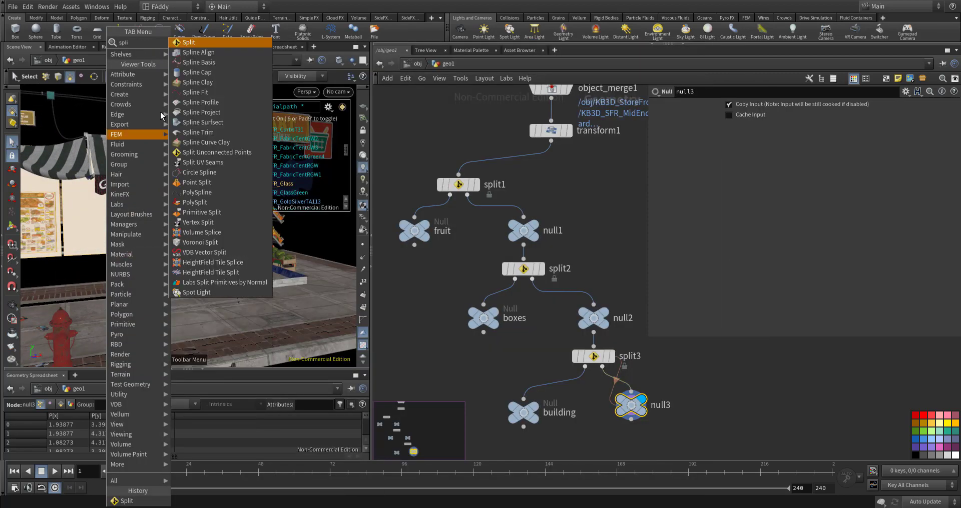
Add split4 under null3, with a null named glass on its first output and null4 on the other
click(202, 44)
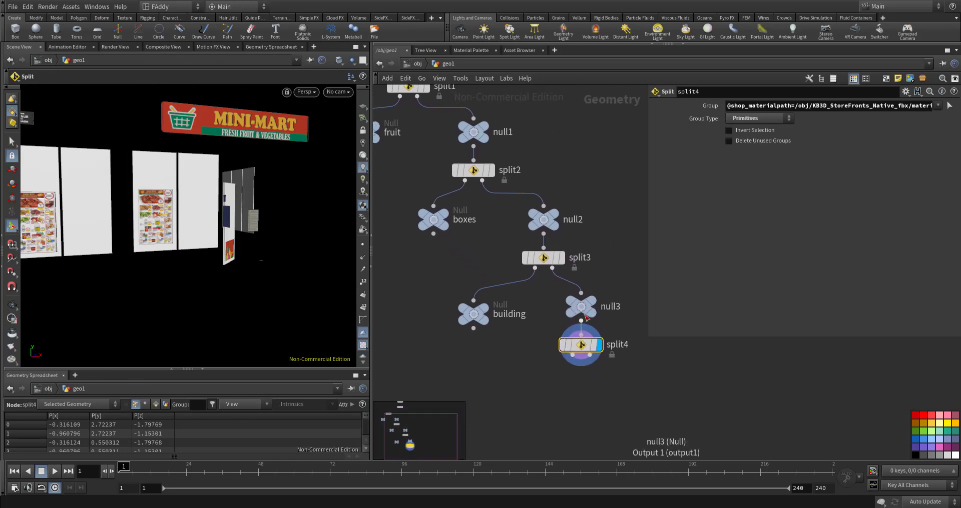
click(558, 404)
text(glass)
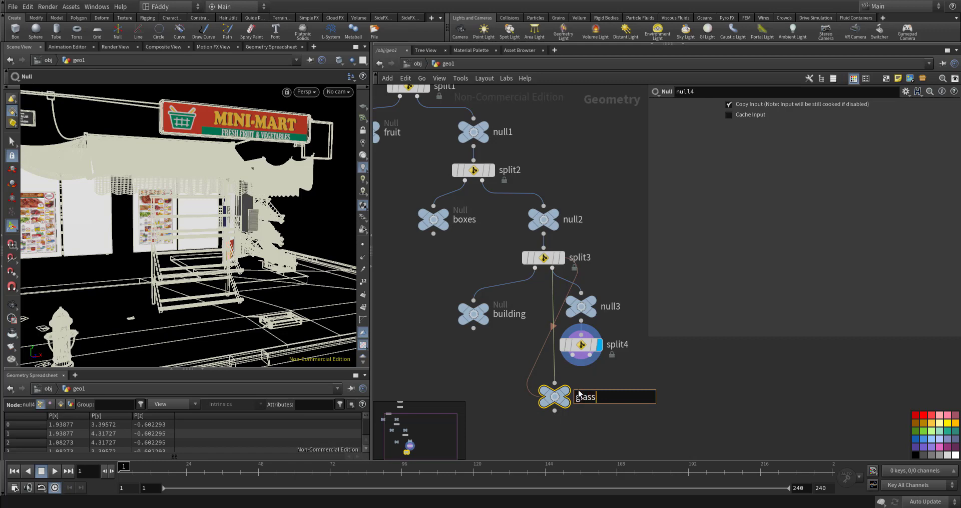
click(571, 355)
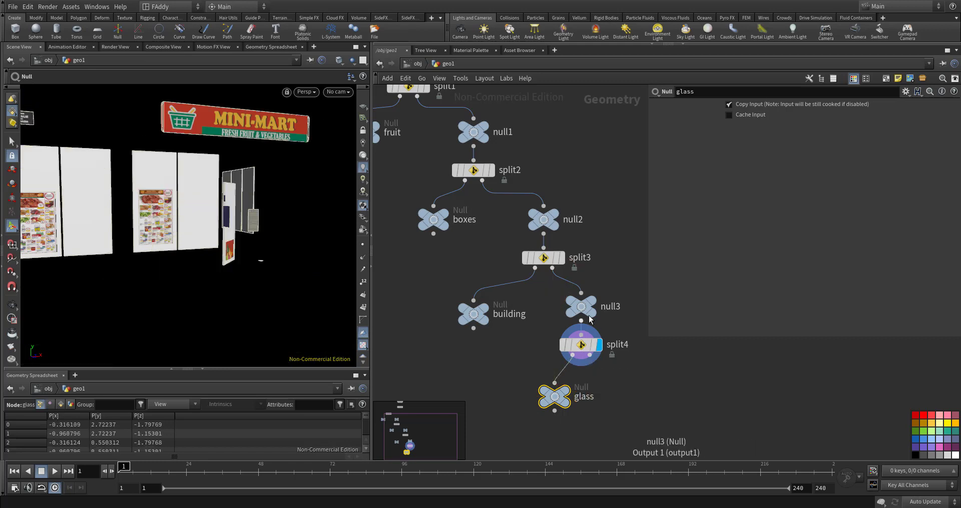
click(644, 418)
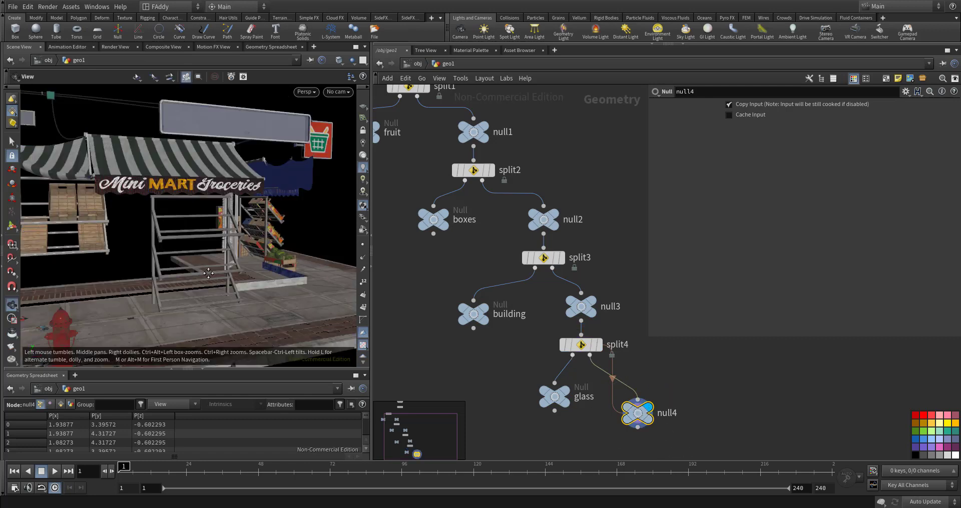
Select the street floor surface using shop_materialpath group selection
mouse_move(208, 273)
mouse_down()
mouse_move(244, 272)
mouse_move(109, 302)
mouse_move(245, 313)
mouse_up()
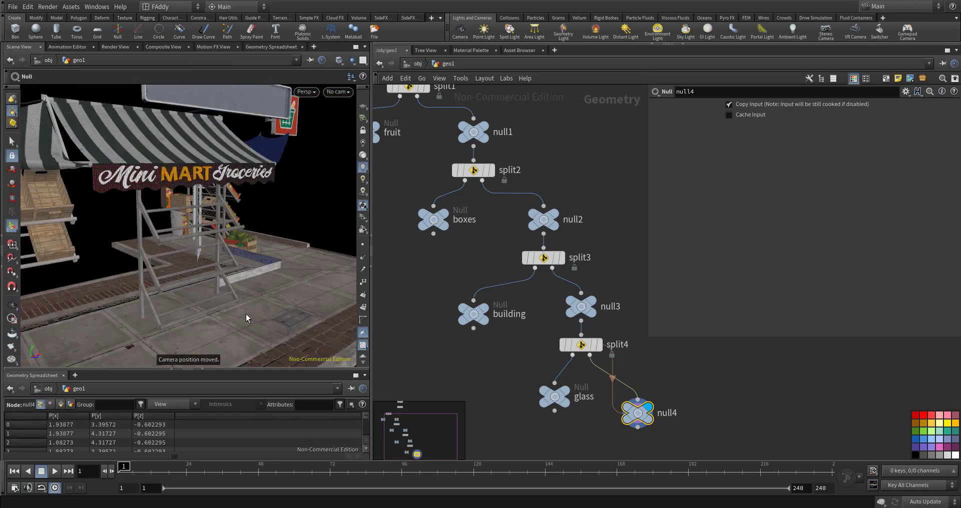
key(s)
key(9)
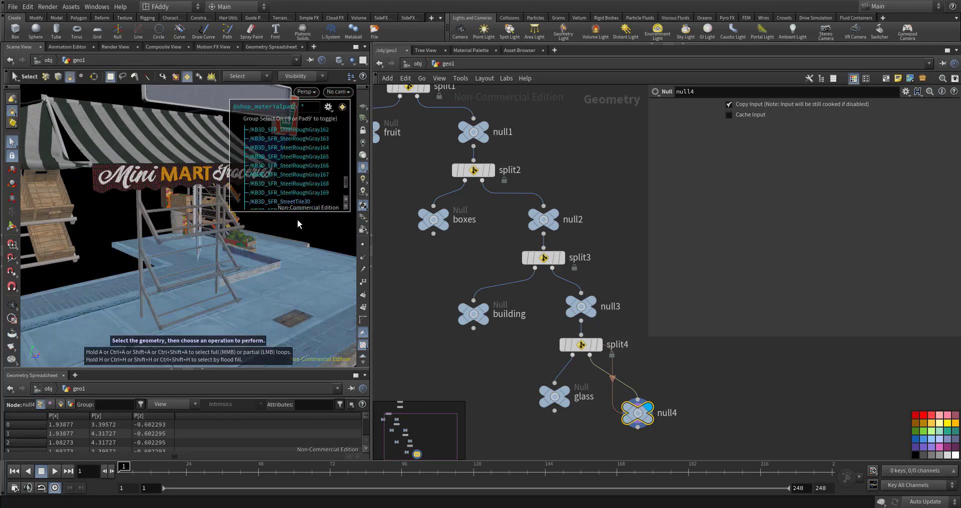
click(328, 107)
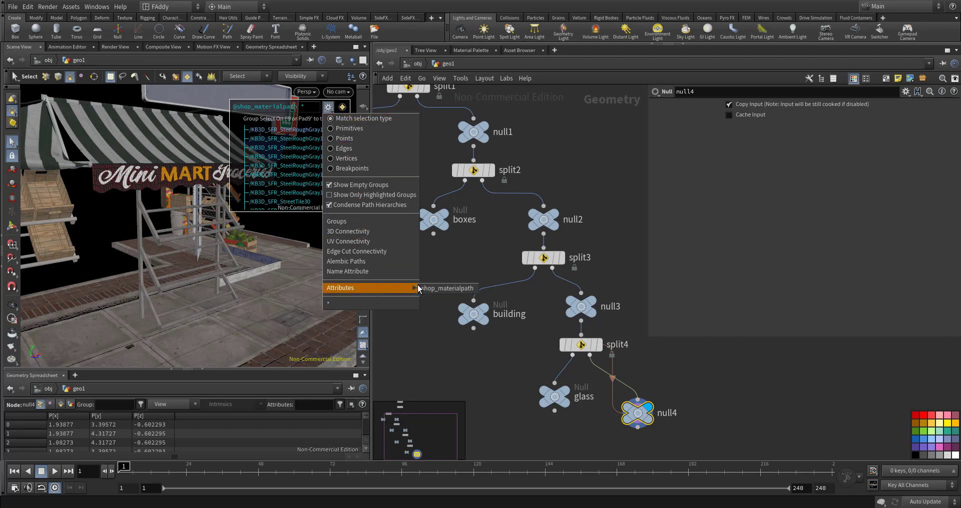
click(423, 288)
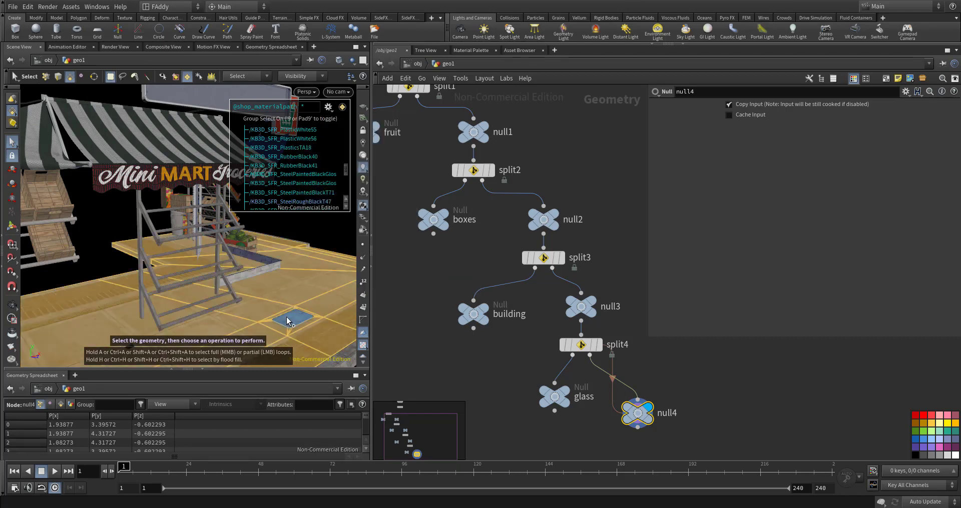
click(257, 326)
mouse_move(243, 322)
alt+mouse_down()
mouse_move(302, 318)
mouse_move(224, 297)
mouse_move(198, 304)
mouse_move(210, 287)
mouse_move(205, 314)
mouse_move(192, 221)
mouse_move(203, 242)
alt+mouse_up()
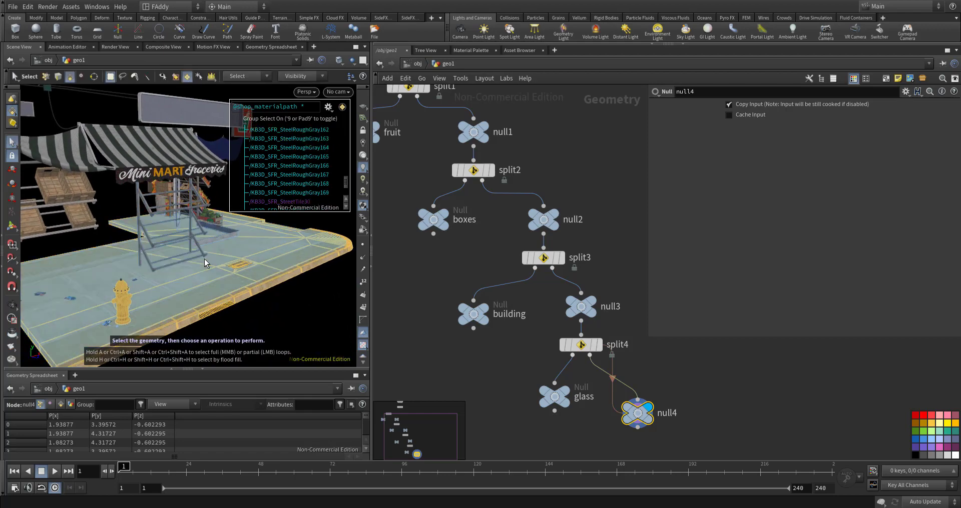
key(Tab)
Add split5 under null4, with a null for the street on one output and null5 on the other
text(spli)
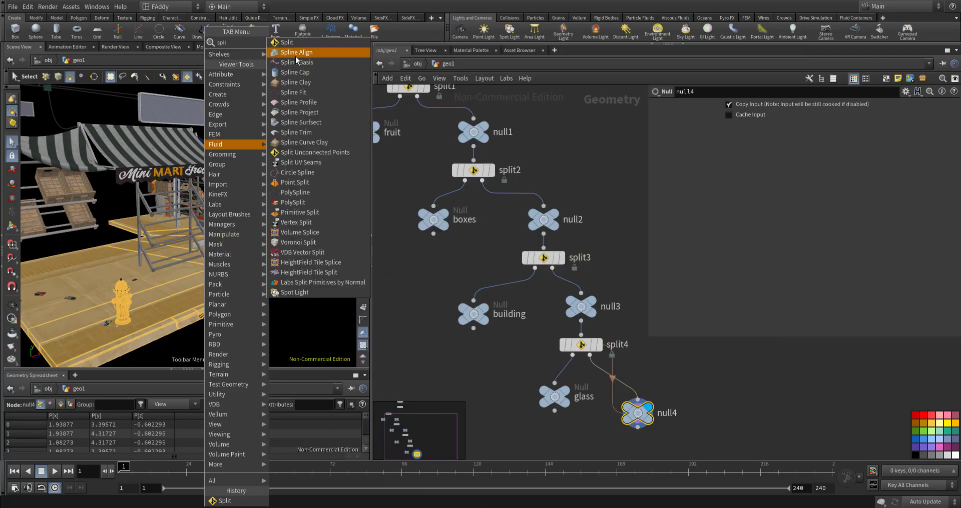
key(Return)
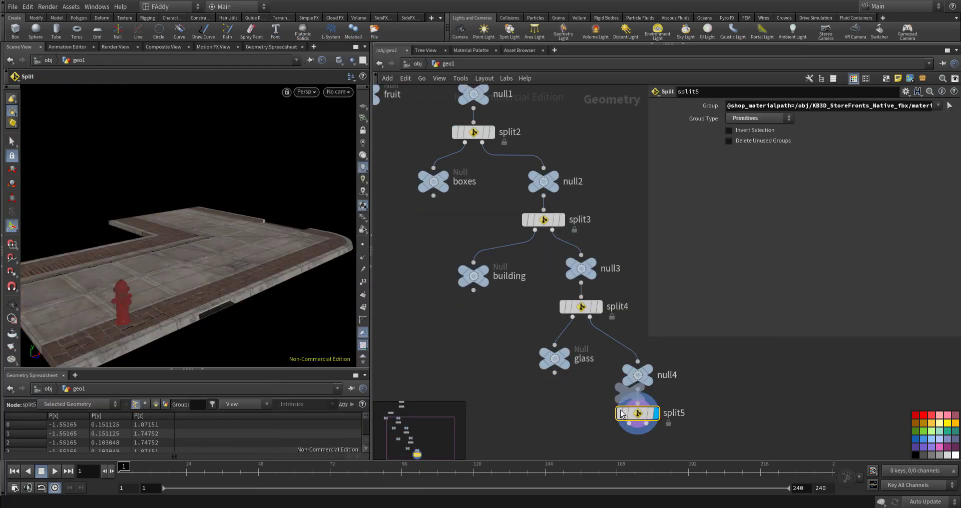
click(580, 422)
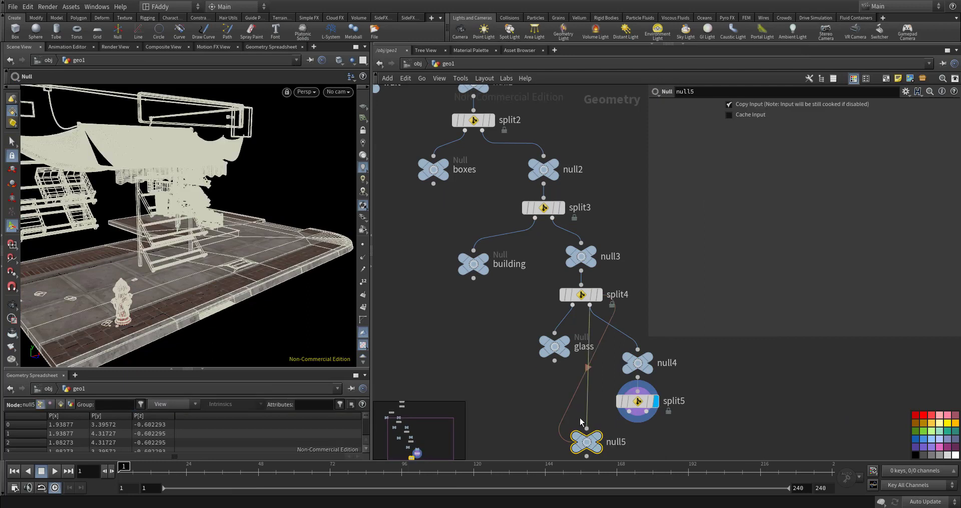
click(621, 422)
text(street)
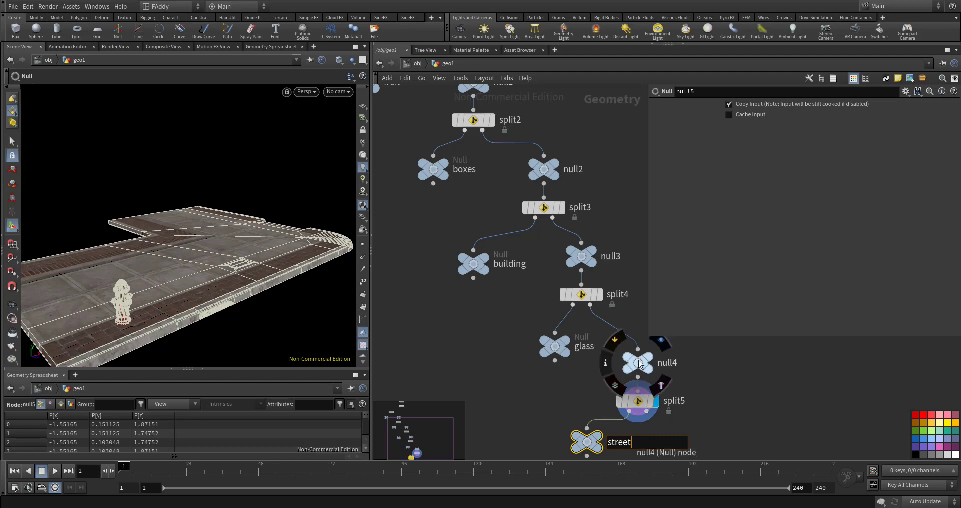
click(710, 433)
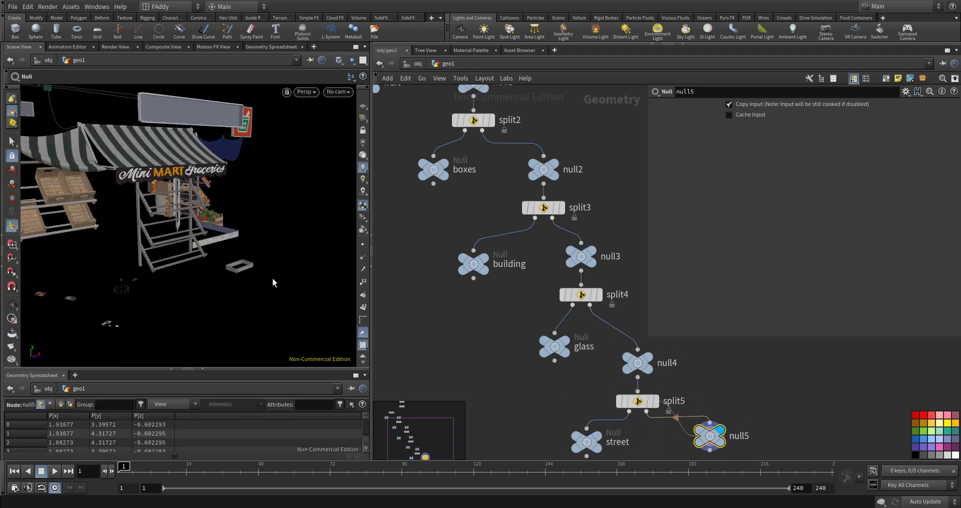
Select the metal shelf rack using shop_materialpath group selection
key(Escape)
mouse_move(273, 283)
mouse_down()
mouse_move(223, 245)
mouse_move(229, 252)
mouse_up()
key(s)
key(9)
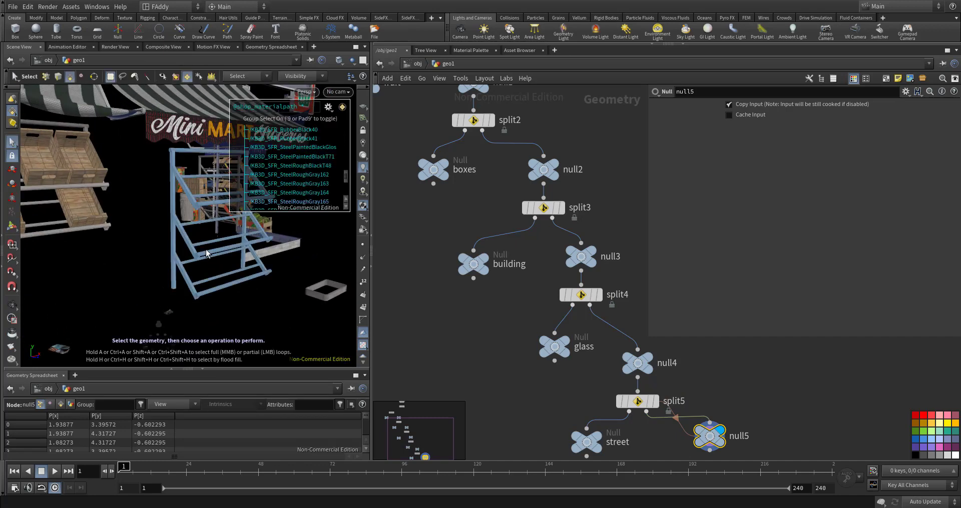
alt+drag(217, 320, 320, 185)
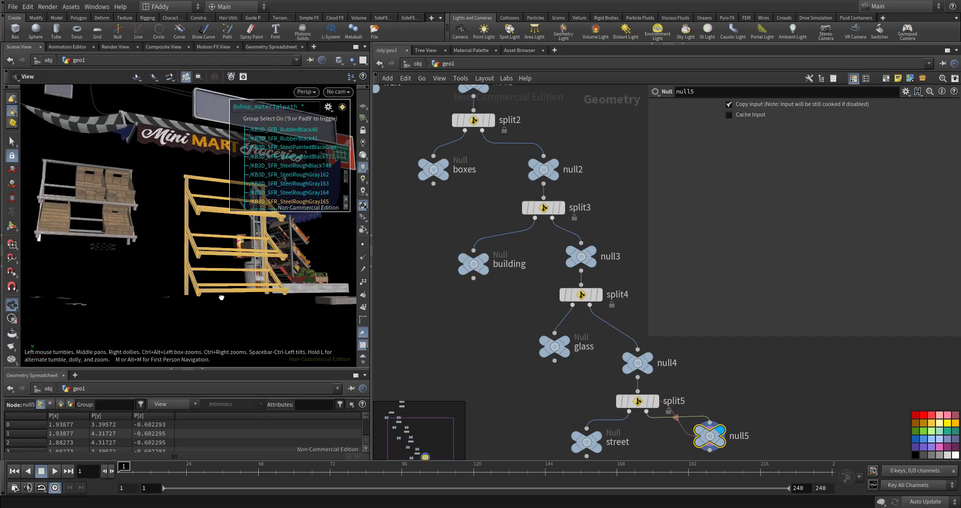
scroll(335, 172, up, 3)
click(328, 107)
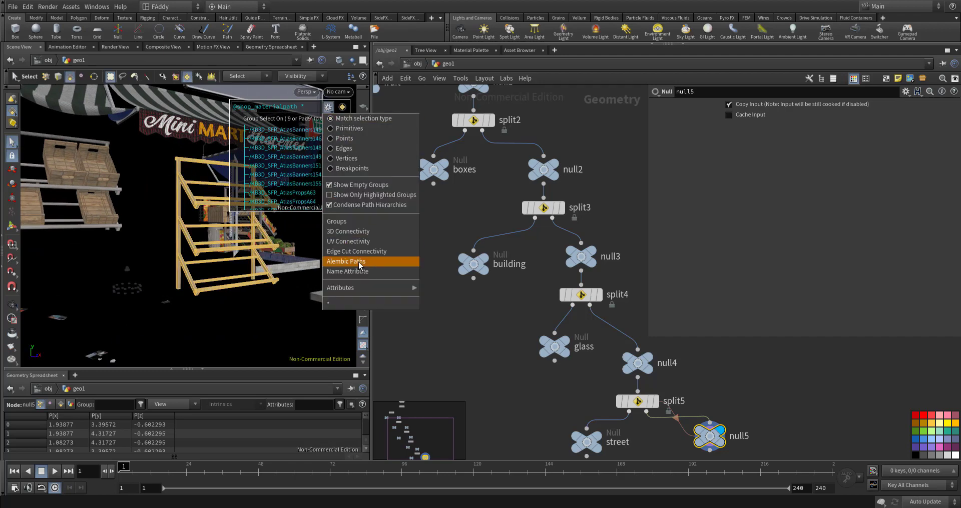
click(426, 288)
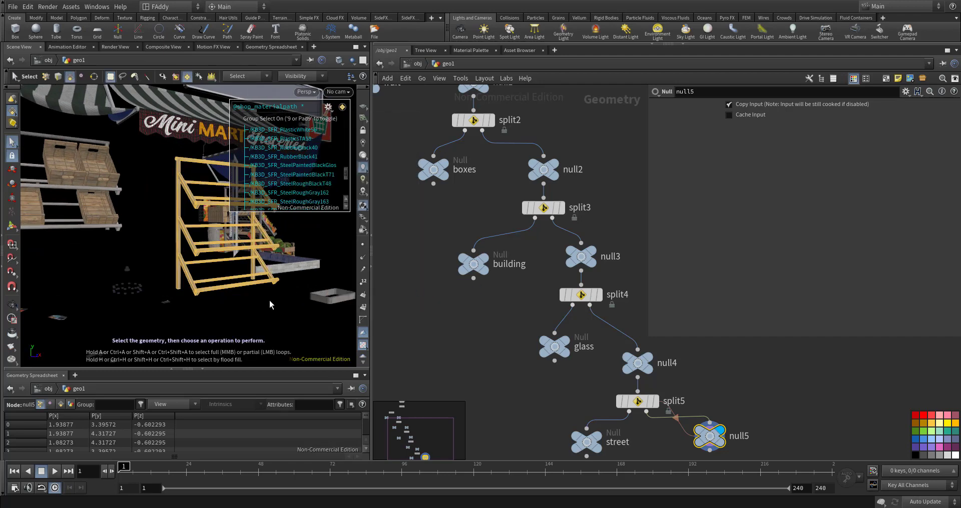
click(242, 289)
key(Escape)
drag(241, 289, 261, 303)
drag(242, 287, 267, 295)
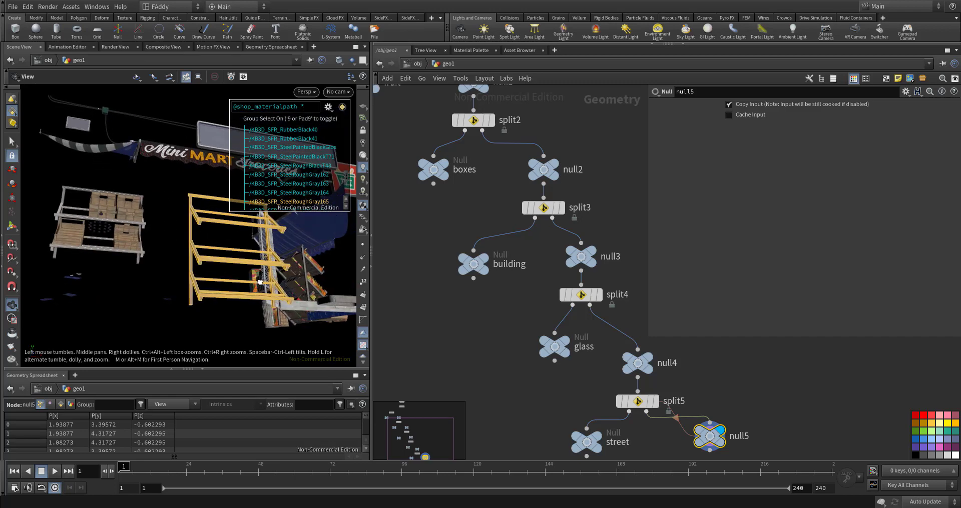
key(s)
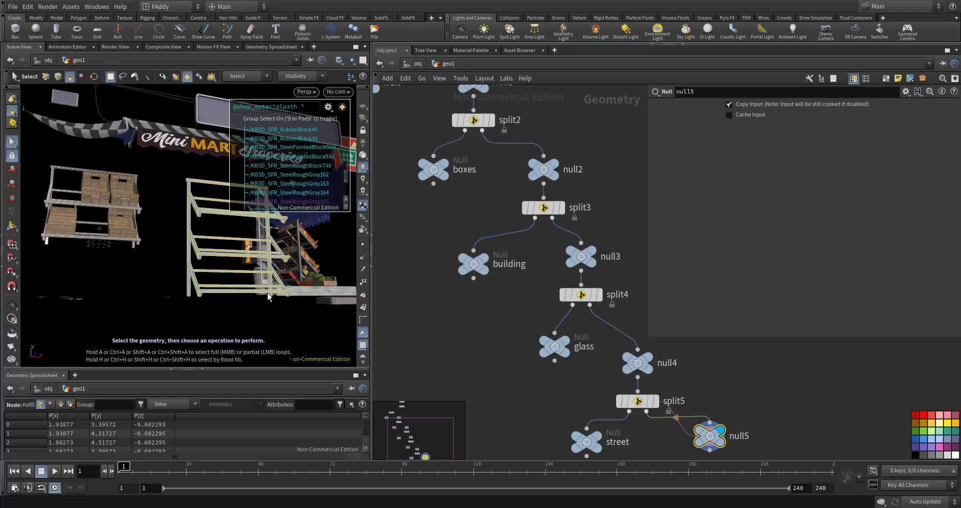
key(Tab)
Add split6 under null5 with null6 on its first output, displayed in the viewport
text(sp)
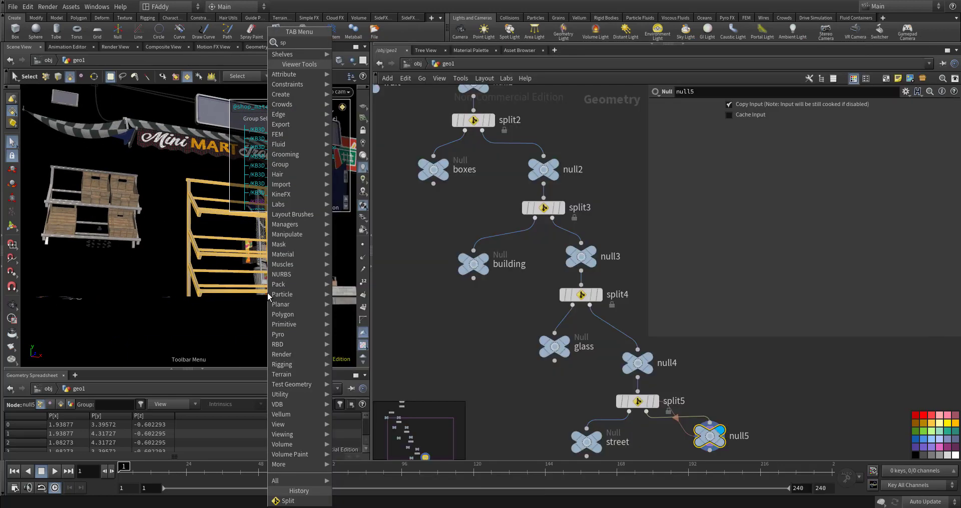
key(Return)
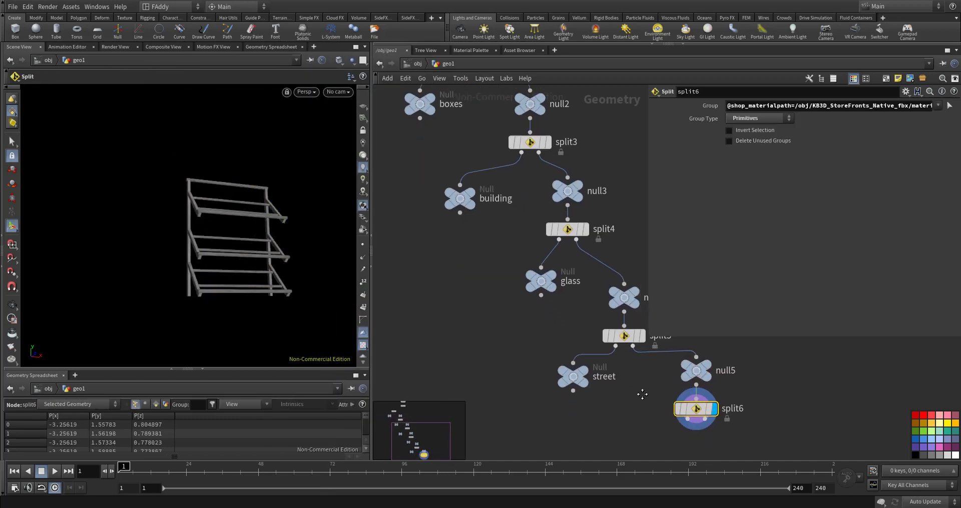
alt+drag(682, 356, 633, 424)
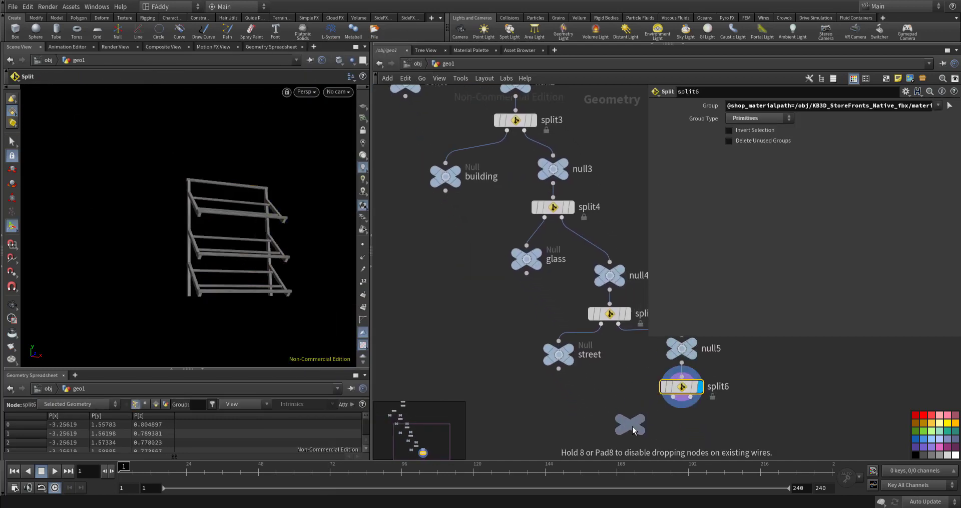
click(673, 397)
click(630, 413)
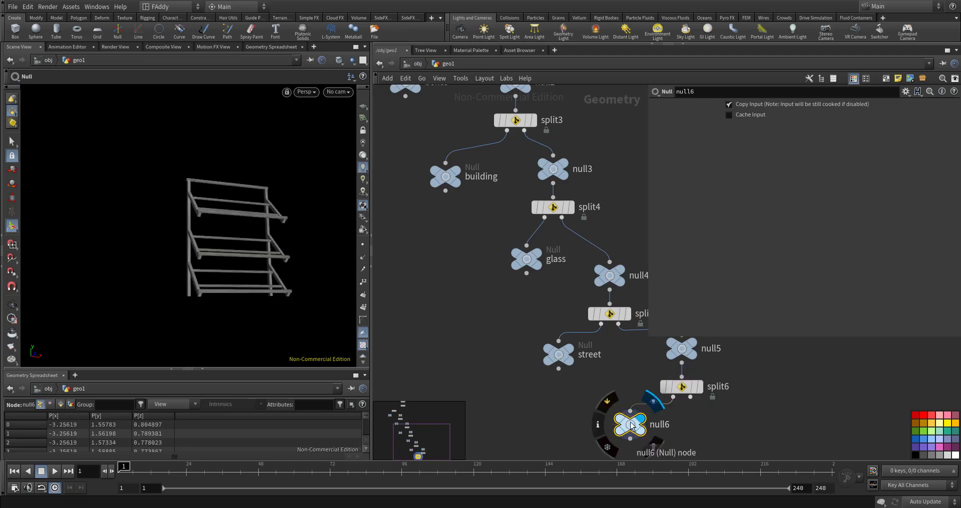
Copy null6 onto split6's second output, color the copy red, and name them frame and asset
alt+drag(636, 423, 783, 433)
drag(691, 397, 778, 411)
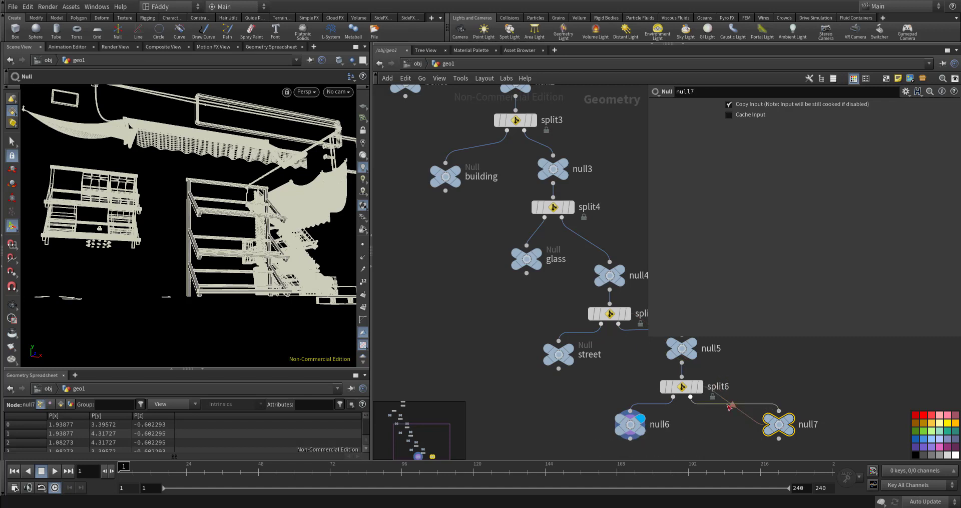
click(915, 415)
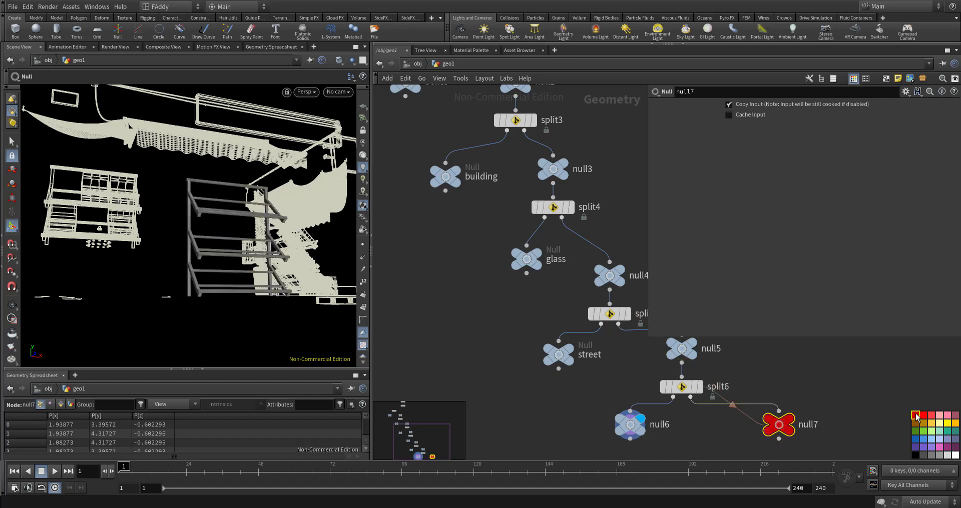
double_click(815, 425)
text(asset)
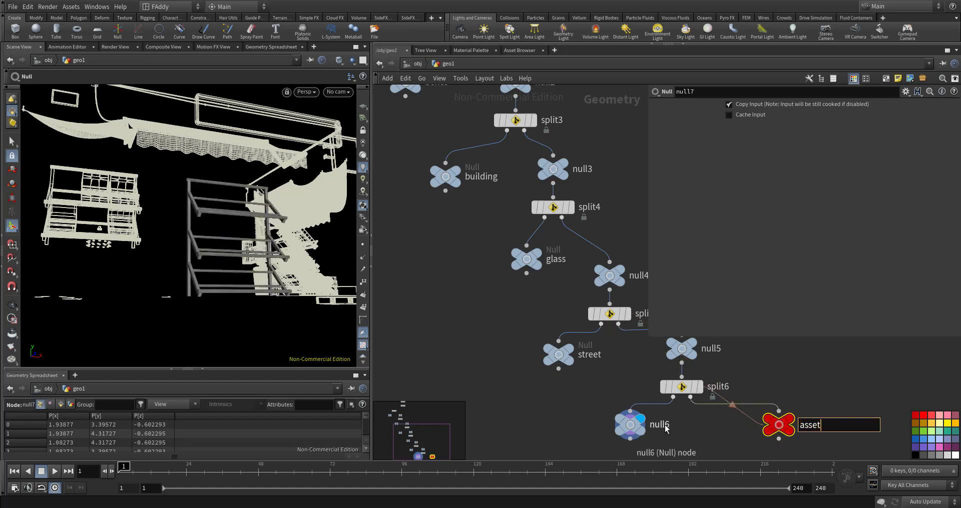
double_click(665, 425)
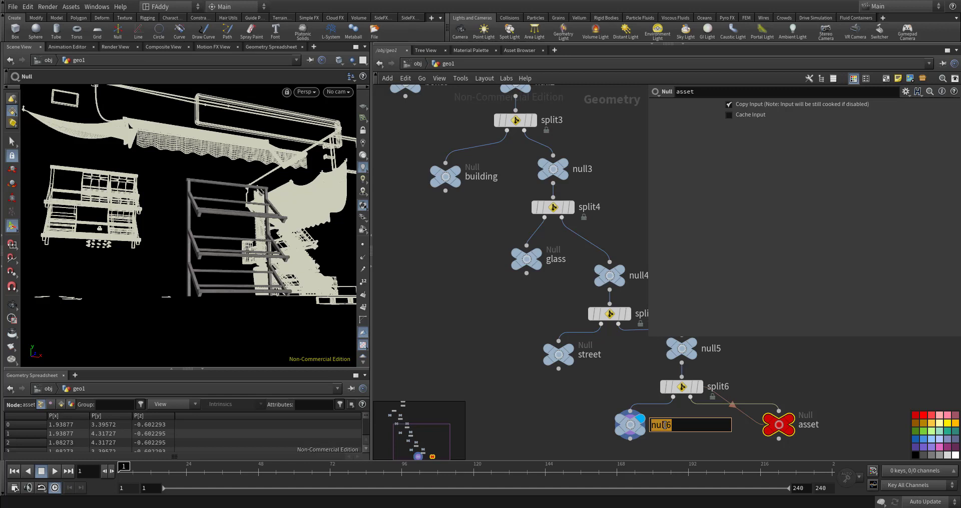
text(frame)
key(Return)
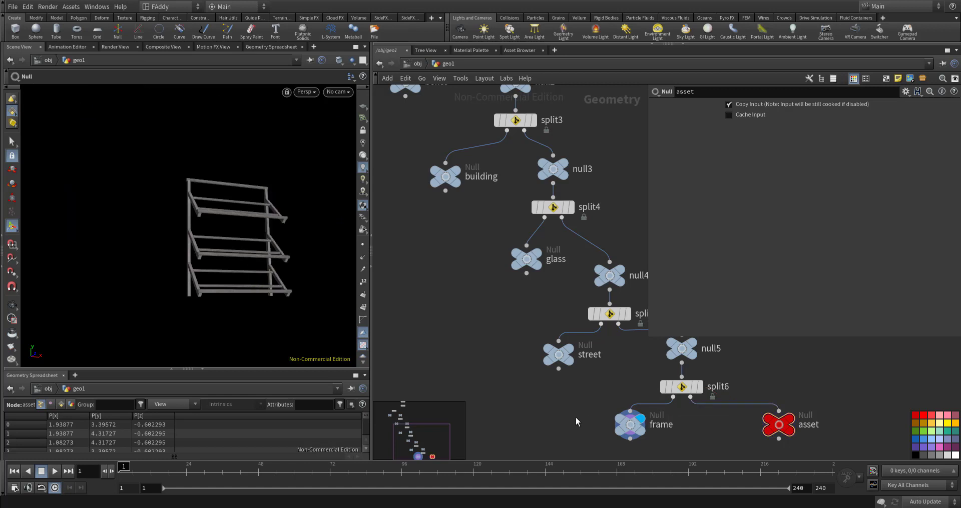
Pan up to the fruit branch and search the node list for 'gro'
middle_drag(575, 417, 625, 401)
scroll(564, 380, down, 3)
scroll(601, 410, up, 2)
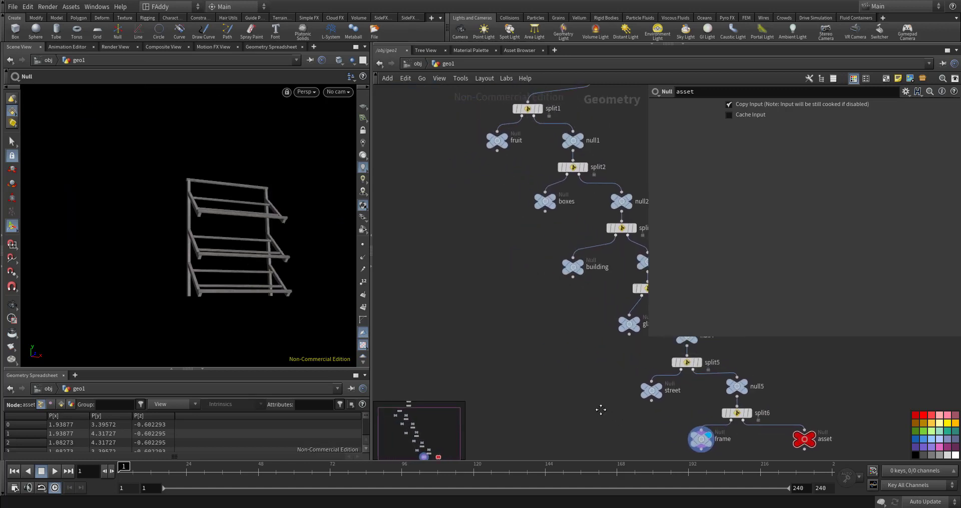
middle_drag(545, 362, 547, 378)
key(Tab)
text(gro)
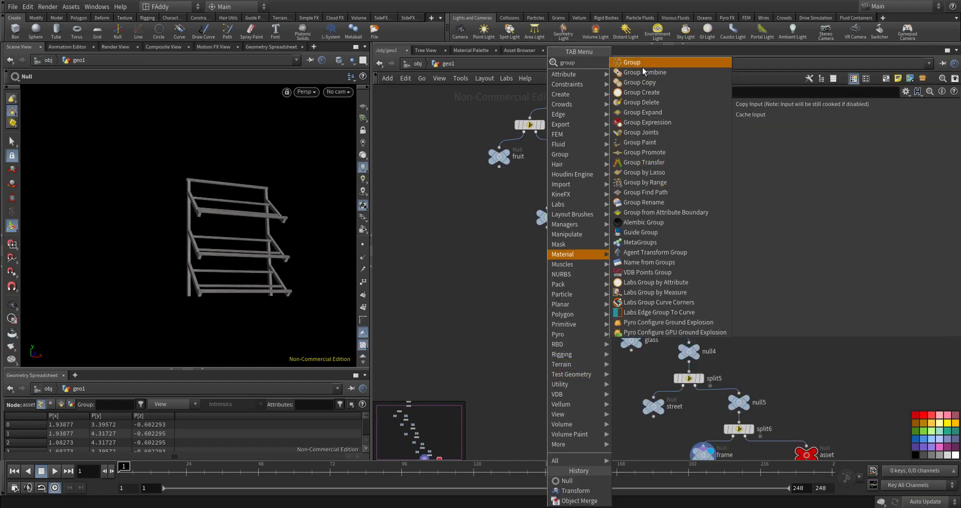
Add a Group Create node fed by the fruit null, displayed, with group name fruit
click(643, 71)
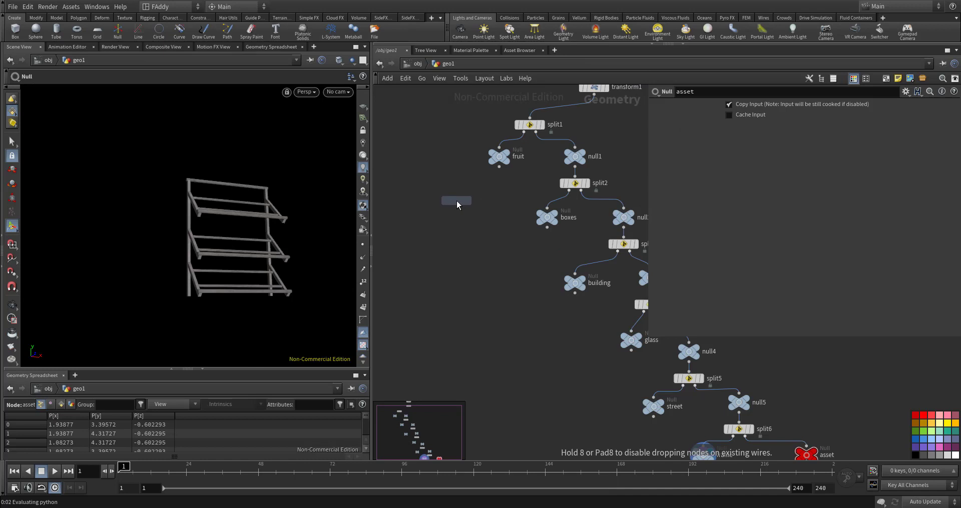
click(463, 210)
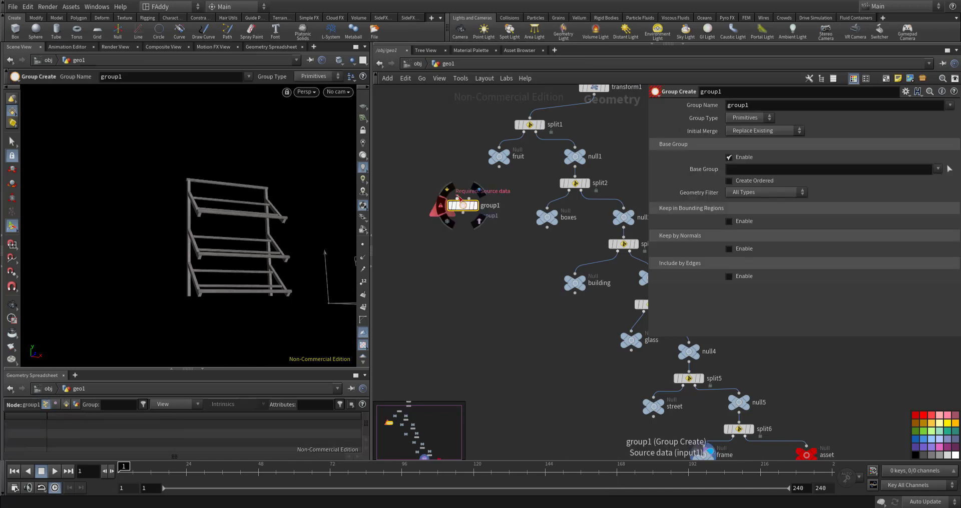
click(457, 199)
click(499, 166)
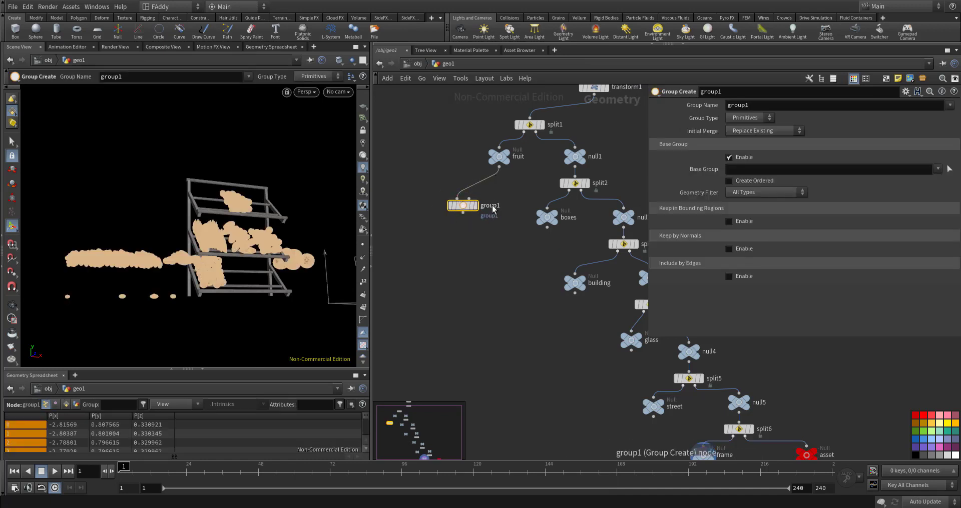
double_click(520, 157)
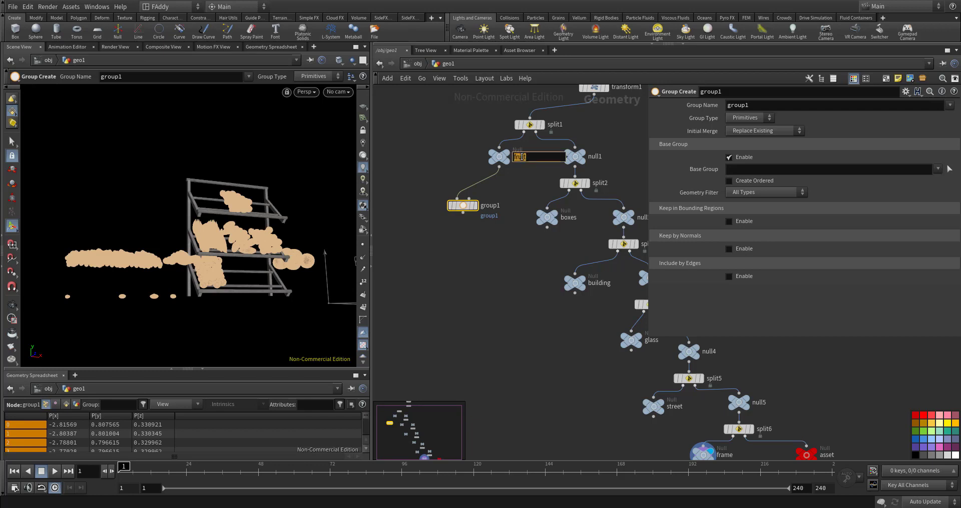
text(fruit)
click(475, 205)
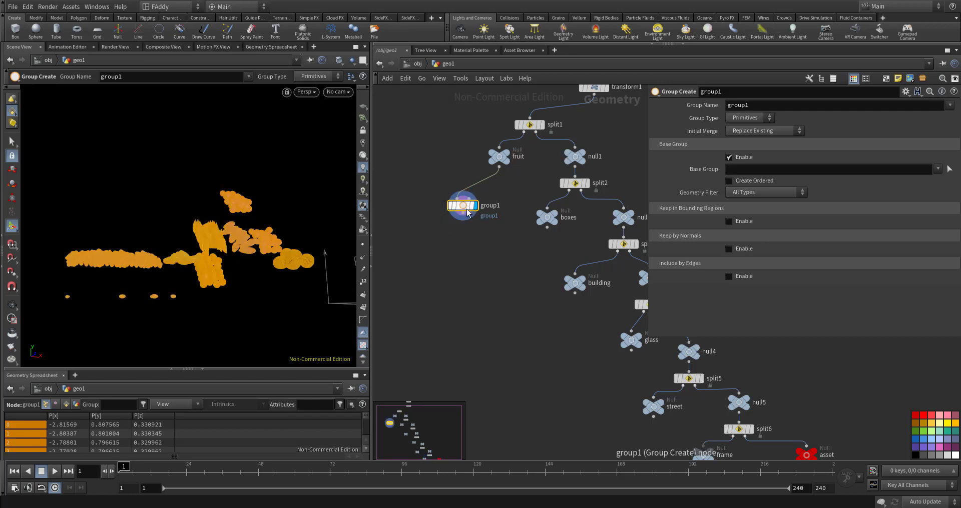
double_click(750, 107)
text(fruit)
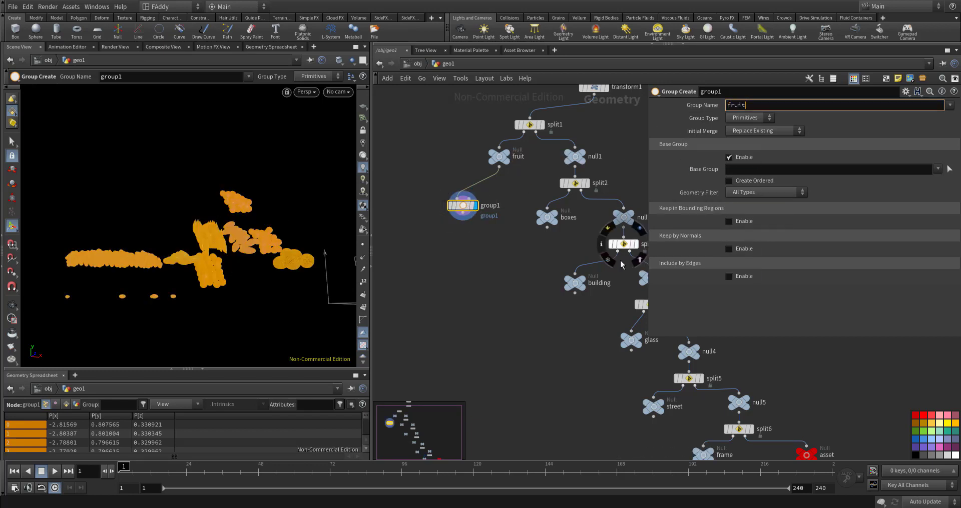
Duplicate it as group2, fed by the boxes null, with group name boxes
alt+drag(467, 209, 506, 251)
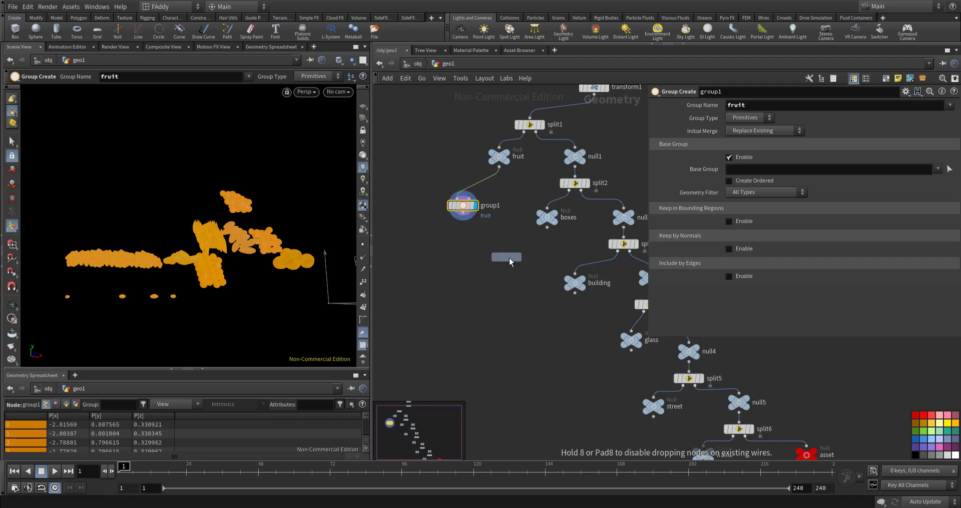
click(507, 250)
click(547, 226)
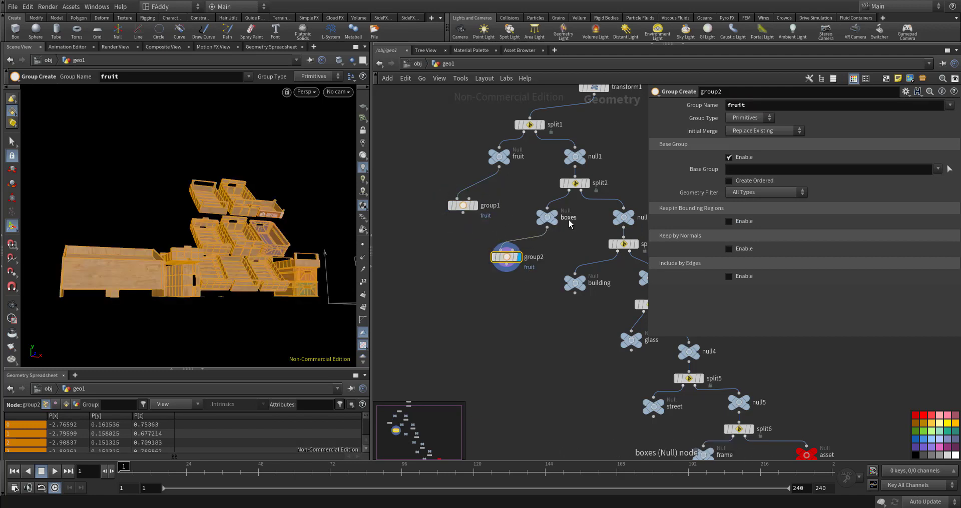
double_click(570, 219)
key(Return)
drag(727, 110, 725, 106)
text(boxes)
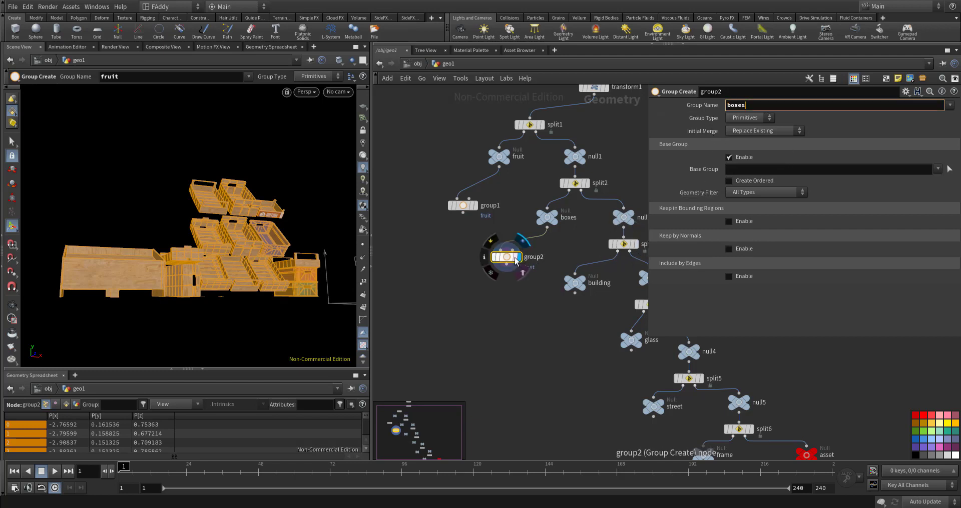
Rename group1 to fruit1 and set its group name to $OS
double_click(496, 207)
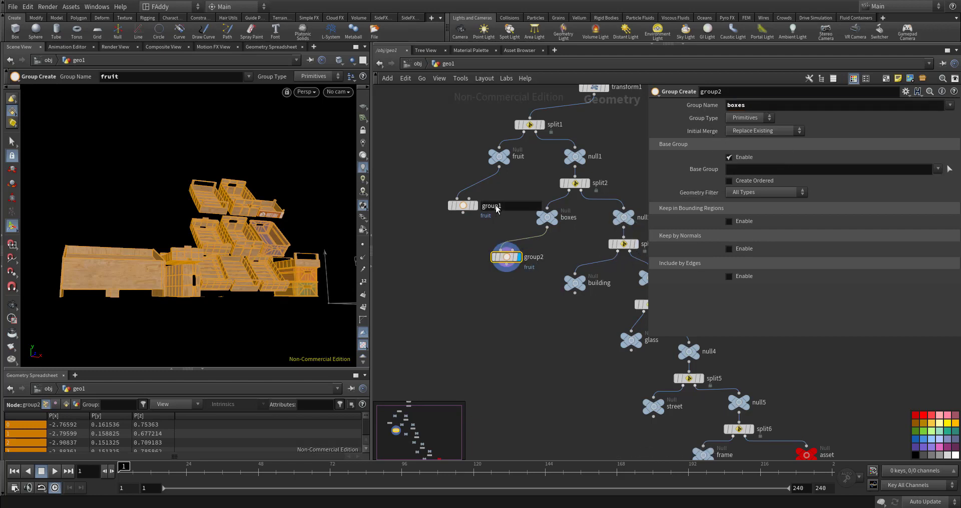
double_click(523, 158)
double_click(495, 207)
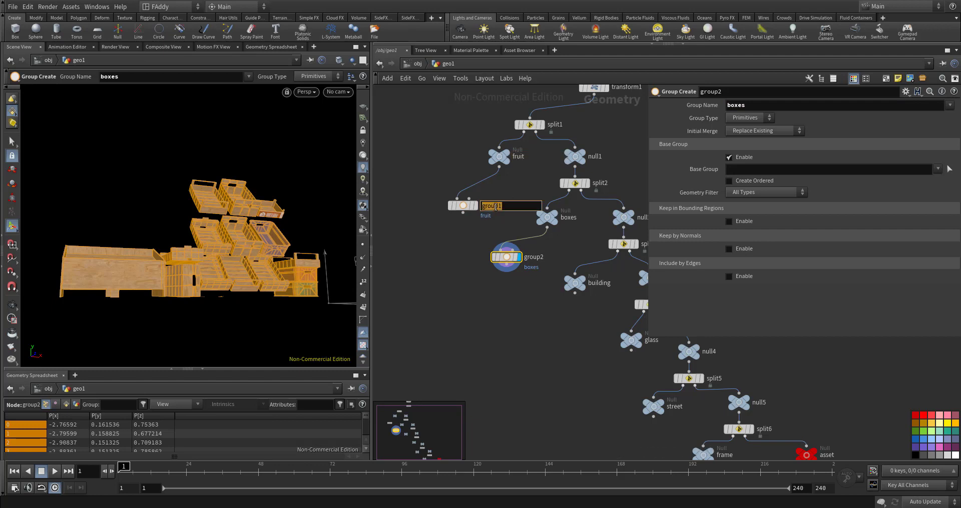
text(fruit)
click(461, 206)
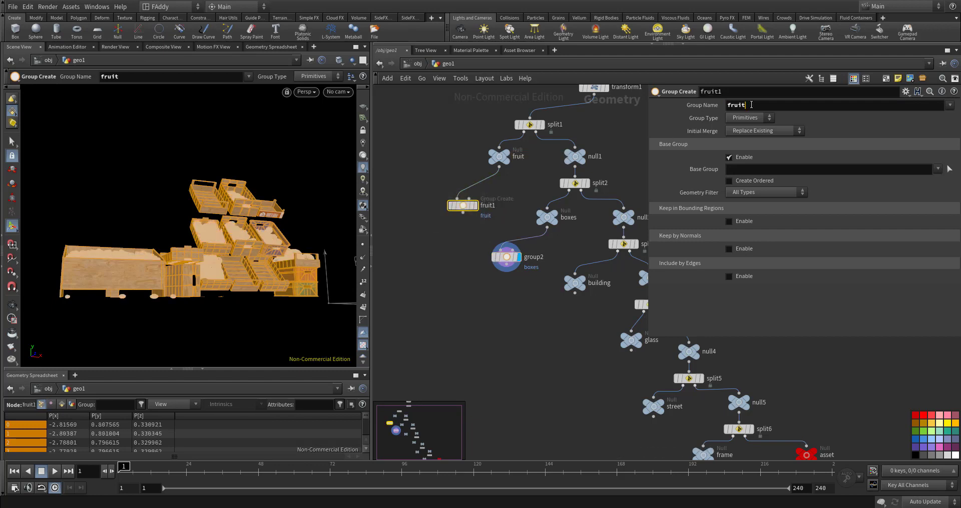
text($OS)
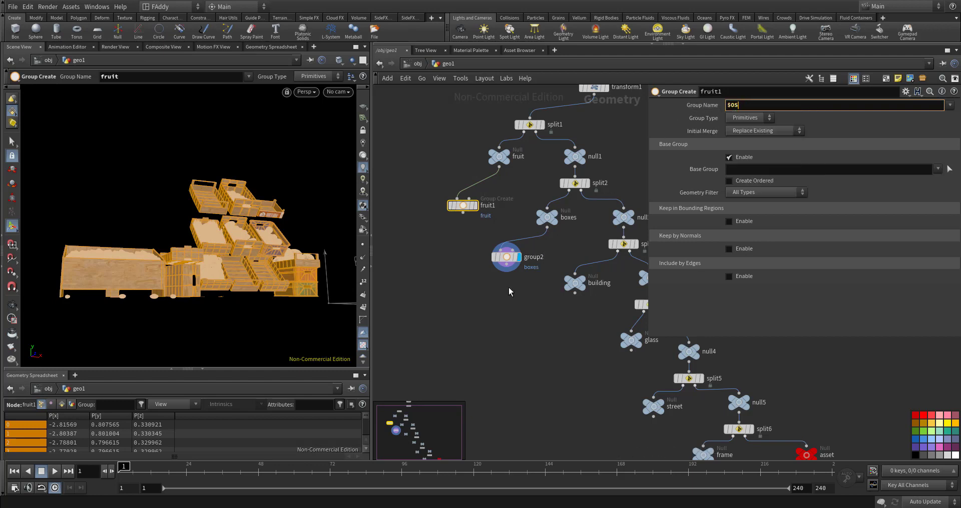
key(Return)
Rename group2 to boxes1 and set its group name to $OS
double_click(570, 218)
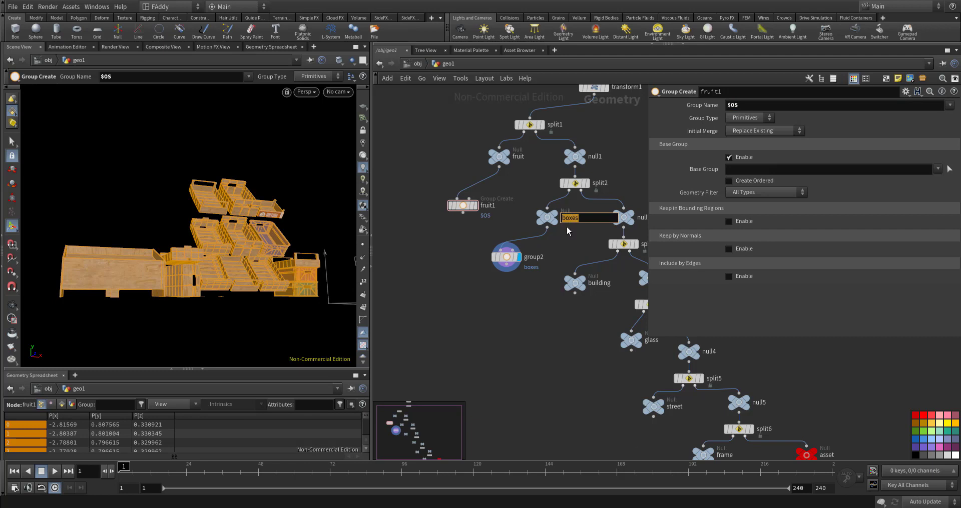
double_click(535, 257)
text(boxes)
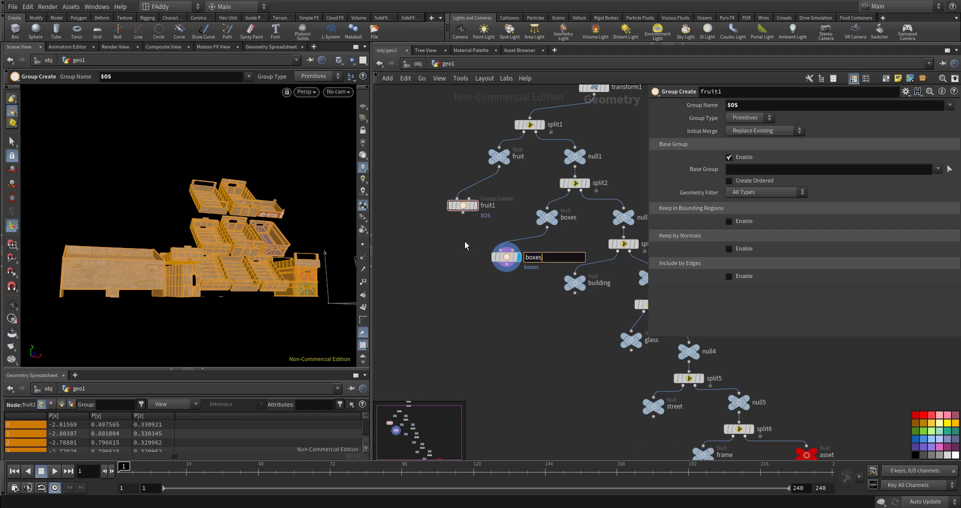
key(Return)
click(507, 258)
double_click(739, 106)
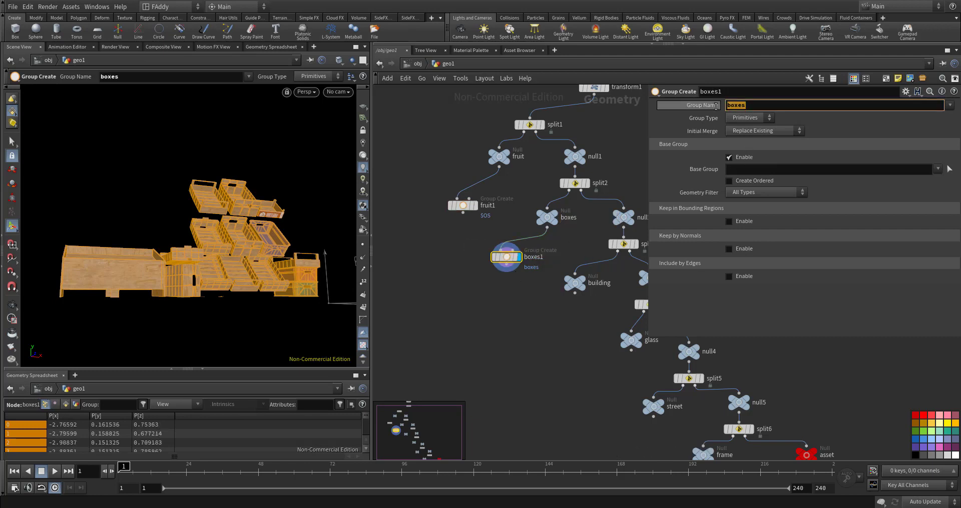
text($O)
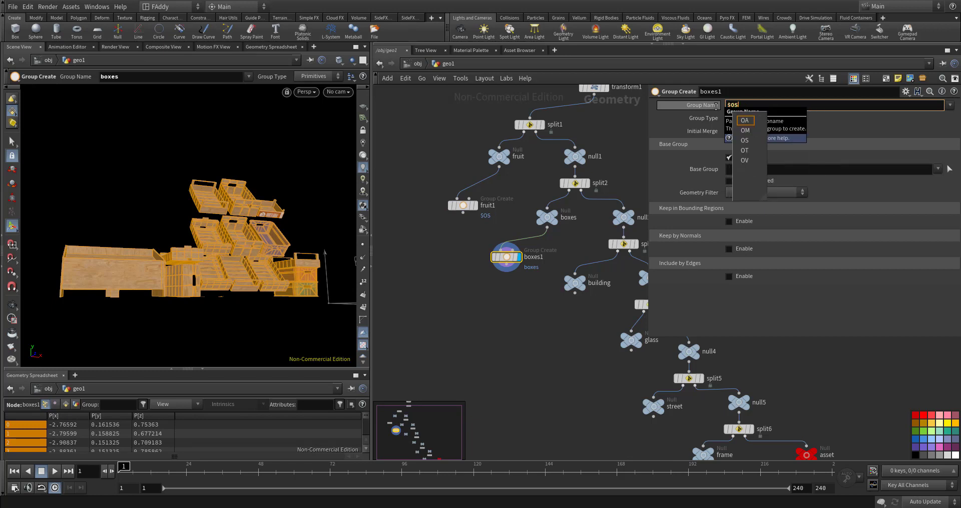
text(S)
key(Return)
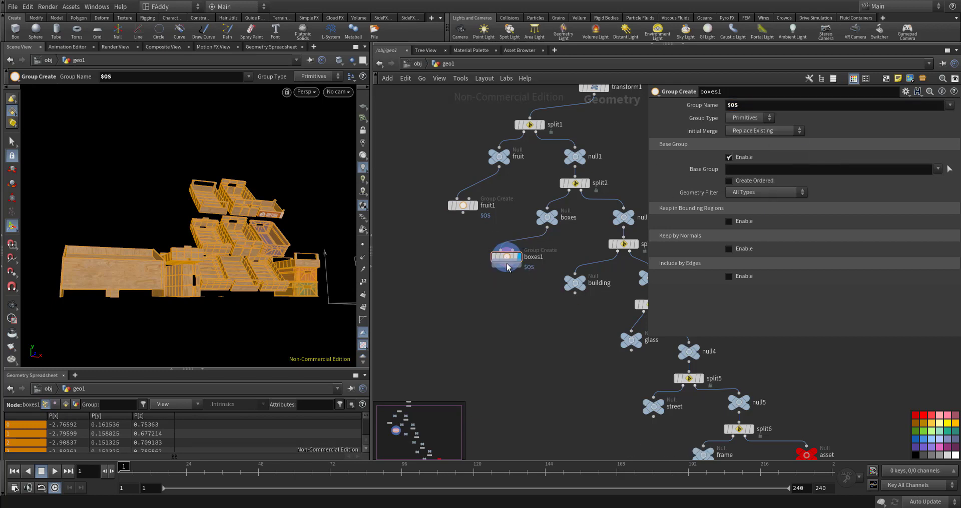
Duplicate boxes1 for the building stream and name it building1
mouse_move(515, 258)
alt+mouse_down()
mouse_move(542, 322)
mouse_move(575, 287)
alt+mouse_up()
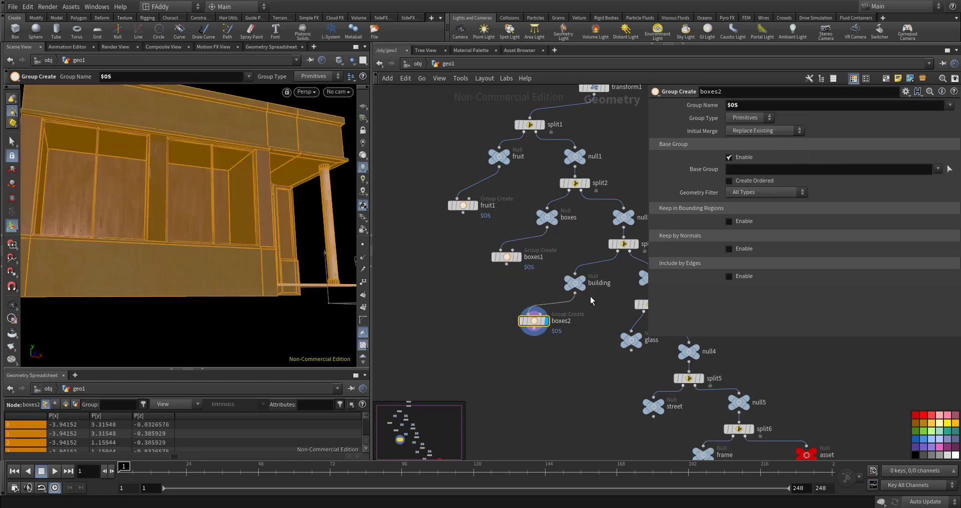
double_click(599, 283)
double_click(566, 322)
text(building)
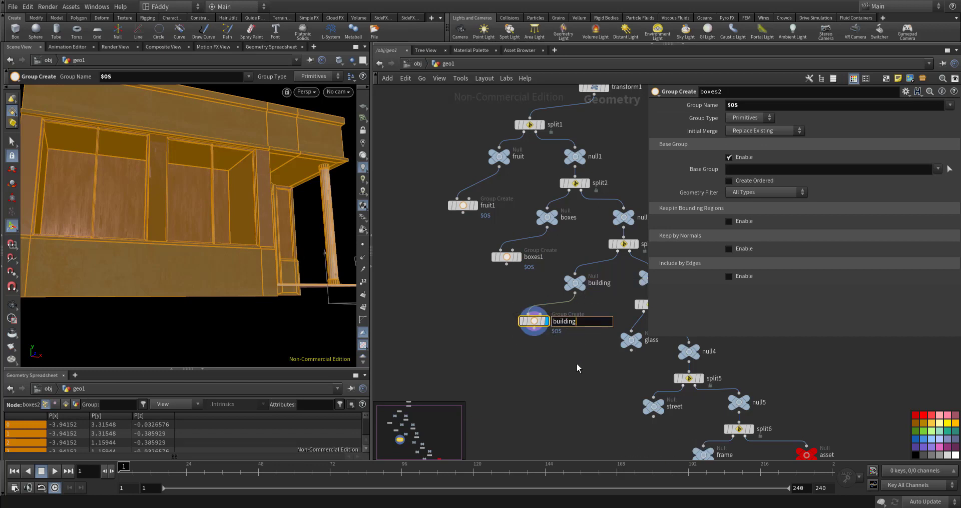
key(Return)
Duplicate building1, feed it from the glass stream, and name it glass1
middle_drag(583, 375, 520, 285)
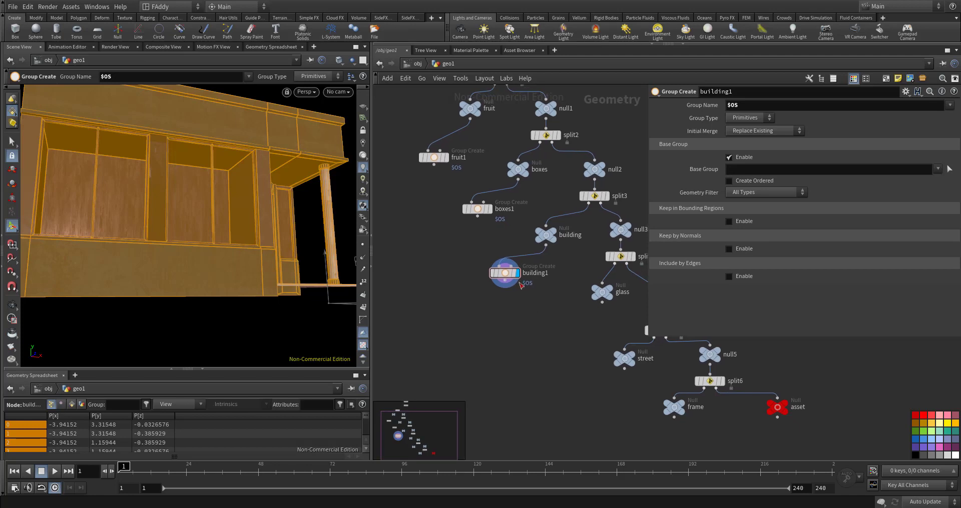
alt+drag(521, 286, 547, 337)
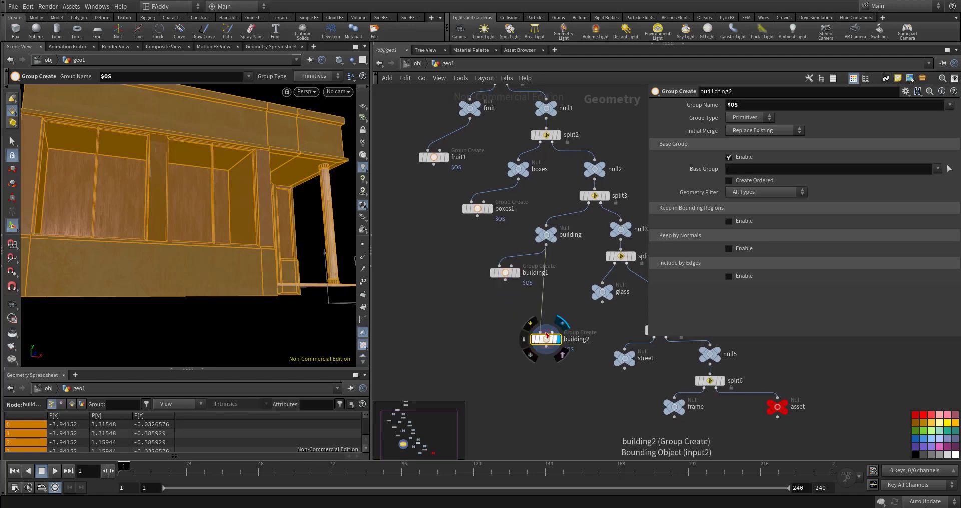
click(546, 333)
click(619, 295)
double_click(623, 292)
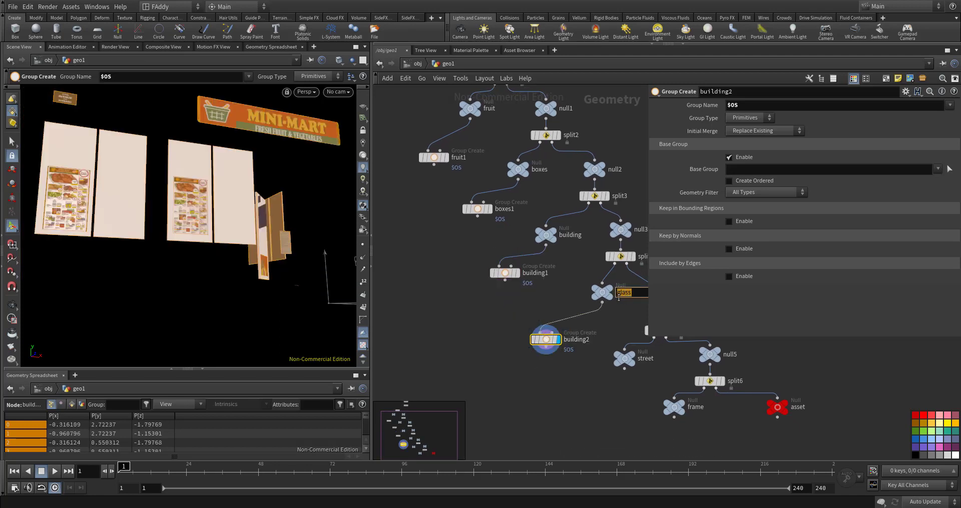
double_click(574, 340)
text(glass)
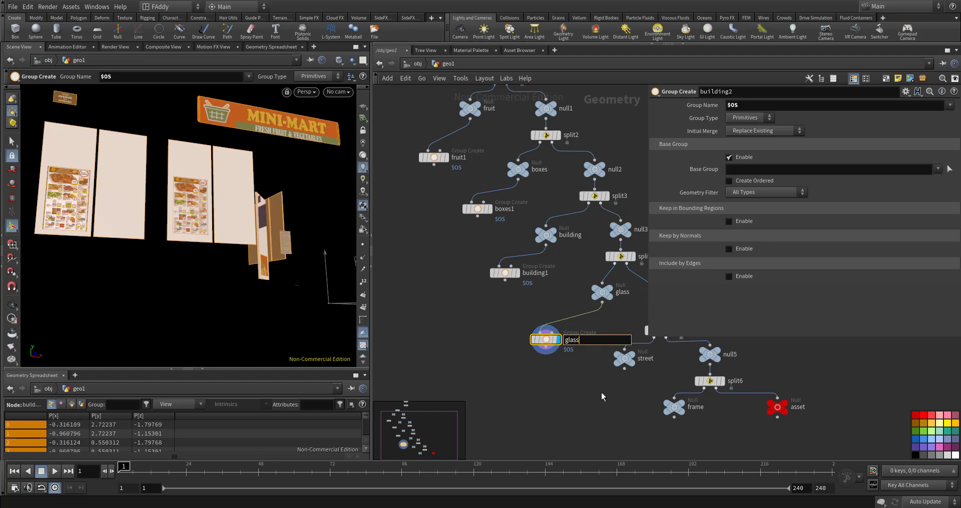
key(Return)
Duplicate glass1, feed it from the street stream, and name it street1
middle_drag(558, 362, 540, 296)
alt+drag(533, 281, 561, 336)
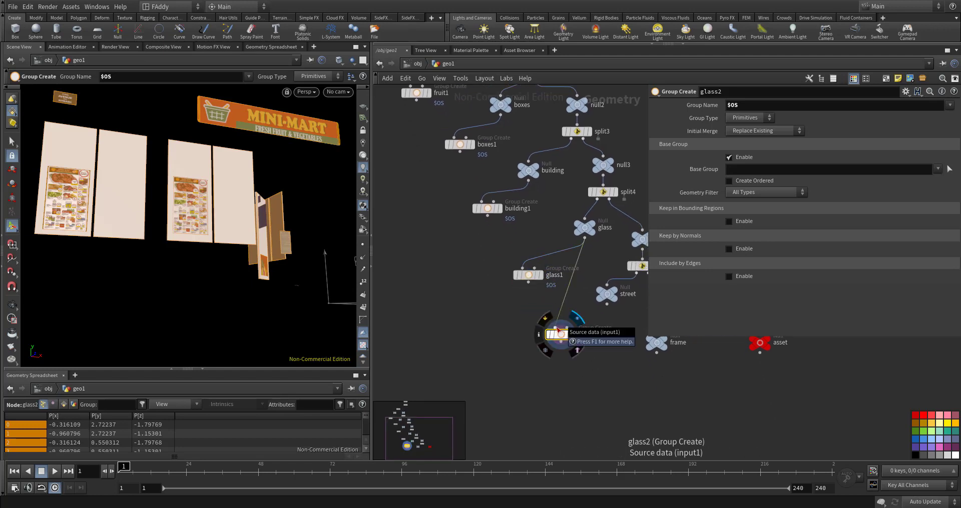
click(556, 326)
click(607, 303)
key(Return)
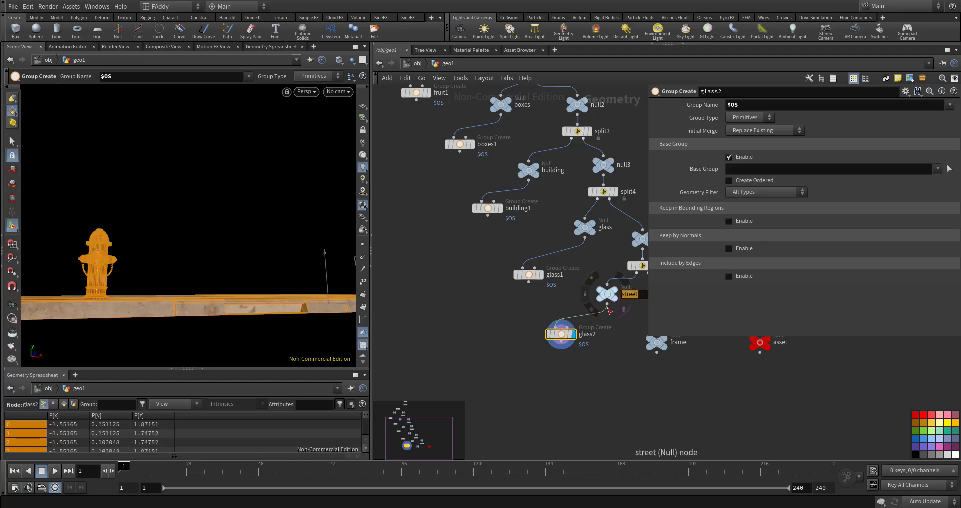
double_click(586, 334)
text(street)
key(Return)
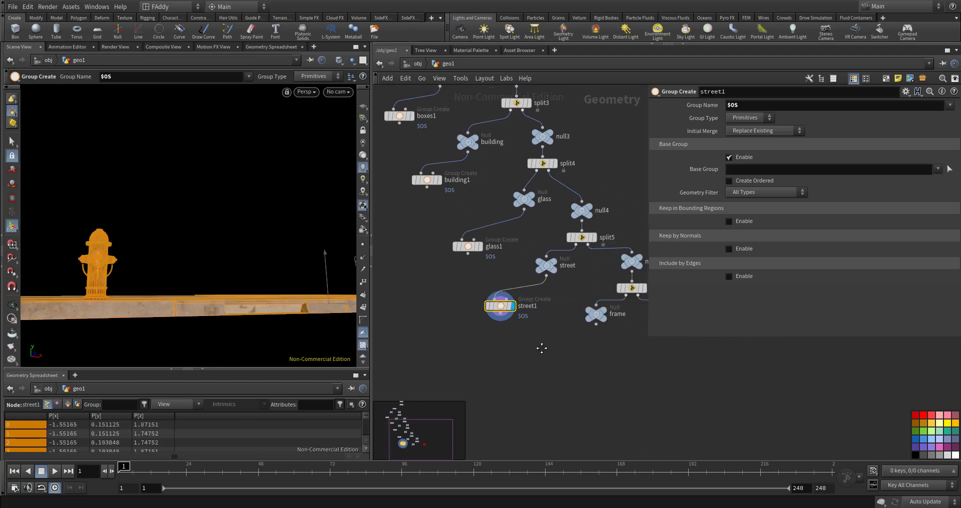
Duplicate street1, feed it from the frame stream, and name it frame1
mouse_move(474, 293)
alt+mouse_down()
mouse_move(551, 339)
mouse_move(567, 300)
alt+mouse_up()
double_click(589, 299)
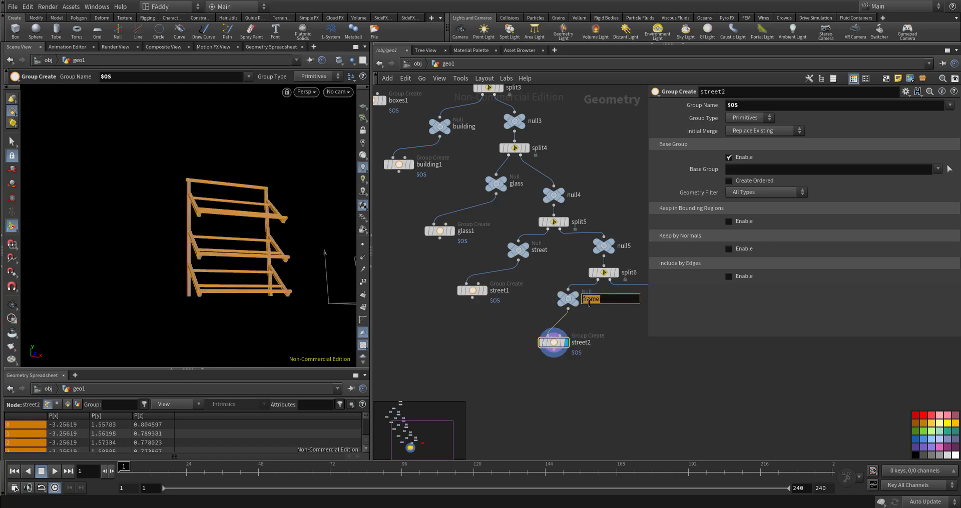
double_click(590, 342)
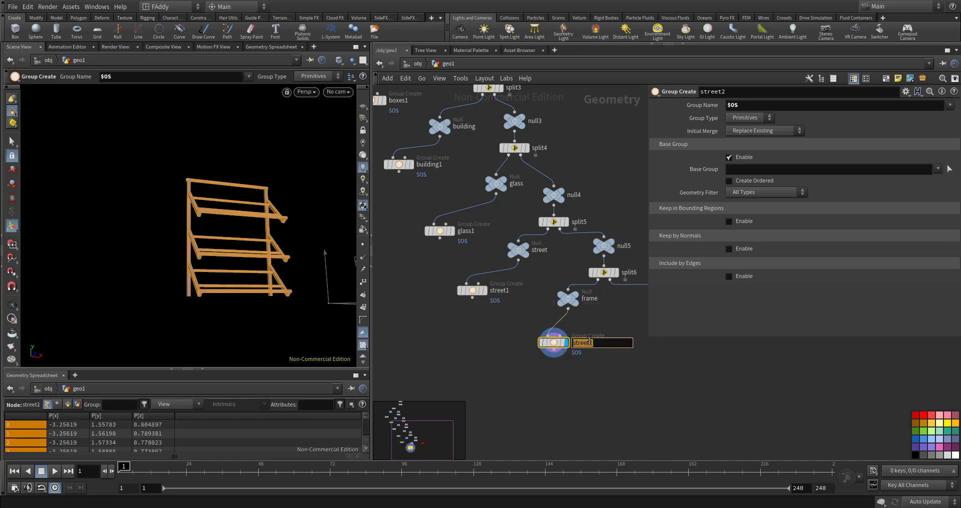
text(frame1)
key(Return)
Duplicate frame1, feed it from the asset stream, and rename it after asset
middle_drag(586, 362, 478, 361)
alt+drag(452, 349, 569, 357)
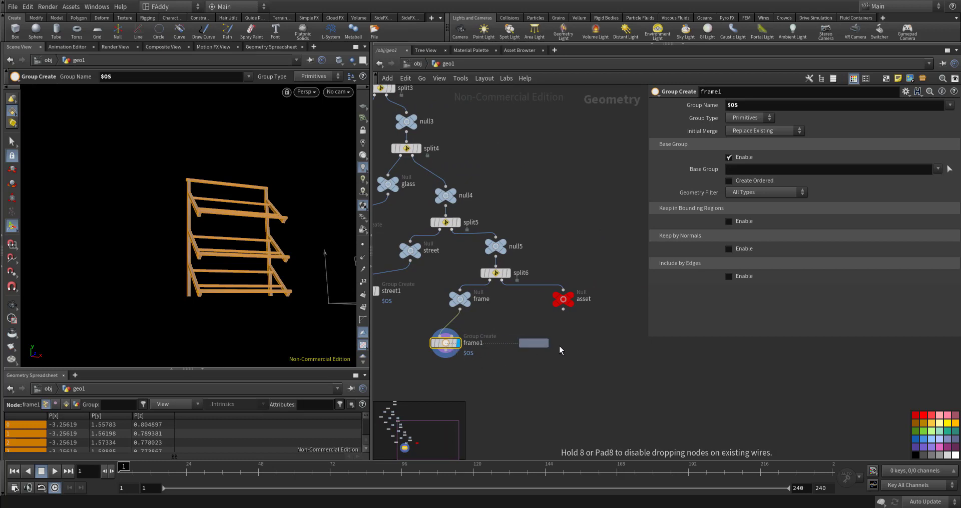
click(556, 340)
click(563, 311)
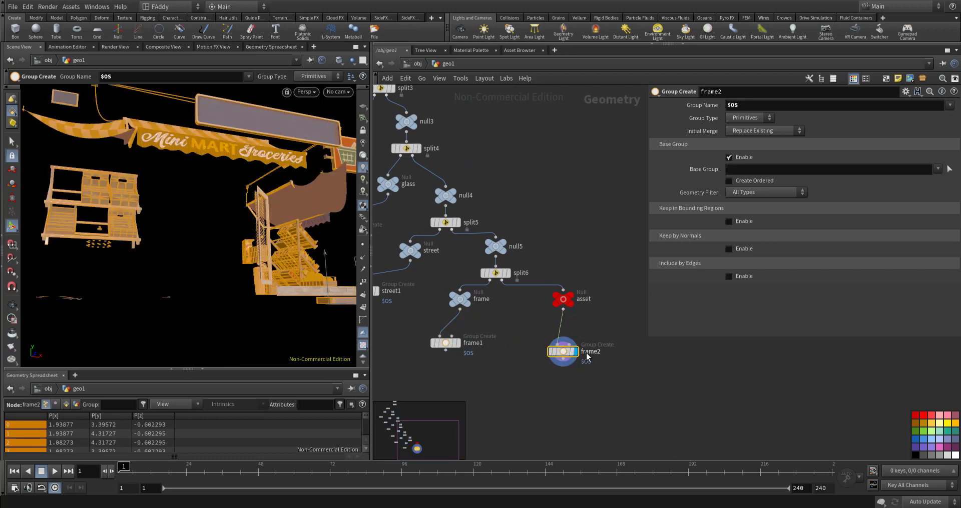
double_click(590, 352)
text(frame)
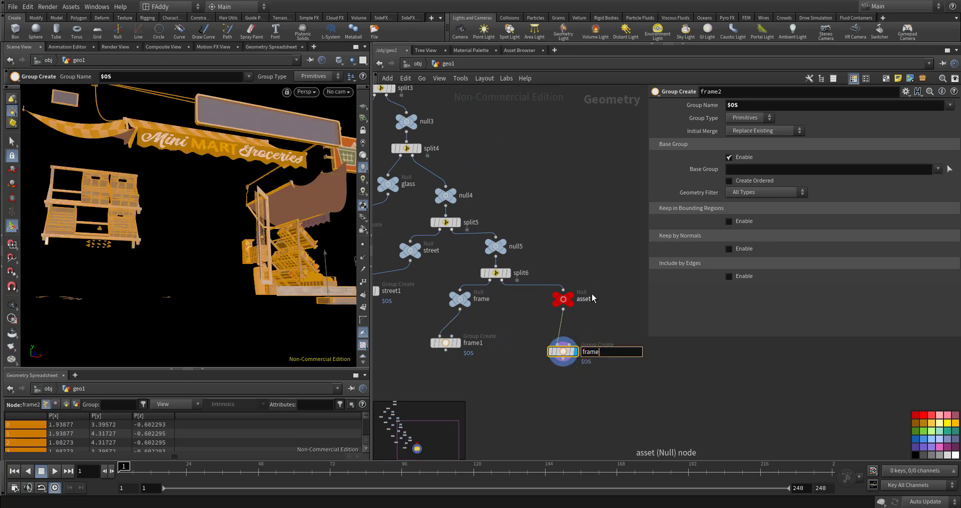
double_click(592, 299)
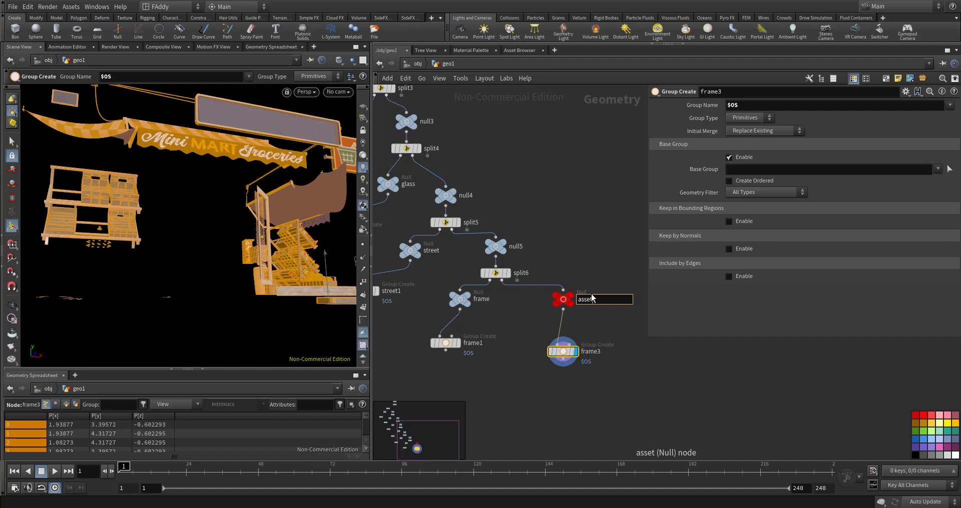
double_click(595, 352)
text(asset1)
Confirm the asset1 name, then line fruit1, boxes1, building1 and glass1 up along the bottom
key(Return)
key(h)
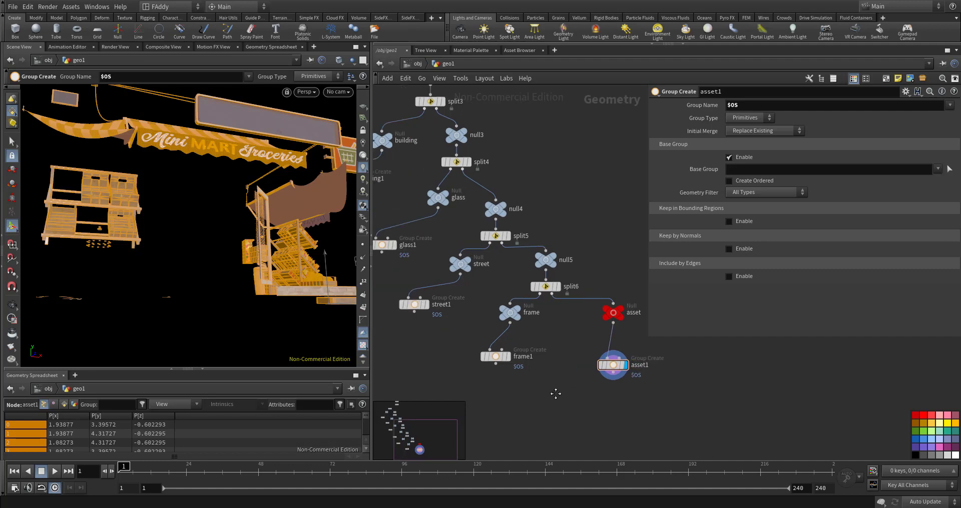
middle_drag(569, 378, 562, 327)
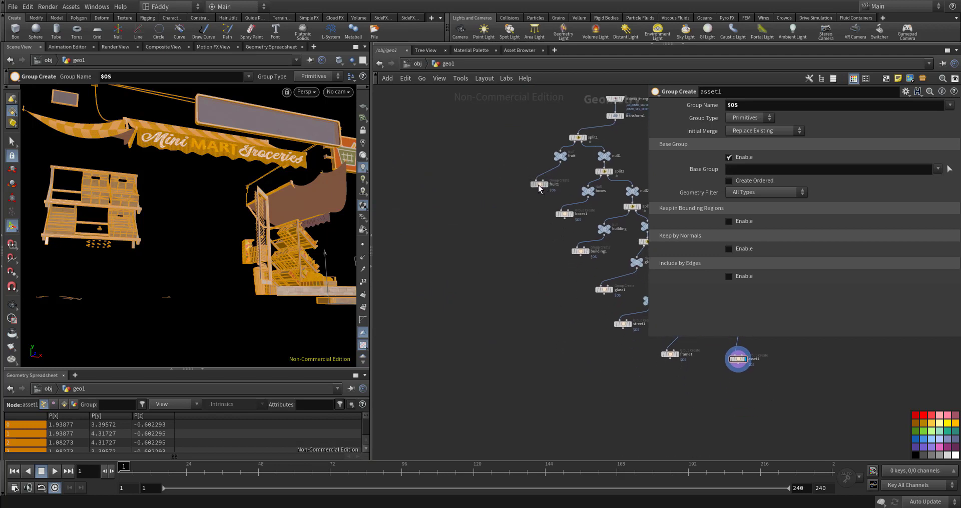
mouse_move(537, 185)
mouse_down()
mouse_move(440, 323)
mouse_move(424, 376)
mouse_up()
drag(564, 215, 506, 370)
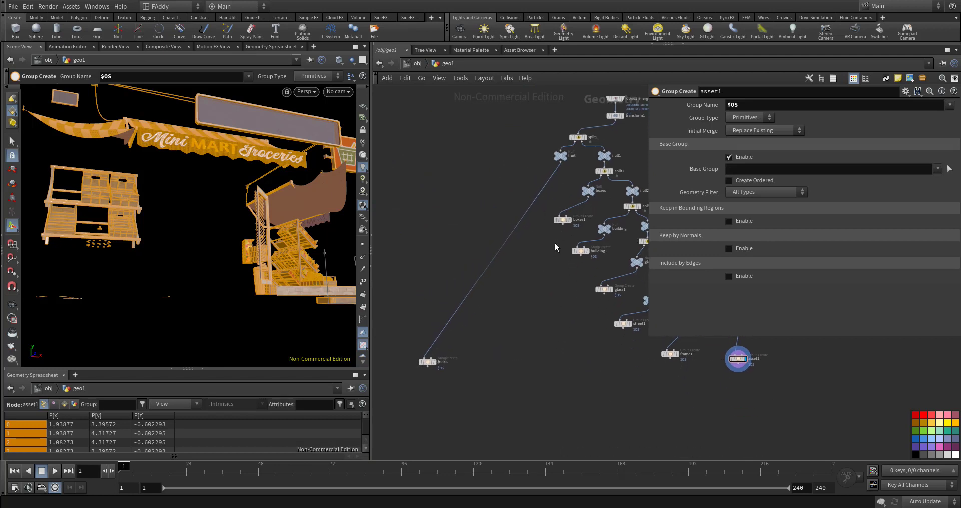
drag(584, 252, 573, 373)
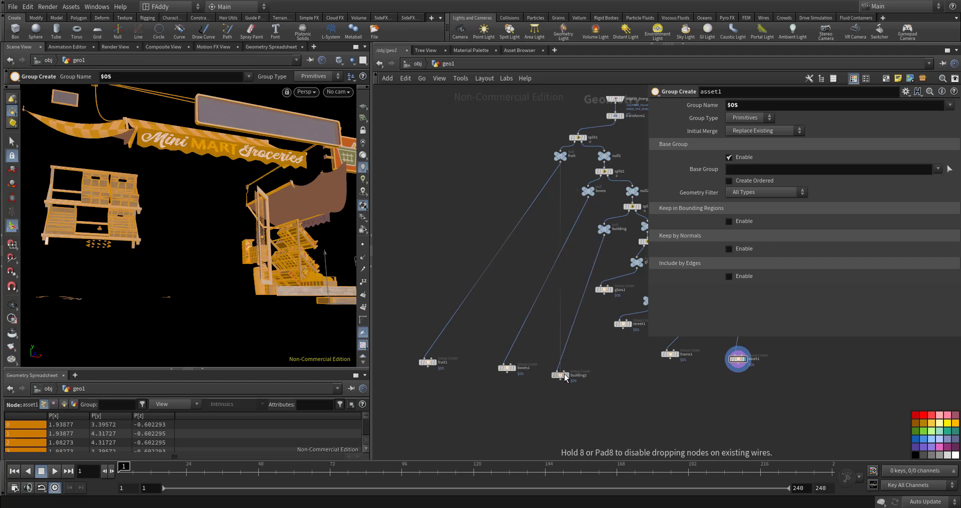
drag(604, 289, 617, 373)
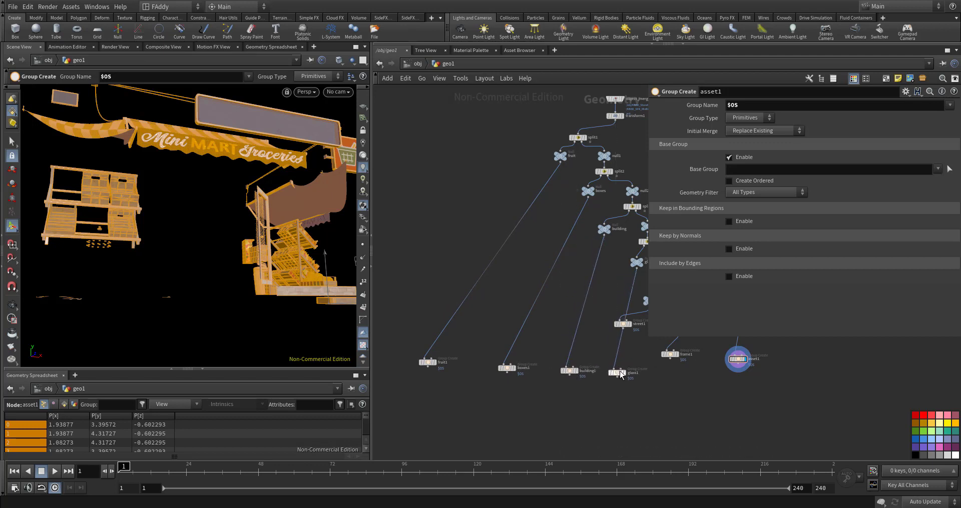
middle_drag(655, 386, 487, 328)
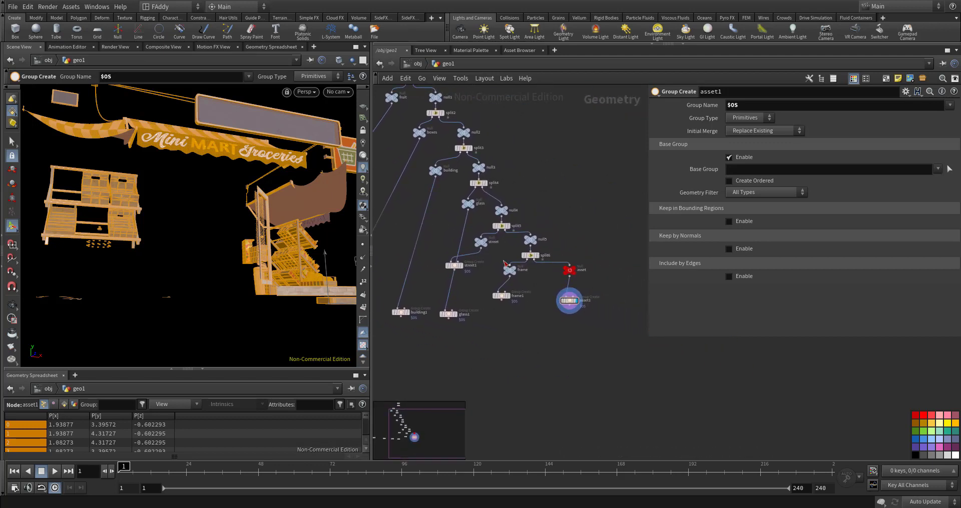
Shift the lower branch from street to asset1 right, moving split5 and street1 into place
drag(593, 232, 457, 308)
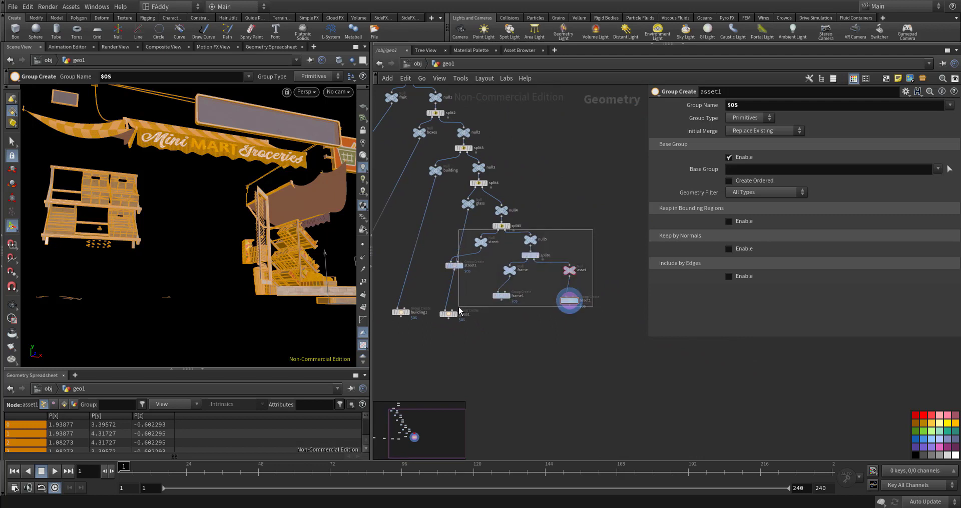
drag(470, 272, 538, 291)
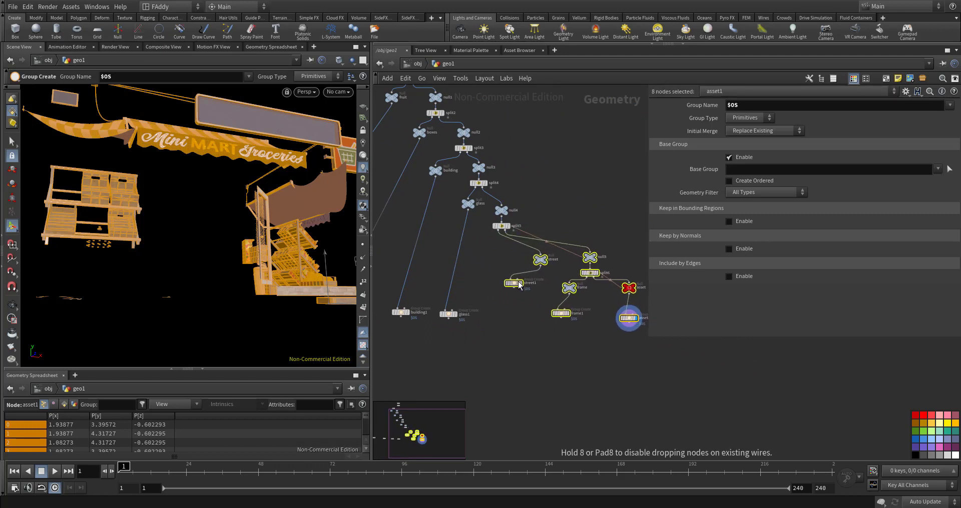
drag(506, 227, 569, 228)
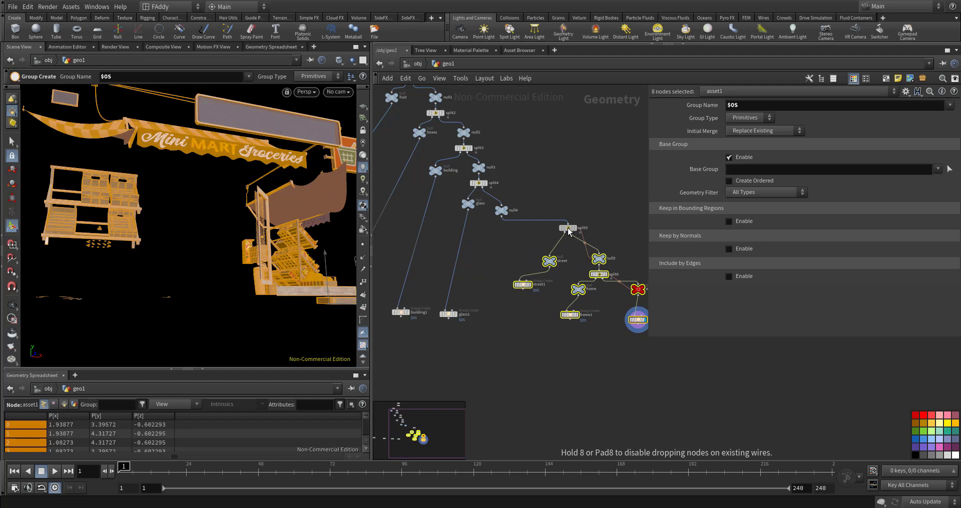
click(535, 321)
drag(521, 295, 505, 324)
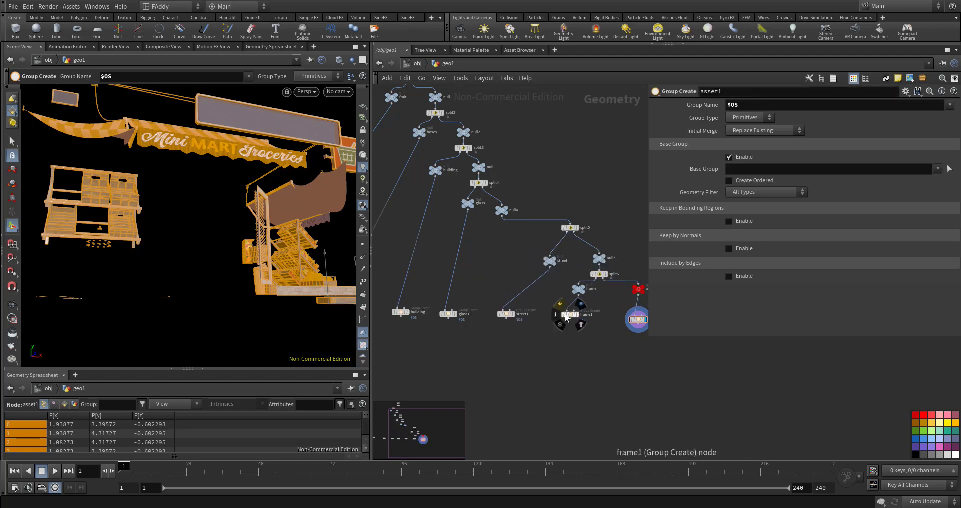
drag(569, 315, 577, 320)
Move null5, split6, frame and asset aside, lower the group-node row, and zoom onto fruit1
middle_drag(617, 296, 595, 274)
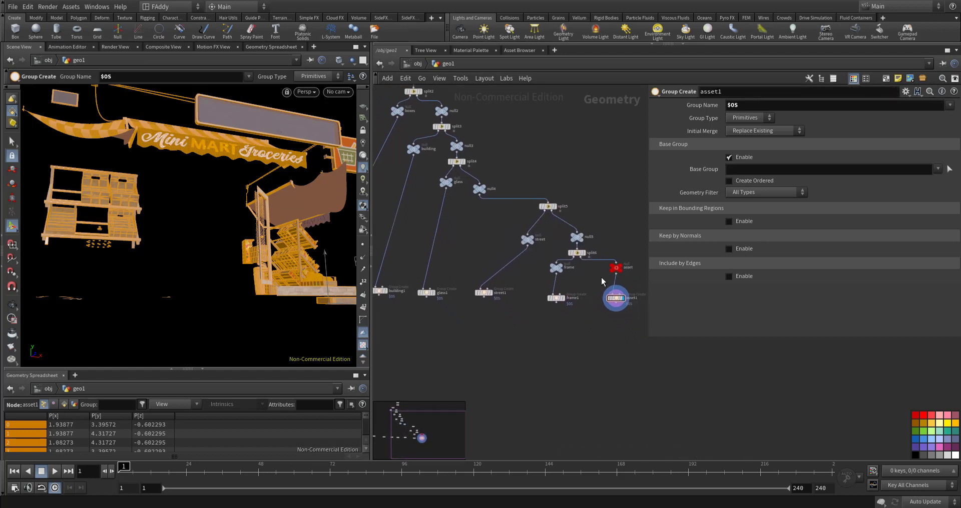
drag(632, 282, 552, 235)
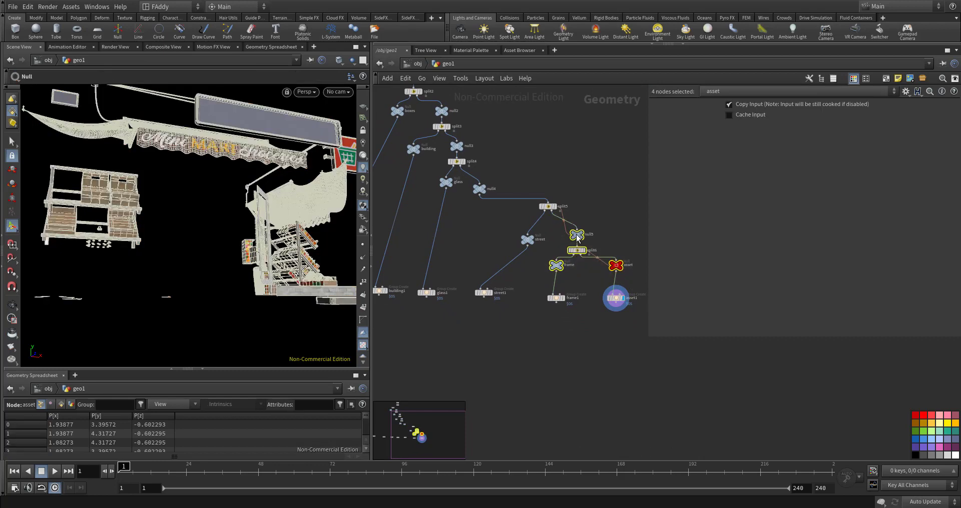
middle_drag(573, 341, 585, 332)
scroll(583, 328, down, 5)
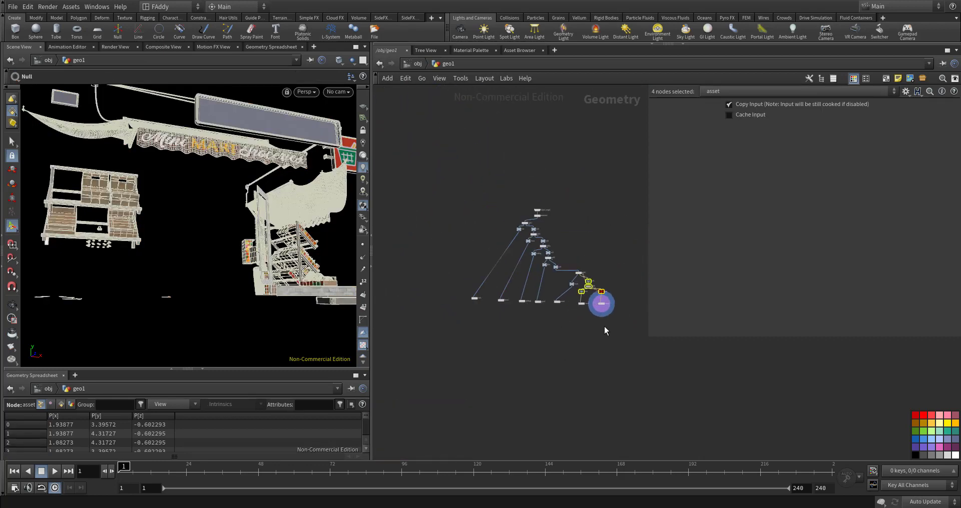
mouse_move(608, 317)
mouse_down()
mouse_move(463, 295)
mouse_move(476, 340)
mouse_up()
click(501, 349)
scroll(502, 348, up, 2)
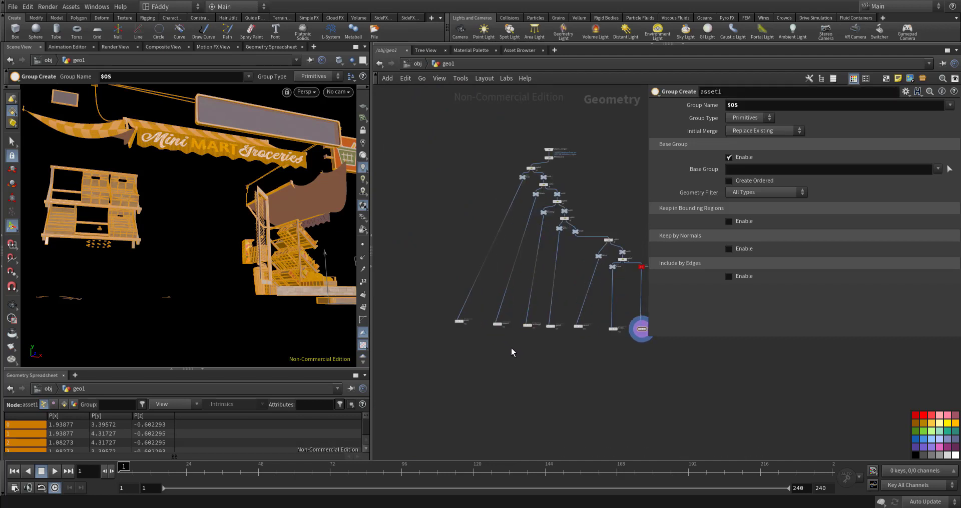
scroll(503, 350, up, 3)
scroll(504, 350, up, 2)
scroll(511, 318, up, 2)
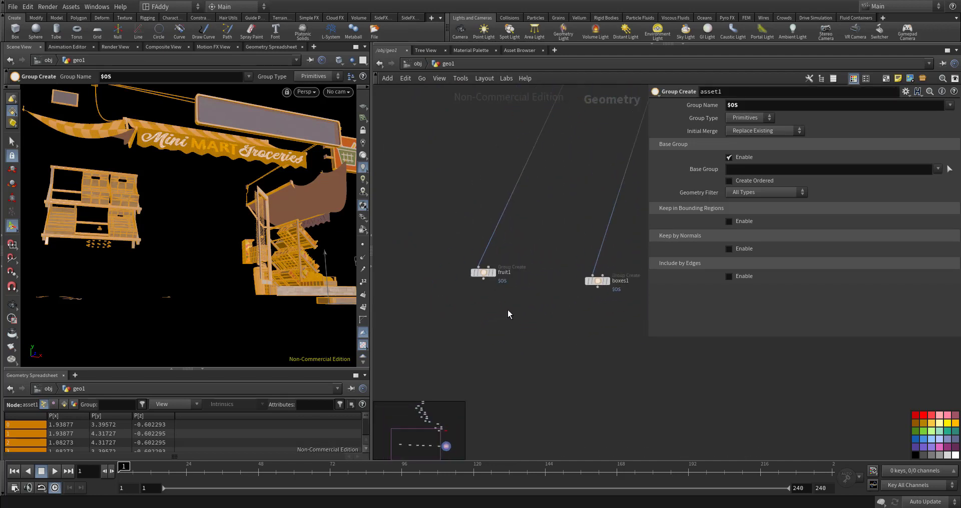
Add an Assemble node (assemble1) below fruit1 and display its output
click(493, 266)
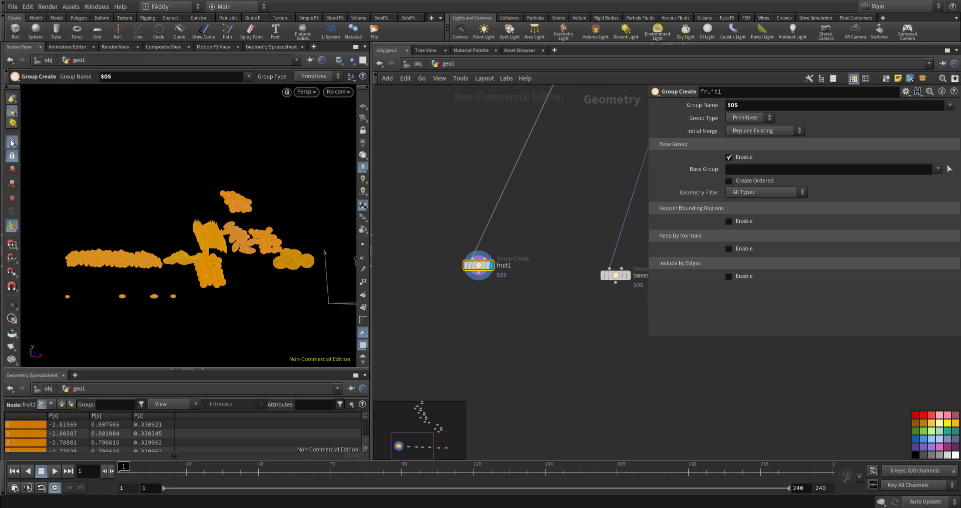
key(Escape)
drag(158, 233, 180, 272)
key(Tab)
text(a)
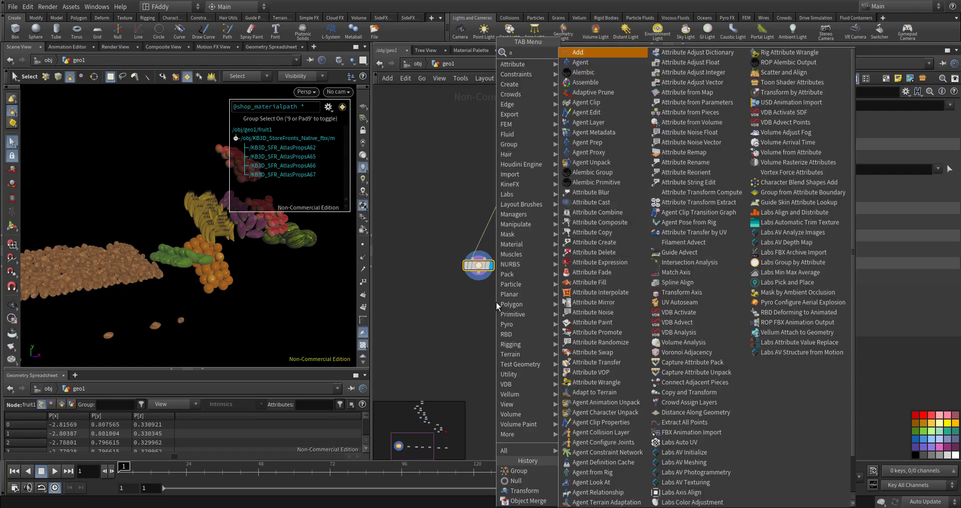
text(ss)
click(585, 53)
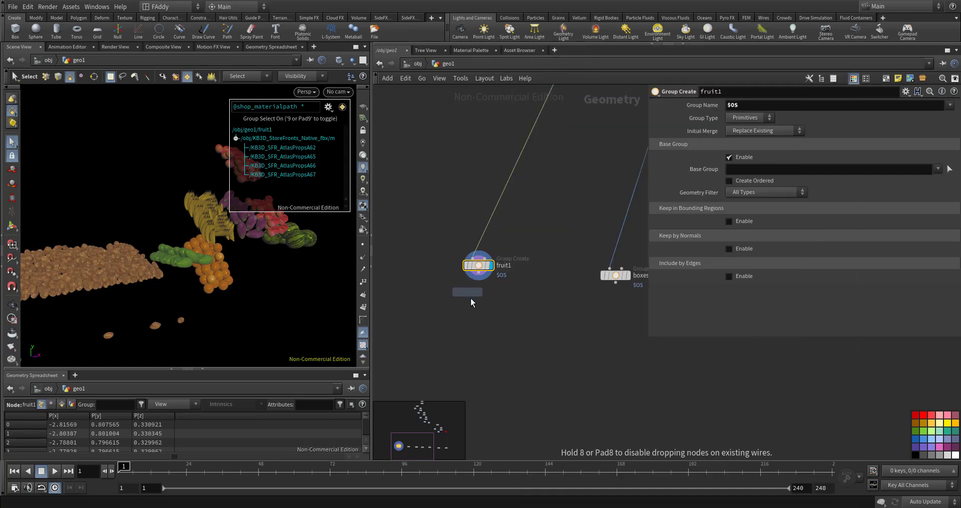
click(476, 314)
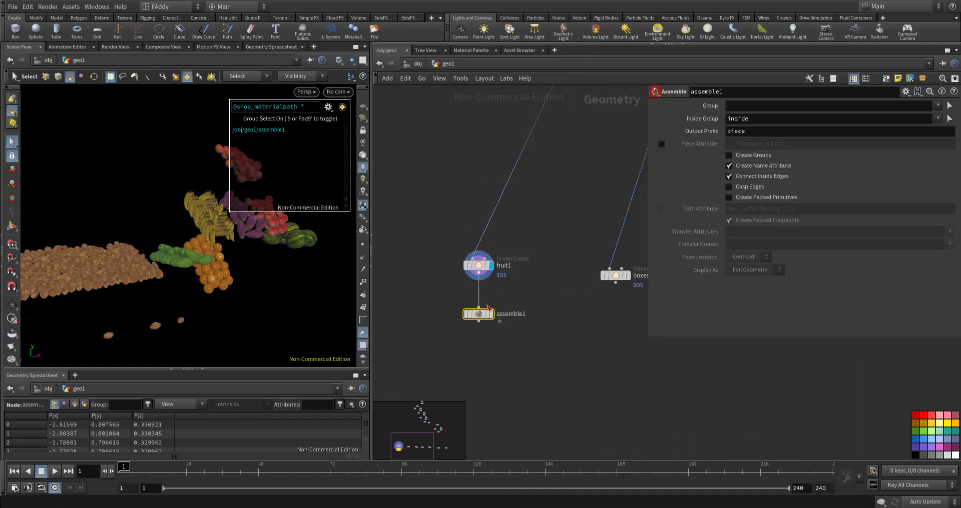
click(490, 317)
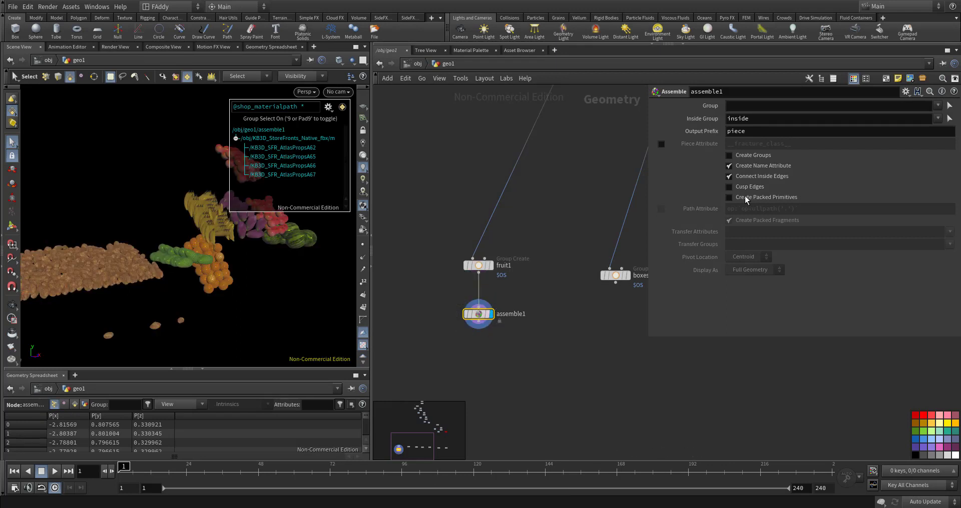
List primitive attributes and change assemble1's Output Prefix from piece to fruit
click(75, 404)
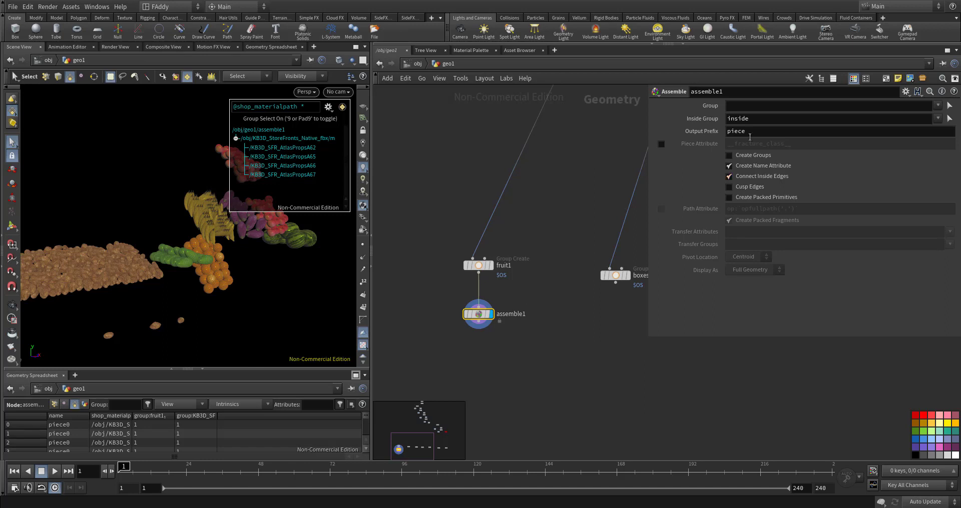
drag(721, 134, 709, 135)
text(frui)
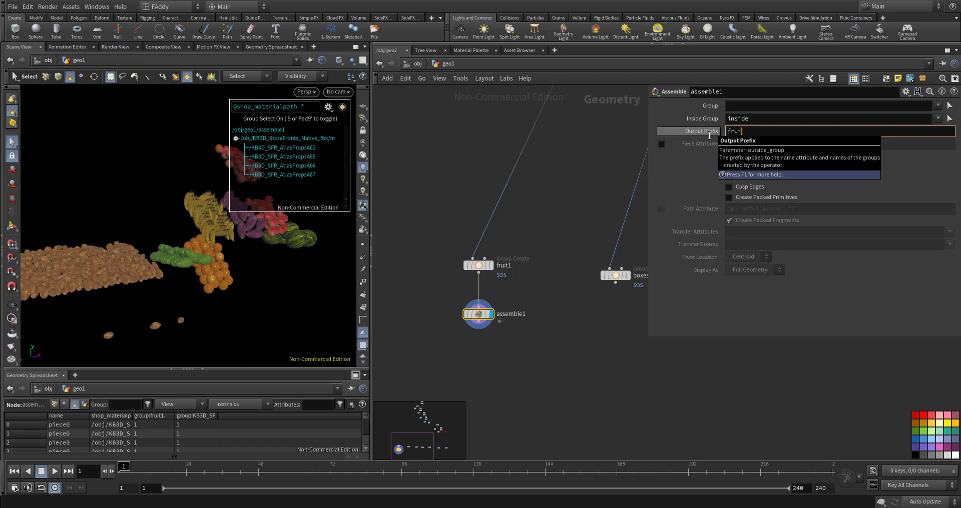
text(t)
key(Return)
Bring boxes1 into view and display its geometry
middle_drag(631, 279, 552, 275)
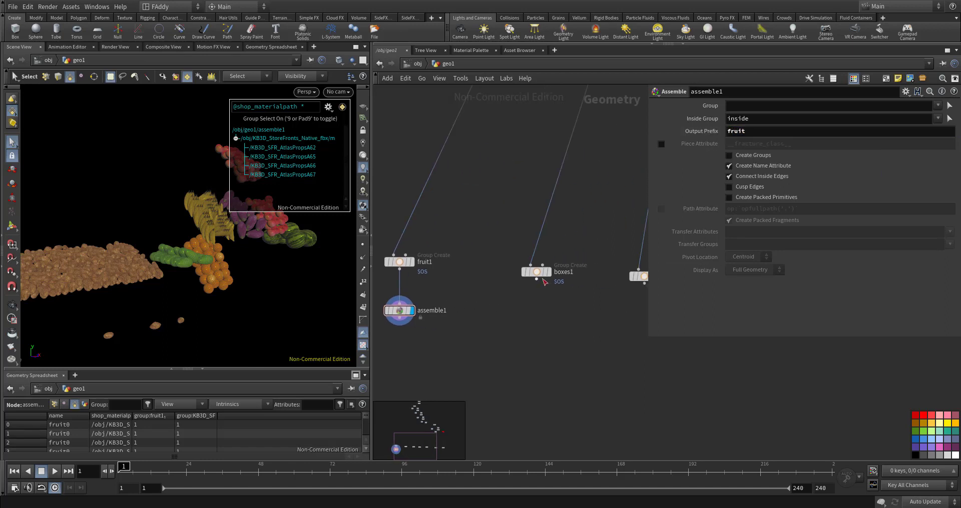
click(551, 272)
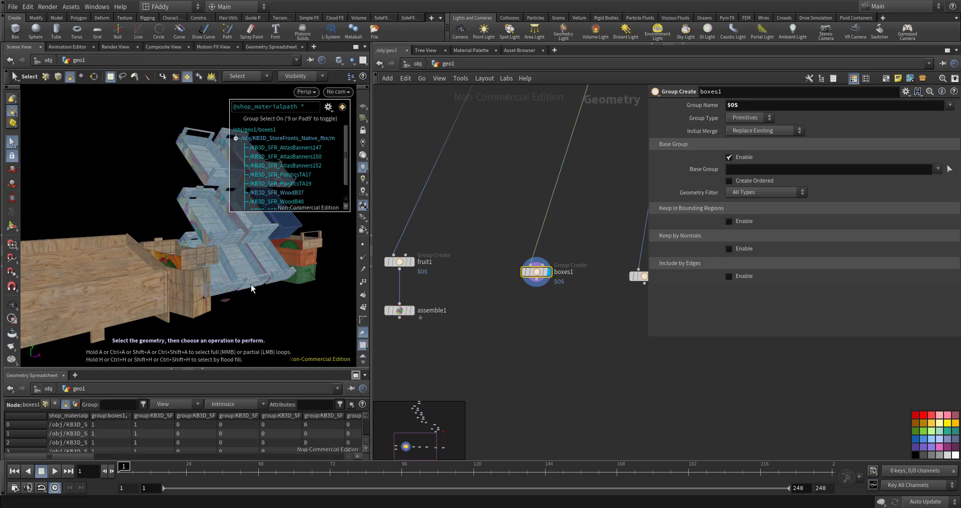
key(Tab)
Add assemble2 under boxes1 with Output Prefix box_
text(ass)
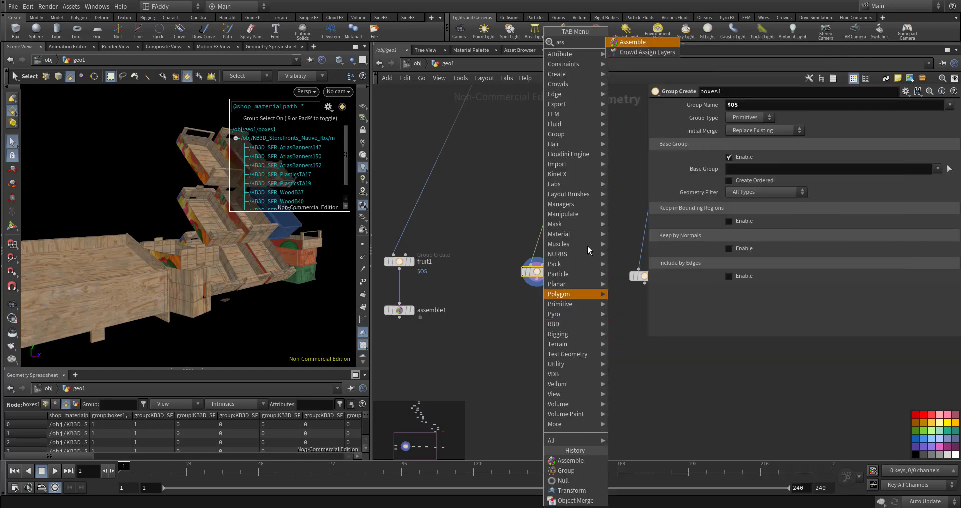
click(647, 44)
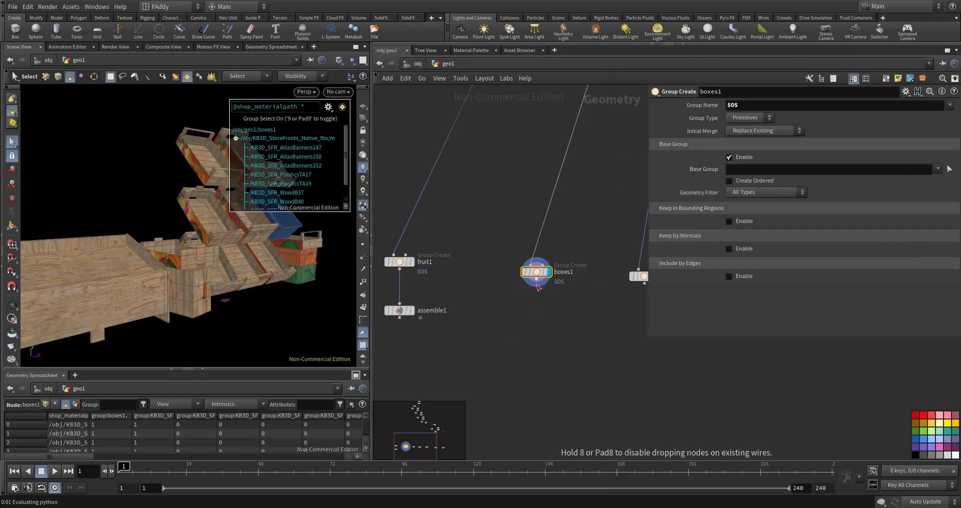
click(547, 303)
click(548, 302)
drag(536, 301, 537, 311)
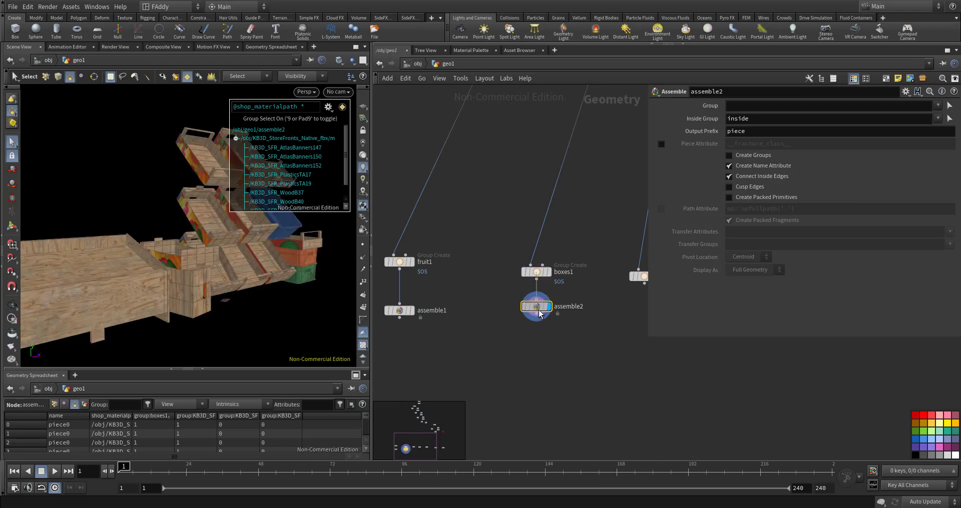
double_click(748, 133)
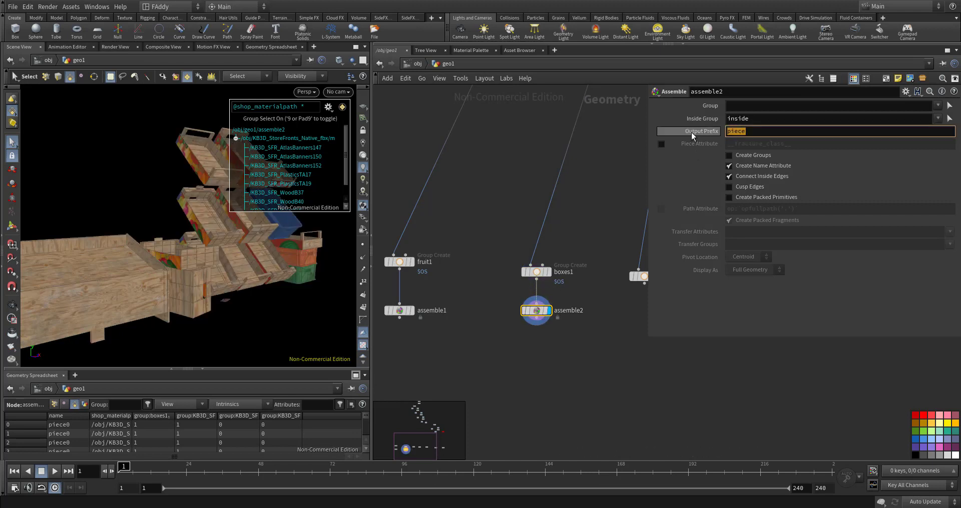
text(box_)
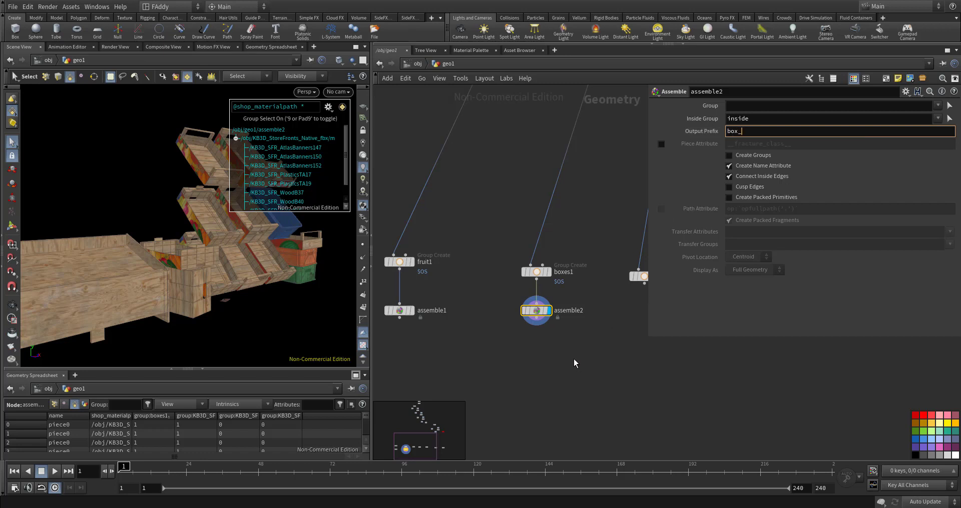
key(Return)
Duplicate assemble2 as assemble3 and display the building1 geometry
middle_drag(575, 362, 568, 362)
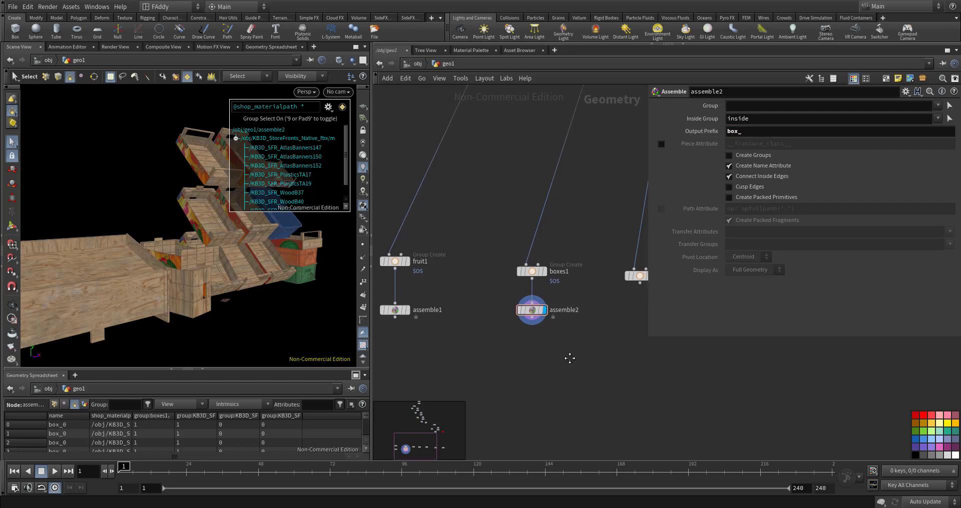
scroll(367, 424, down, 10)
drag(367, 424, 366, 429)
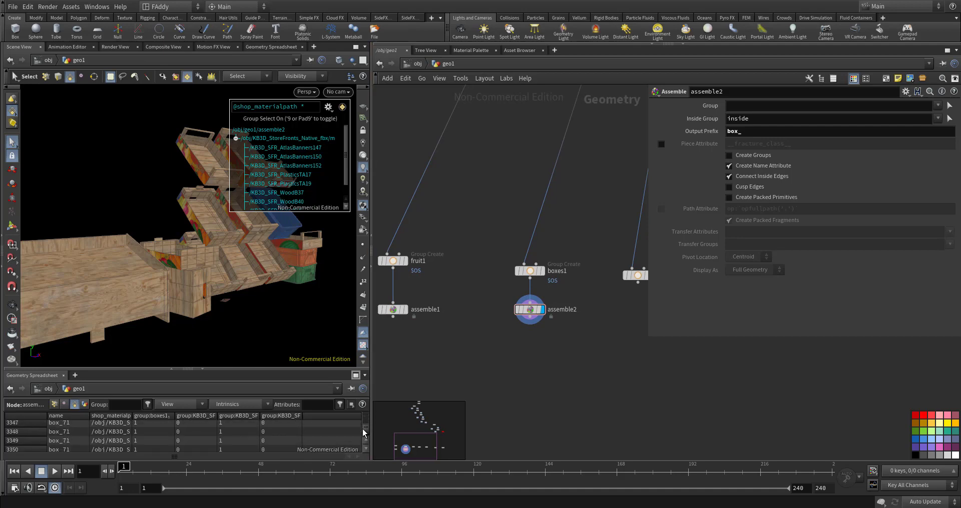
middle_drag(553, 356, 460, 368)
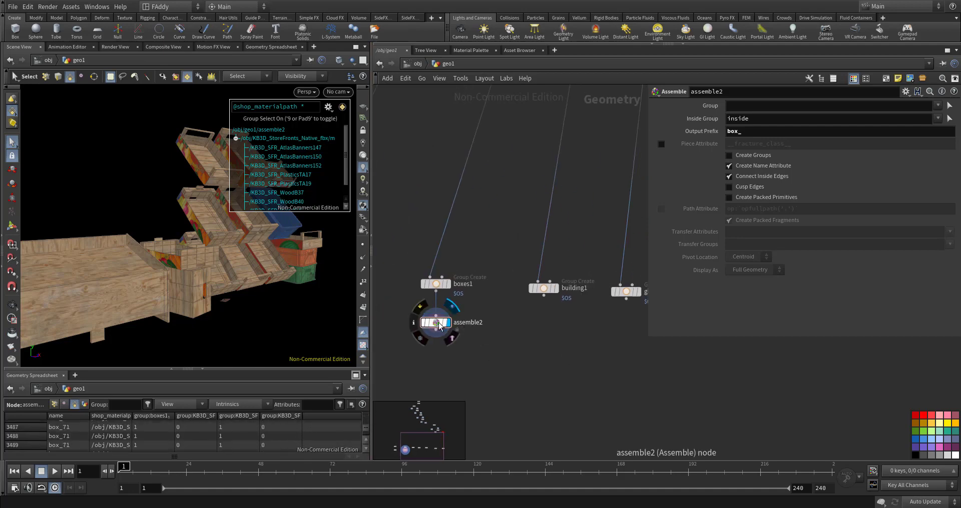
alt+drag(450, 324, 557, 331)
click(556, 288)
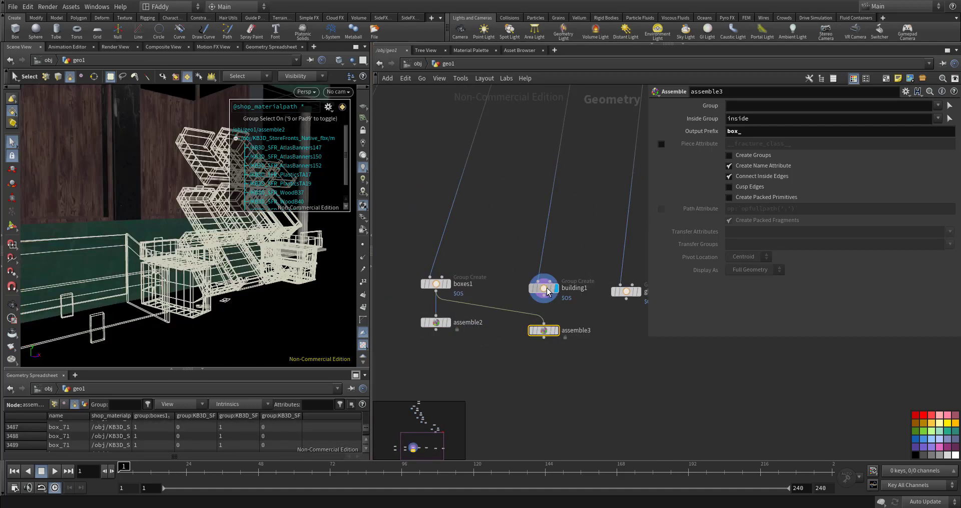
click(542, 289)
key(Escape)
mouse_move(268, 266)
mouse_down()
mouse_move(182, 293)
mouse_move(215, 275)
mouse_up()
key(s)
Rewire assemble3 to building1 and set its Output Prefix to building_
click(543, 325)
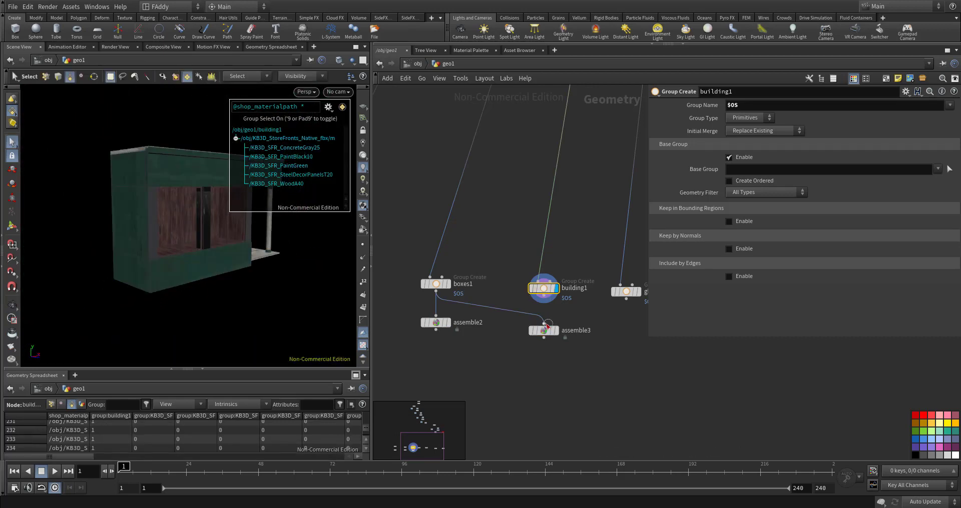
click(543, 298)
double_click(571, 331)
key(Return)
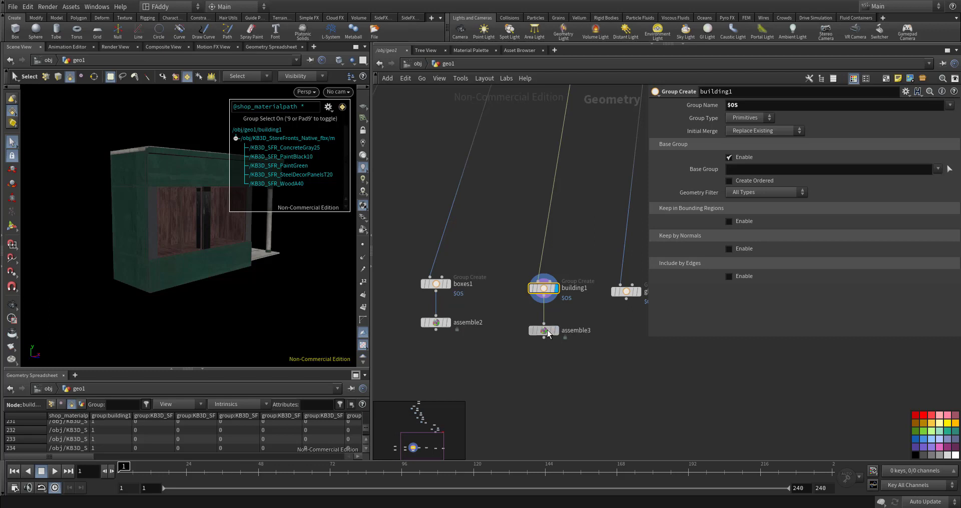
click(543, 331)
click(555, 331)
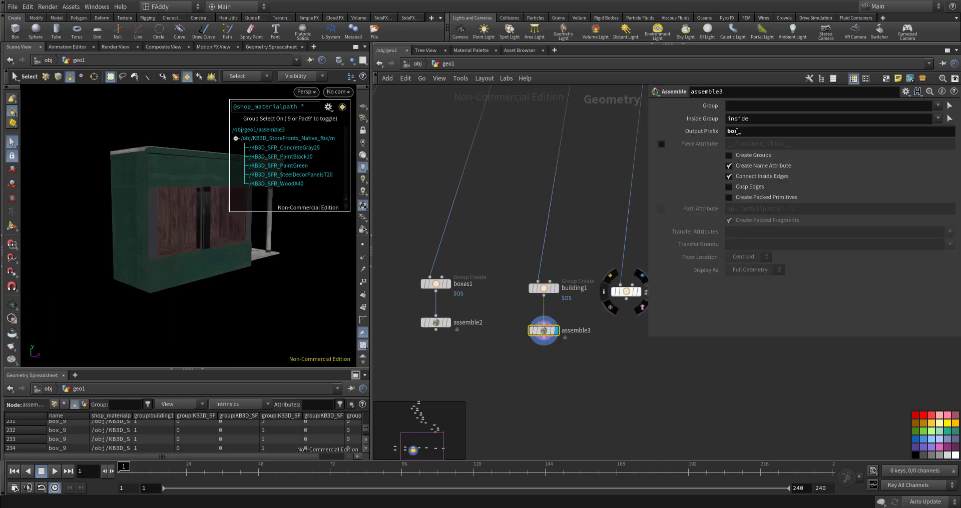
click(731, 131)
text(bui)
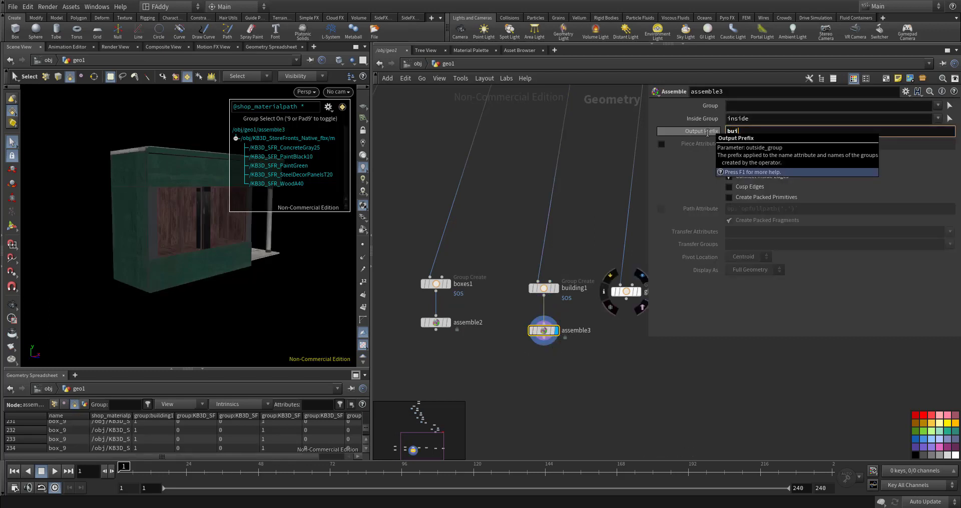
text(lding_)
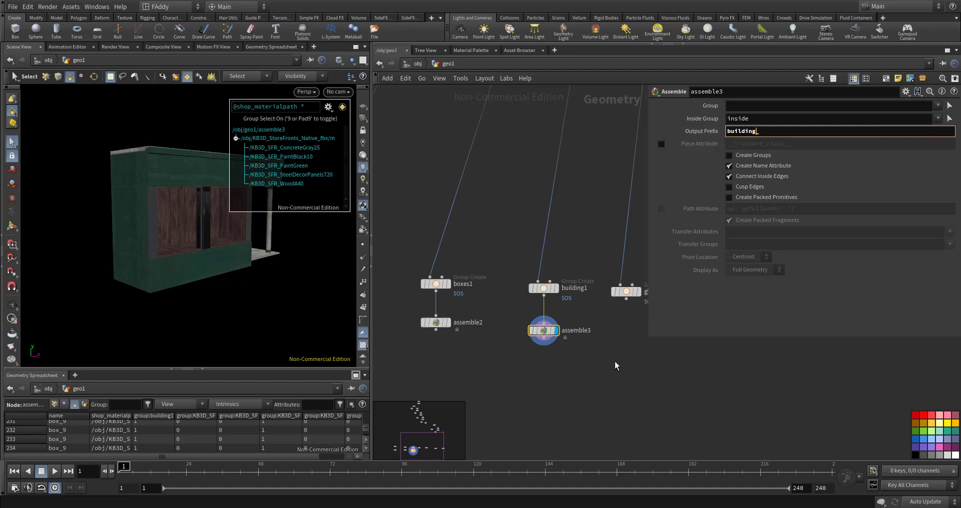
key(Return)
middle_drag(615, 365, 512, 354)
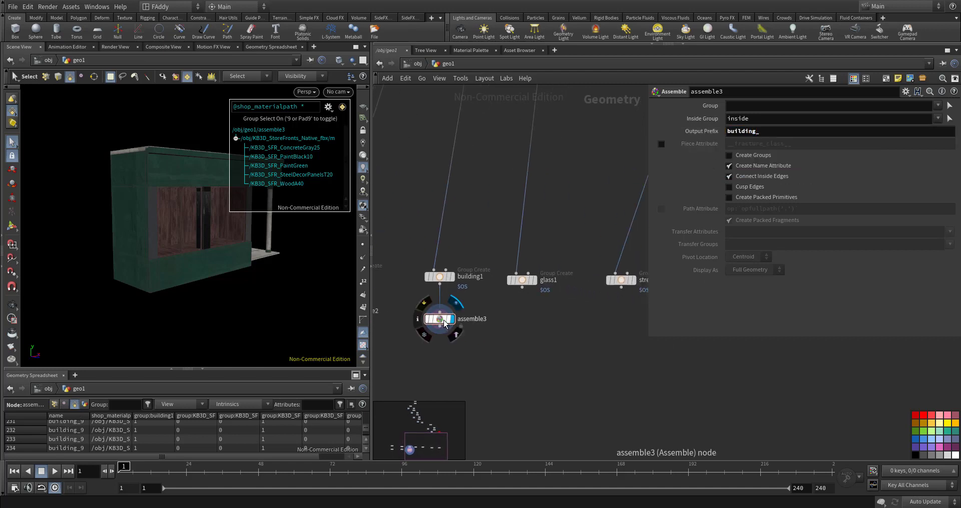
Copy assemble3 as assemble4, wire it to glass1, and set Output Prefix glass_
alt+drag(444, 323, 521, 326)
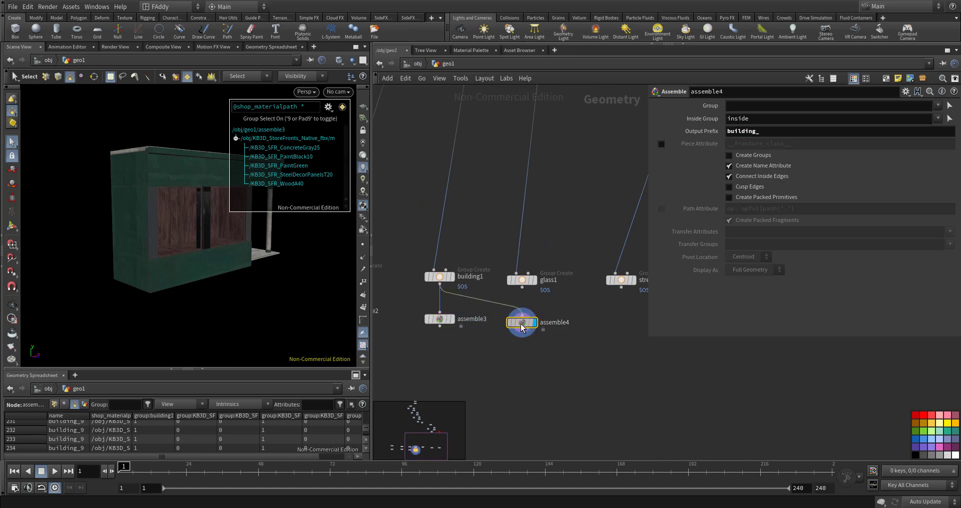
click(521, 316)
click(522, 287)
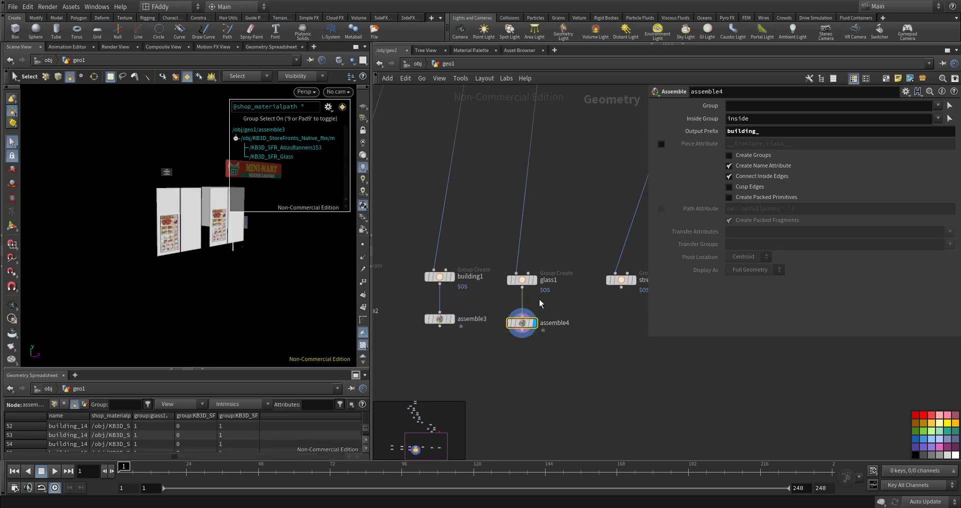
double_click(750, 132)
text(glass)
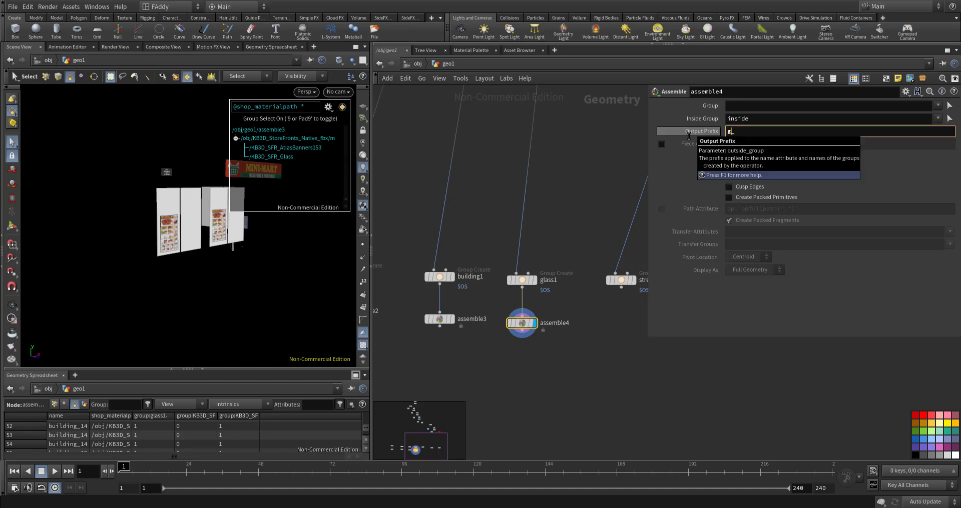
text(_)
key(Return)
Copy an Assemble node as assemble5 under street1 with Output Prefix stret_
middle_drag(575, 325, 515, 323)
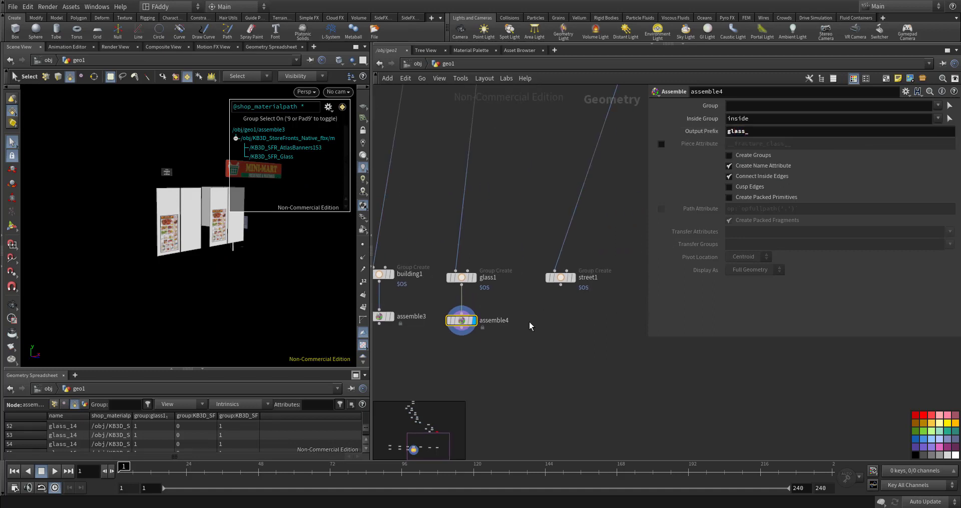
alt+drag(461, 320, 556, 321)
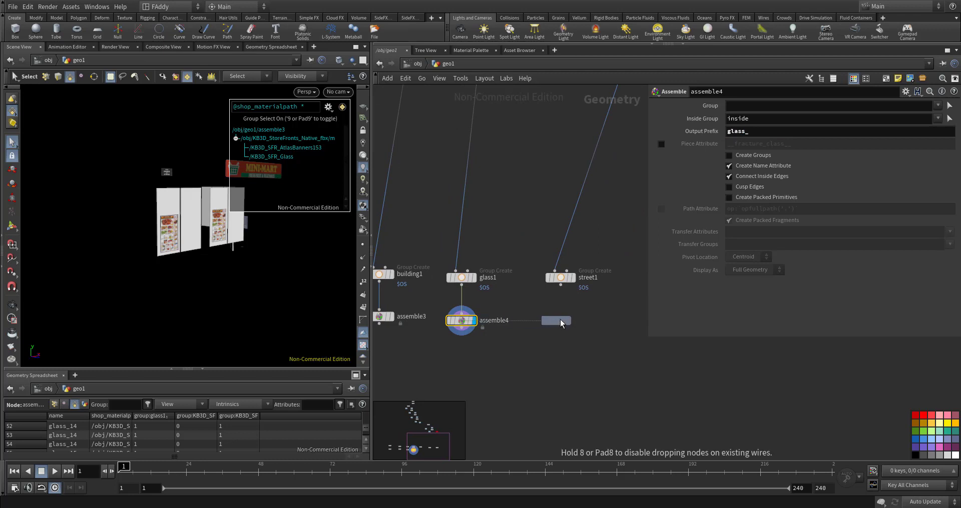
click(573, 278)
click(573, 281)
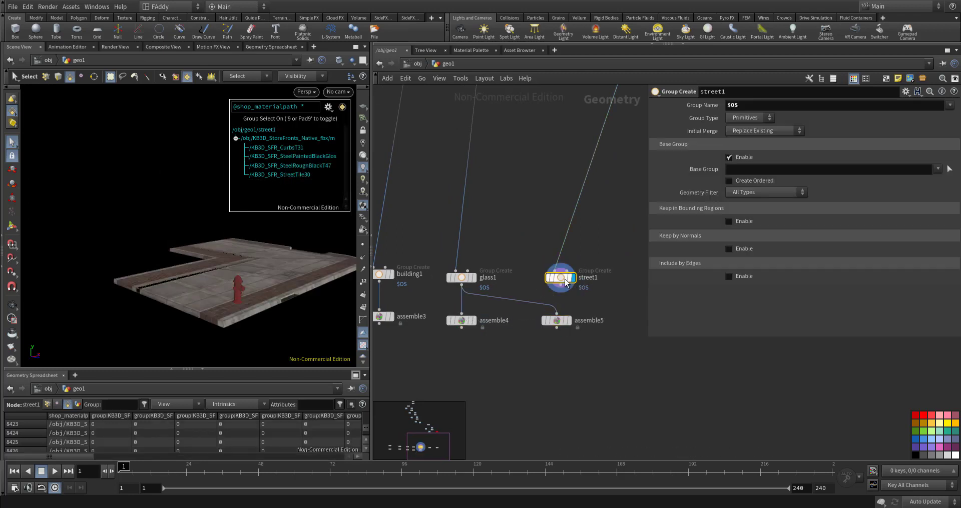
click(558, 315)
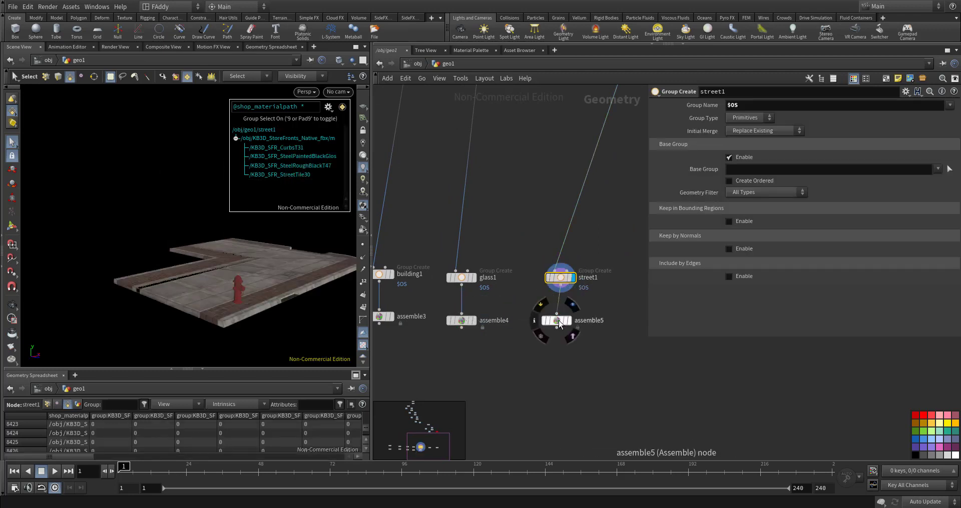
click(571, 324)
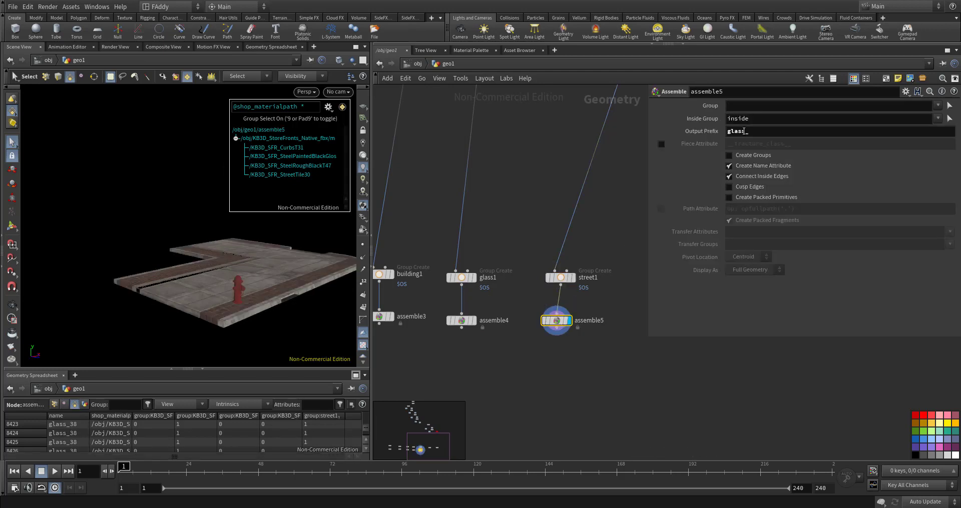
double_click(737, 132)
text(stret_)
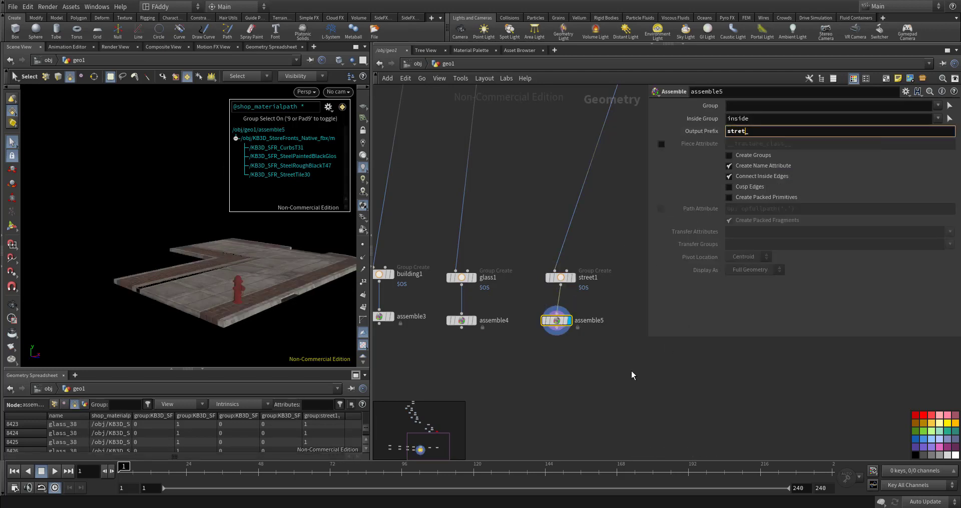
Place a copied Assemble node under frame1 with Output Prefix frame_
middle_drag(633, 375, 548, 354)
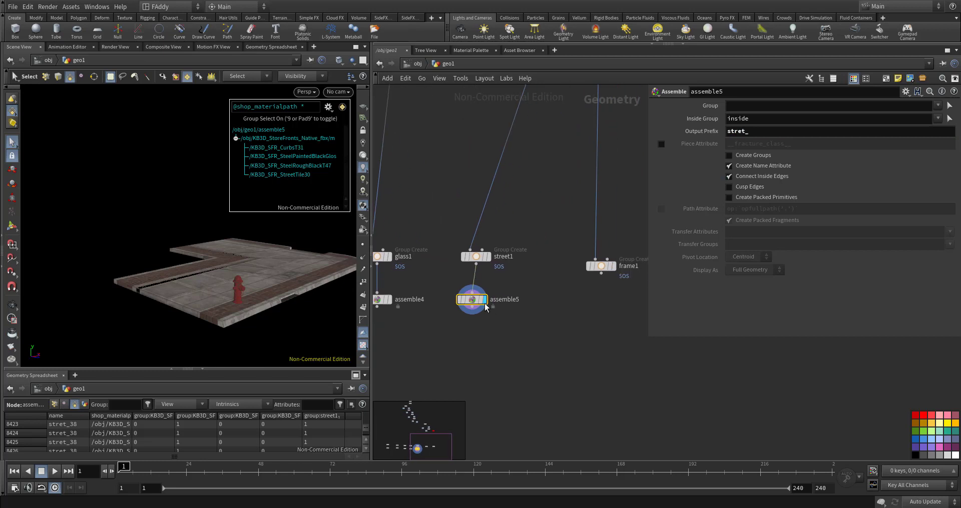
alt+drag(473, 300, 600, 304)
click(613, 303)
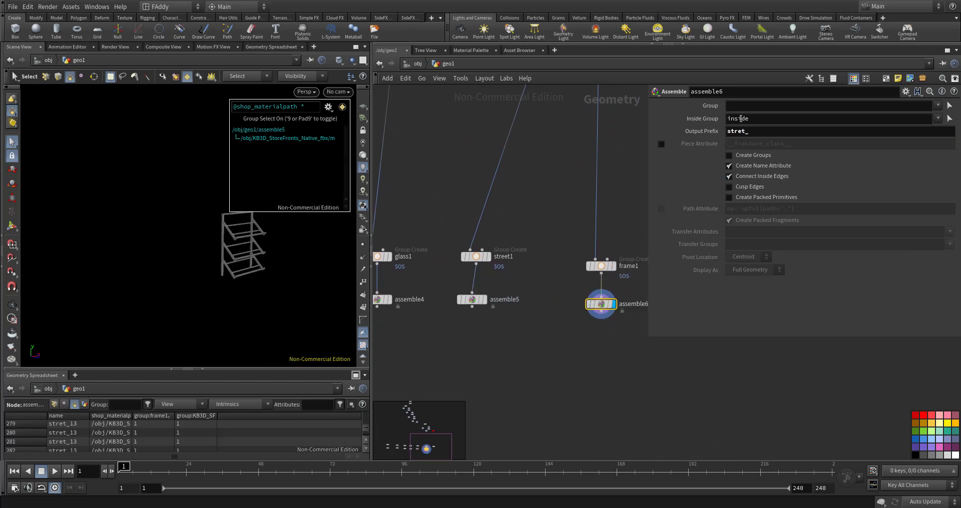
text(fr)
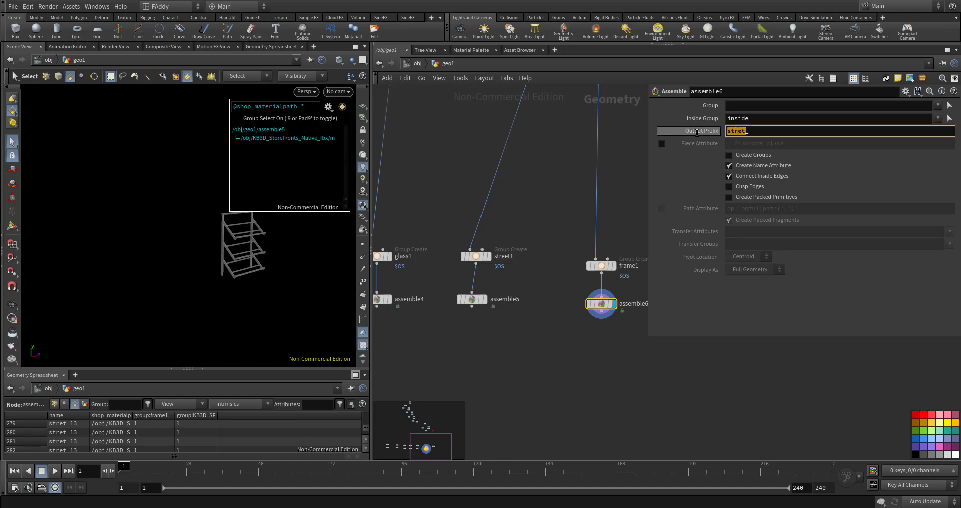
text(ame_)
key(Return)
Add copied assemble7 under asset1, wired to asset1, with Output Prefix asset_
middle_drag(625, 356, 499, 345)
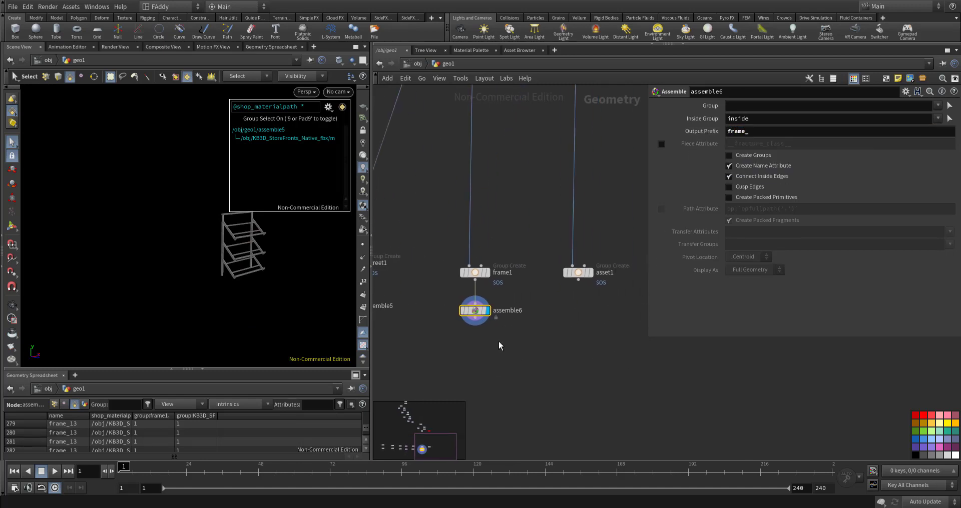
alt+drag(476, 311, 578, 315)
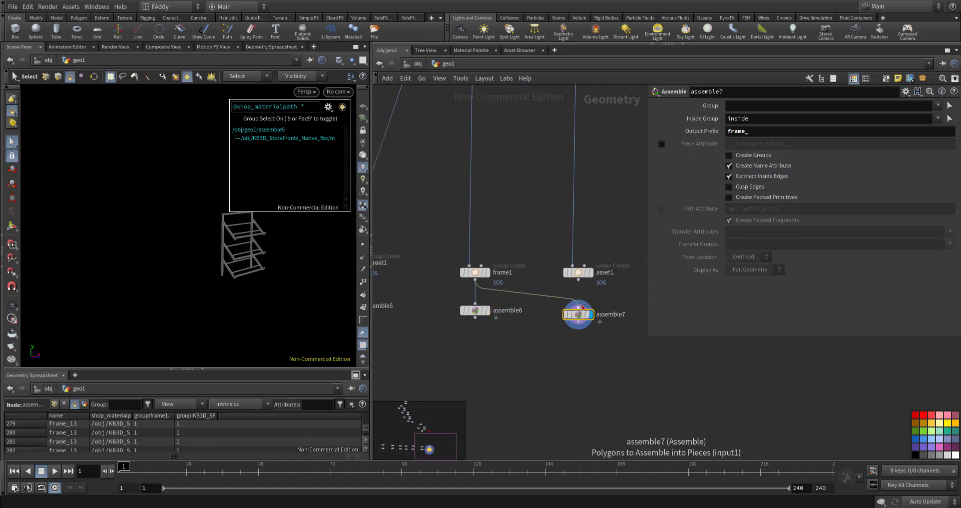
click(578, 305)
click(580, 283)
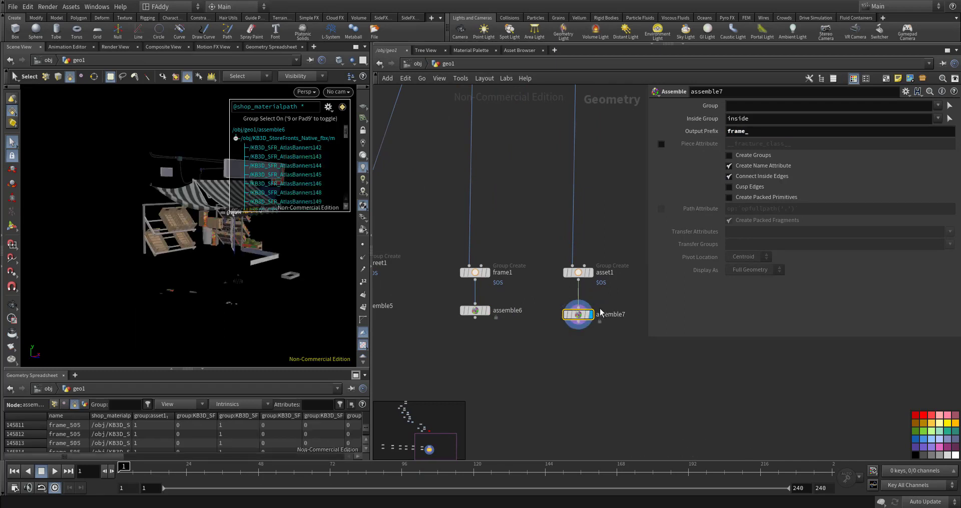
double_click(746, 131)
text(a)
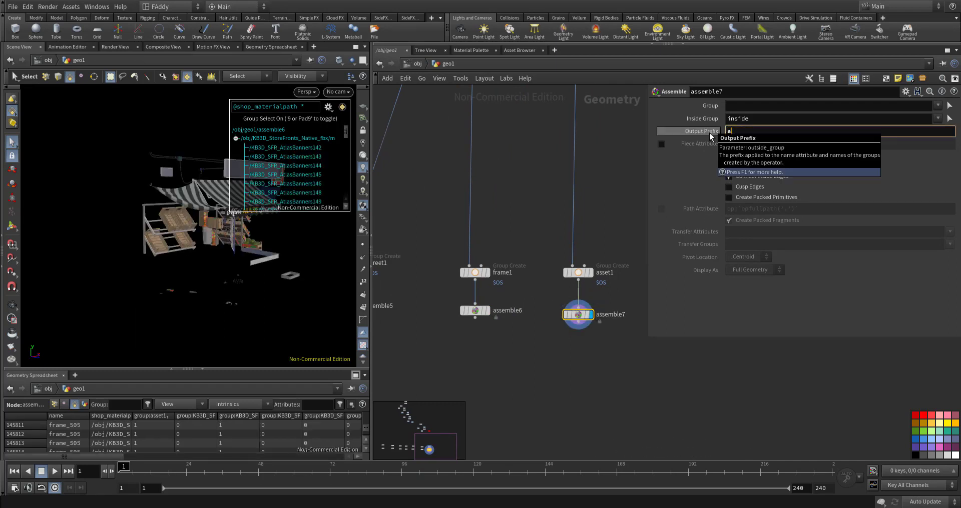
text(sset_)
key(Return)
middle_drag(579, 371, 620, 375)
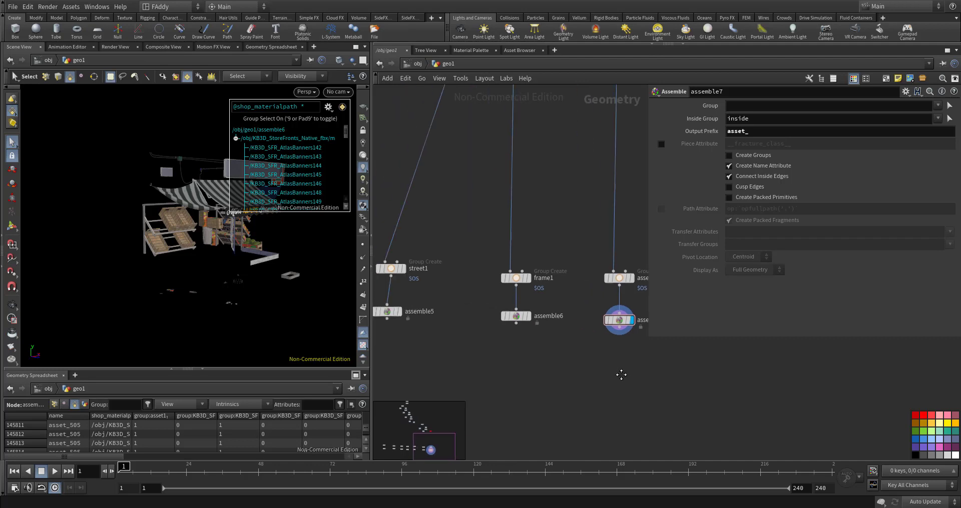
Save the scene as shophip.hipnc in the E:/H_Hip folder via Save As
key(ctrl+s)
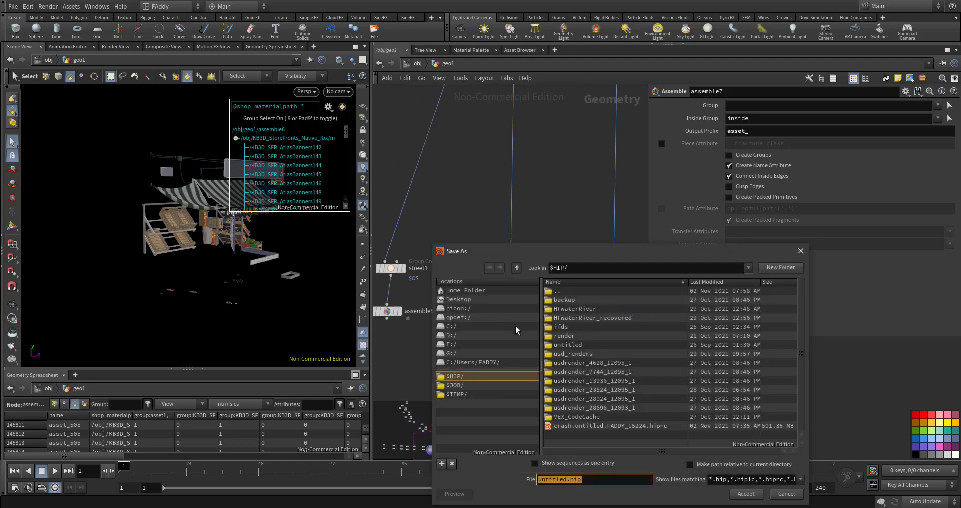
click(453, 335)
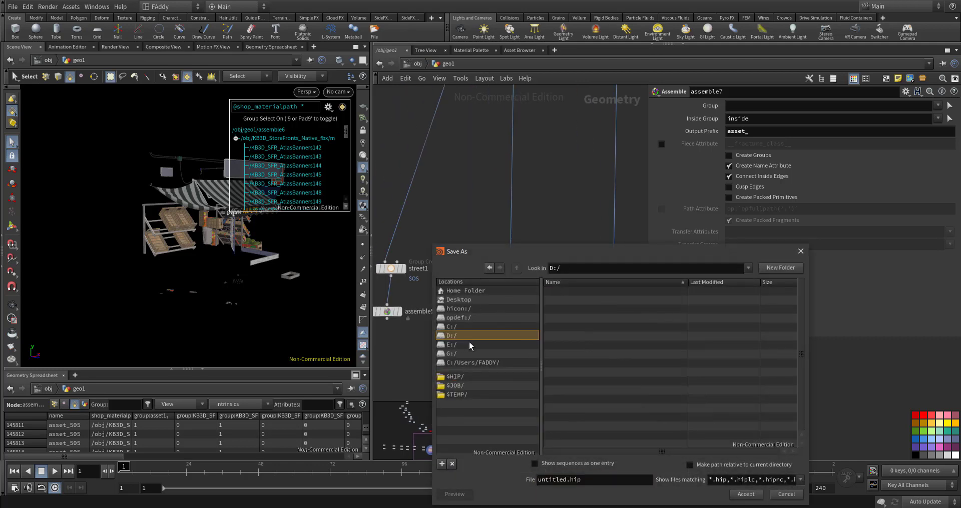
click(466, 344)
double_click(567, 345)
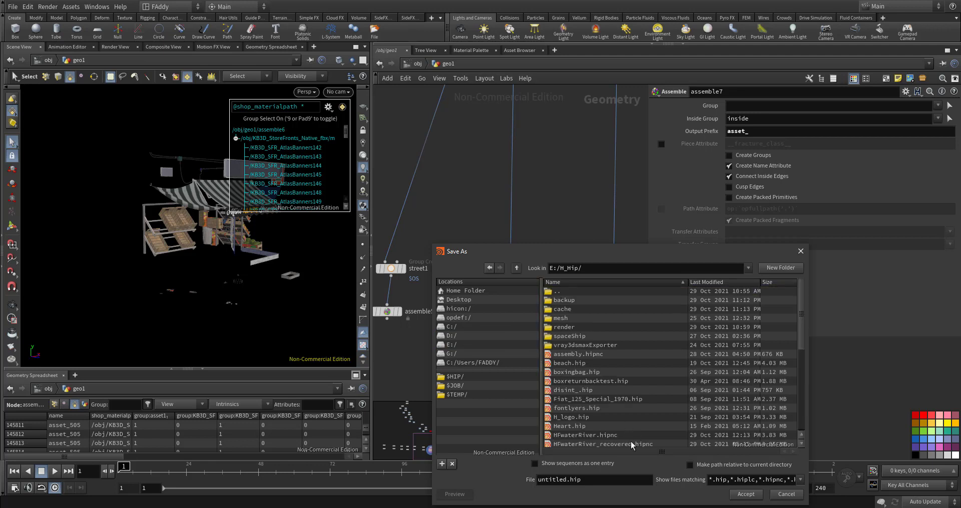
drag(560, 479, 477, 479)
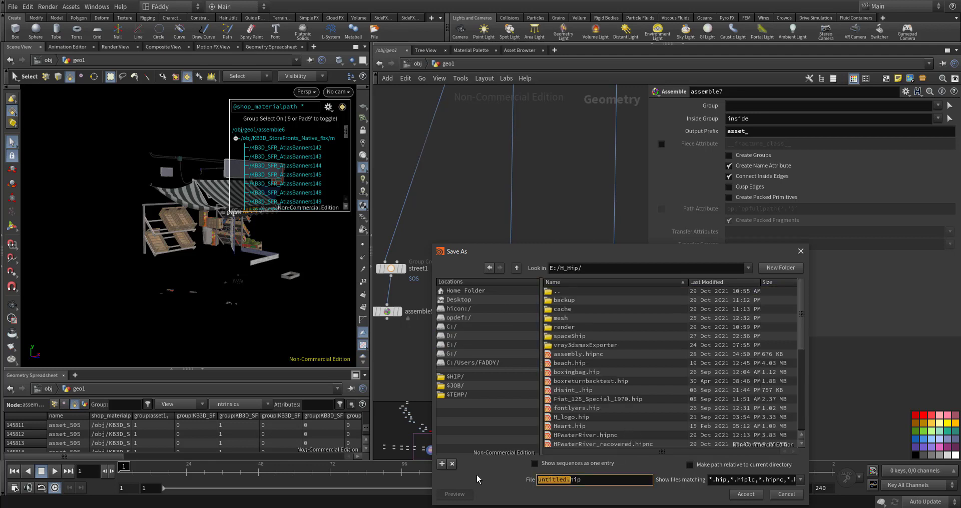
text(shophip)
click(732, 493)
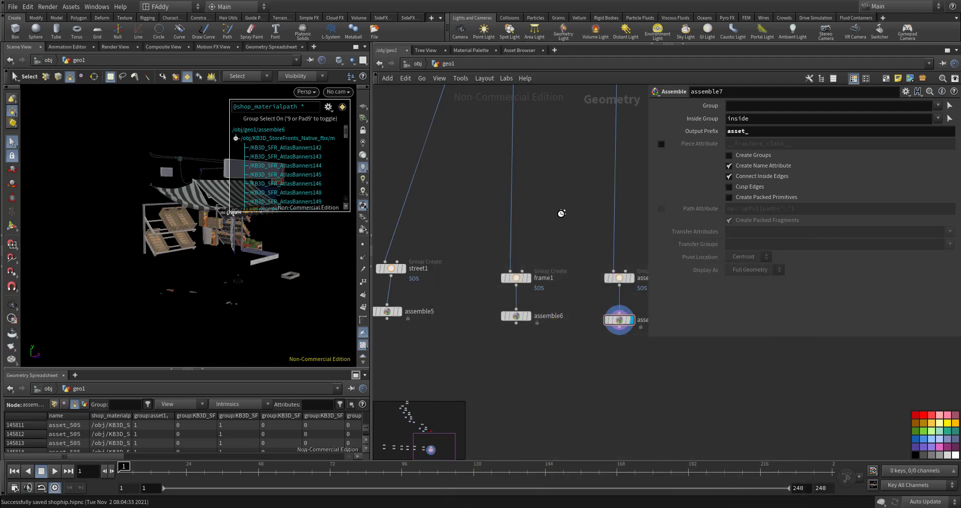
Connect an RBD Bullet Solver below assemble1, save, and play the fruit simulation
scroll(571, 220, down, 5)
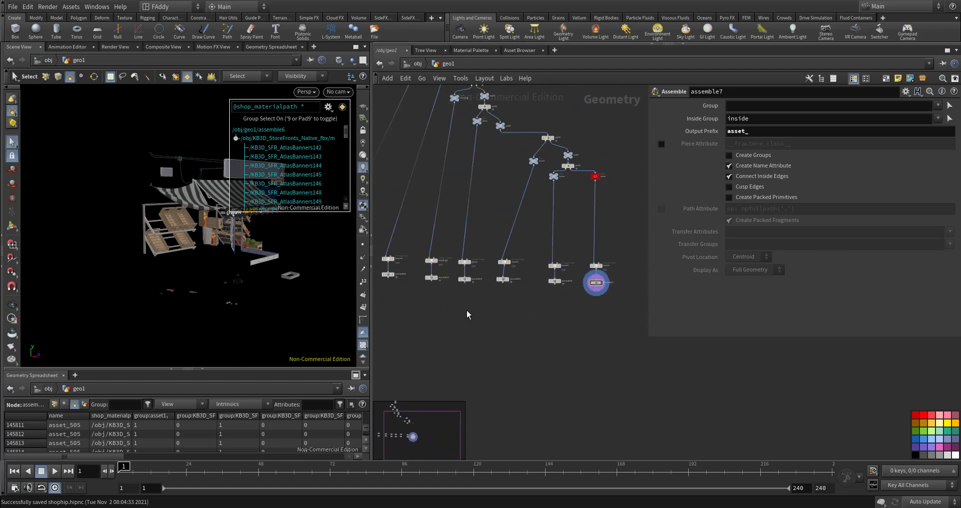
scroll(550, 280, up, 5)
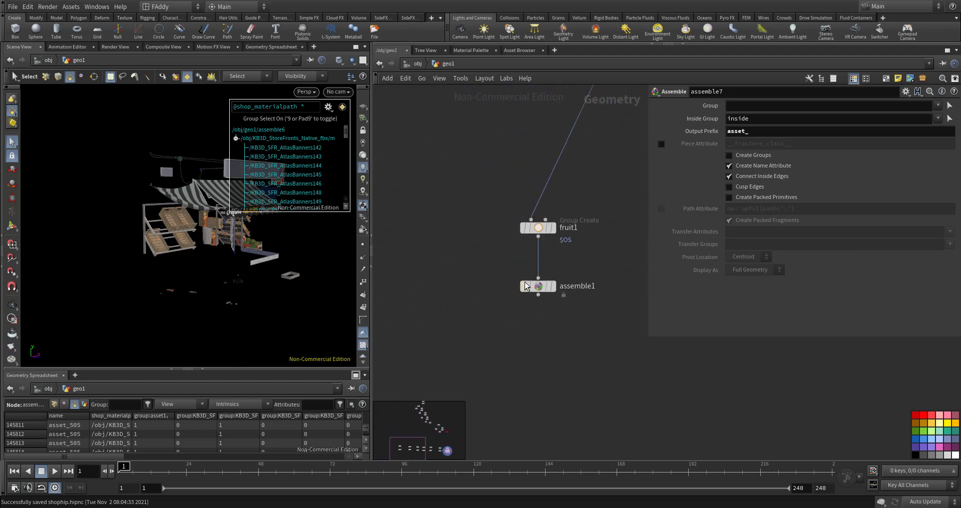
click(555, 293)
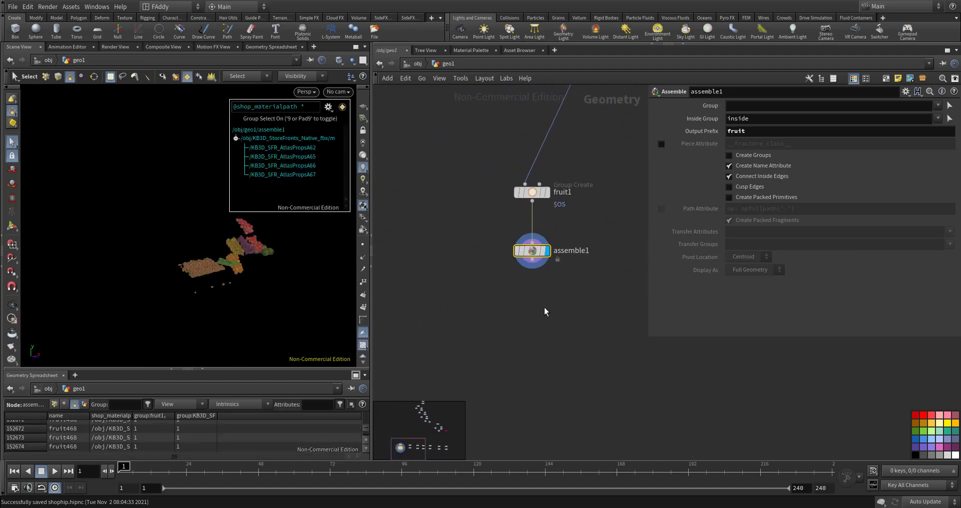
key(Tab)
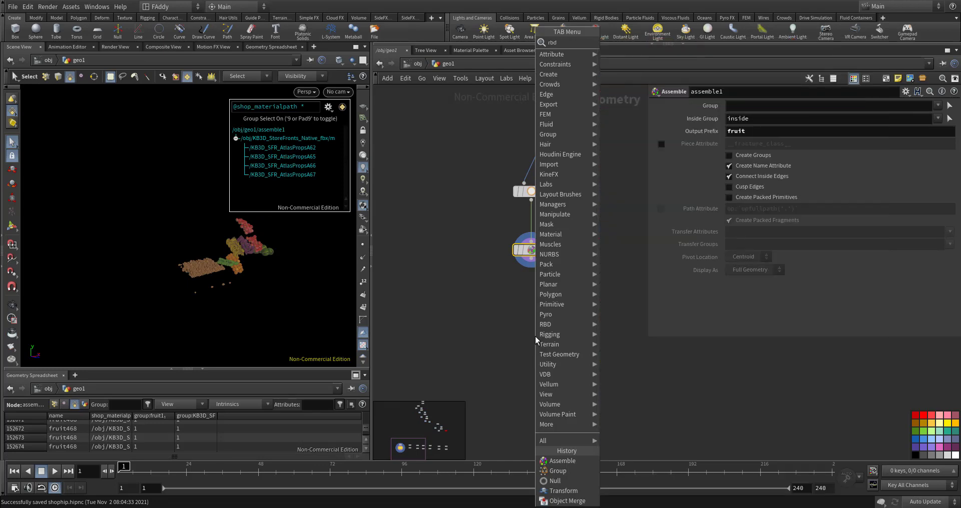
text(rbds)
click(629, 43)
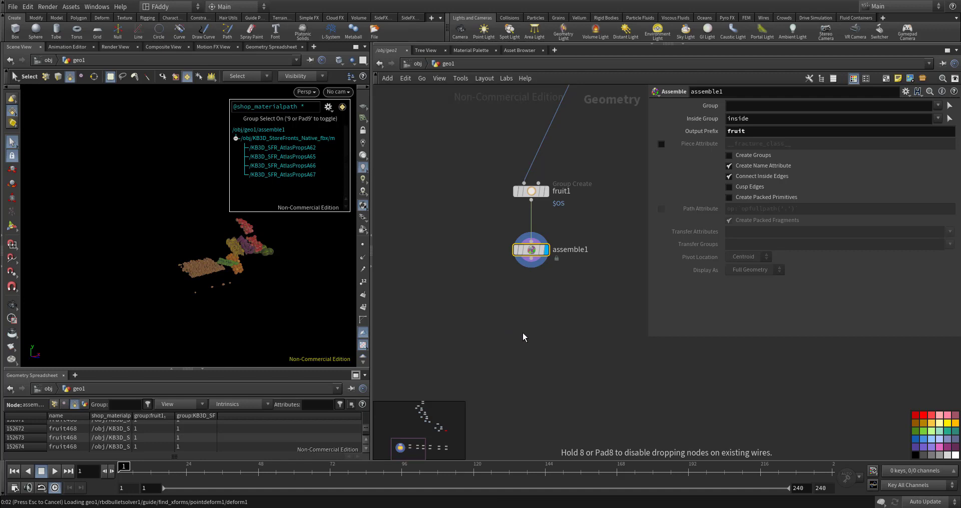
click(523, 337)
click(520, 332)
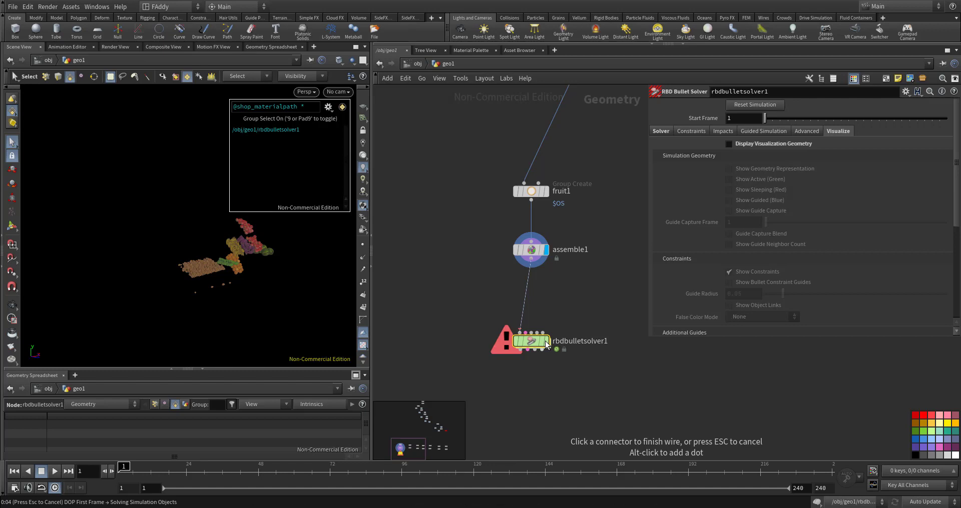
key(ctrl+s)
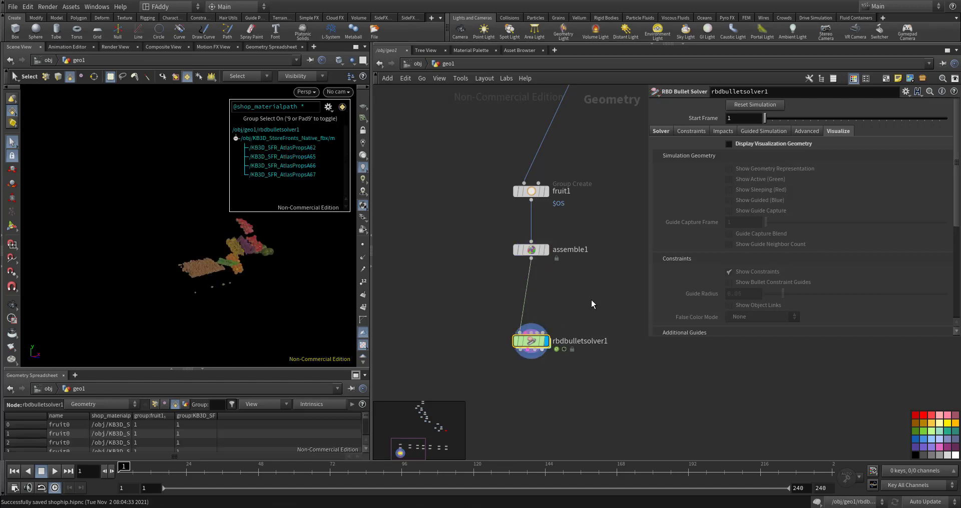
key(Up)
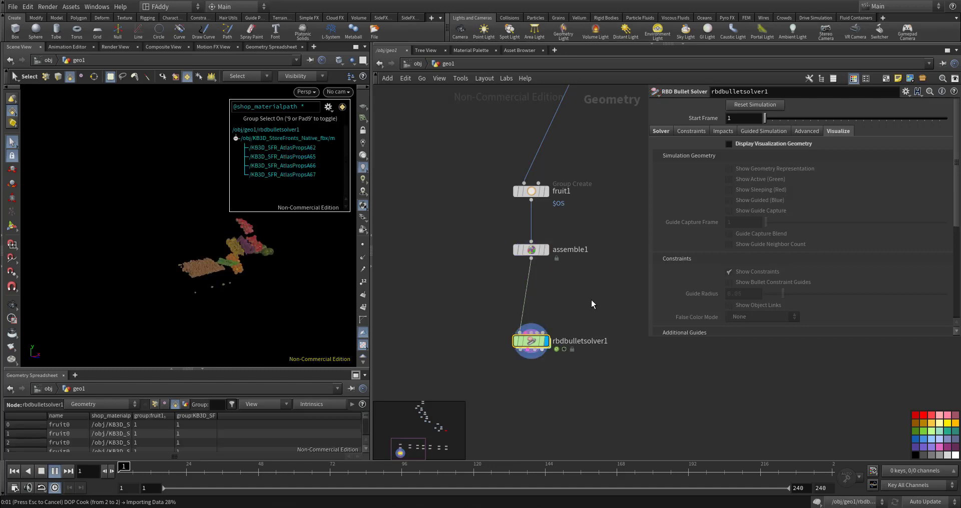
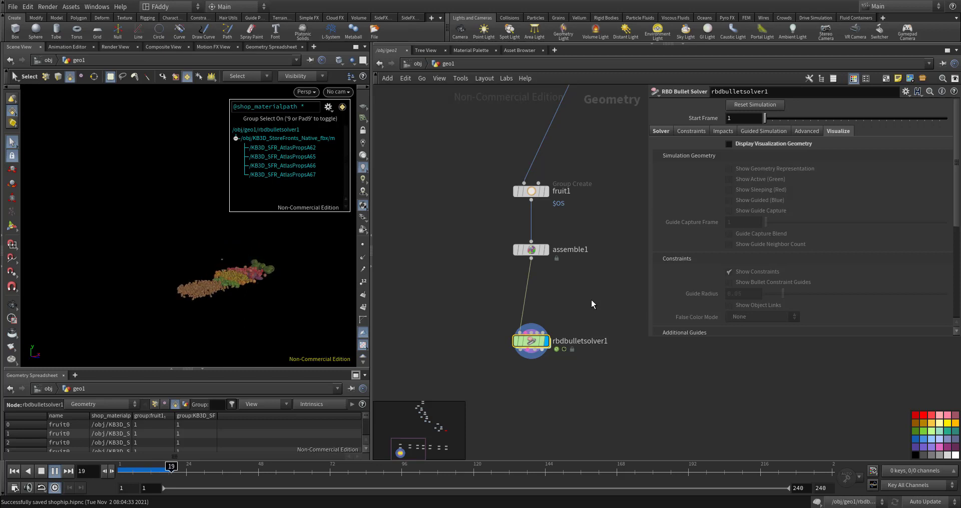
Replay the fruit simulation, reset it to frame 1, and pan to the boxes node chain
key(Escape)
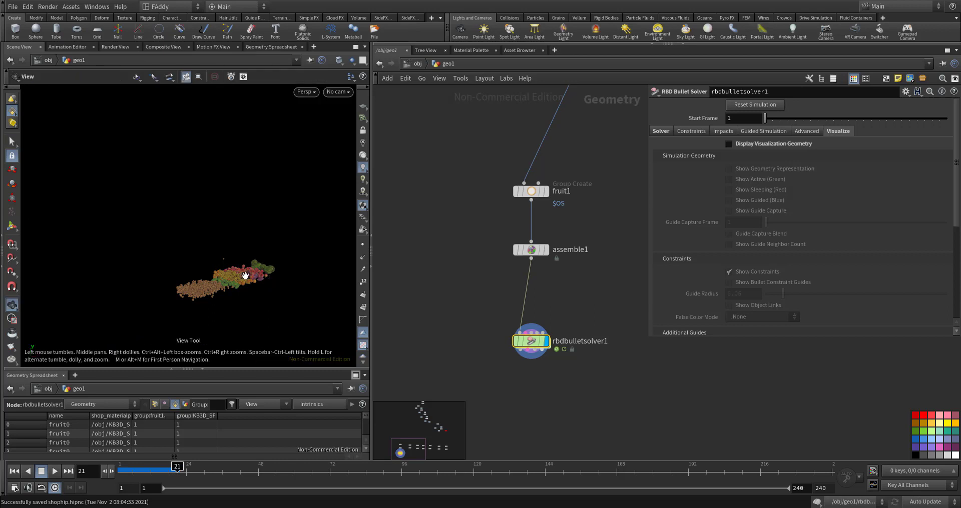
scroll(265, 273, up, 3)
scroll(266, 270, up, 3)
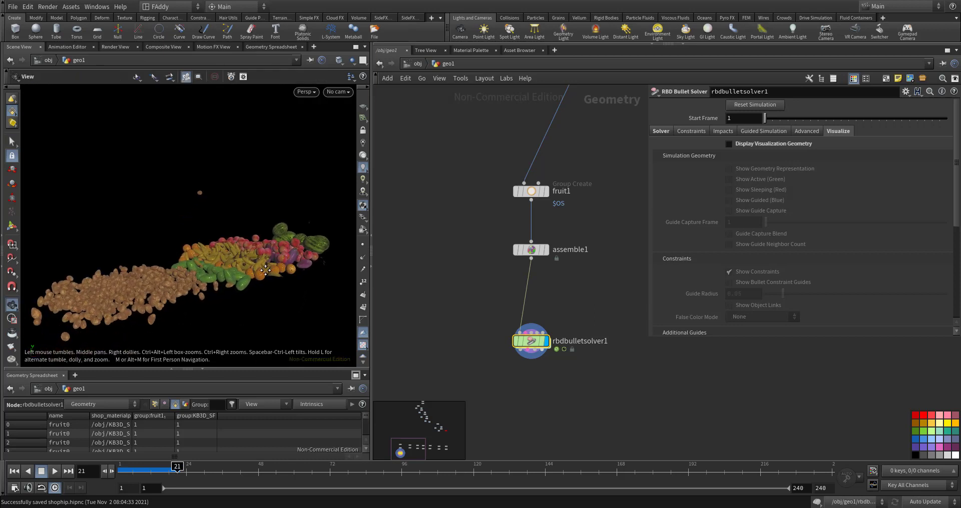
key(ctrl+Up)
key(Up)
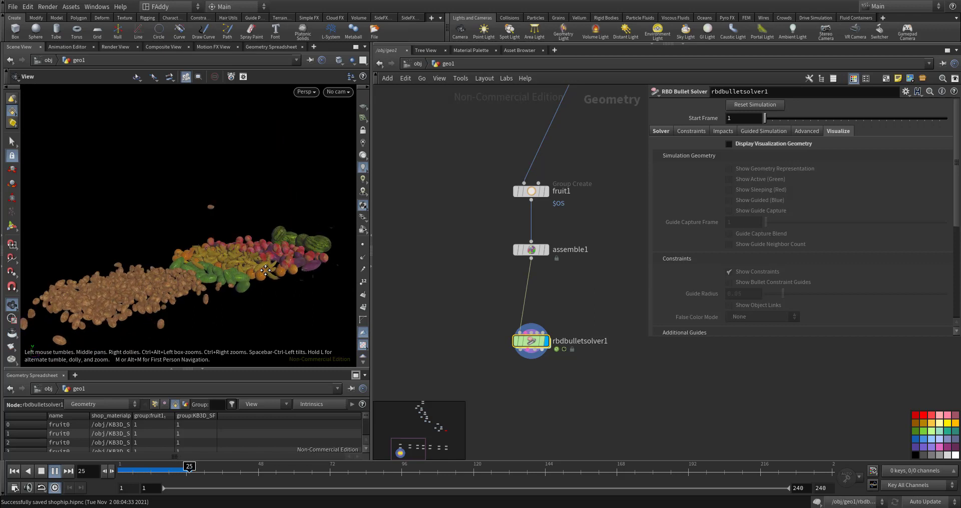
key(Up)
key(ctrl+Up)
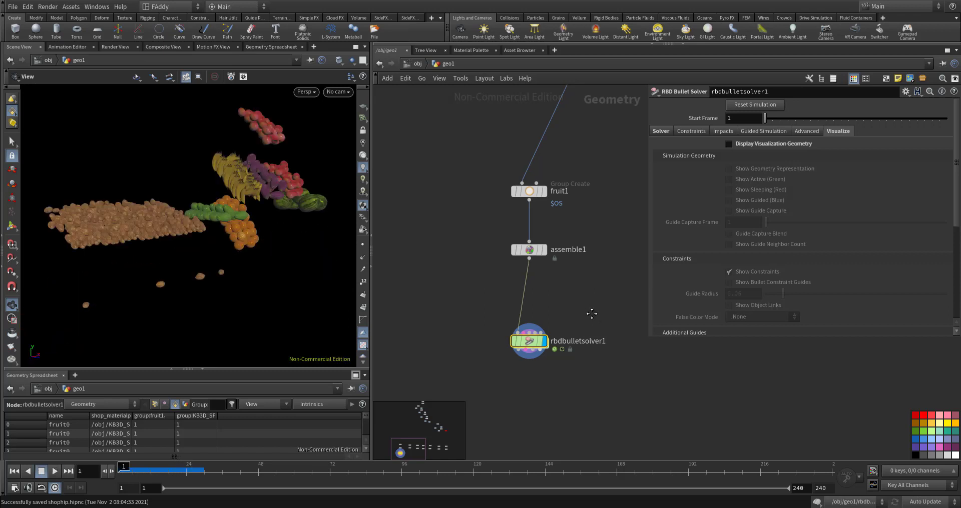
middle_drag(591, 313, 526, 310)
Display assemble2 and wire its output into rbdbulletsolver1's input
click(615, 226)
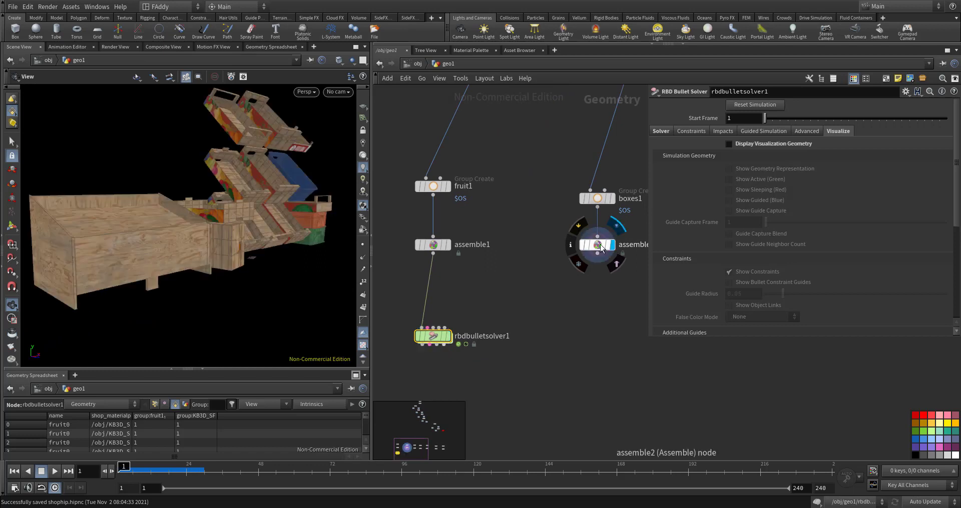
click(597, 245)
drag(435, 339, 596, 339)
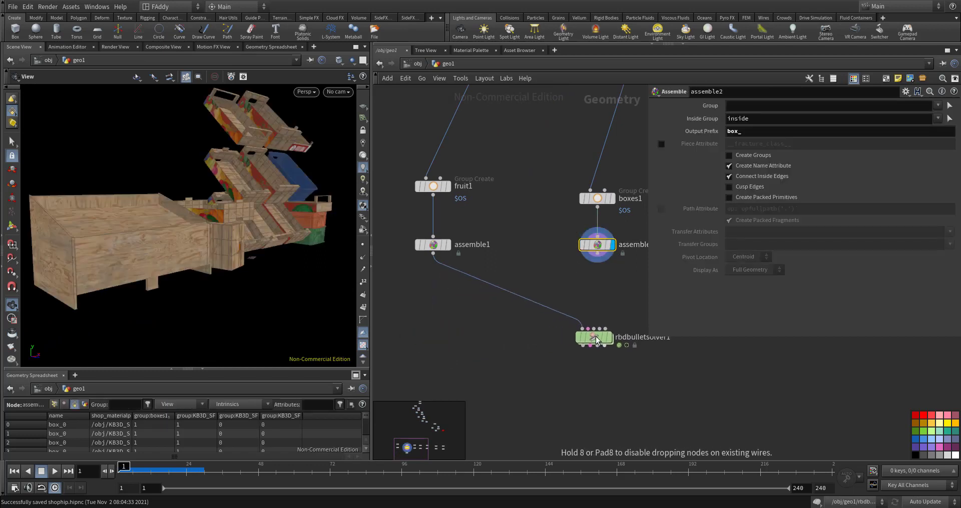
click(583, 329)
click(597, 254)
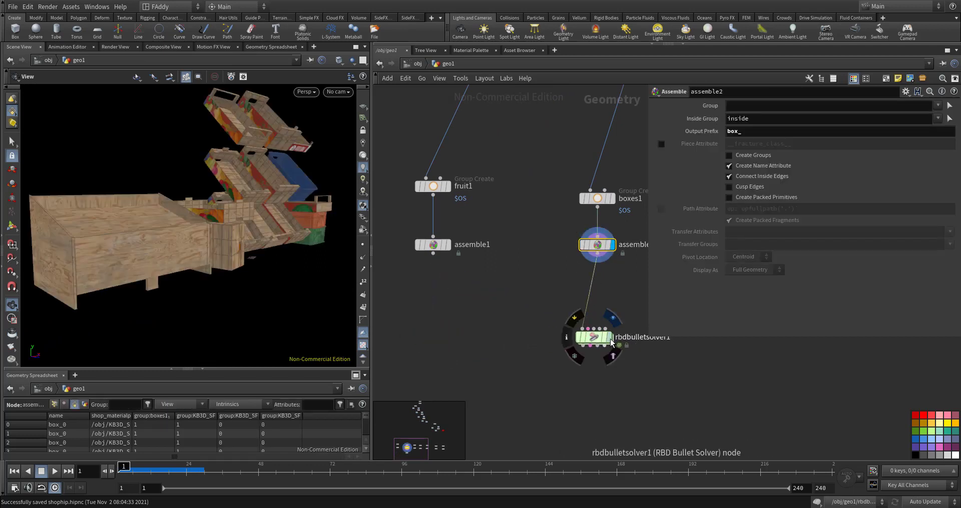
click(609, 337)
Play the crate simulation a few times, then reset to frame 1
key(Up)
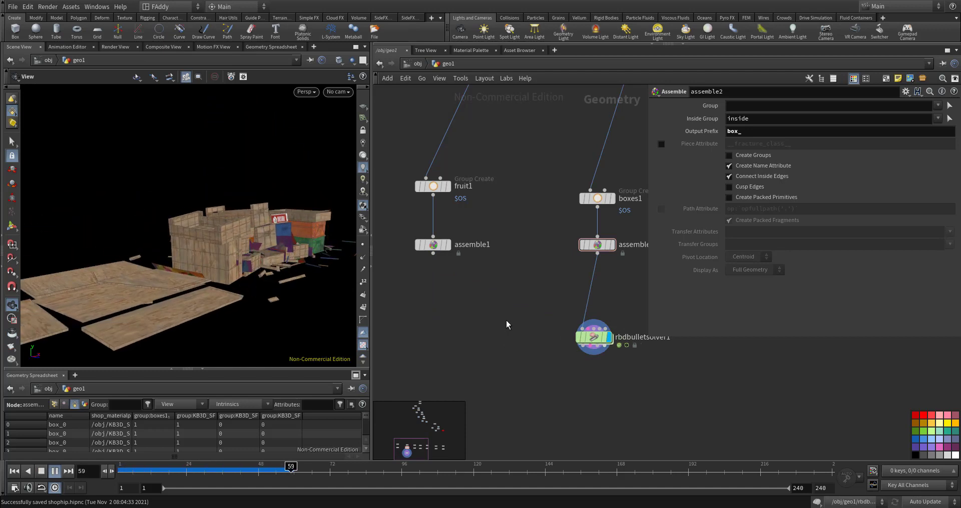
key(Up)
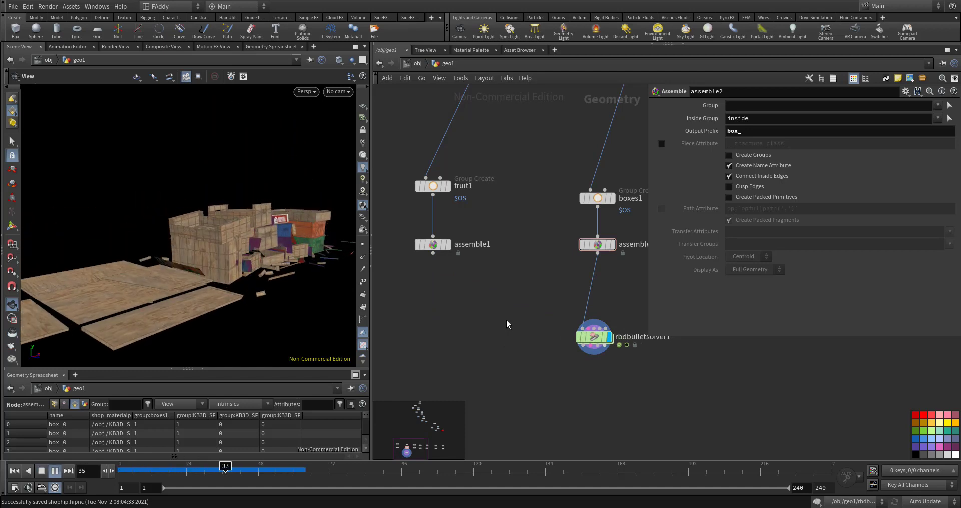
key(Up)
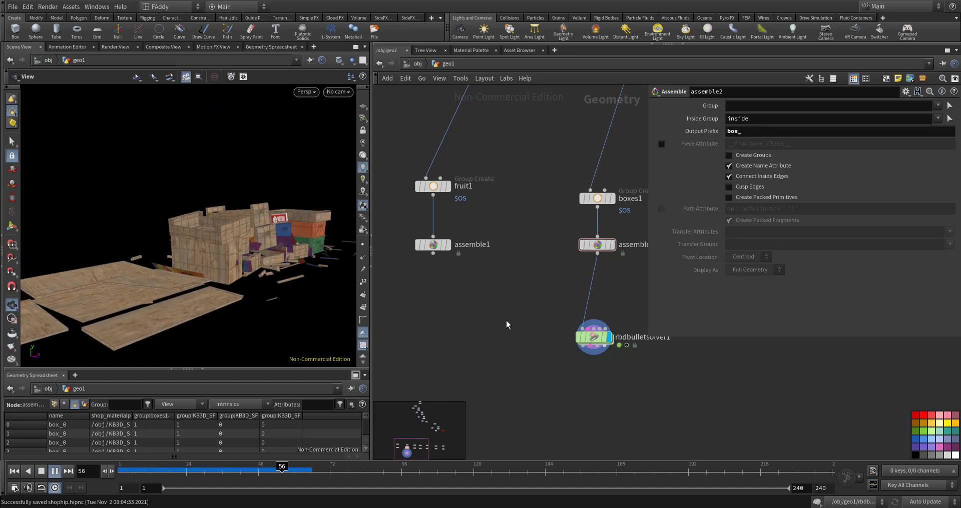
key(ctrl+Up)
Look over the building1 and glass1 node chains, displaying the building pieces
middle_drag(506, 319, 346, 310)
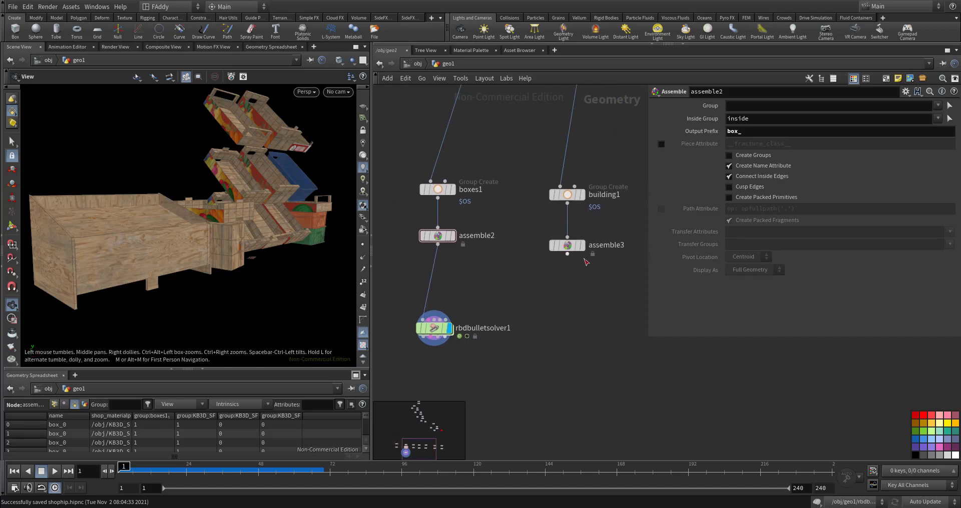
click(581, 247)
middle_drag(683, 260, 574, 265)
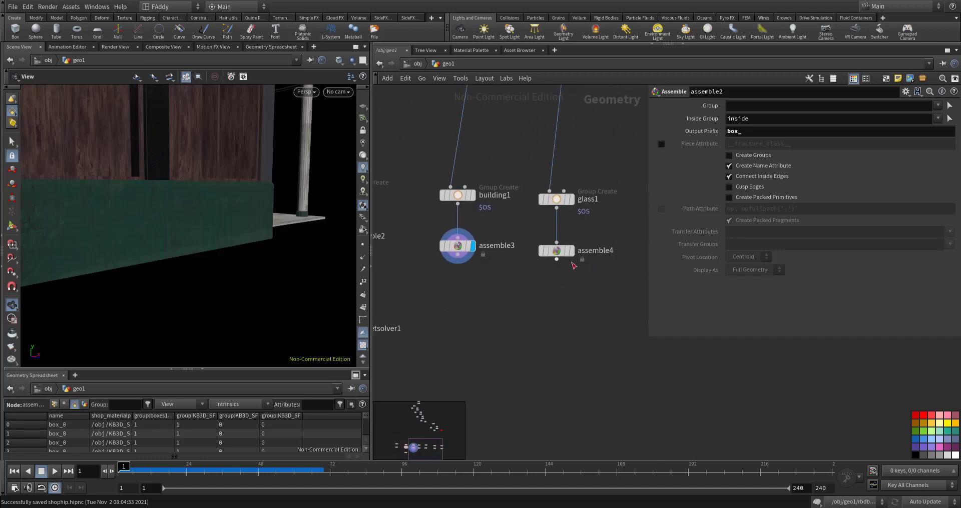
middle_drag(459, 323, 562, 333)
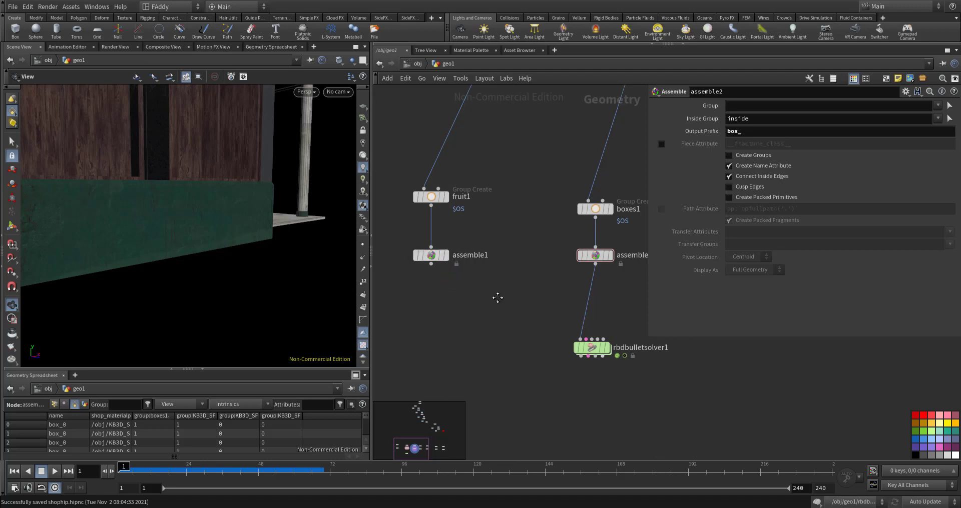
Display the assemble2 crates, play and reset the timeline, and select rbdbulletsolver1
middle_drag(495, 298, 435, 302)
click(552, 261)
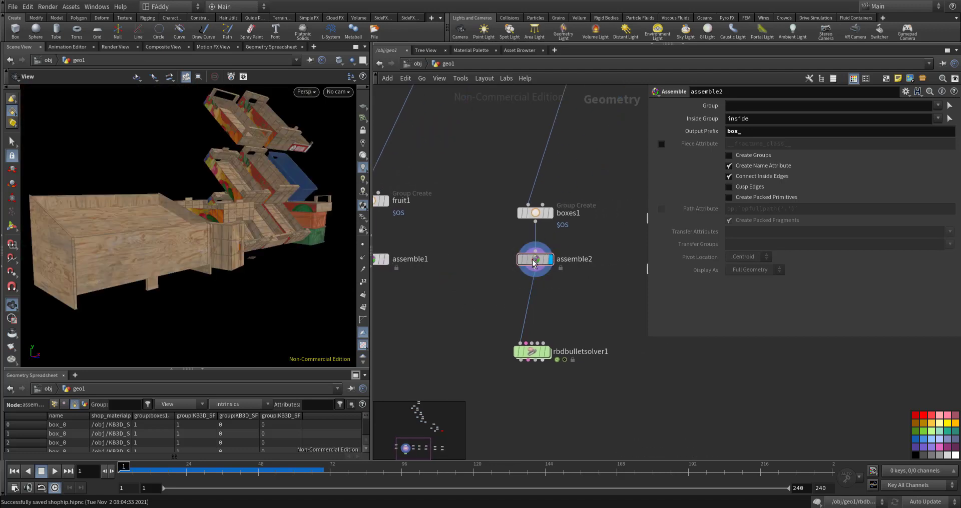
mouse_move(228, 254)
mouse_down()
mouse_move(279, 280)
mouse_move(310, 272)
mouse_move(306, 259)
mouse_move(231, 275)
mouse_move(253, 257)
mouse_move(309, 248)
mouse_move(290, 248)
mouse_up()
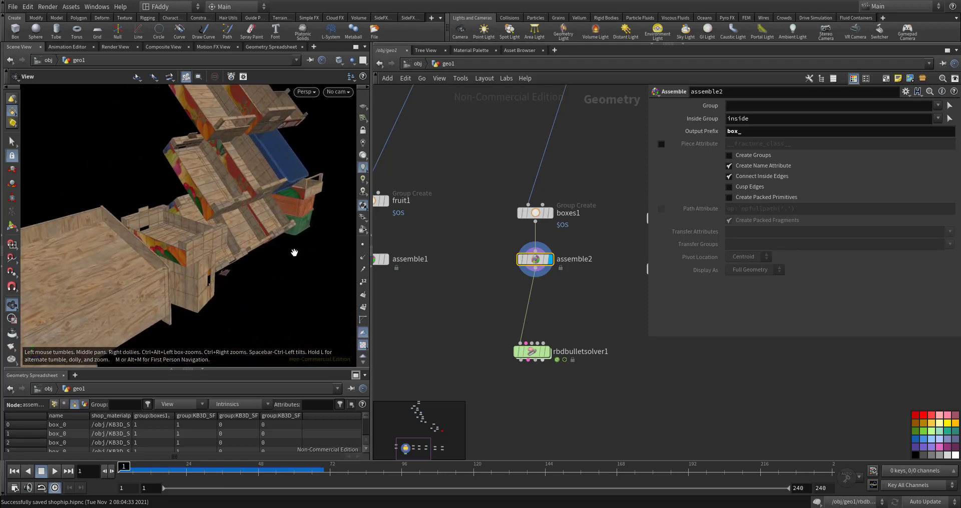
key(Up)
key(ctrl+Up)
click(533, 352)
Display the solver output, play it, and inspect the breaking crates from closer angles
key(r)
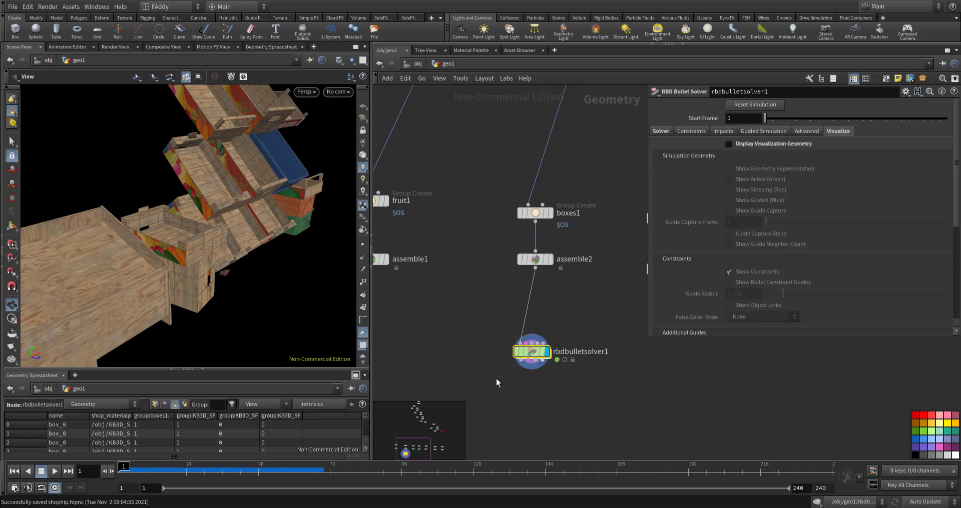
key(Up)
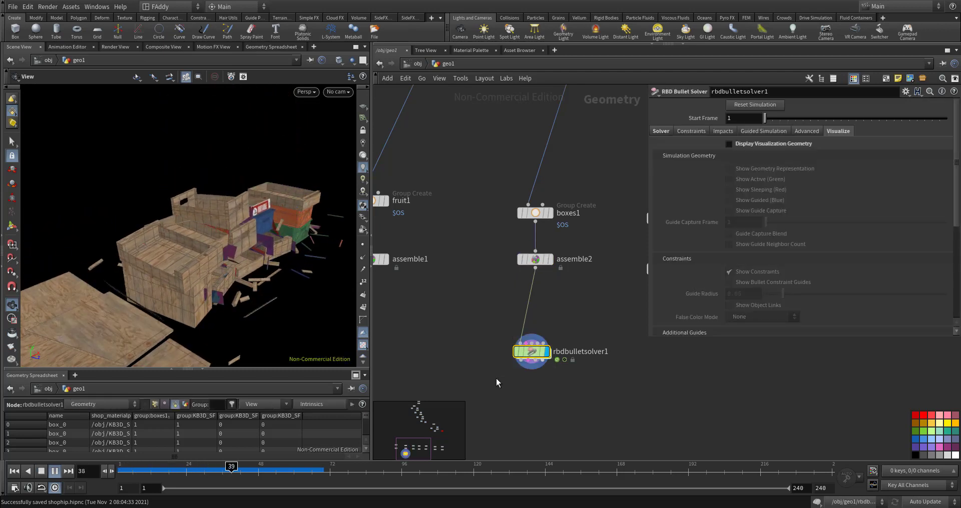
key(Up)
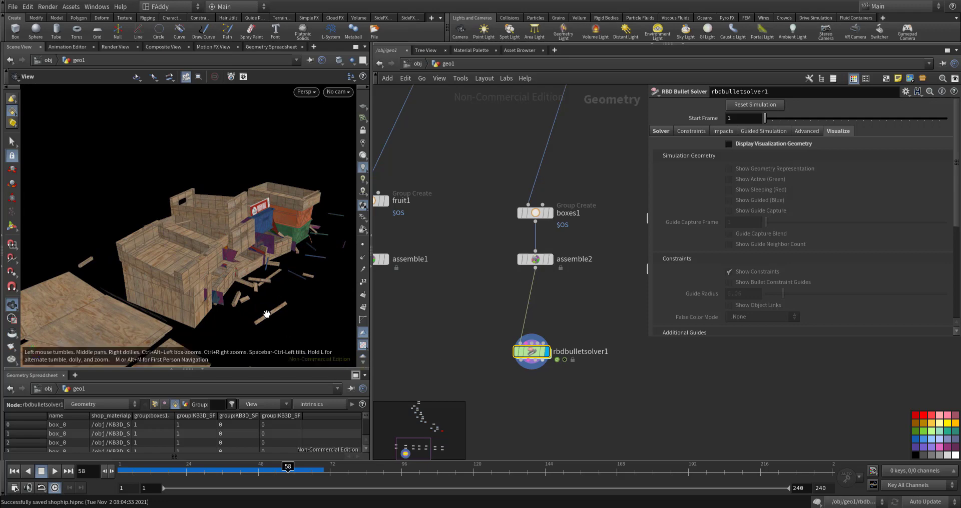
drag(201, 225, 151, 211)
mouse_move(345, 278)
mouse_down()
mouse_move(257, 291)
mouse_move(238, 281)
mouse_move(377, 214)
mouse_up()
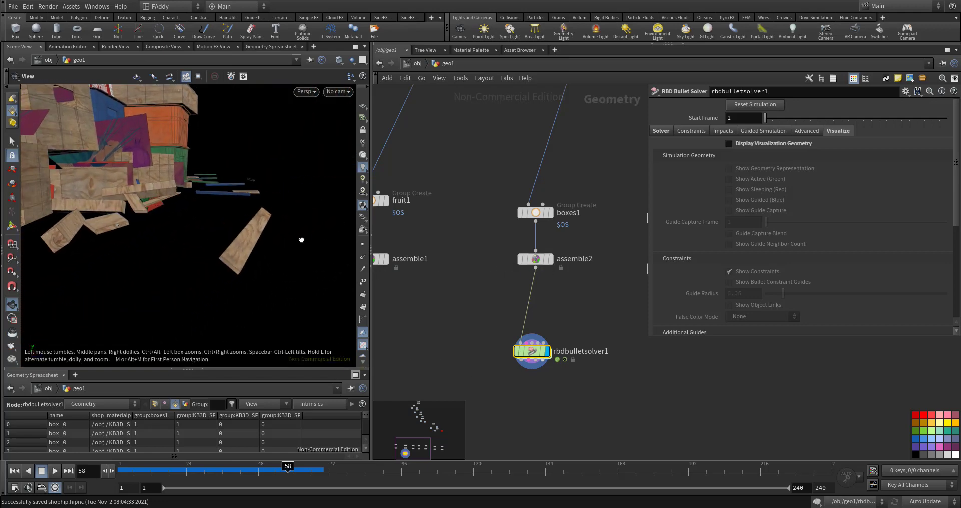
mouse_move(300, 240)
mouse_down()
mouse_move(311, 236)
mouse_move(287, 253)
mouse_move(184, 276)
mouse_up()
mouse_move(183, 276)
right_down()
mouse_move(290, 275)
mouse_move(201, 290)
mouse_move(204, 252)
right_up()
middle_drag(203, 253, 209, 245)
Replay the simulation, reset it to frame 1, and bring up the node-creation menu
key(ctrl+Up)
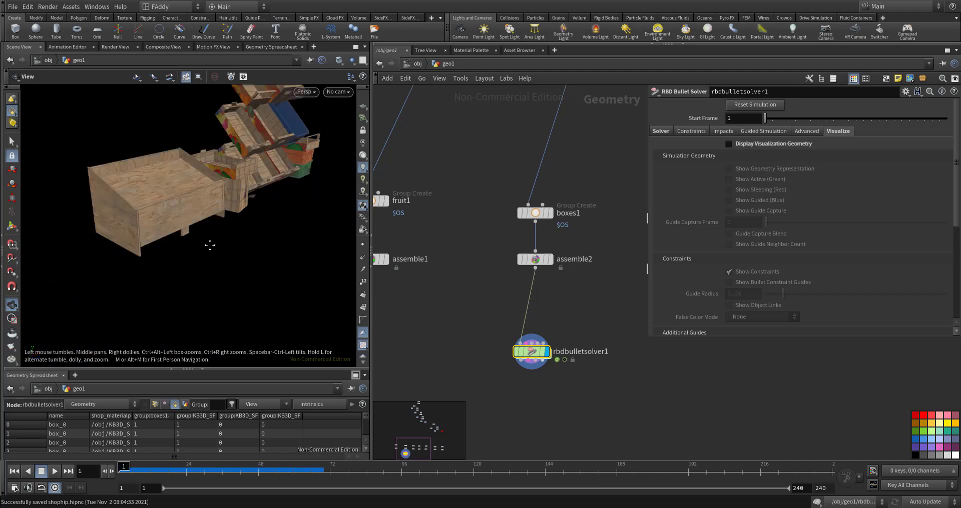
key(Up)
key(ctrl+Up)
key(Tab)
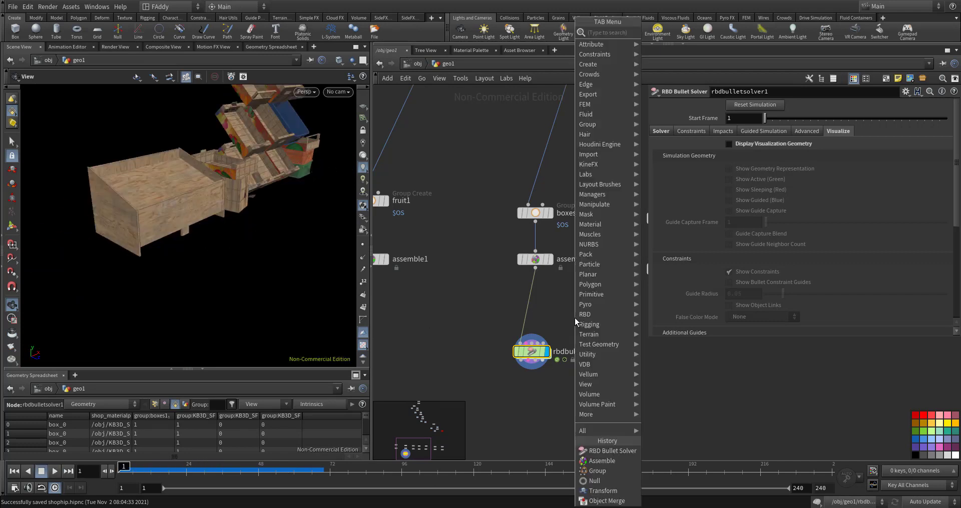
Insert an RBD Constraints from Rules node on the assemble2–solver wire and display it
text(c)
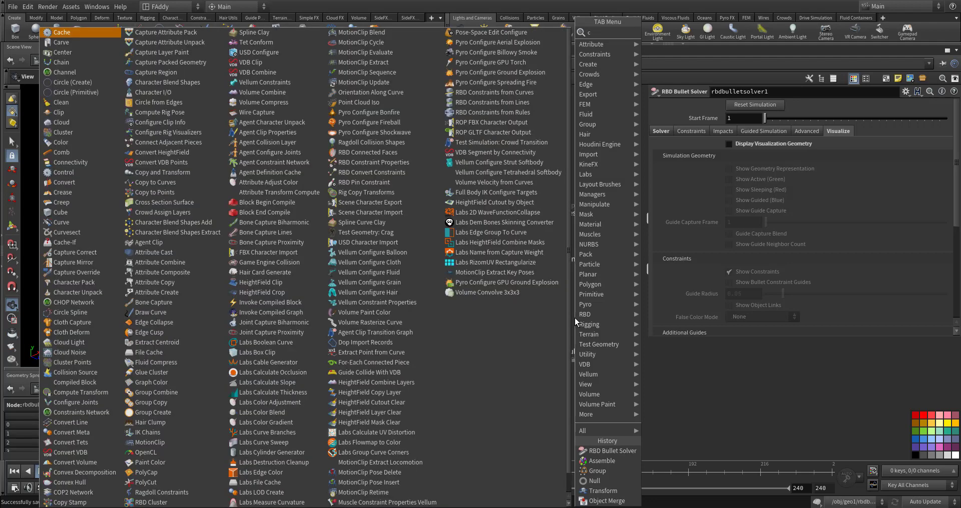
text(onr)
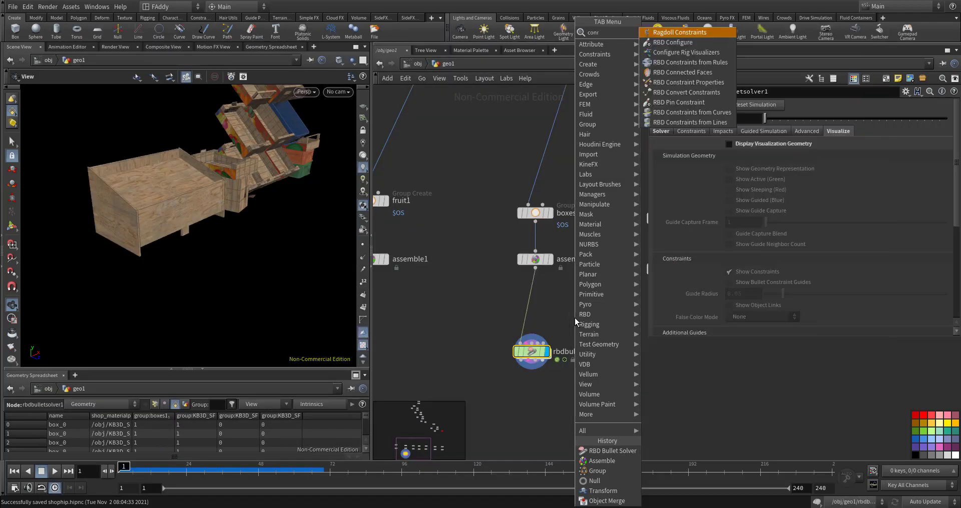
text(u)
click(698, 32)
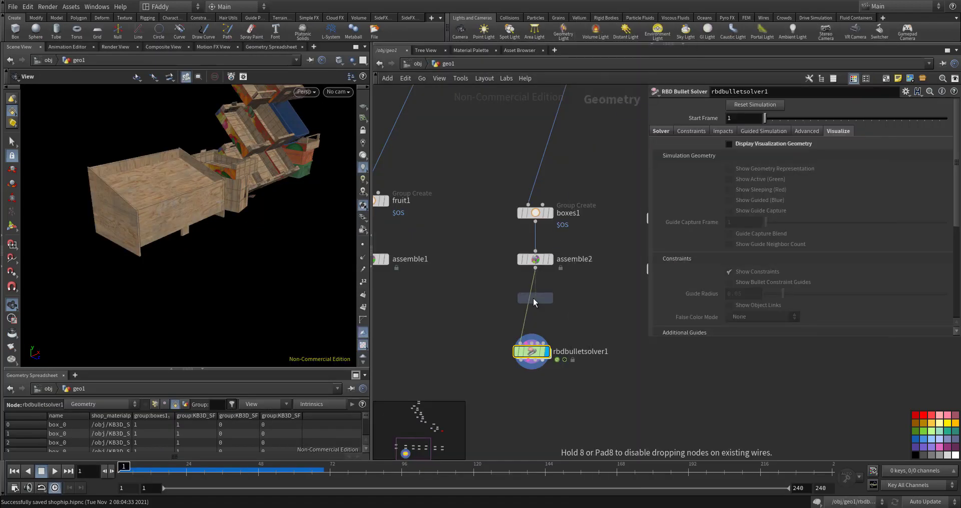
click(558, 322)
drag(557, 322, 535, 309)
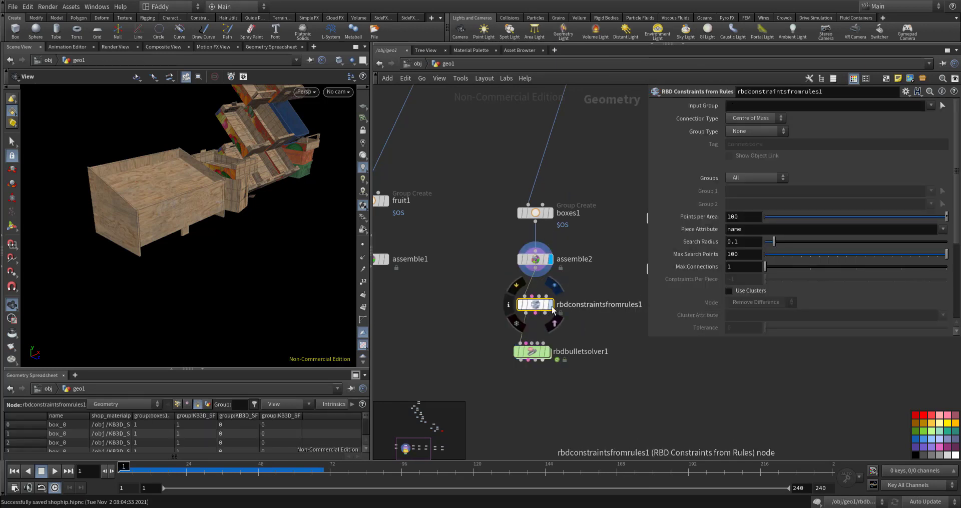
key(r)
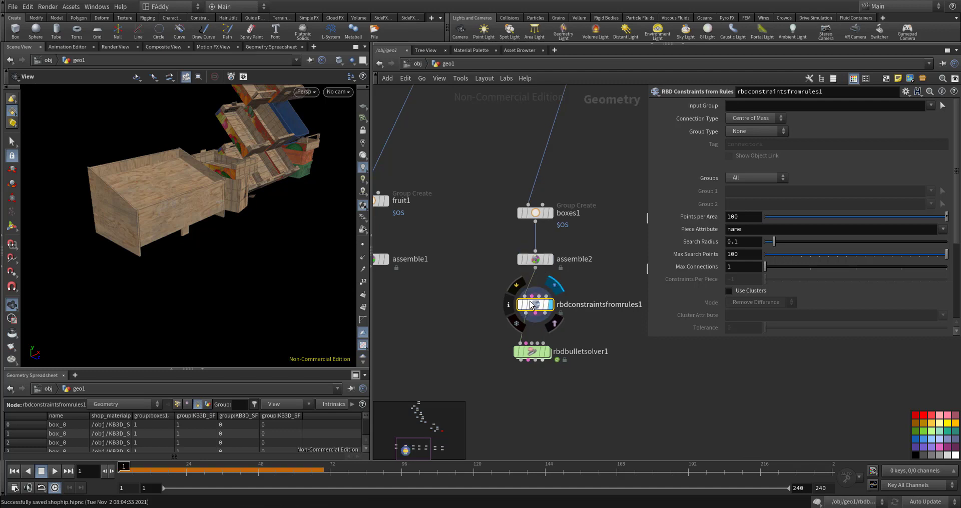
drag(532, 307, 532, 298)
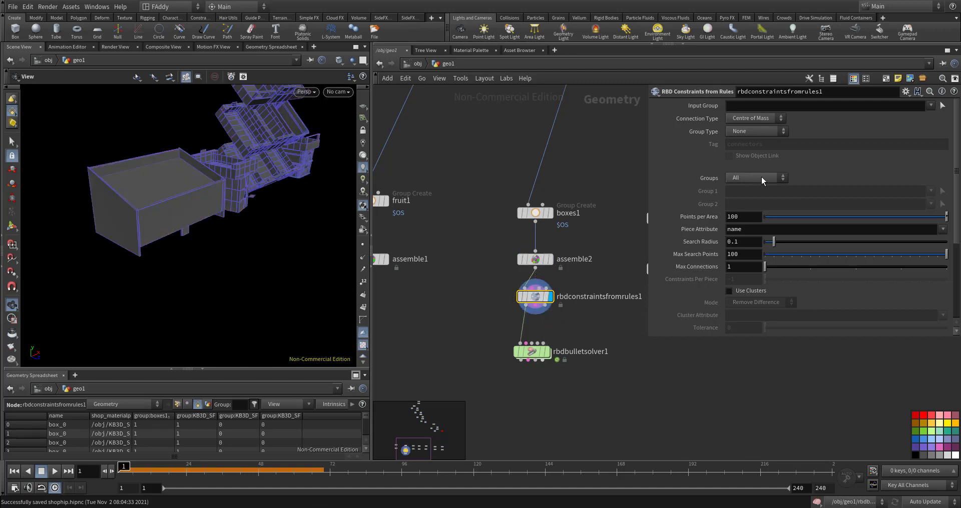
Set the input group to boxes1, connection mode All to Group, and Group 1 to boxes1
click(931, 106)
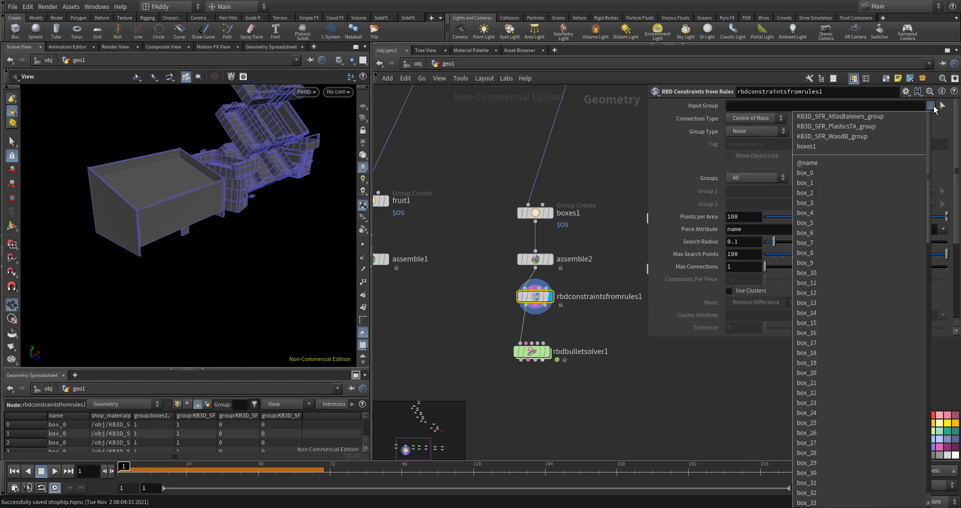
click(894, 146)
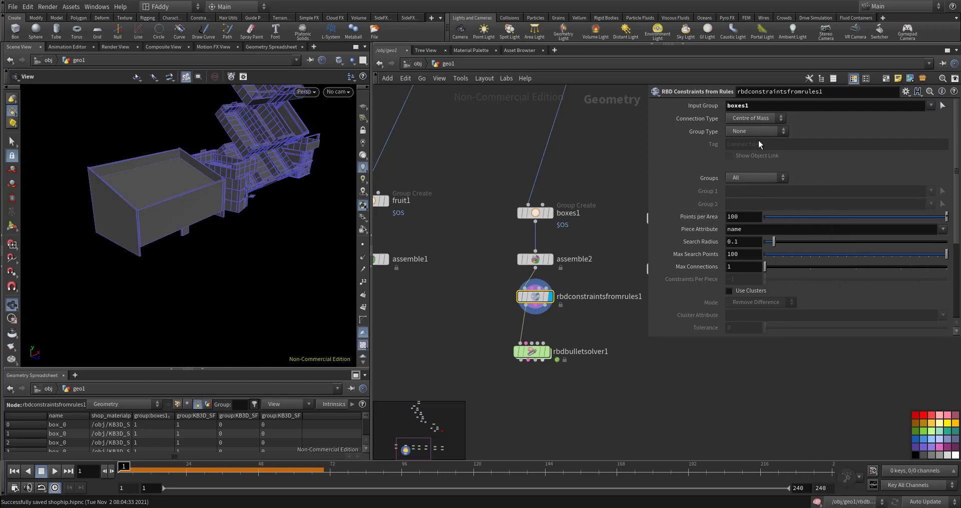
click(752, 178)
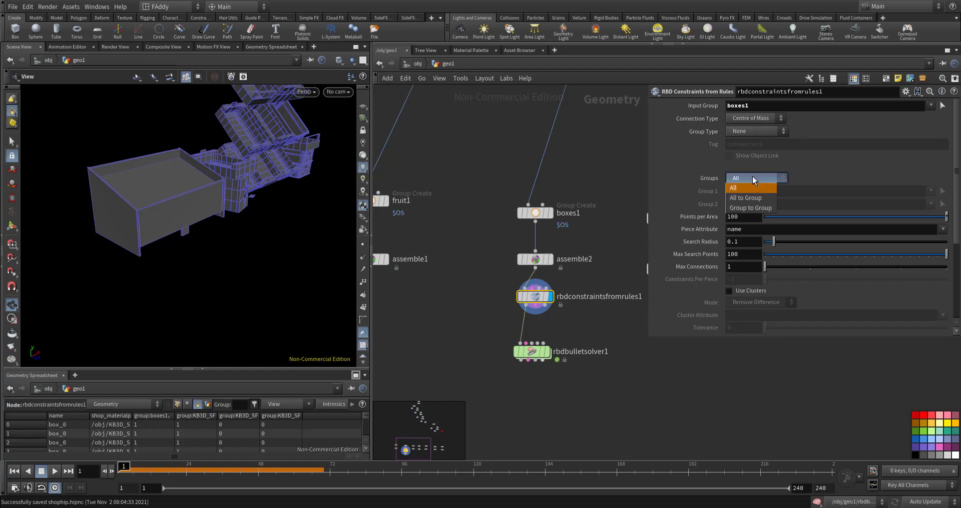
click(748, 196)
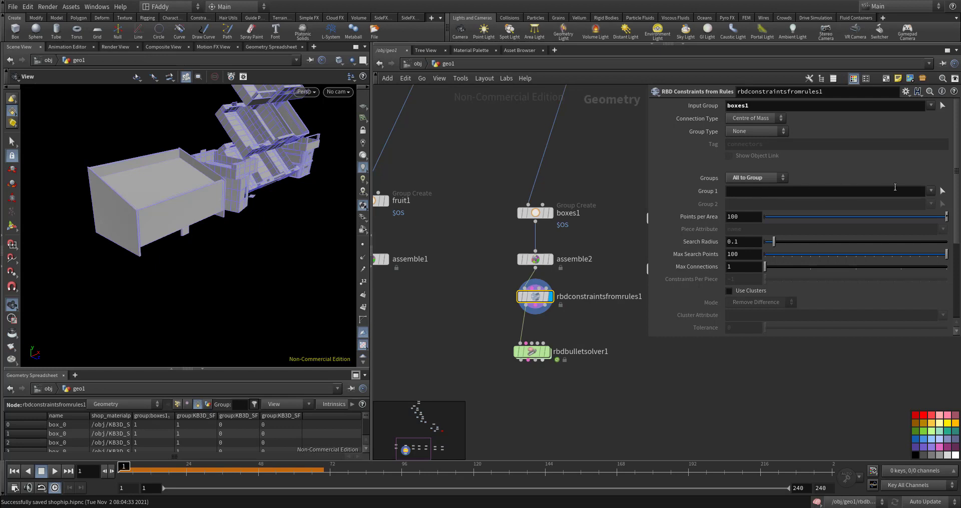
click(931, 191)
click(862, 235)
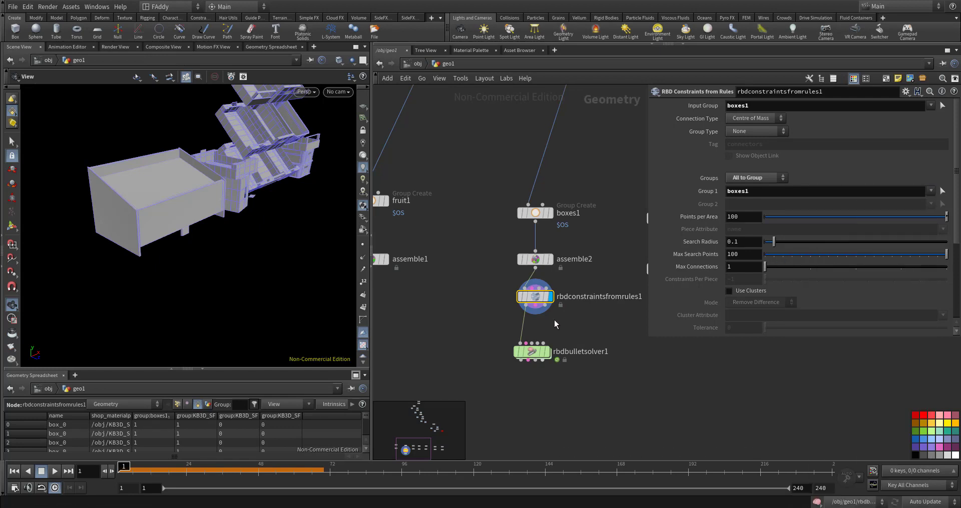
Set the constraint Group Type to Tag ('connectors') and view the constraints in wireframe
click(546, 353)
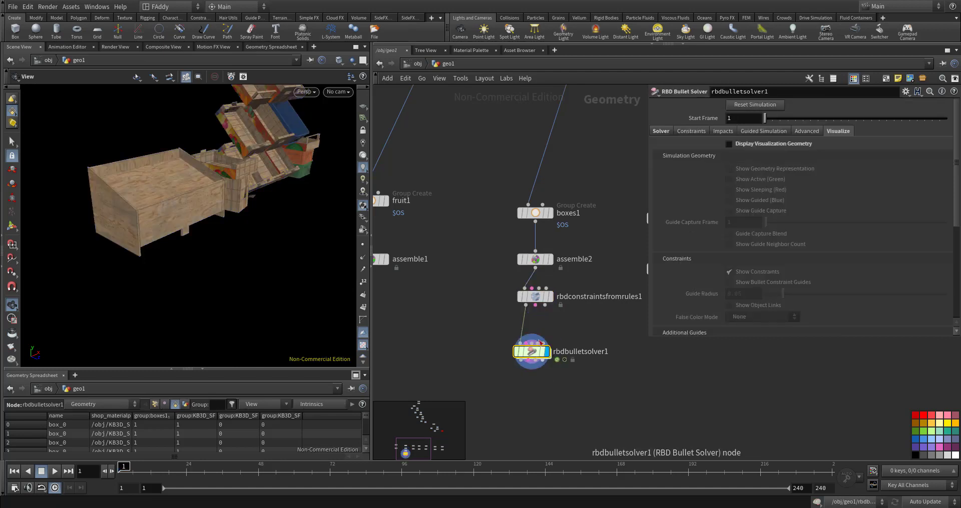
click(550, 296)
click(534, 297)
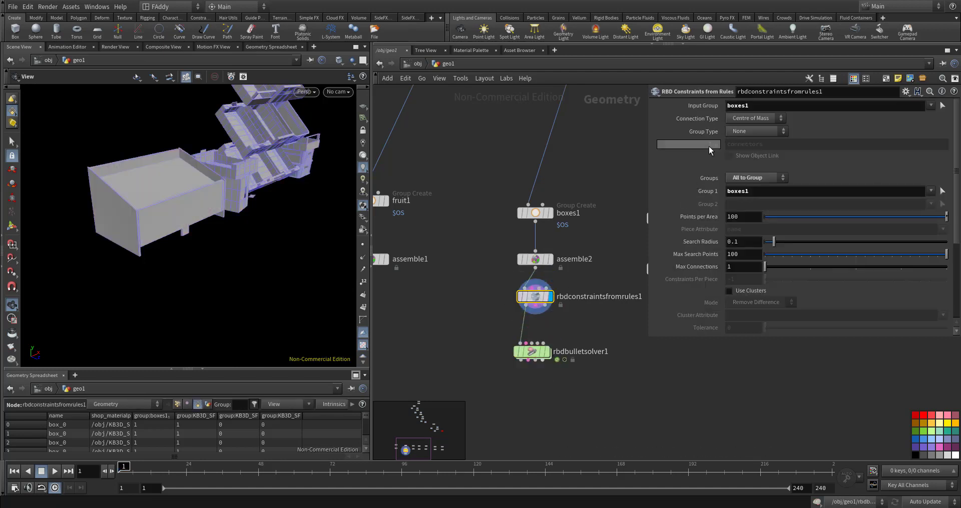
click(749, 131)
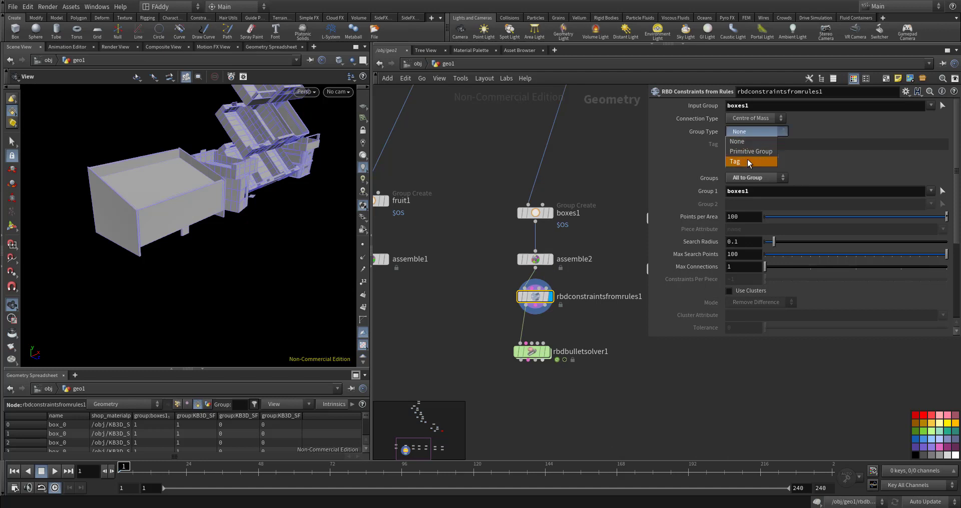
click(748, 157)
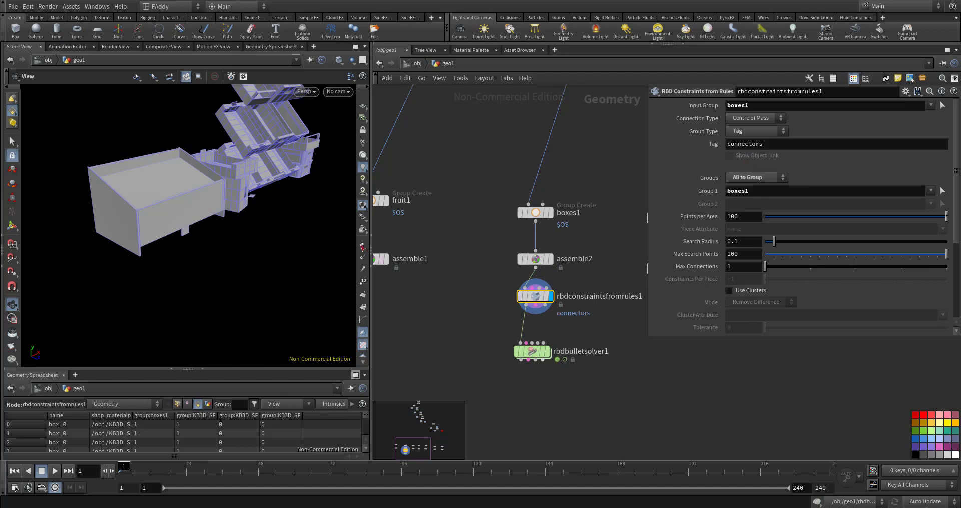
right_drag(231, 189, 351, 181)
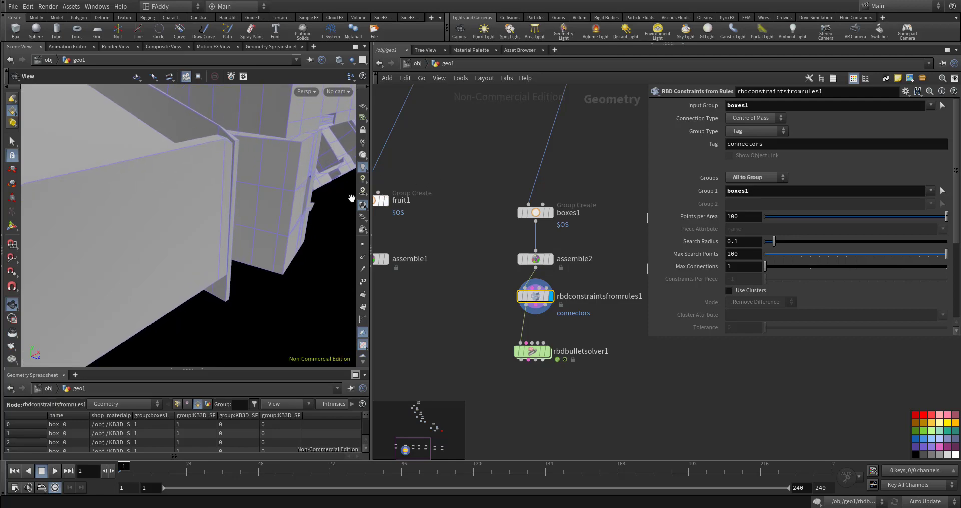
mouse_move(349, 197)
middle_down()
mouse_move(268, 206)
mouse_move(254, 198)
middle_up()
key(w)
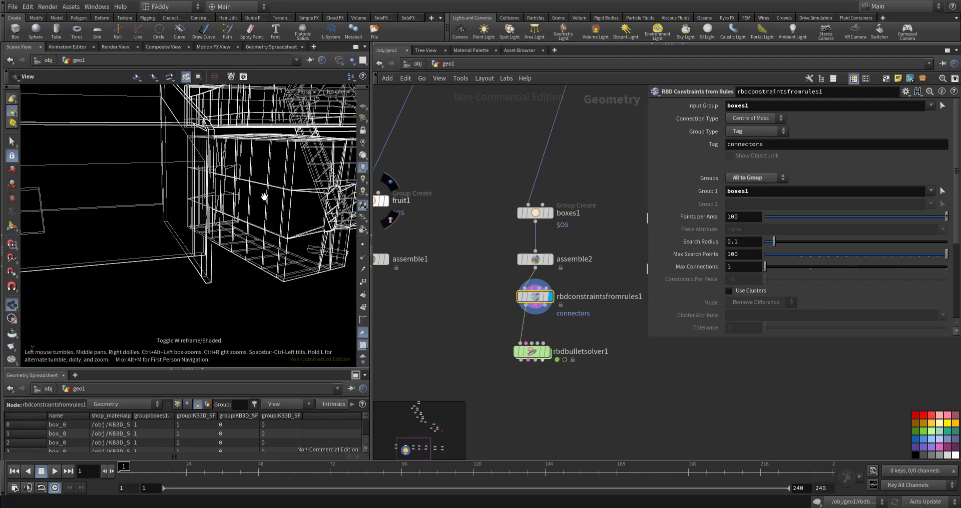
drag(257, 196, 370, 182)
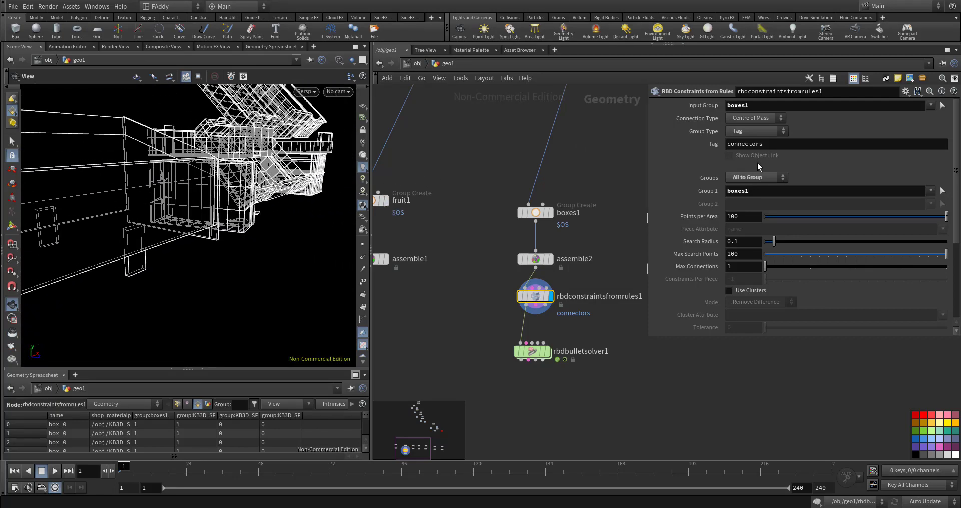
Set the constraint Groups to All and enable Create Packed Primitives on assemble2
click(770, 178)
click(763, 185)
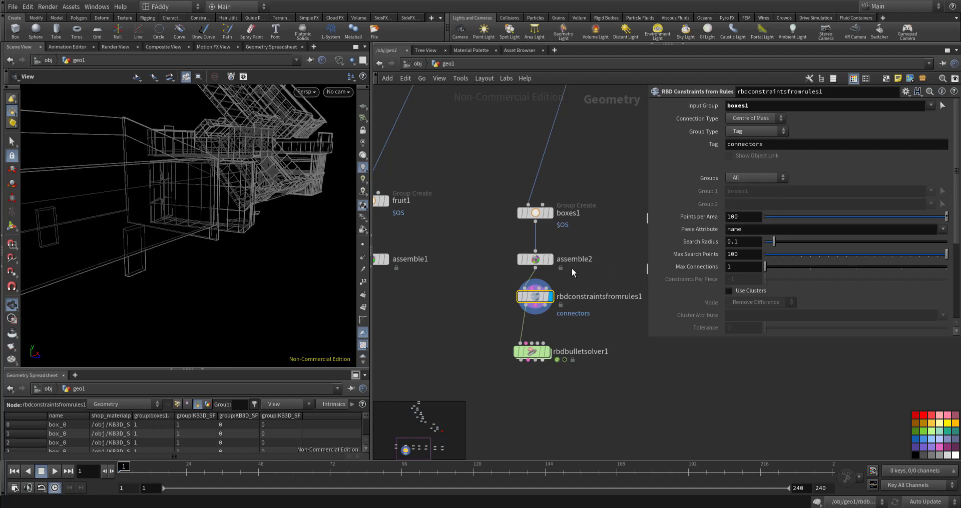
click(550, 259)
click(534, 259)
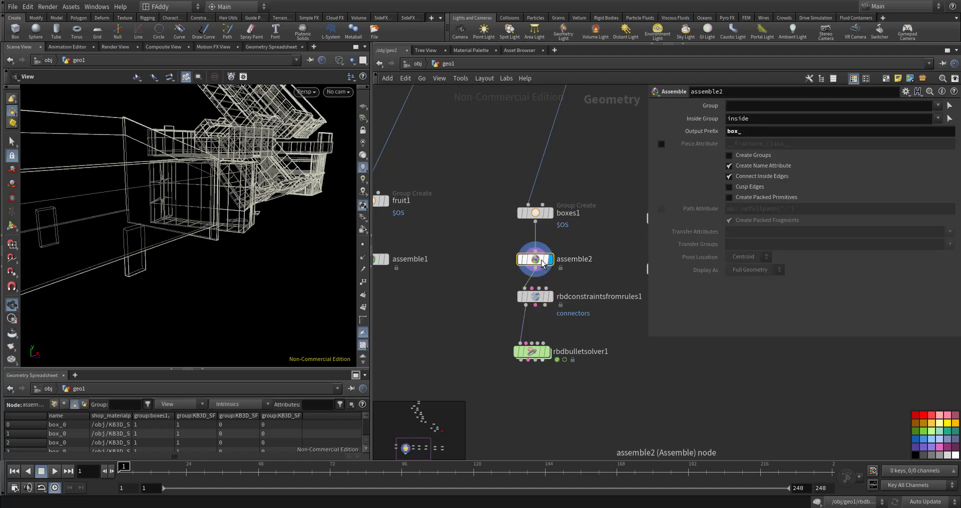
click(729, 198)
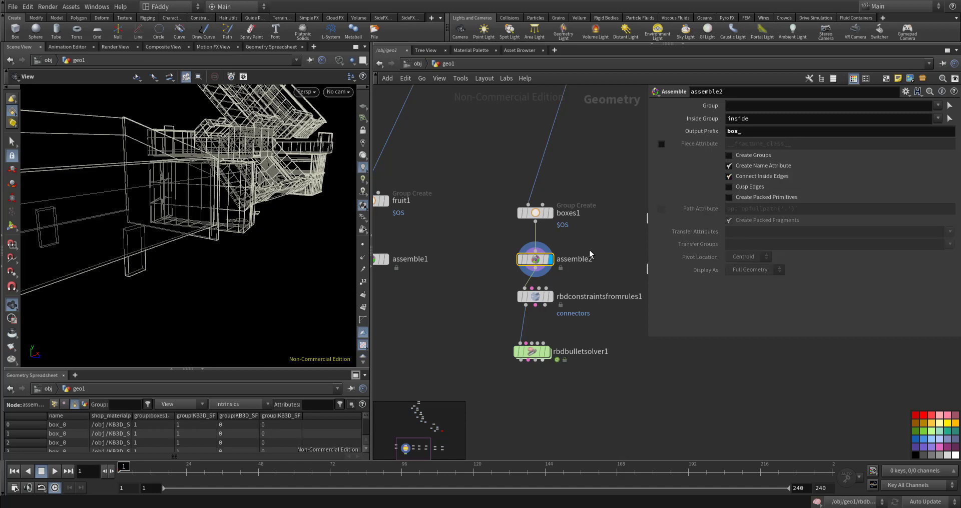
click(549, 296)
click(534, 296)
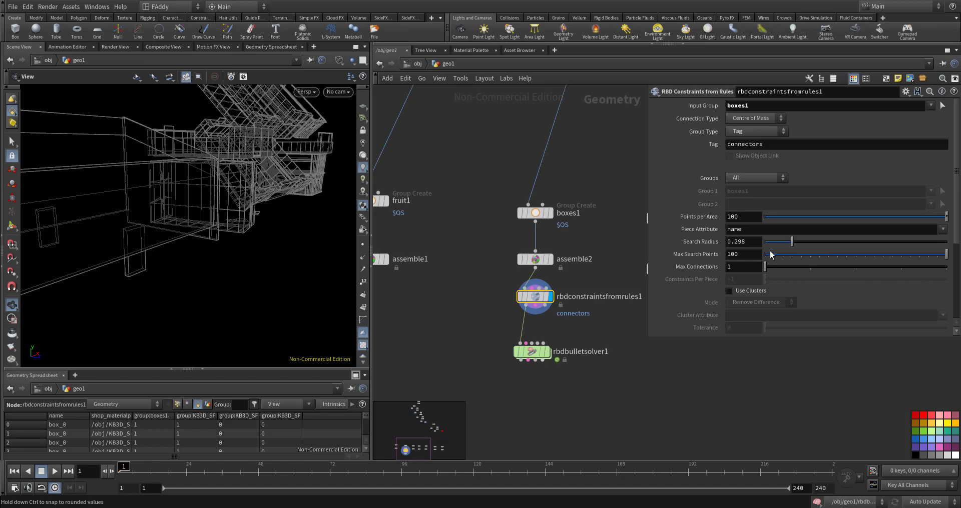
Keep Search Radius at 0.1 and set Piece Attribute to shop_materialpath
drag(771, 254, 807, 255)
key(ctrl+z)
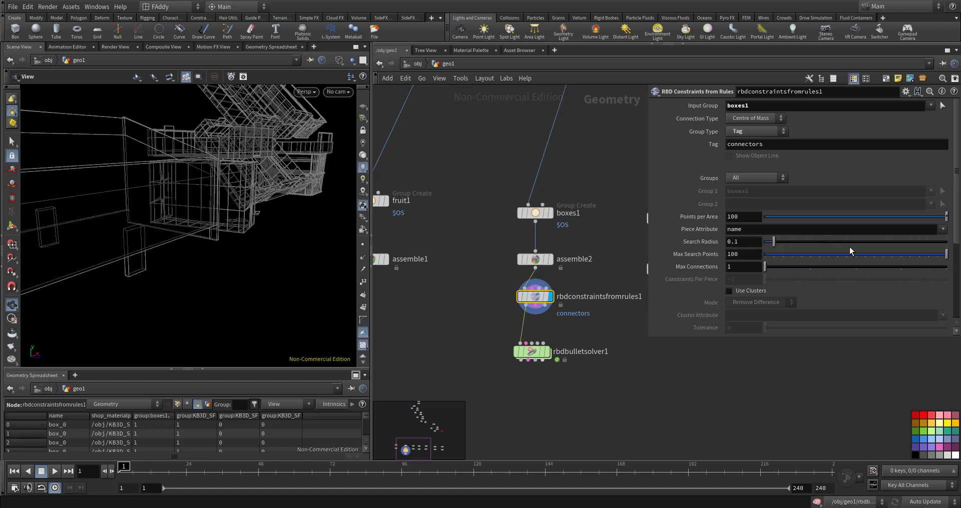
click(942, 229)
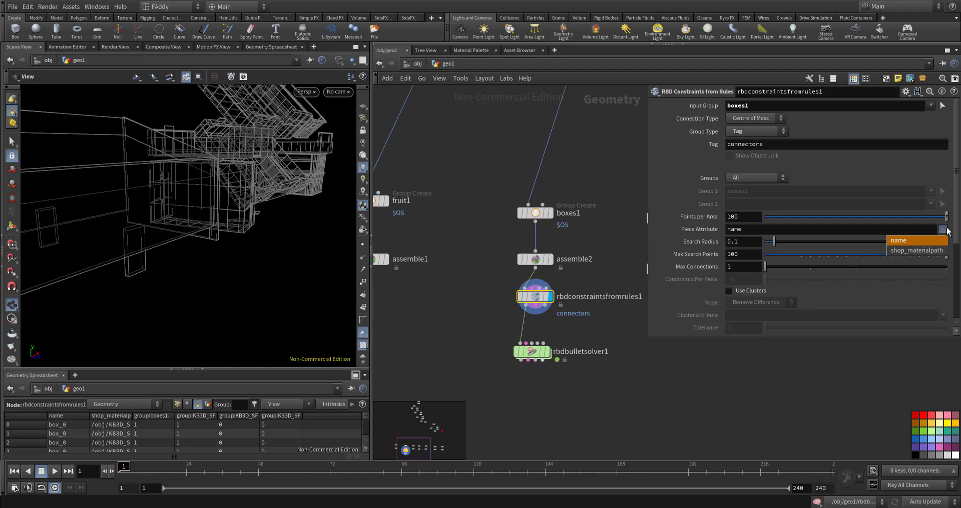
click(930, 250)
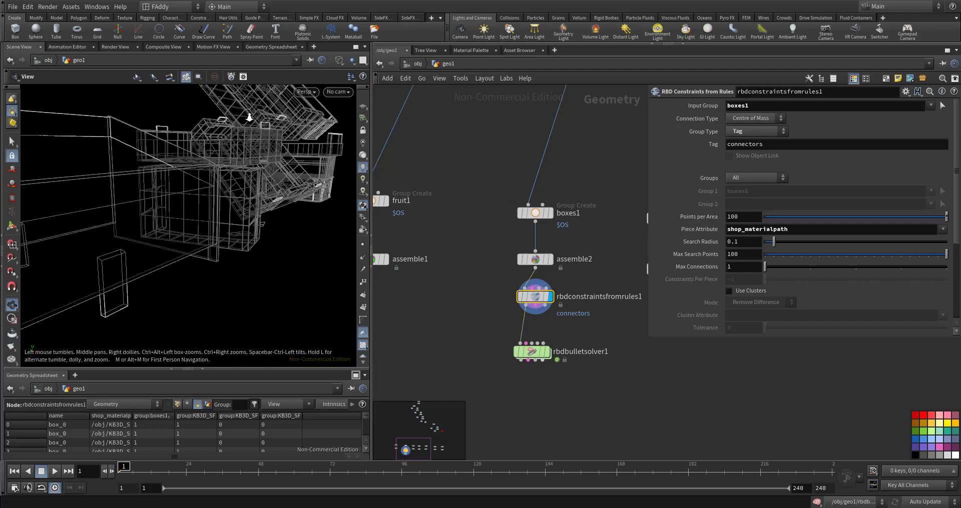
drag(225, 139, 412, 141)
scroll(253, 167, down, 3)
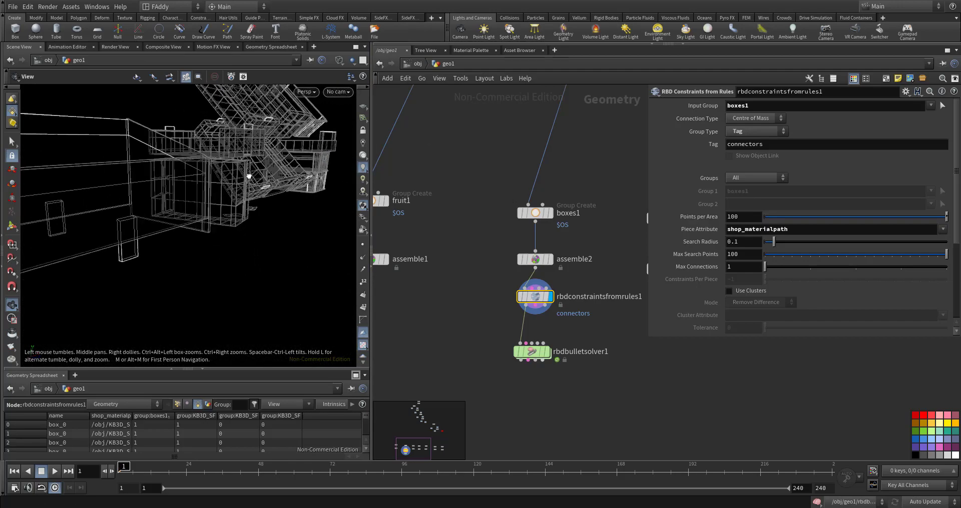
mouse_move(253, 167)
mouse_down()
mouse_move(229, 157)
mouse_move(190, 165)
mouse_up()
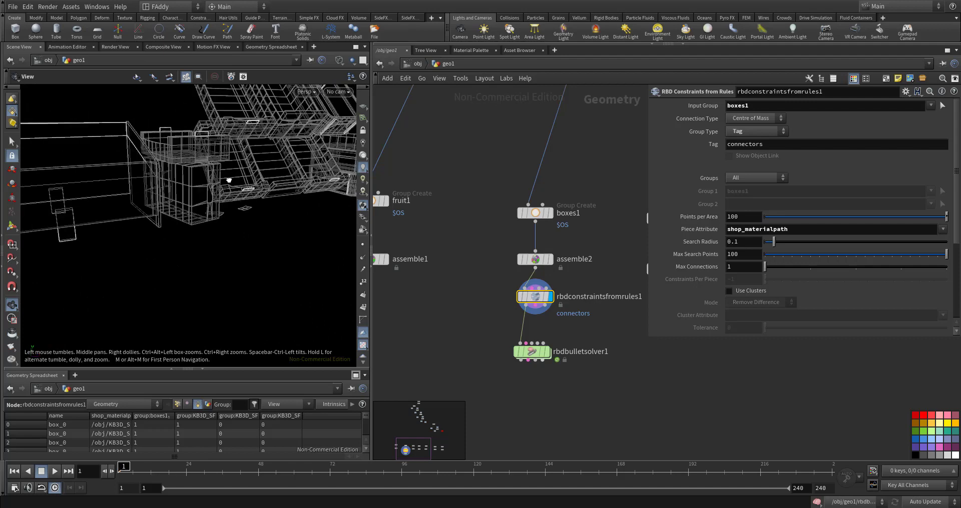
Display the solver in shaded mode, play the crate collapse, and reset to frame 1
click(547, 351)
click(533, 355)
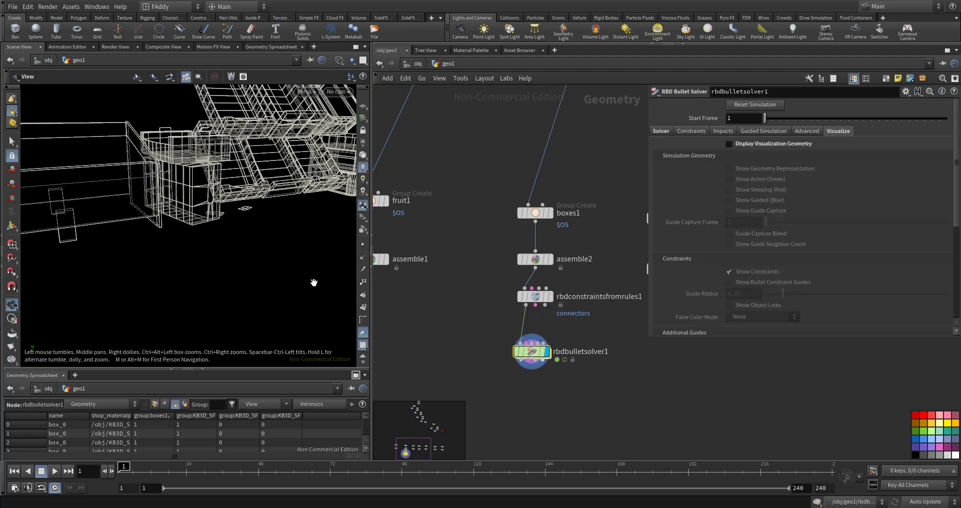
key(w)
key(Up)
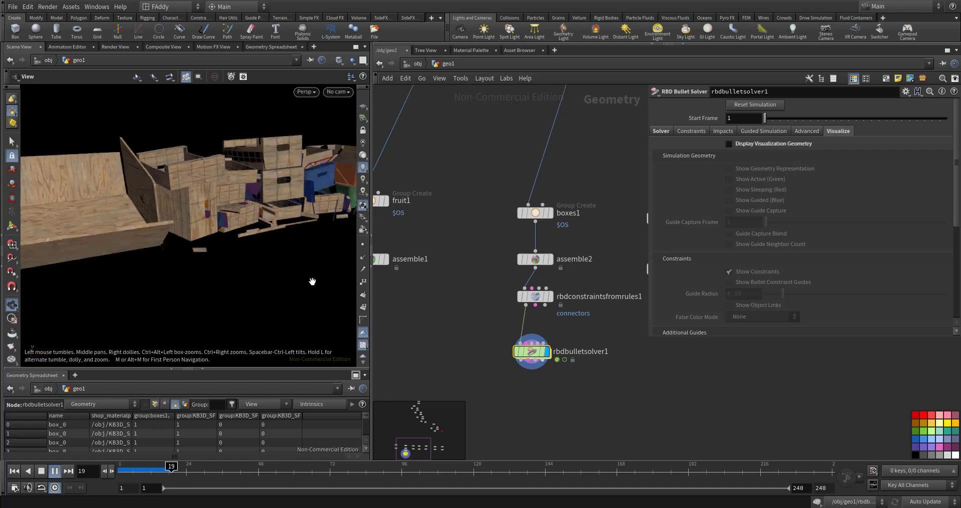
key(ctrl+Up)
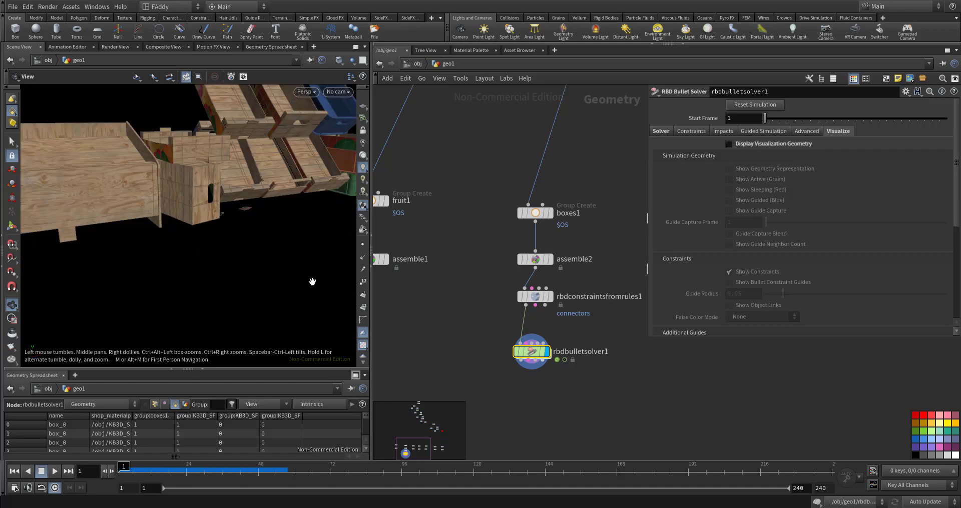
Switch Piece Attribute back to name and Connection Type to Surface Points
click(534, 296)
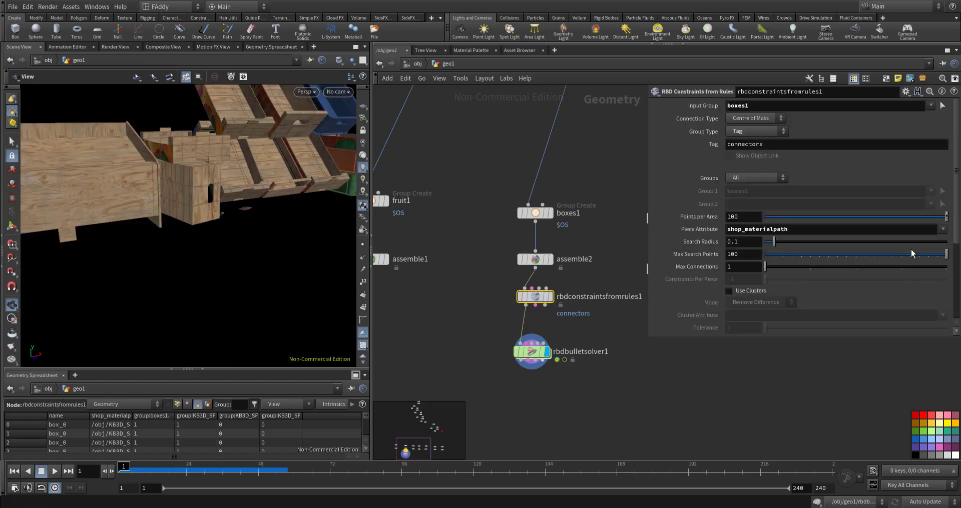
click(942, 230)
click(911, 240)
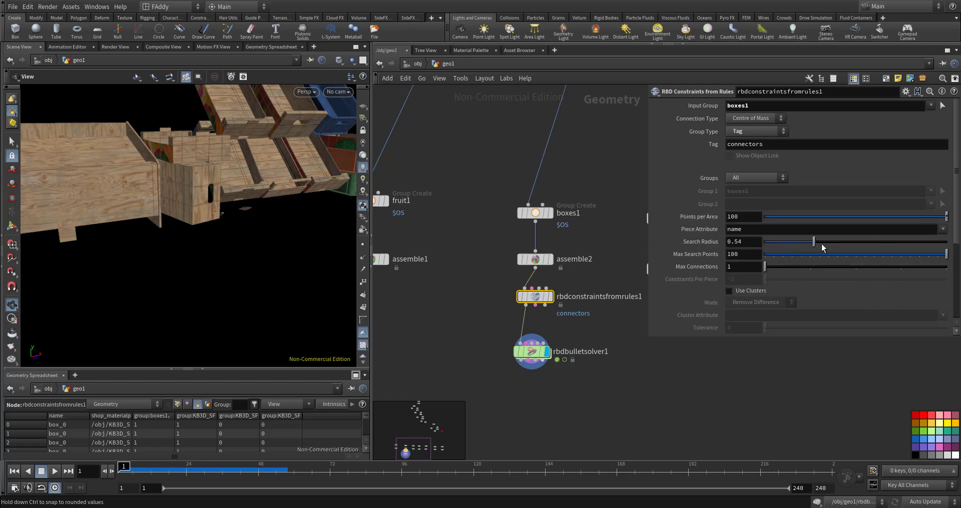
drag(886, 241, 773, 242)
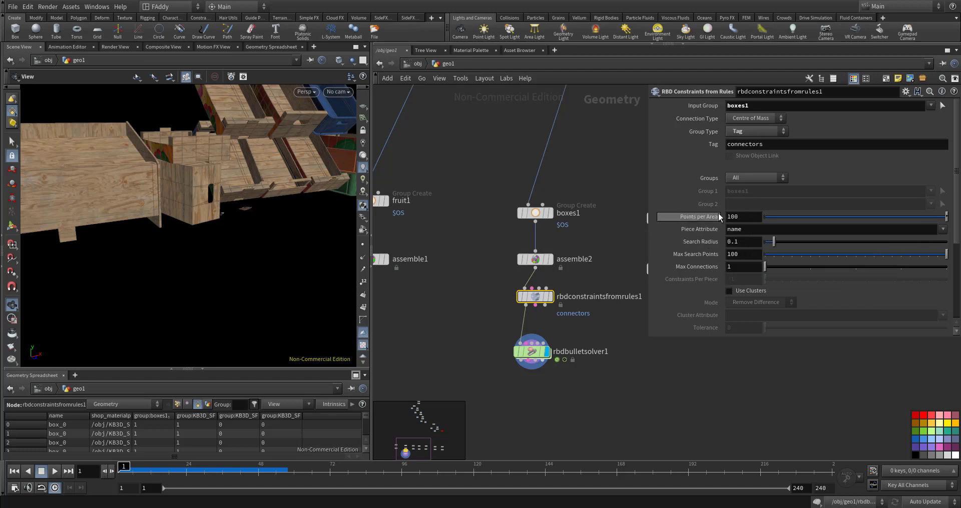
click(758, 118)
click(758, 130)
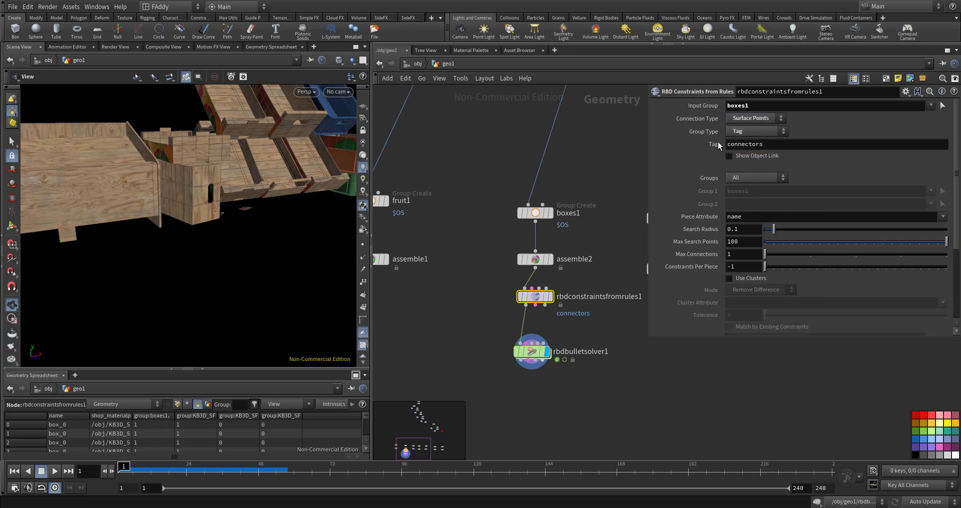
click(550, 296)
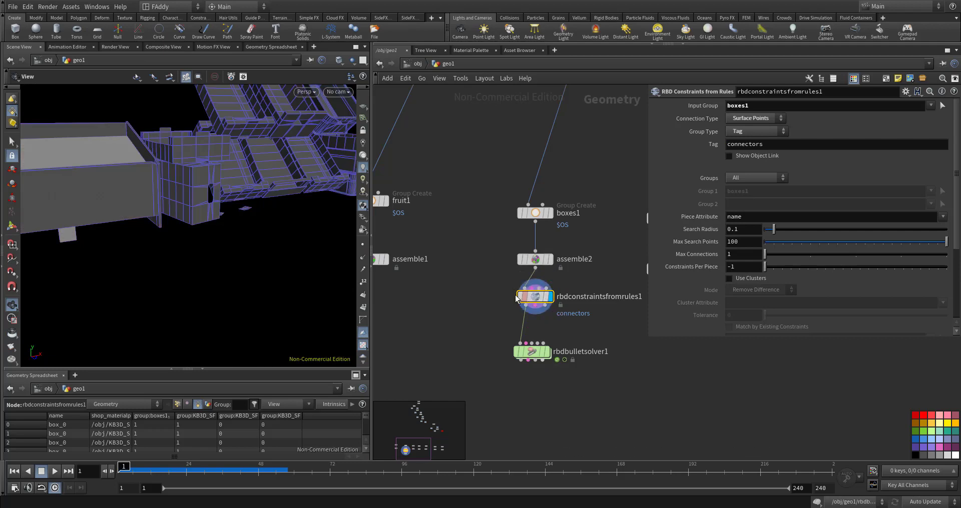
mouse_move(263, 199)
mouse_down()
mouse_move(224, 252)
mouse_move(231, 256)
mouse_up()
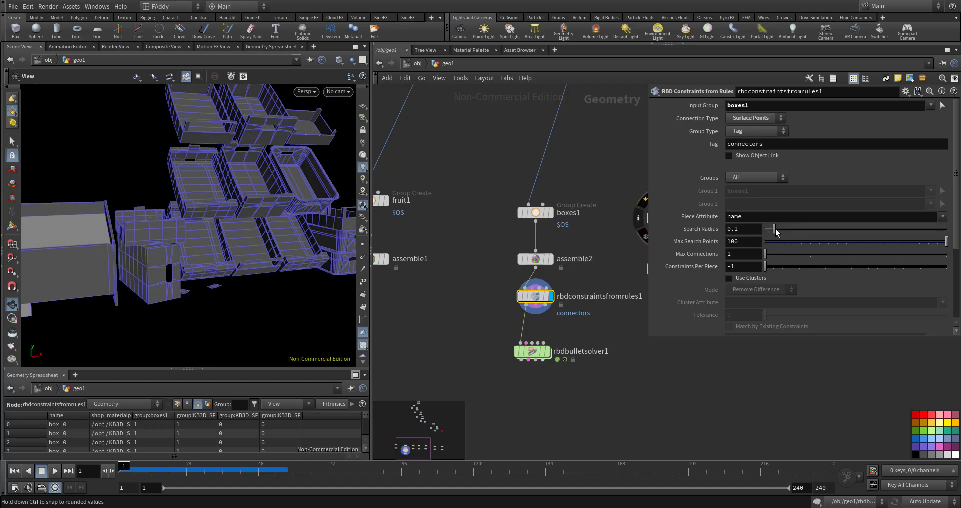
Raise Search Radius to 2 and Max Connections to 2
mouse_move(774, 230)
mouse_down()
mouse_move(802, 235)
mouse_move(747, 240)
mouse_move(797, 244)
mouse_up()
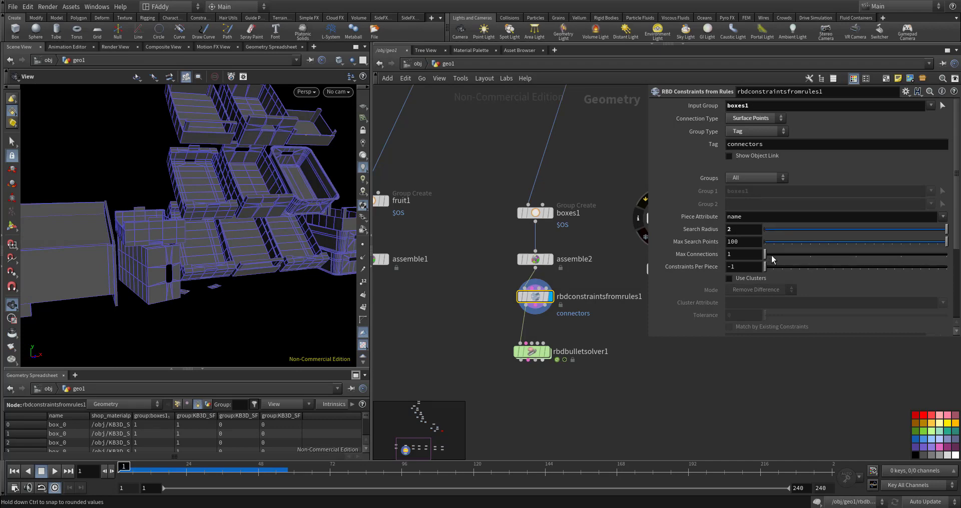
drag(770, 256, 816, 257)
key(Tab)
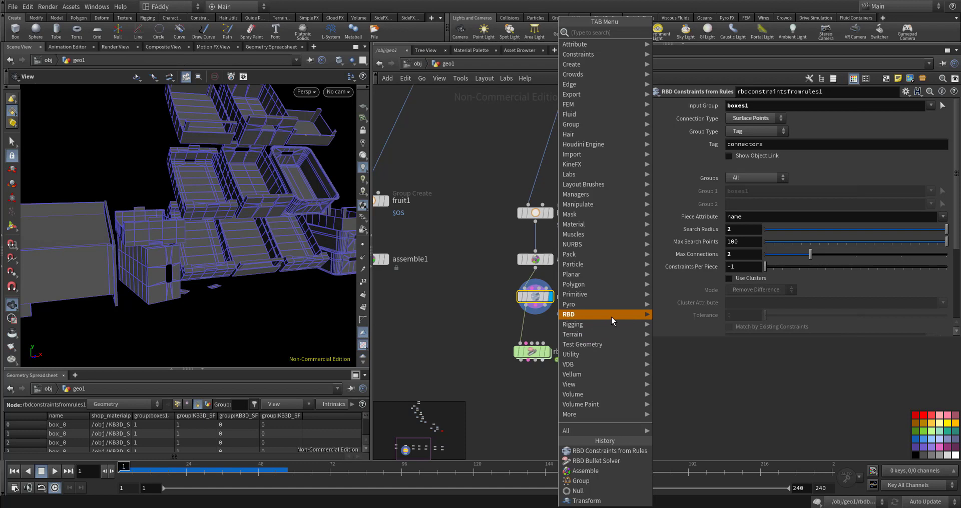
mouse_move(593, 313)
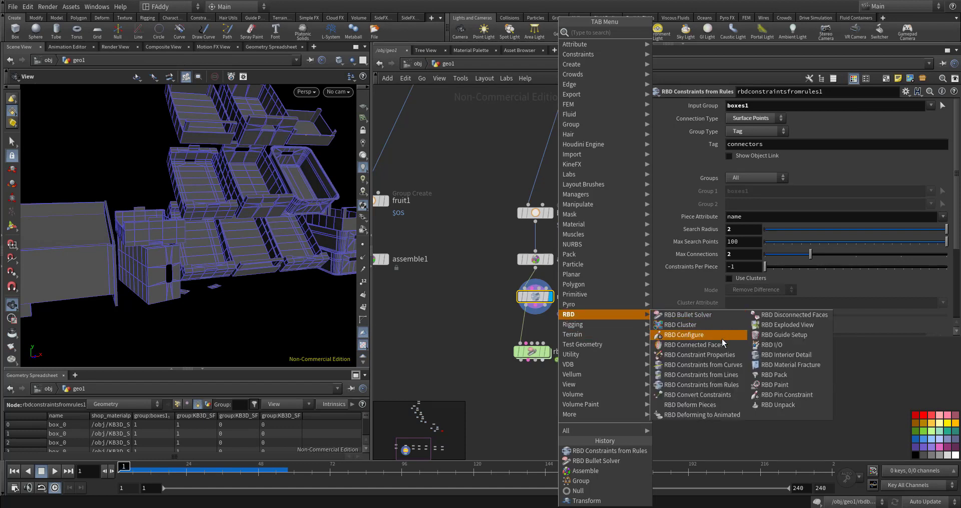
click(715, 355)
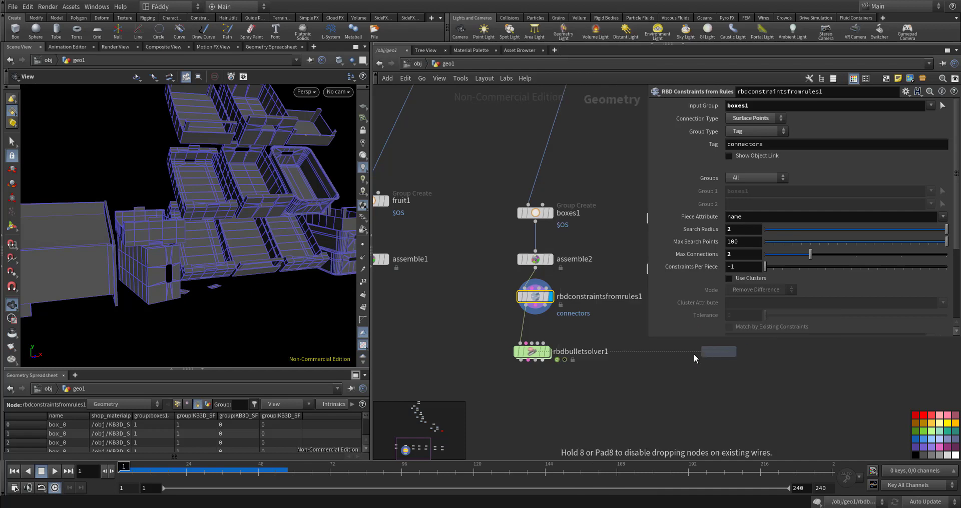
click(535, 315)
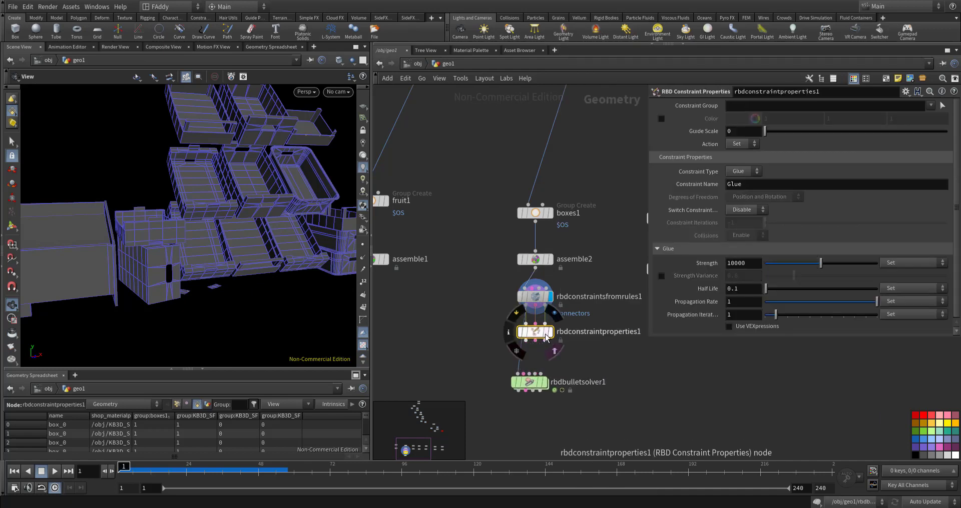
key(r)
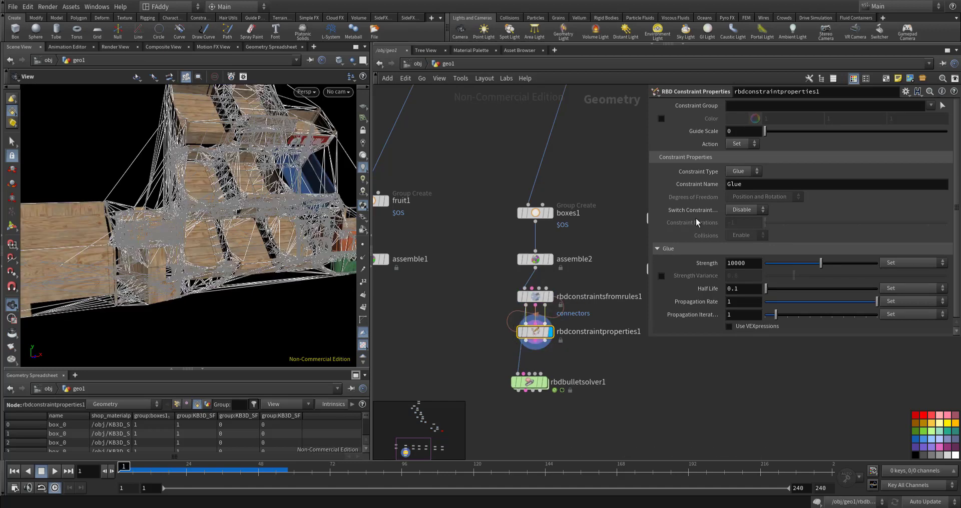
click(930, 107)
click(908, 122)
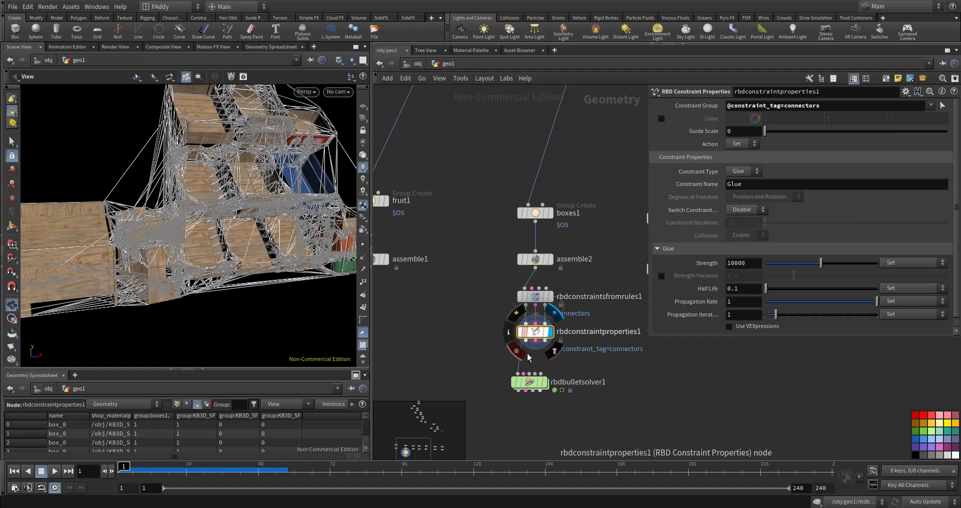
Wire the Proxy Geometry output into the solver's third input and display the solver
click(526, 342)
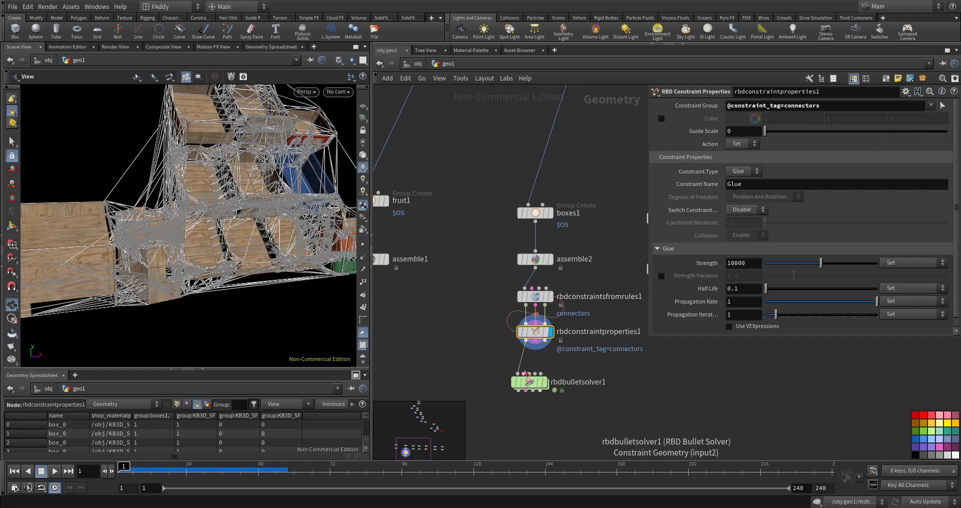
key(Escape)
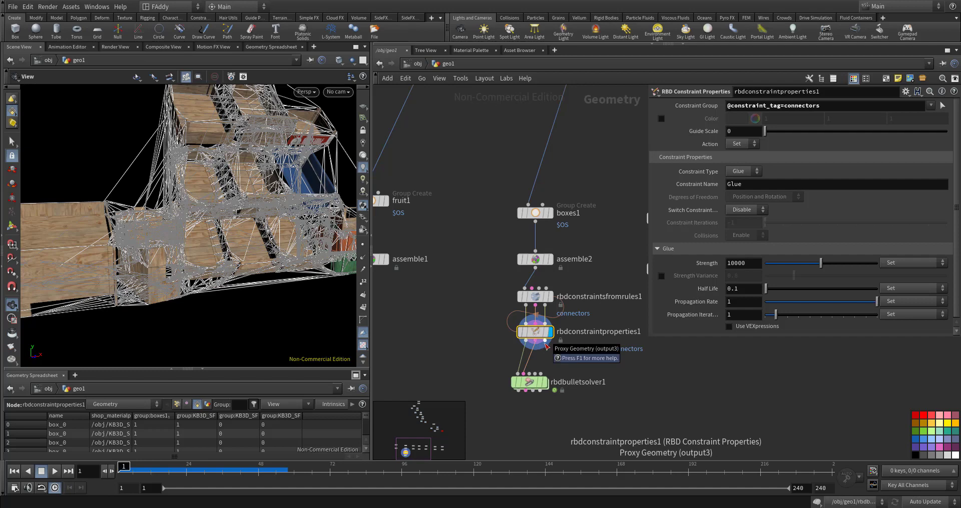
click(547, 345)
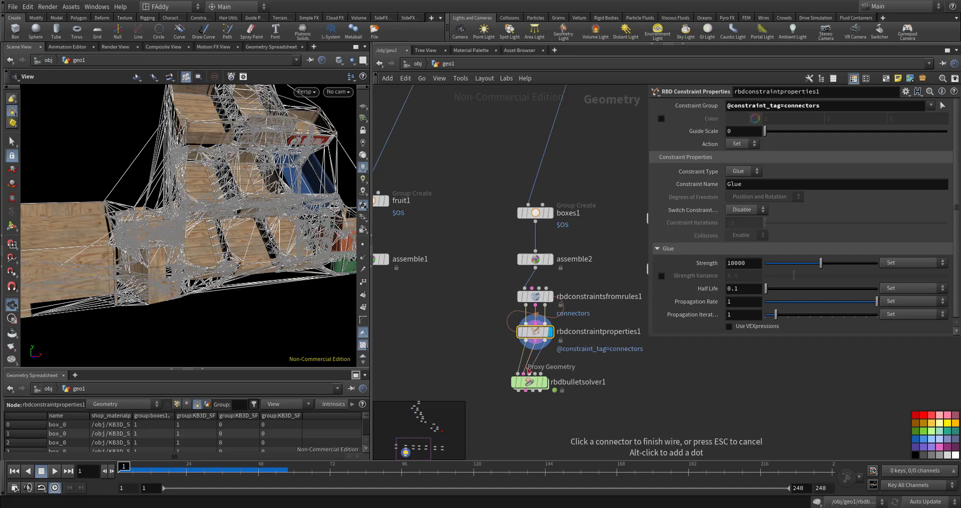
click(529, 374)
click(544, 383)
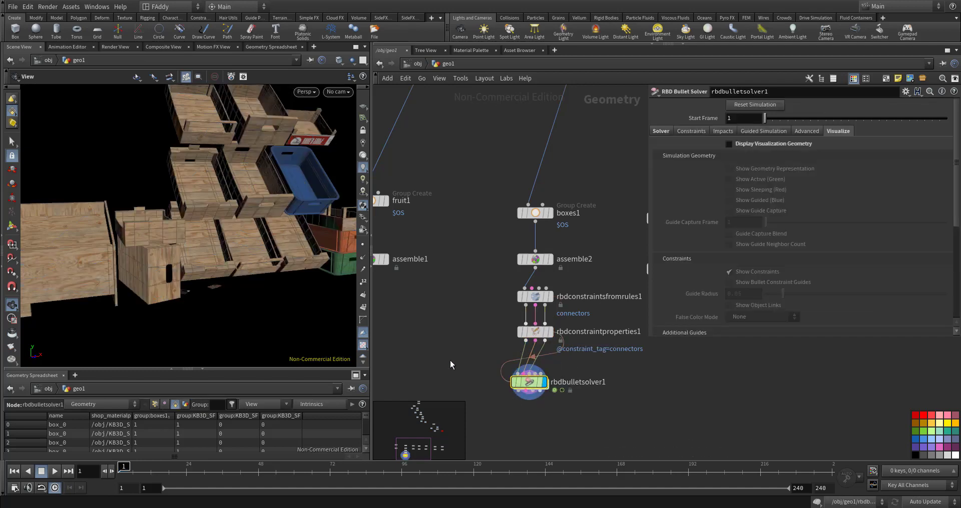
Play the glued crate simulation, reset to frame 1, and select rbdconstraintsfromrules1
key(Up)
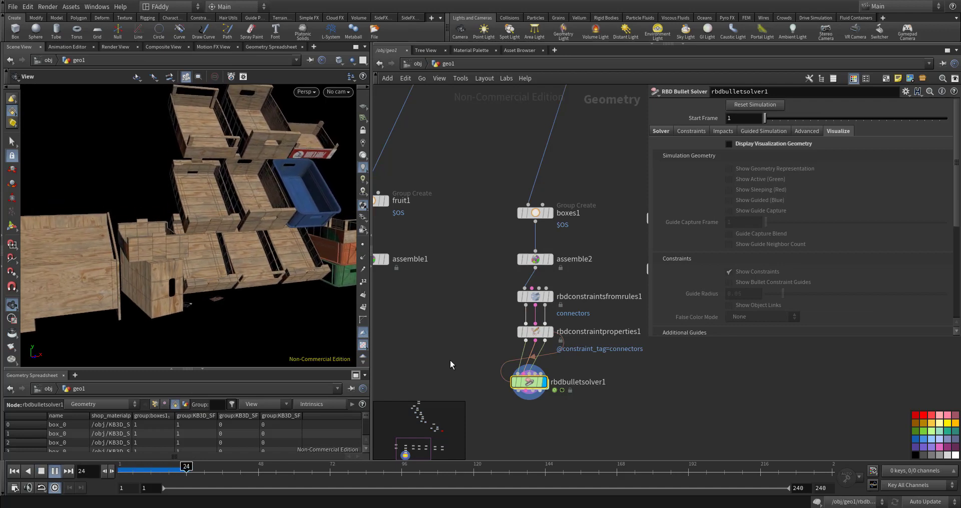
key(ctrl+Up)
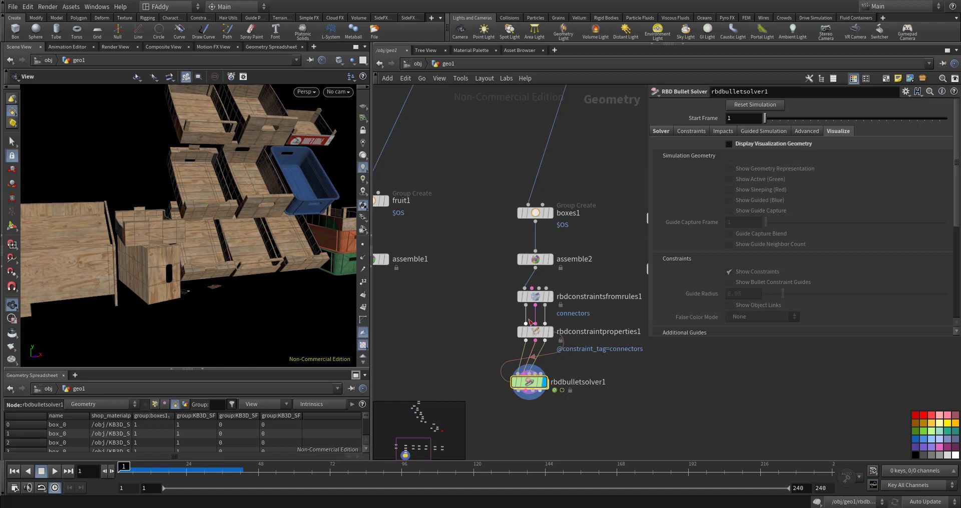
click(531, 297)
Set the constraints-from-rules Connection Type to Centre of Mass and reset Search Radius to 0.1
click(550, 296)
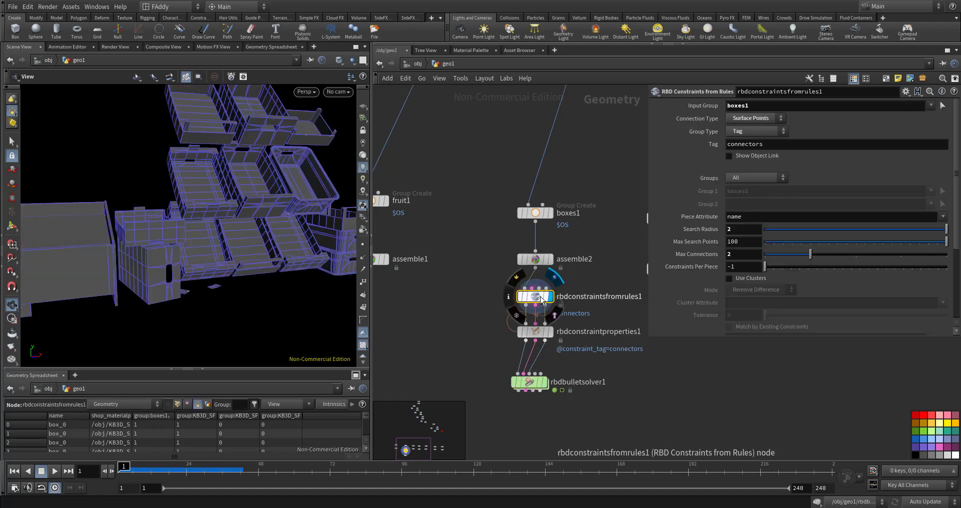
click(550, 332)
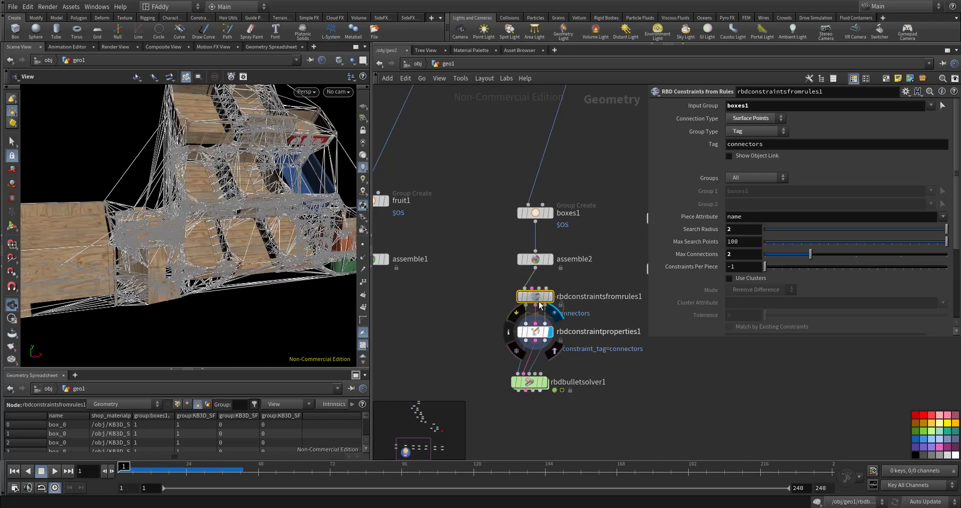
click(773, 123)
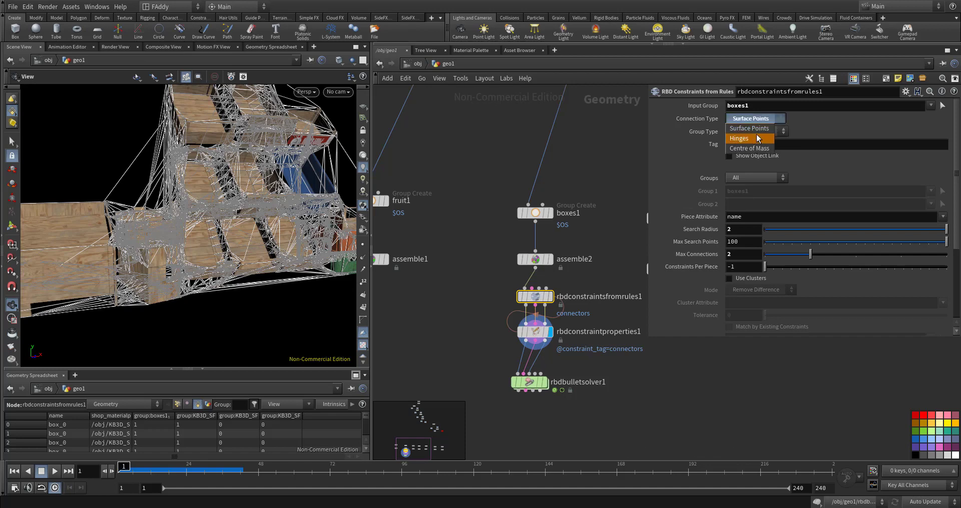
click(753, 148)
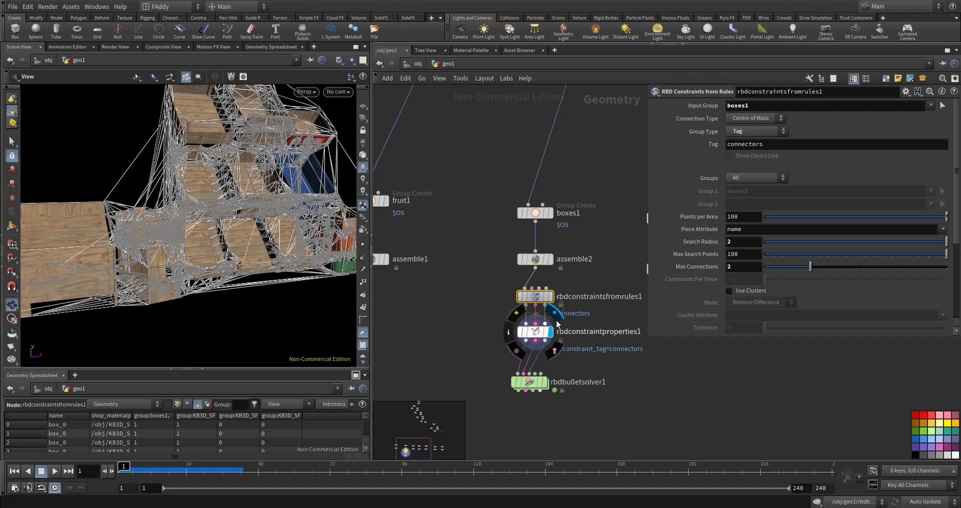
ctrl+middle_click(708, 245)
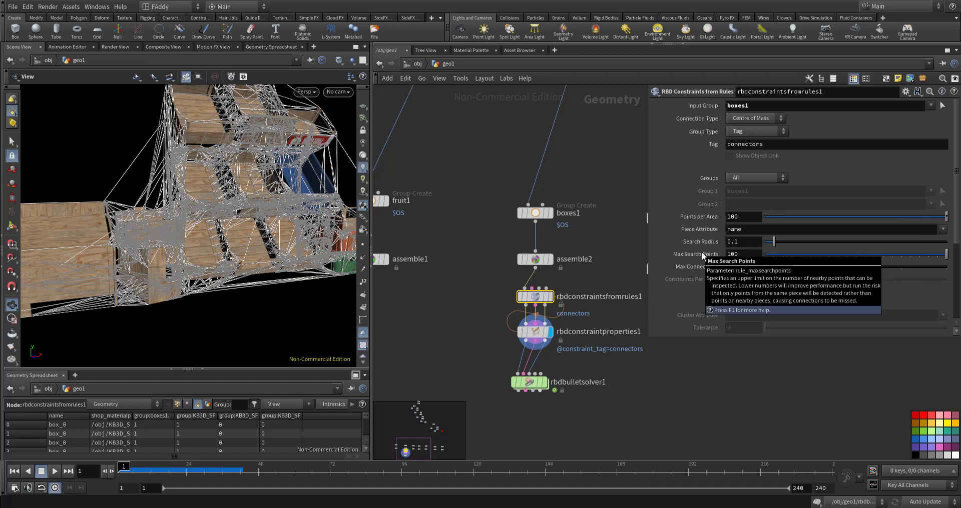
Try Group to Group for the Groups mode, then set it back to All
click(765, 179)
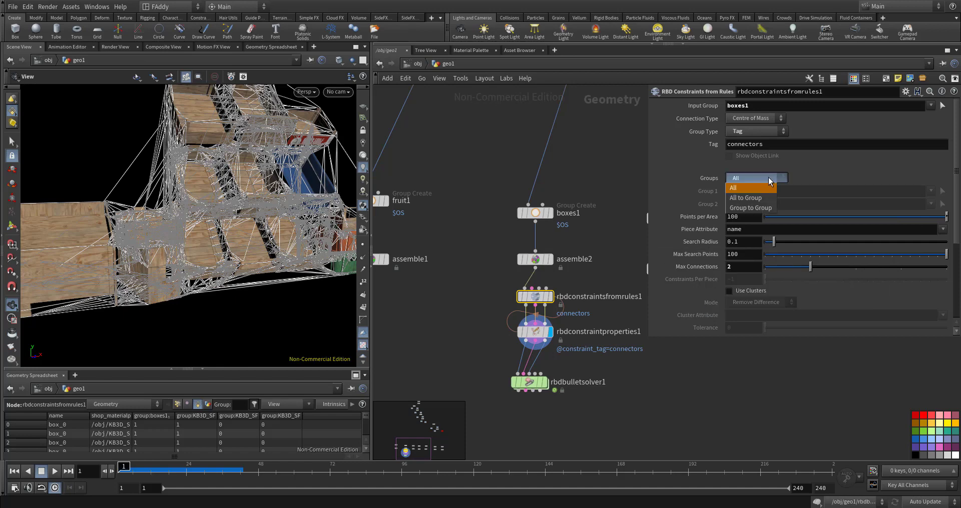
click(758, 207)
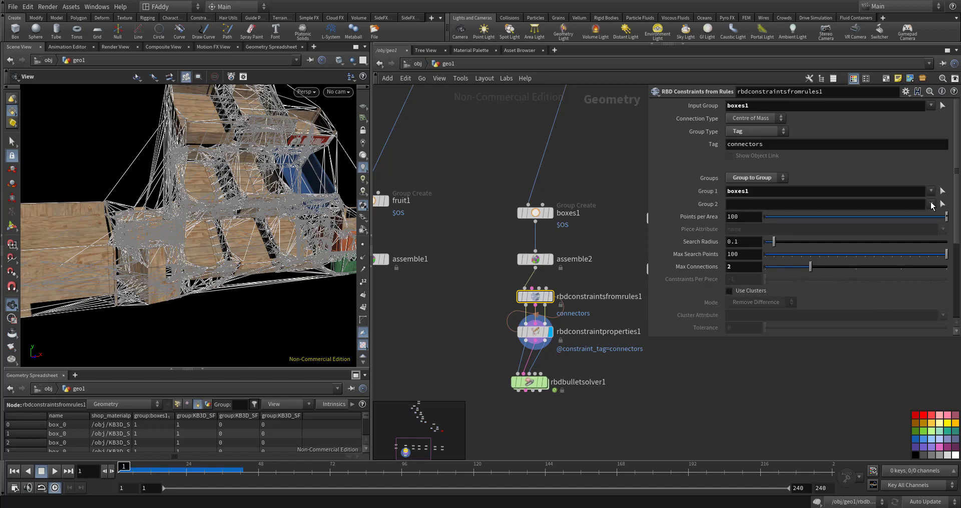
click(931, 205)
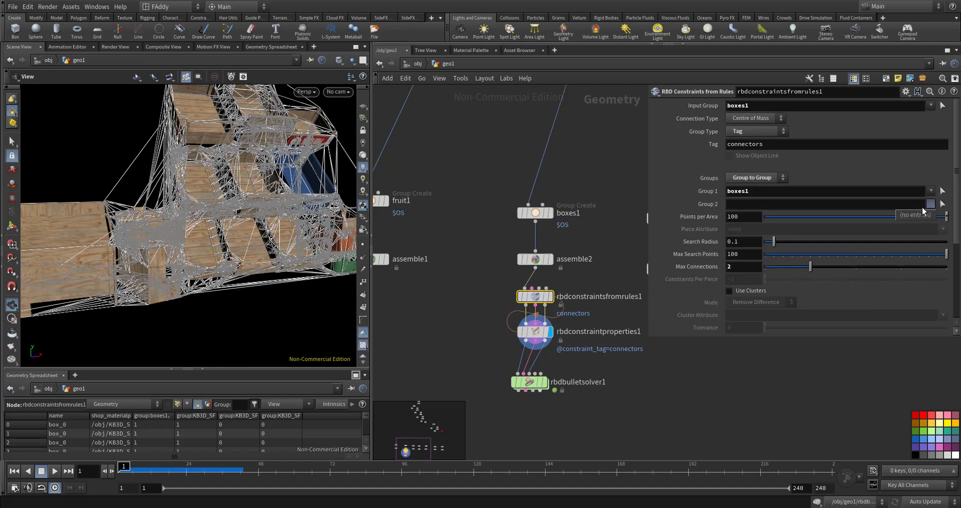
click(772, 179)
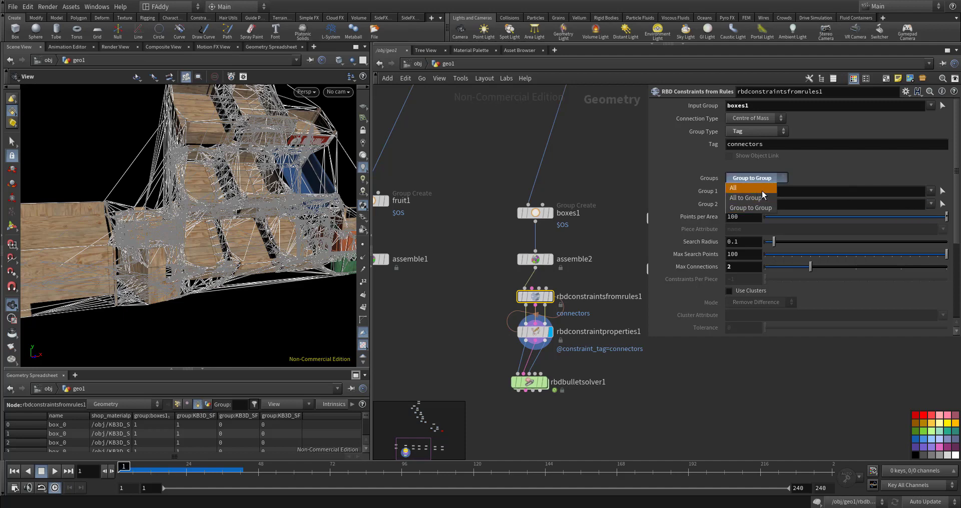
click(762, 190)
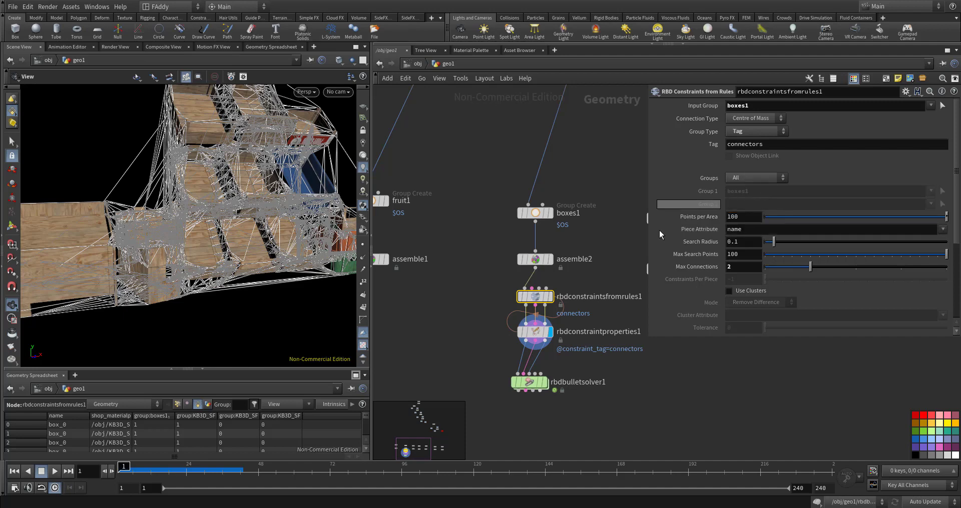
Display rbdbulletsolver1 and play the Centre of Mass simulation, returning to frame 1
click(544, 383)
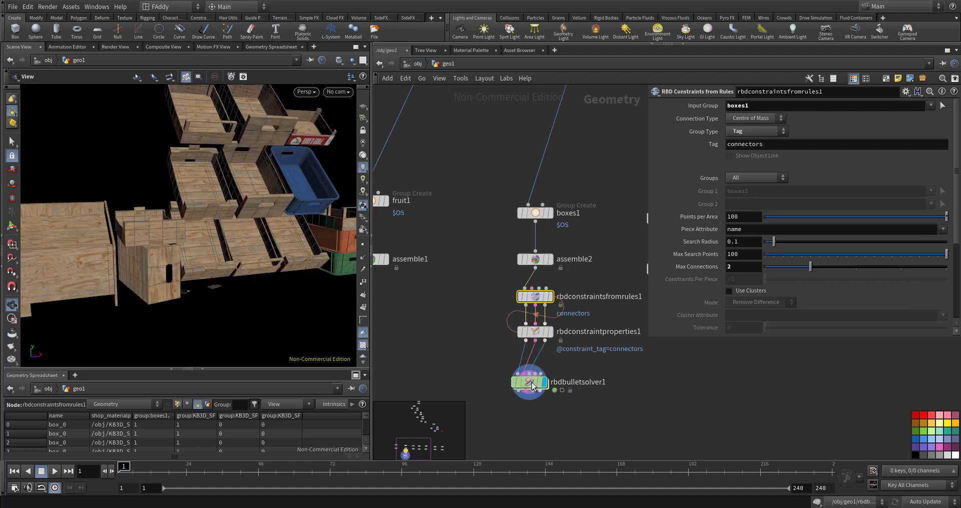
click(533, 386)
key(Up)
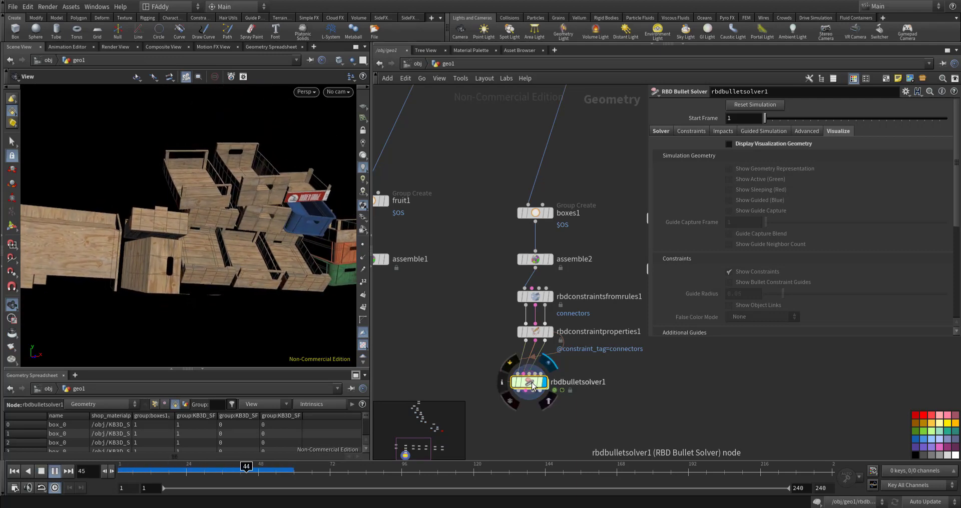
key(ctrl+Up)
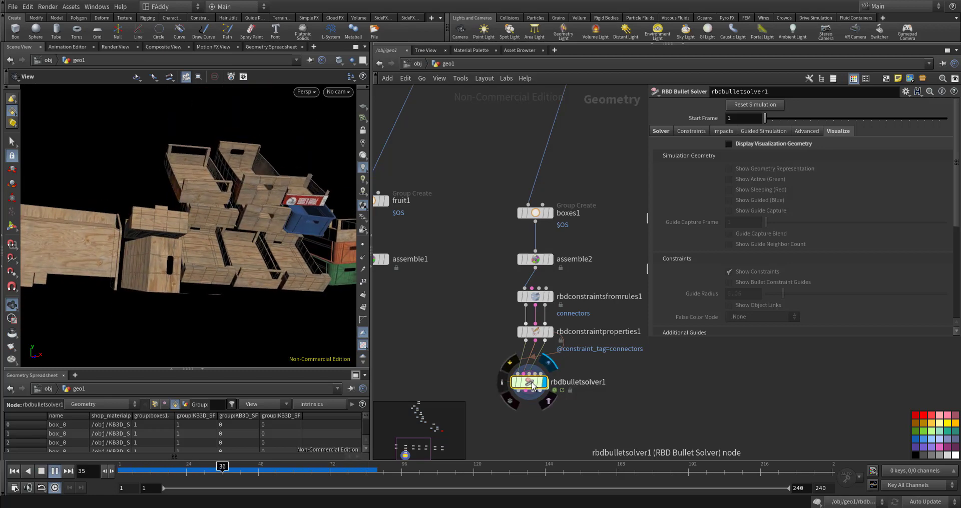
key(ctrl+Up)
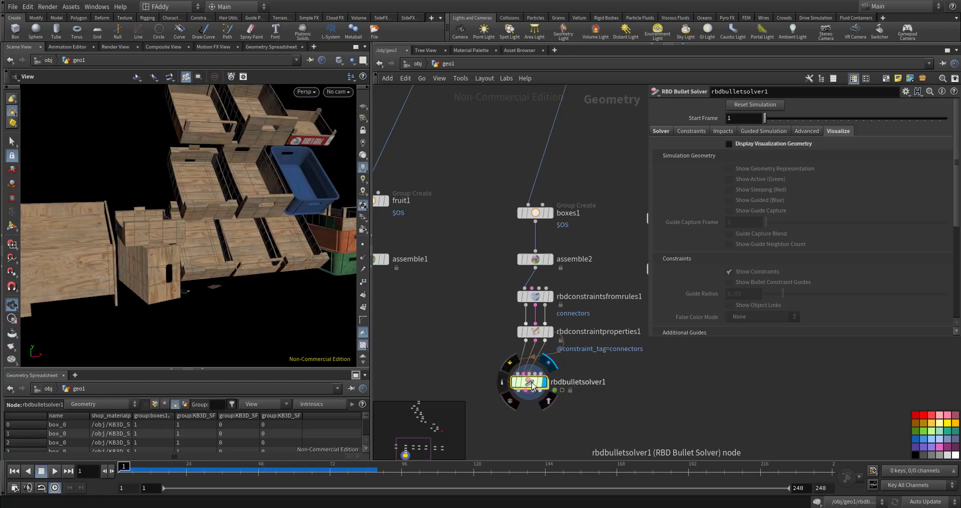
Select both RBD constraint nodes, replay the collapse, then delete the two nodes
drag(501, 283, 551, 341)
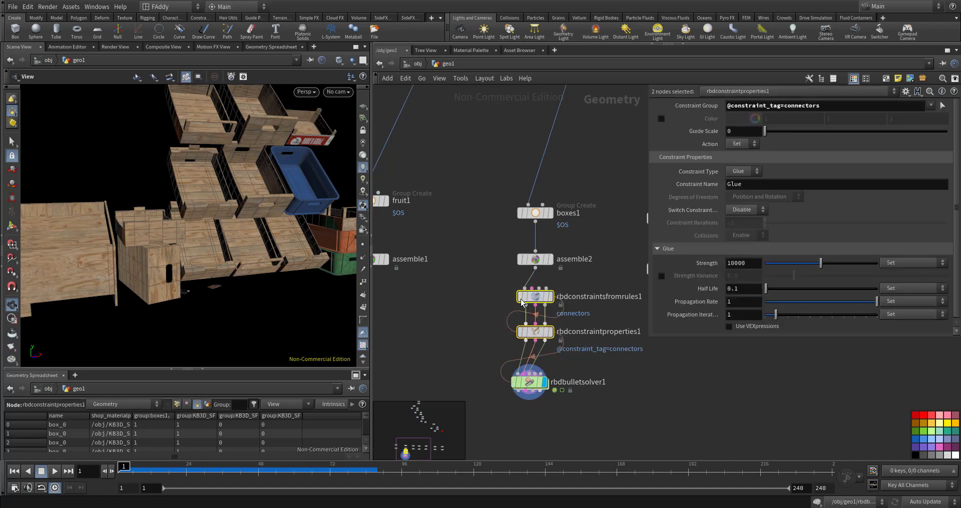
key(Up)
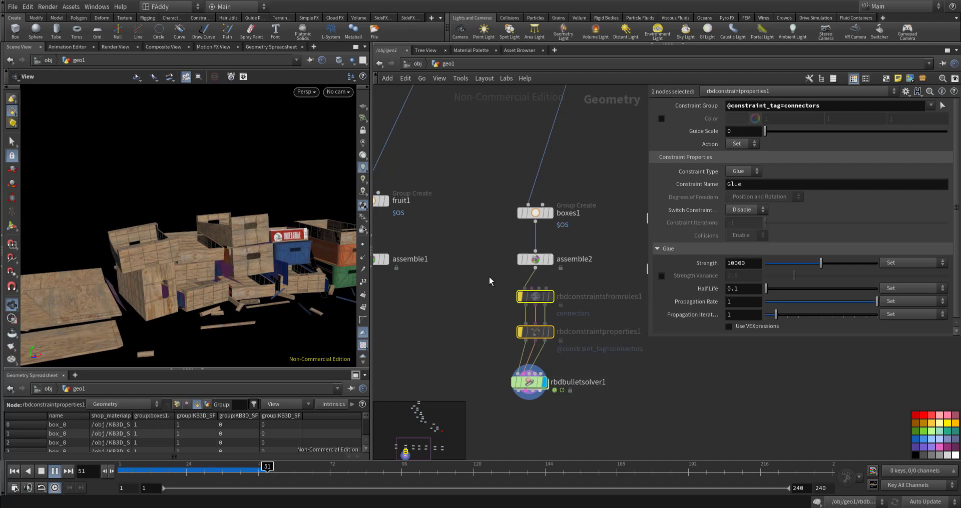
key(ctrl+Up)
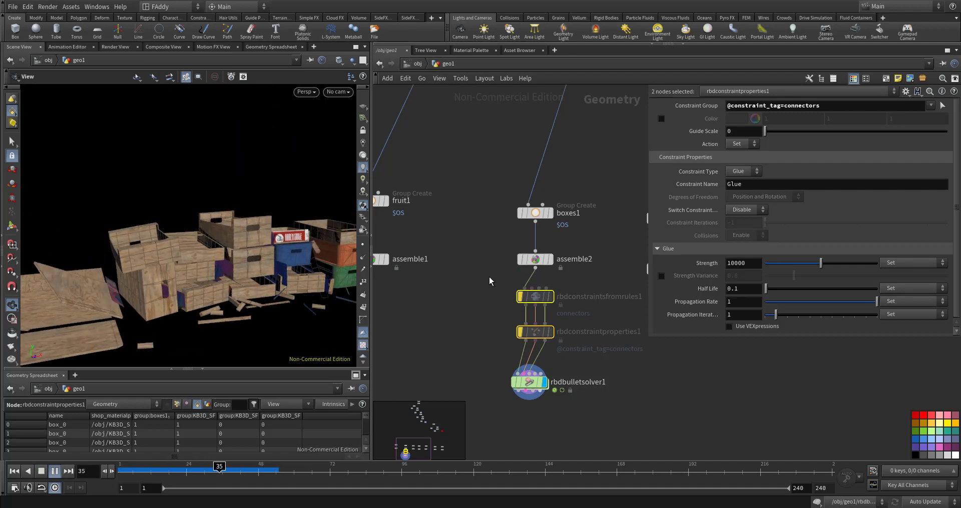
key(ctrl+Up)
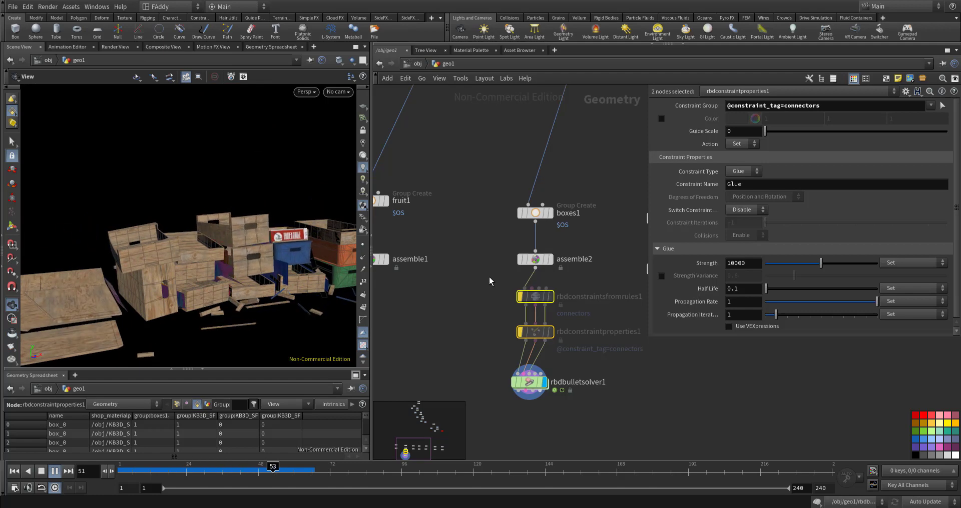
key(Up)
key(ctrl+Up)
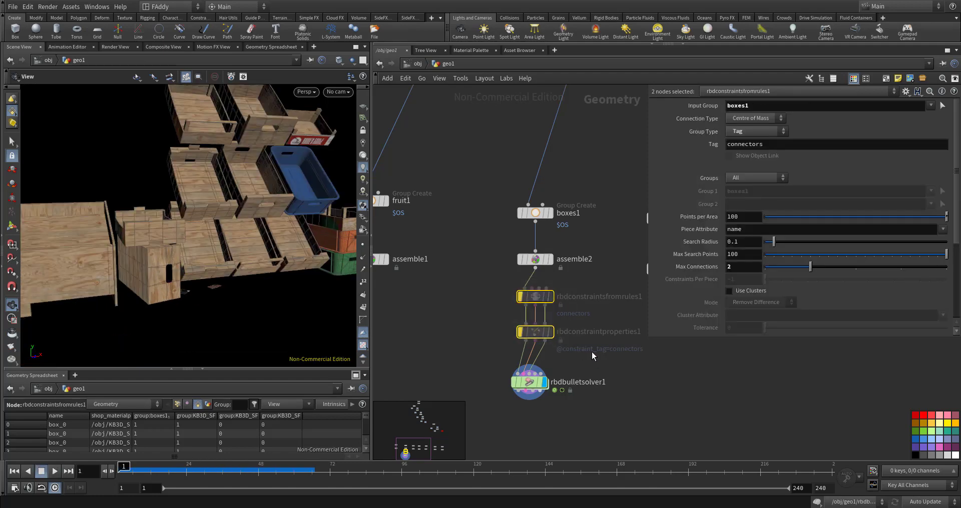
key(Delete)
mouse_move(551, 338)
middle_down()
mouse_move(508, 320)
mouse_move(433, 322)
middle_up()
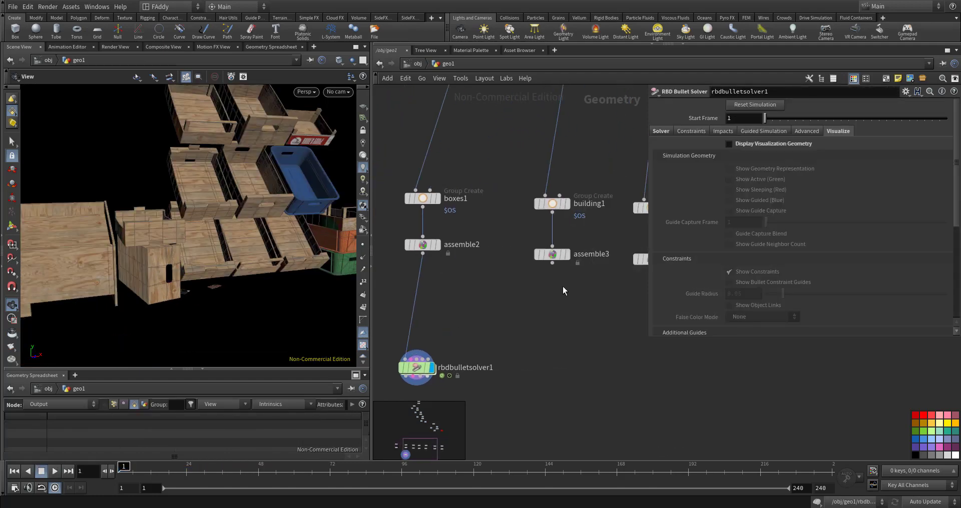
Display assemble3 and frame the whole building, including its roof
click(552, 254)
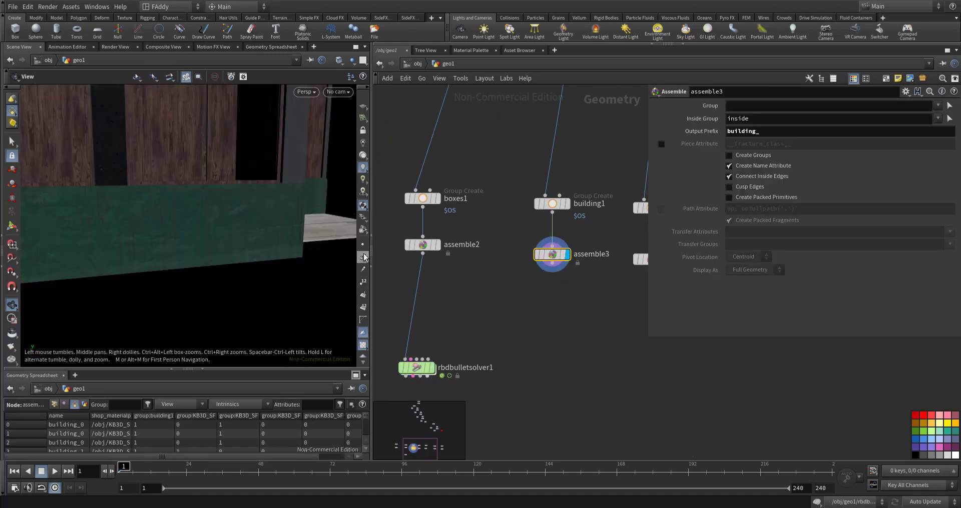
right_drag(230, 217, 218, 267)
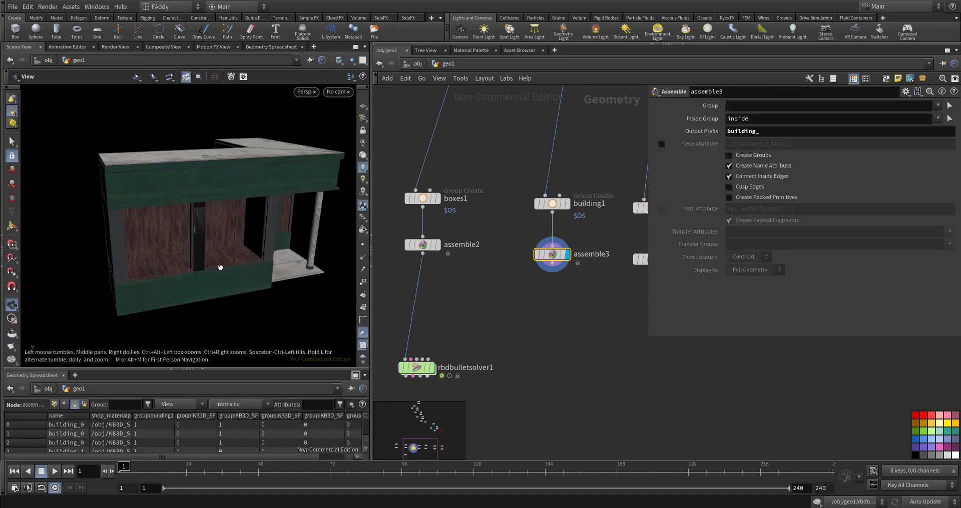
drag(219, 267, 235, 305)
Add a red Null node below assemble3 and start renaming it
key(Tab)
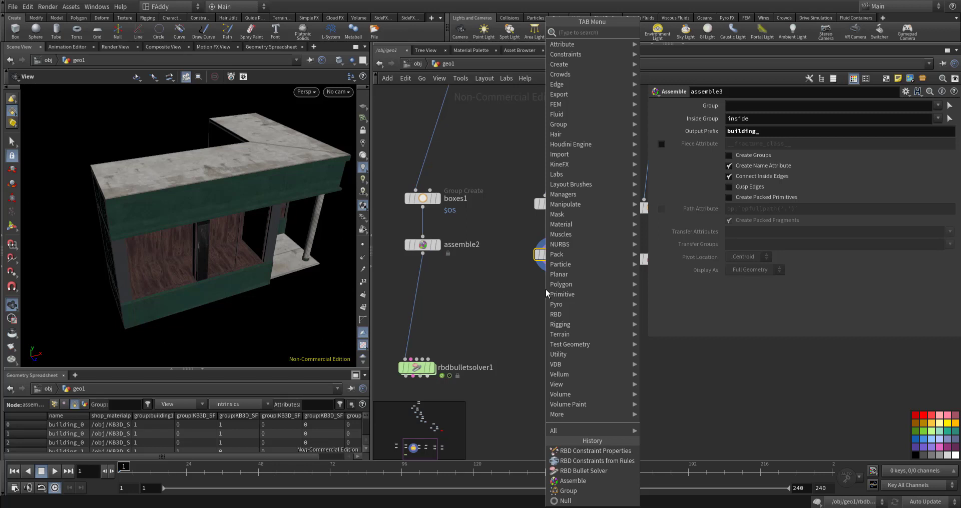
click(567, 248)
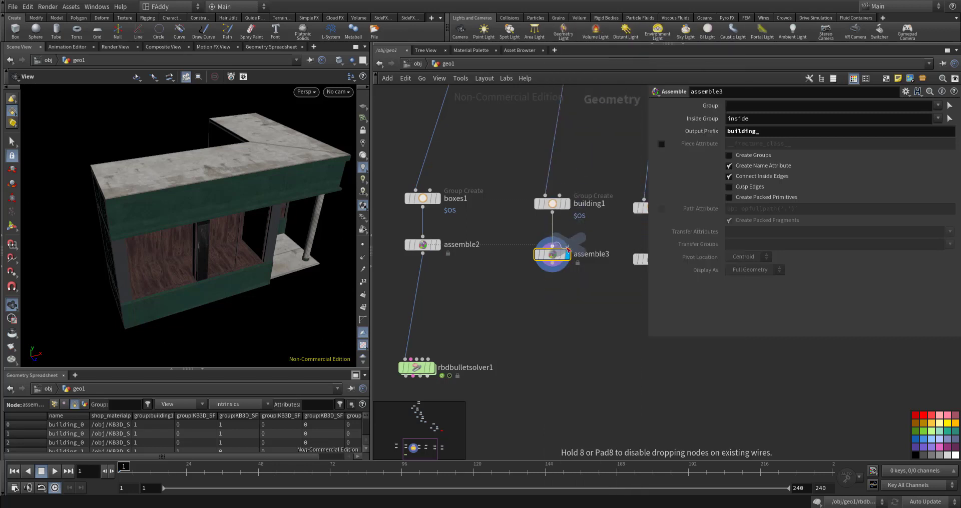
click(568, 248)
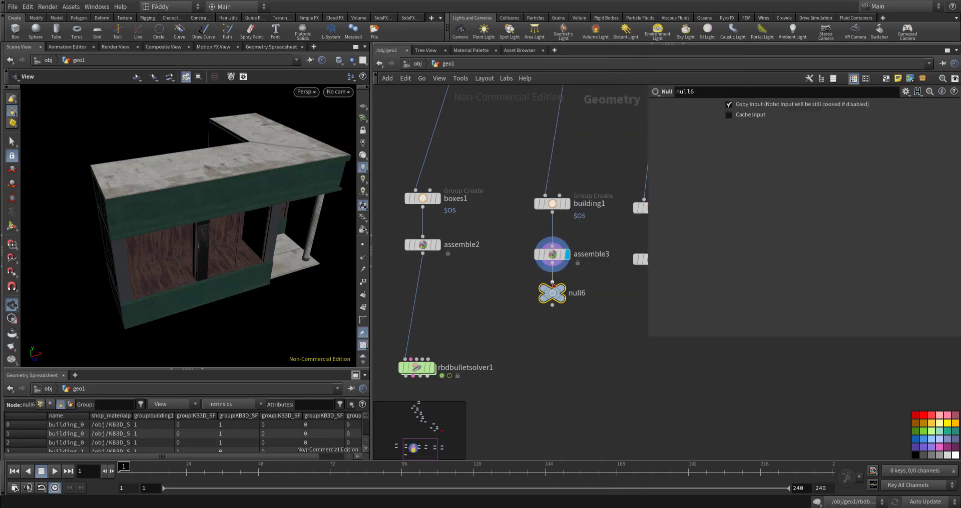
click(913, 416)
double_click(577, 293)
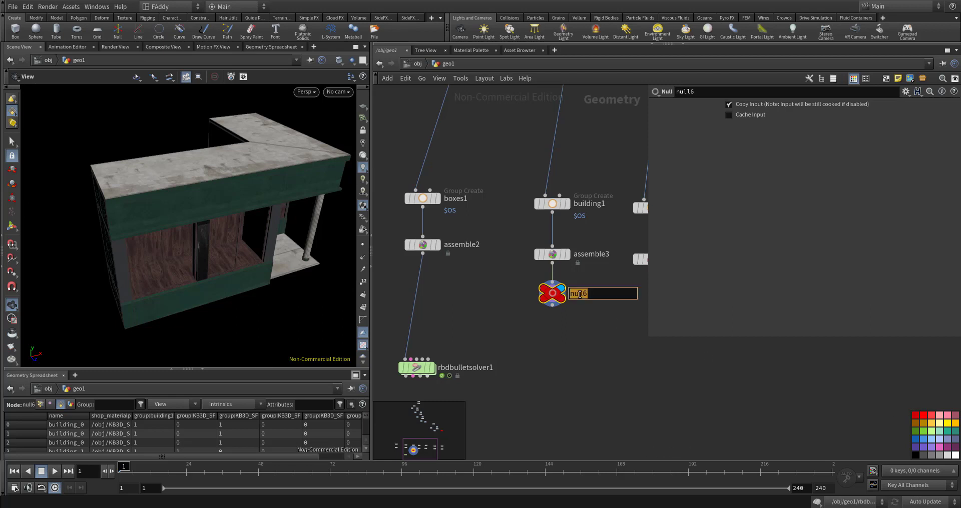
Name the Null 'static' and display the glass branch's assemble4 node
text(stati)
text(c)
key(Return)
middle_drag(614, 330, 559, 328)
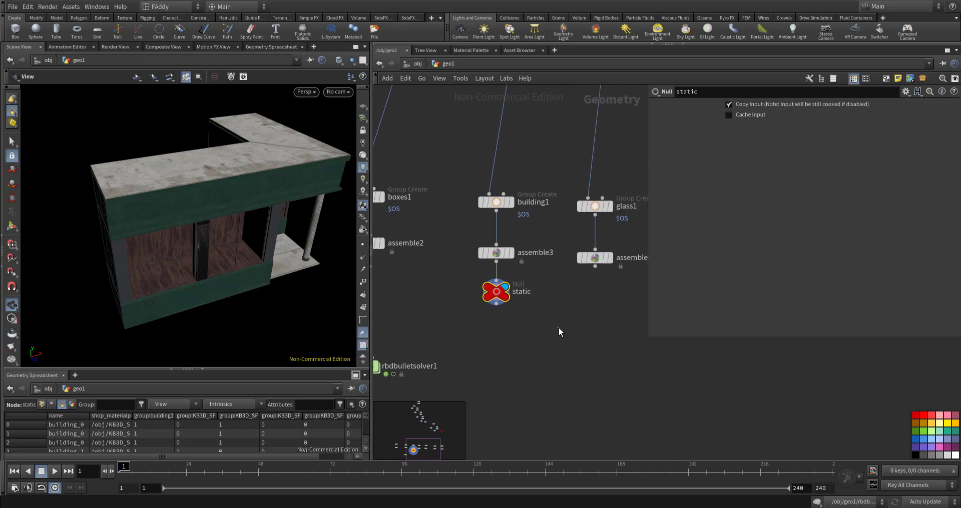
click(610, 258)
click(594, 258)
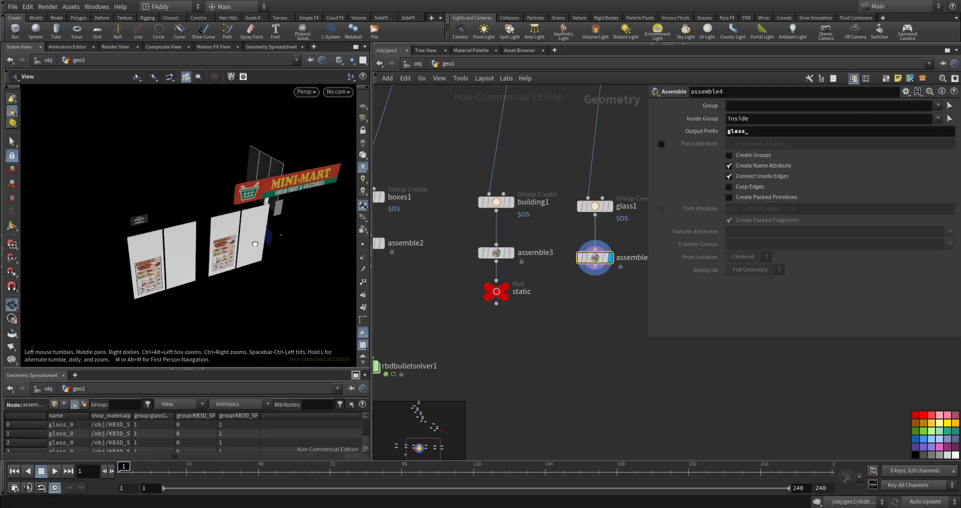
Select the two middle glass door panels of the storefront in the viewport
drag(244, 233, 255, 231)
key(s)
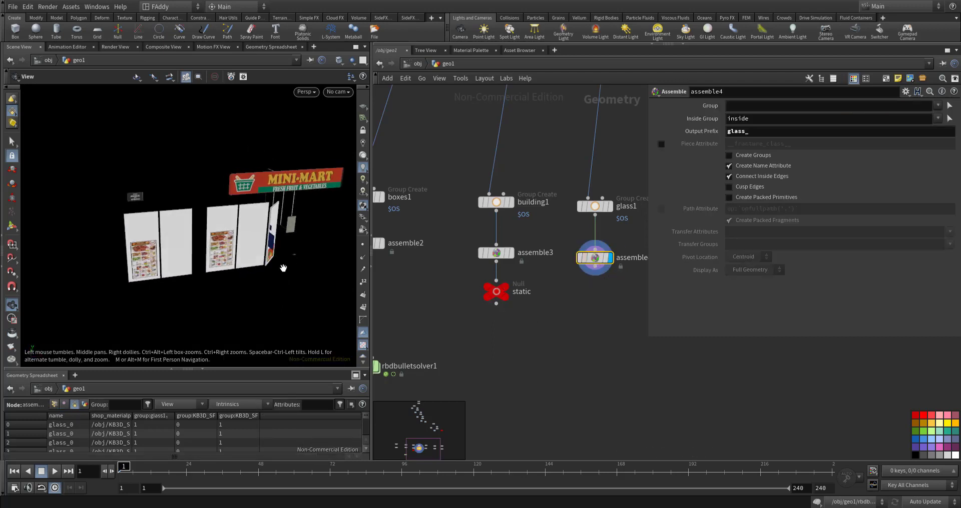
key(9)
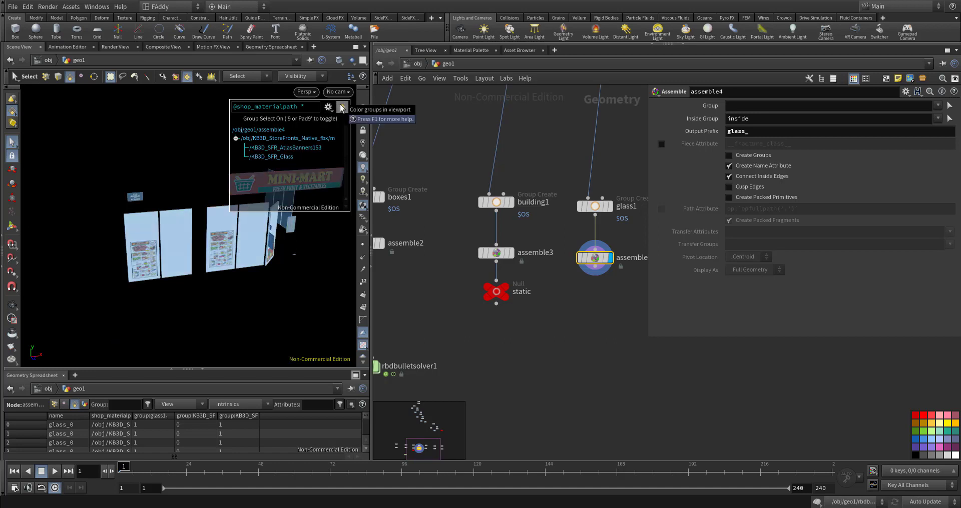
key(9)
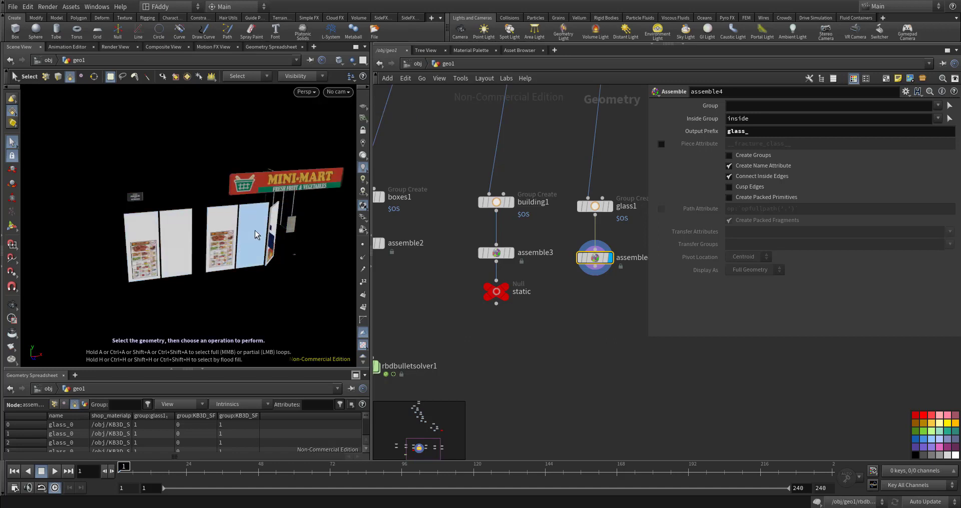
key(Escape)
mouse_move(237, 234)
mouse_down()
mouse_move(264, 322)
mouse_move(267, 279)
mouse_up()
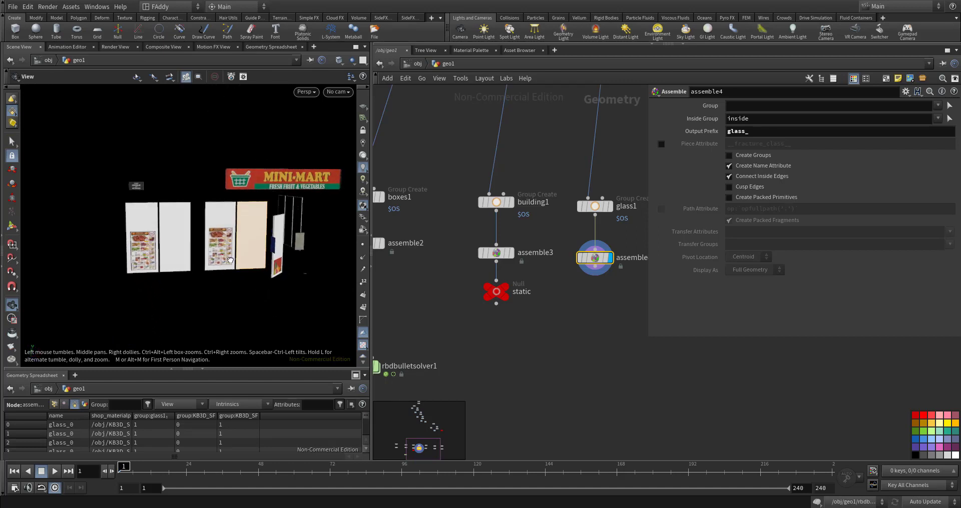
key(s)
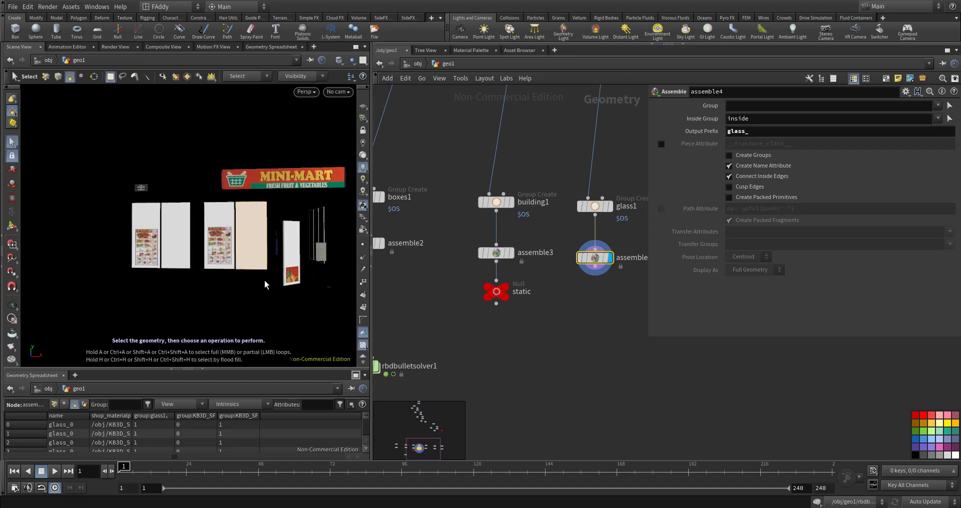
shift+click(216, 234)
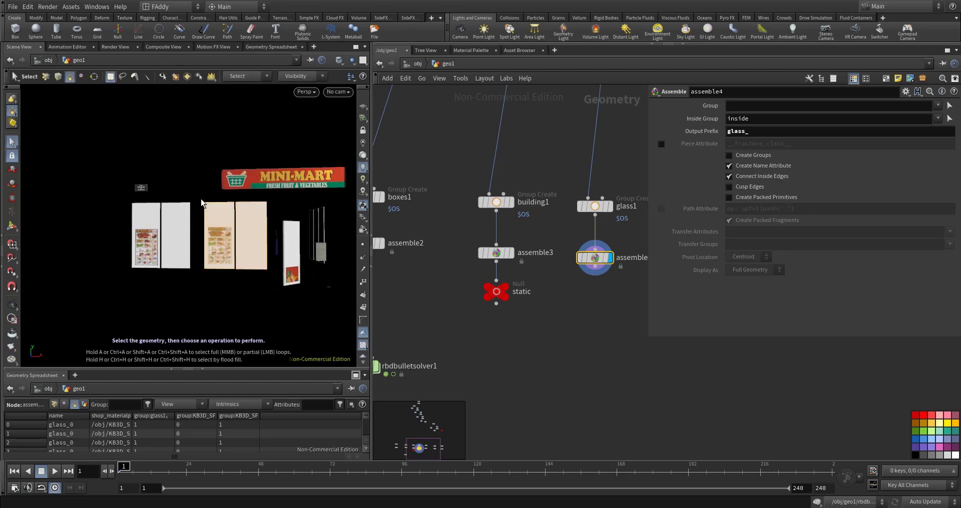
drag(201, 201, 272, 279)
key(Tab)
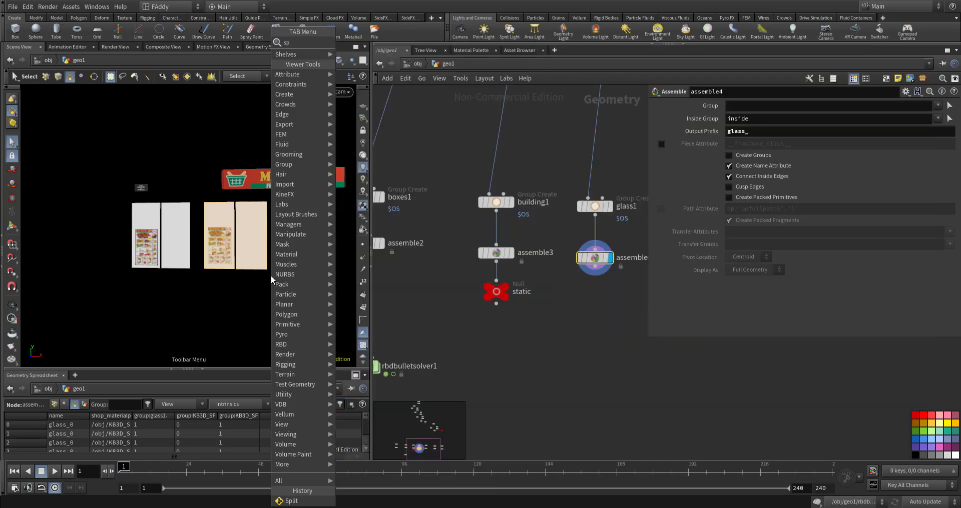
text(spl)
click(353, 43)
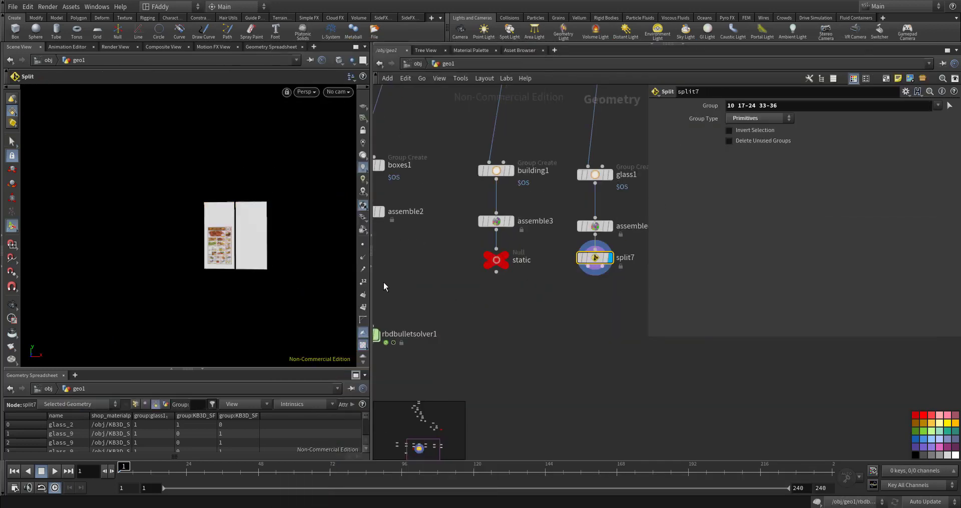
drag(261, 258, 317, 274)
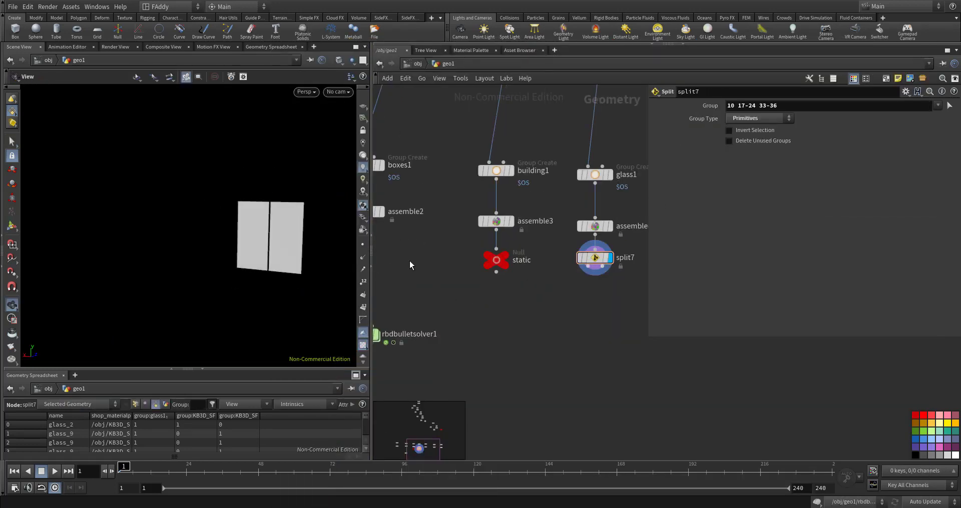
Add a red Null wired to split7's second output
key(Tab)
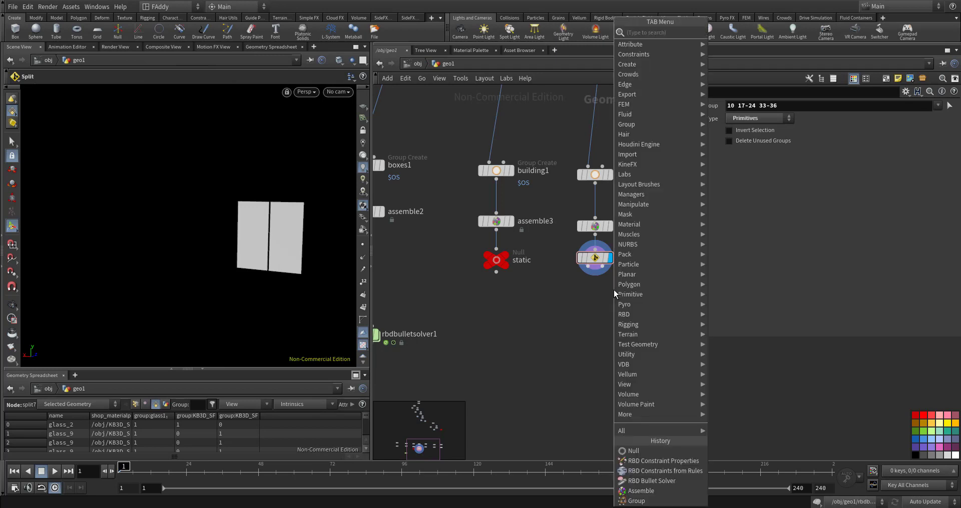
text(nu)
click(724, 32)
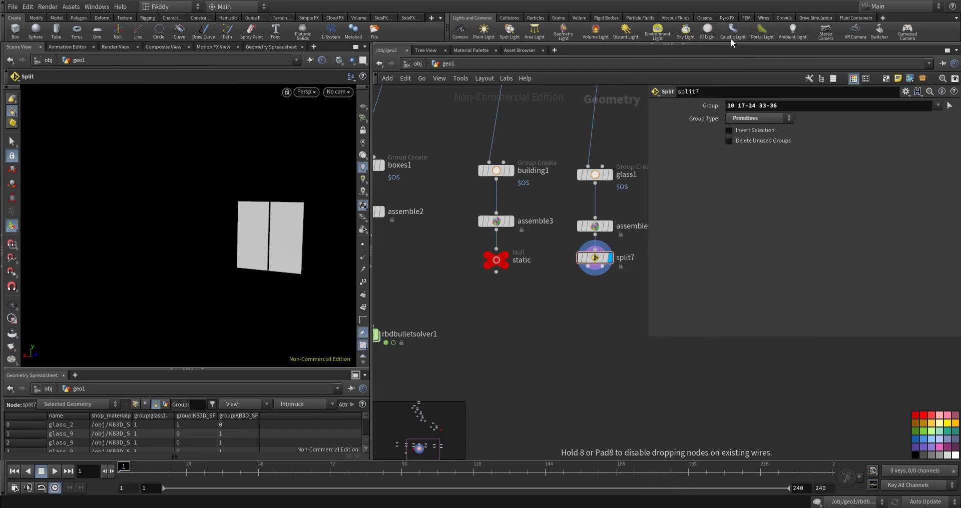
click(614, 302)
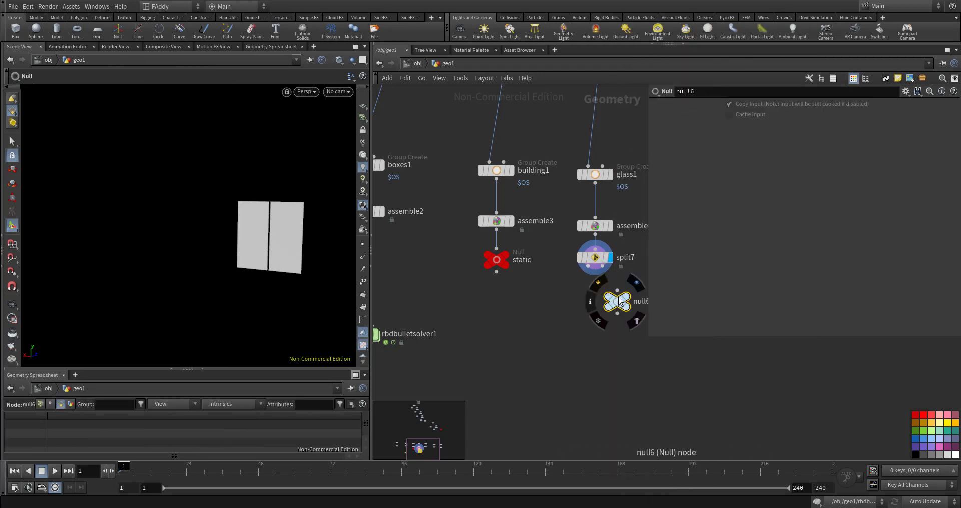
click(617, 290)
click(604, 272)
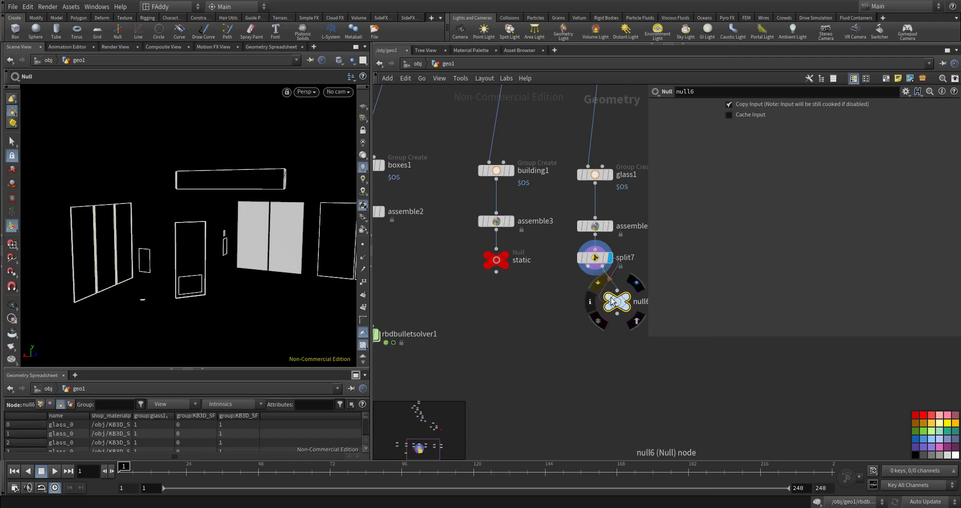
drag(617, 302, 625, 291)
click(916, 415)
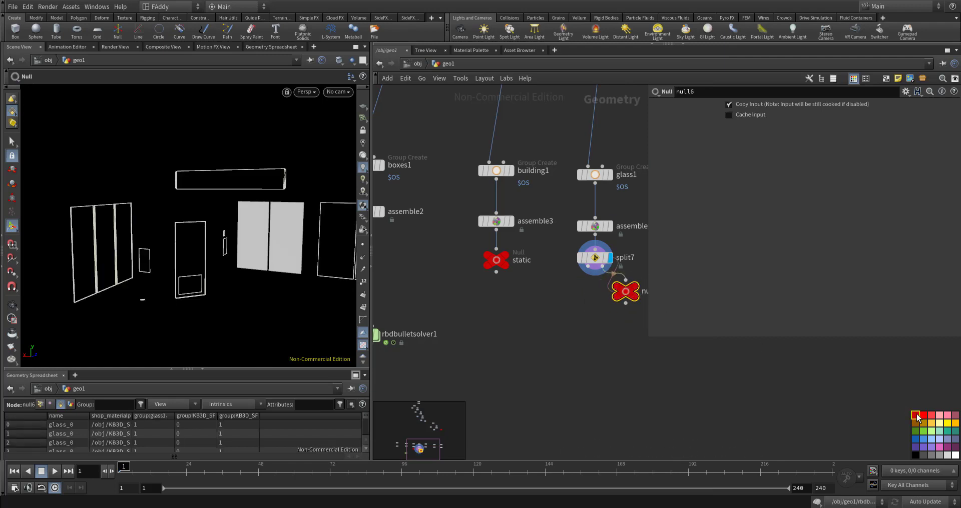
middle_drag(600, 341, 547, 343)
Compare the split7 and Null outputs, then start renaming the Null to static_Glass
double_click(575, 299)
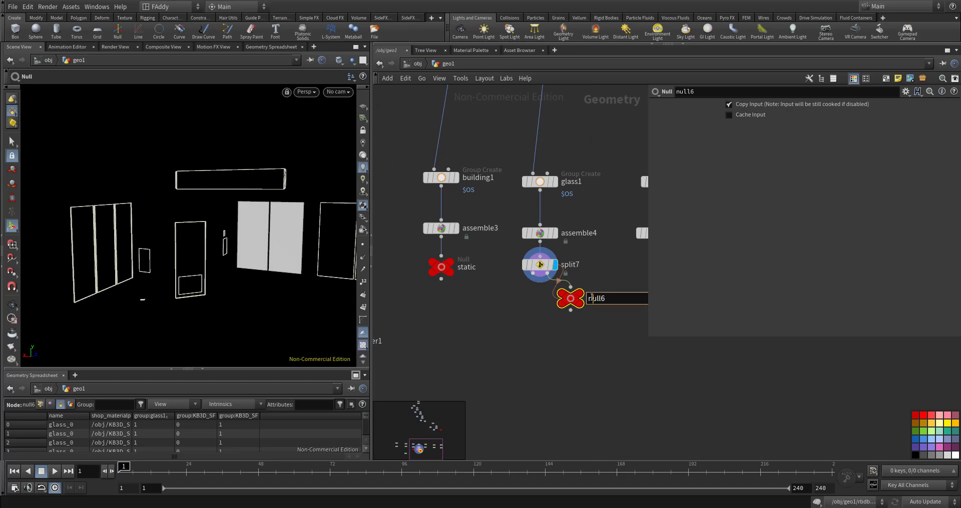
key(Return)
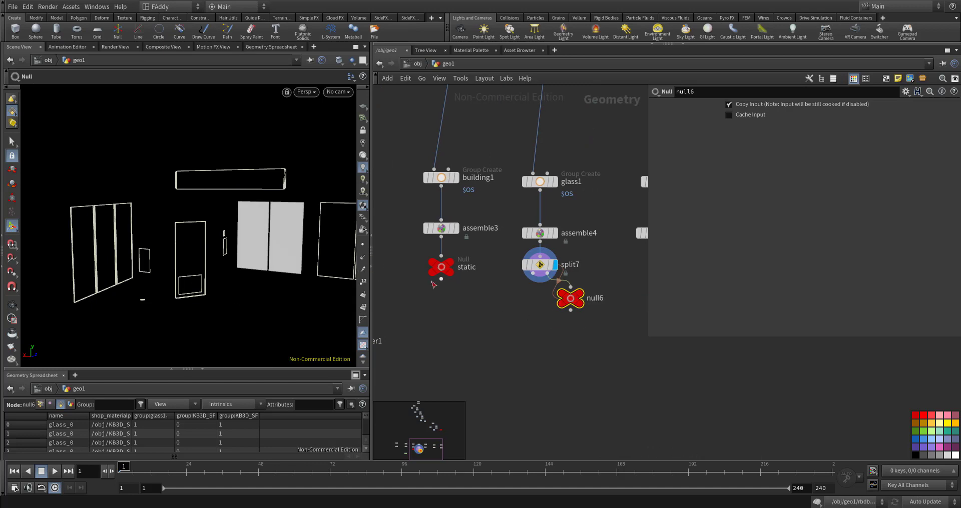
click(578, 298)
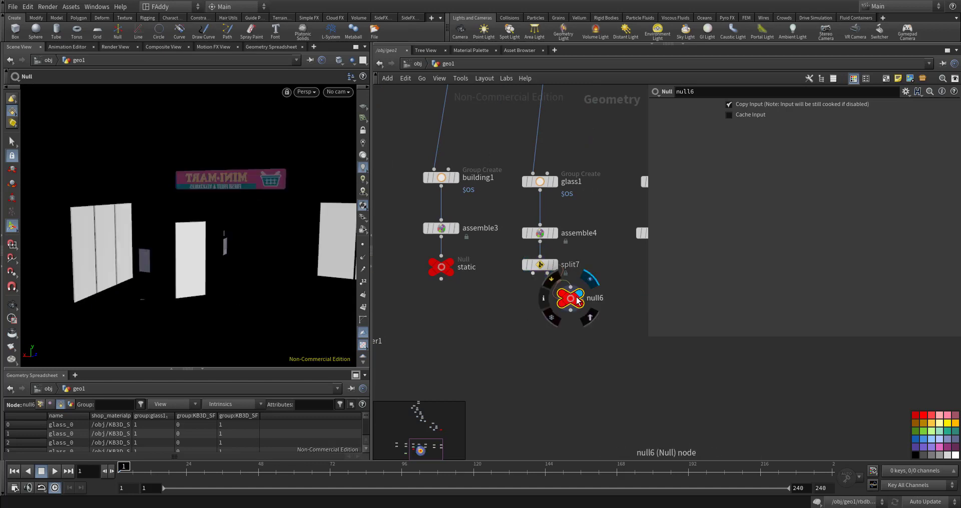
click(556, 266)
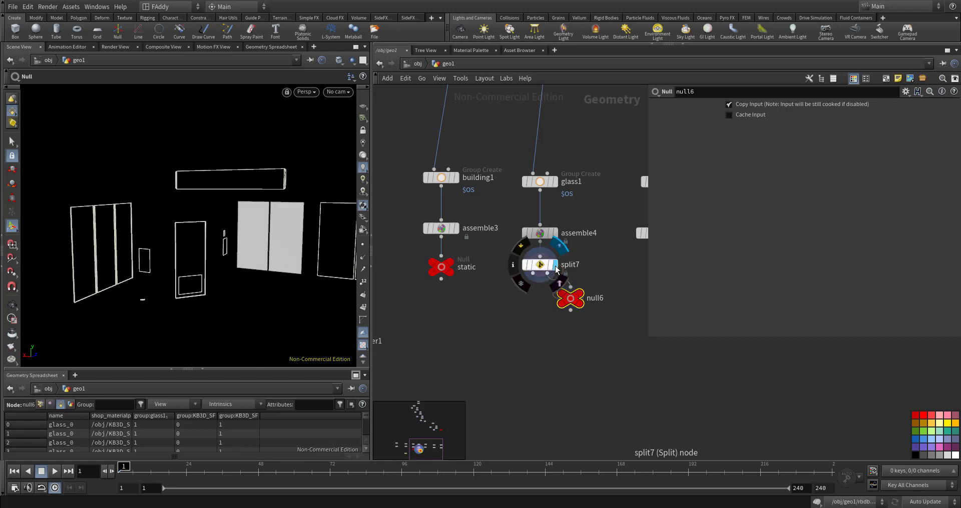
click(548, 266)
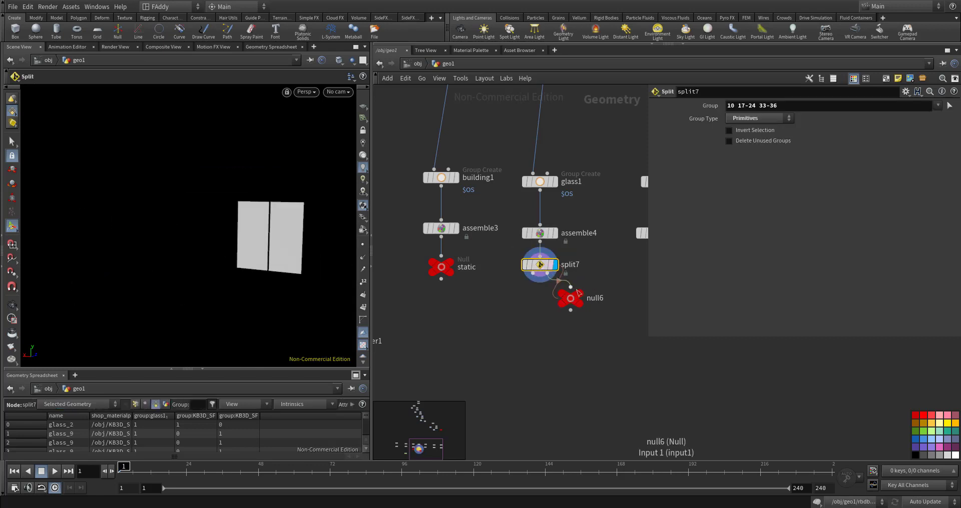
click(577, 294)
click(574, 300)
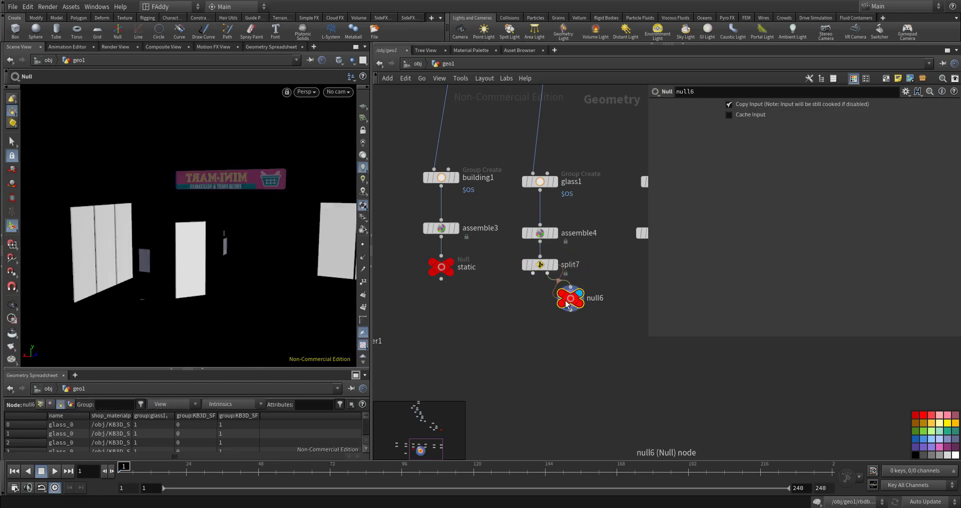
double_click(596, 299)
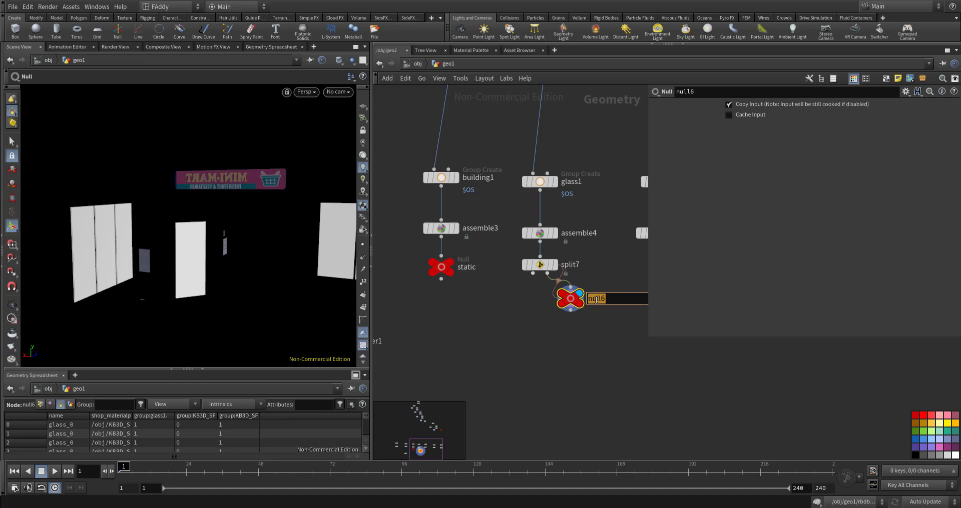
text(static_Glass)
Confirm the name static_Glass and add an RBD Material Fracture node below split7
click(480, 330)
middle_drag(512, 316, 526, 317)
key(Tab)
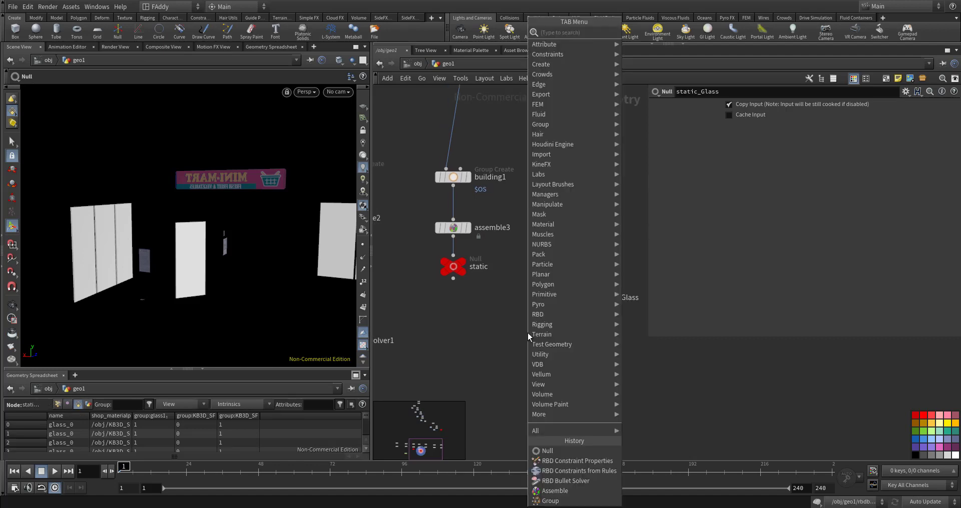
text(rbdm)
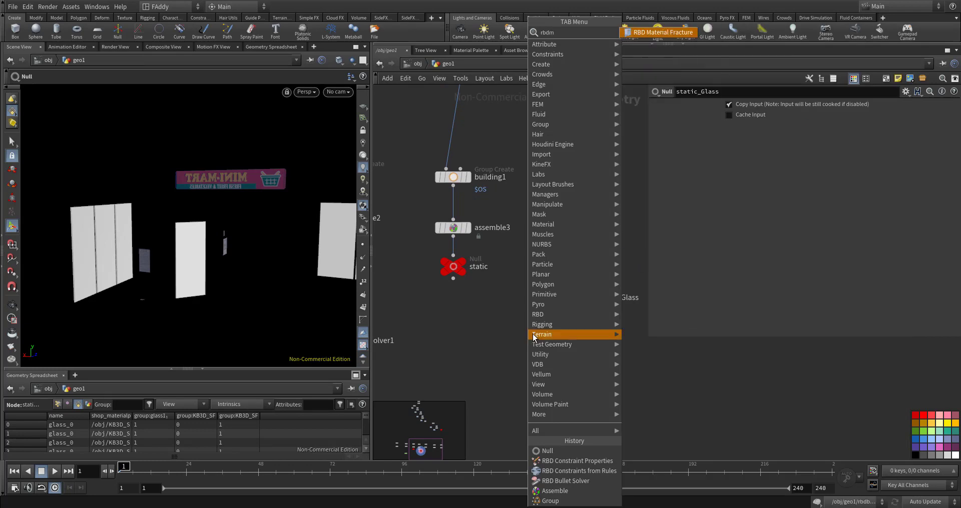
click(650, 33)
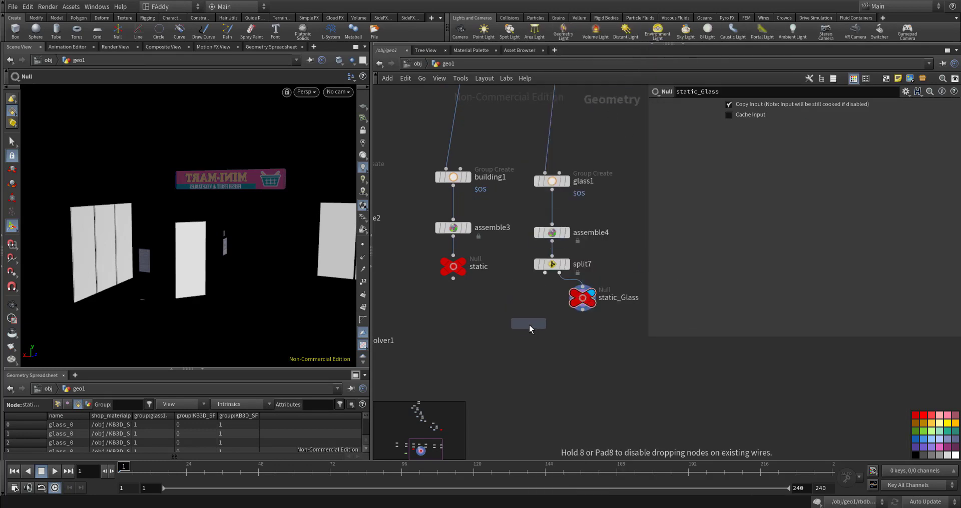
click(530, 326)
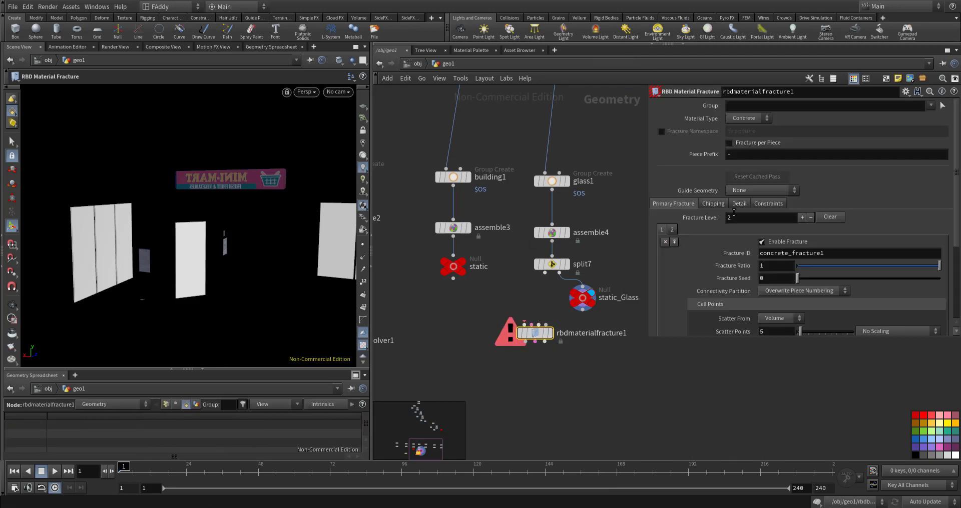
Set the fracture to Glass on split7's doors, with 2 scatter points and seed 2.67
click(750, 120)
click(744, 136)
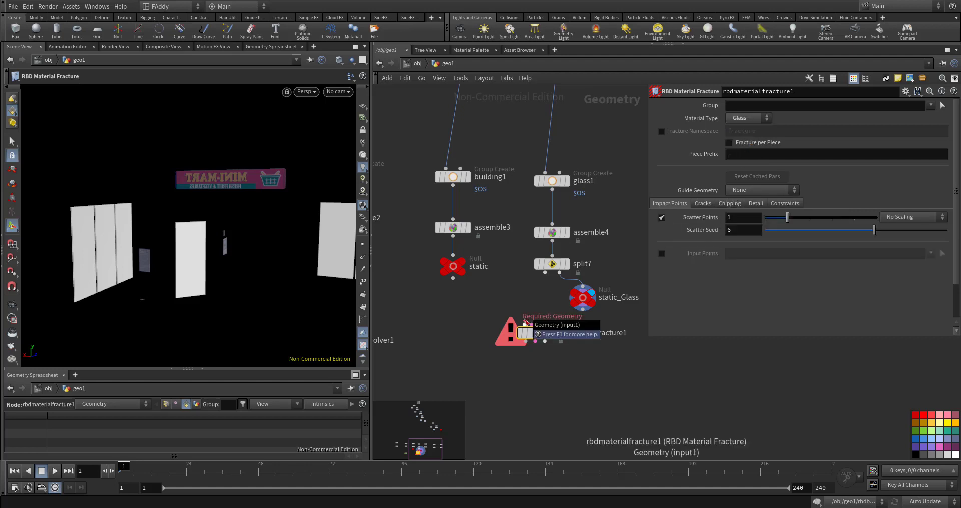
click(524, 322)
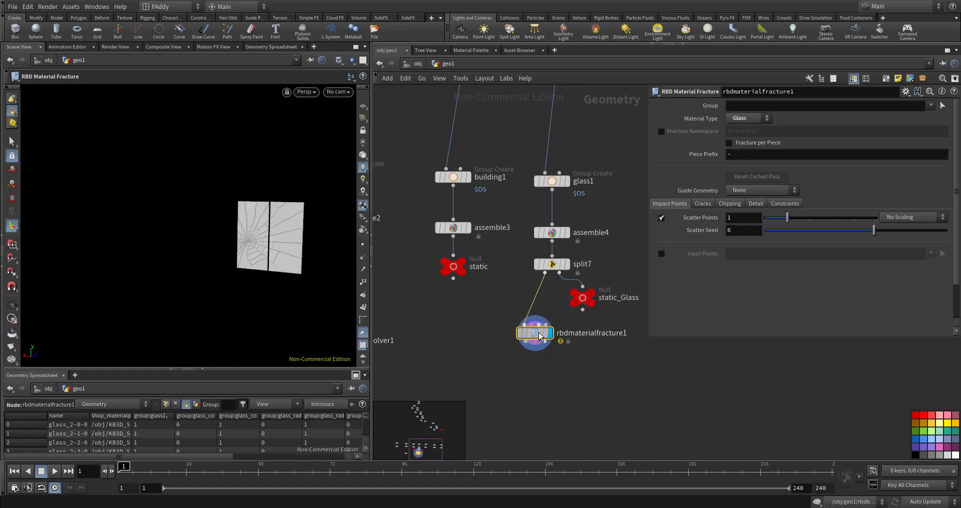
drag(540, 336, 549, 335)
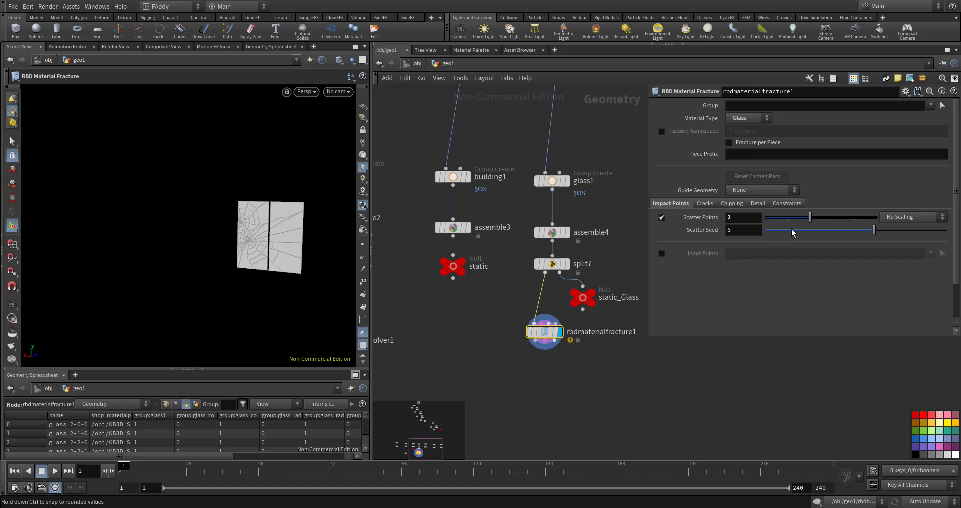
click(793, 231)
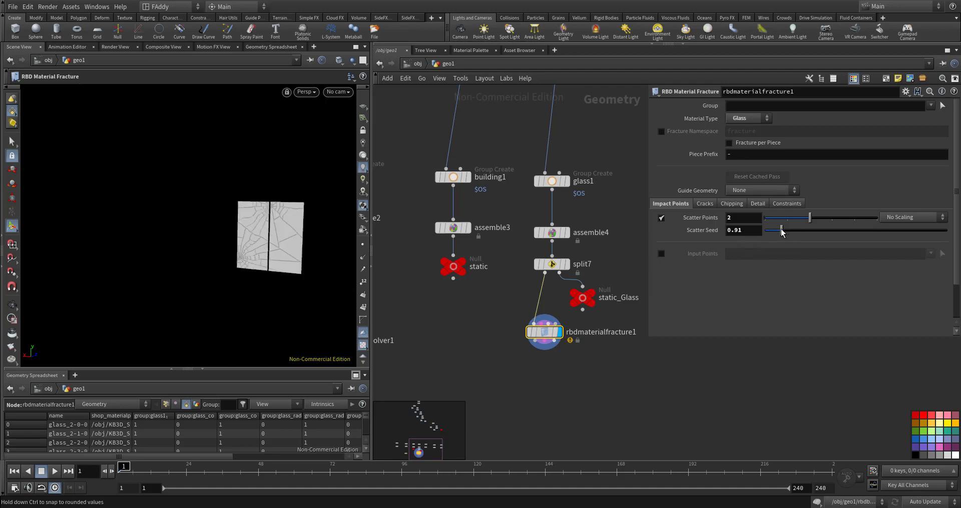
drag(782, 233, 781, 232)
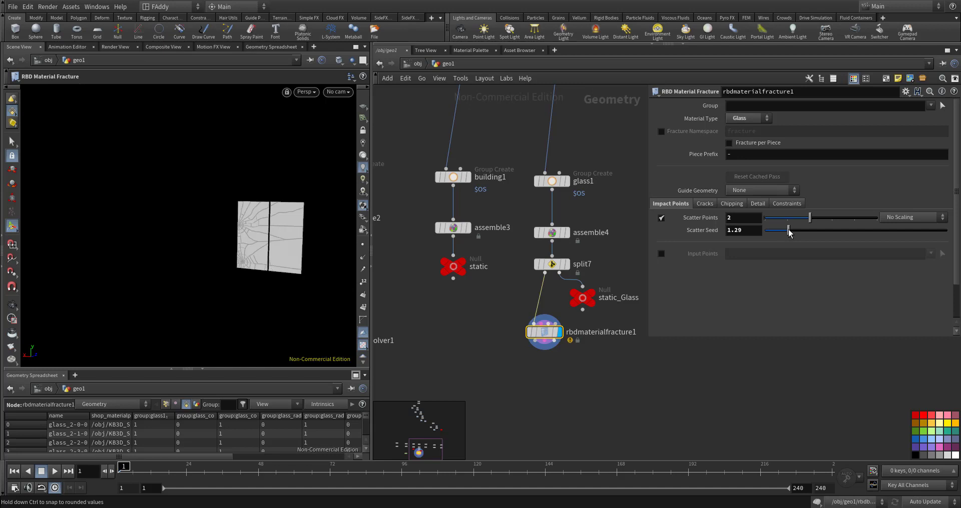
drag(796, 233, 815, 235)
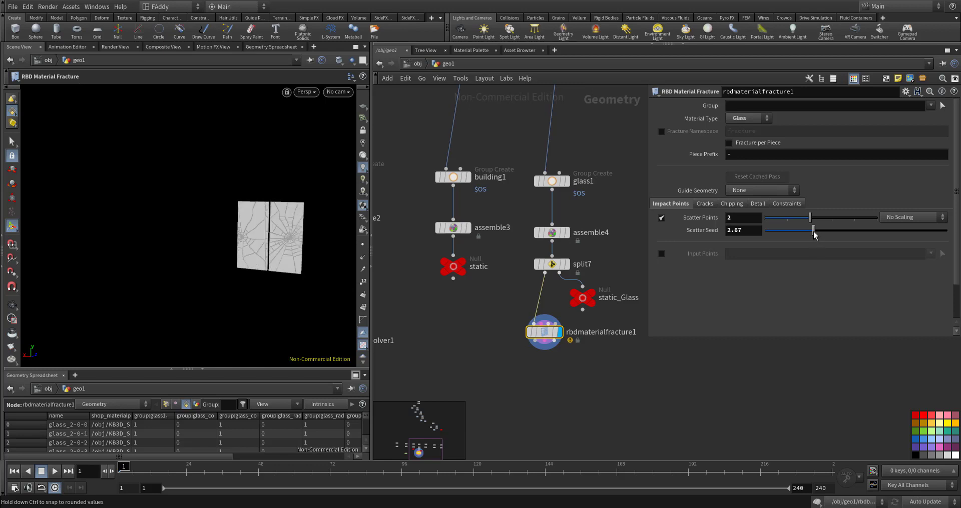
middle_drag(452, 339, 500, 314)
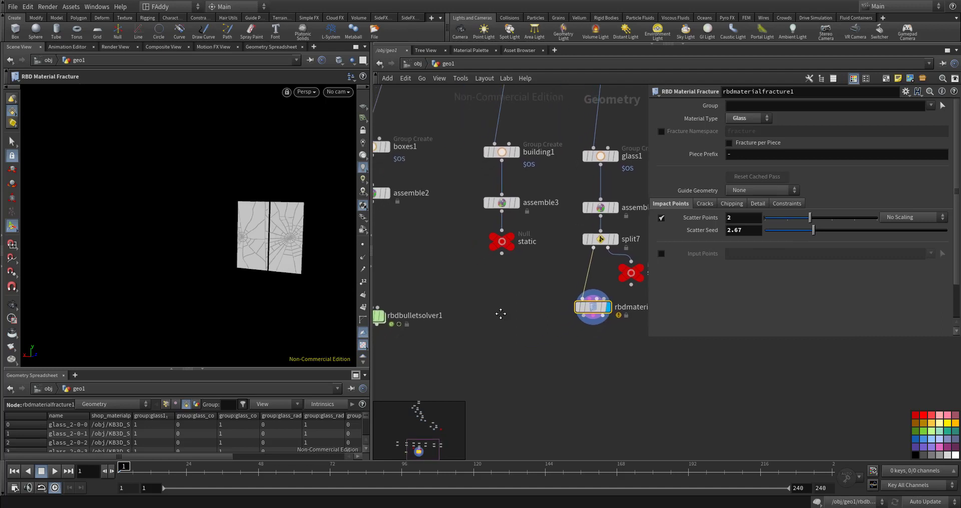
Move the material fracture node under split7 and display the street's assemble5 output
drag(574, 311, 606, 309)
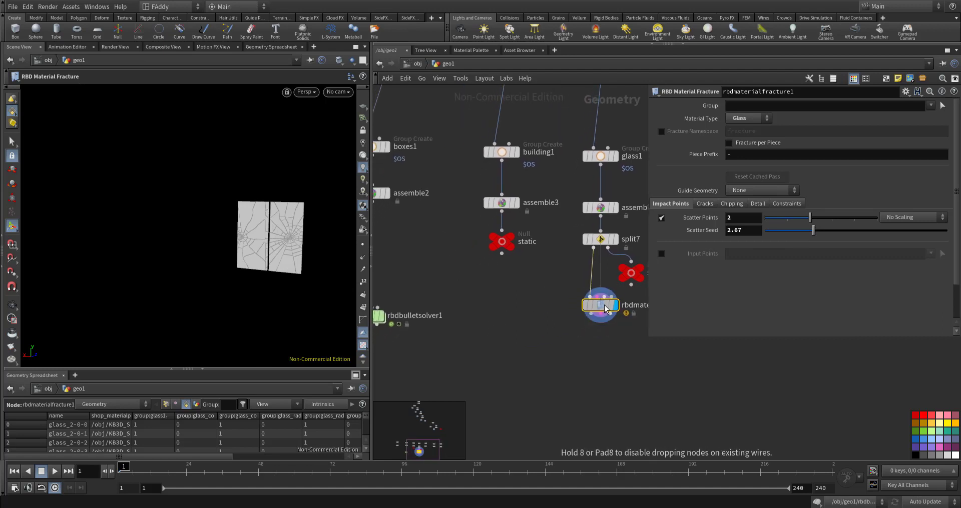
scroll(560, 343, right, 5)
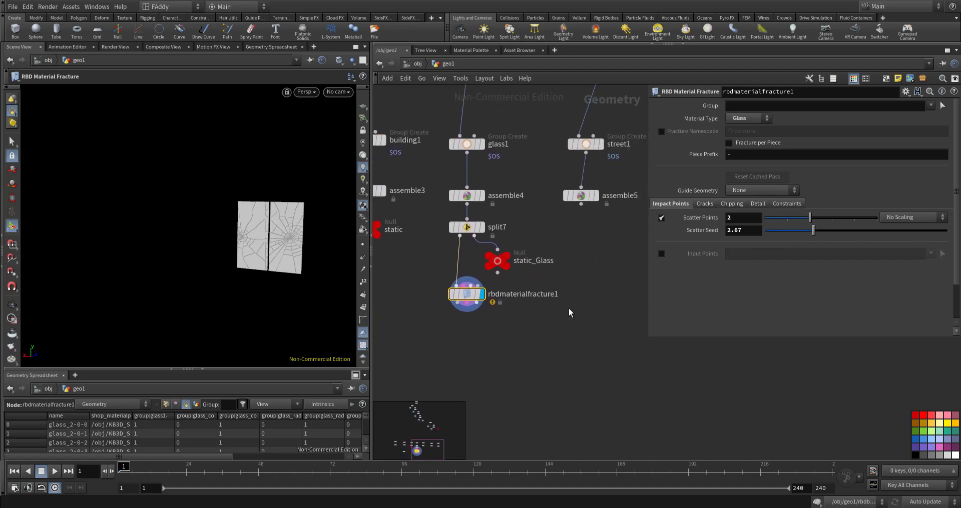
click(551, 210)
click(569, 210)
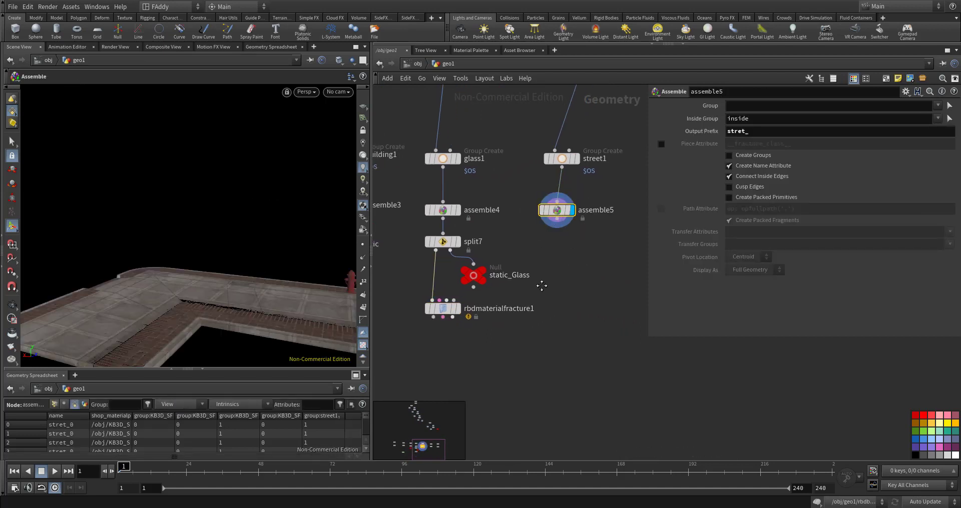
scroll(521, 280, left, 2)
Copy the static Null as static1 under assemble5 and display assemble6's frame rack
mouse_move(399, 246)
alt+mouse_down()
mouse_move(610, 263)
mouse_move(603, 223)
alt+mouse_up()
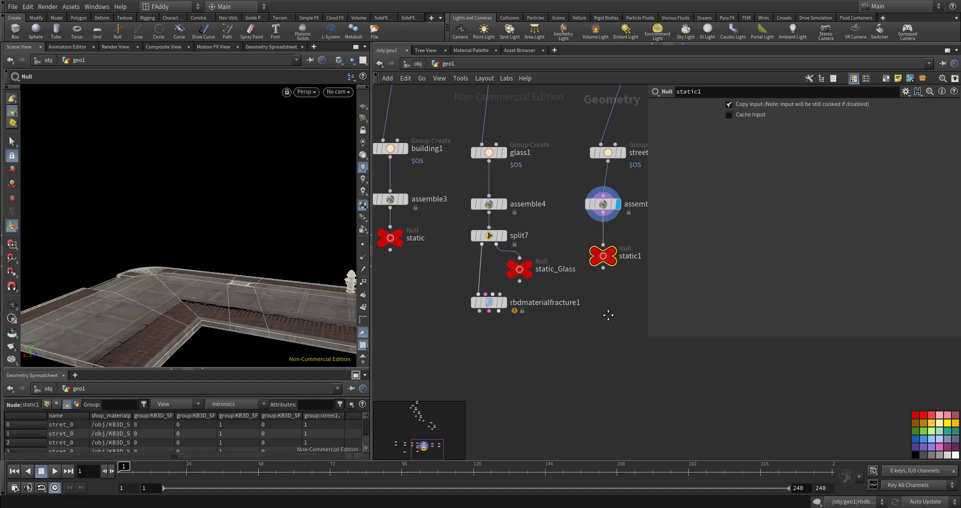
scroll(621, 245, right, 4)
scroll(590, 237, right, 4)
click(557, 215)
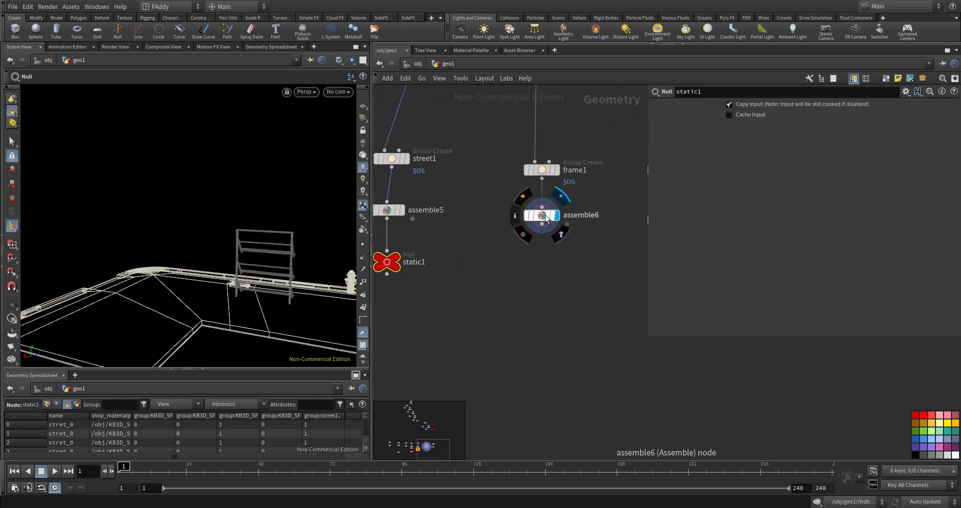
click(539, 217)
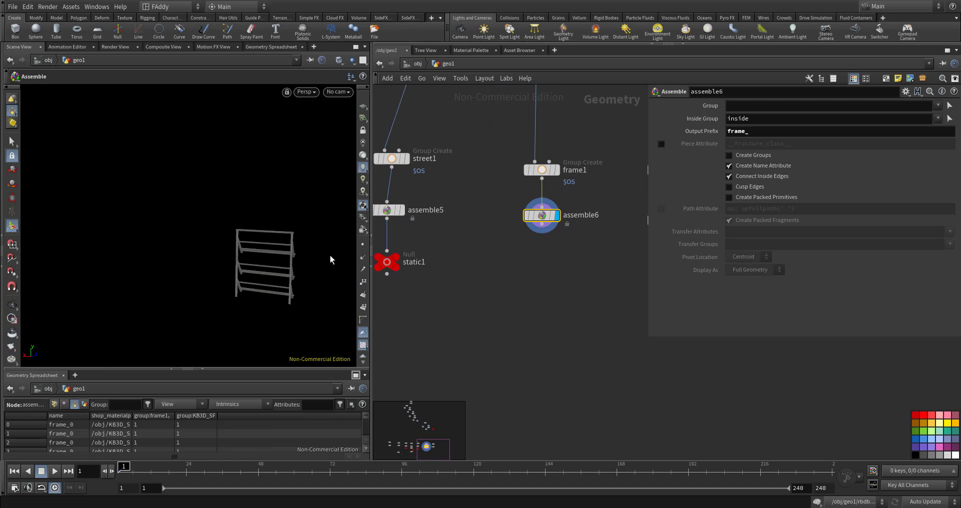
key(Escape)
drag(325, 255, 280, 250)
right_drag(281, 251, 243, 243)
mouse_move(243, 243)
mouse_down()
mouse_move(266, 240)
mouse_move(208, 253)
mouse_up()
middle_drag(208, 253, 229, 260)
drag(229, 260, 212, 247)
key(Return)
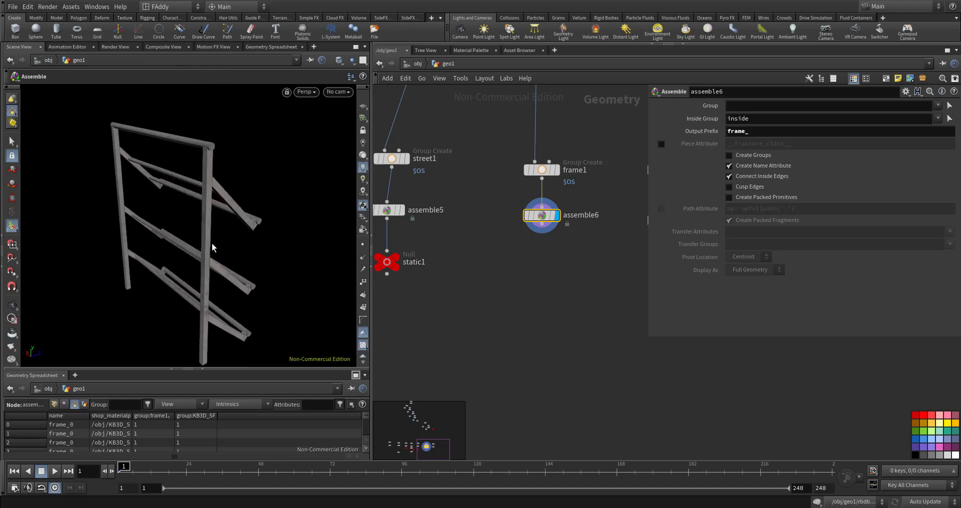
key(s)
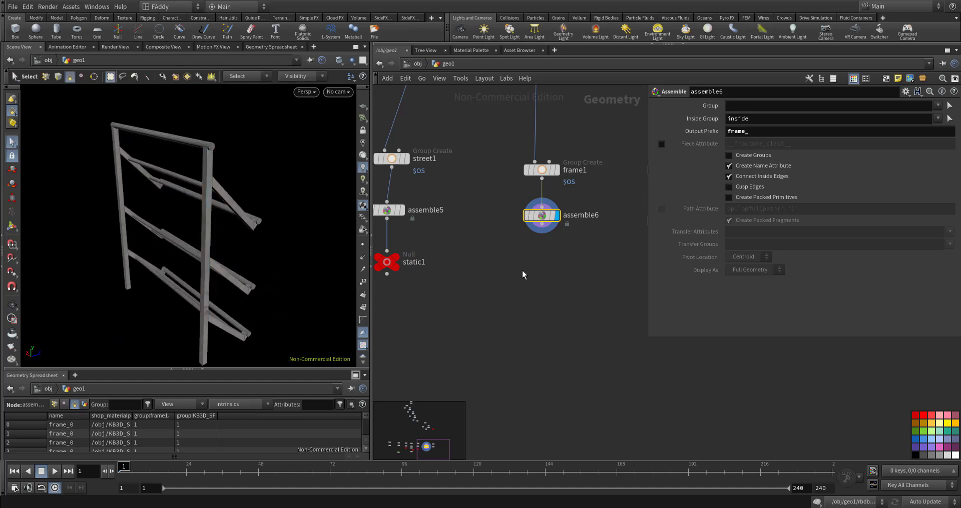
key(Tab)
text(conn)
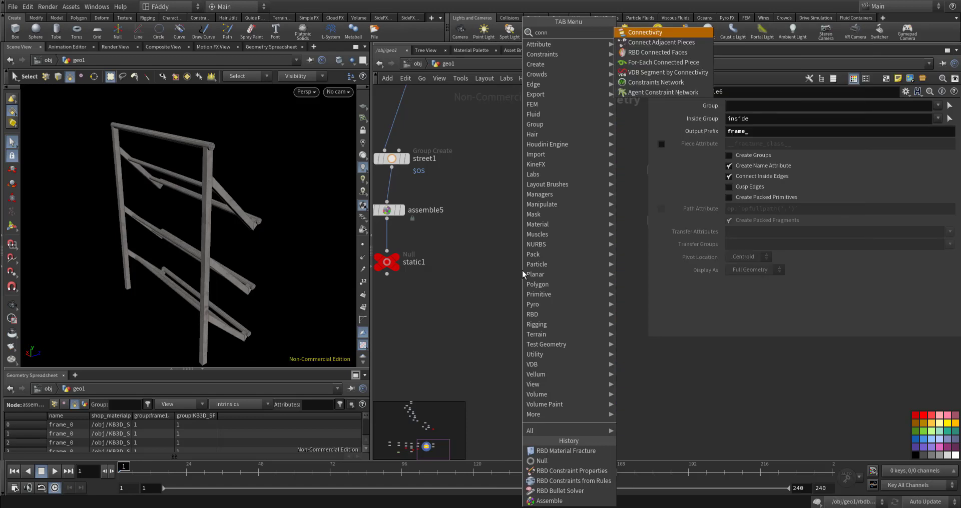
click(646, 32)
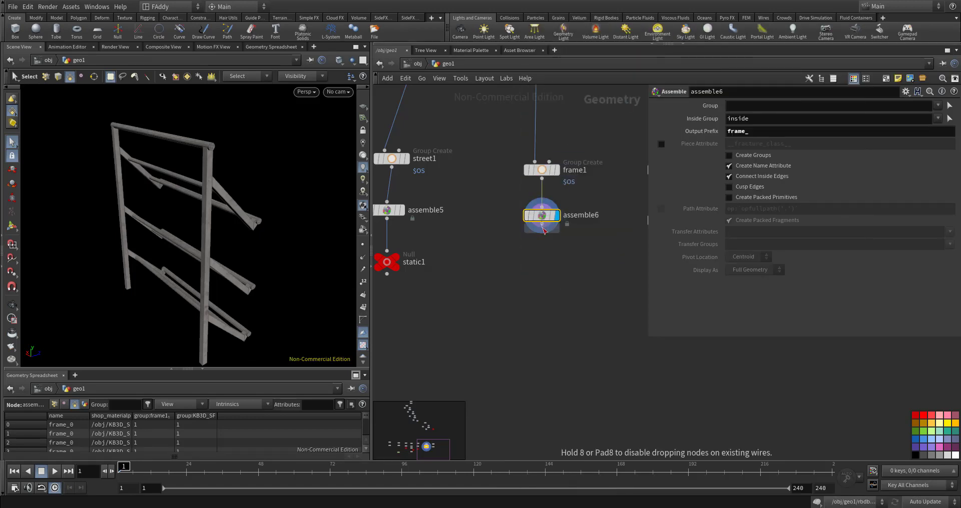
click(542, 250)
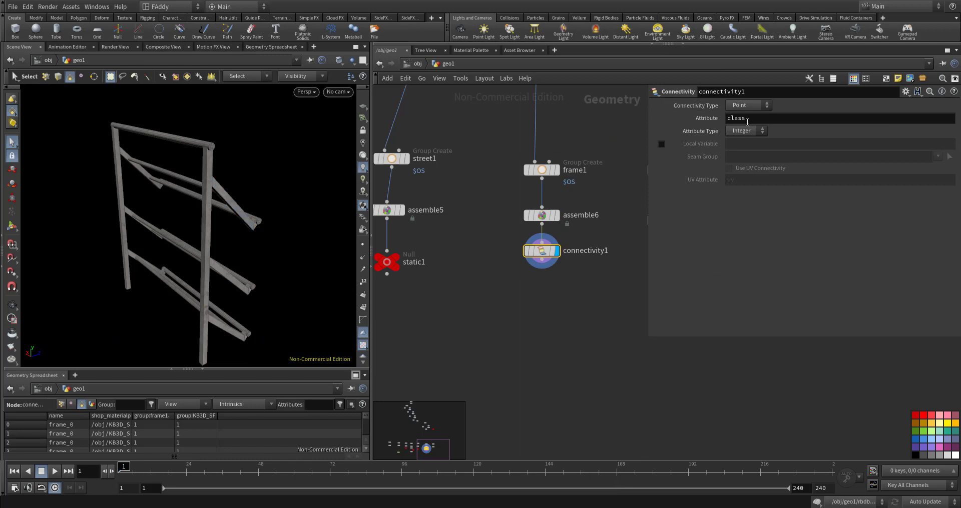
drag(747, 122, 709, 119)
text(ba)
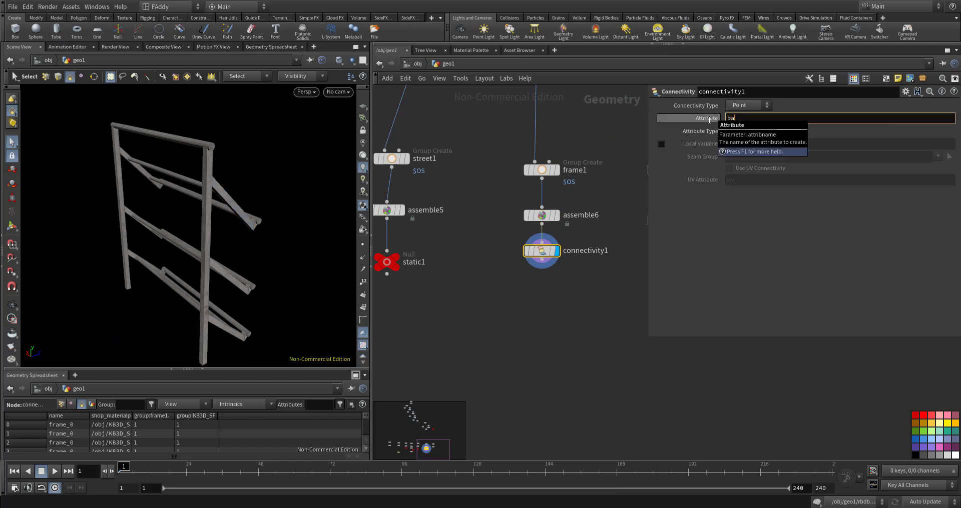
text(r)
key(Return)
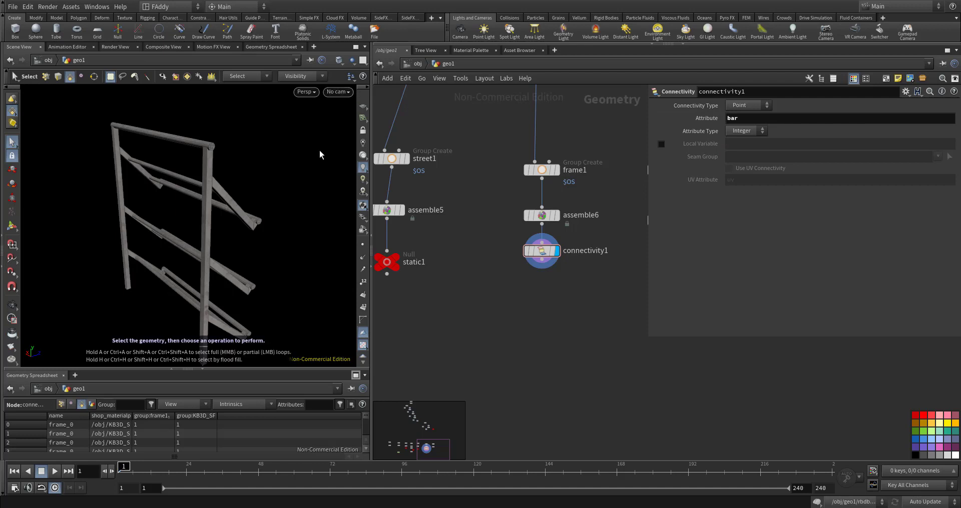
key(9)
click(328, 107)
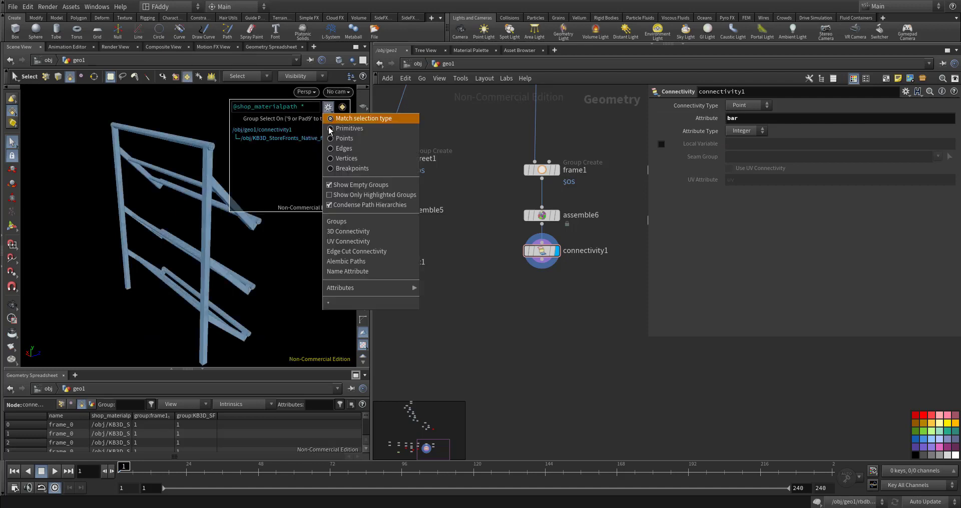
mouse_move(353, 287)
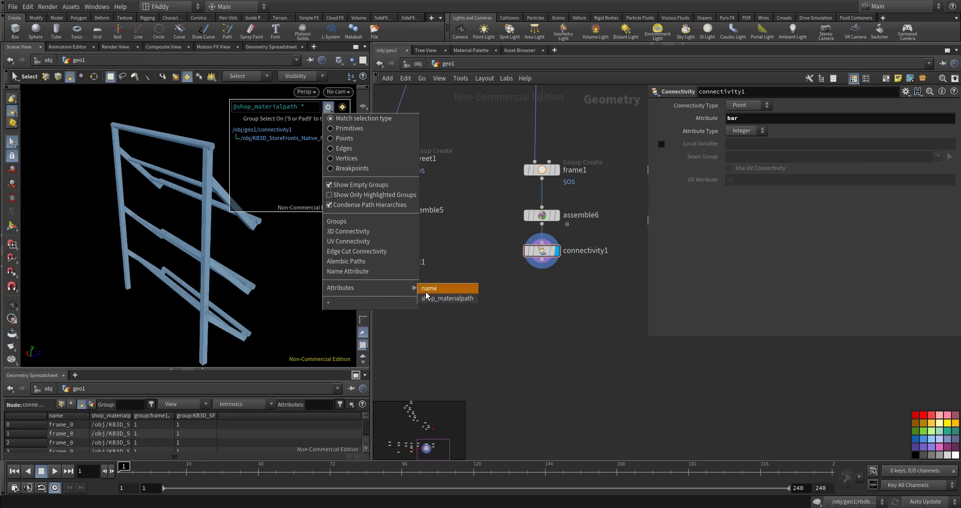
click(542, 323)
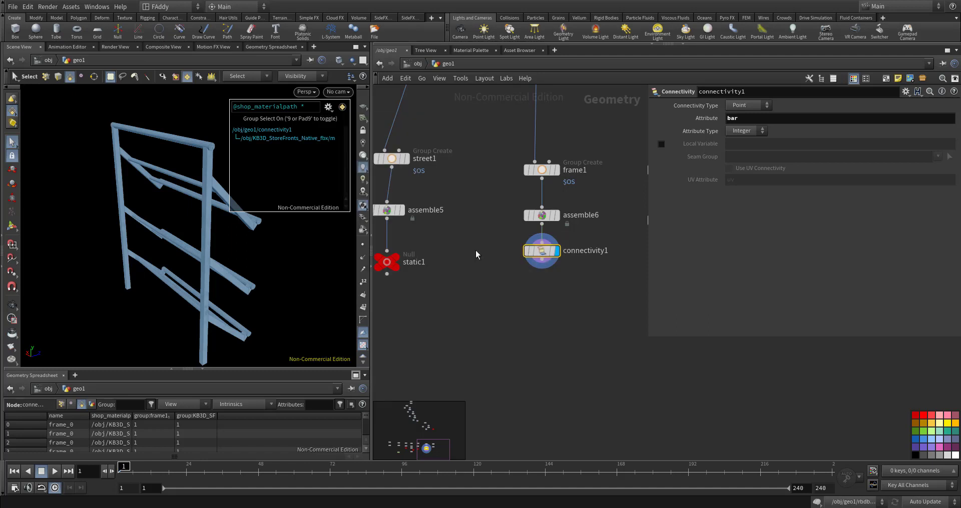
click(327, 106)
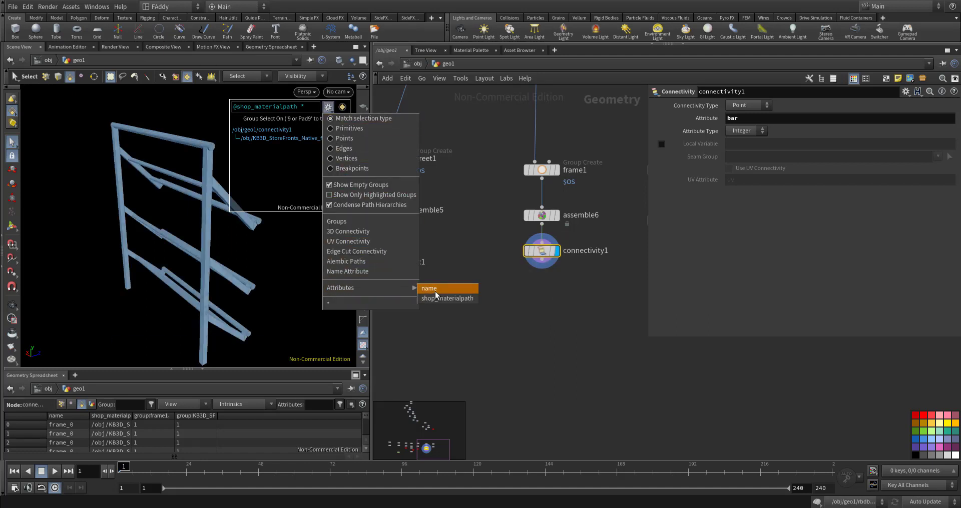
click(435, 290)
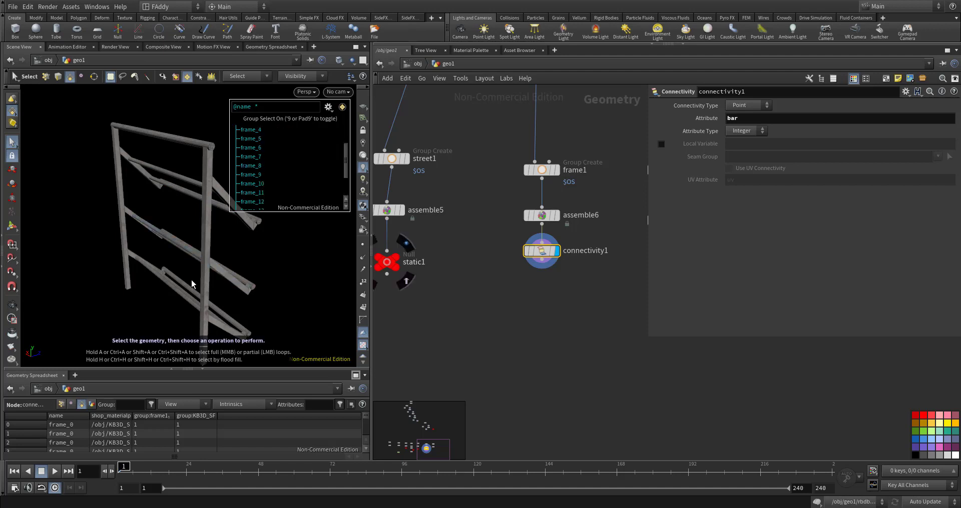
scroll(191, 283, up, 5)
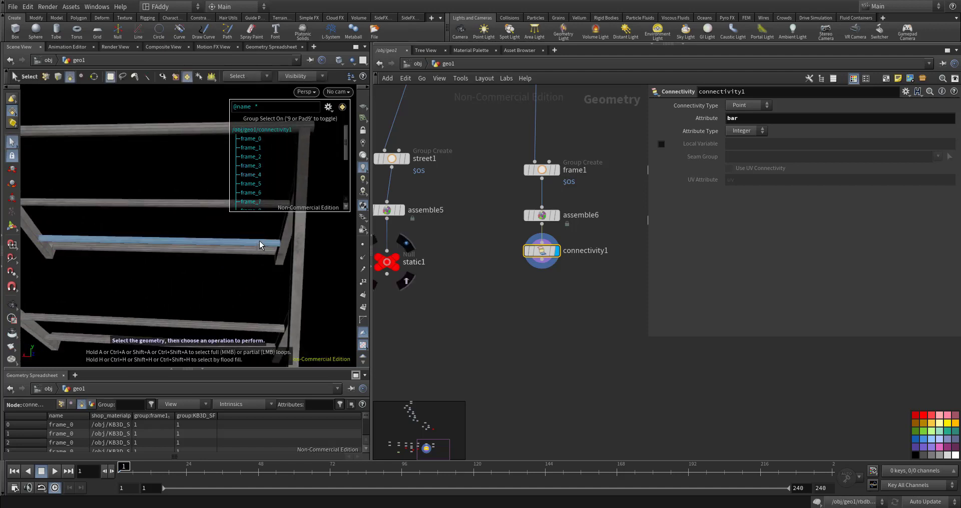
scroll(260, 244, down, 5)
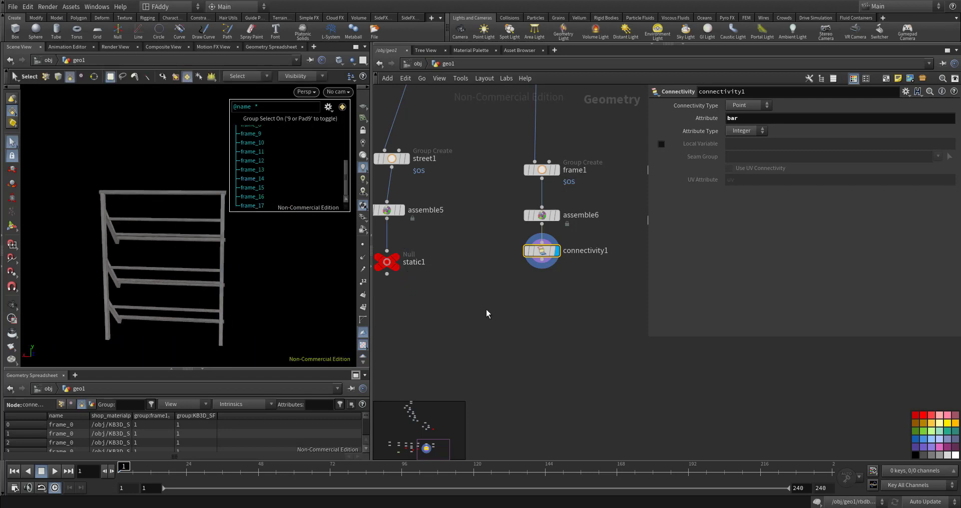
click(528, 250)
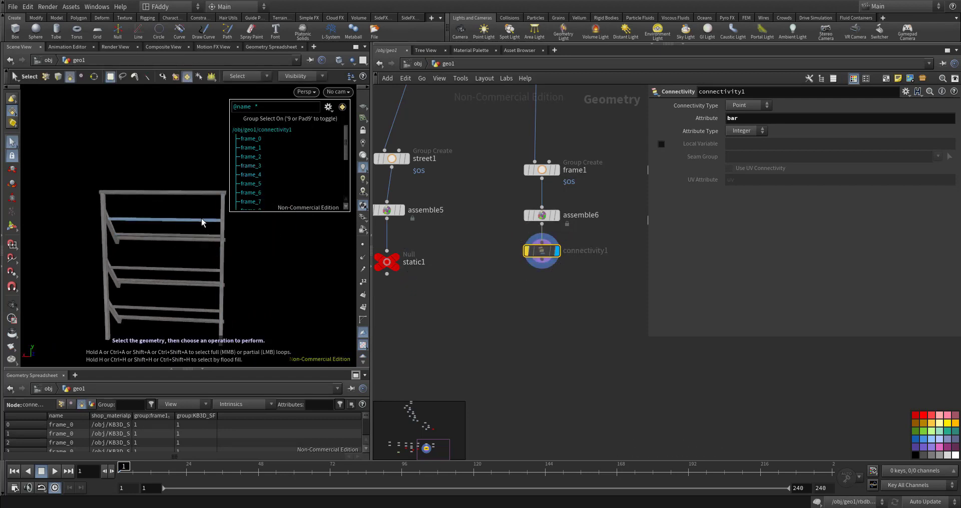
Delete connectivity1 and add an RBD Material Fracture node below assemble6
key(Delete)
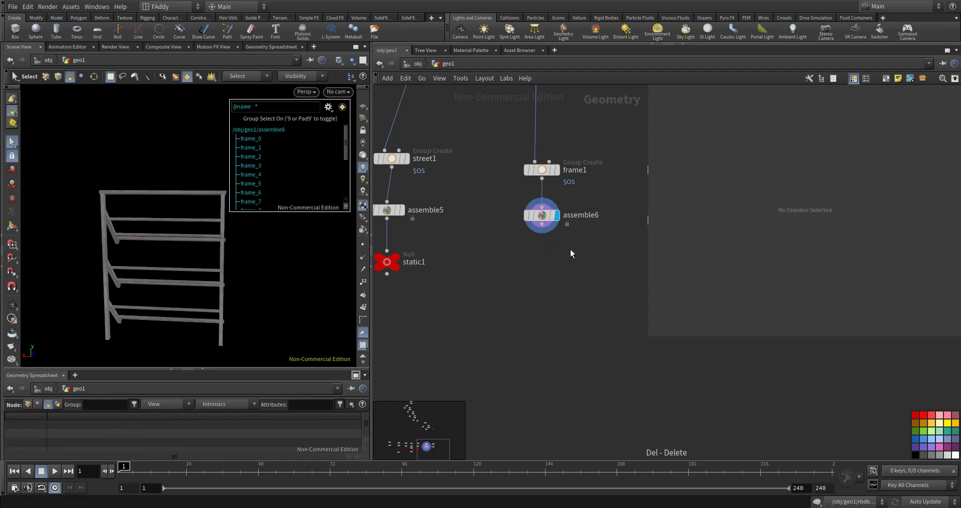
middle_drag(540, 273, 547, 273)
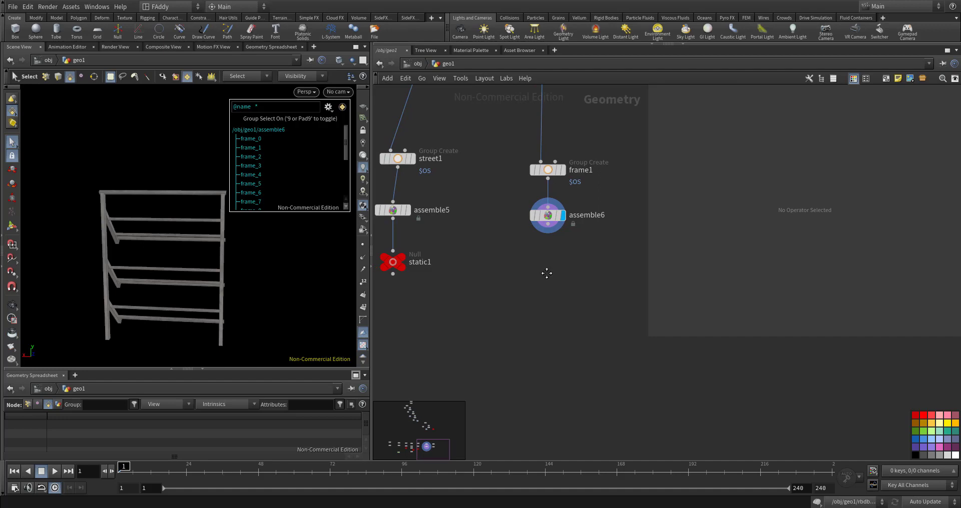
key(Tab)
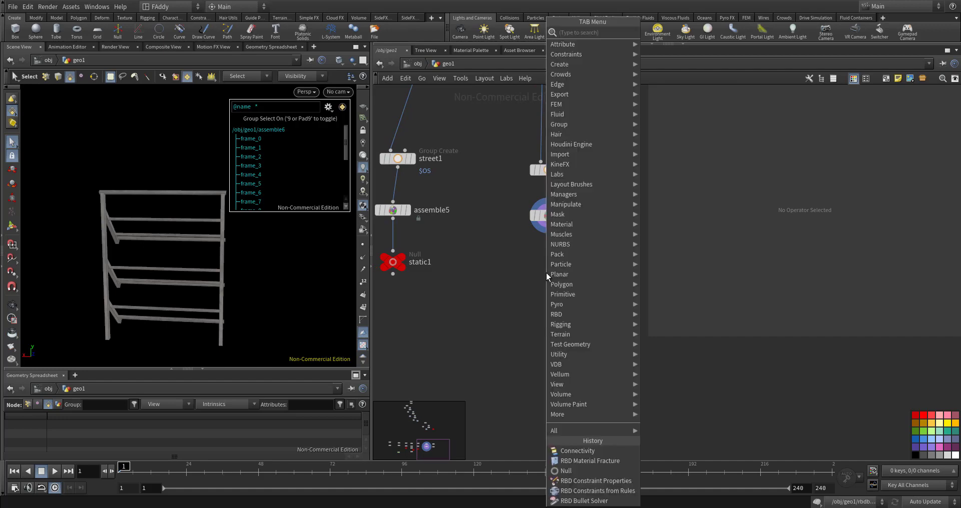
text(rbdm)
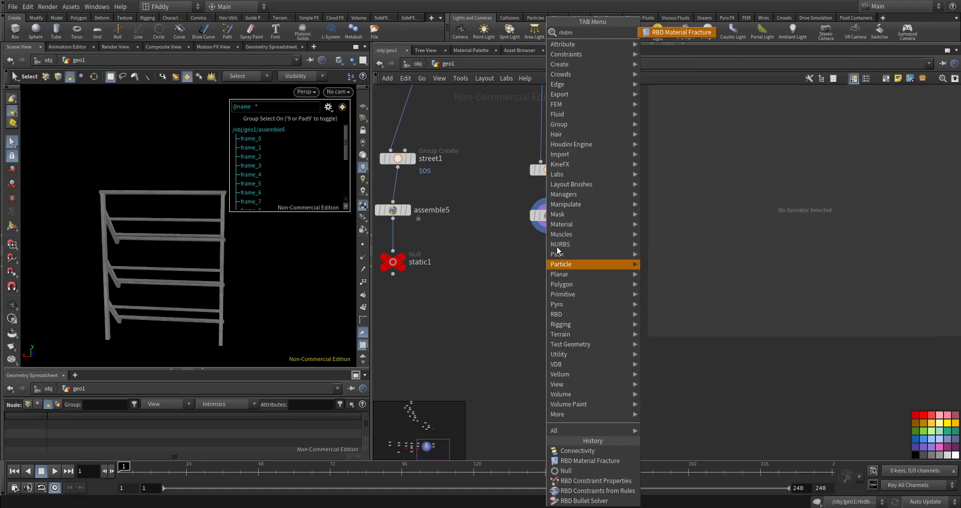
click(678, 32)
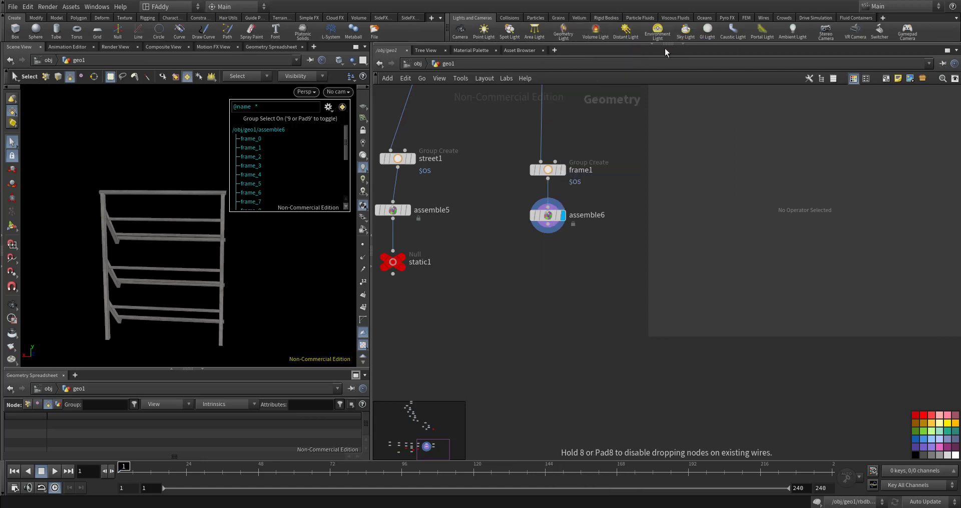
click(562, 279)
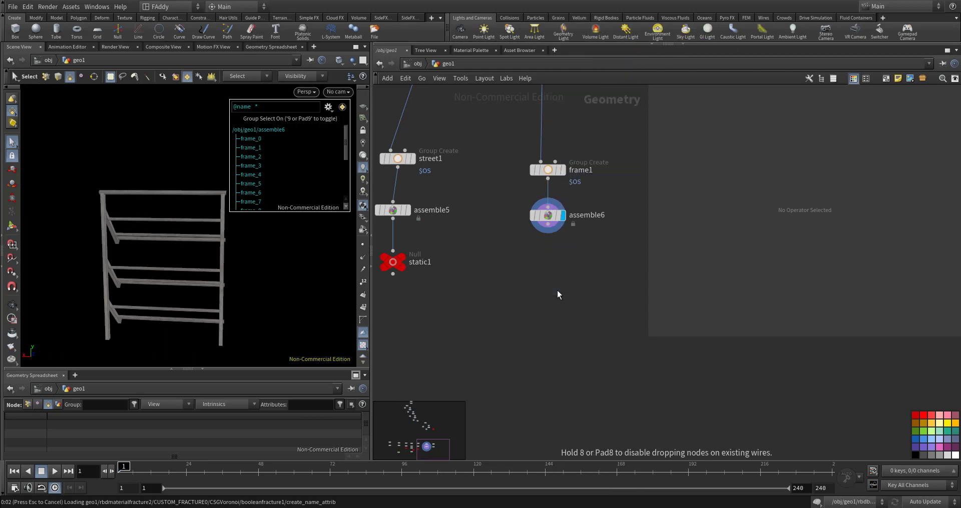
Remove the trial rbdmaterialfracture2 node and bring up the RBD node types
drag(520, 314, 520, 314)
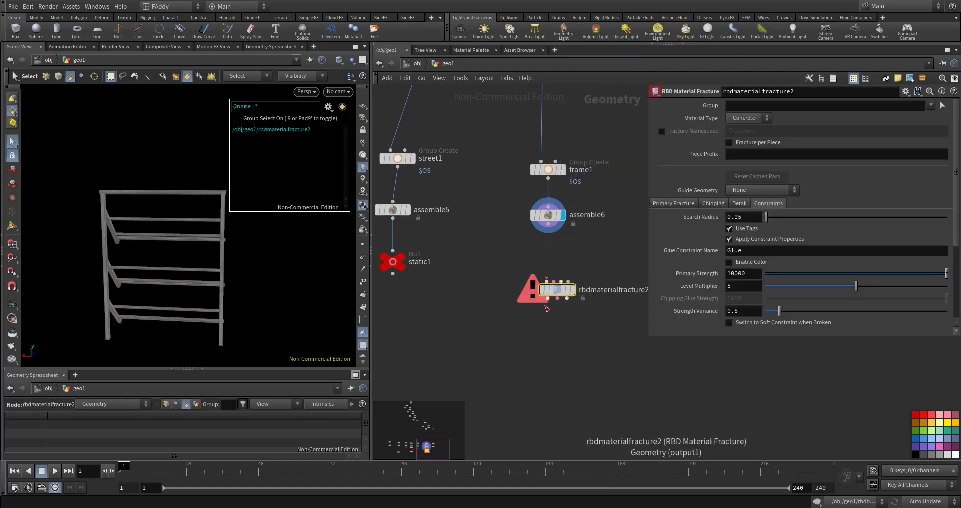
key(Delete)
key(Tab)
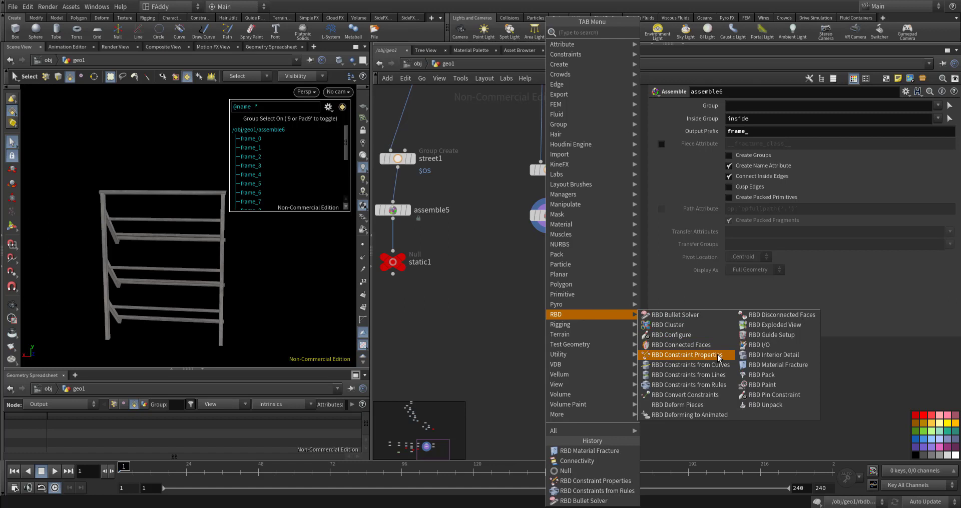
Add an RBD Constraint Properties node fed by assemble6 on both inputs, with Guide Scale 0.044
click(719, 354)
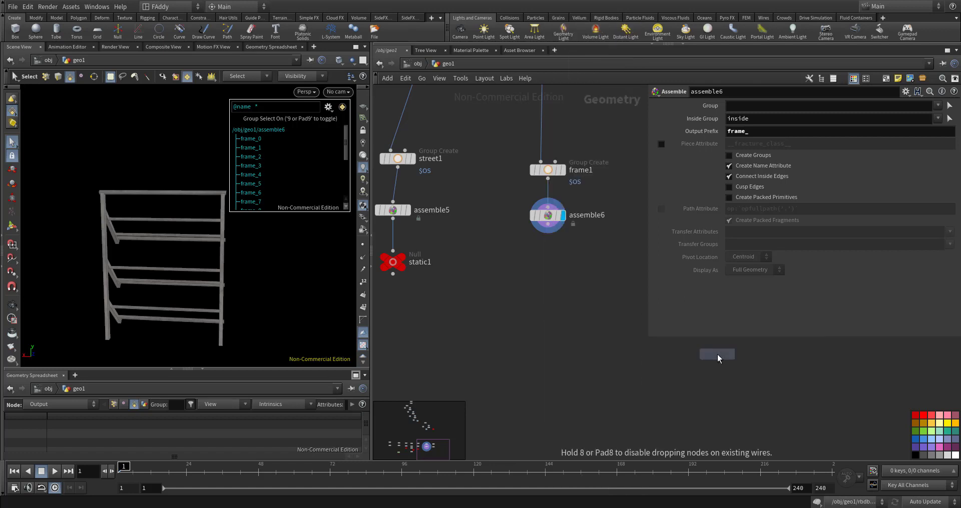
click(545, 276)
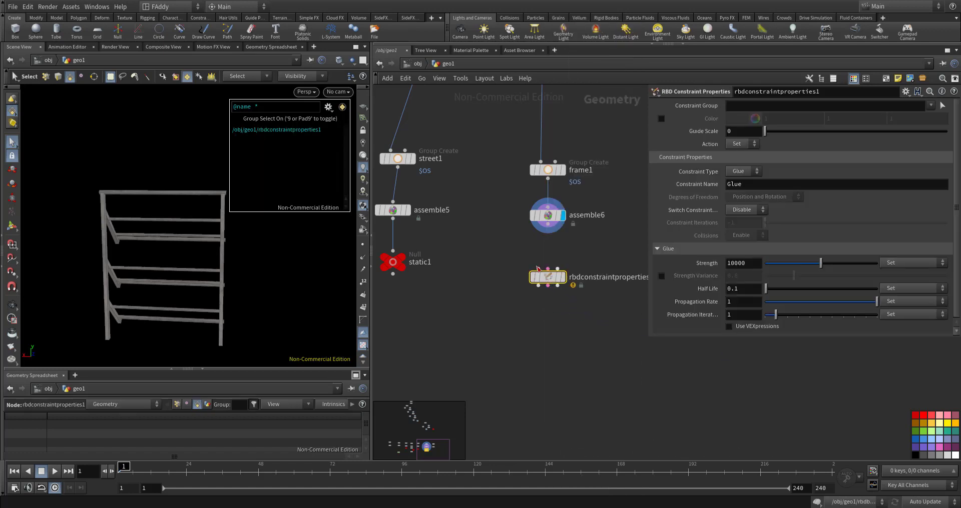
click(547, 232)
click(539, 269)
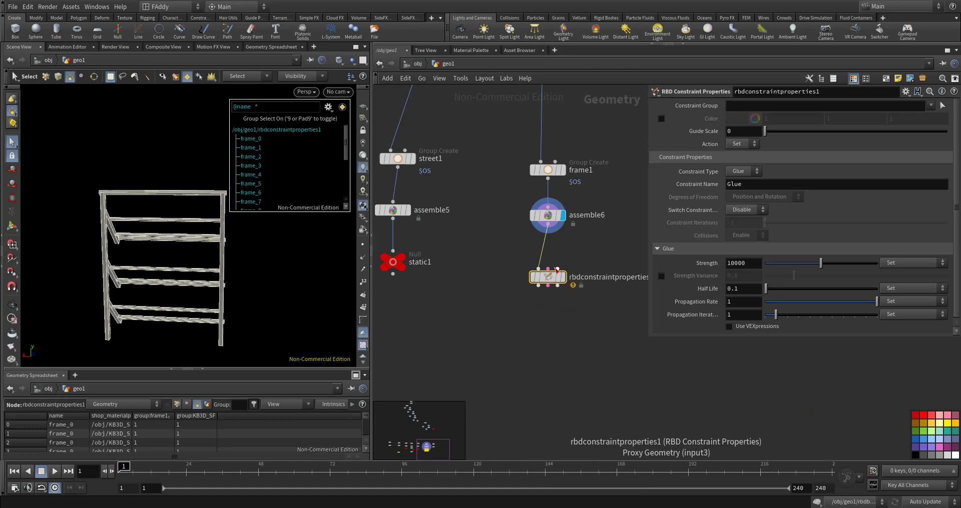
click(557, 270)
click(548, 232)
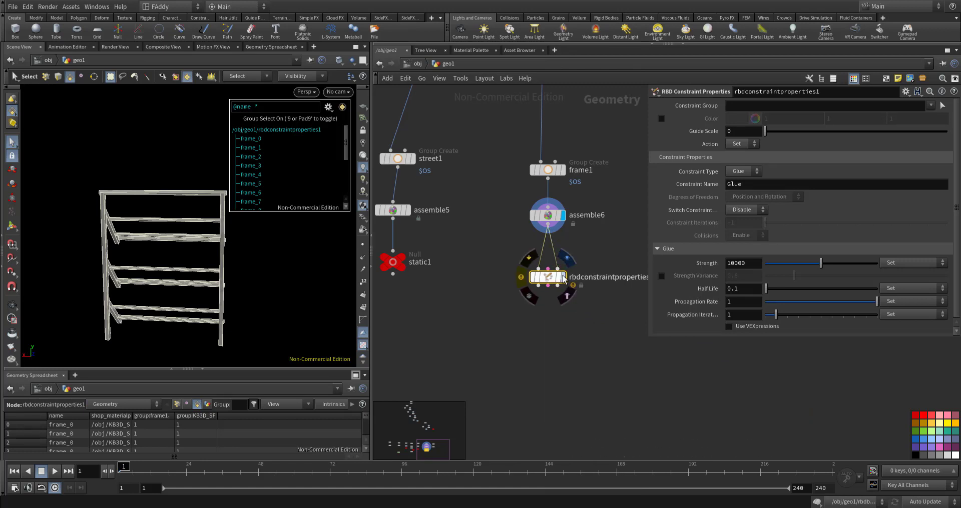
click(562, 277)
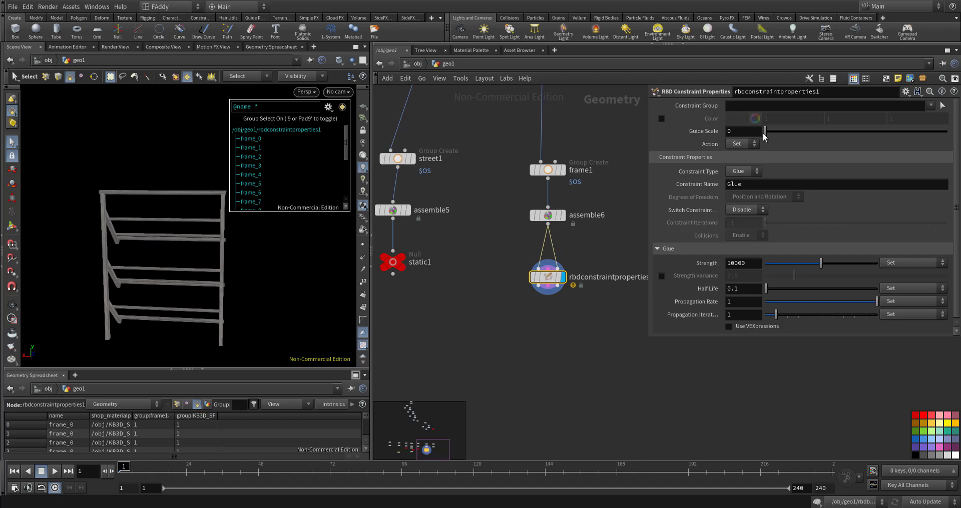
mouse_move(765, 133)
mouse_down()
mouse_move(800, 137)
mouse_move(773, 137)
mouse_up()
middle_drag(510, 323, 536, 275)
Wire rbdmaterialfracture1 below rbdconstraintproperties1 and bypass the constraint properties node
scroll(558, 269, down, 2)
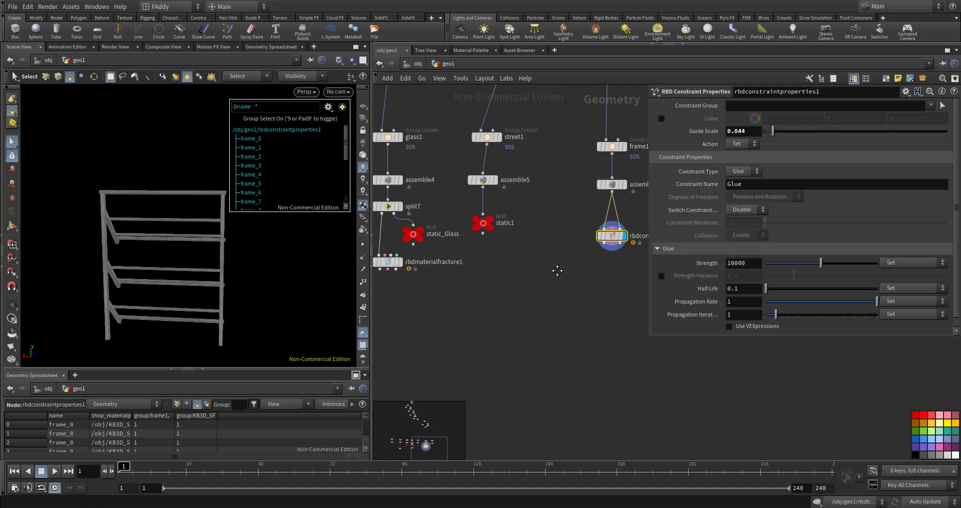
drag(403, 259, 628, 270)
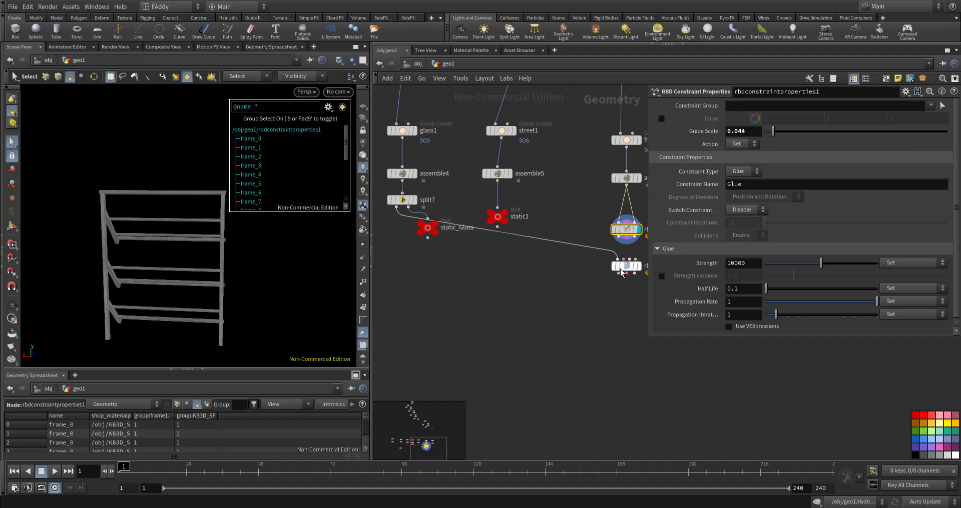
middle_drag(607, 290, 525, 315)
scroll(533, 295, up, 3)
click(565, 240)
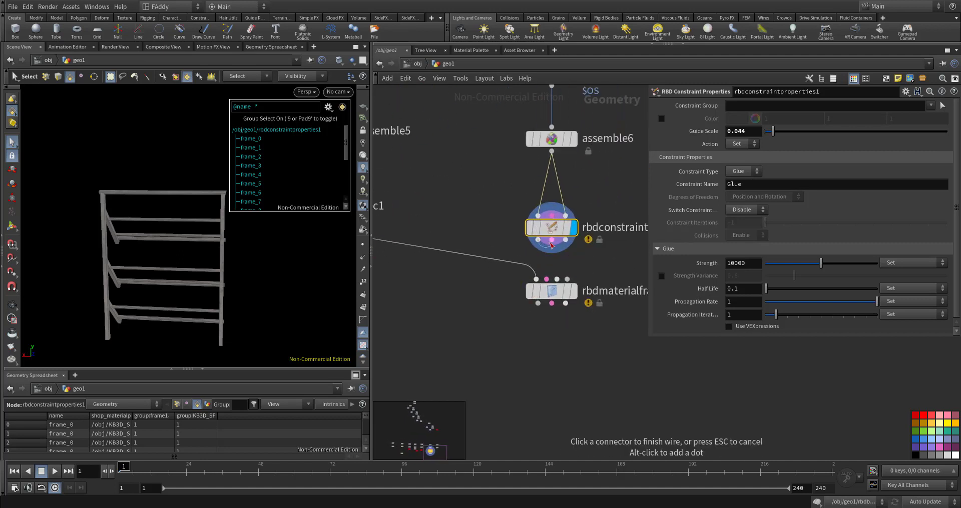
click(572, 288)
mouse_move(551, 291)
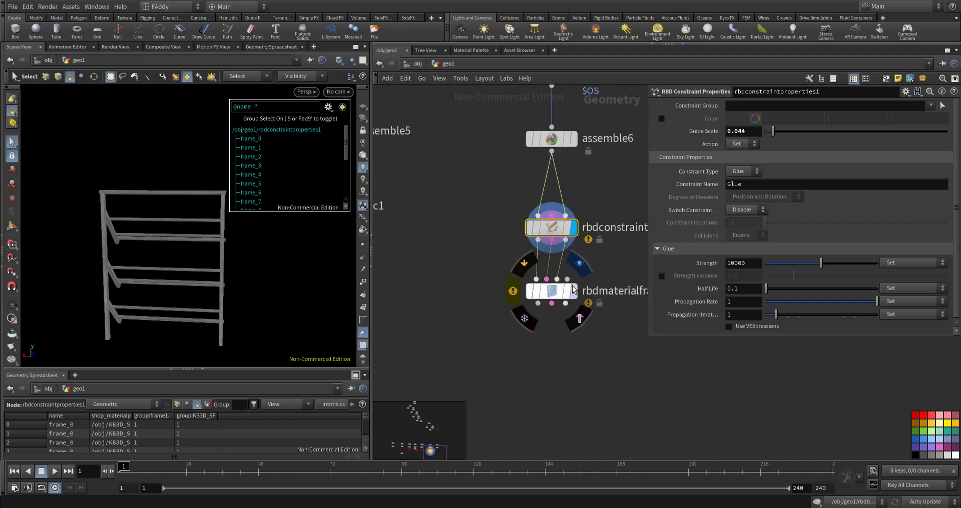
click(559, 295)
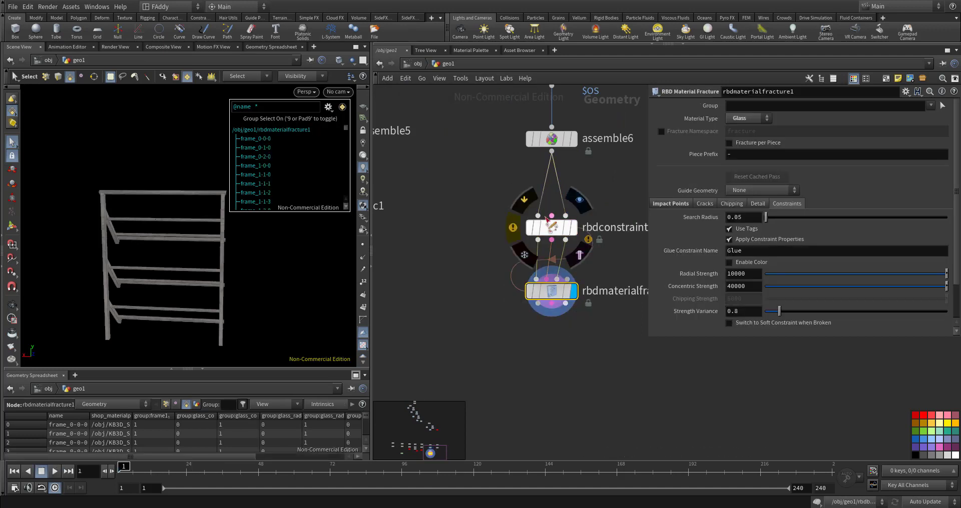
click(533, 201)
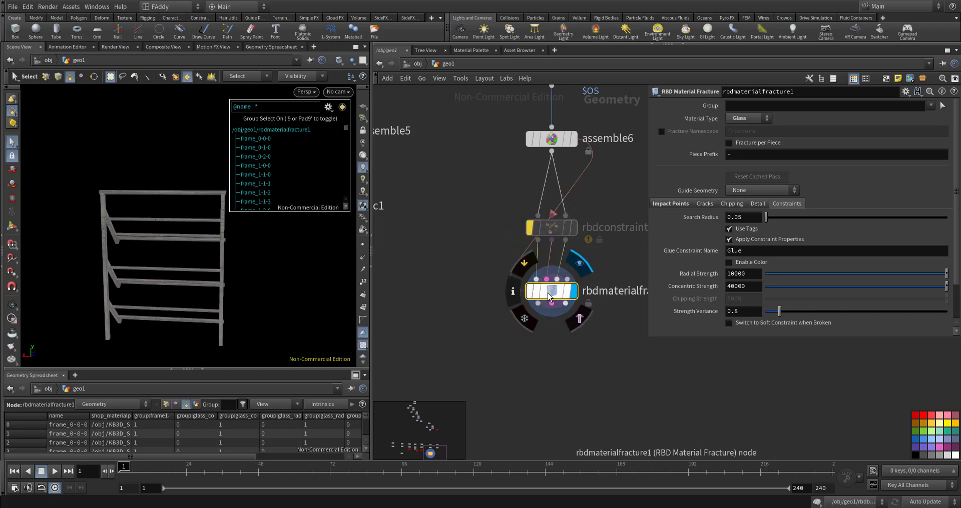
Reposition the fracture node, check assemble6's settings, and display the Glass fracture result
drag(550, 288, 551, 314)
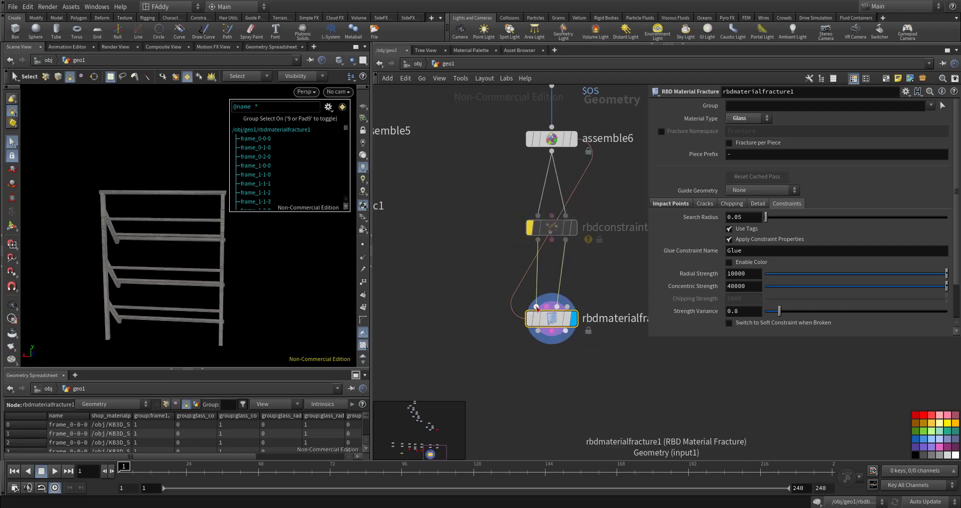
click(536, 306)
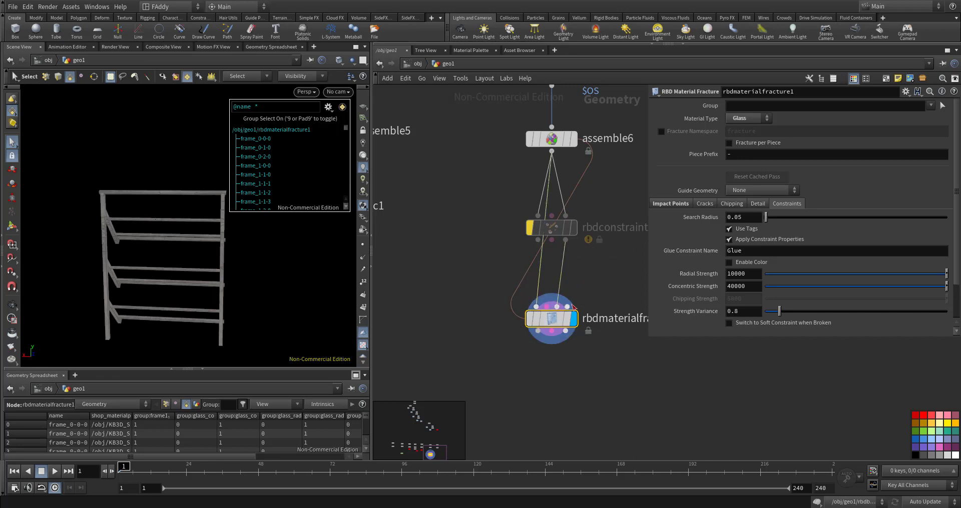
key(Escape)
click(561, 140)
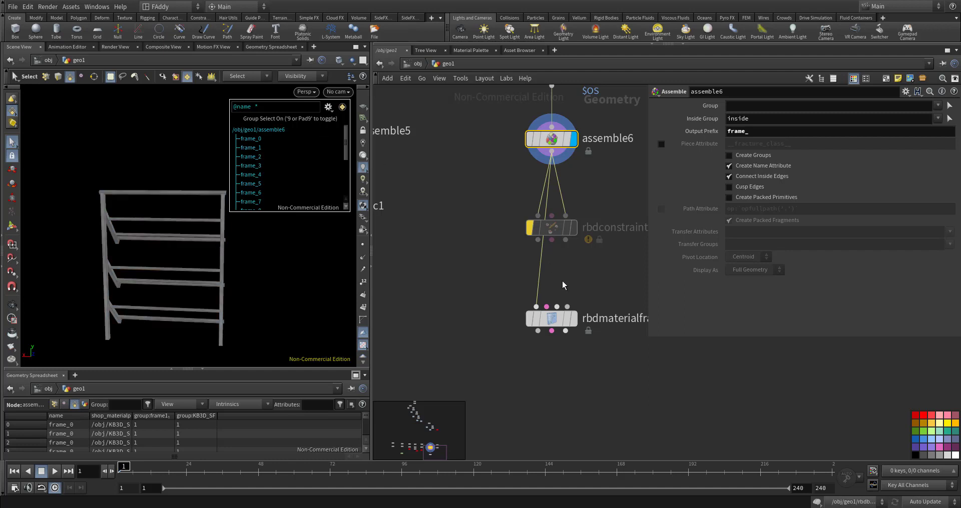
mouse_move(555, 318)
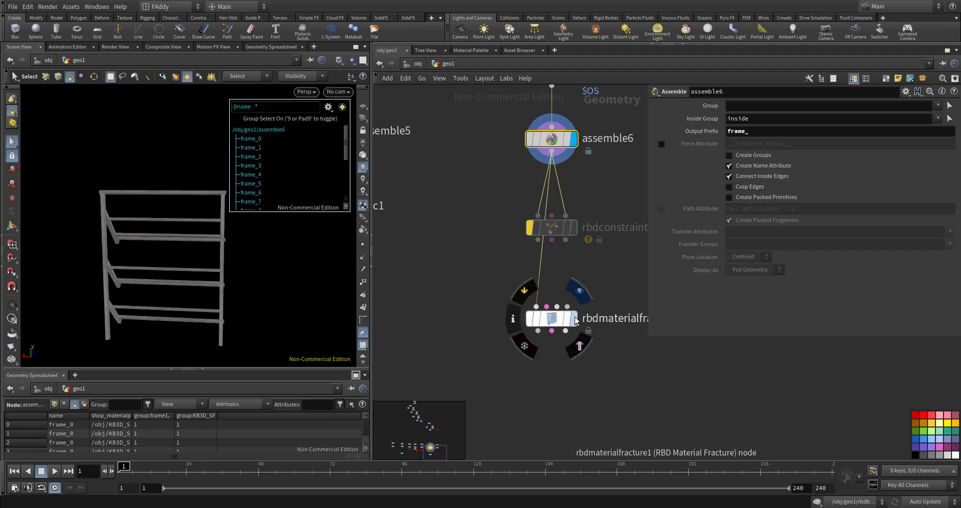
click(575, 321)
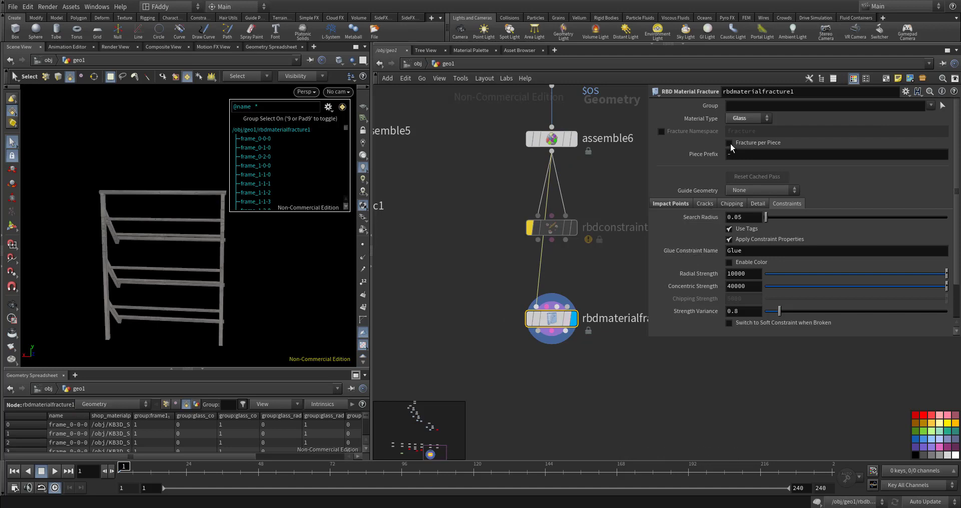
Undo the recent fracture rewiring so the glass fracture node is back under split7
scroll(630, 244, down, 3)
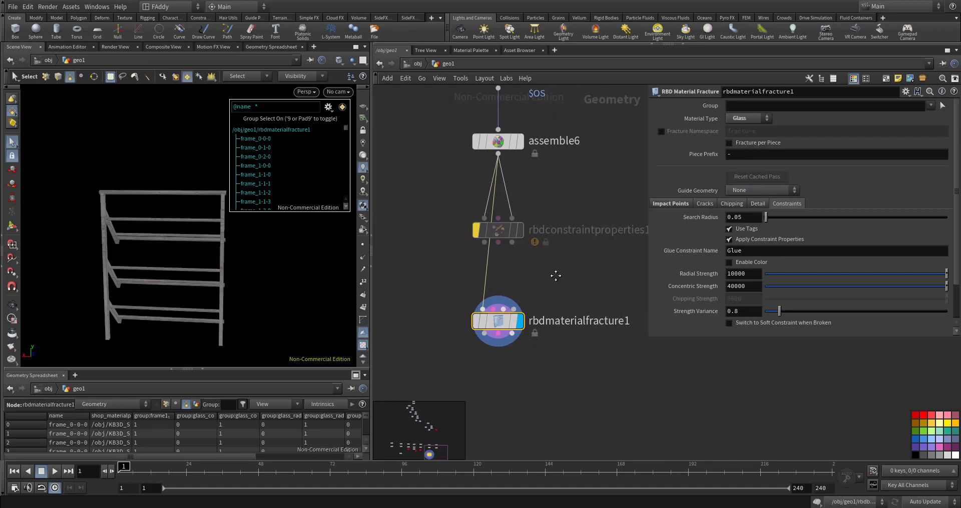
scroll(581, 243, down, 2)
scroll(581, 243, down, 2)
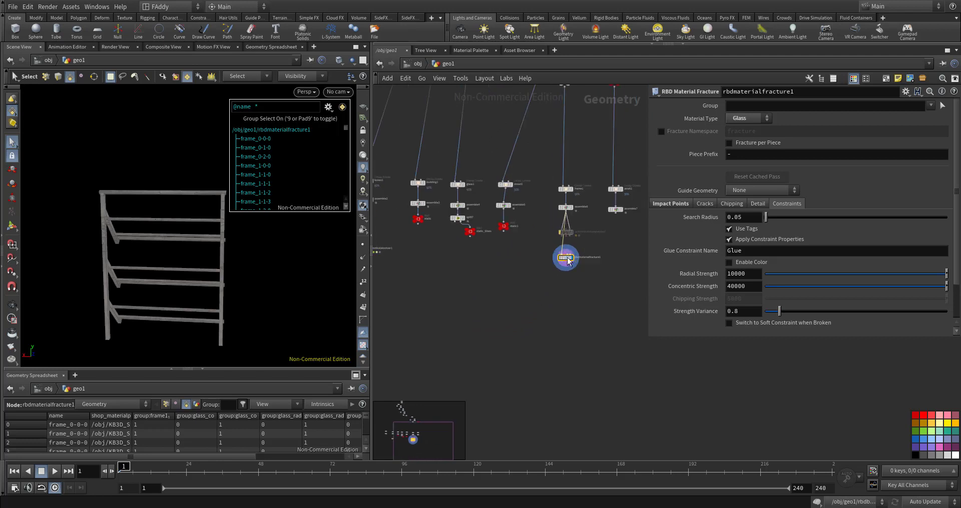
scroll(470, 262, down, 1)
middle_drag(419, 264, 509, 277)
scroll(509, 276, up, 1)
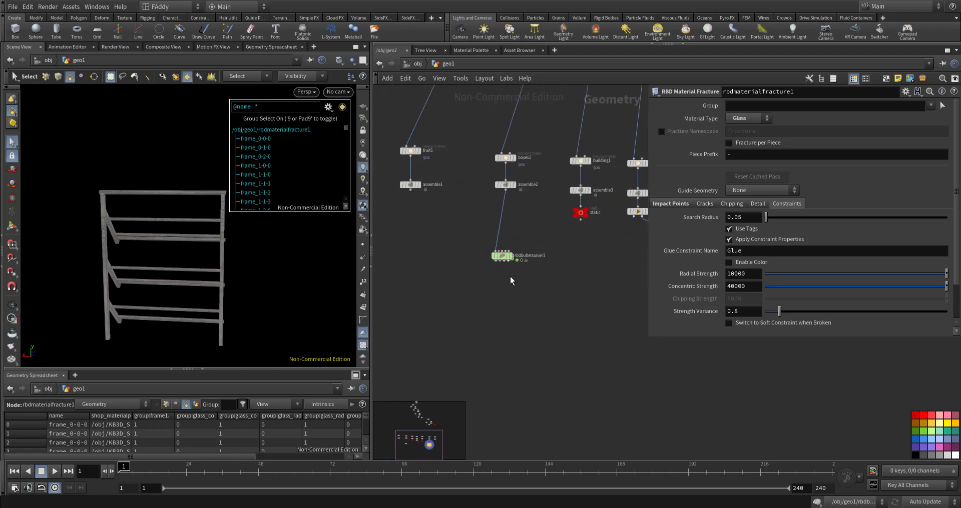
scroll(509, 276, up, 2)
scroll(470, 255, up, 1)
drag(435, 239, 441, 255)
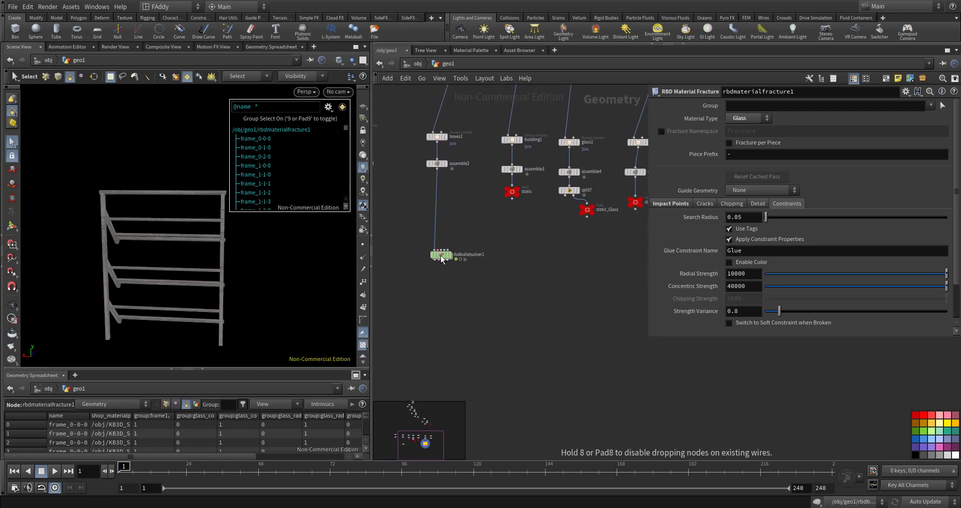
middle_drag(634, 289, 507, 298)
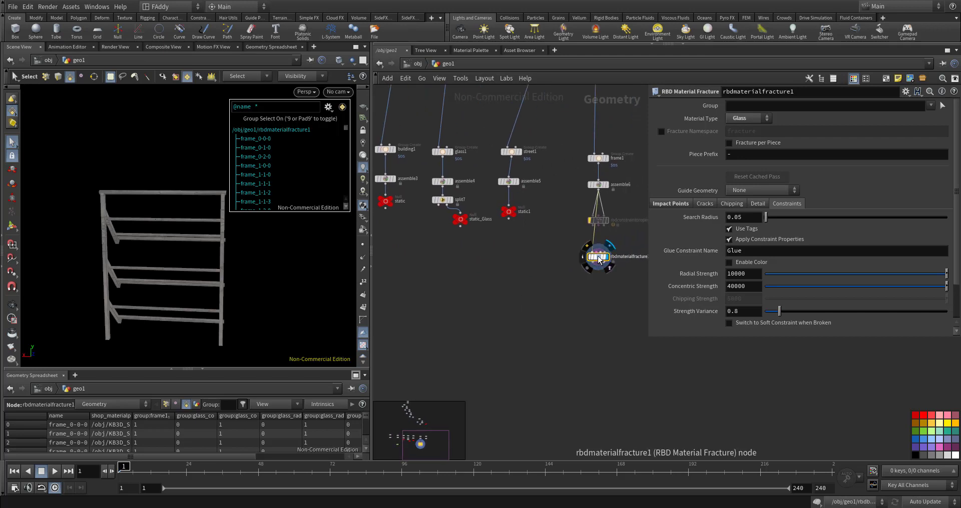
key(Up)
key(ctrl+z)
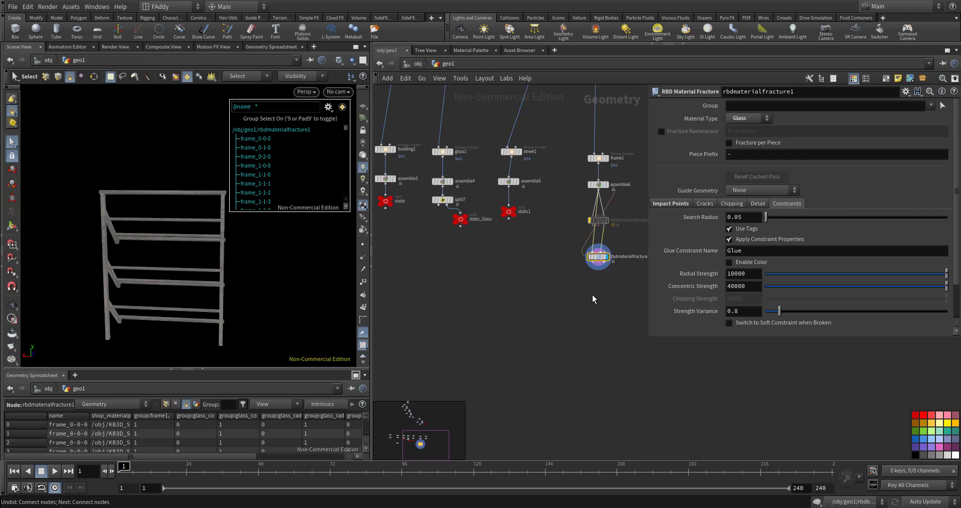
middle_drag(592, 296, 566, 302)
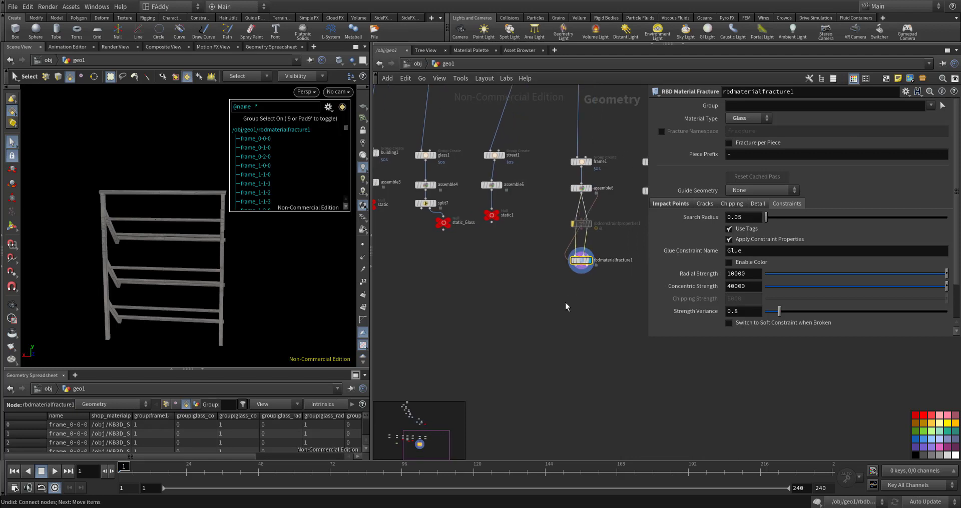
key(ctrl+z)
key(ctrl+z)
key(ctrl+z)
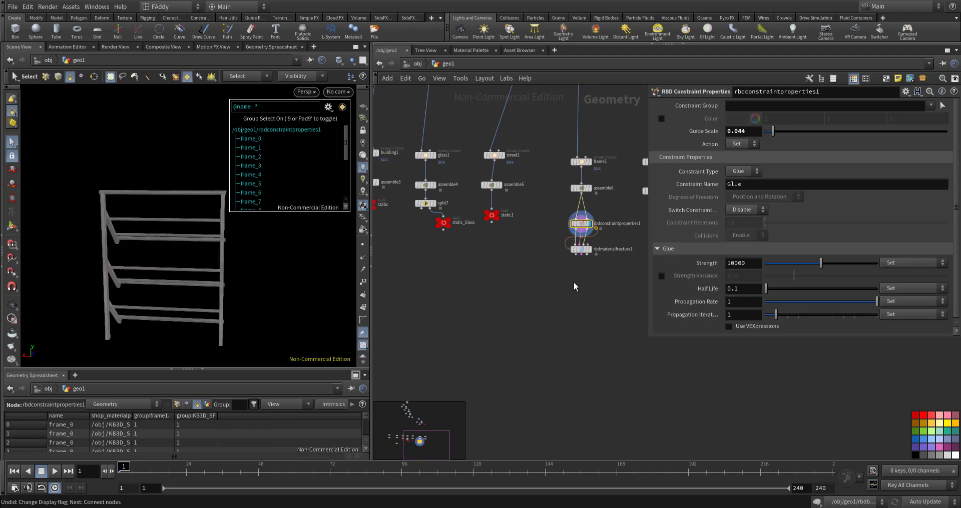
key(ctrl+z)
key(ctrl+z)
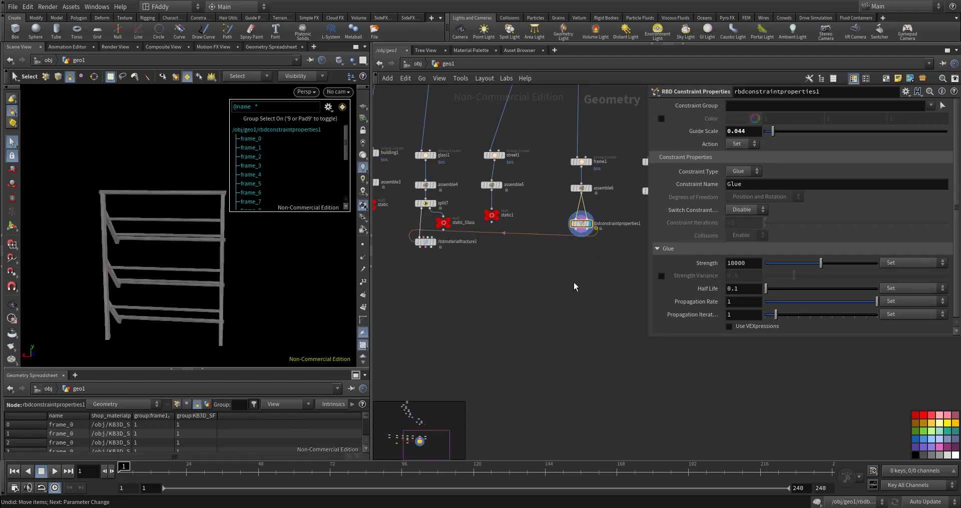
key(ctrl+z)
Move rbdbulletsolver1 into the frame branch, directly below rbdconstraintproperties1
middle_drag(525, 286, 644, 289)
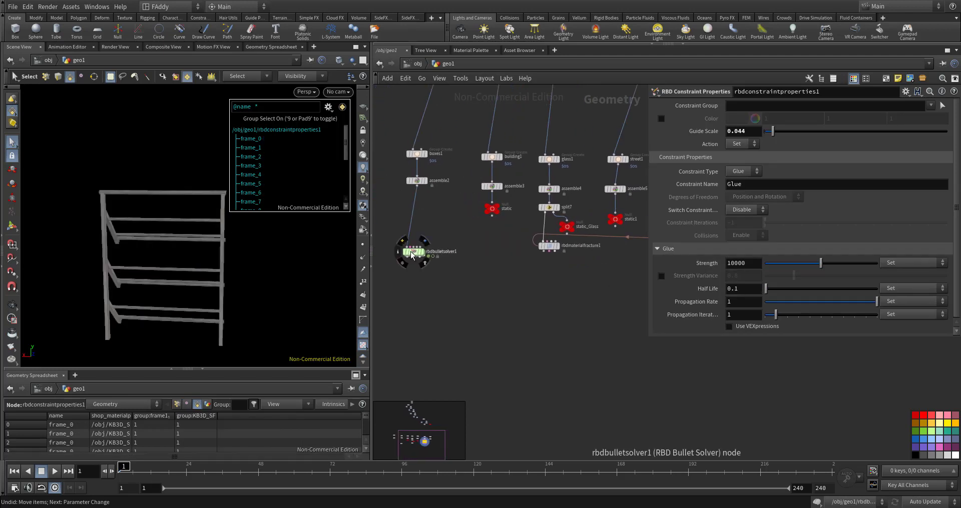
drag(416, 254, 557, 313)
middle_drag(557, 312, 381, 303)
drag(456, 289, 547, 272)
scroll(544, 261, up, 3)
Wire rbdconstraintproperties1's geometry, constraint and proxy outputs into the solver and display the constraint node
click(543, 258)
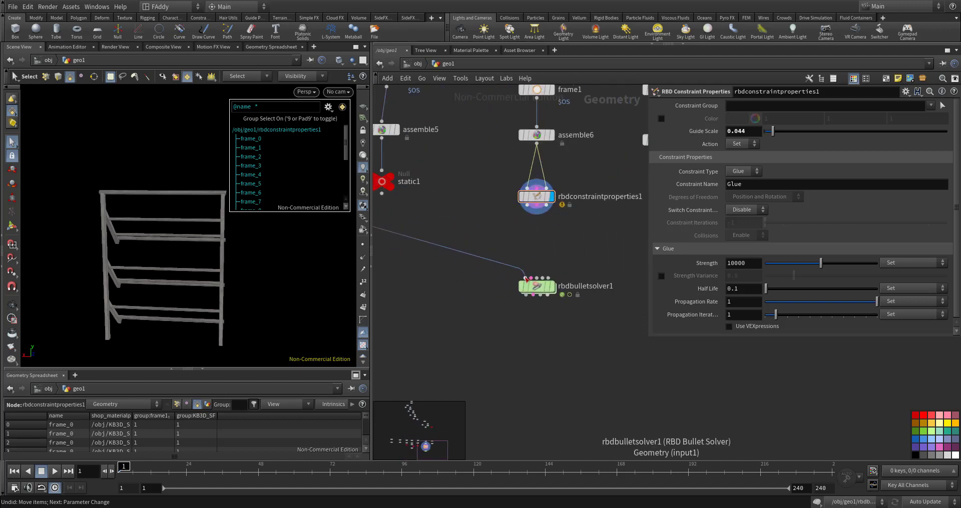
click(526, 275)
click(533, 209)
mouse_move(537, 286)
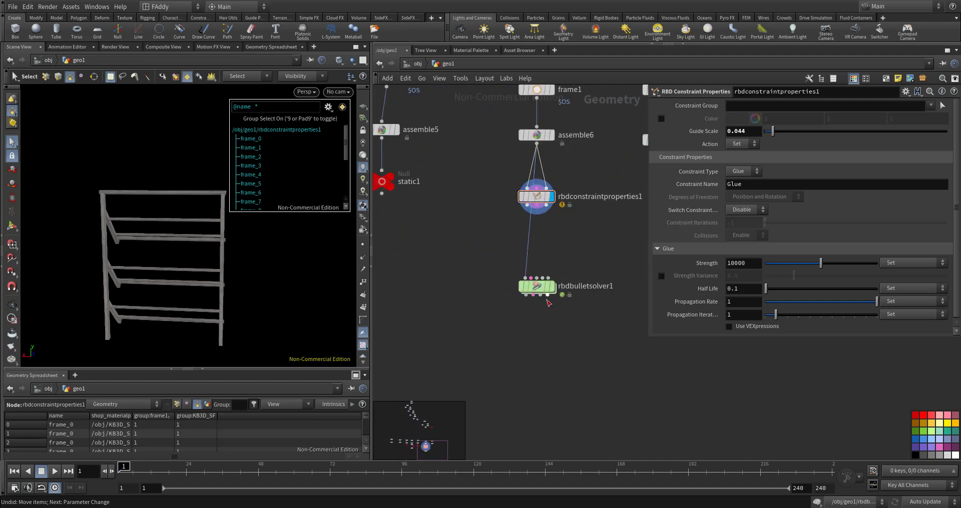
click(541, 291)
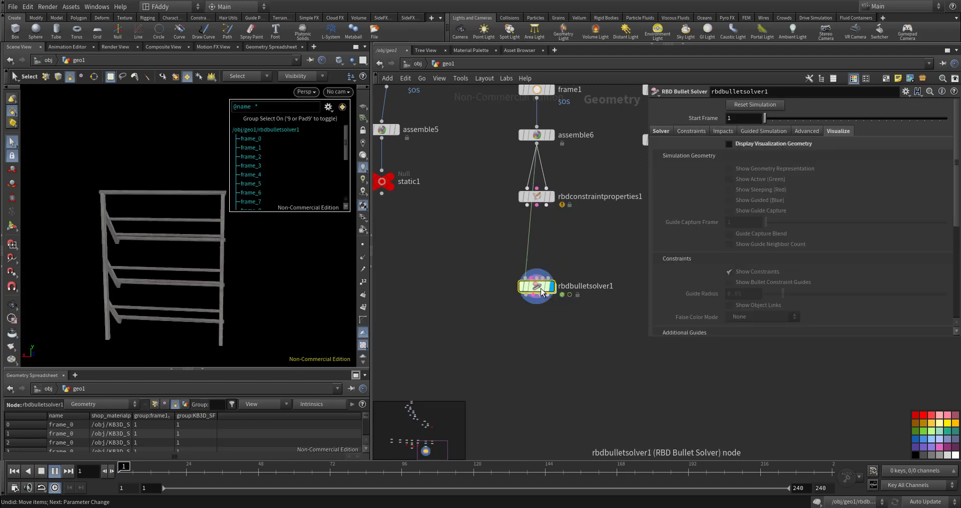
key(ctrl+Up)
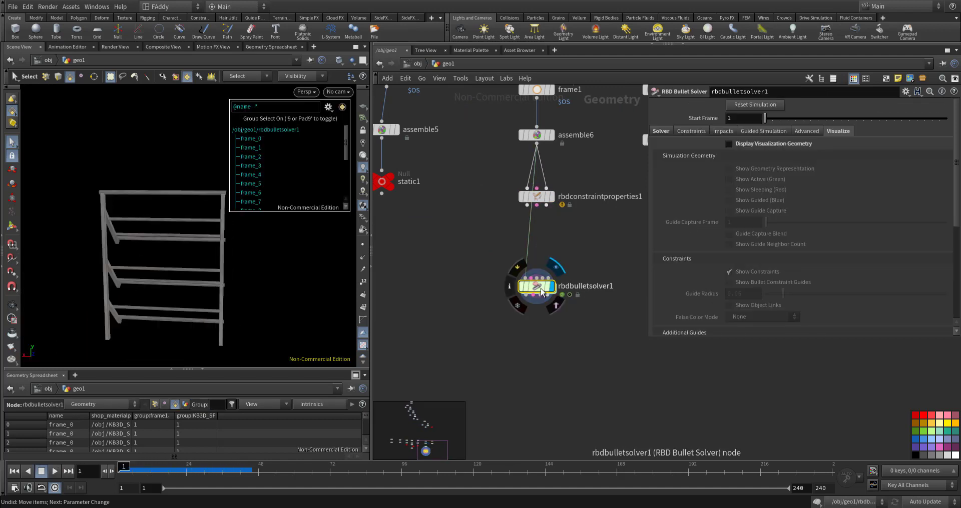
drag(533, 226, 528, 209)
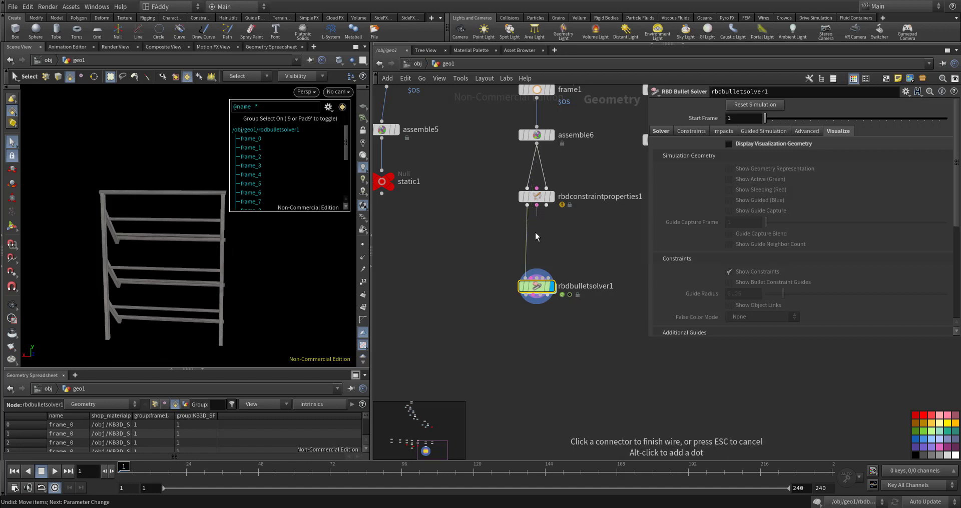
click(531, 269)
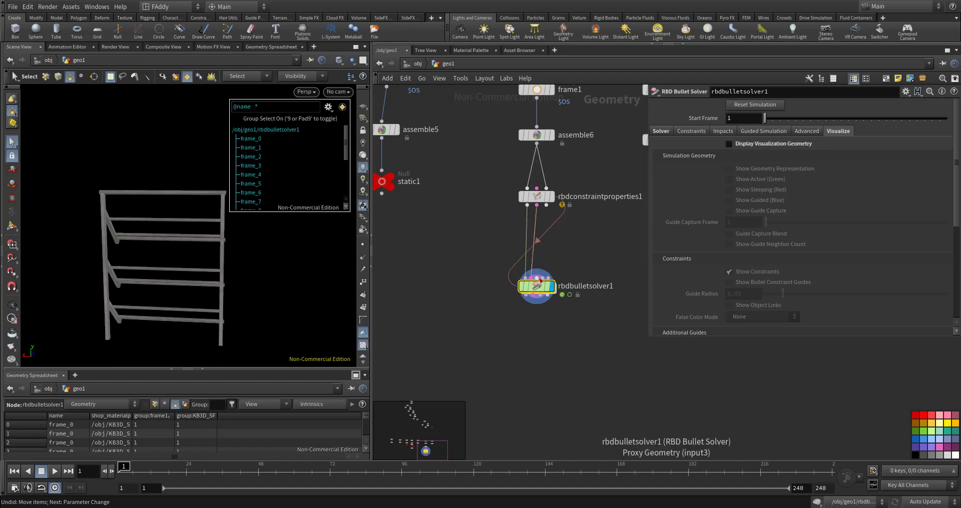
click(557, 220)
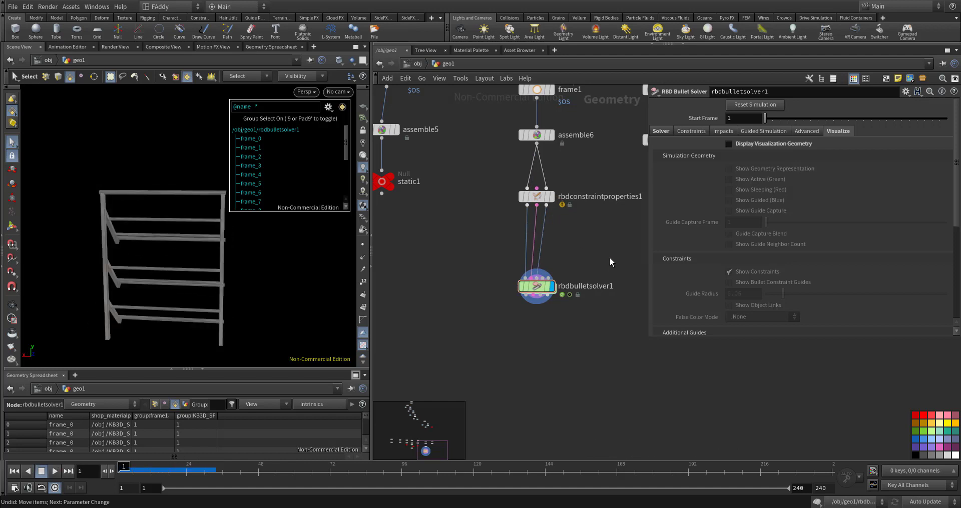
click(547, 197)
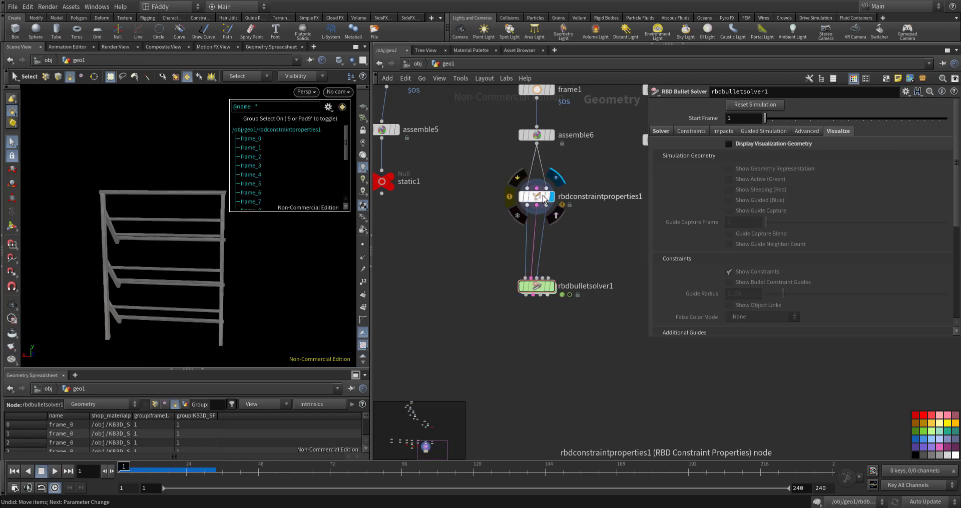
Add an RBD Material Fracture node, found by searching 'rbm', from the constraint properties node
middle_click(544, 199)
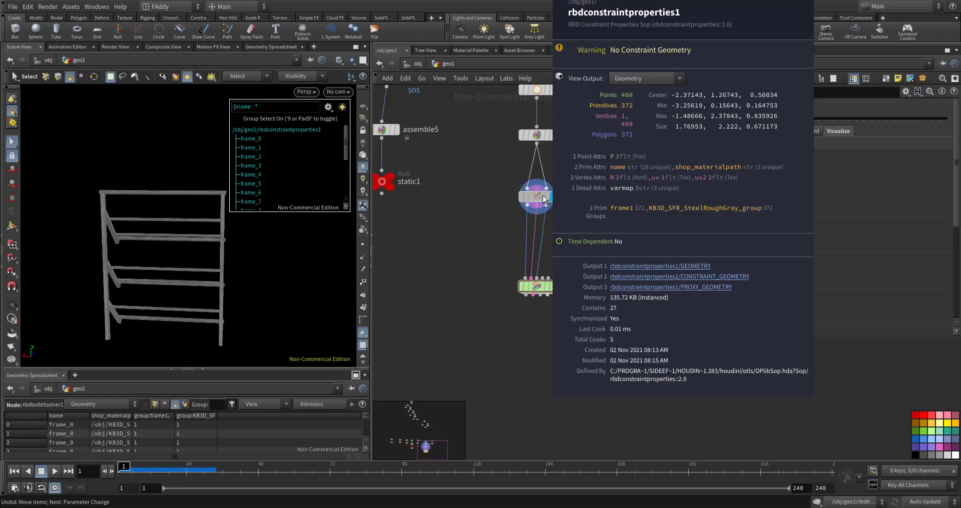
click(538, 196)
click(540, 186)
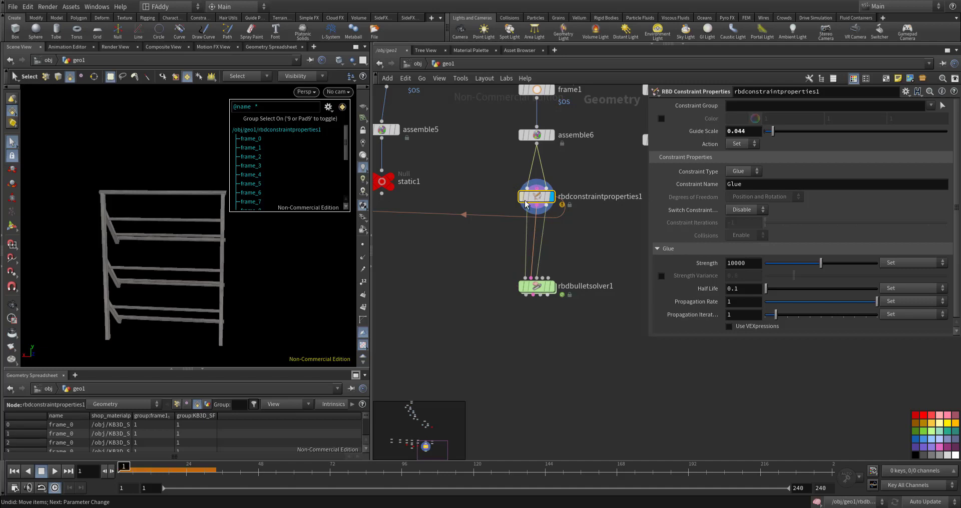
key(Tab)
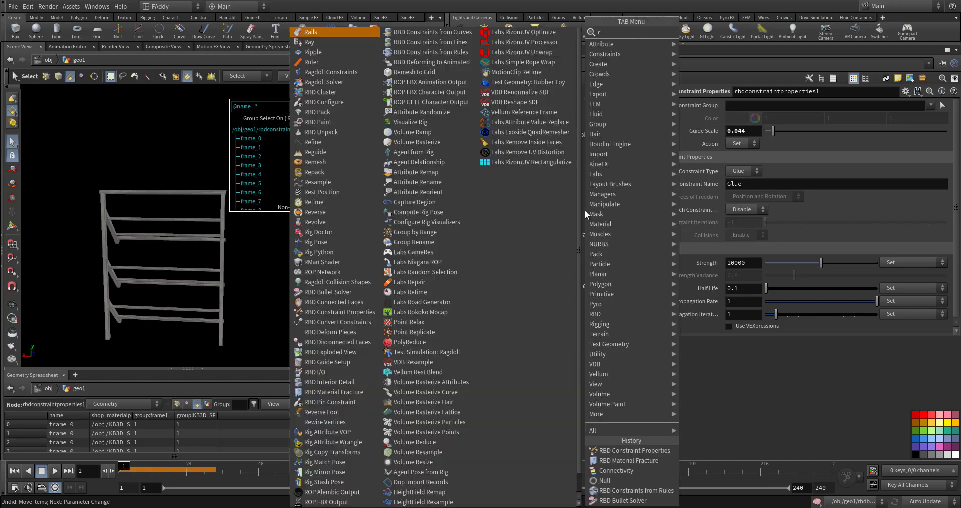
text(rbm)
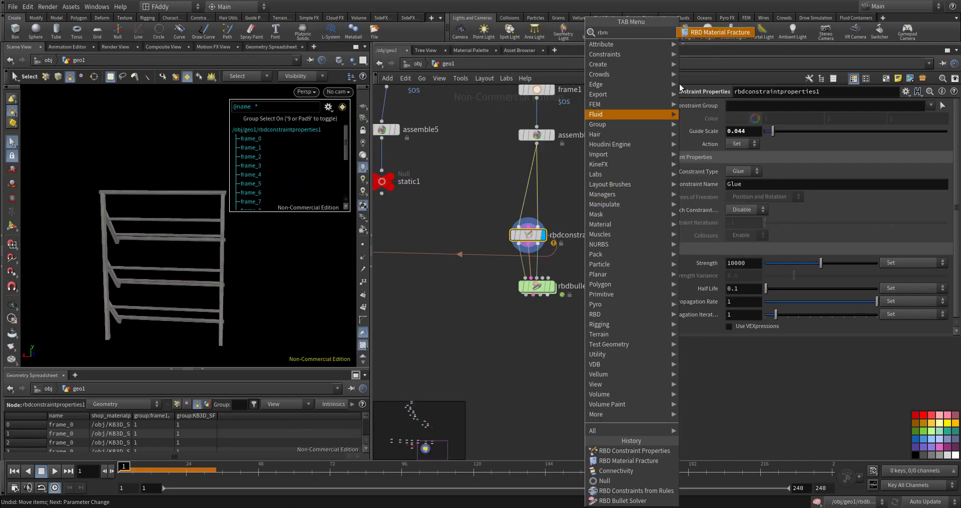
click(712, 33)
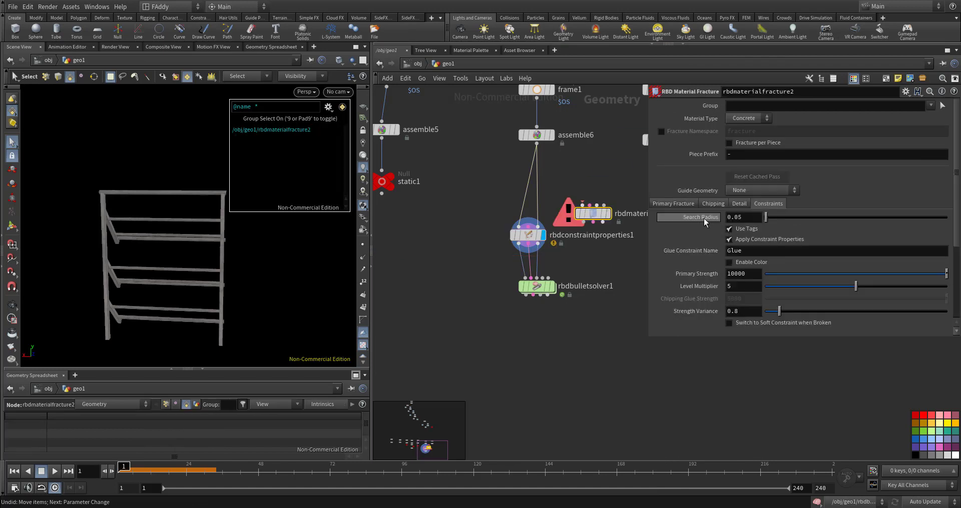
Set Fracture Level to 0 and drop the node on the wire above rbdconstraintproperties1
click(670, 203)
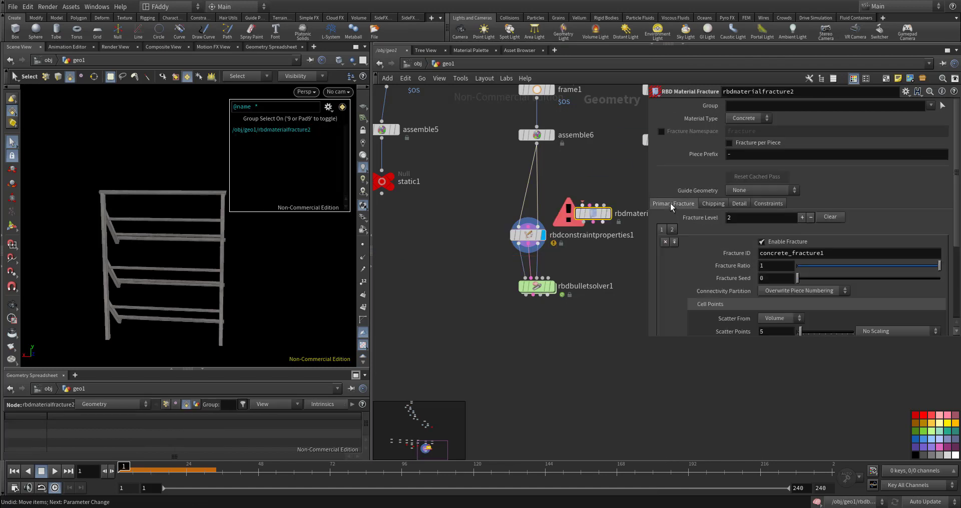
click(665, 242)
click(665, 242)
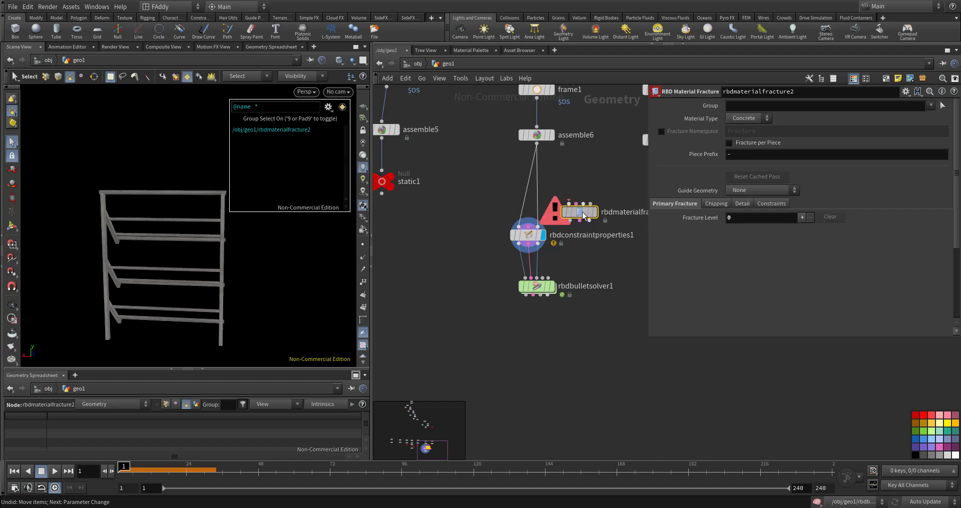
drag(599, 217, 540, 214)
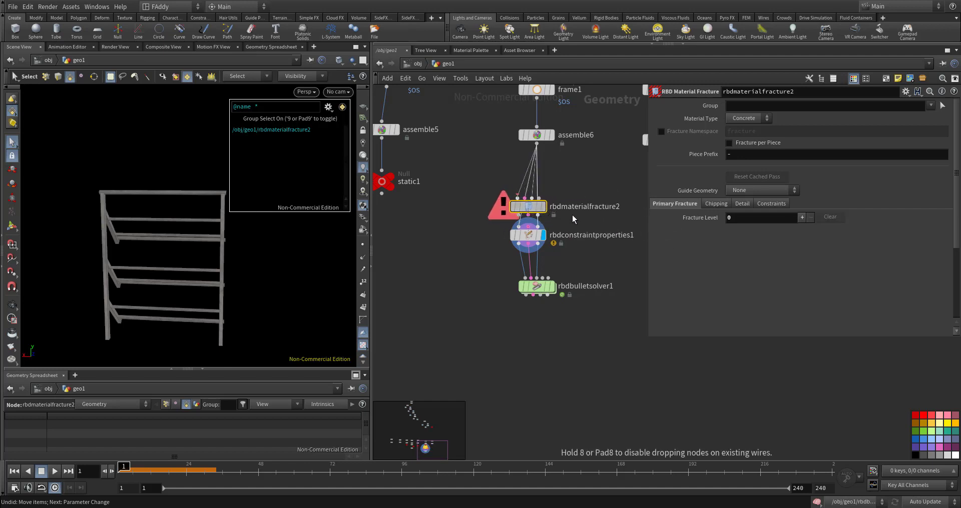
middle_drag(599, 184, 606, 184)
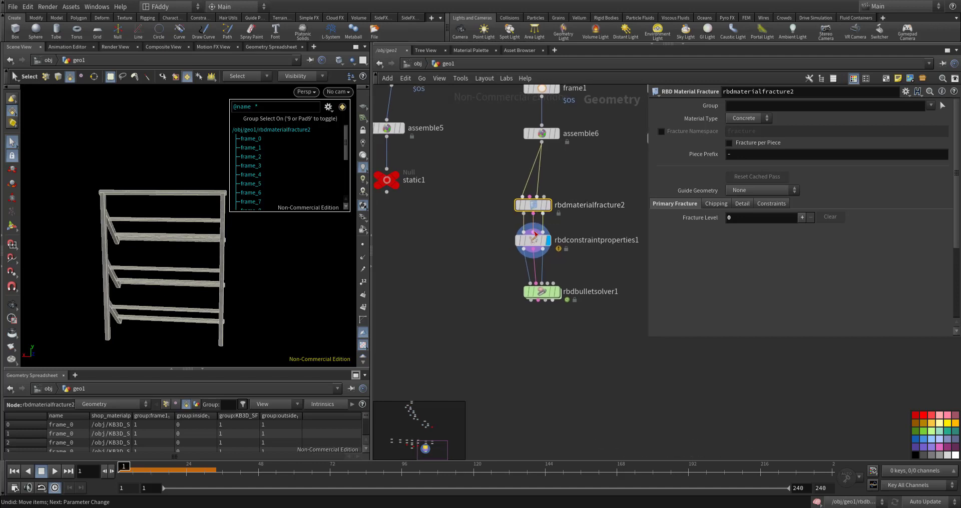
Delete rbdmaterialfracture2 and rbdconstraintproperties1, leaving assemble6 wired straight into rbdbulletsolver1
click(578, 269)
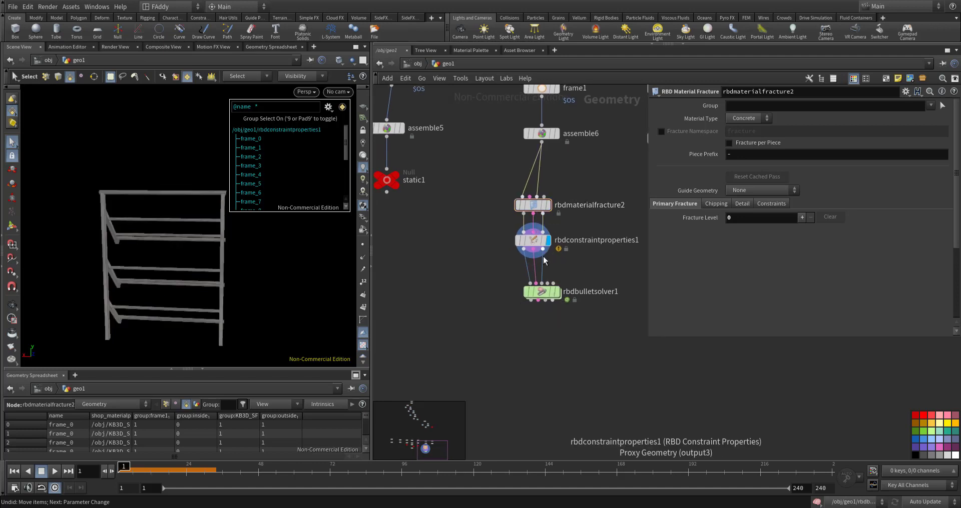
click(545, 293)
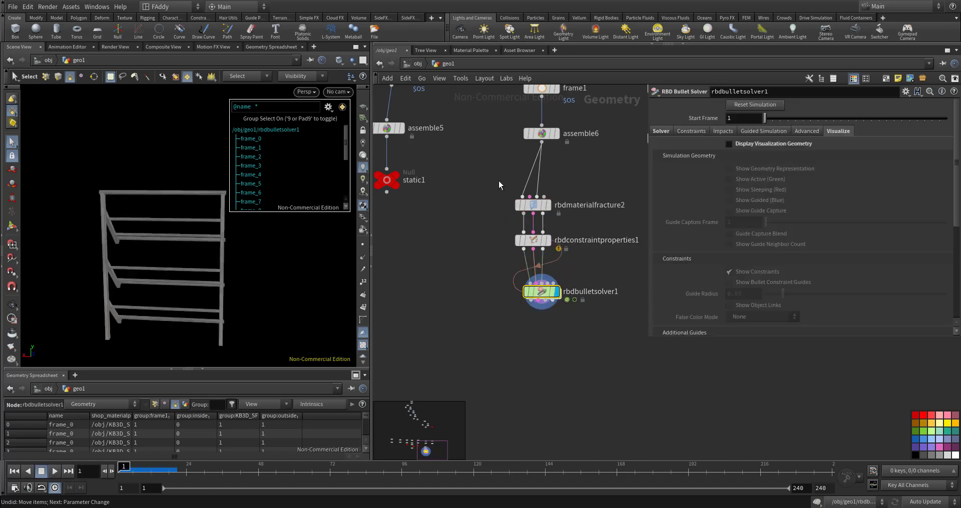
drag(499, 181, 564, 254)
key(Delete)
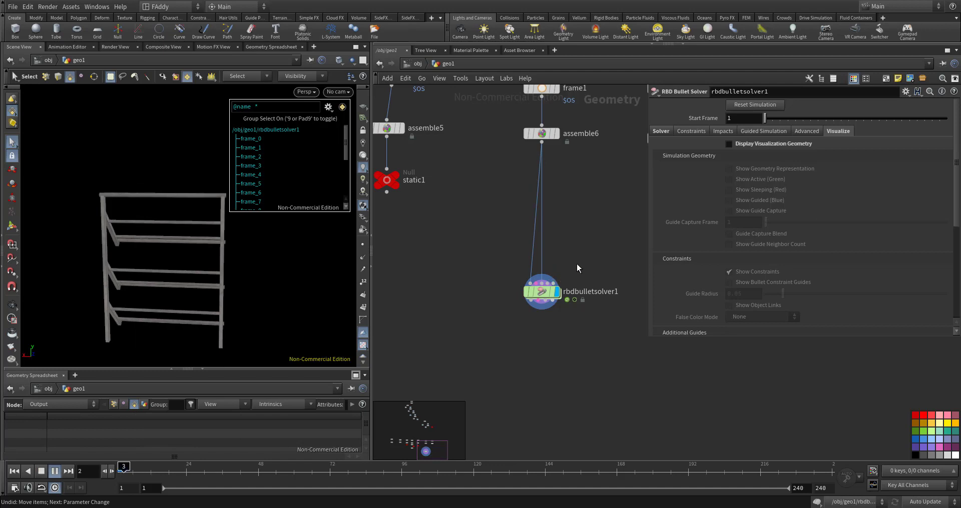
key(Tab)
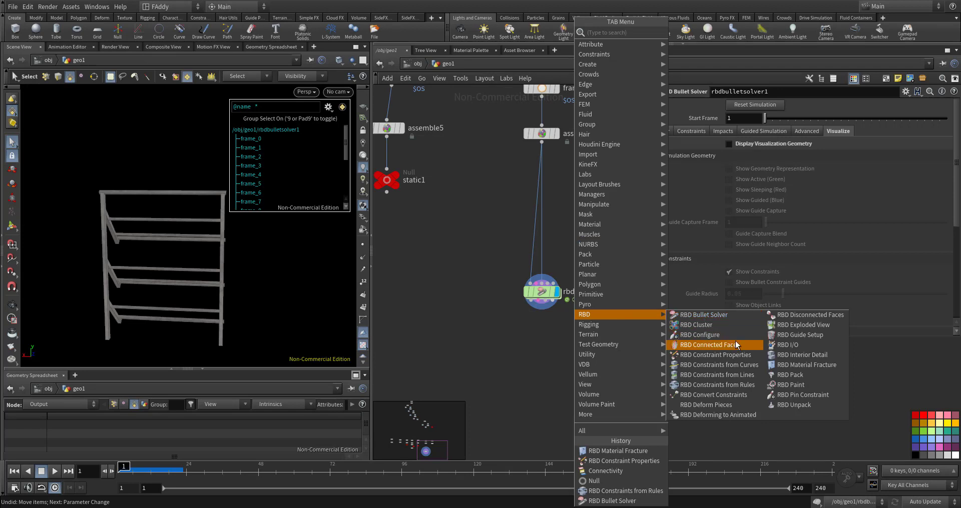
Insert an RBD Constraints from Rules node on the wire above rbdbulletsolver1 and display it
click(737, 384)
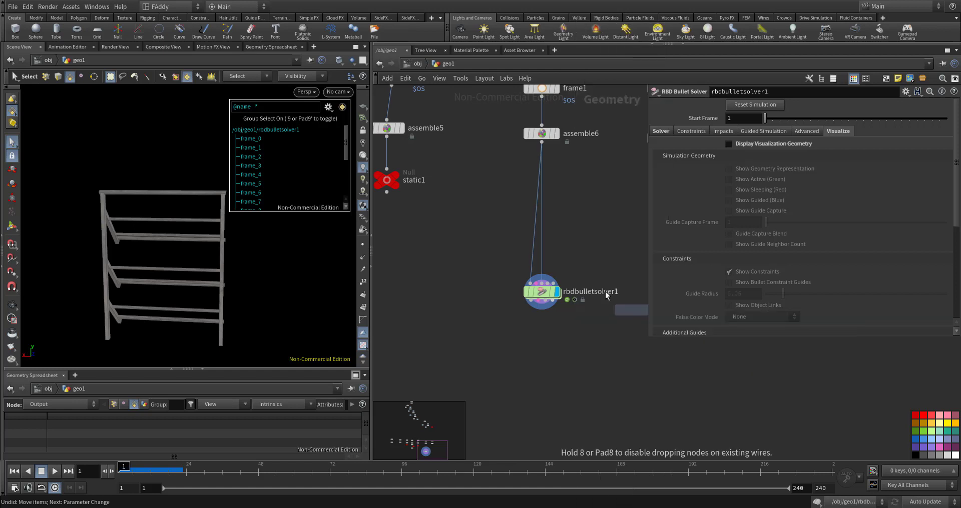
click(542, 224)
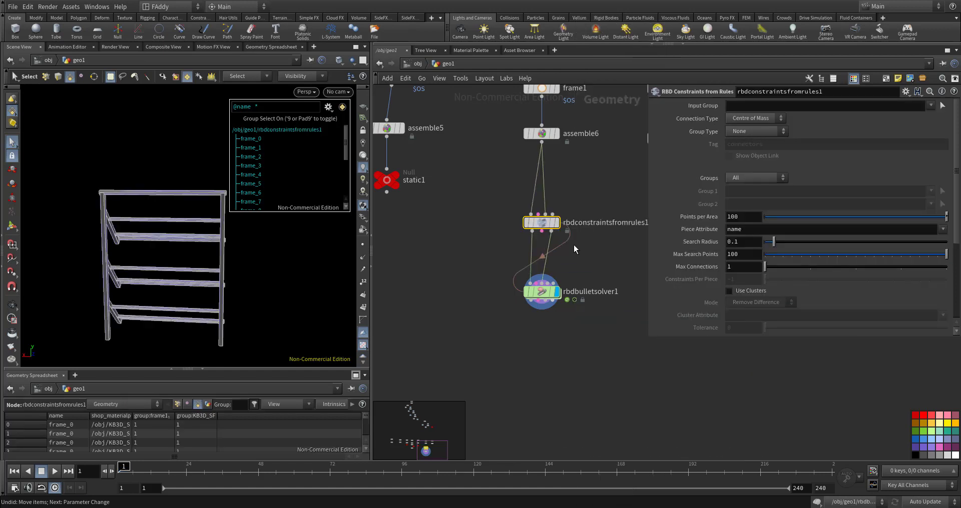
key(r)
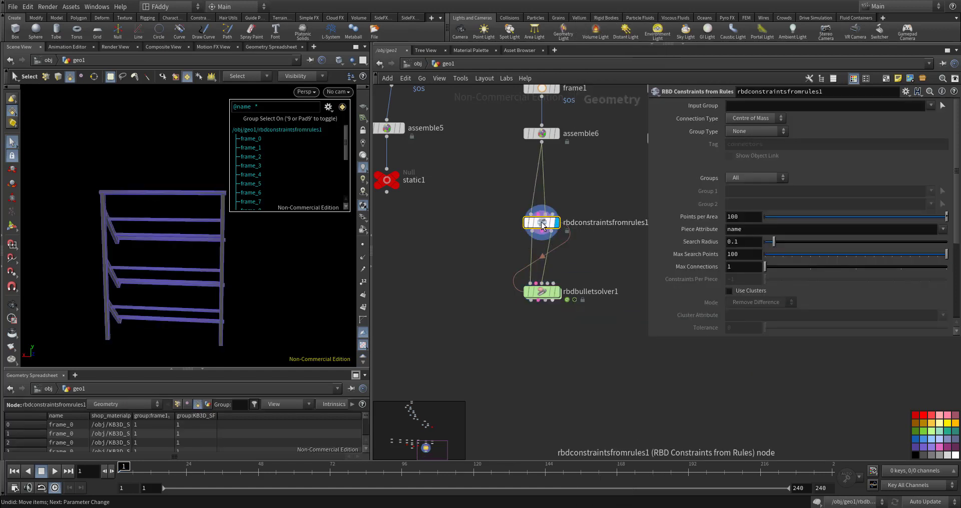
key(Escape)
mouse_move(155, 273)
mouse_down()
mouse_move(263, 262)
mouse_move(242, 261)
mouse_up()
key(s)
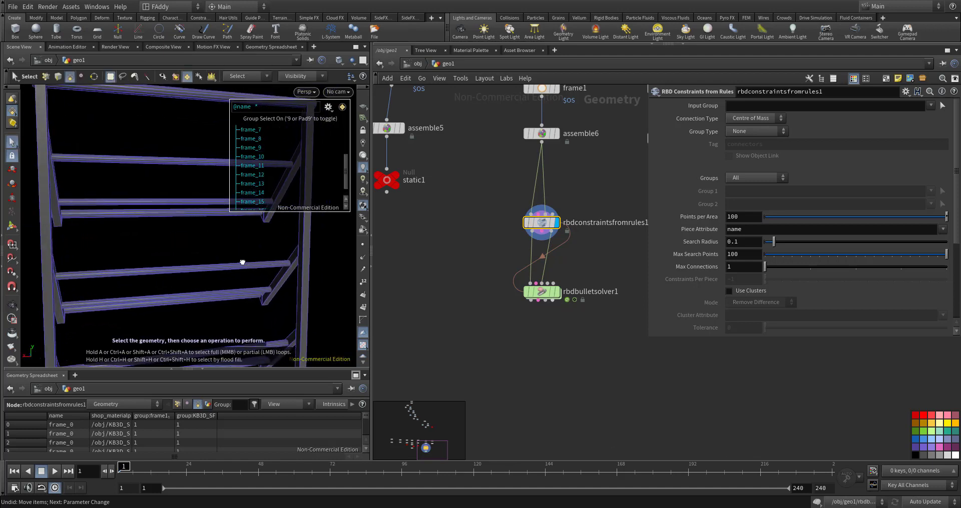
Set Input Group to frame1, Groups to All to Group, and Group 1 to frame1
click(766, 128)
click(767, 128)
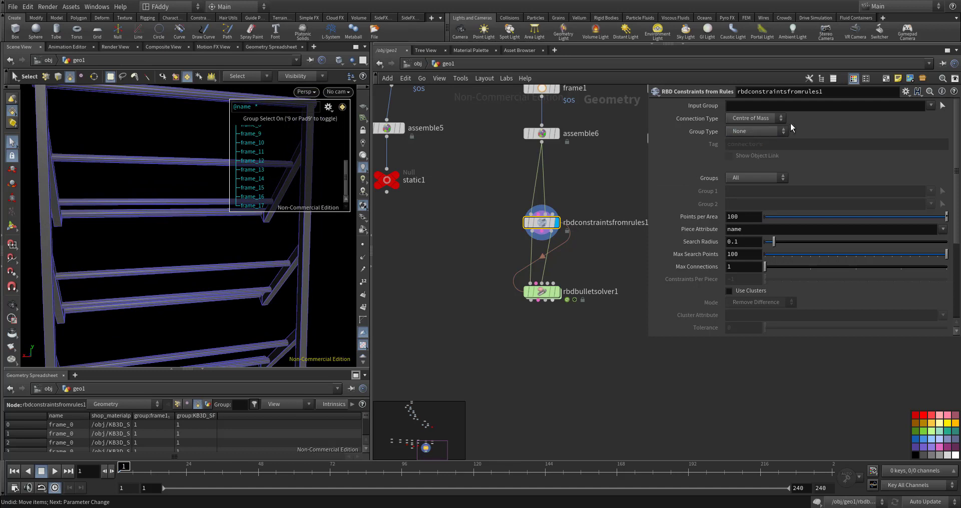
click(930, 106)
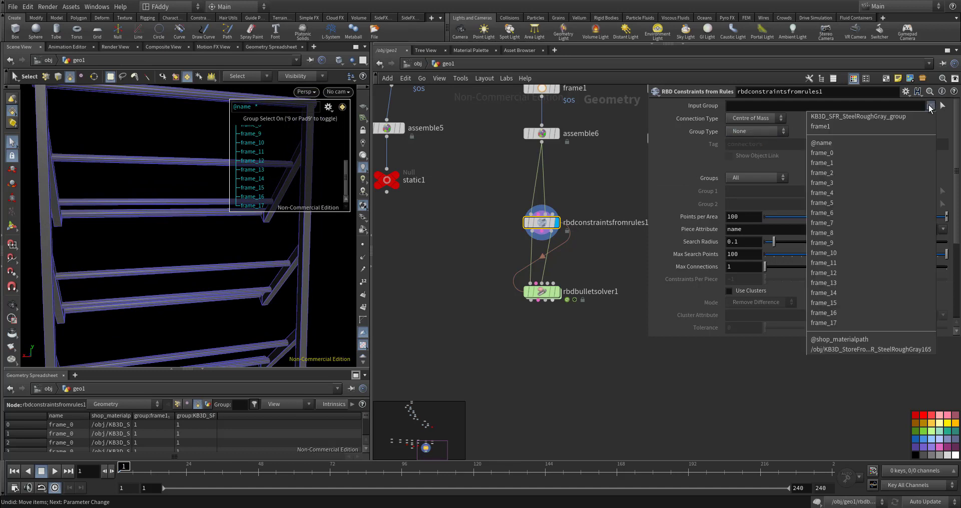
click(909, 125)
click(755, 176)
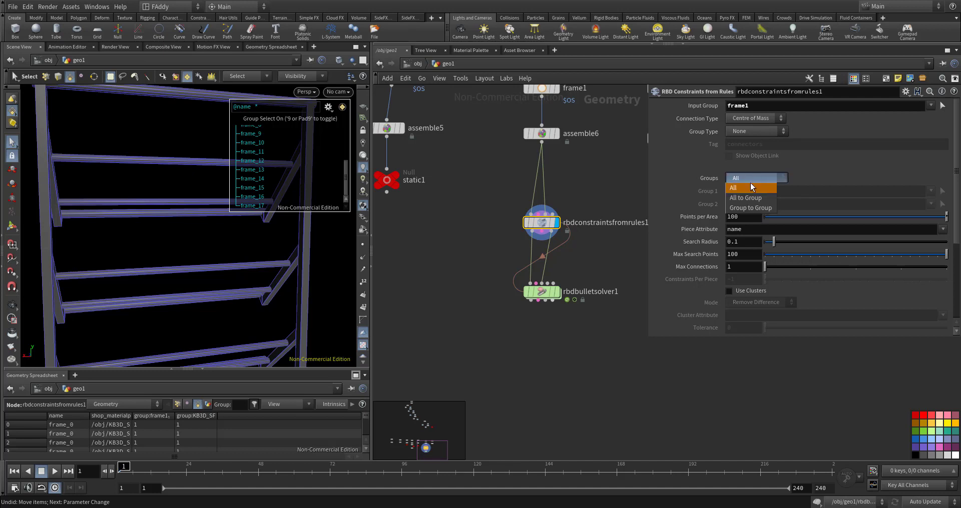
click(746, 196)
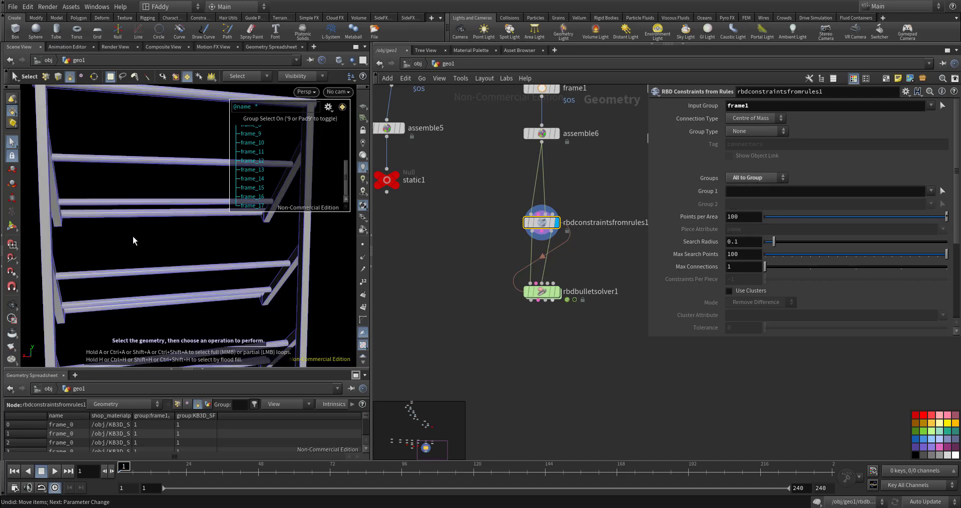
key(Escape)
mouse_move(176, 262)
mouse_down()
mouse_move(195, 265)
mouse_move(159, 264)
mouse_up()
key(s)
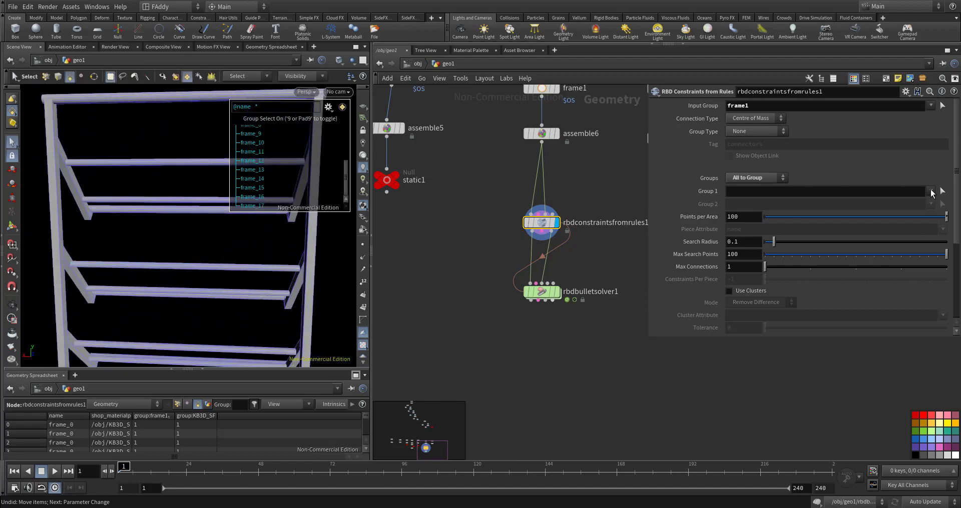
click(931, 191)
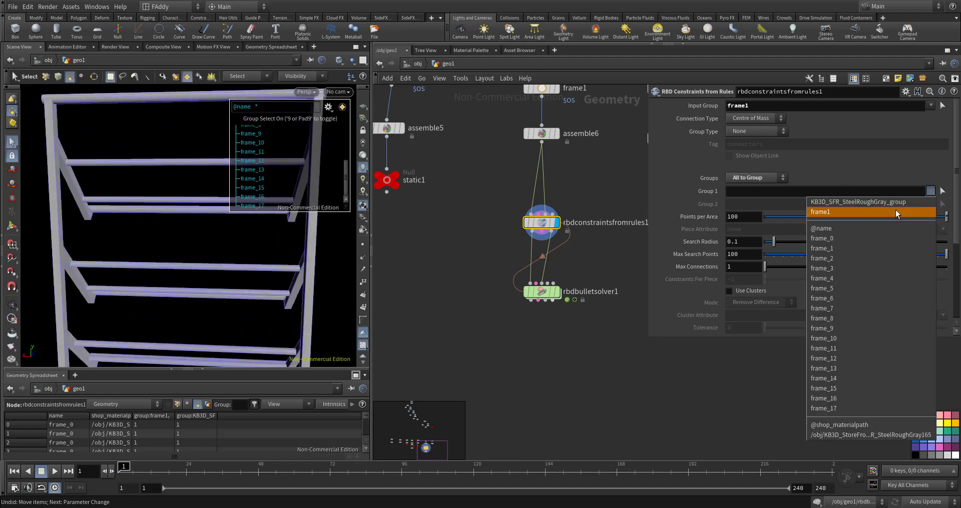
click(895, 211)
Switch the viewport to wireframe, then delete the Constraints from Rules node
key(w)
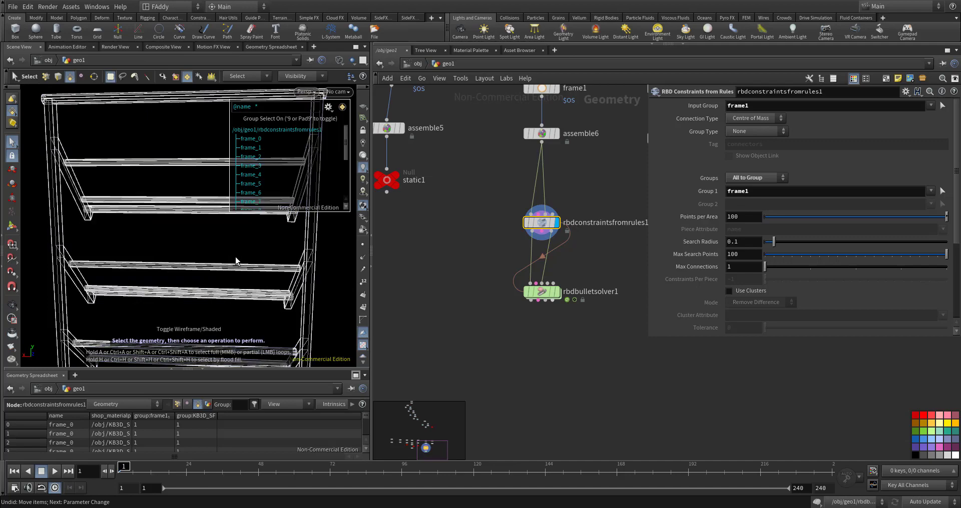
key(Escape)
mouse_move(239, 258)
mouse_down()
mouse_move(150, 242)
mouse_move(135, 216)
mouse_move(150, 238)
mouse_move(203, 248)
mouse_up()
key(s)
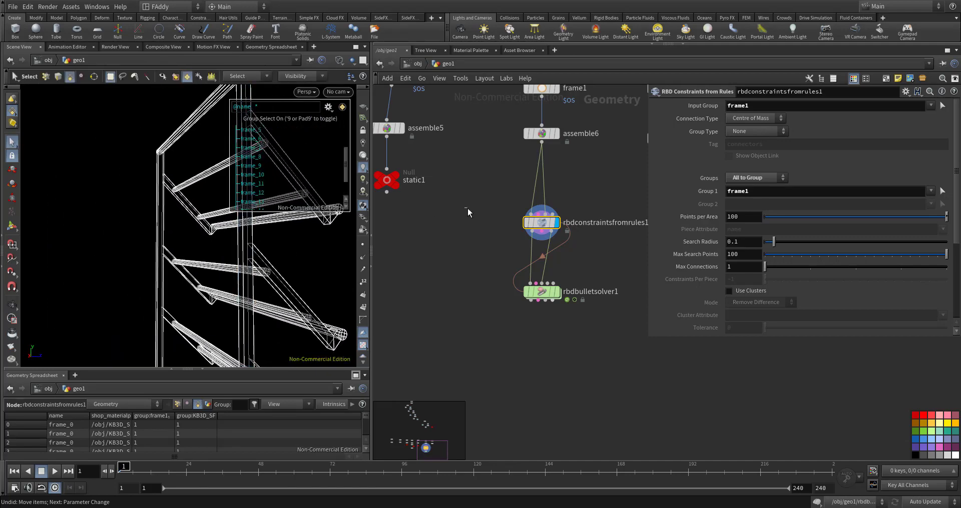
key(Delete)
key(Tab)
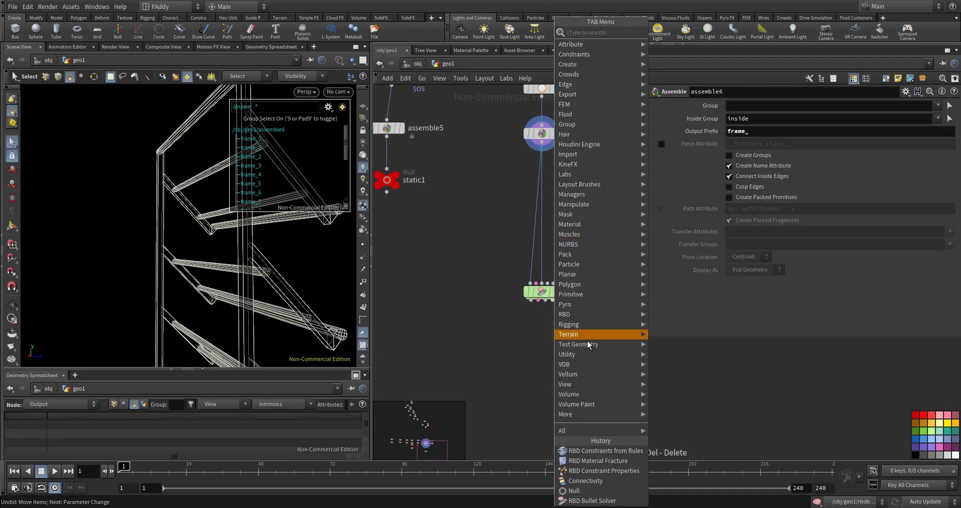
mouse_move(598, 314)
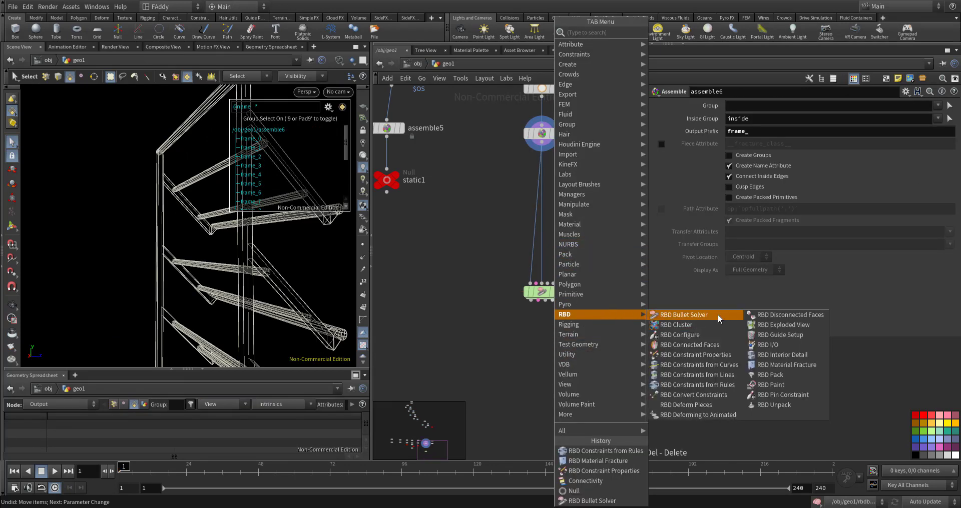
Insert an RBD Constraint Properties node above rbdbulletsolver1, inspect its Glue constraints, then display the solver
click(731, 355)
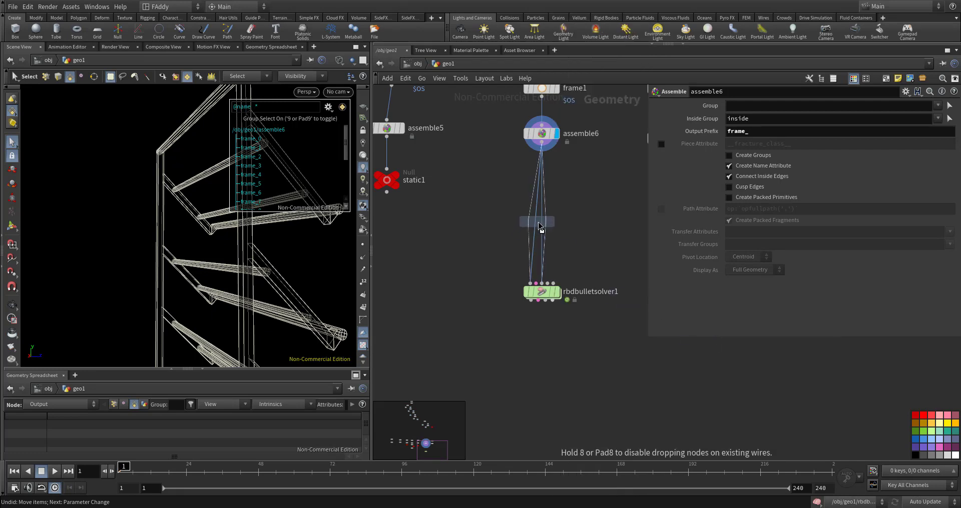
click(541, 221)
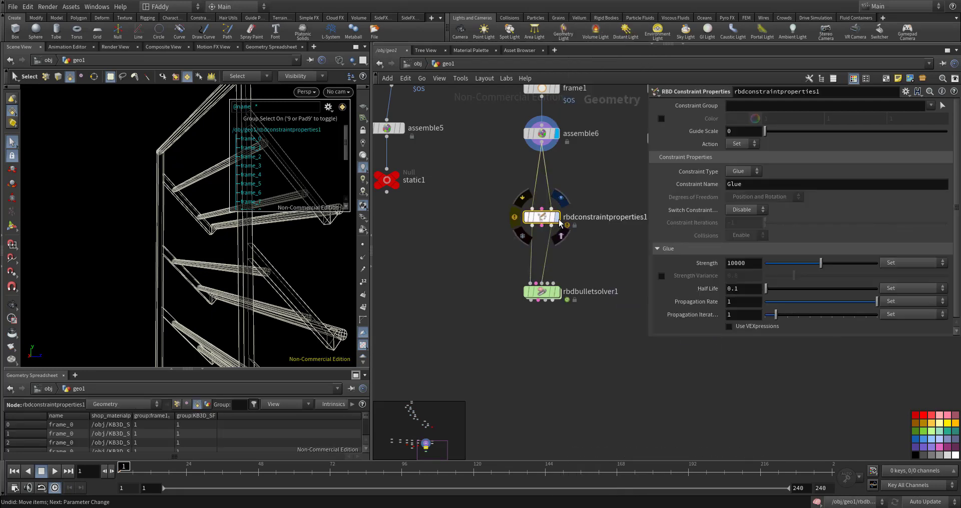
click(555, 217)
alt+drag(227, 279, 228, 262)
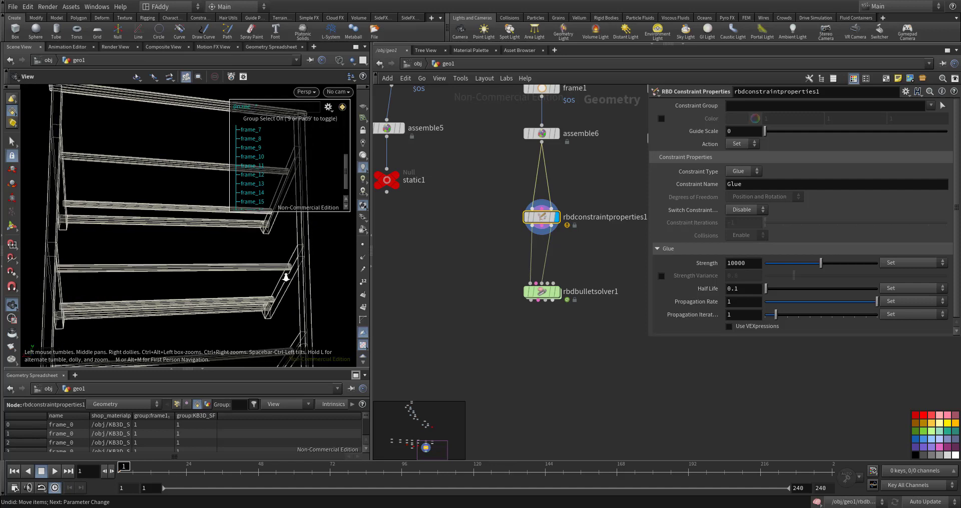
key(Escape)
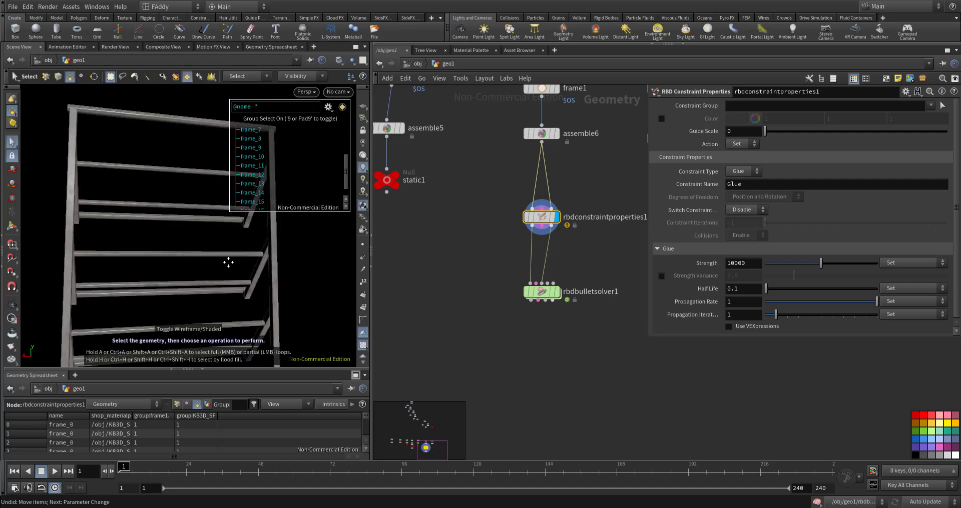
mouse_move(230, 262)
mouse_down()
mouse_move(284, 318)
mouse_move(265, 311)
mouse_up()
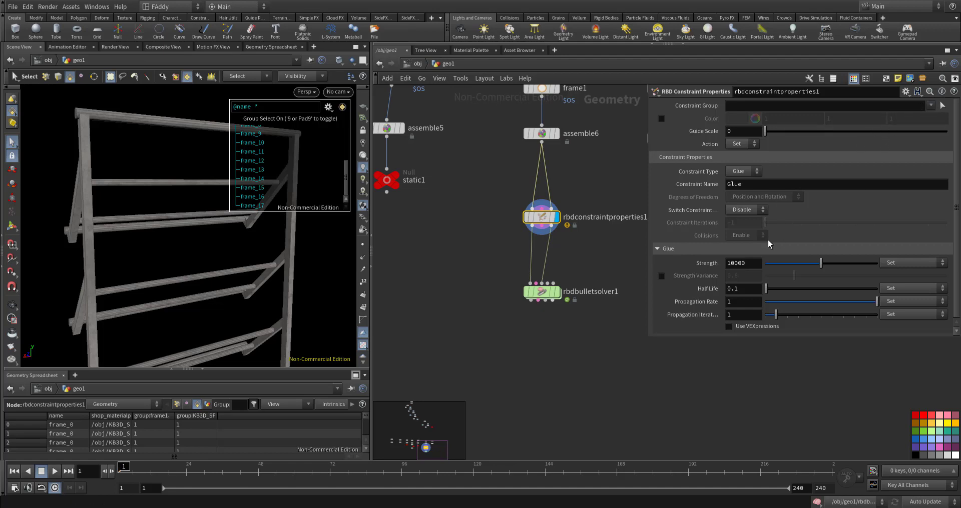
click(541, 294)
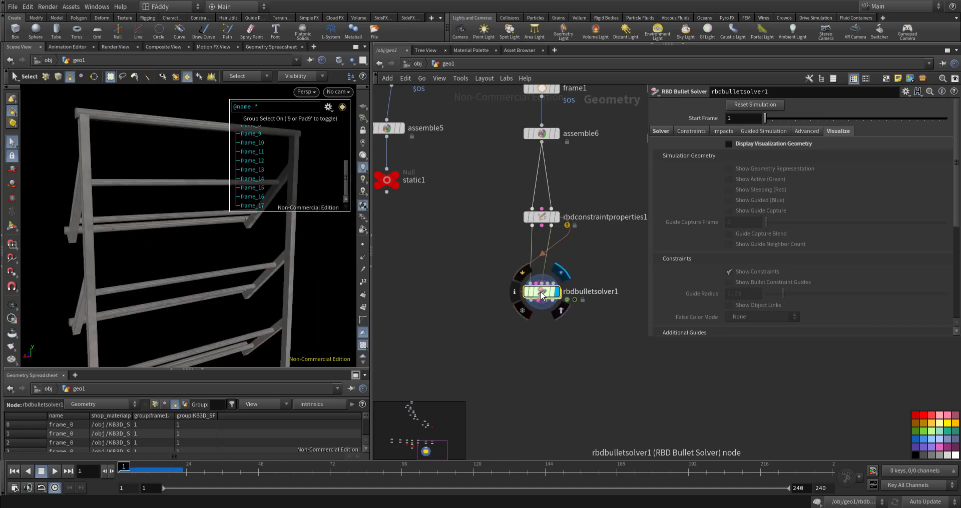
Turn on packed primitive output in assemble6
middle_drag(596, 279, 580, 322)
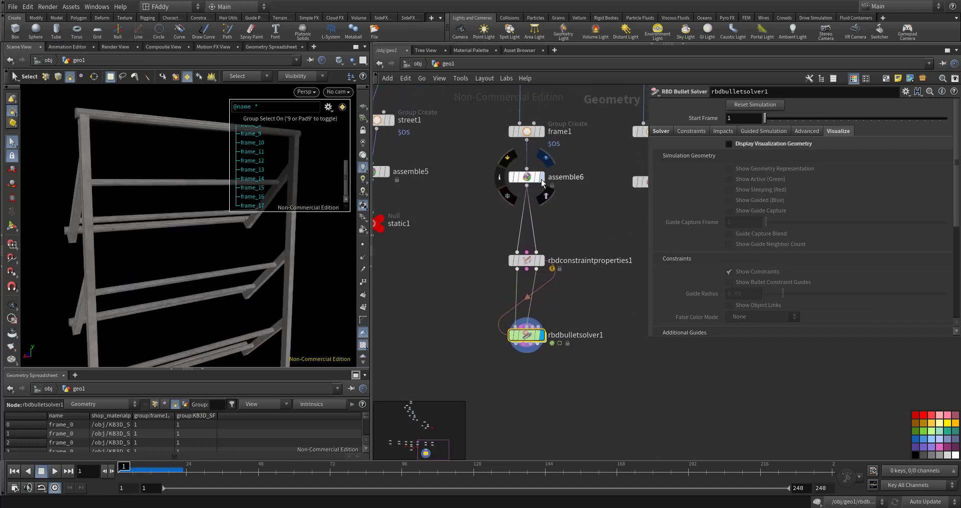
click(528, 179)
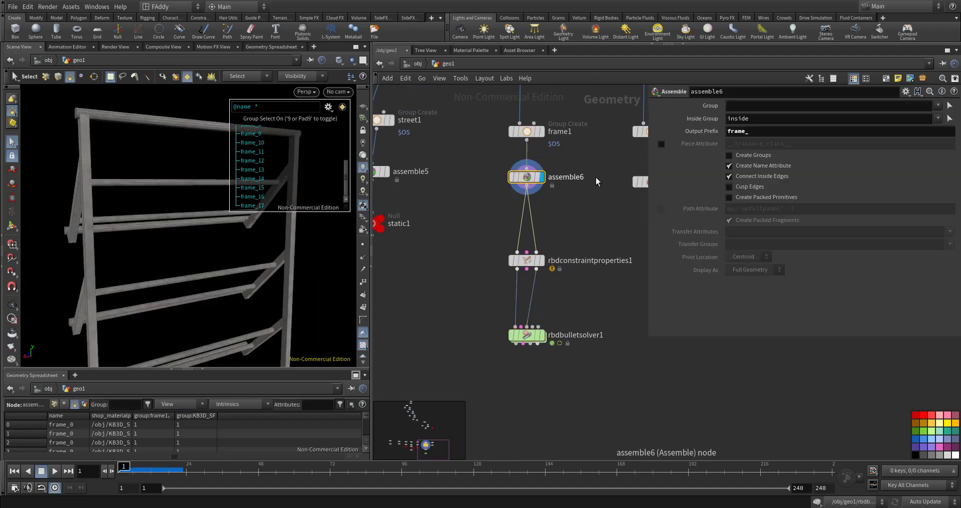
click(730, 198)
Check the constraint and solver results, then delete rbdconstraintproperties1
click(527, 261)
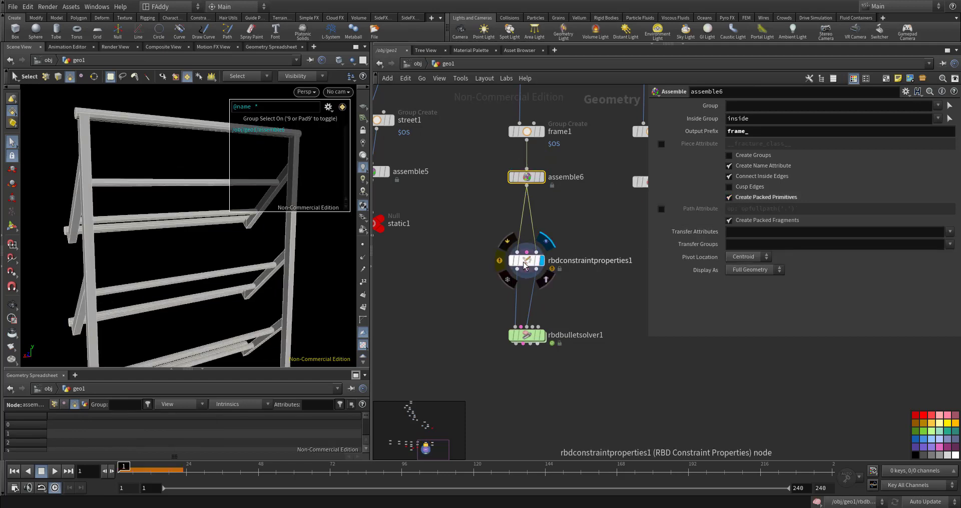
click(527, 337)
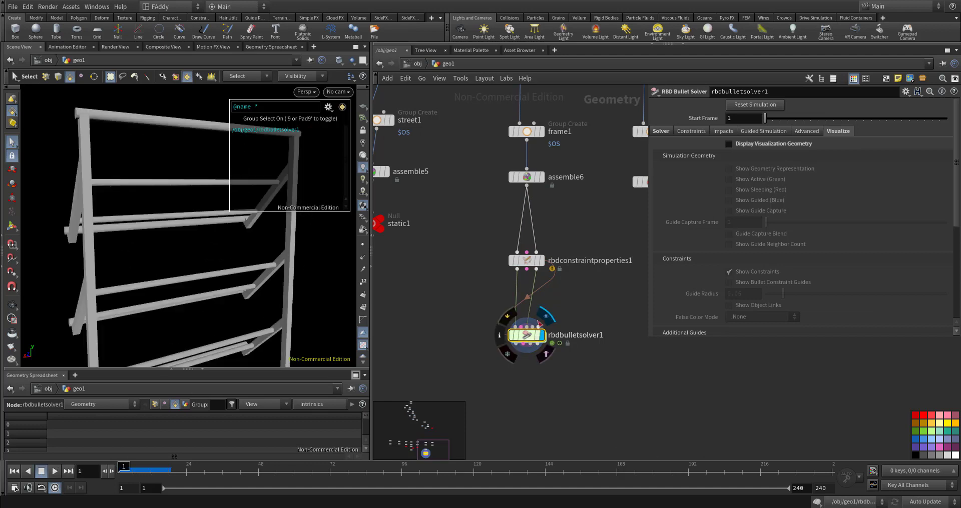
key(ctrl+Up)
click(544, 262)
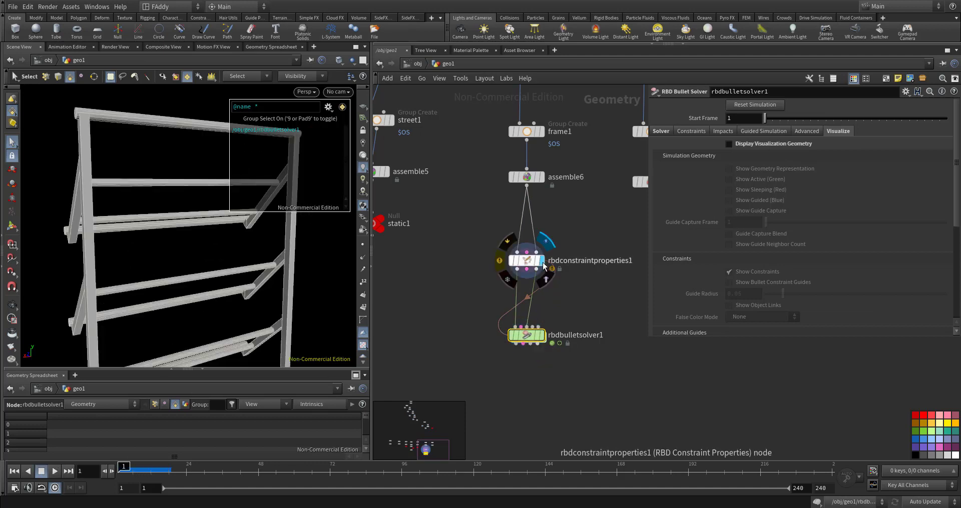
key(Delete)
scroll(544, 265, up, 2)
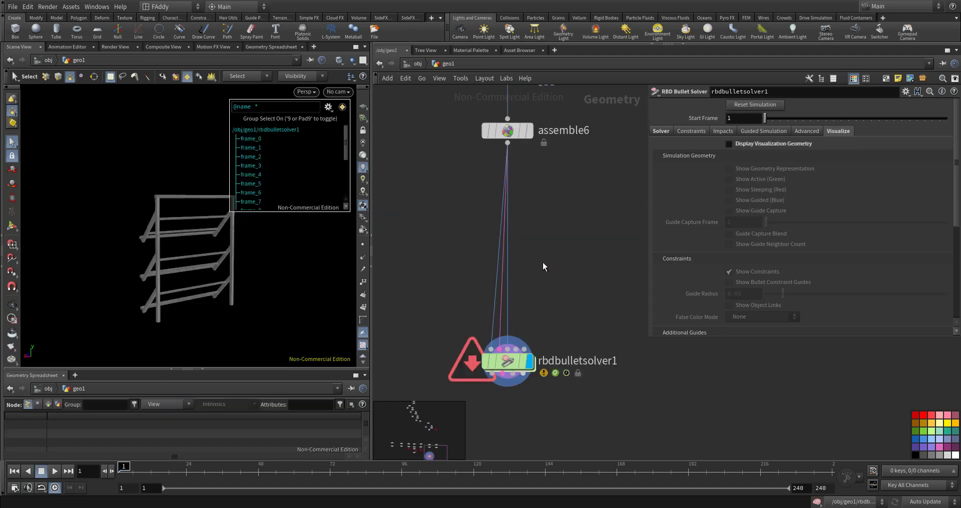
Insert a fresh RBD Constraint Properties node between assemble6 and rbdbulletsolver1
key(Tab)
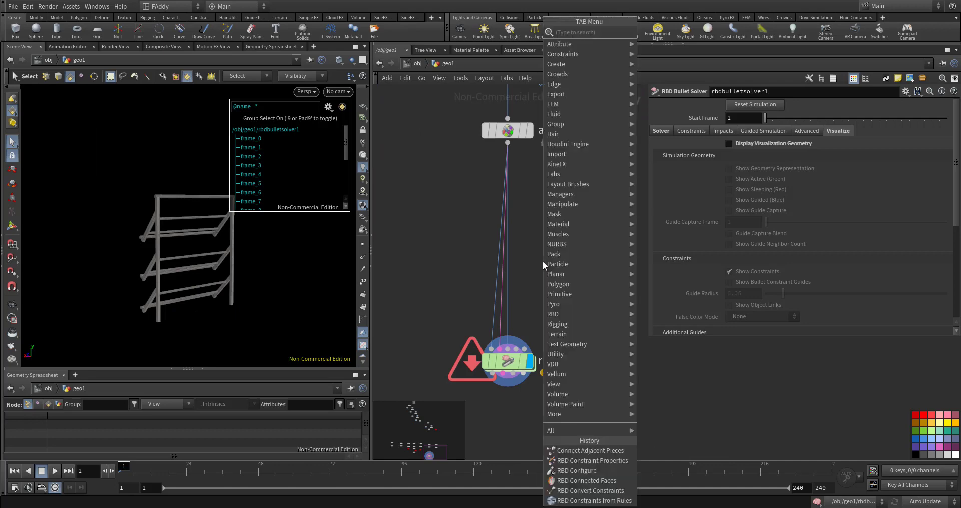
text(rbd)
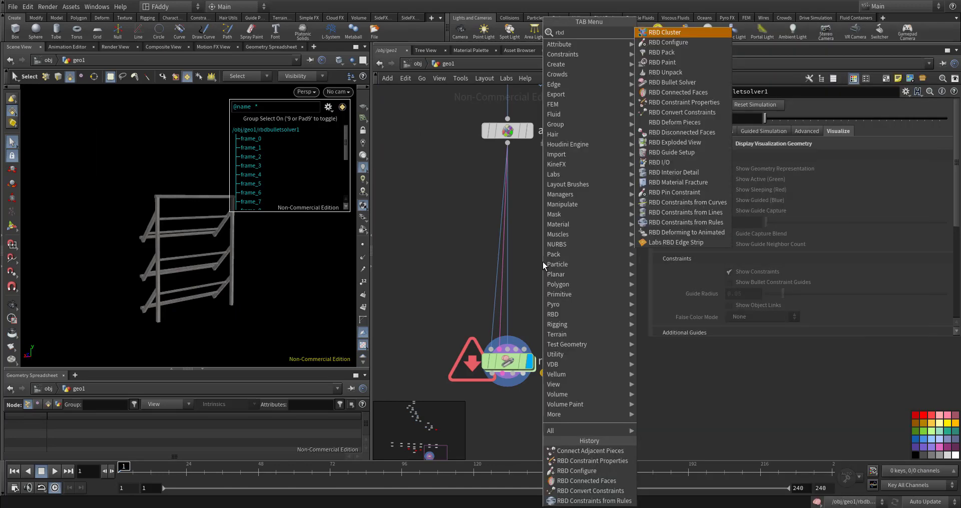
text(c)
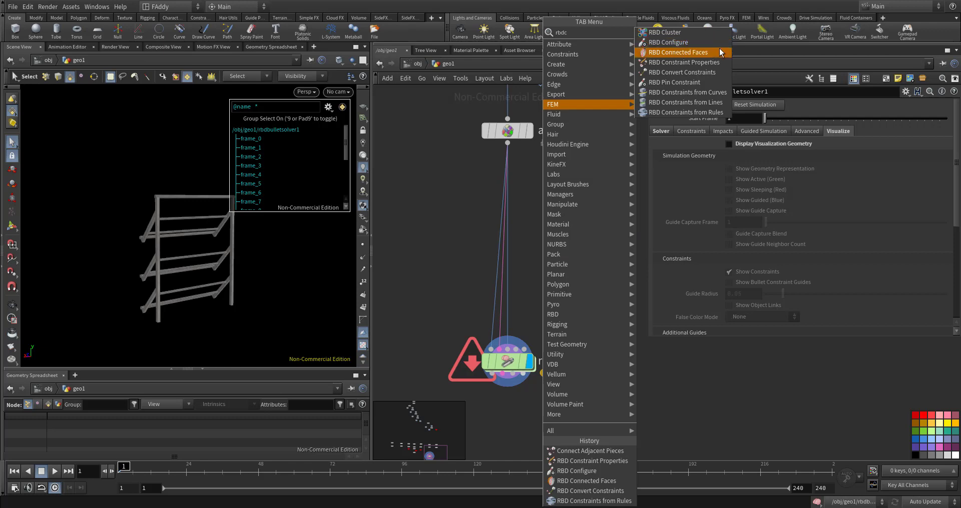
click(713, 74)
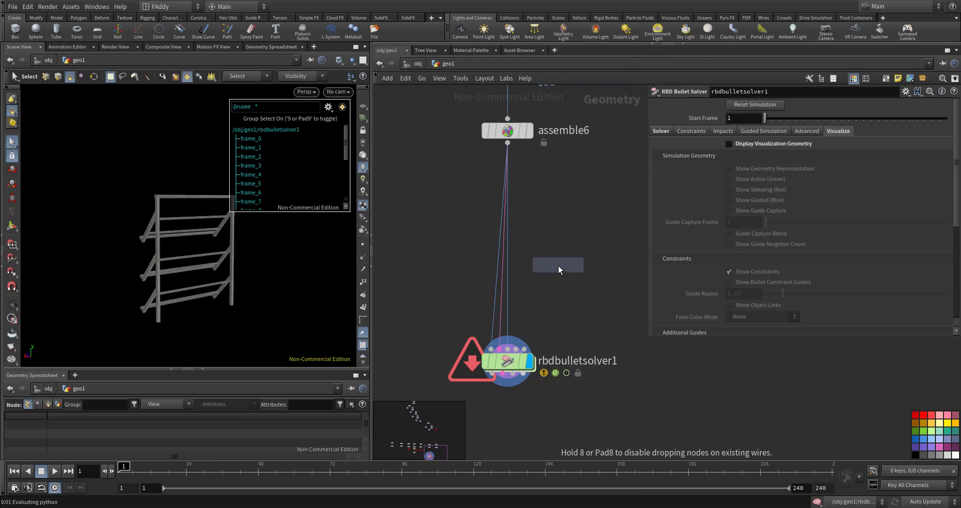
key(Escape)
key(Tab)
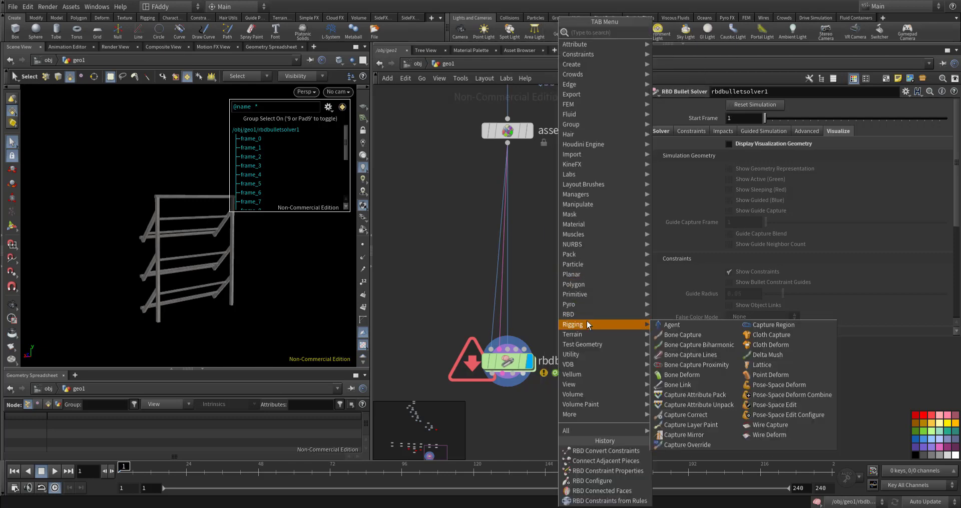
mouse_move(593, 314)
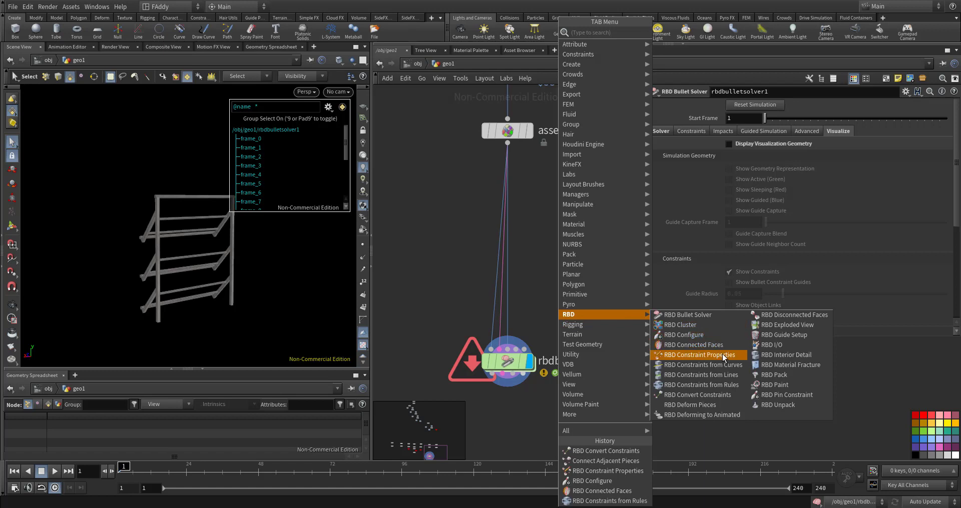
click(723, 356)
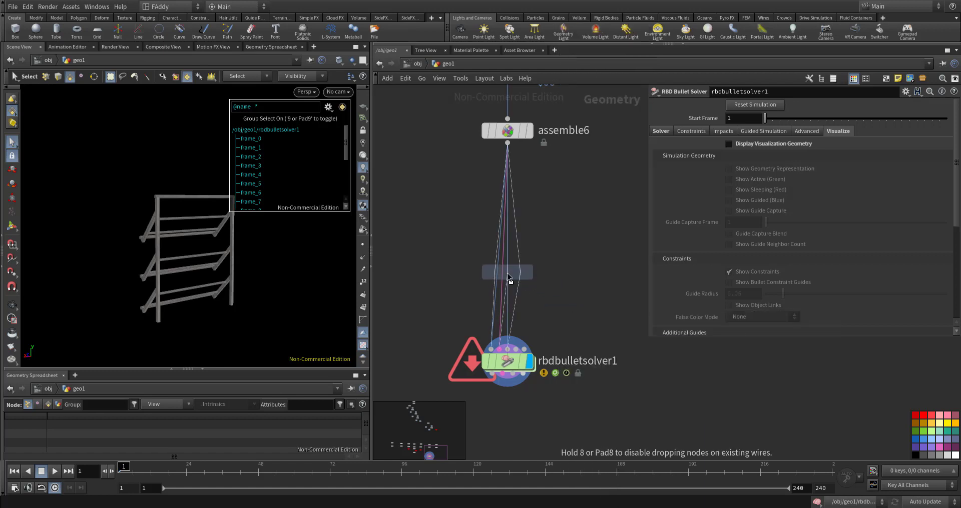
click(508, 274)
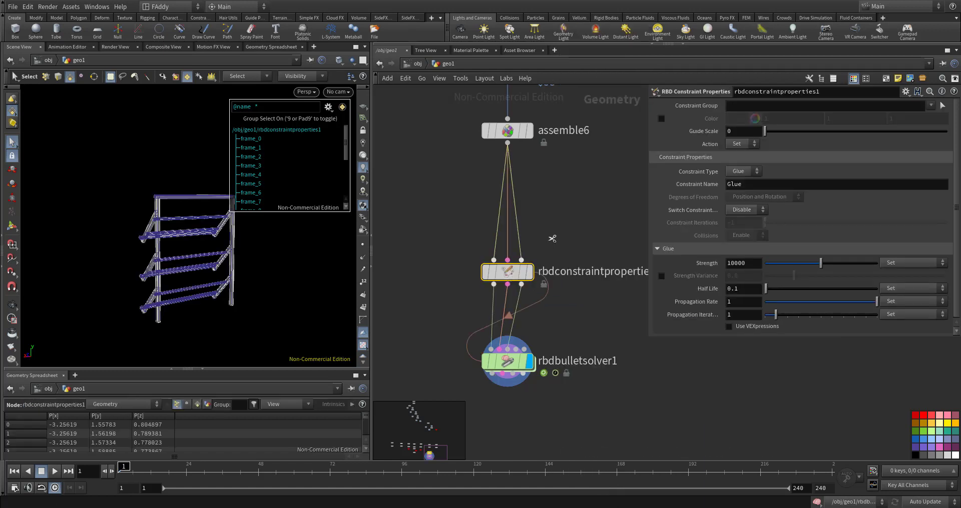
key(Tab)
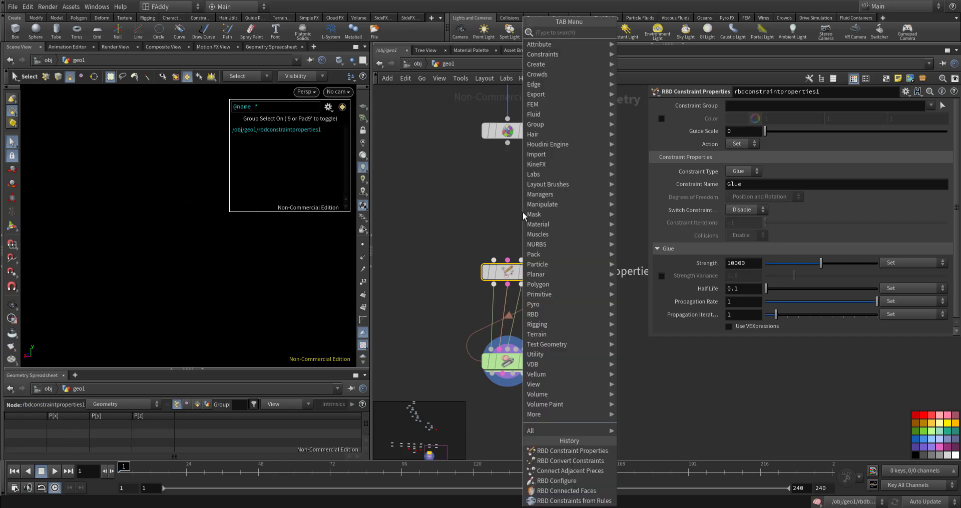
text(co)
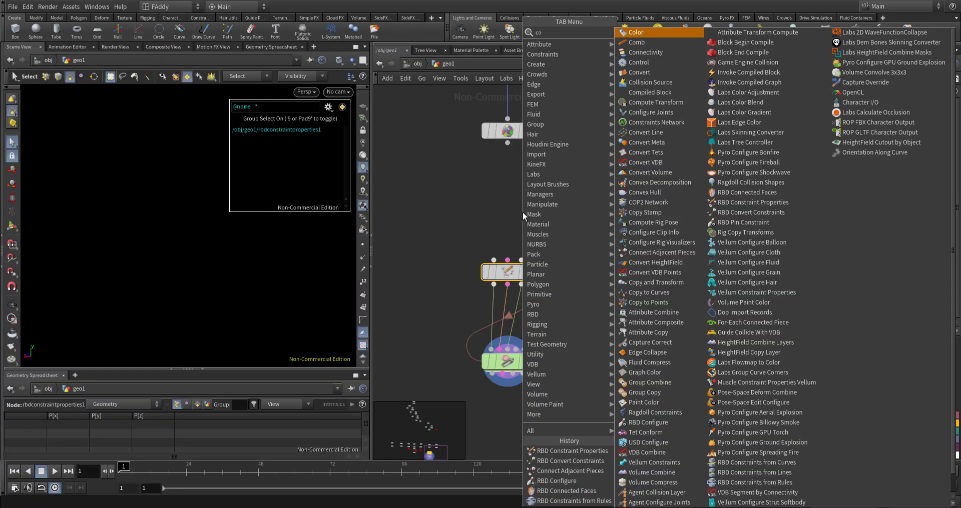
text(nnec)
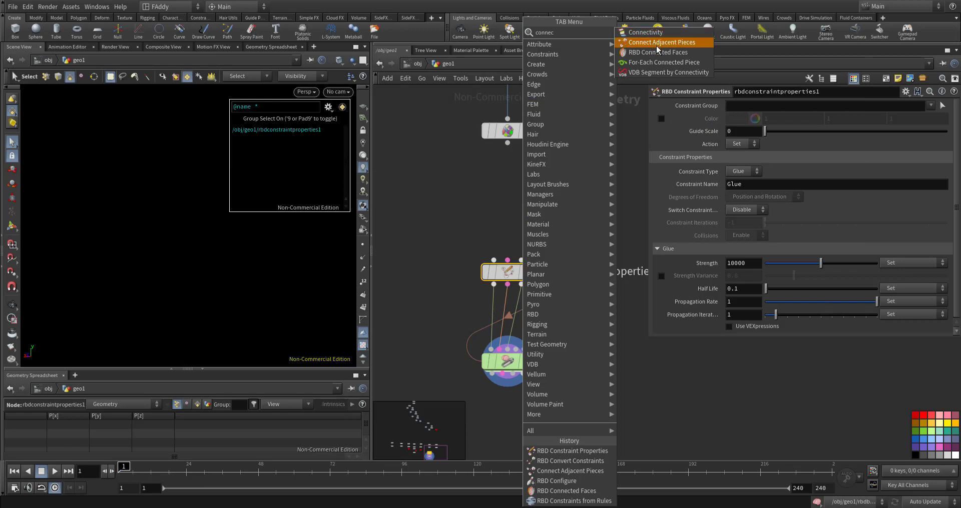
Add Connect Adjacent Pieces below assemble6, feeding its connections and assemble6 into rbdconstraintproperties1
click(669, 43)
click(577, 205)
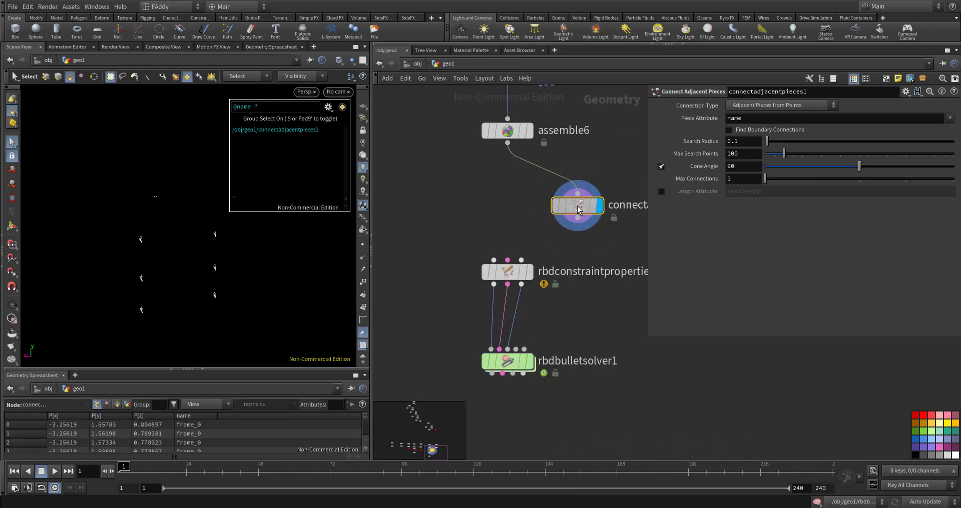
drag(769, 146, 777, 145)
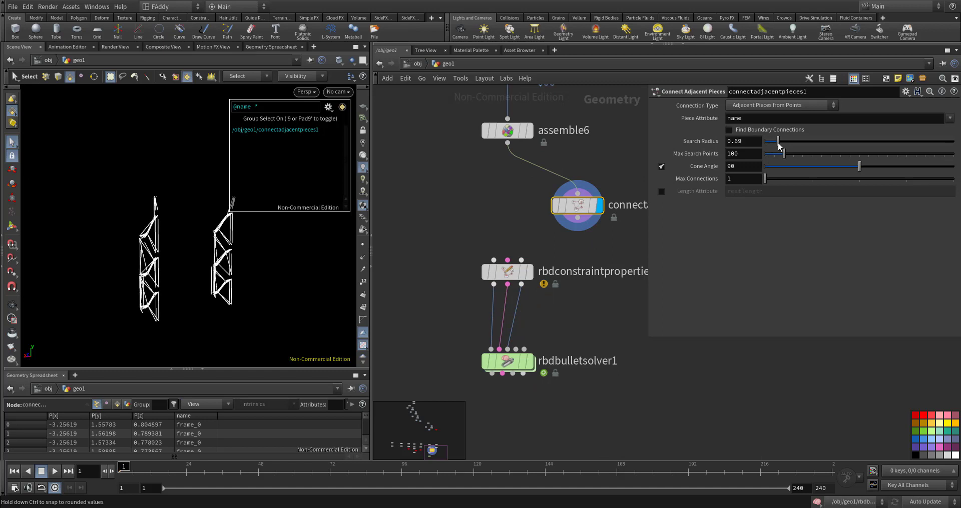
click(508, 260)
click(576, 219)
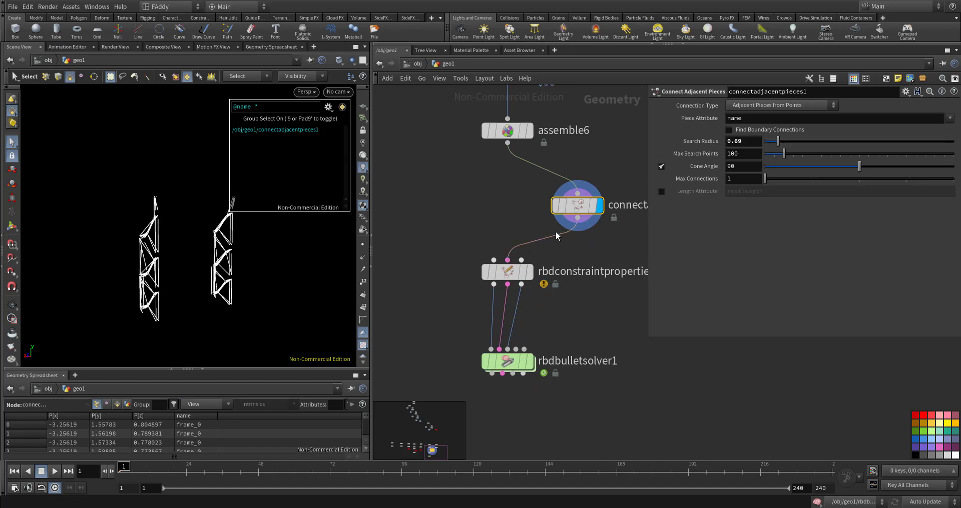
click(521, 260)
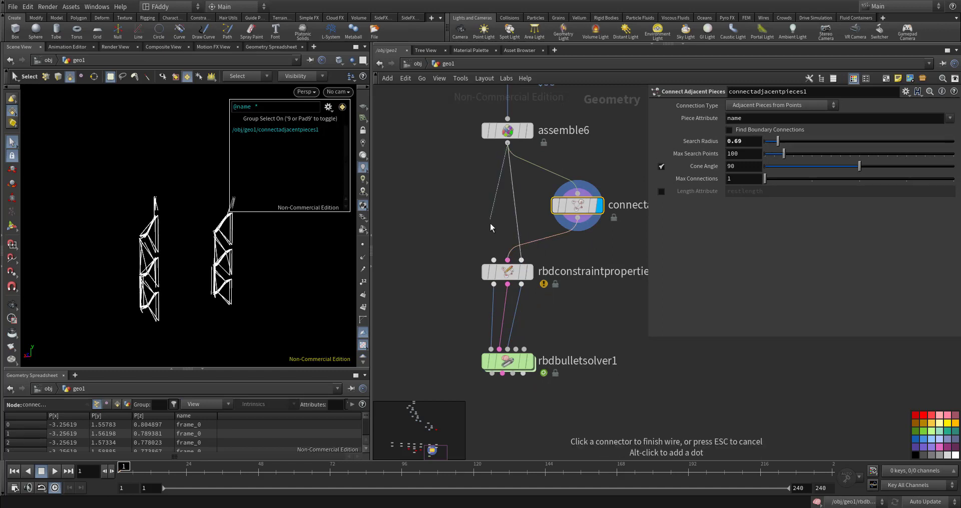
click(507, 144)
Test the simulation while tuning Search Radius, settling at 0.72
click(509, 273)
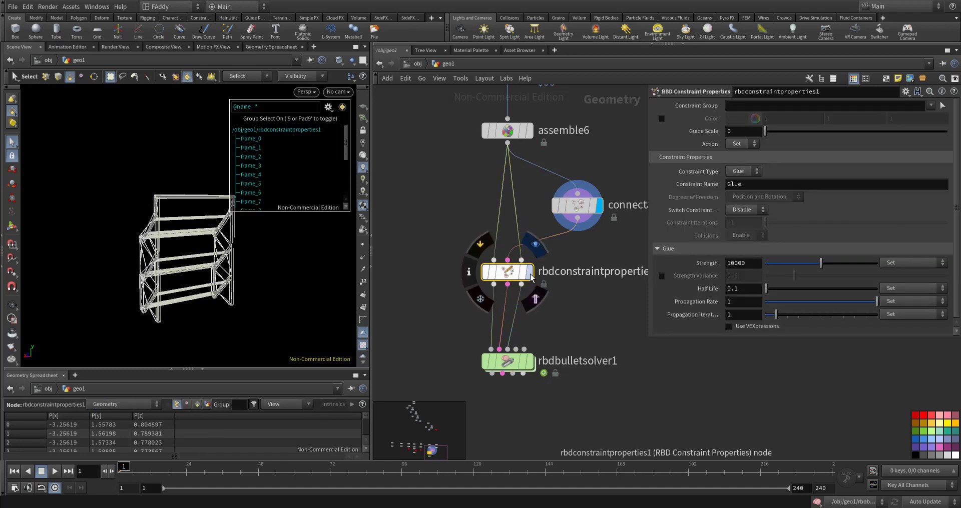
click(506, 364)
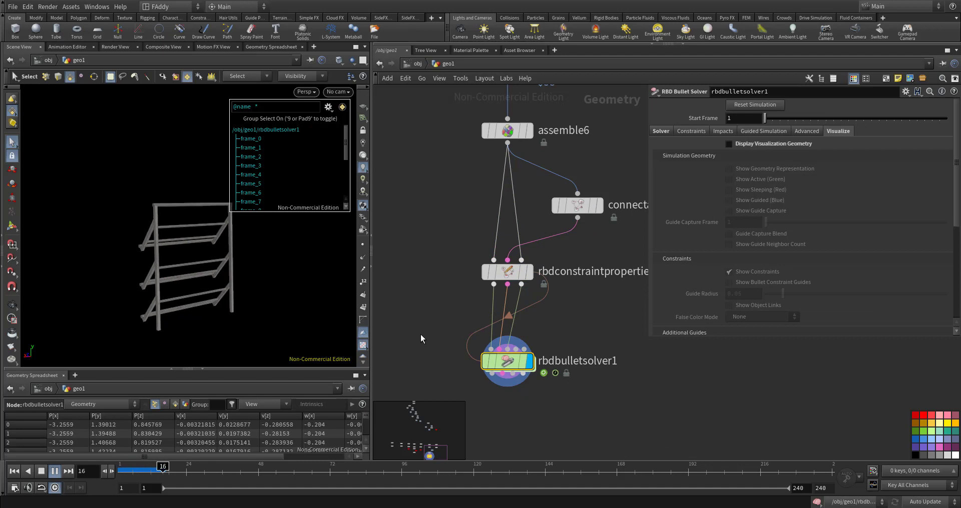
click(577, 205)
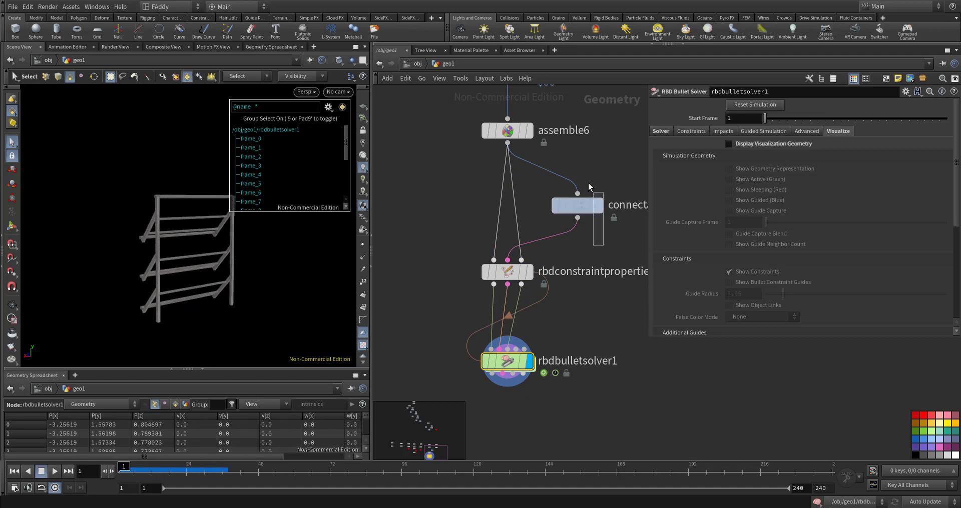
drag(778, 146, 773, 146)
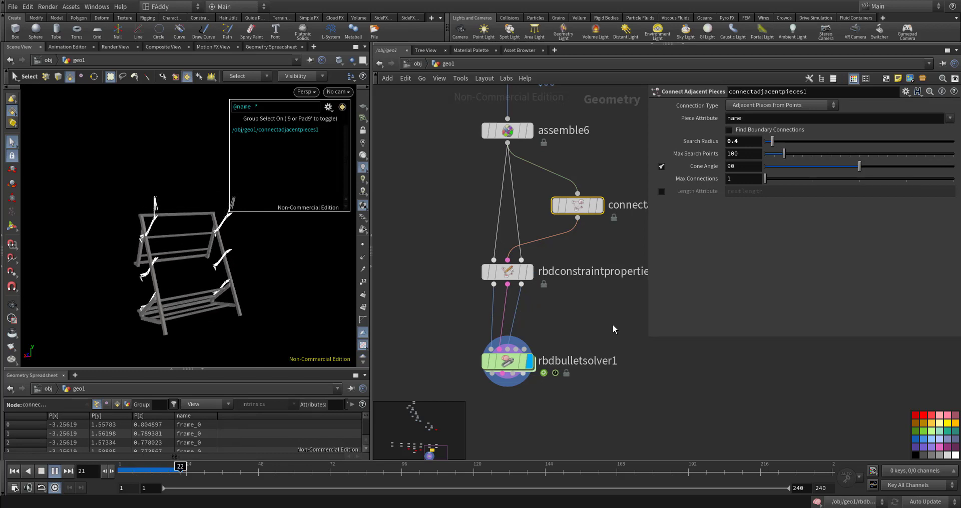
key(ctrl+Up)
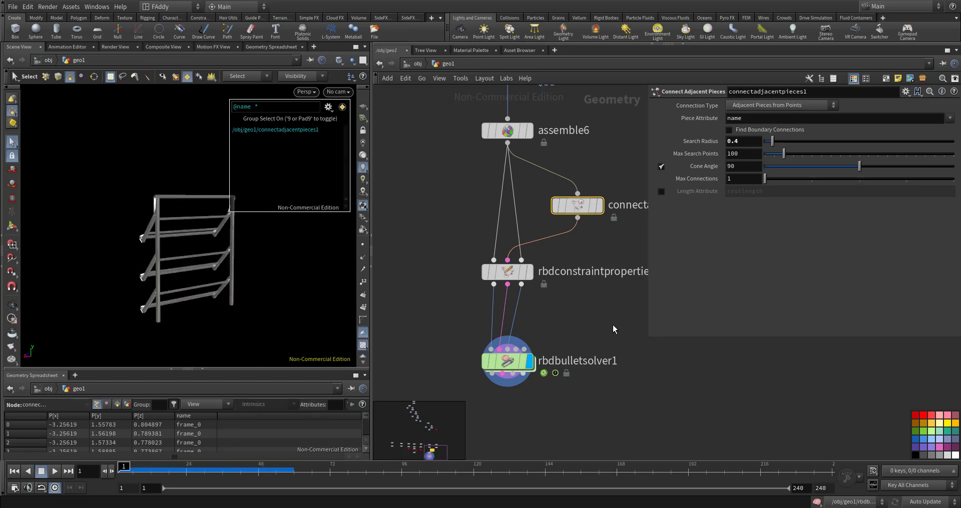
click(779, 145)
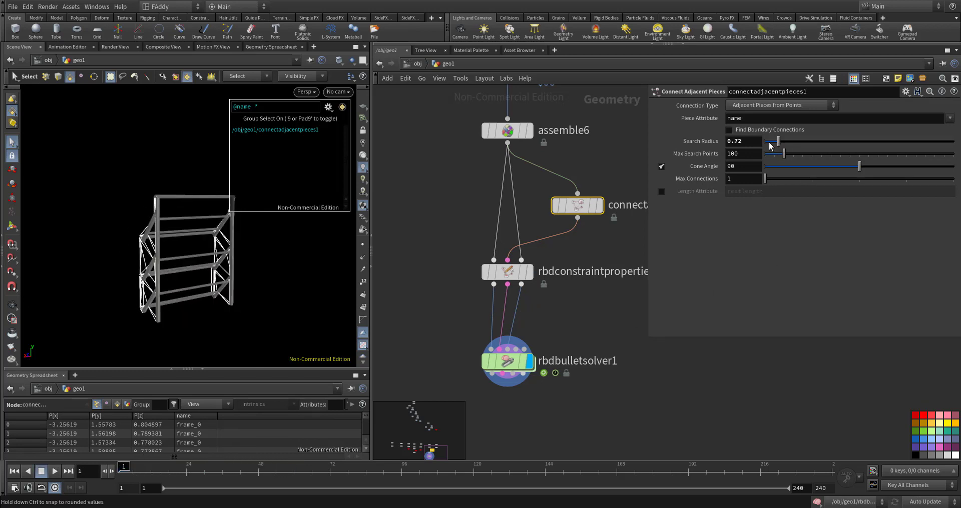
key(Up)
key(ctrl+Up)
scroll(440, 270, down, 2)
scroll(437, 275, down, 1)
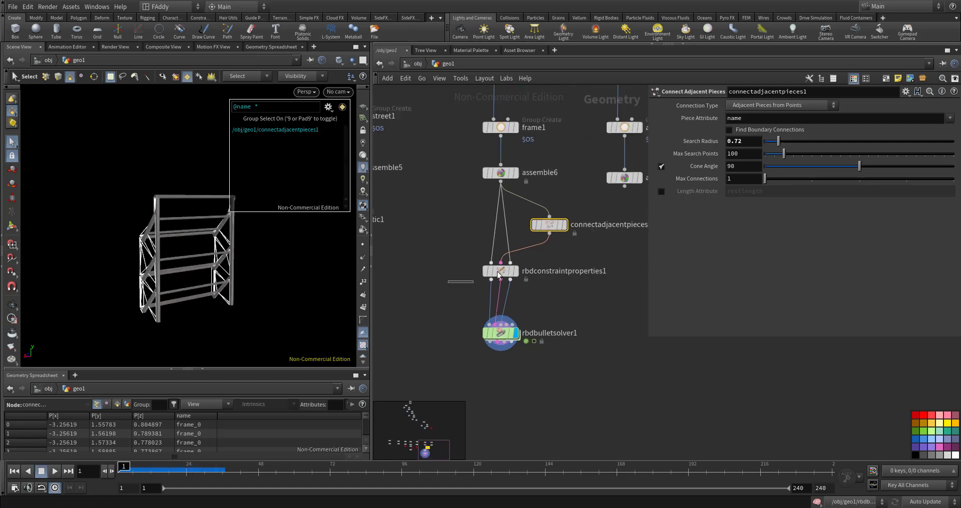
Select and deselect the two constraint nodes, then inspect rbdmaterialfracture1
drag(498, 274, 585, 220)
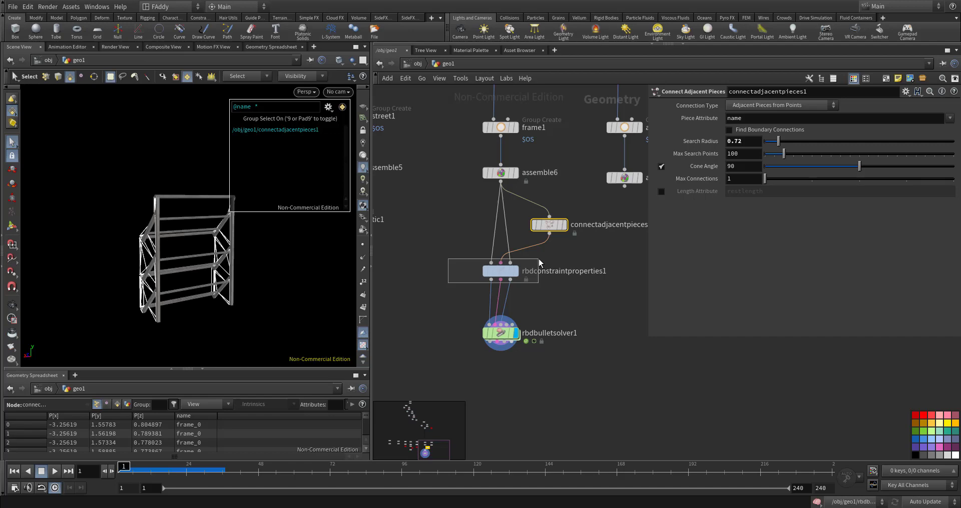
drag(539, 259, 527, 286)
click(484, 234)
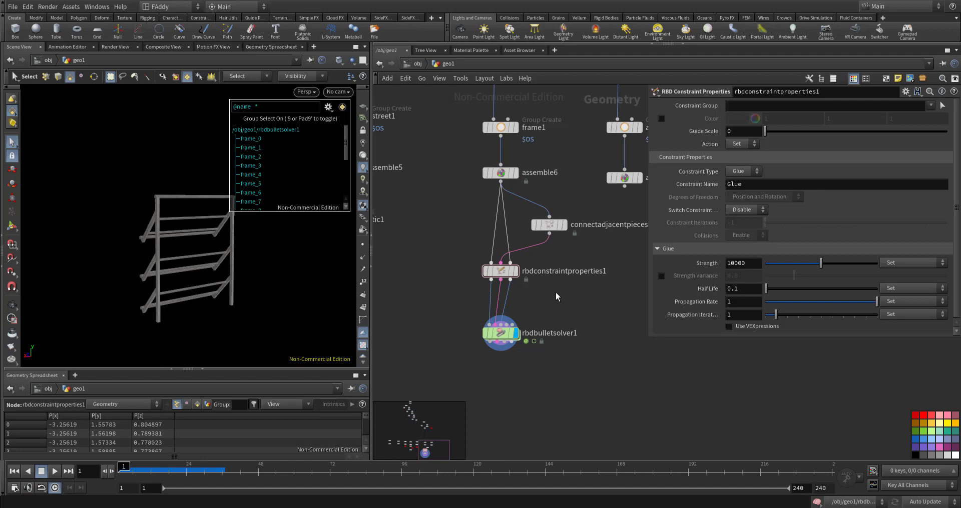
scroll(447, 299, down, 1)
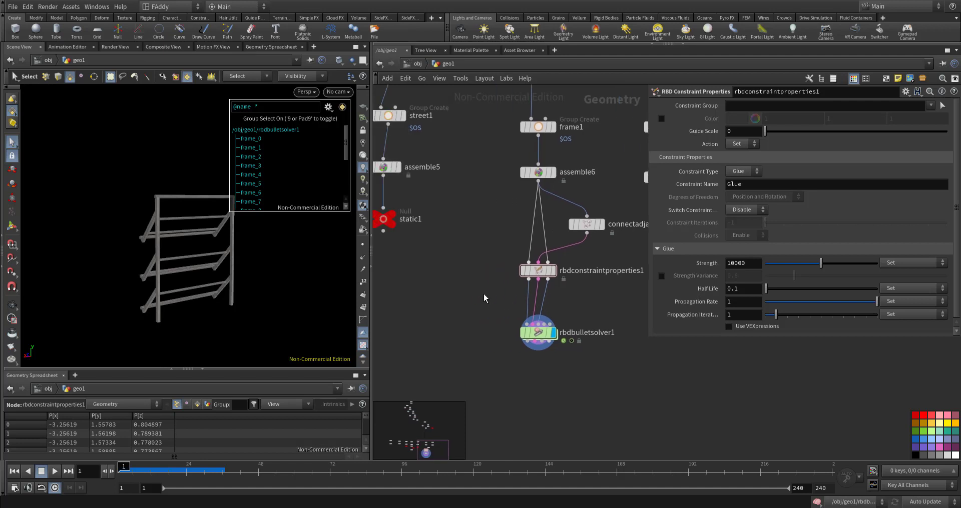
scroll(450, 299, down, 2)
scroll(460, 300, down, 2)
scroll(468, 300, down, 2)
scroll(468, 301, up, 2)
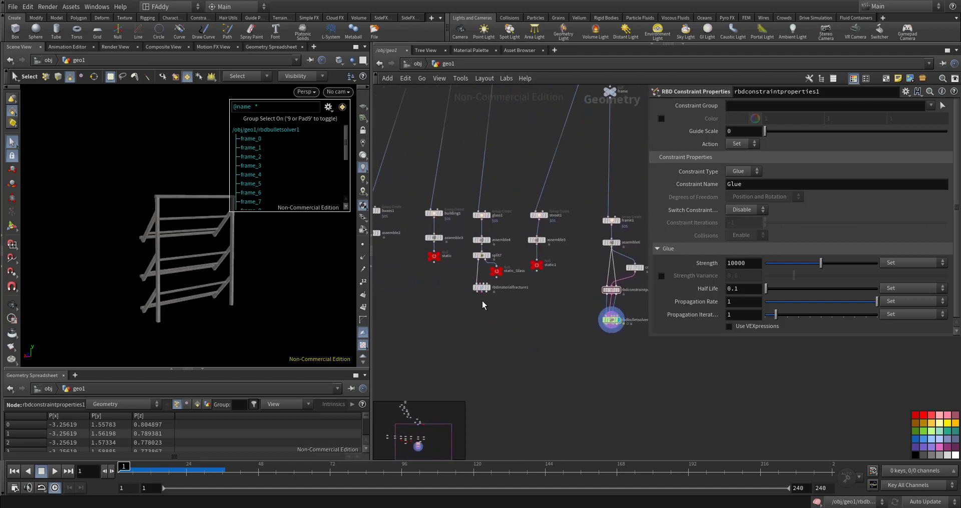
scroll(495, 293, up, 2)
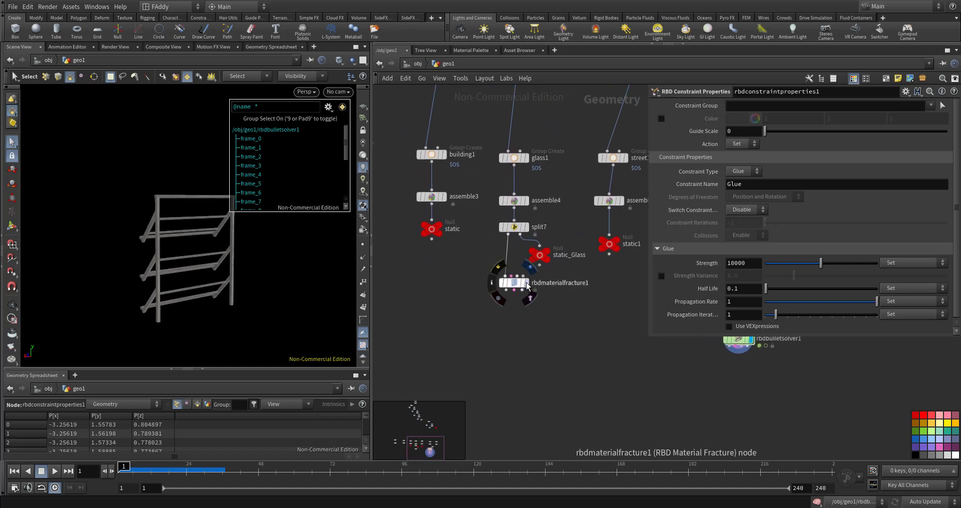
click(517, 285)
Display the fruit pieces from assemble1, then the crate stack from assemble2
mouse_move(429, 279)
middle_down()
mouse_move(558, 313)
mouse_move(586, 298)
middle_up()
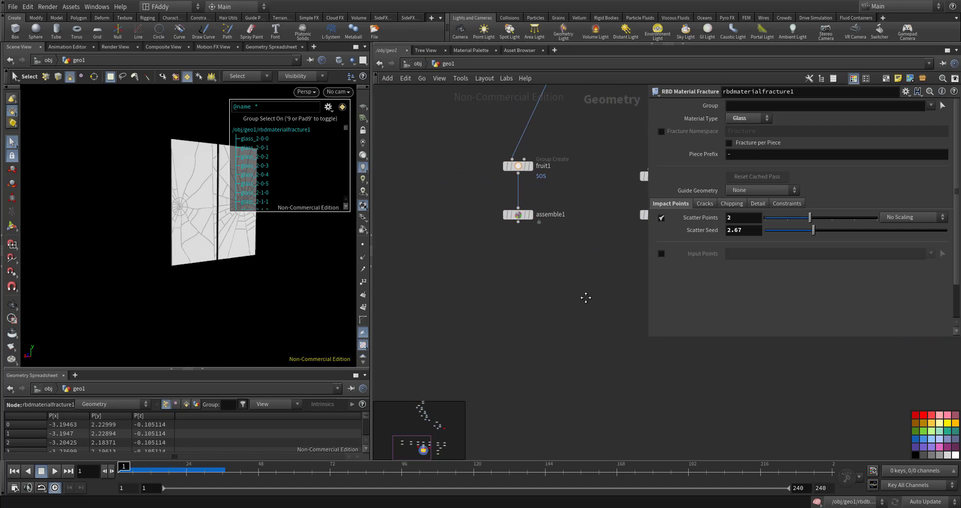
click(531, 217)
mouse_move(645, 239)
middle_down()
mouse_move(563, 246)
mouse_move(526, 238)
middle_up()
click(581, 223)
Add a Connect Adjacent Pieces node below assemble2, fed by it, and display its connection lines
click(568, 223)
key(Tab)
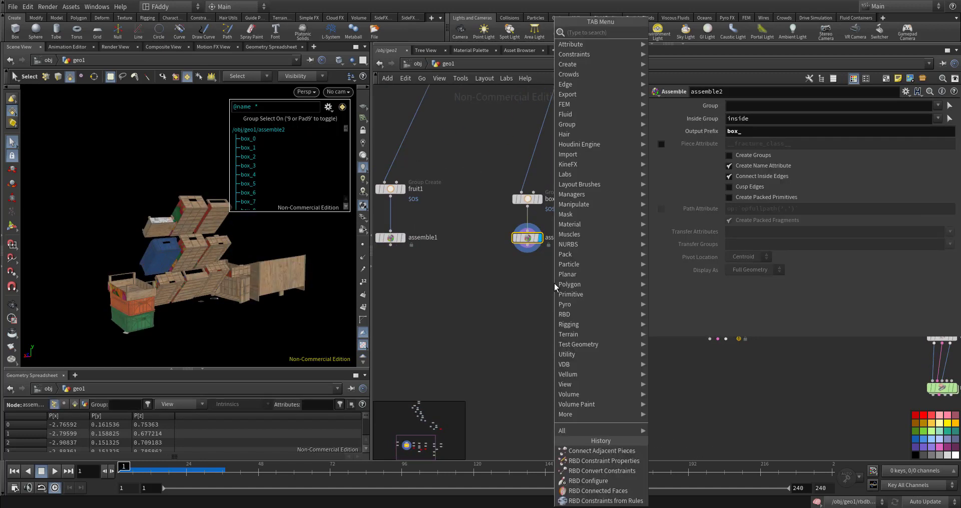
text(conne)
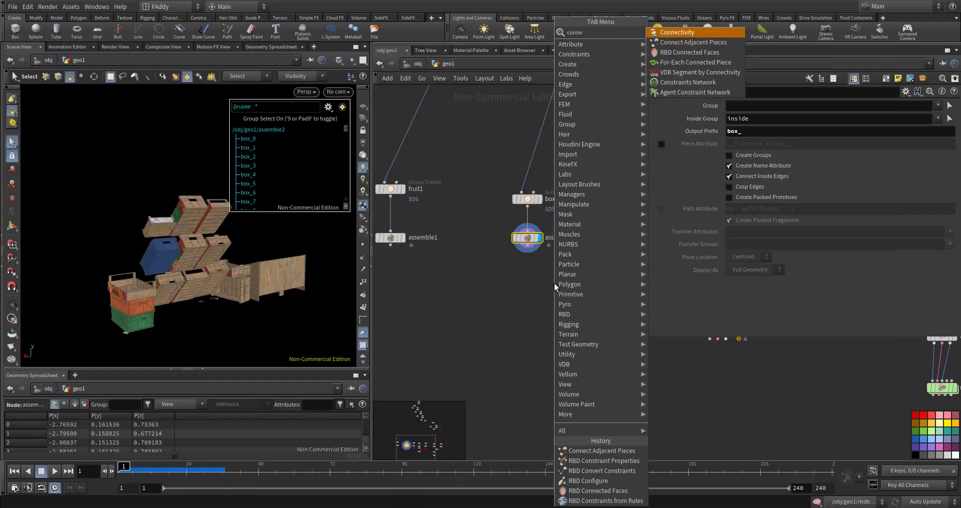
key(Return)
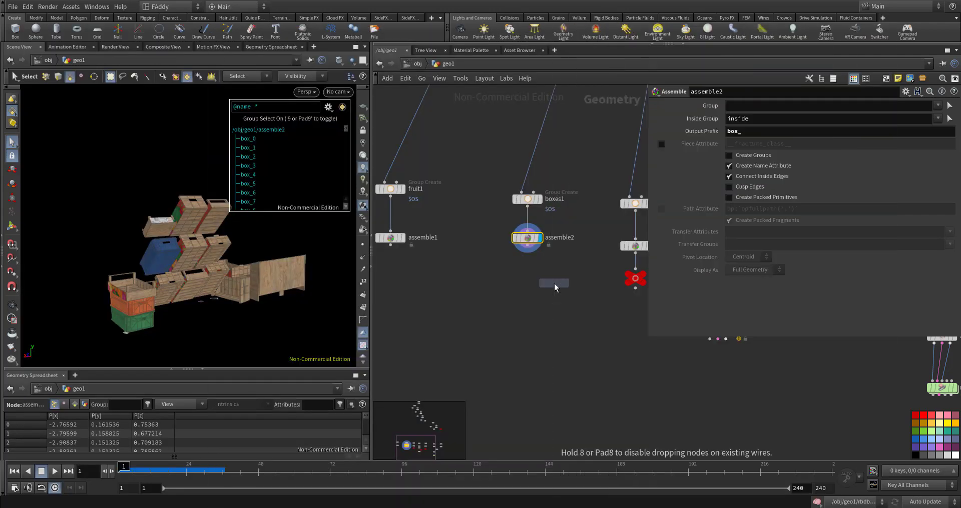
click(554, 288)
click(527, 245)
click(562, 286)
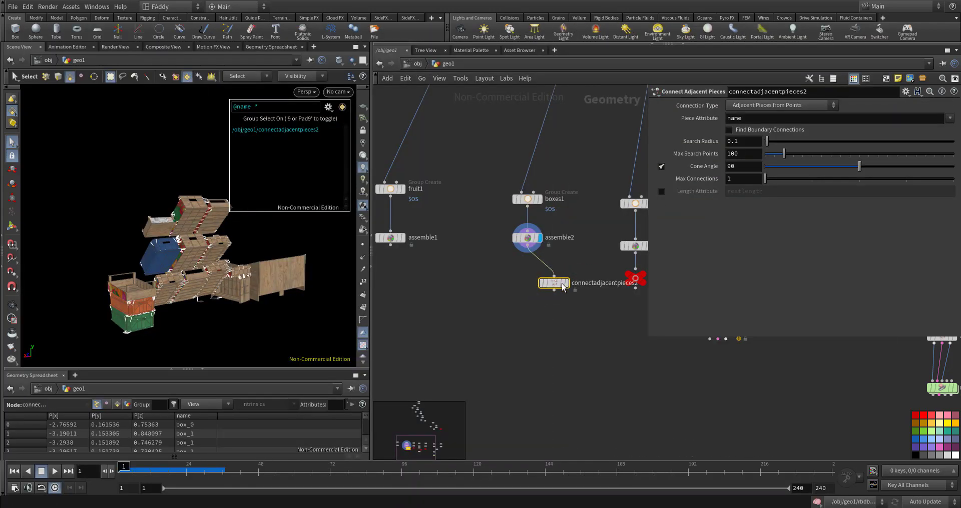
click(559, 286)
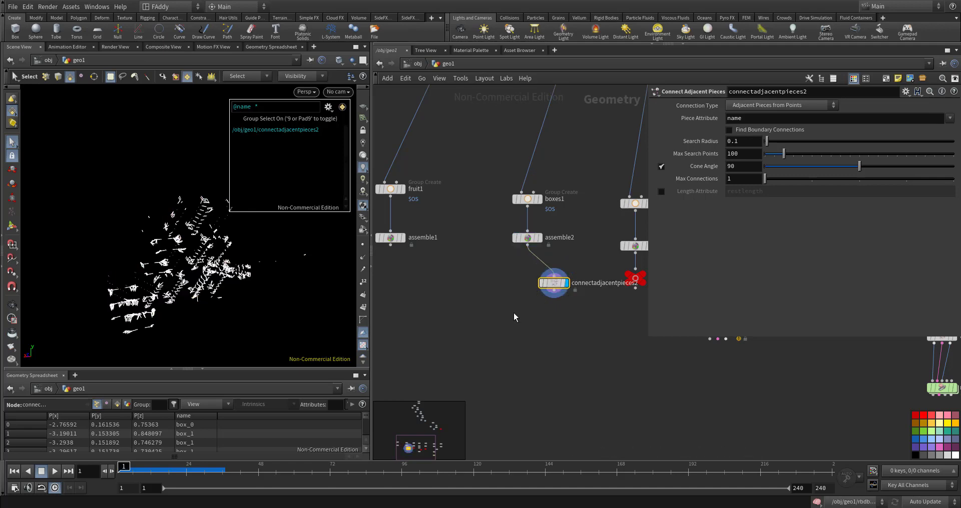
middle_drag(513, 313, 449, 287)
Add a Glue RBD Constraint Properties node fed by assemble2 and connectadjacentpieces2, and display it
key(Tab)
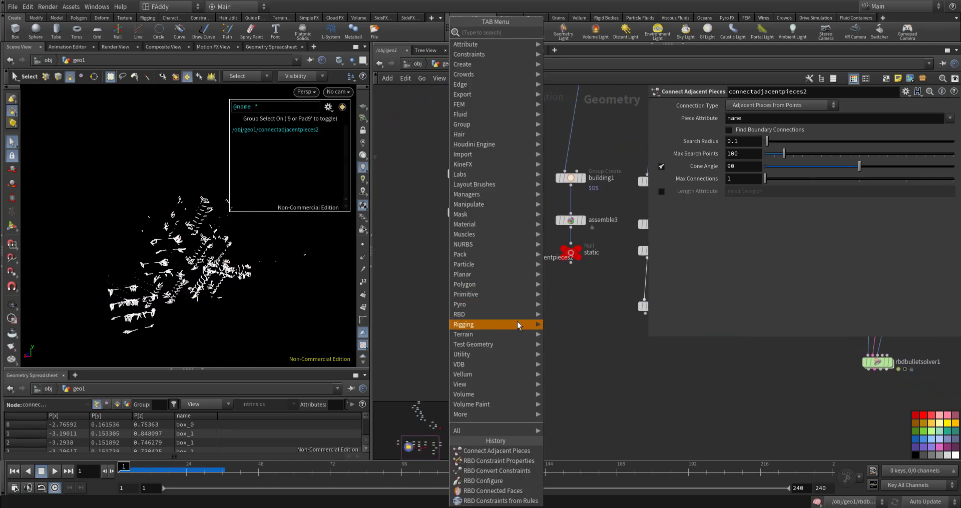
mouse_move(494, 314)
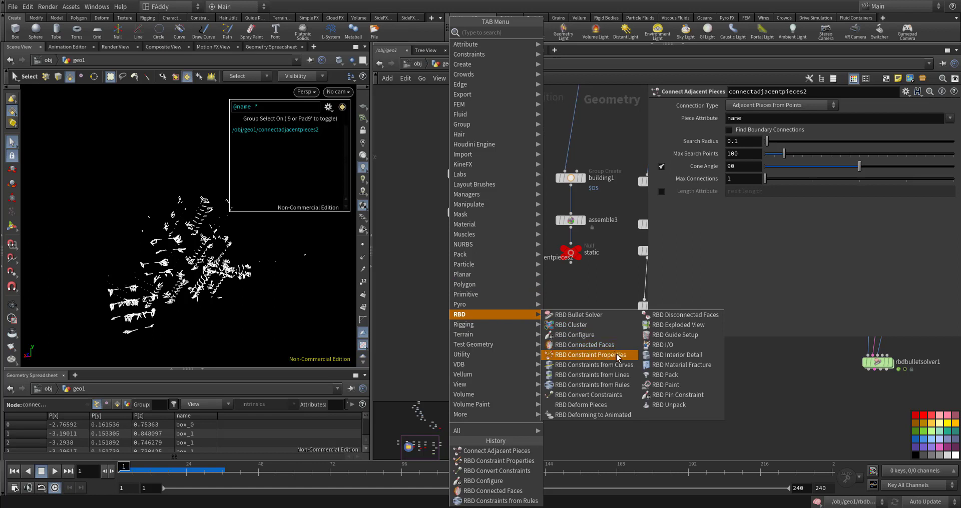
click(622, 358)
click(463, 295)
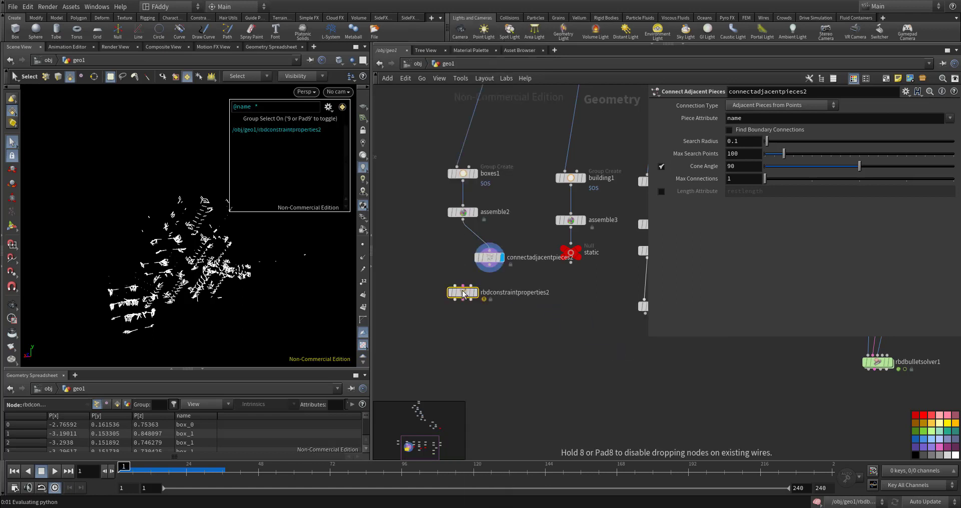
scroll(450, 270, up, 3)
click(469, 291)
click(503, 272)
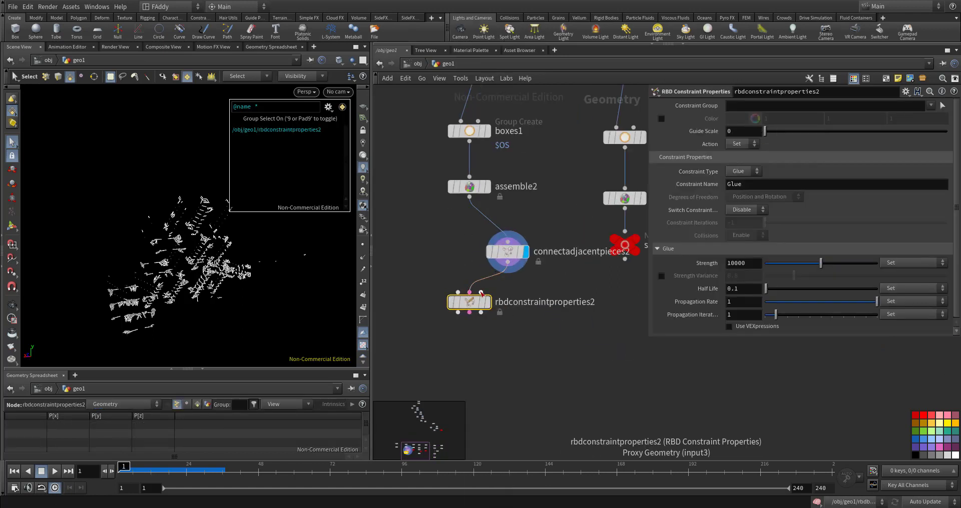
click(481, 292)
click(469, 197)
click(468, 196)
click(458, 292)
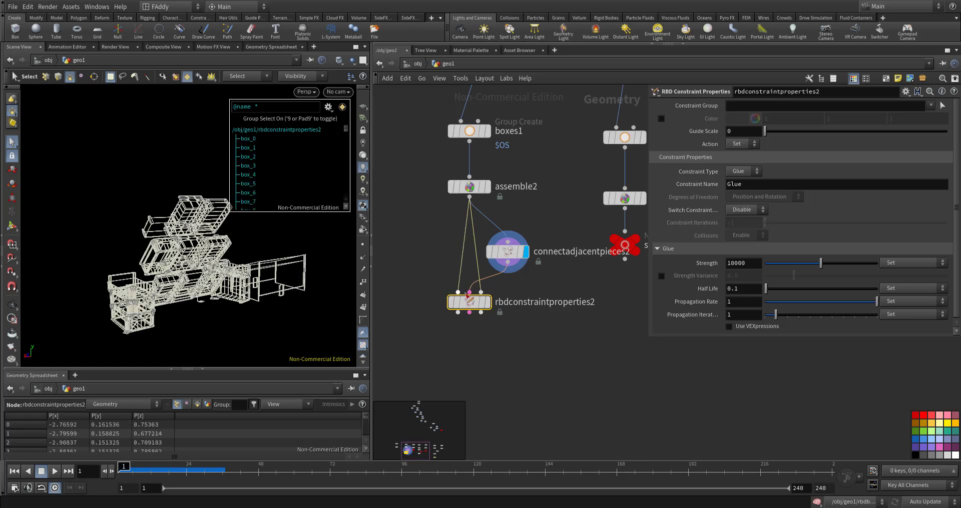
click(488, 302)
scroll(531, 338, down, 1)
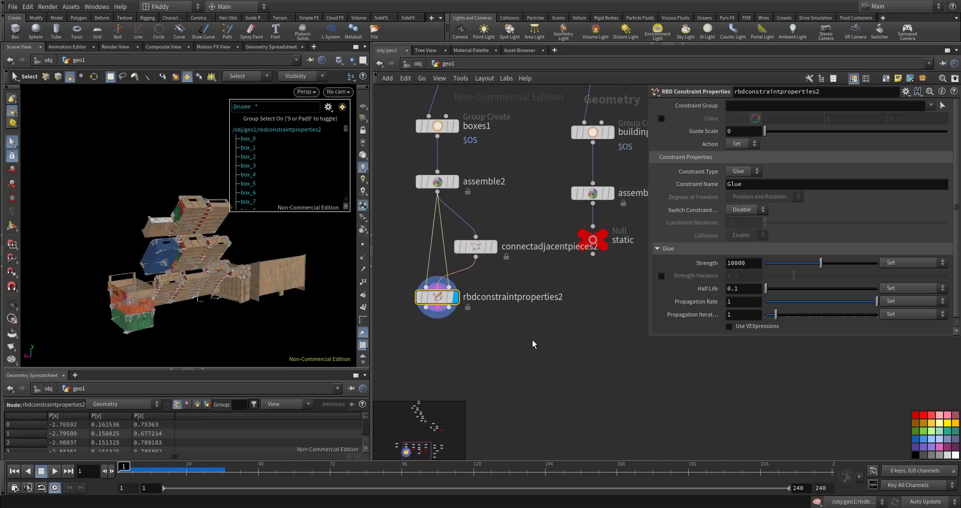
scroll(534, 332, down, 2)
scroll(538, 325, down, 2)
scroll(541, 319, down, 2)
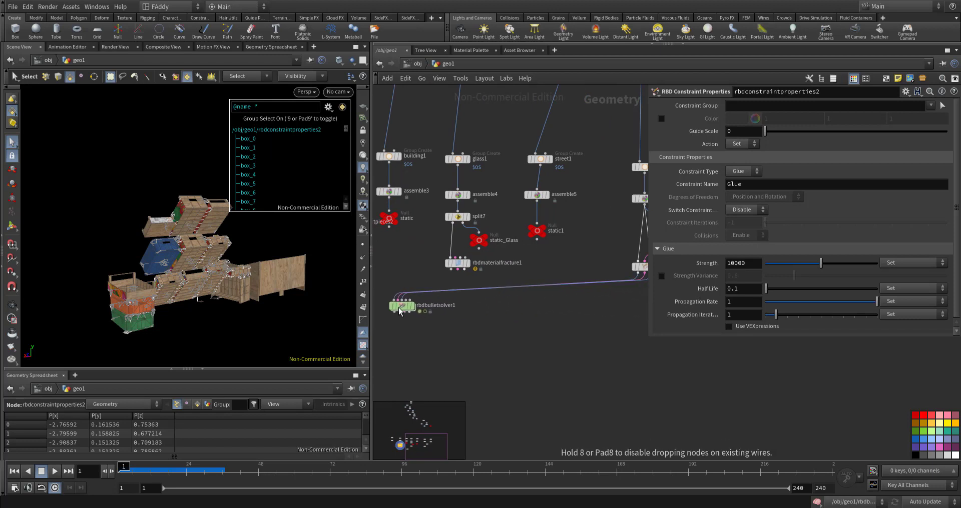
Move rbdbulletsolver1 into the boxes branch below rbdconstraintproperties2
click(393, 311)
middle_drag(440, 322, 554, 334)
drag(552, 327, 447, 323)
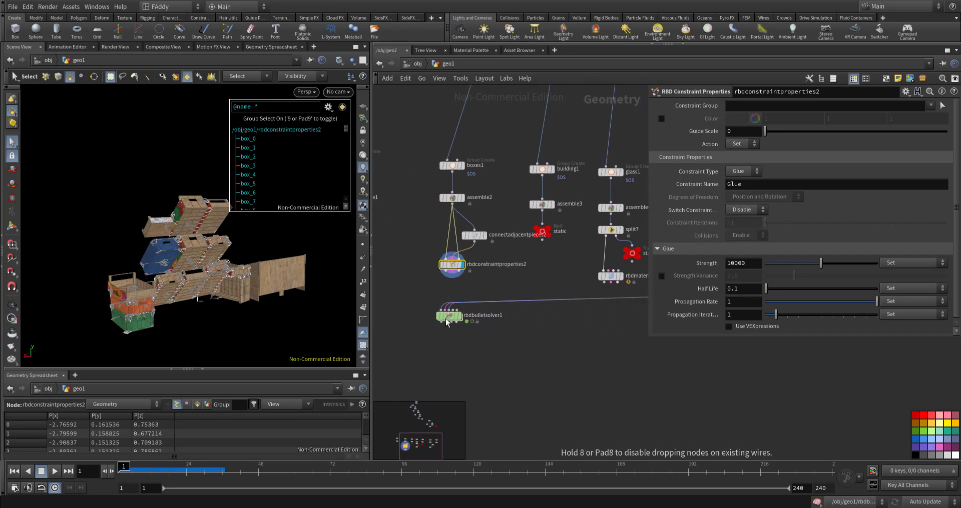
scroll(449, 293, up, 3)
Rewire rbdconstraintproperties2's outputs into the solver inputs and play the glued crate simulation
click(443, 263)
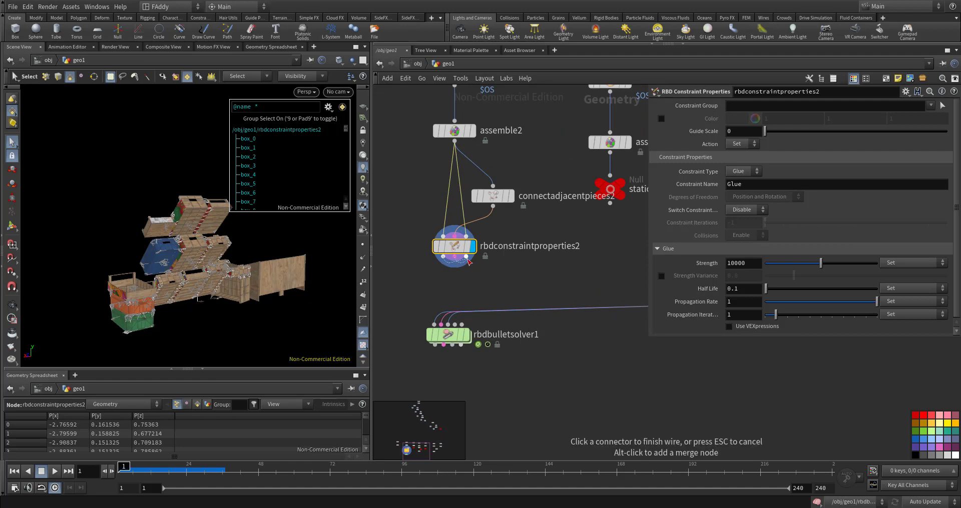
click(434, 324)
click(466, 334)
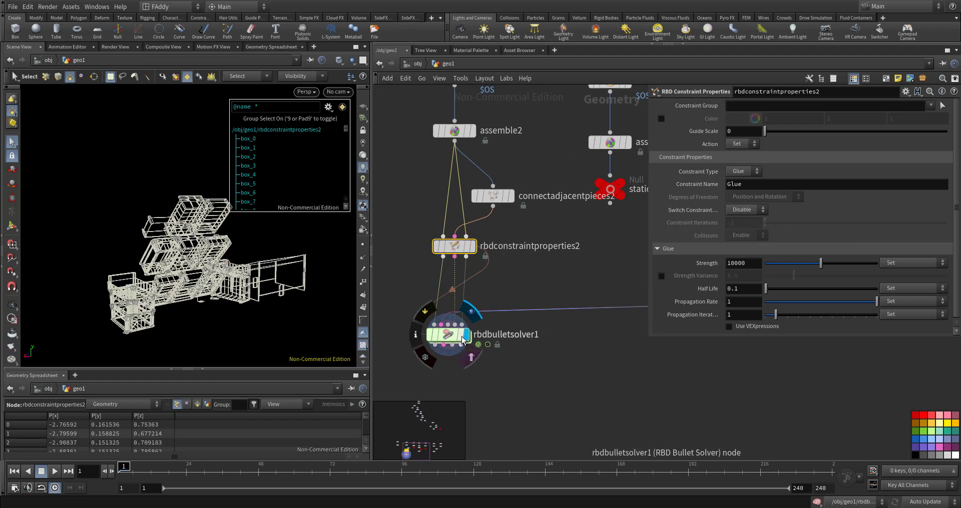
click(460, 326)
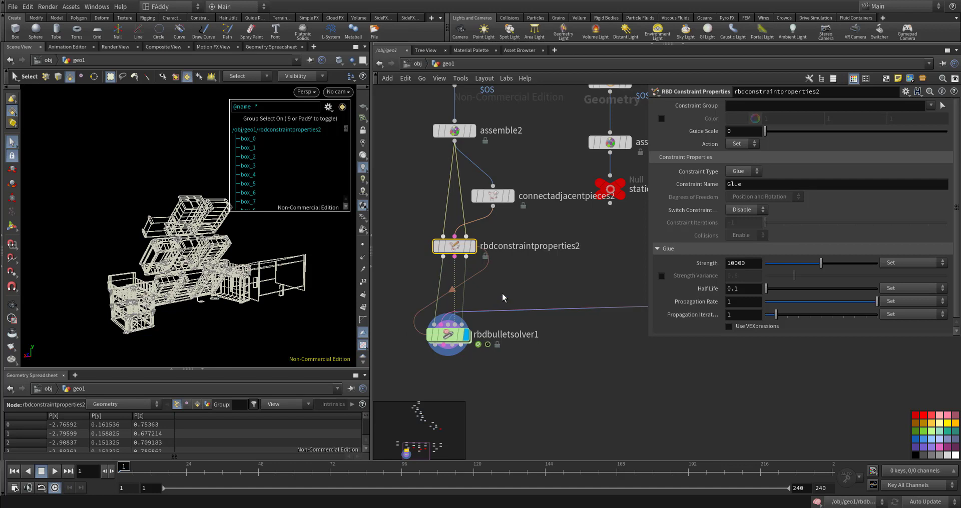
drag(491, 300, 495, 310)
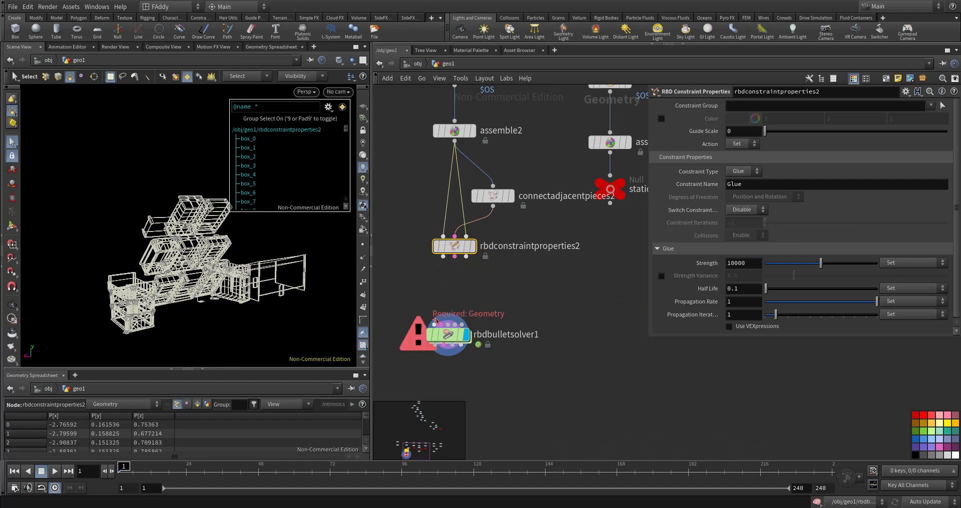
drag(435, 320, 460, 261)
click(456, 257)
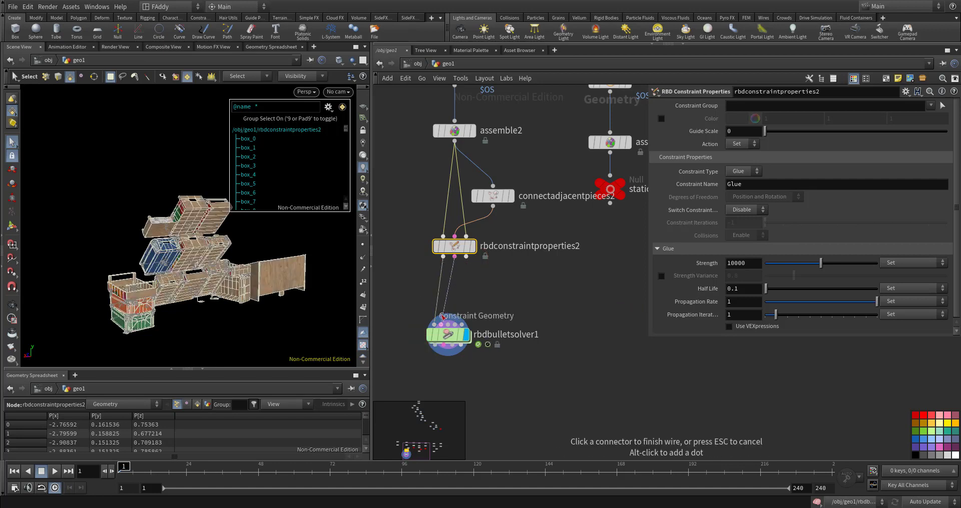
click(446, 325)
click(498, 317)
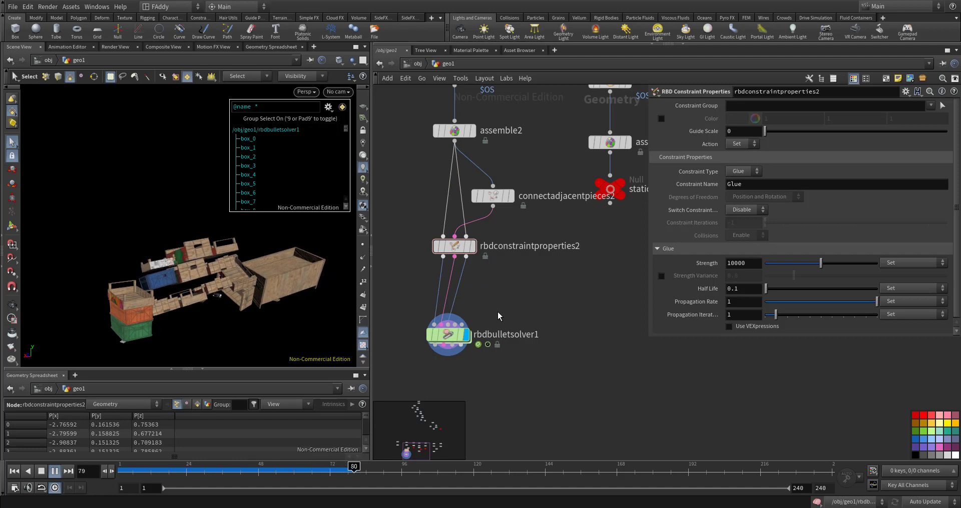
key(ctrl+Up)
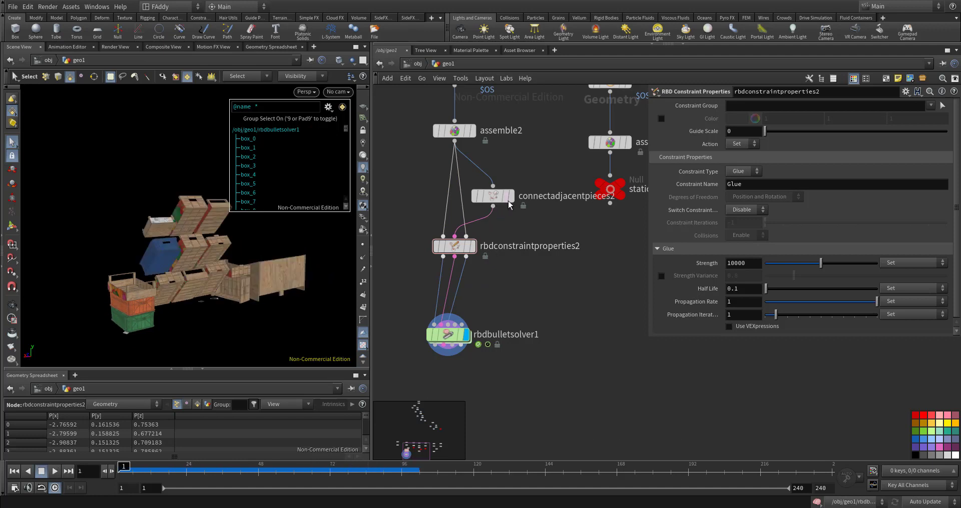
Lower connectadjacentpieces2's Cone Angle to about 61.1 and replay the simulation
click(509, 200)
click(498, 201)
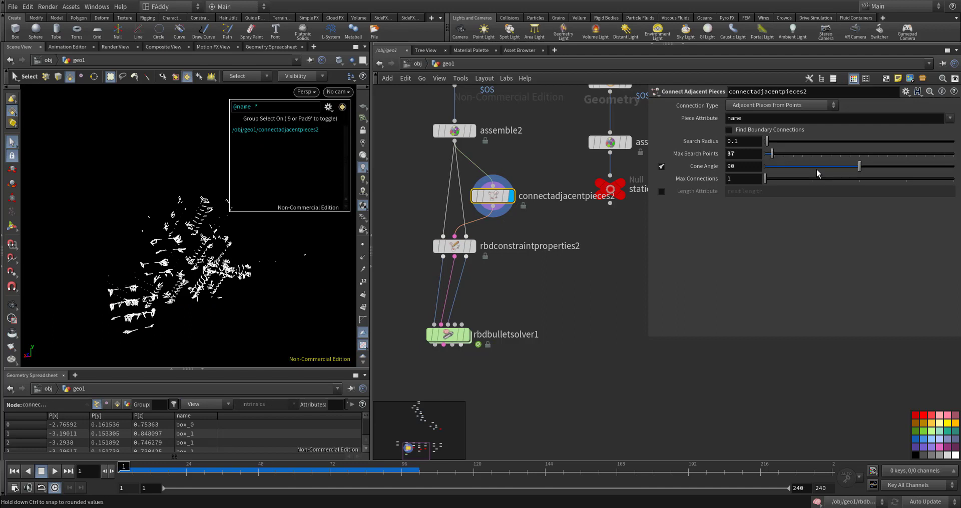
drag(855, 171, 844, 171)
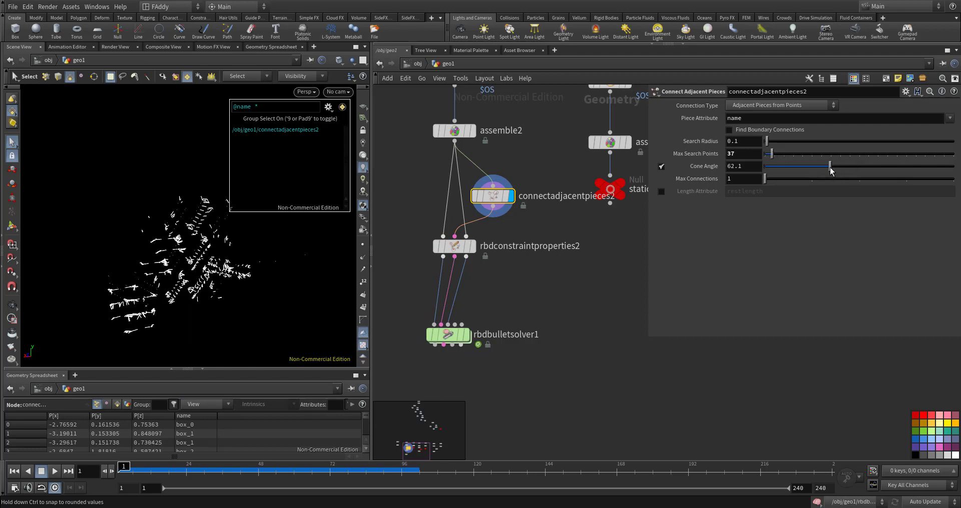
click(466, 334)
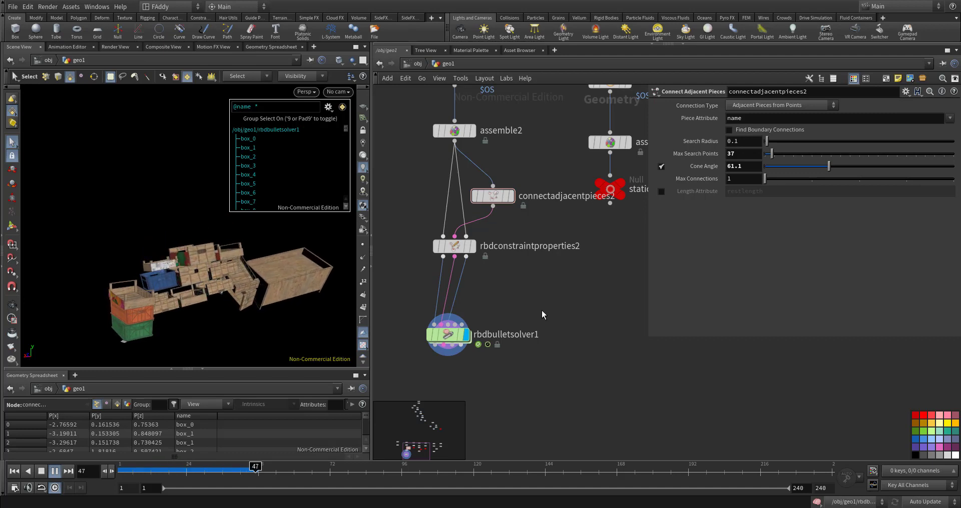
key(ctrl+Up)
Set rbdconstraintproperties2's glue Strength to 100 and replay to test the weaker glue
drag(429, 266, 436, 250)
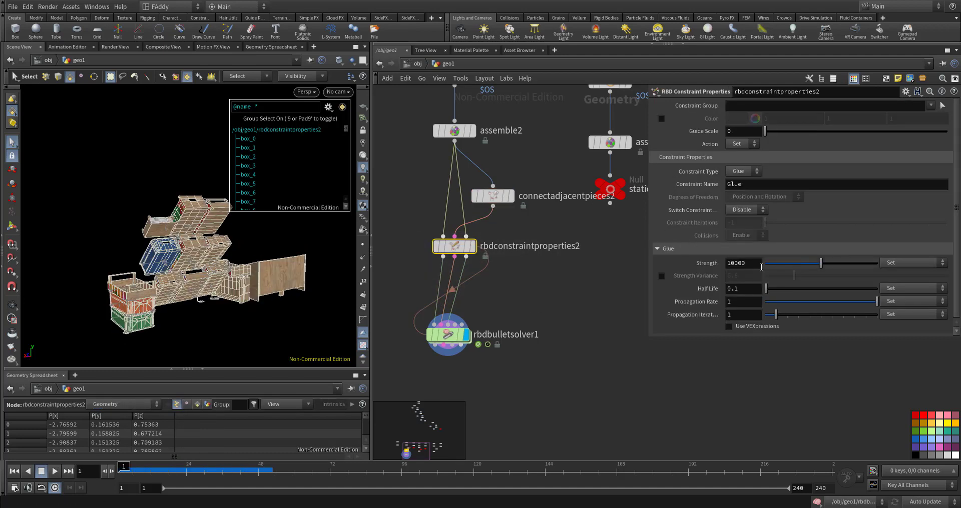
text(10)
key(Return)
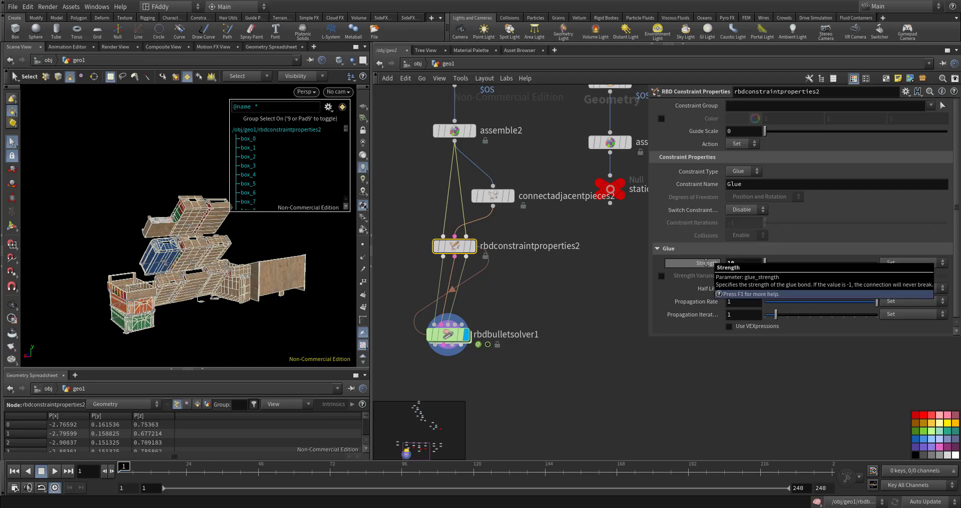
key(Up)
key(ctrl+Up)
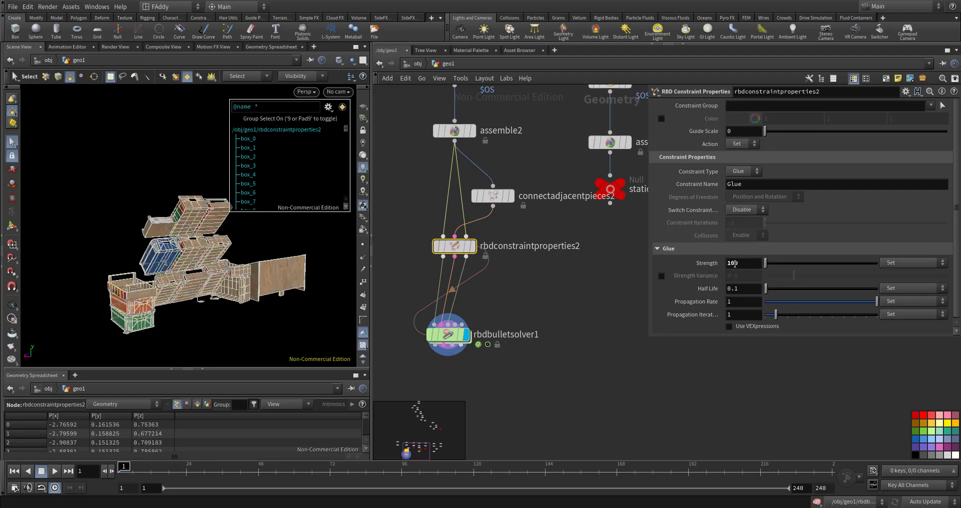
key(Up)
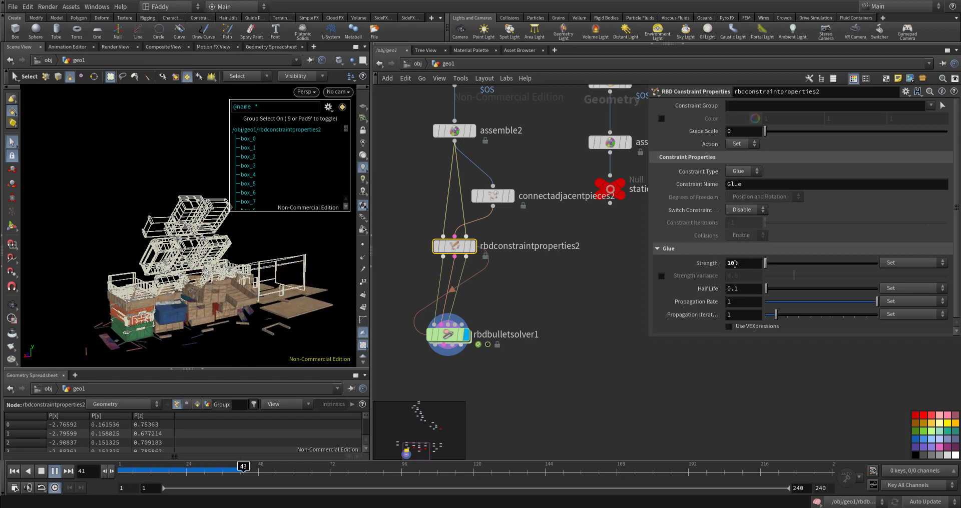
key(Return)
key(ctrl+Up)
middle_drag(546, 297, 537, 304)
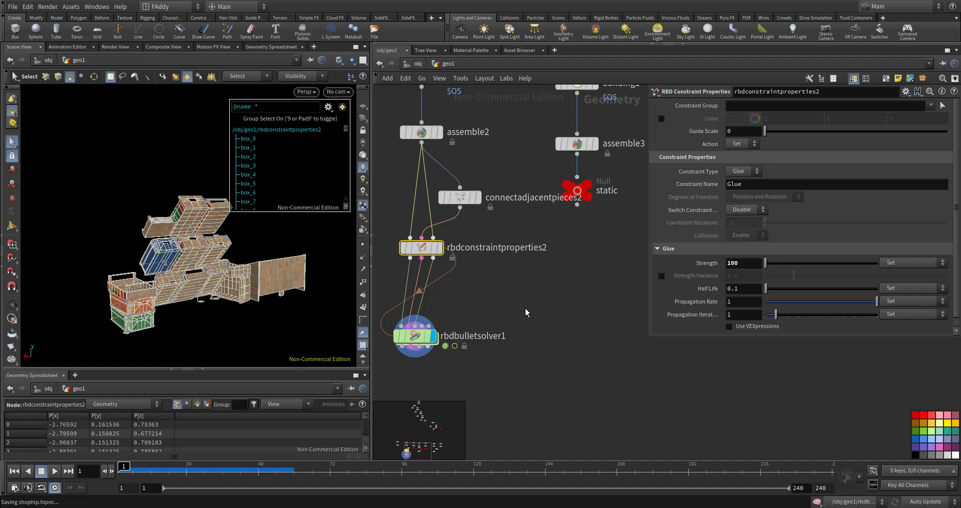
Display rbdmaterialfracture1's fractured glass and bring up its glue constraint settings
middle_drag(525, 313, 504, 279)
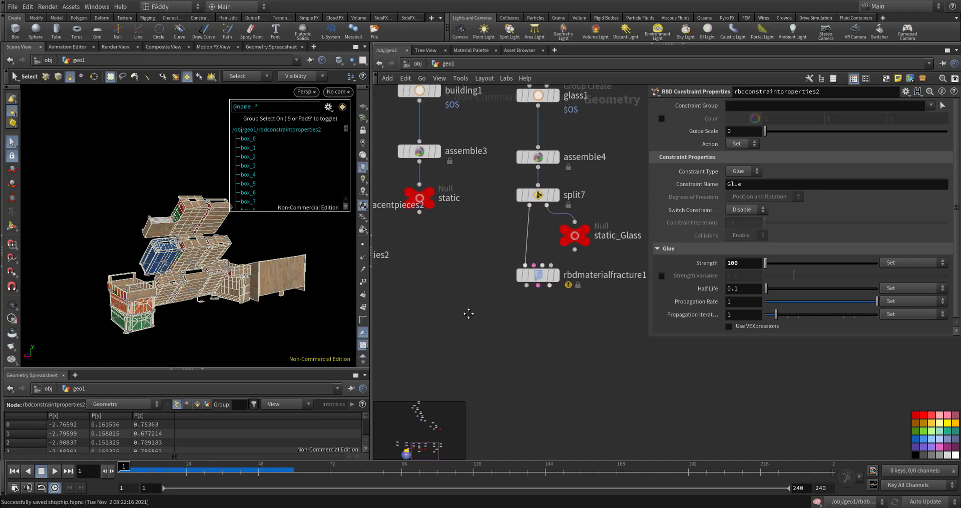
click(502, 274)
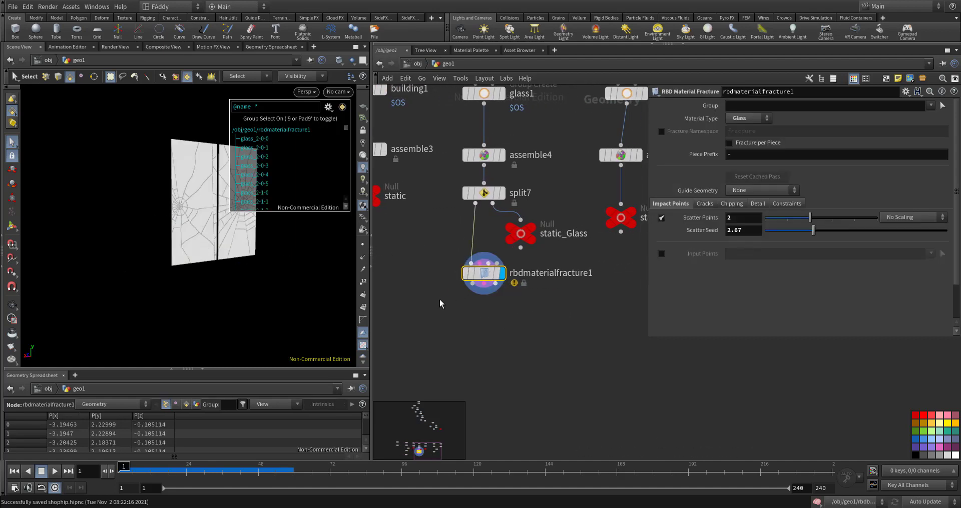
middle_drag(431, 303, 427, 309)
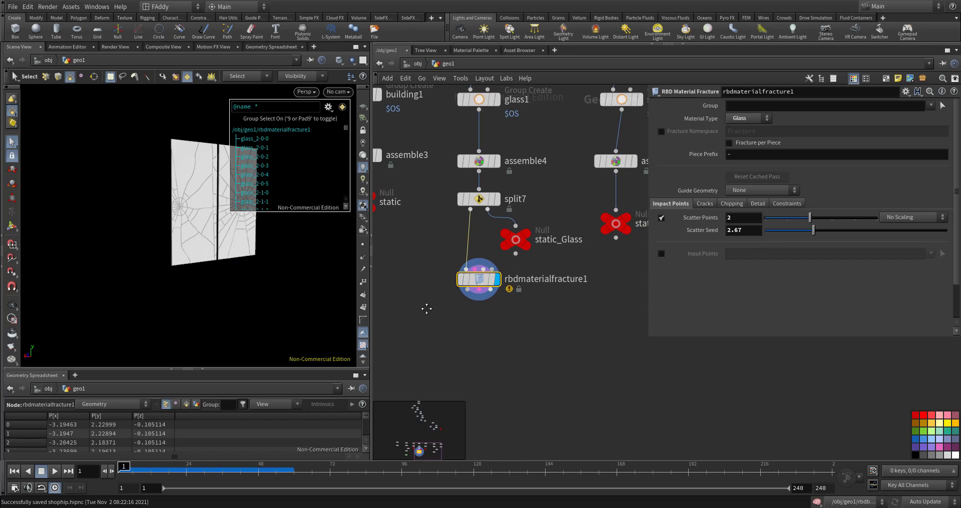
click(776, 203)
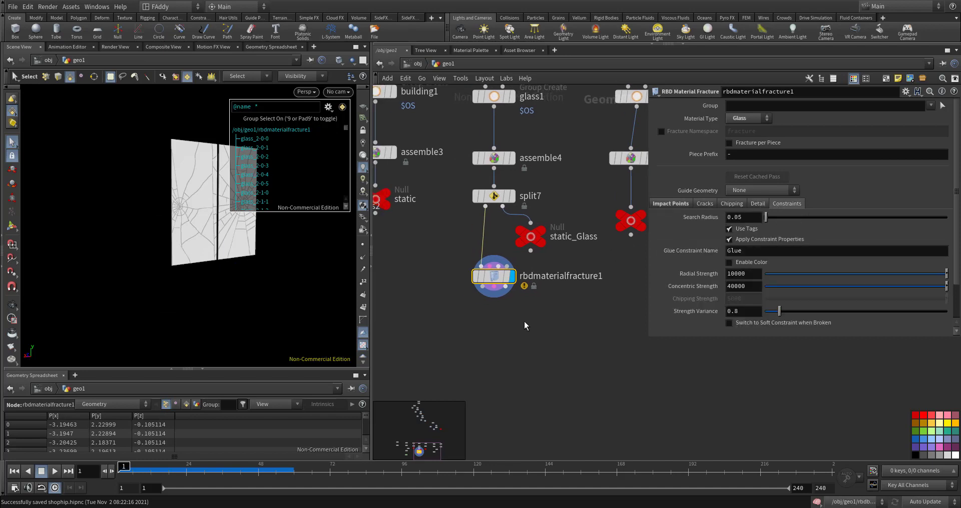
scroll(523, 321, down, 4)
Place rbdbulletsolver1 beneath the fracture node and wire all three fracture outputs into it
drag(388, 307, 613, 318)
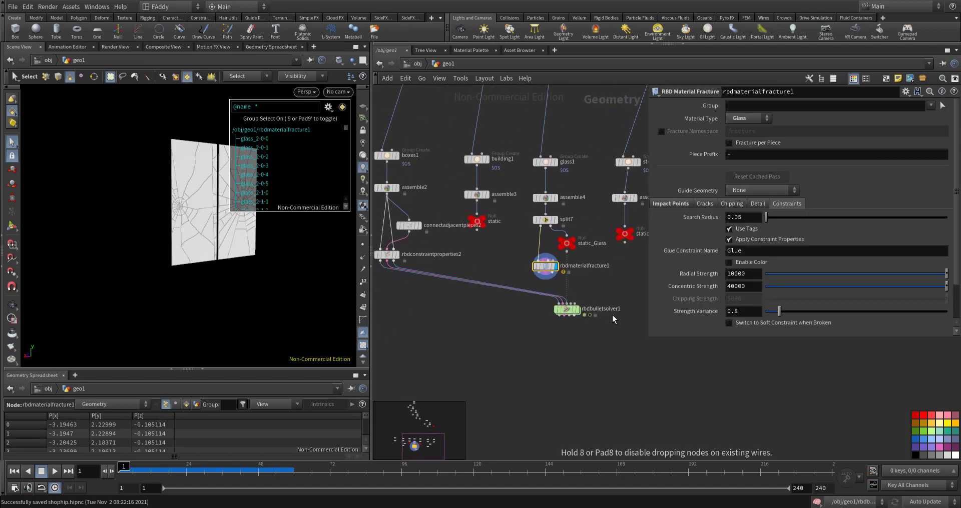
scroll(537, 305, up, 3)
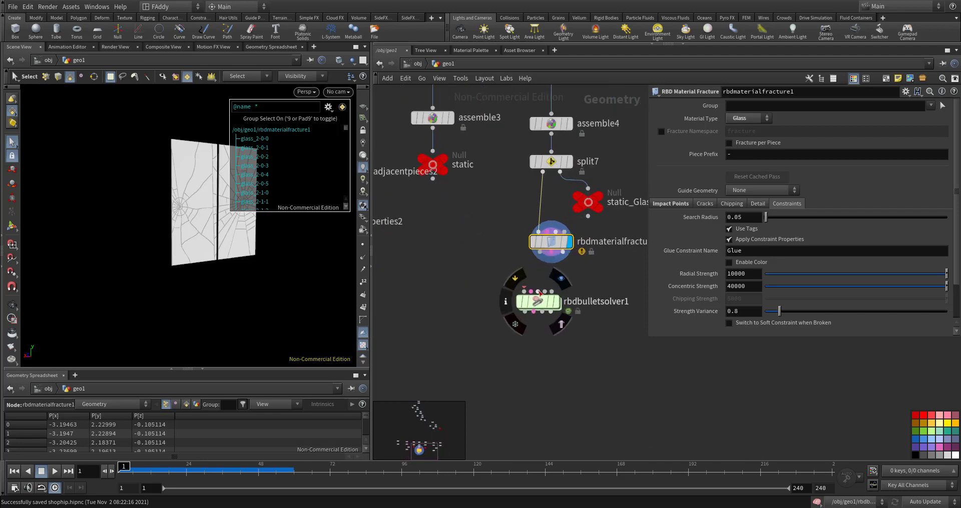
click(551, 262)
click(531, 291)
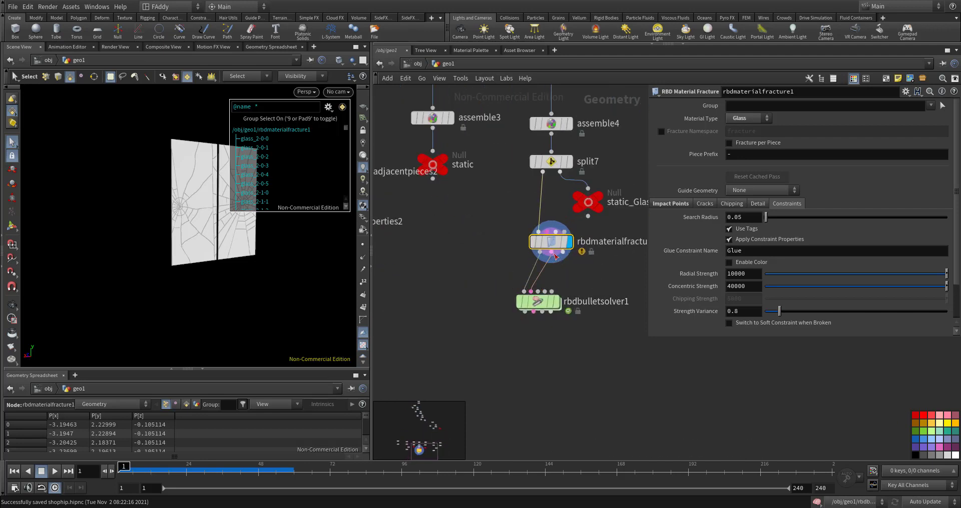
click(545, 291)
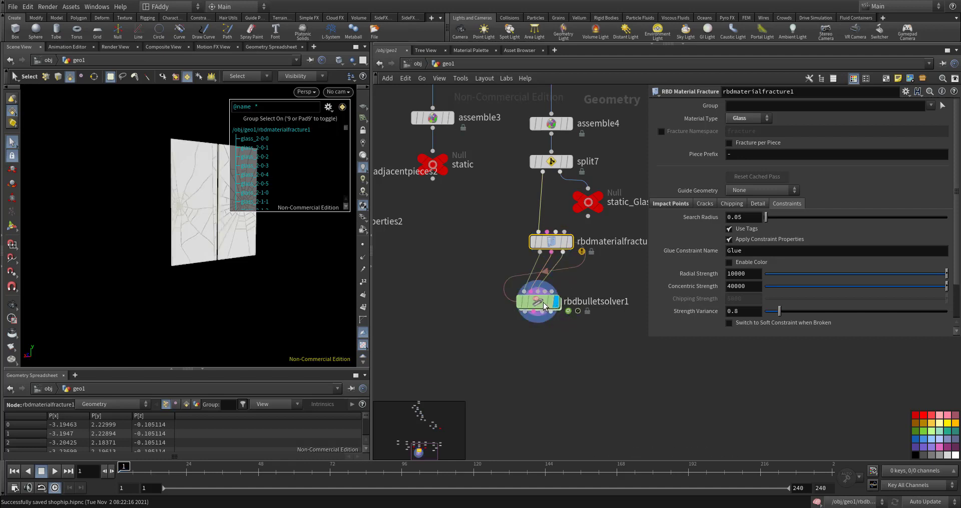
click(544, 304)
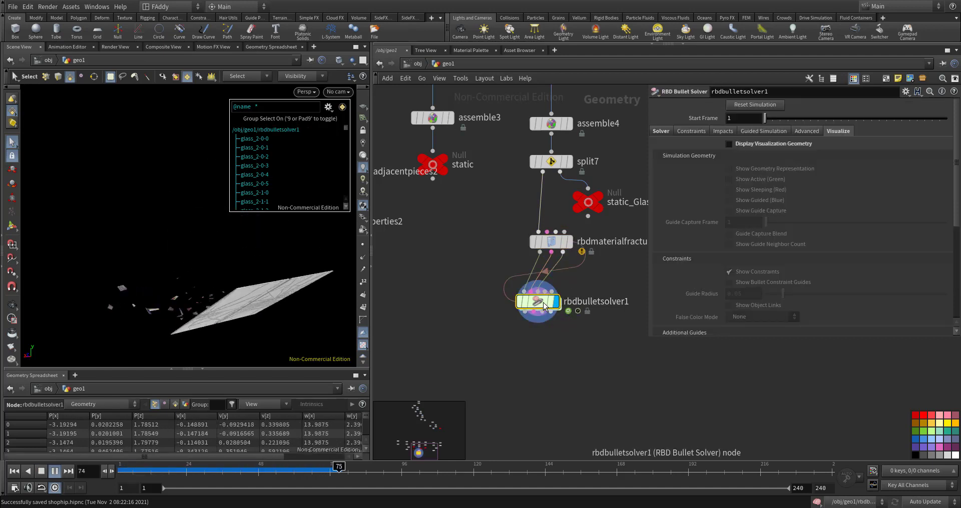
Play the simulation from frame 1 and orbit to watch the two glass panes shatter
key(ctrl+Up)
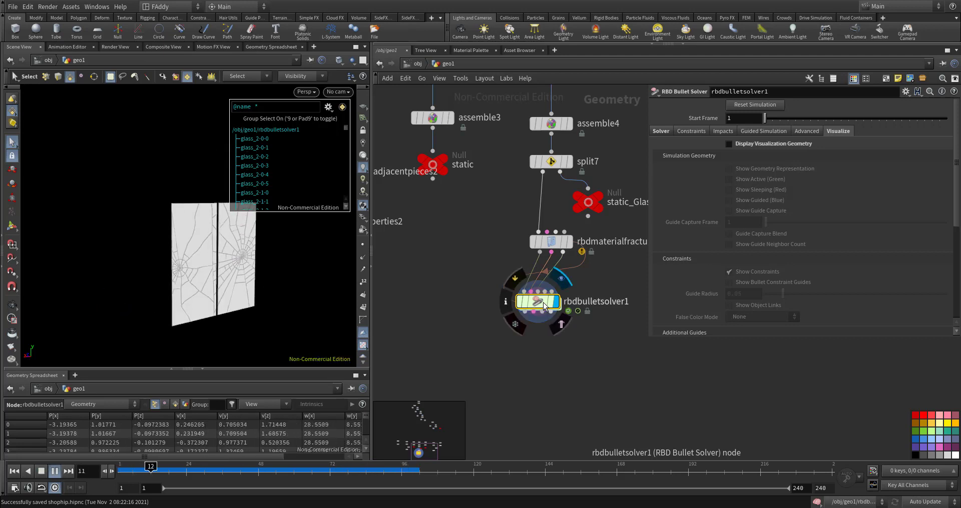
key(ctrl+Up)
key(Escape)
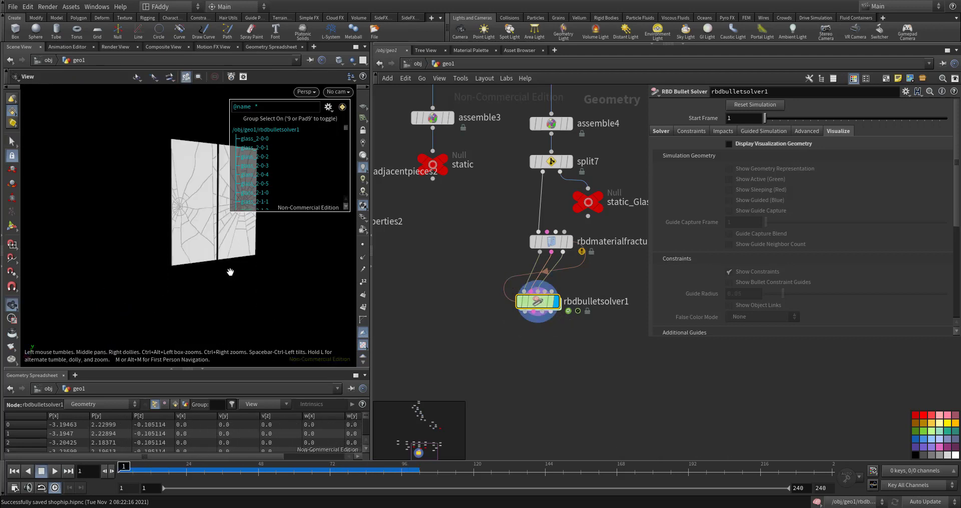
drag(229, 270, 412, 270)
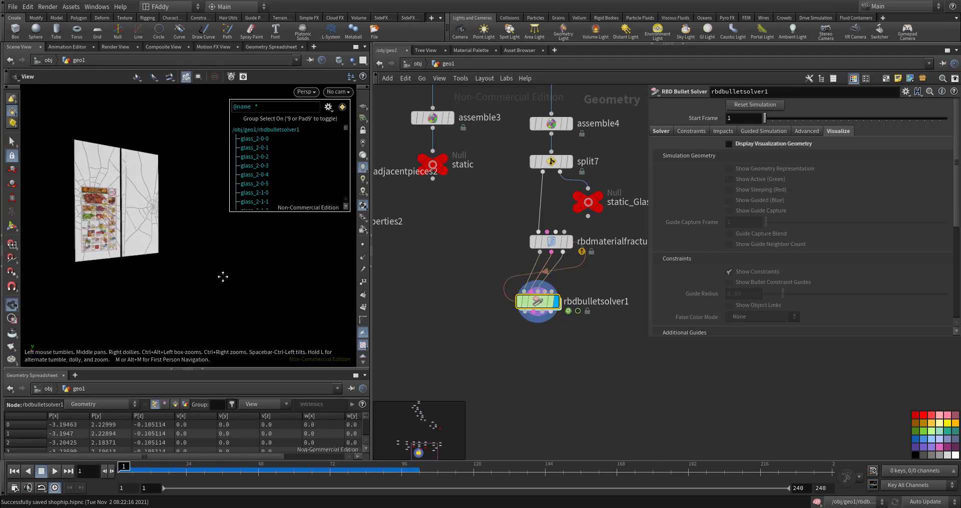
drag(223, 274, 240, 282)
key(s)
key(Up)
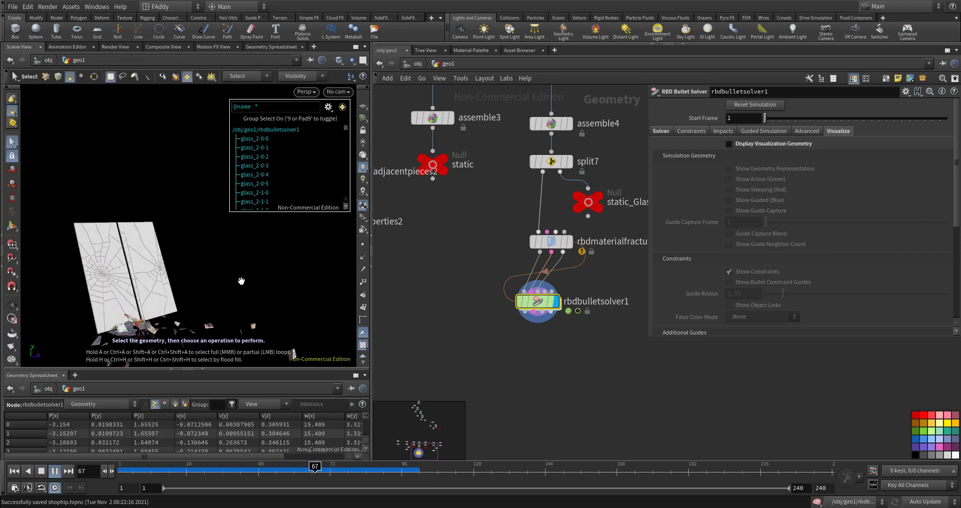
key(ctrl+Up)
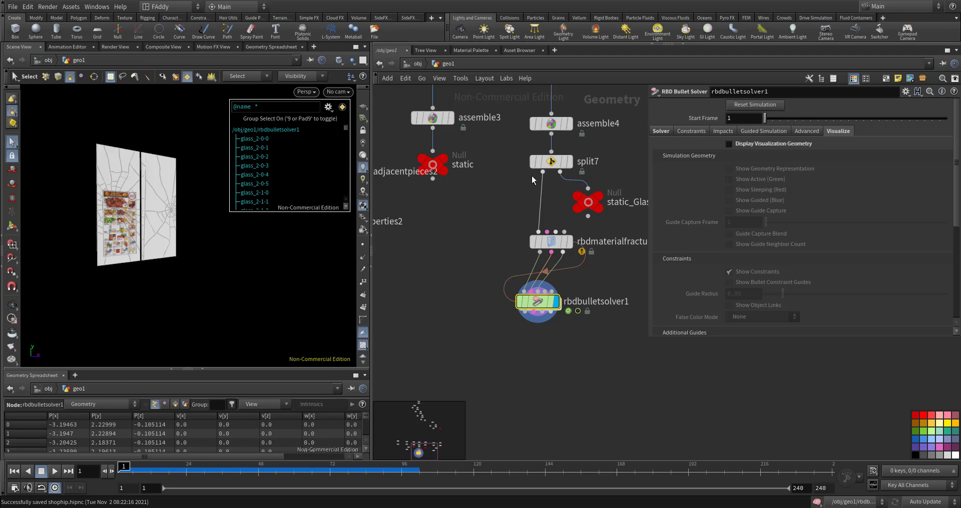
Limit split7's group to glass_9 and glass_10 by box-selecting them in the viewport
click(551, 162)
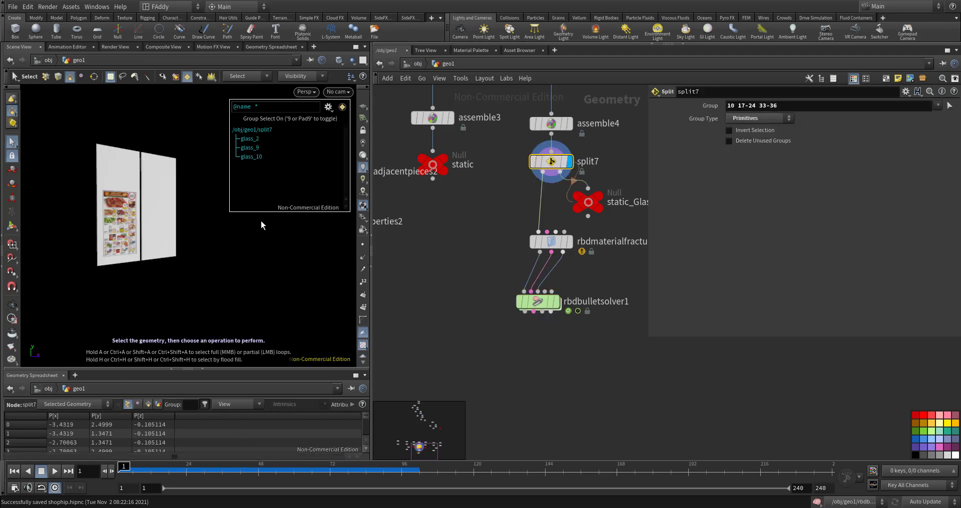
click(948, 106)
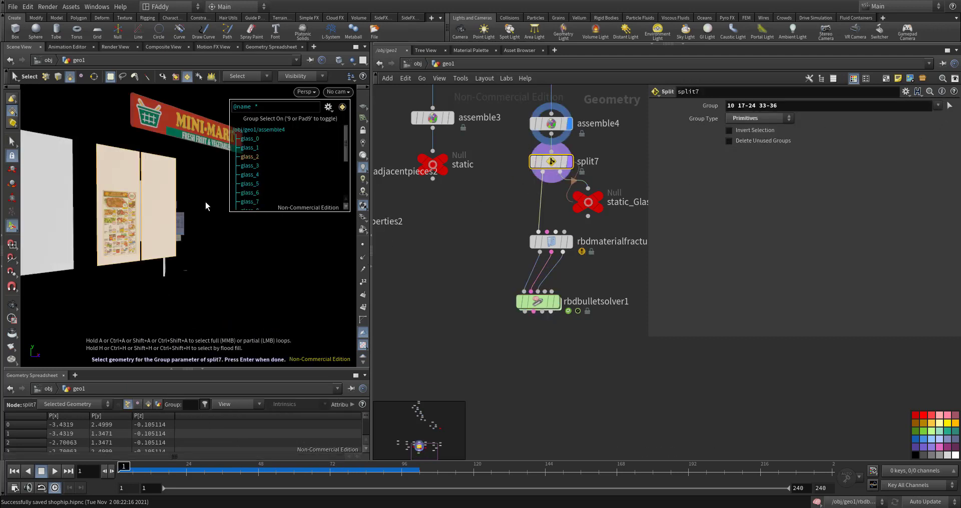
mouse_move(184, 234)
alt+mouse_down()
mouse_move(182, 160)
mouse_move(73, 183)
alt+mouse_up()
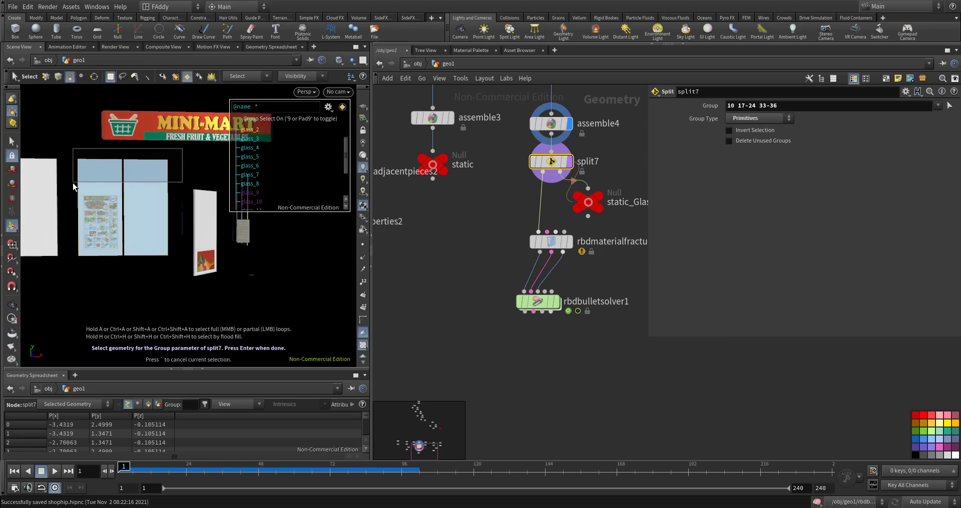
key(Escape)
mouse_move(78, 193)
mouse_down()
mouse_move(173, 204)
mouse_move(128, 198)
mouse_move(163, 271)
mouse_move(111, 251)
mouse_move(76, 253)
mouse_up()
key(Escape)
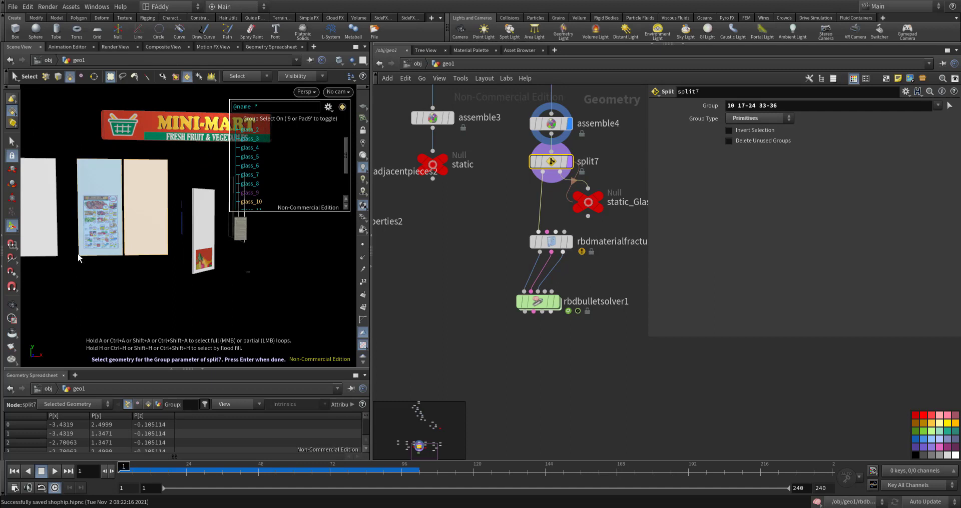
key(Return)
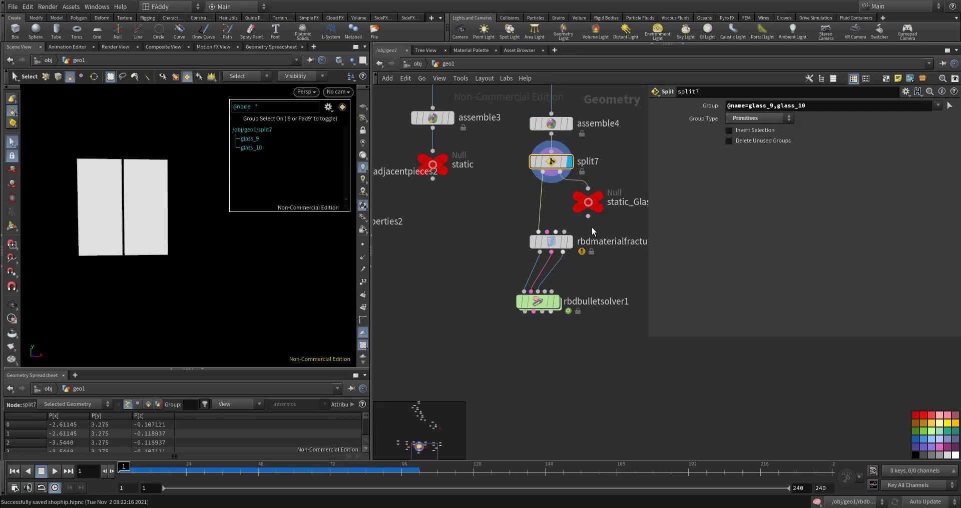
Remove glass_2 with a Blast node named paper between split7 and static_Glass
click(611, 178)
click(589, 203)
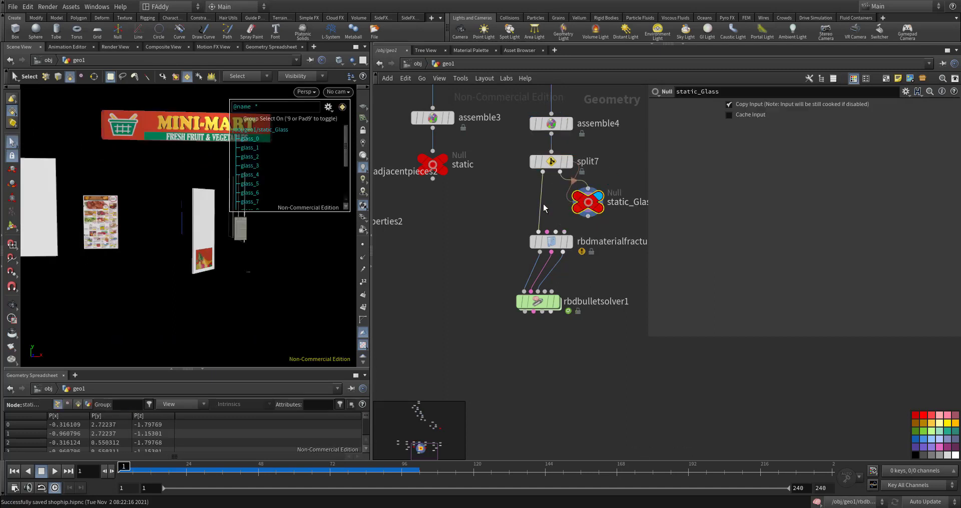
click(104, 253)
key(Delete)
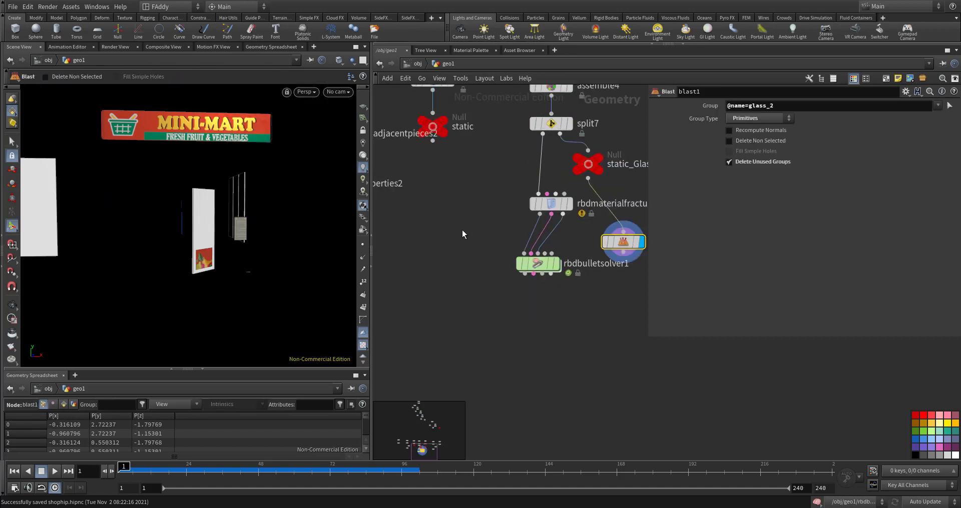
middle_drag(614, 206, 564, 269)
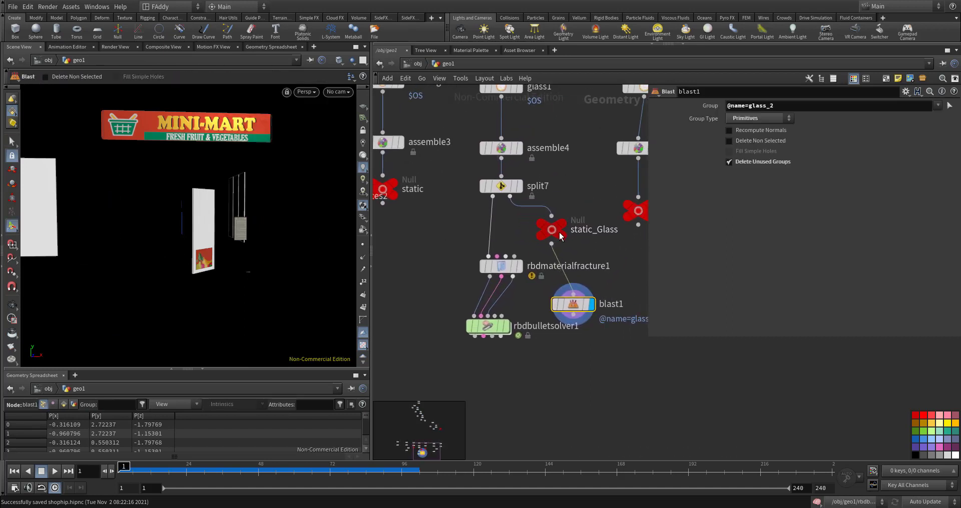
mouse_move(574, 309)
mouse_down()
mouse_move(559, 218)
mouse_move(558, 231)
mouse_up()
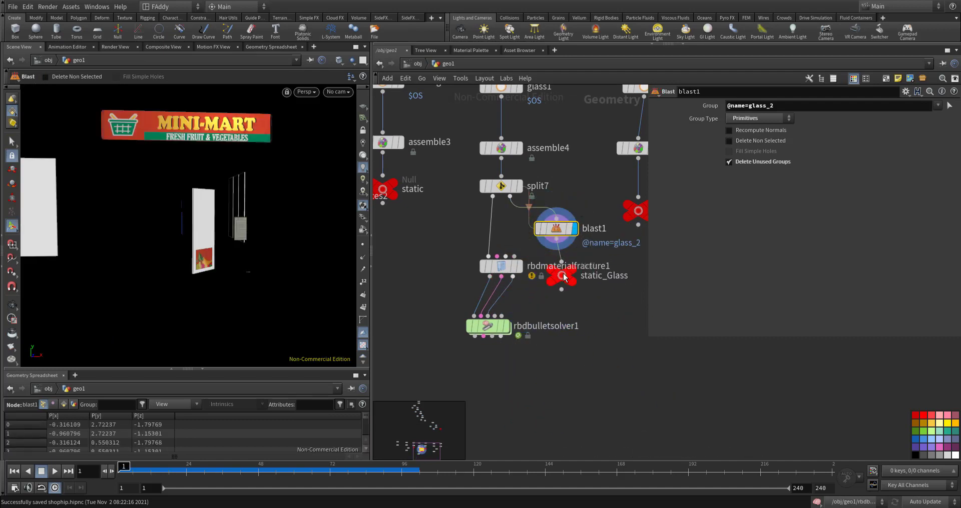
double_click(601, 227)
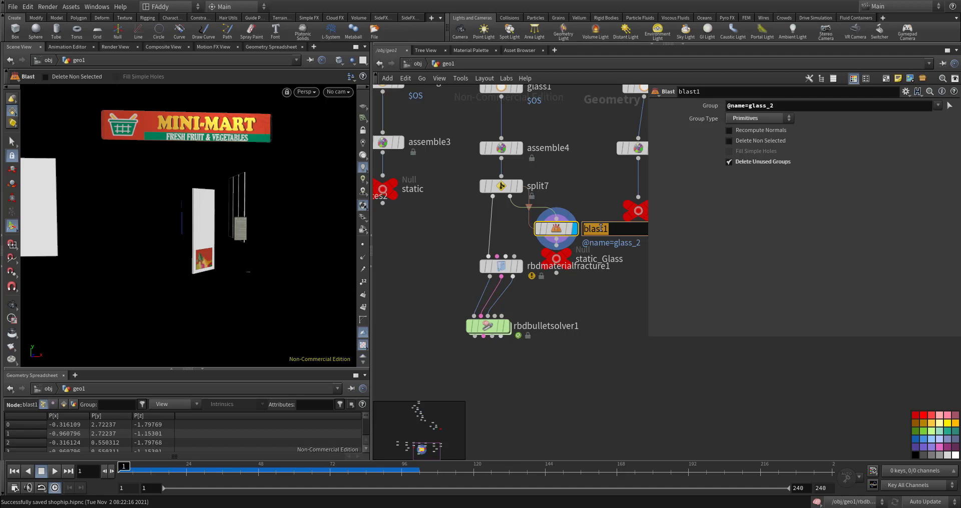
text(paper)
key(Return)
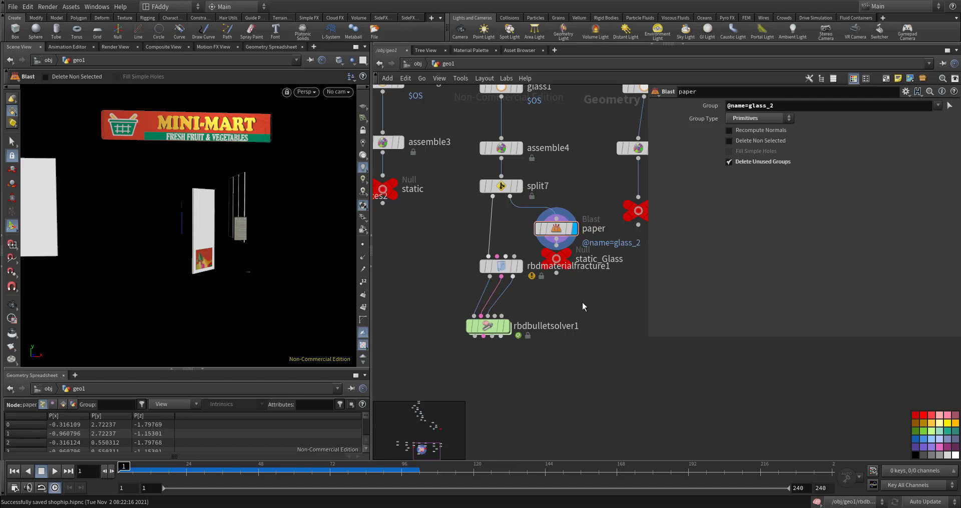
Display and play the Bullet solver result, return to frame 1, and save the scene
drag(504, 267, 486, 263)
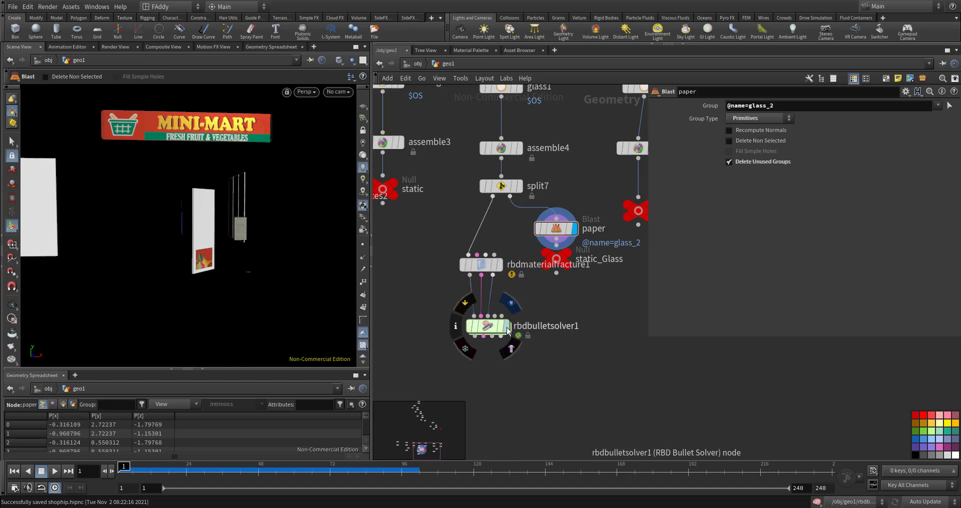
click(492, 330)
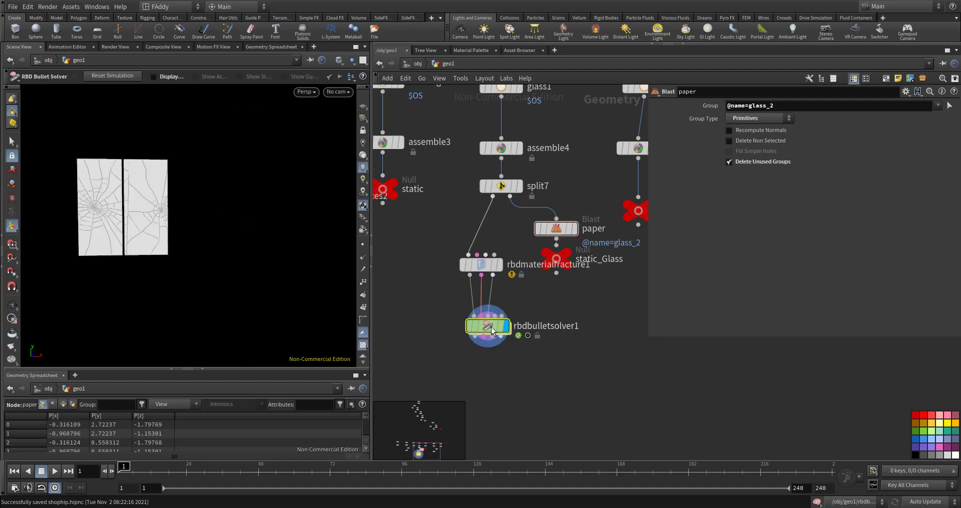
click(492, 330)
key(Up)
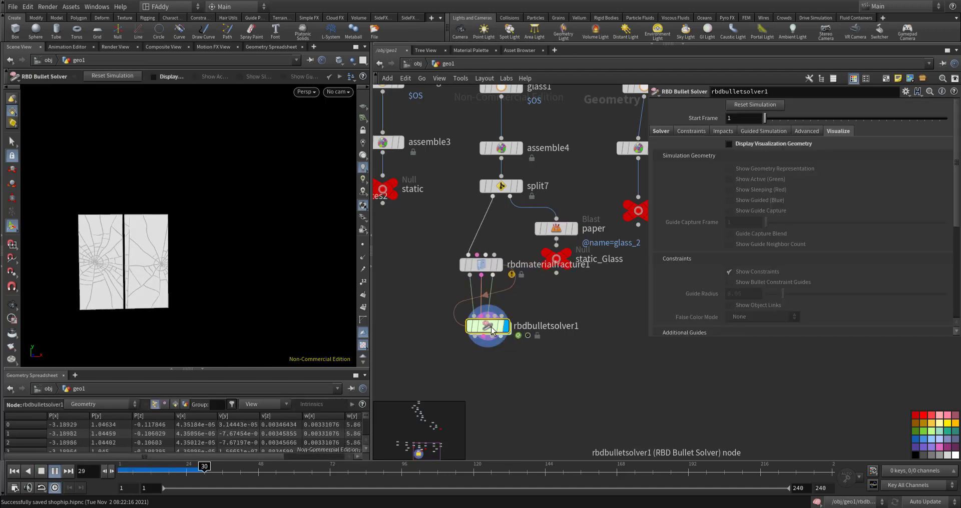
key(ctrl+Up)
key(ctrl+s)
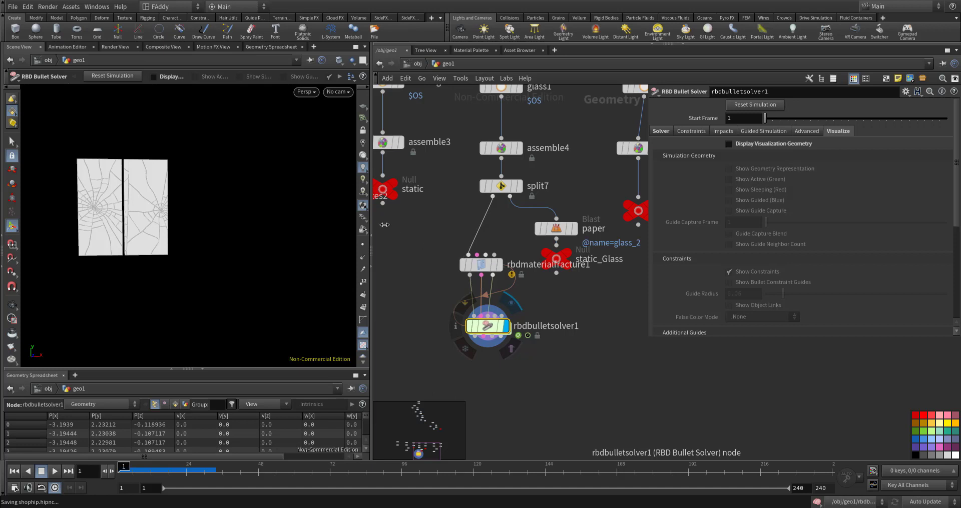
Test the fracture's Radial Strength at 10000, then reset it to the default of 1 and replay
click(479, 265)
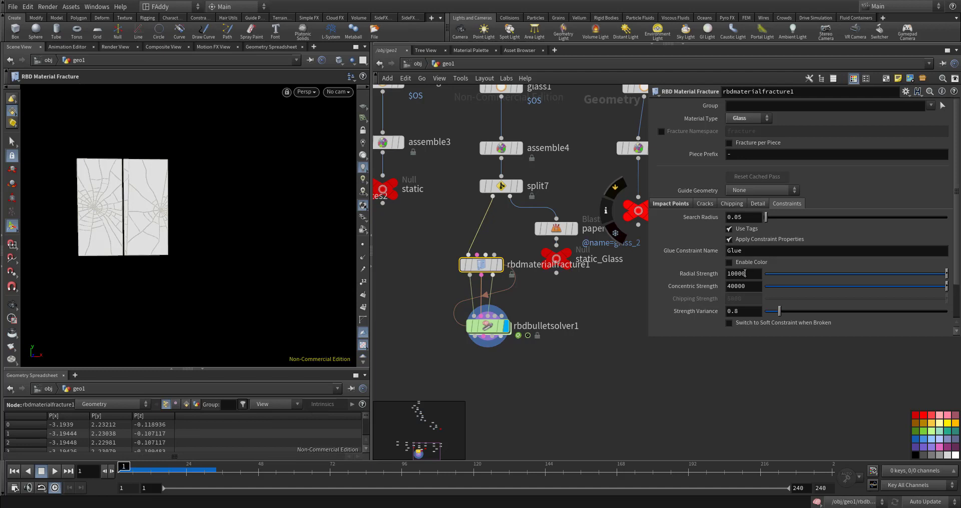
key(Return)
key(Up)
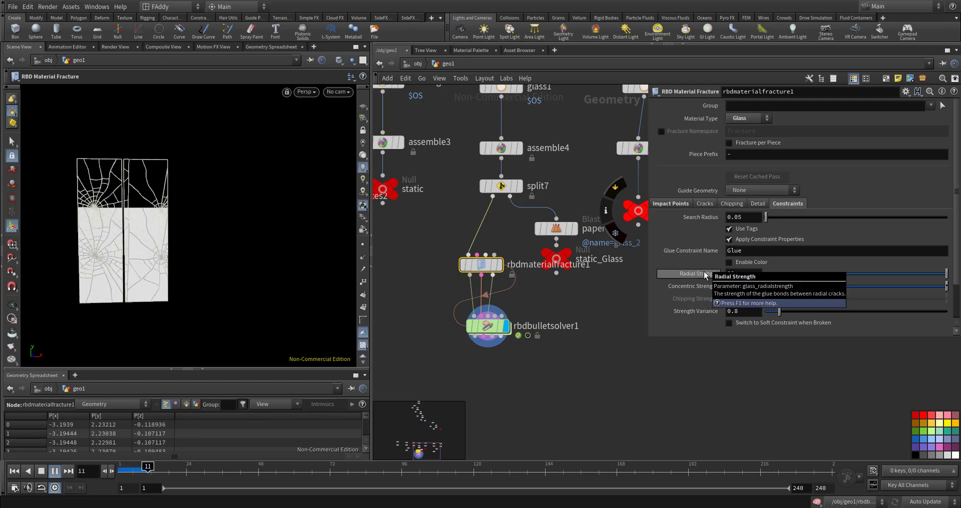
key(Down)
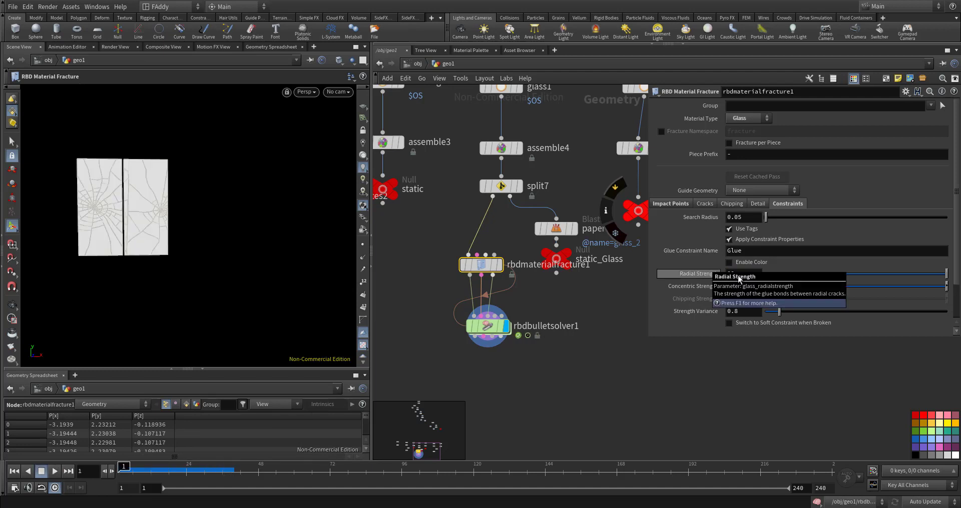
ctrl+middle_click(711, 275)
key(Up)
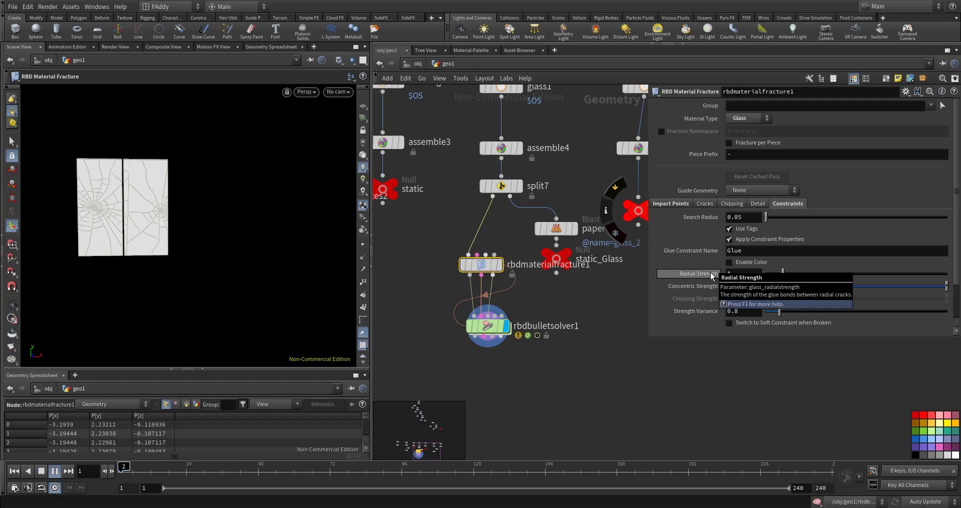
key(Down)
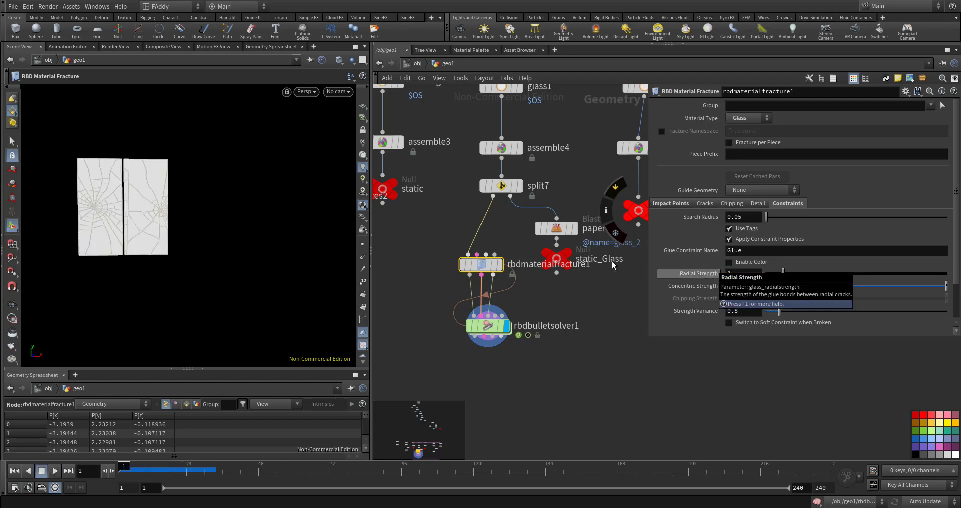
Set the fracture's Impact Points Scatter Points to 4 and play the Bullet solver simulation
click(501, 261)
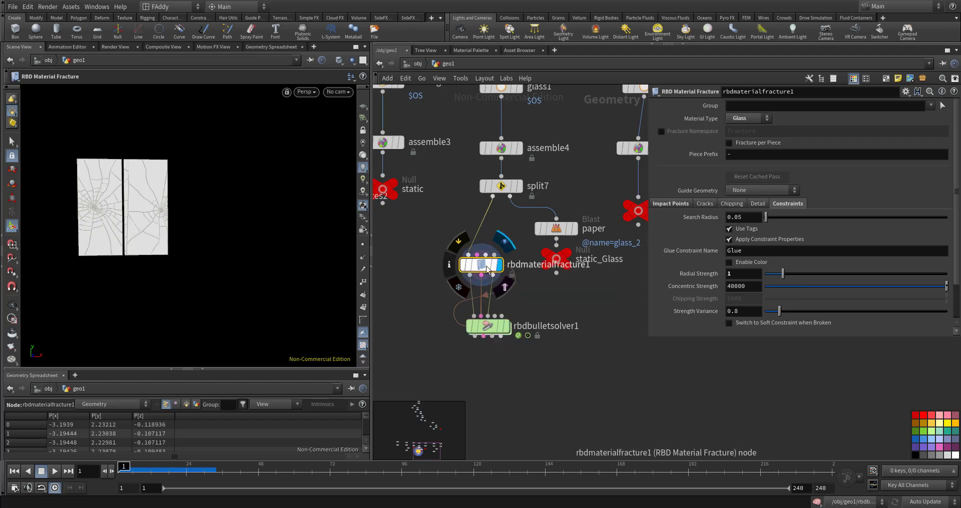
click(670, 205)
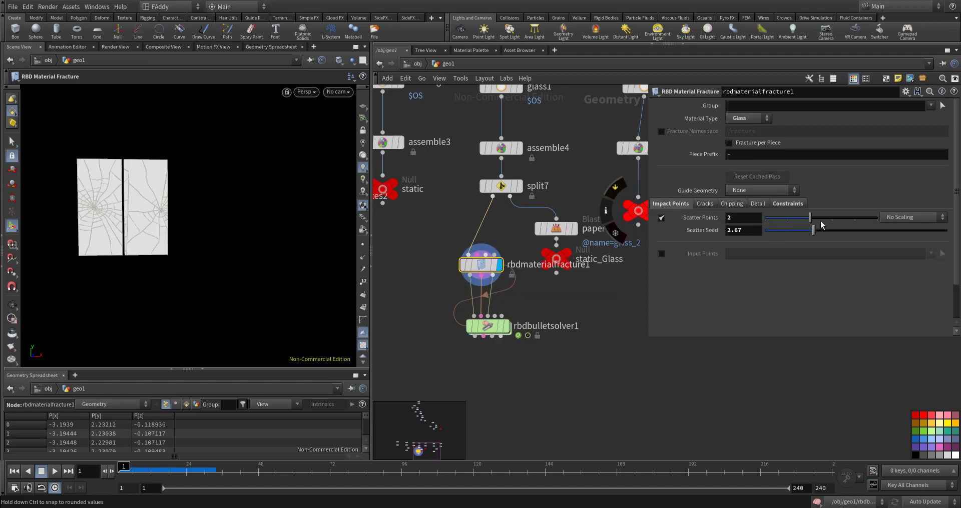
drag(828, 222, 854, 220)
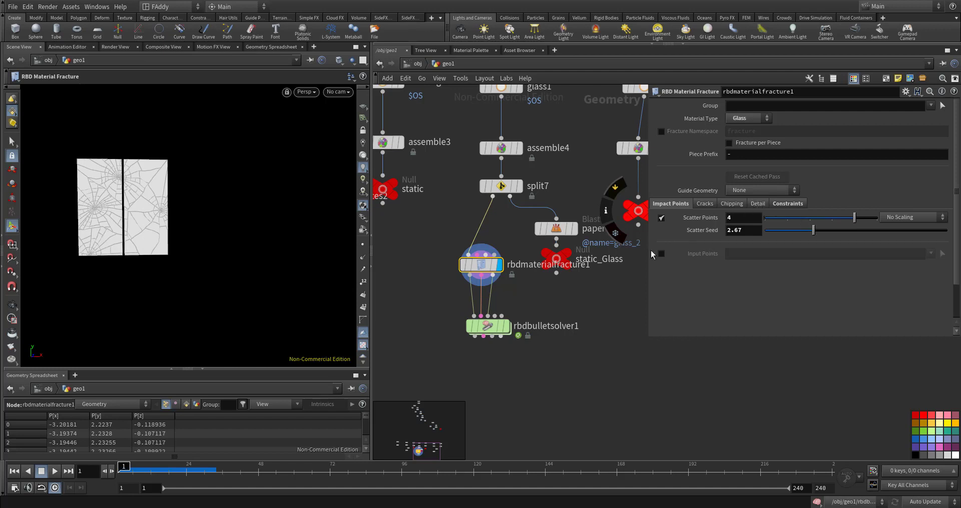
click(476, 326)
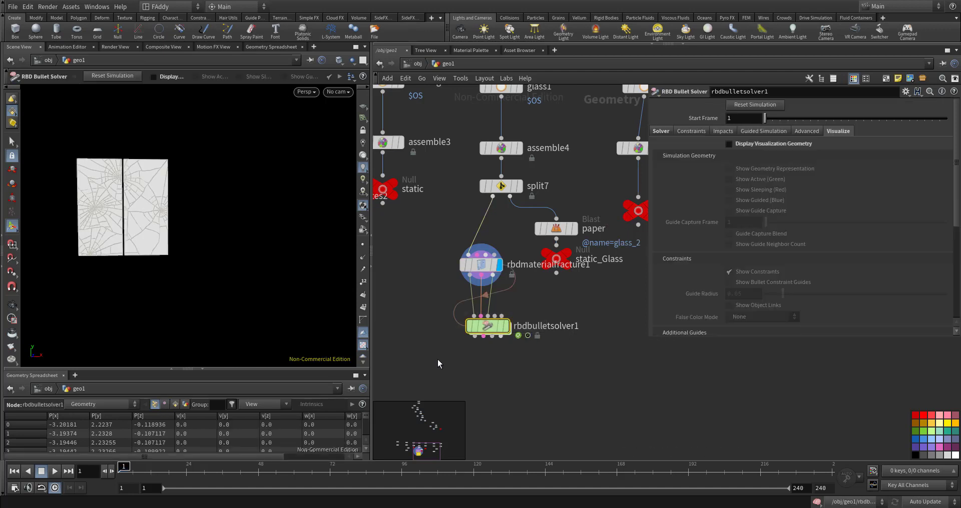
key(r)
key(Up)
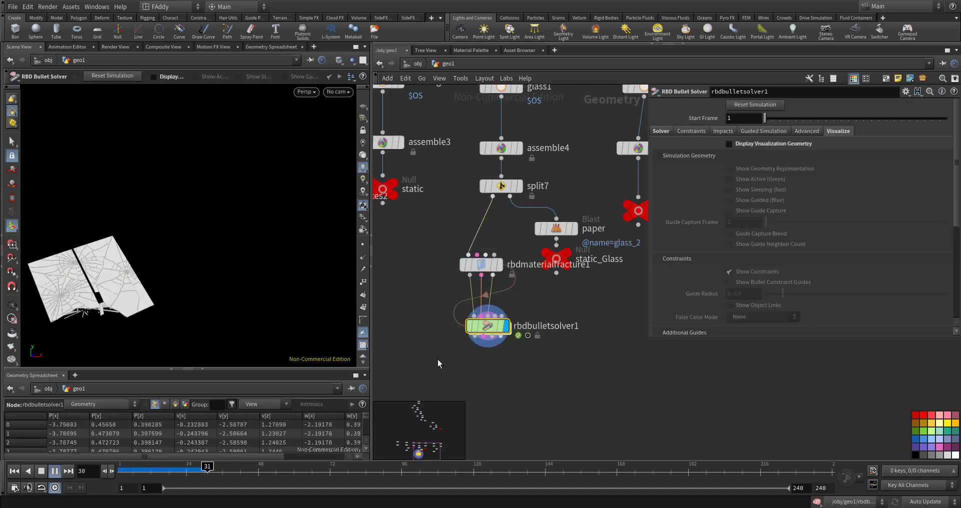
key(ctrl+Up)
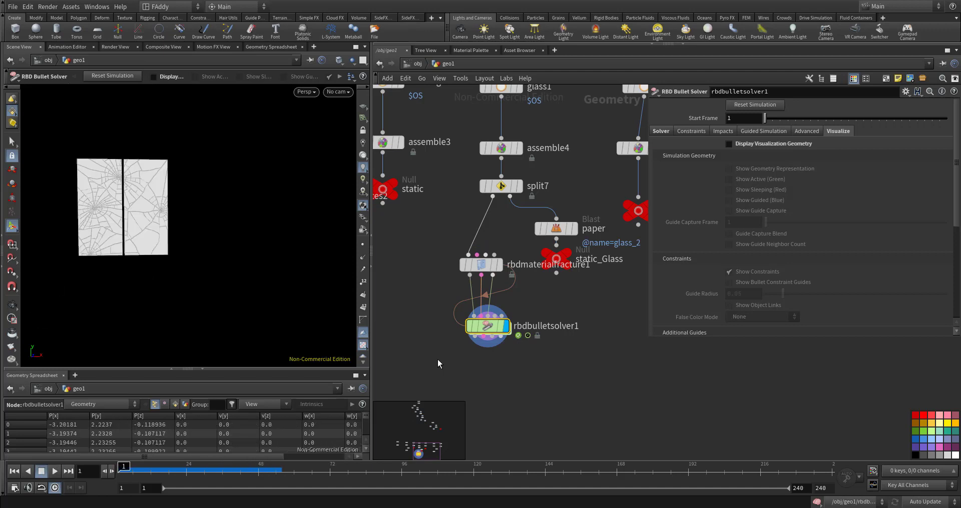
Display the assemble7 Mini Mart geometry, then switch the display to the static building node
scroll(545, 360, down, 2)
scroll(520, 393, down, 2)
scroll(585, 388, down, 2)
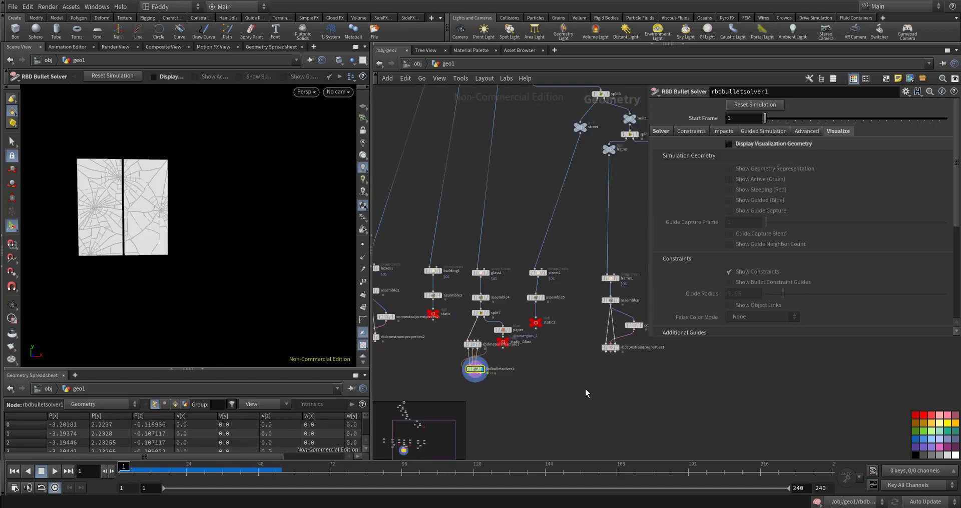
scroll(584, 389, down, 1)
middle_drag(584, 388, 501, 363)
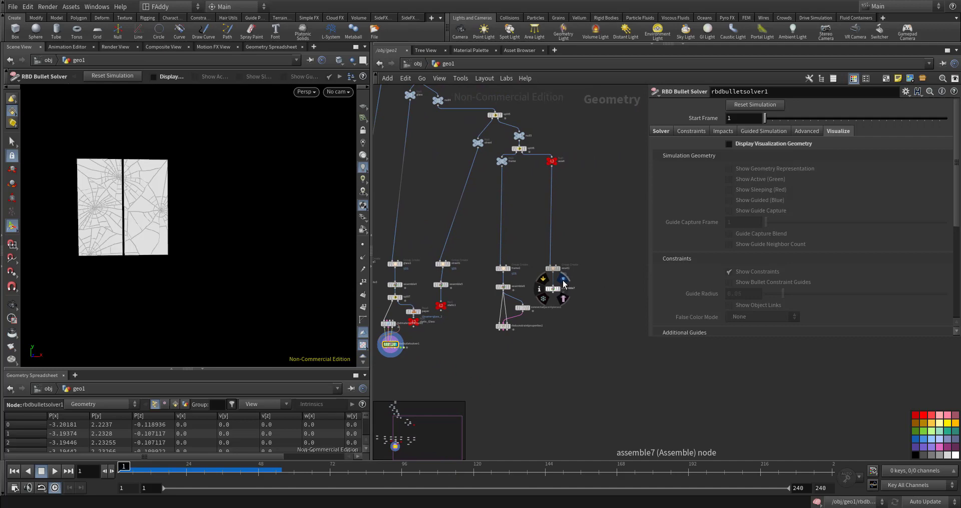
click(562, 282)
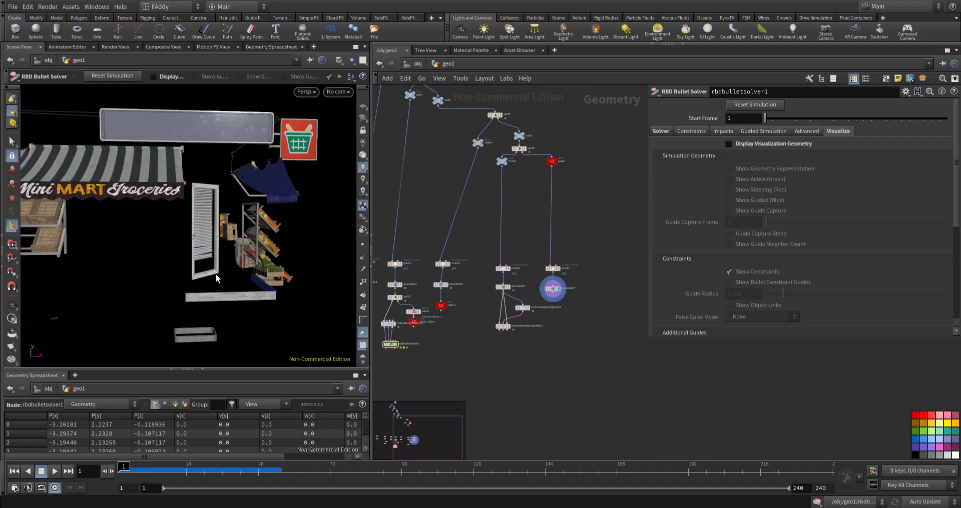
key(Escape)
mouse_move(213, 282)
mouse_down()
mouse_move(175, 274)
mouse_move(339, 339)
mouse_up()
key(Return)
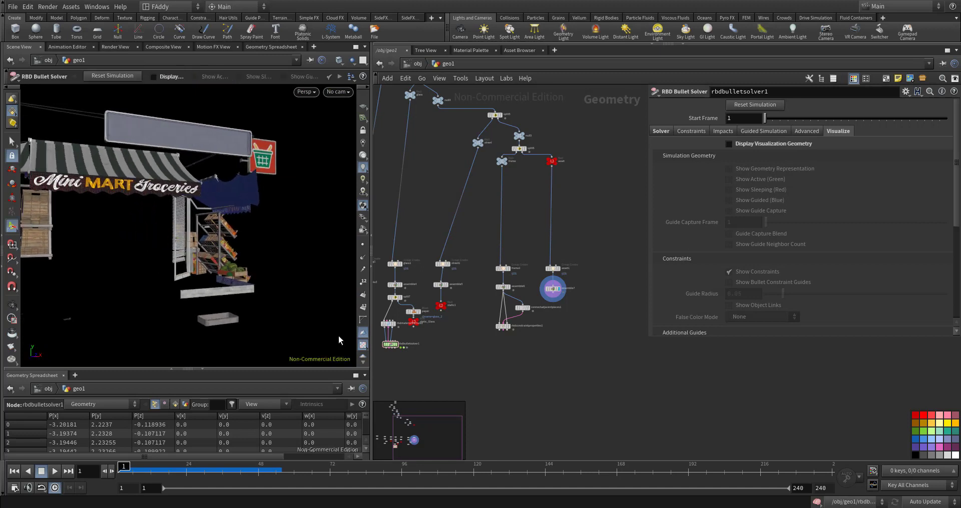
middle_drag(449, 367, 525, 347)
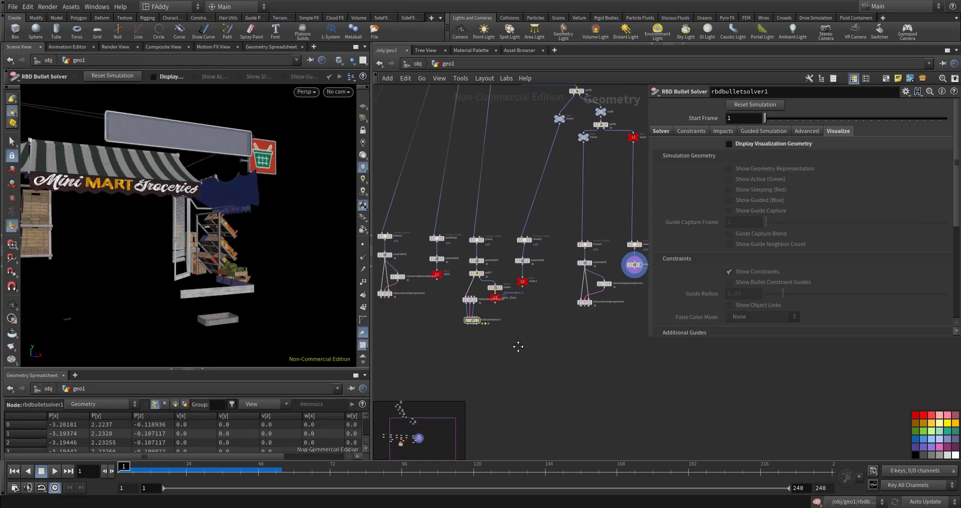
middle_drag(512, 345, 554, 346)
mouse_move(434, 339)
middle_down()
mouse_move(497, 337)
mouse_move(512, 347)
middle_up()
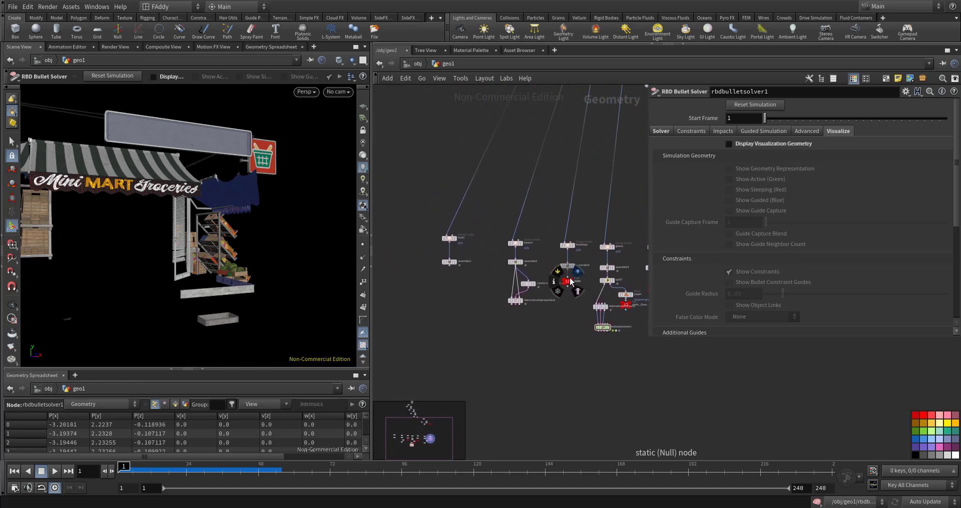
click(578, 276)
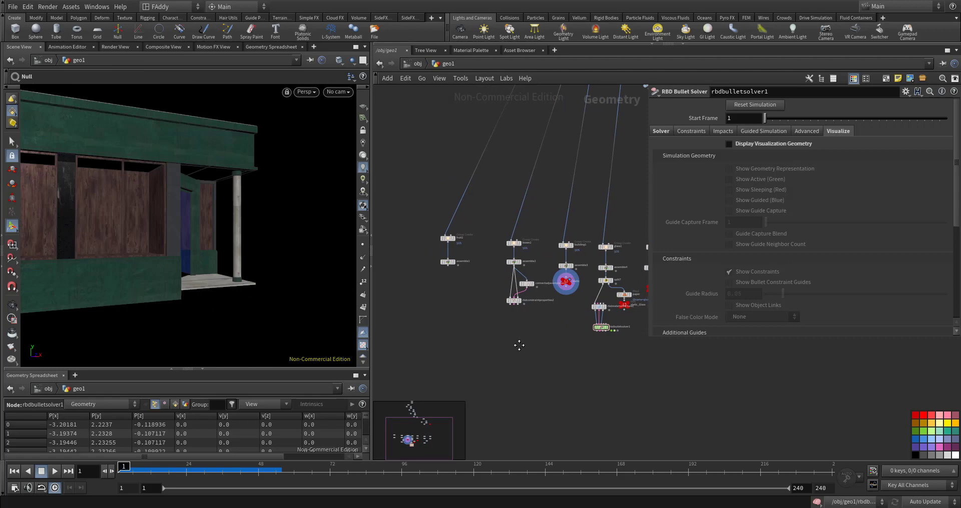
Move rbdbulletsolver1 lower to make room and bring up the RBD node menu
scroll(554, 330, up, 2)
scroll(553, 326, up, 4)
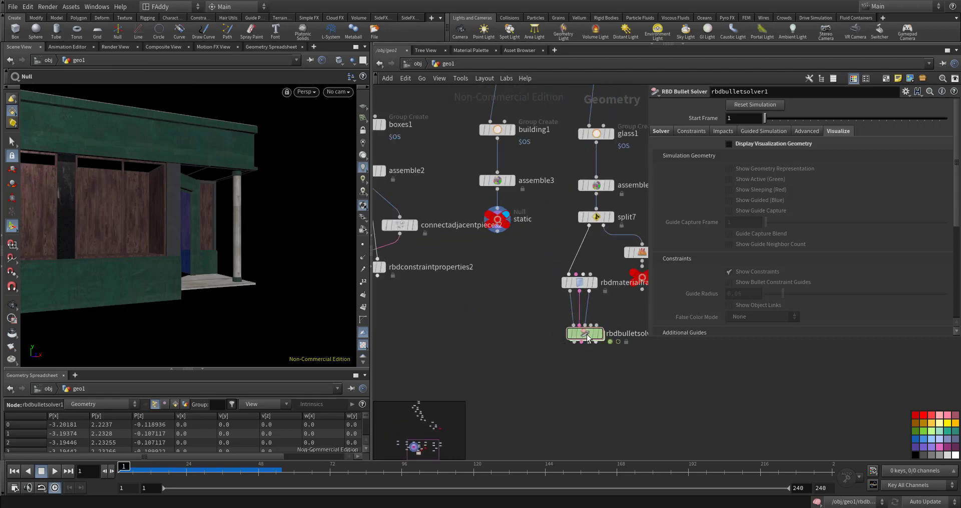
drag(586, 334, 586, 387)
key(Tab)
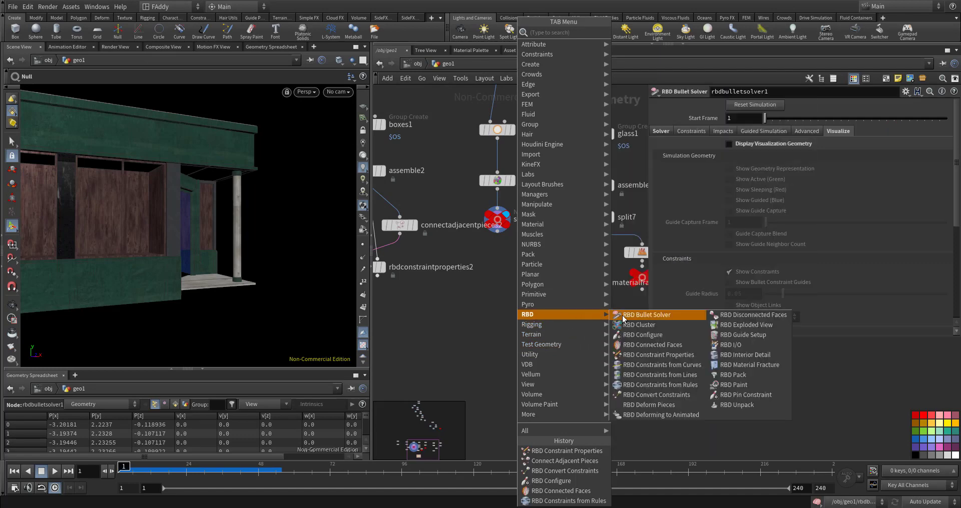
mouse_move(561, 314)
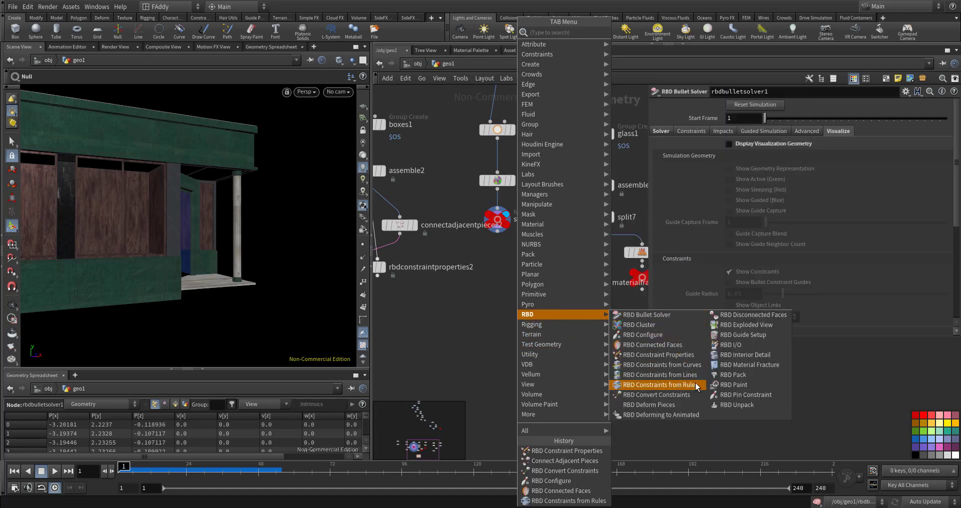
Add an RBD Constraints from Rules node above the Bullet solver
click(693, 385)
click(511, 347)
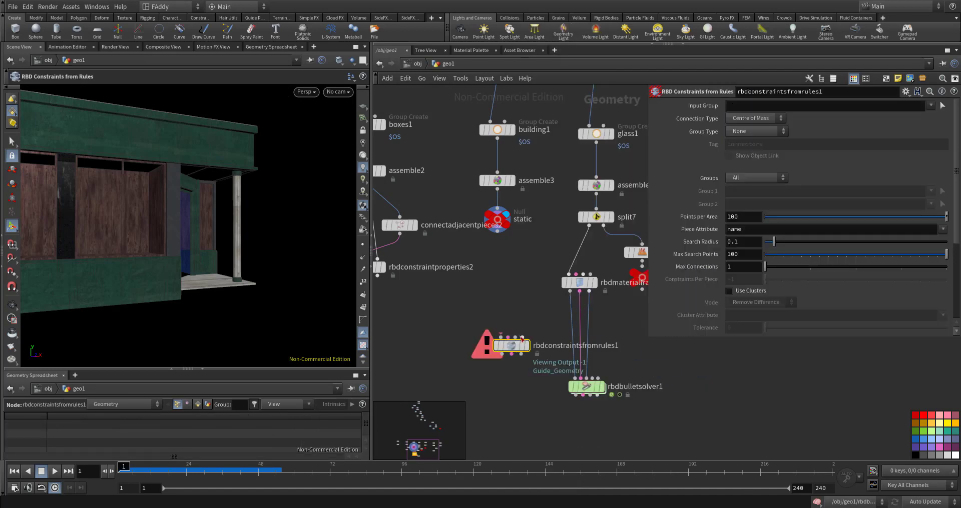
middle_drag(527, 317, 518, 315)
Merge static and split7 in merge1 and feed it into the constraints-from-rules node
key(Tab)
text(m)
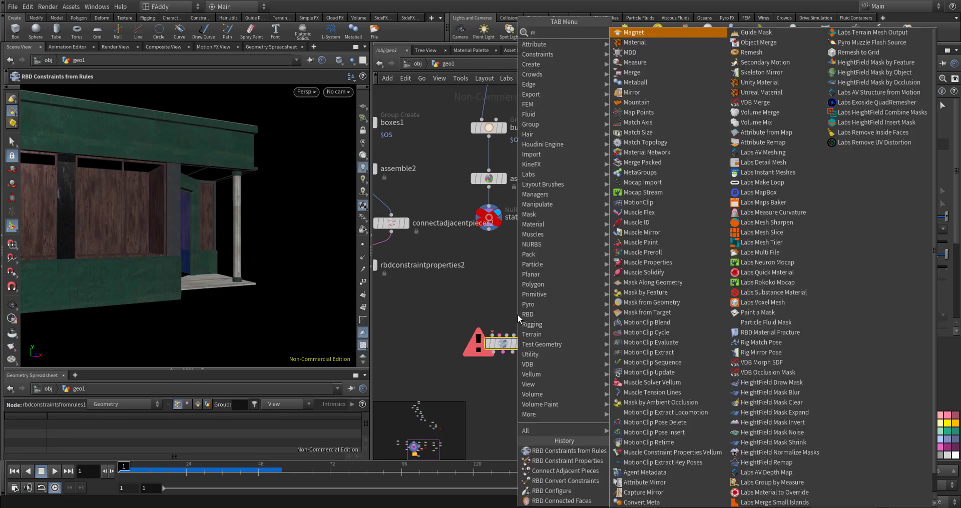
text(er)
click(632, 33)
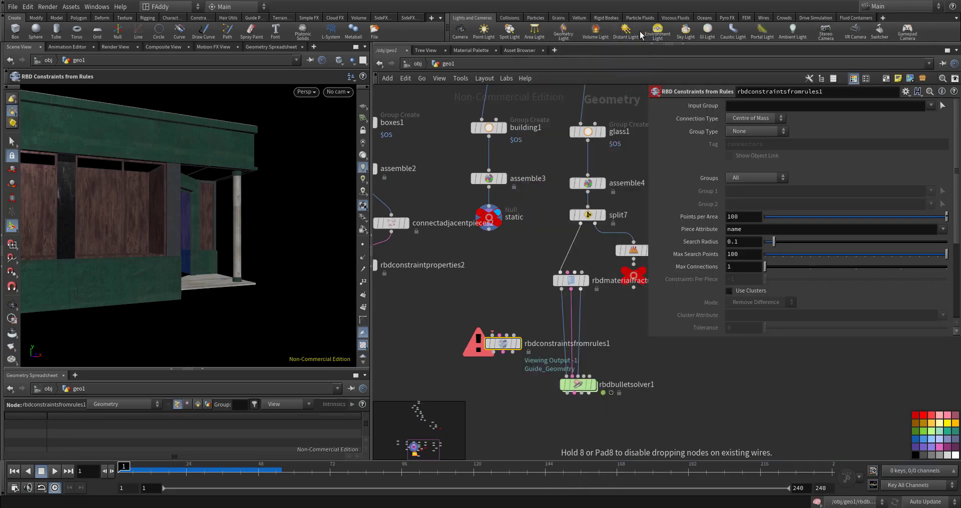
click(494, 311)
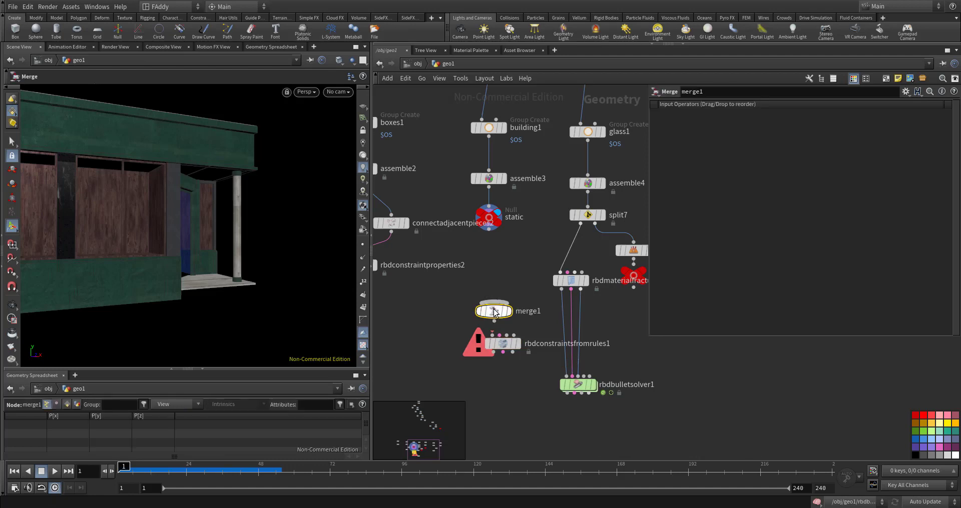
click(494, 302)
click(489, 231)
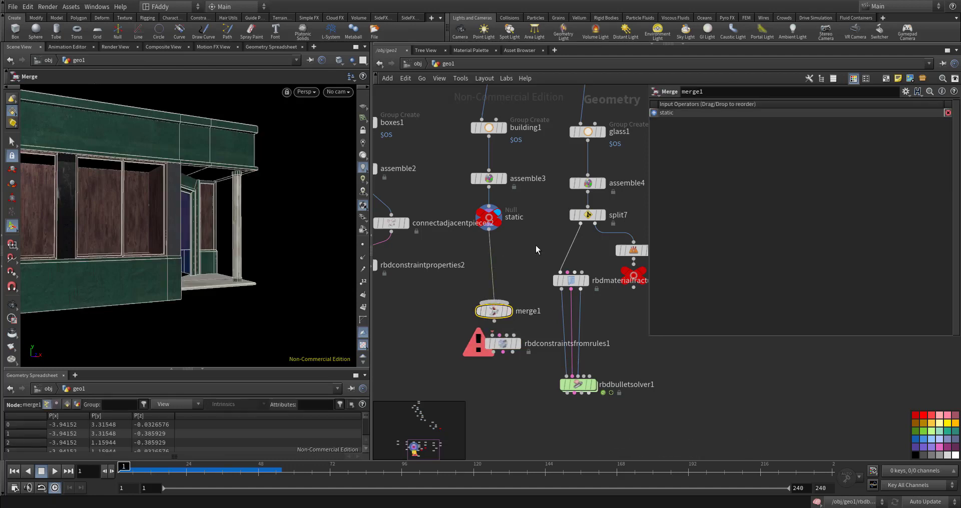
click(580, 226)
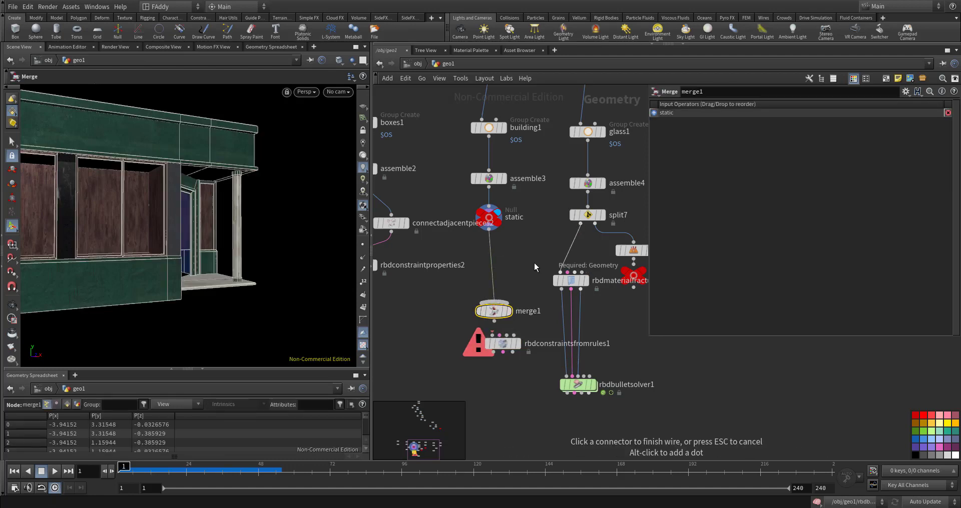
click(493, 302)
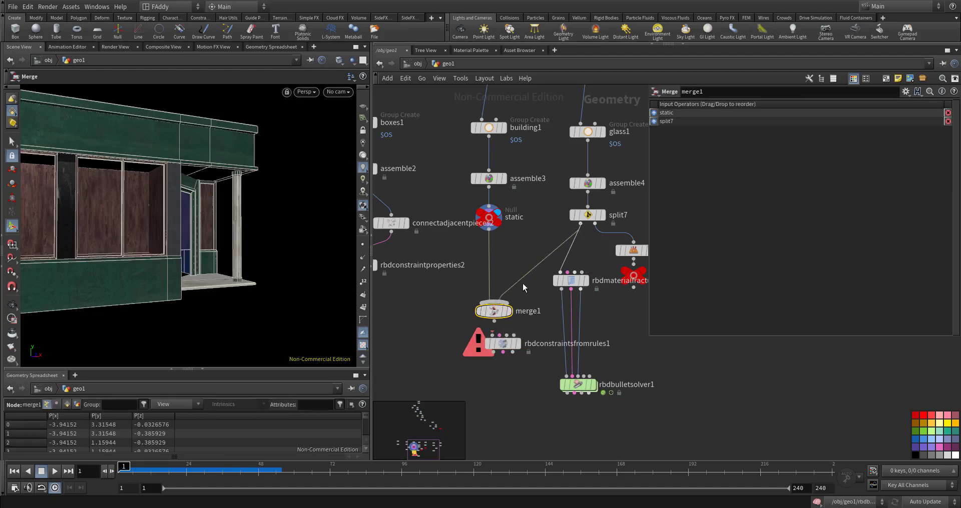
click(494, 334)
Set the constraint rules to connect group glass1 to group building1
click(510, 345)
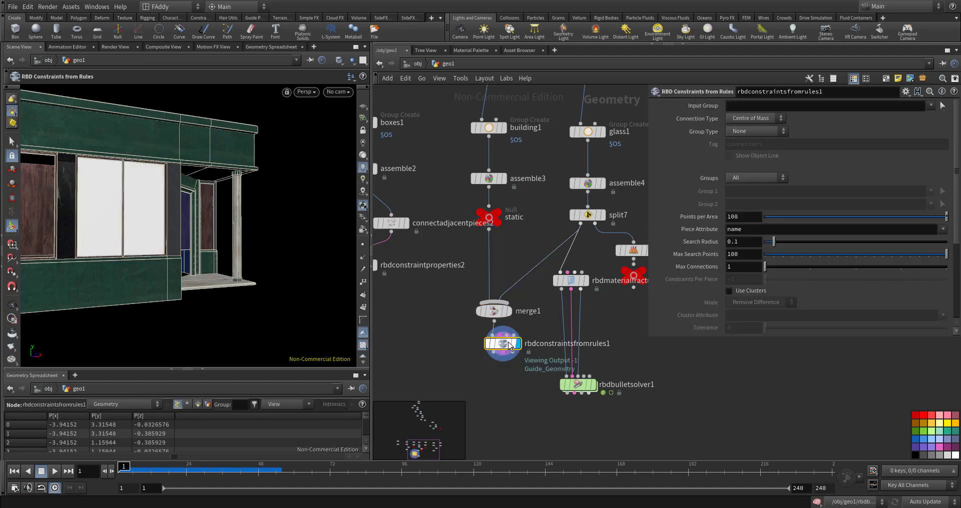
click(766, 122)
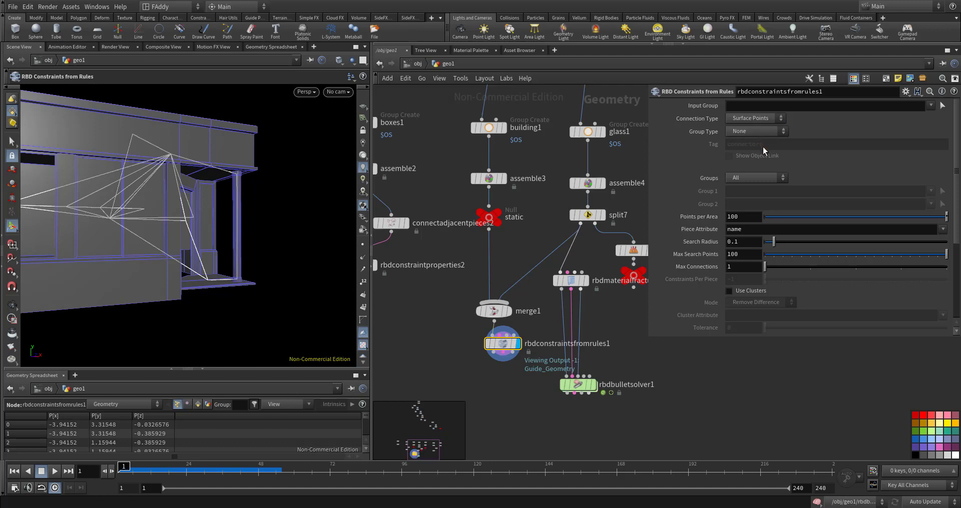
click(754, 178)
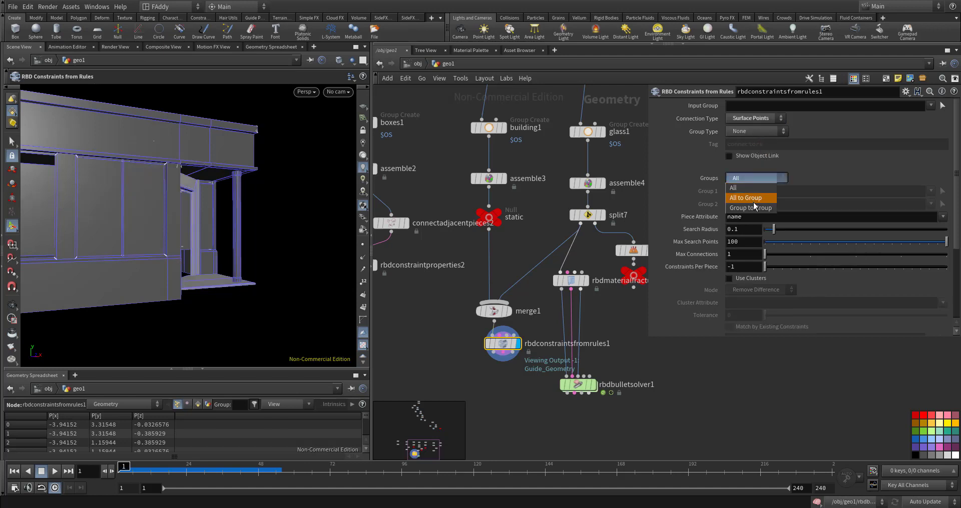
click(753, 202)
click(924, 191)
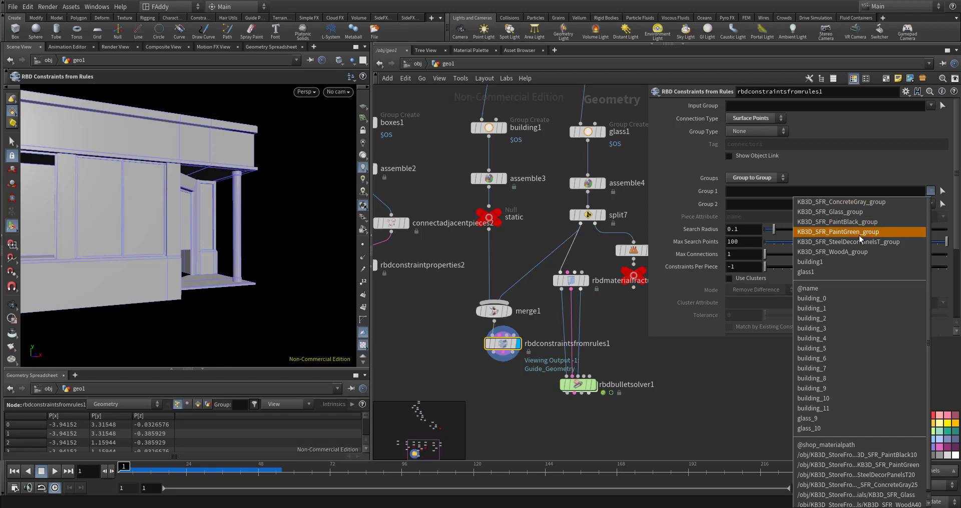
click(835, 273)
click(930, 205)
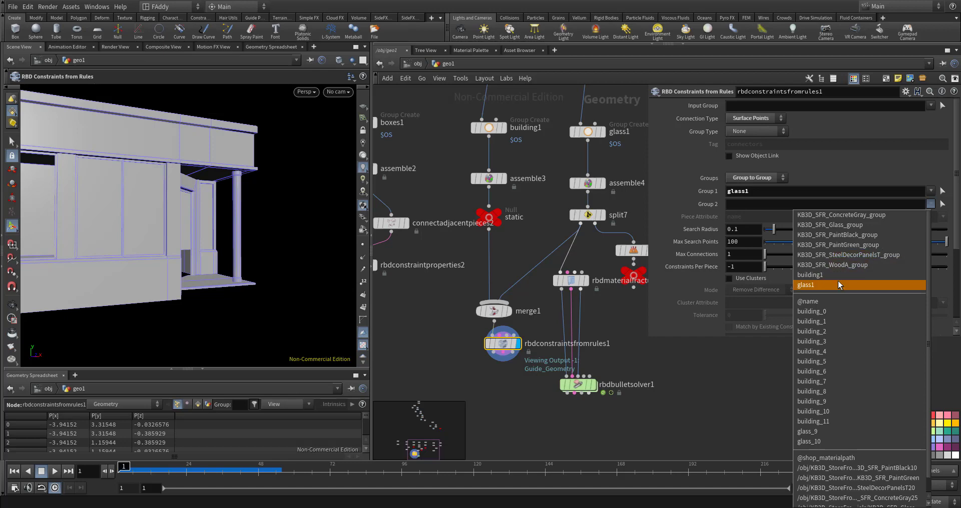
click(838, 275)
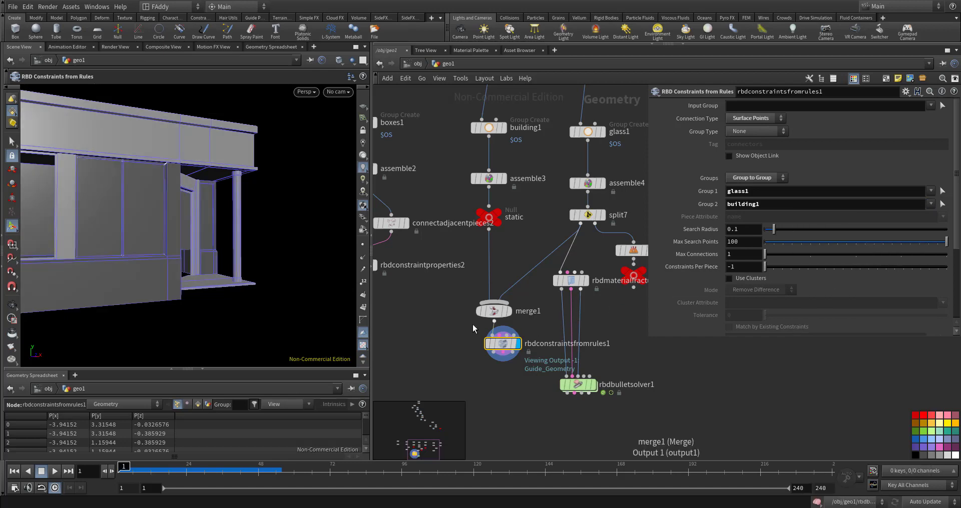
Raise Search Radius to about 1.113 and Max Connections to 2
key(Escape)
mouse_move(131, 225)
mouse_down()
mouse_move(206, 220)
mouse_move(189, 214)
mouse_move(197, 225)
mouse_up()
key(Return)
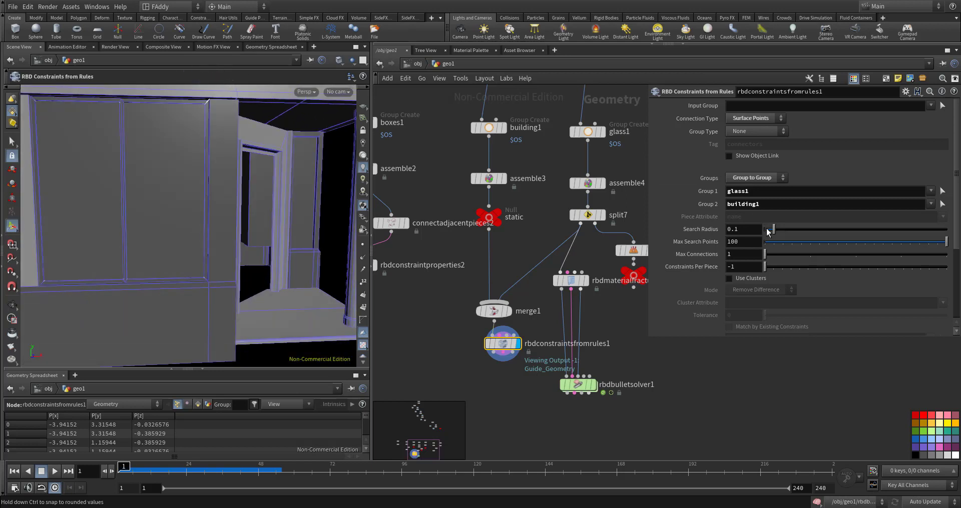
drag(775, 231, 818, 231)
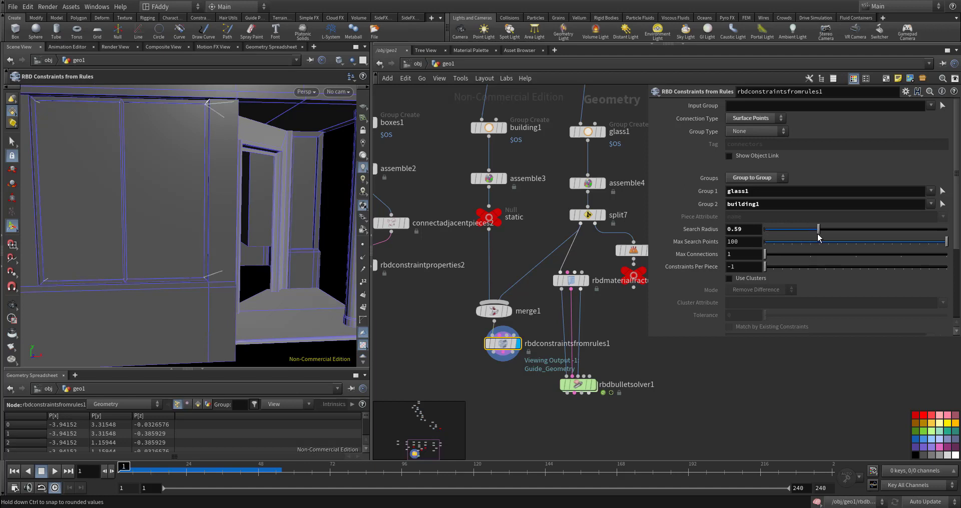
drag(769, 260, 801, 258)
drag(823, 230, 866, 230)
Set Group Type to Tag and tag the constraints glassToWall
click(752, 132)
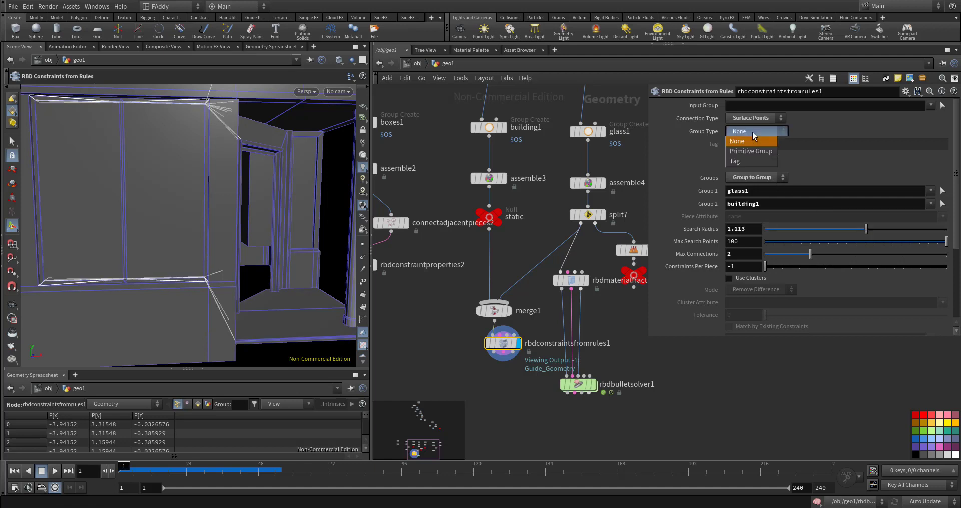
click(746, 162)
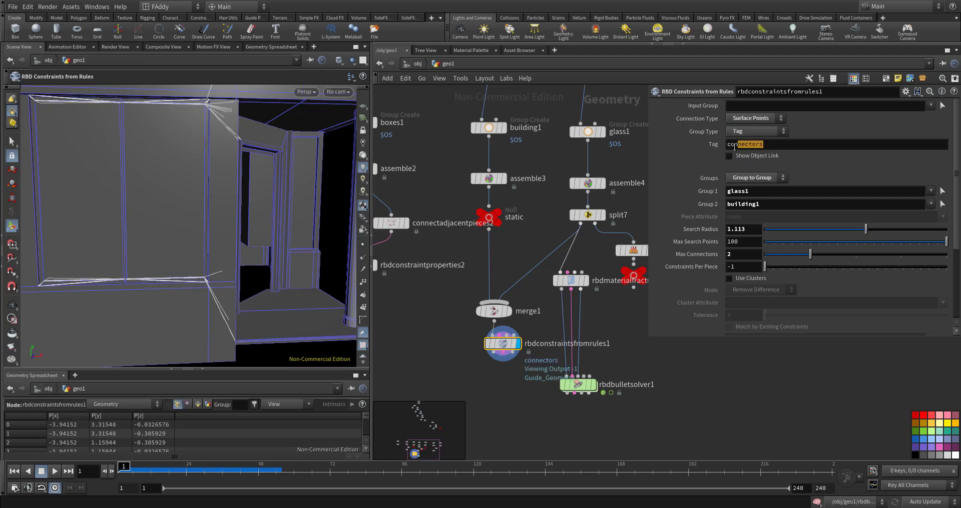
drag(767, 145, 727, 145)
text(glassToWall)
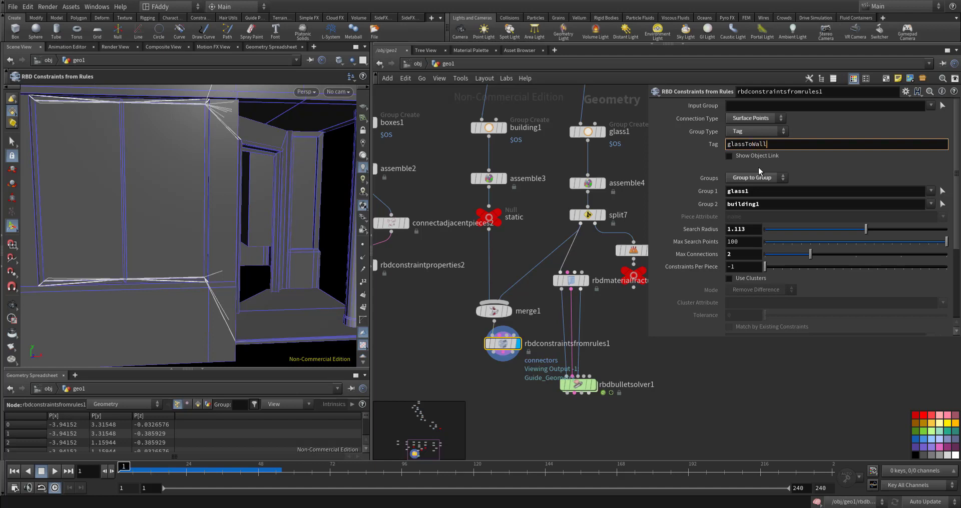
middle_drag(480, 390, 496, 347)
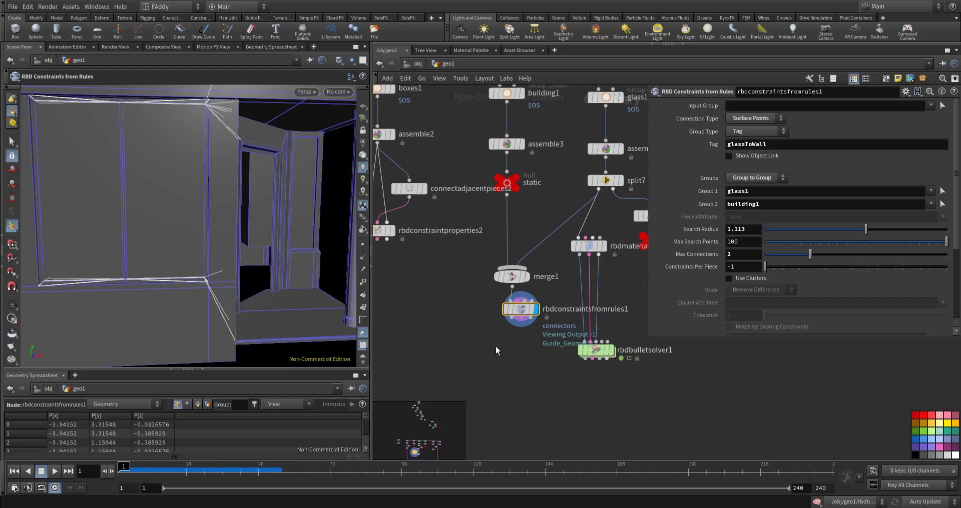
key(Tab)
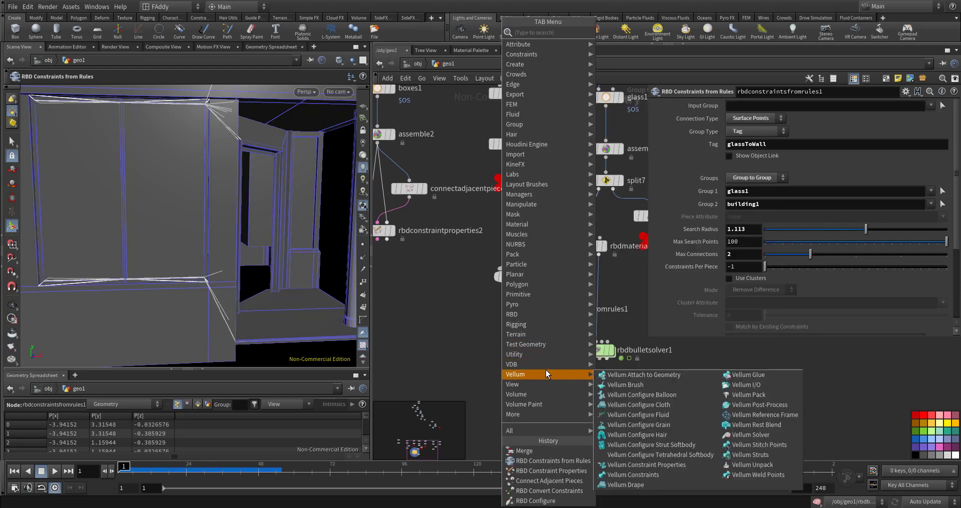
mouse_move(548, 314)
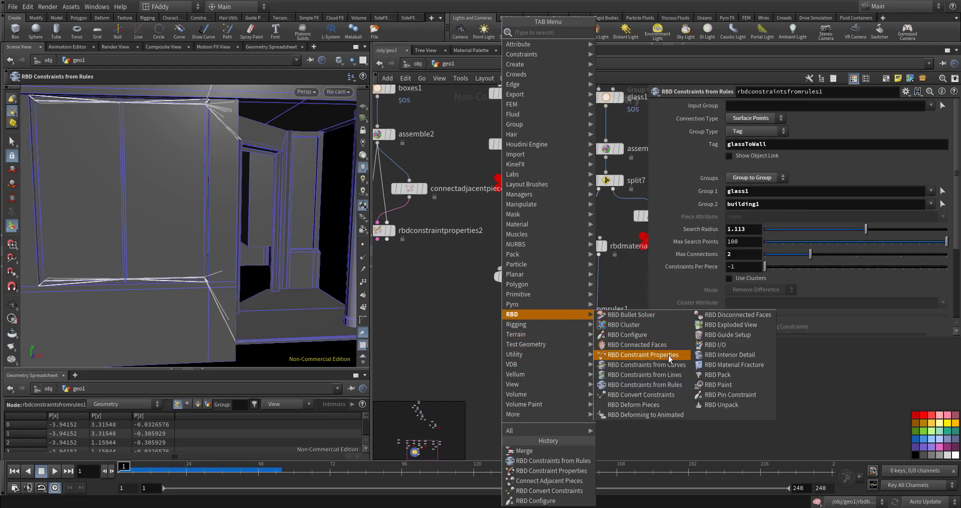
click(668, 355)
click(530, 350)
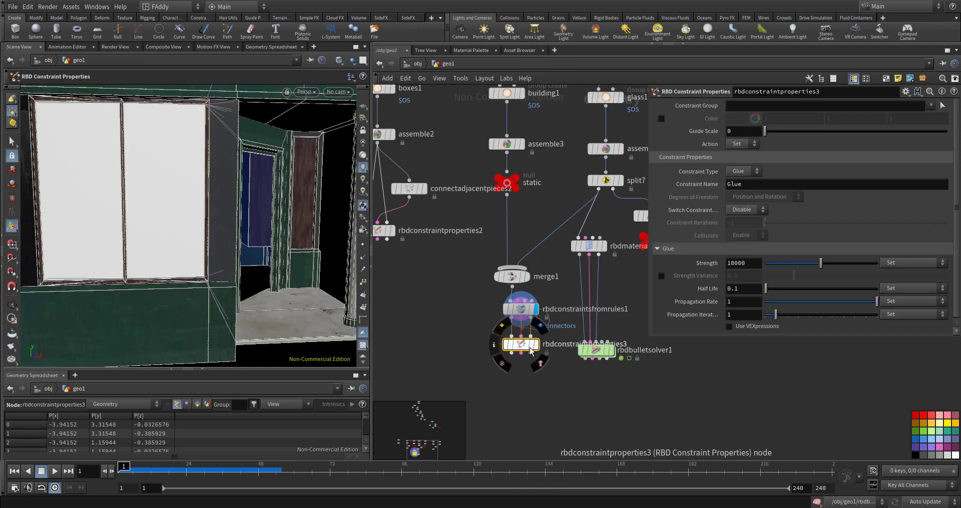
click(536, 345)
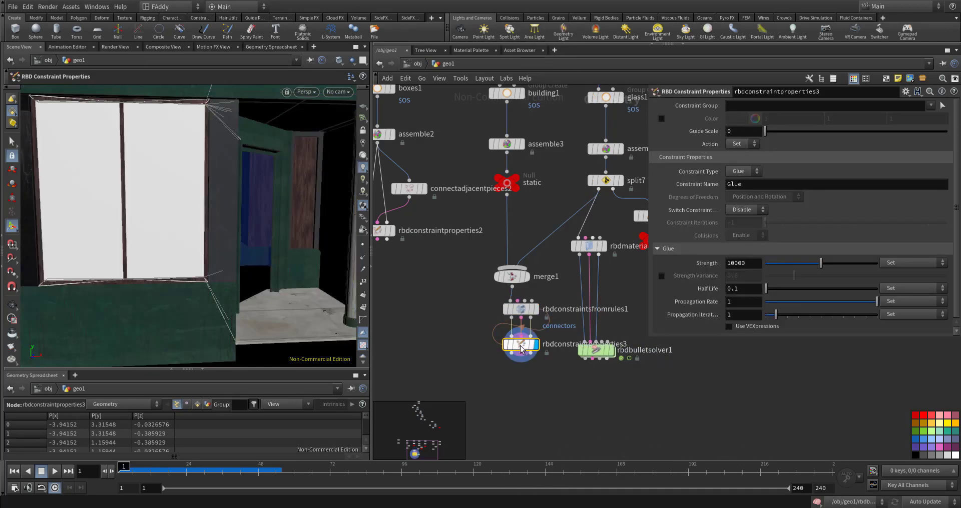
click(927, 108)
click(910, 126)
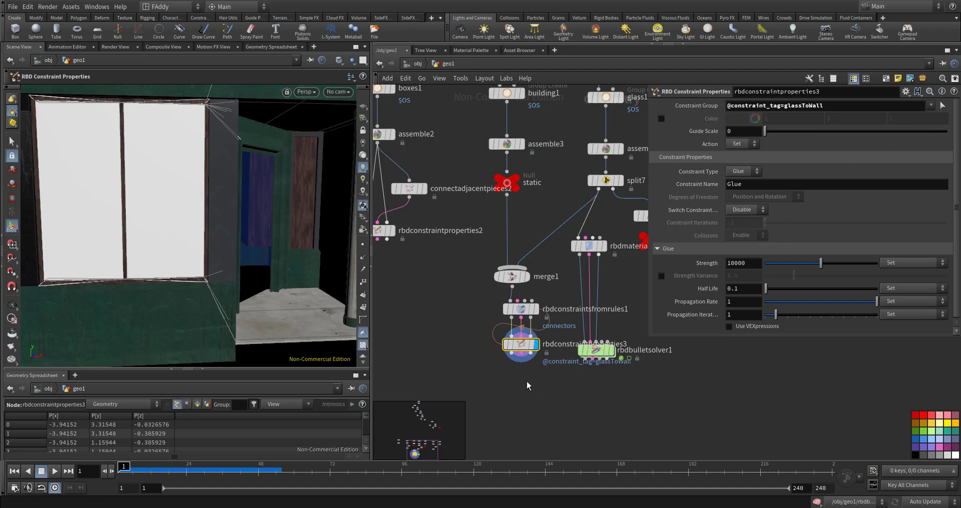
drag(594, 356, 595, 411)
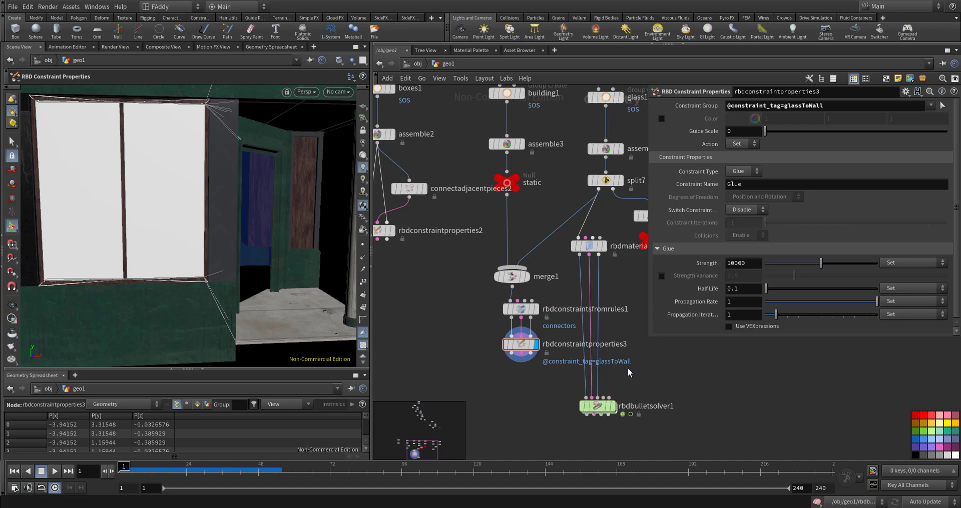
middle_drag(629, 372, 614, 371)
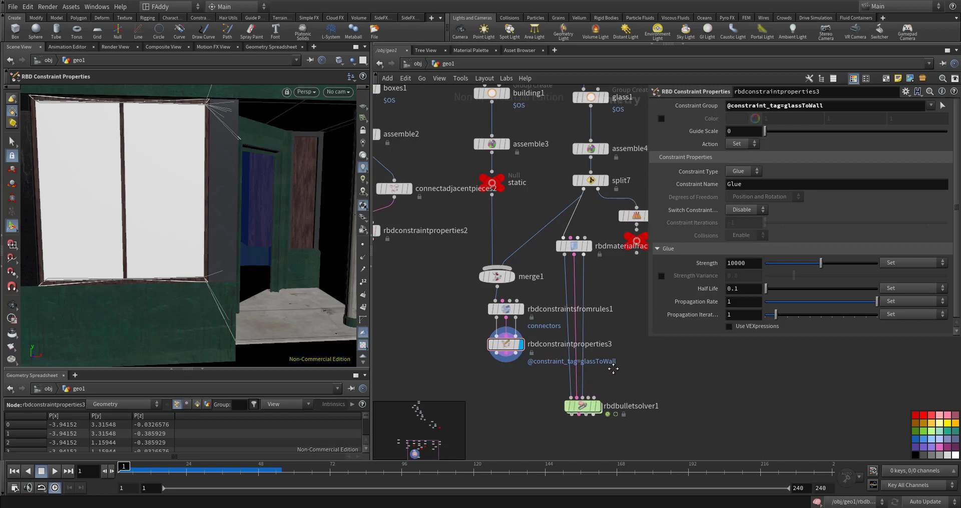
drag(518, 350, 518, 355)
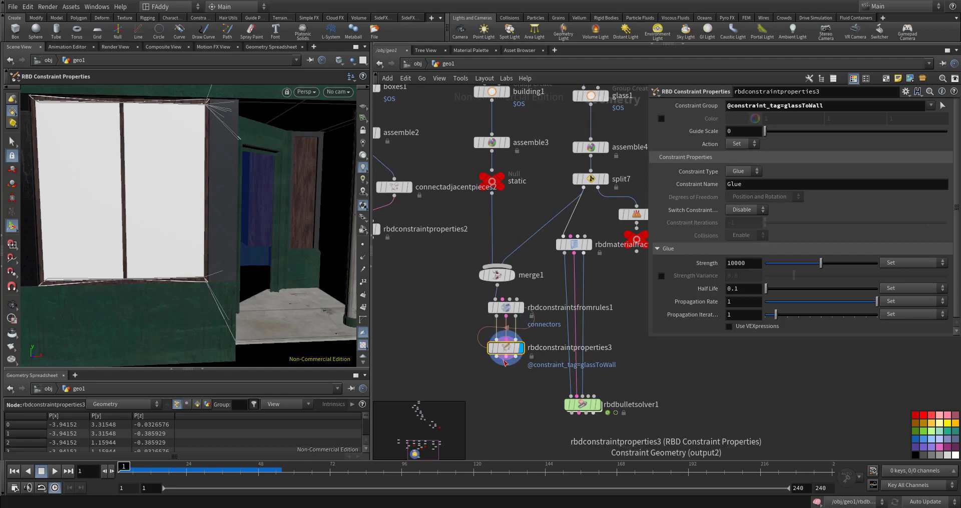
Add null6 below rbdconstraintproperties3 and display its constraint lines
key(Tab)
text(nu)
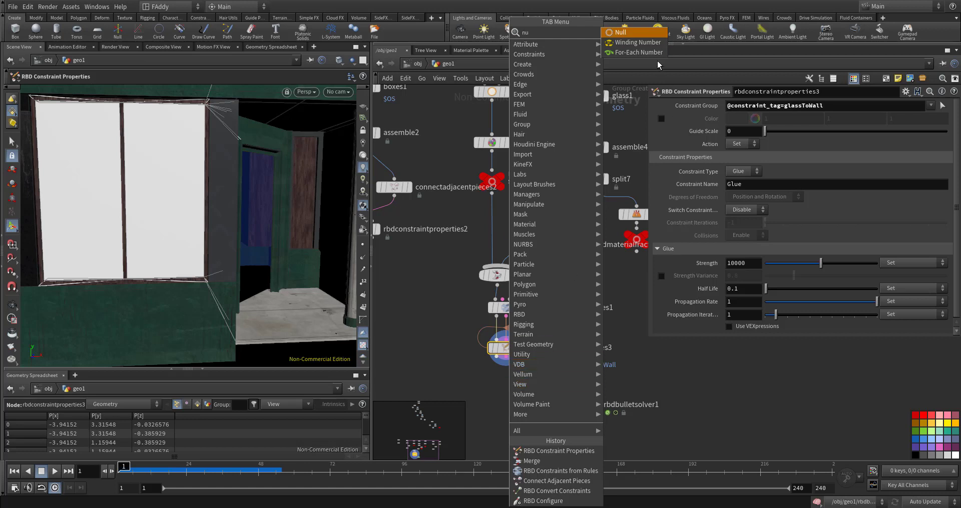
key(Return)
click(512, 402)
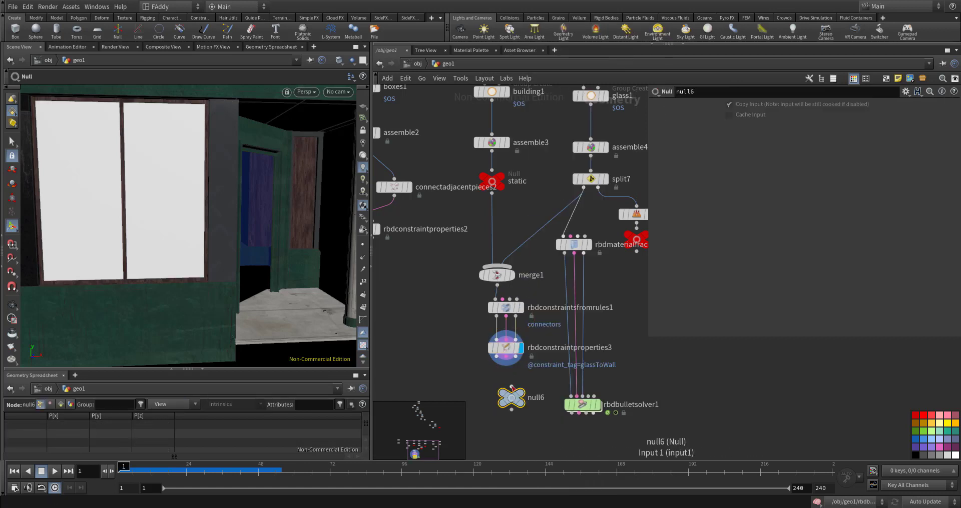
click(510, 387)
click(505, 357)
click(522, 397)
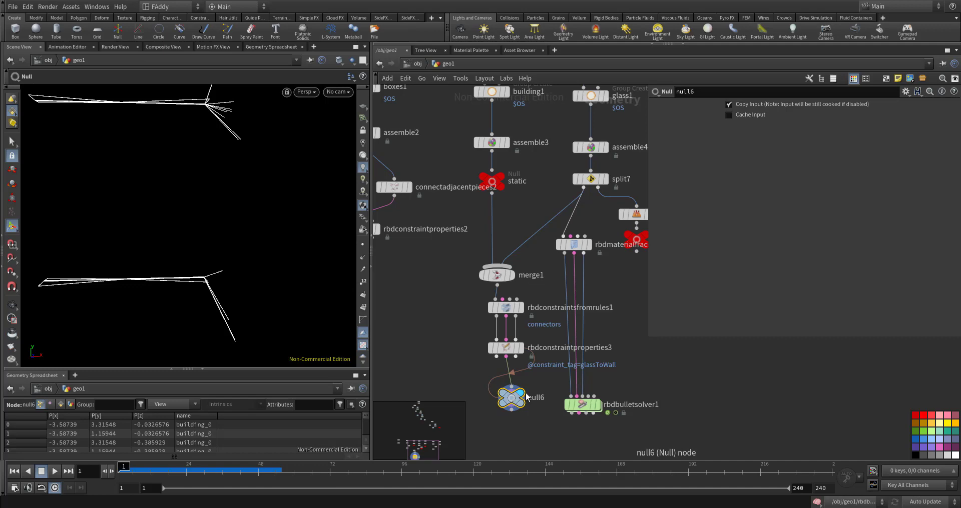
Merge rbdmaterialfracture1 and rbdconstraintproperties3 in merge2, feed it to rbdbulletsolver1, and play
key(Tab)
text(m)
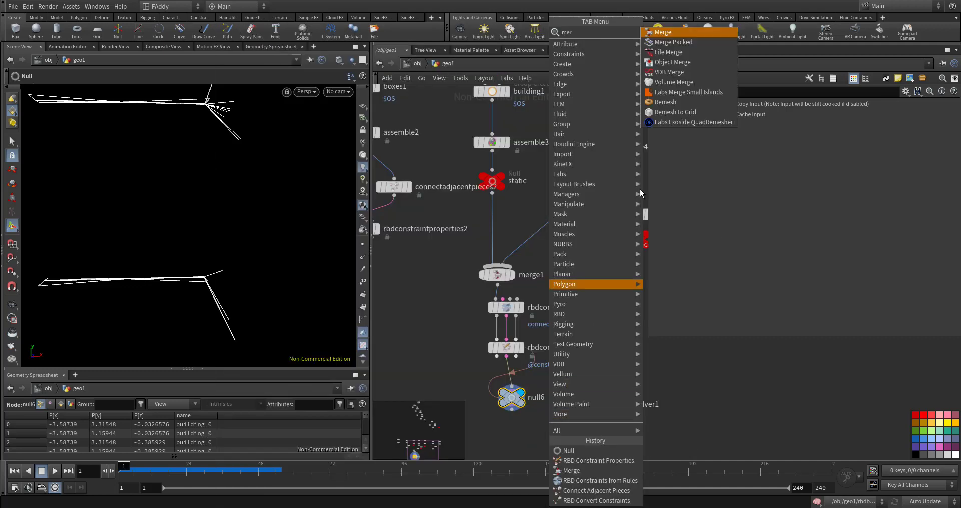
click(697, 35)
click(629, 369)
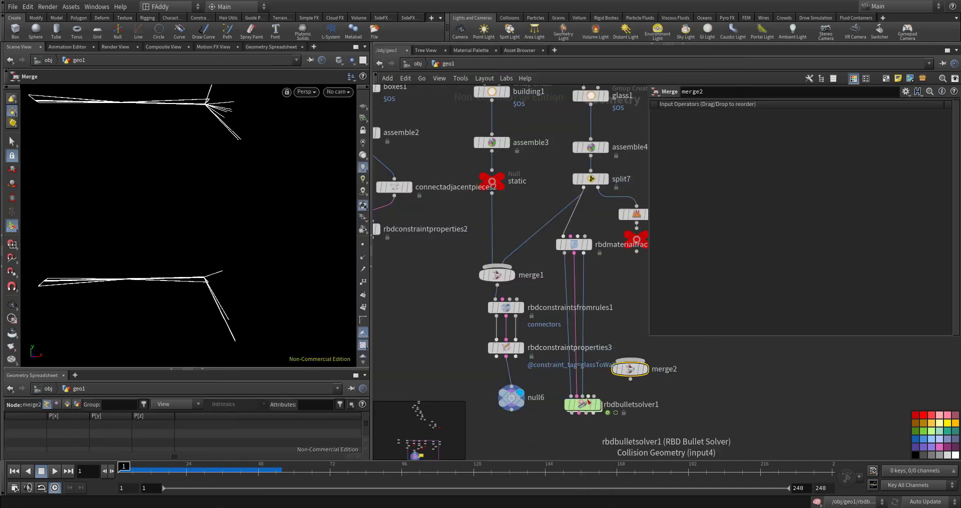
scroll(585, 380, up, 2)
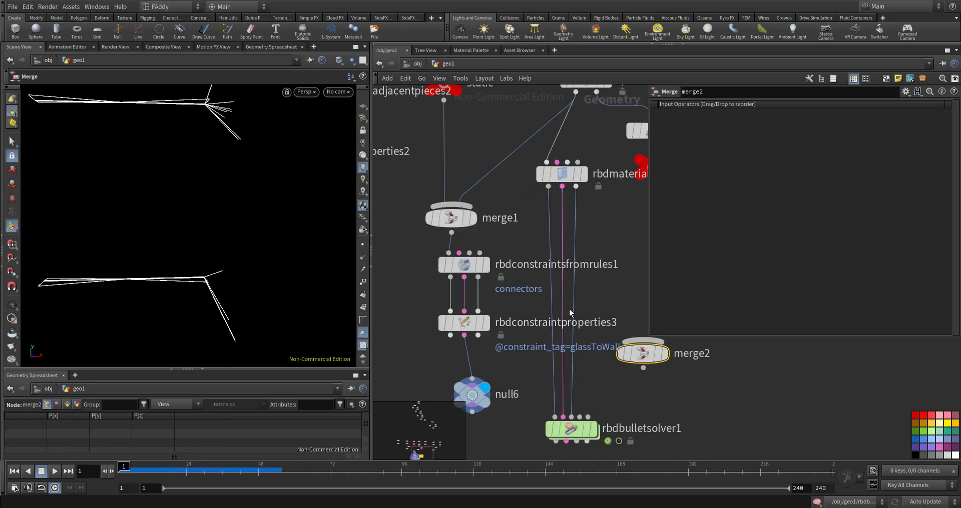
drag(562, 293, 642, 331)
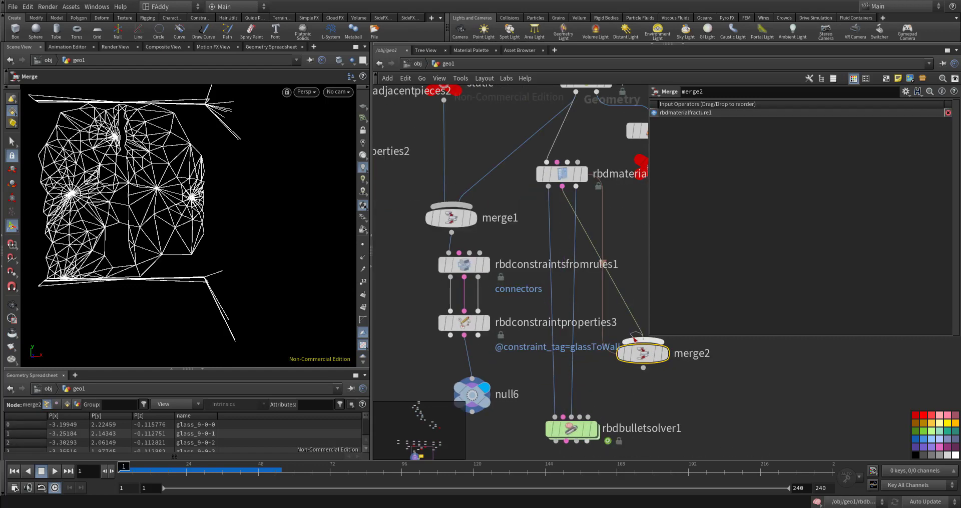
click(642, 336)
click(462, 352)
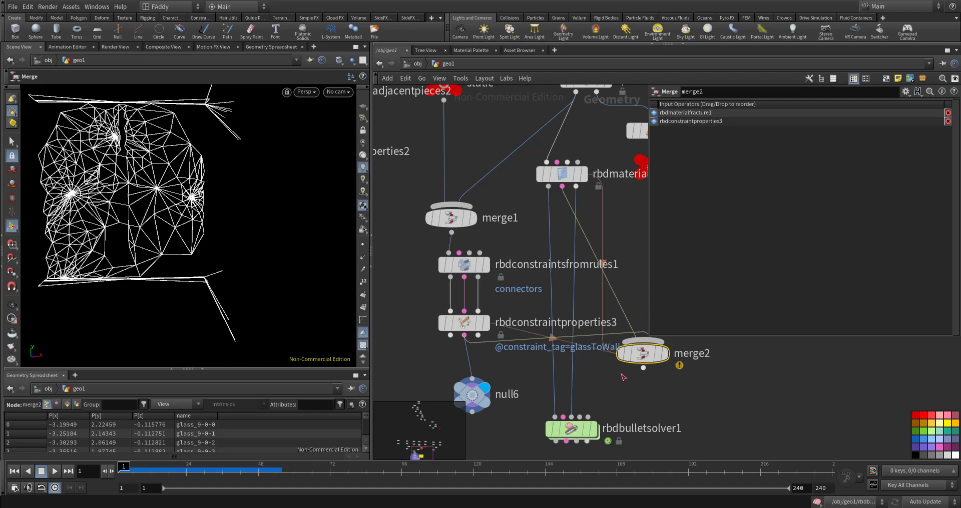
click(643, 369)
click(563, 417)
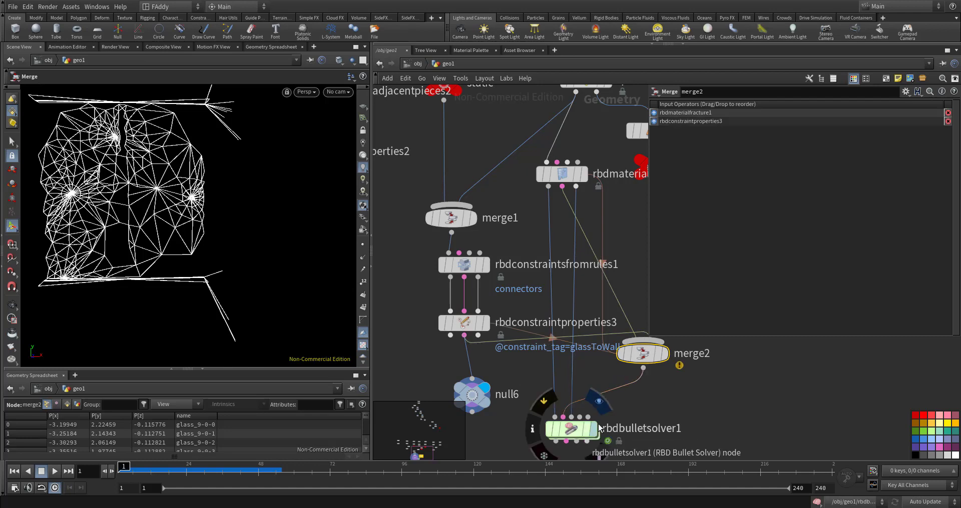
click(593, 429)
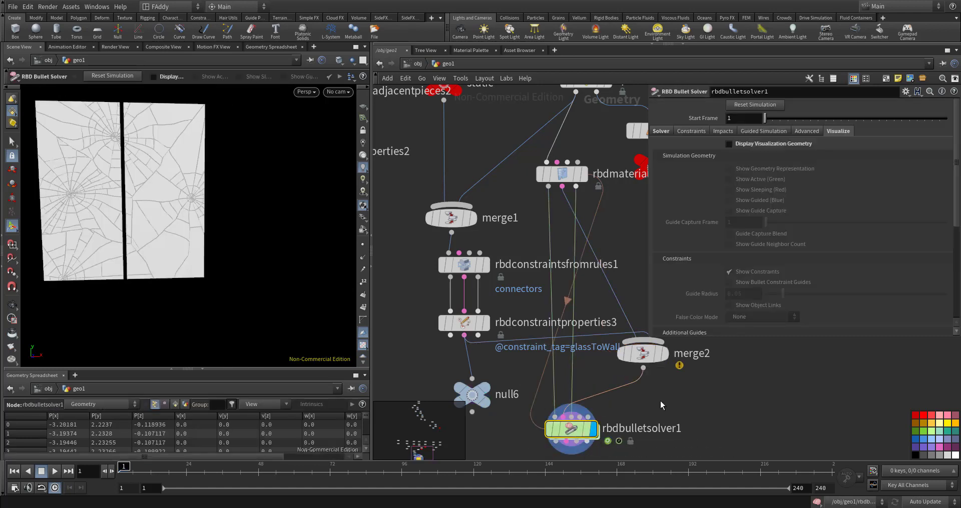
key(Up)
Delete merge2, replay the simulation, and display rbdmaterialfracture1's cracked glass panes
click(642, 353)
key(Delete)
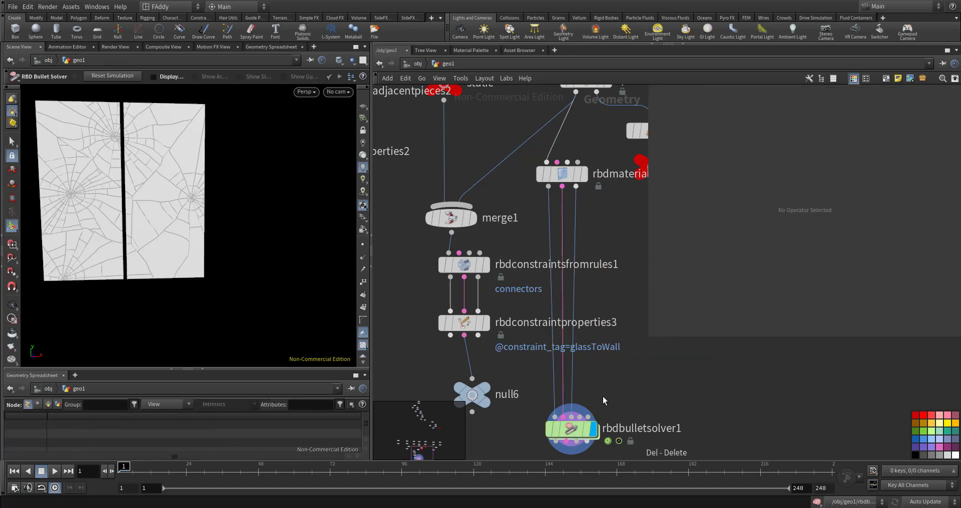
key(Up)
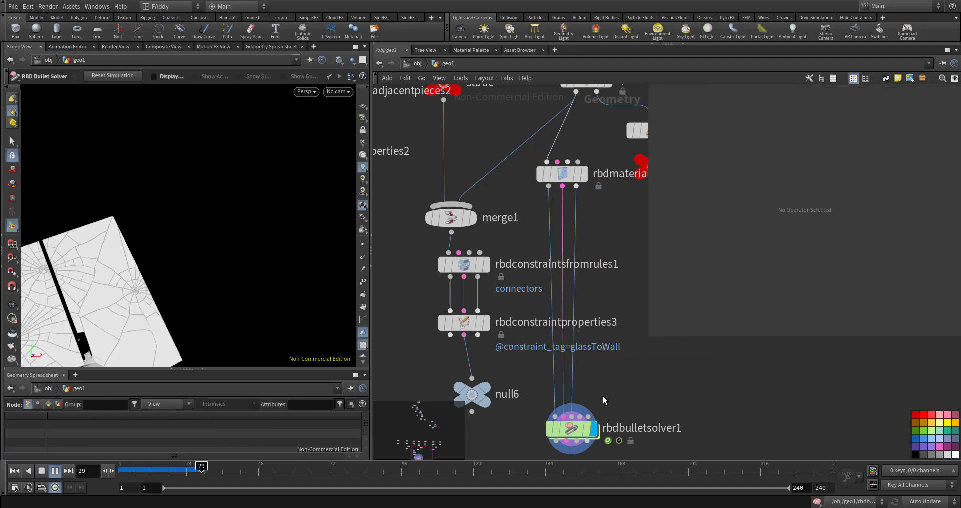
key(ctrl+Up)
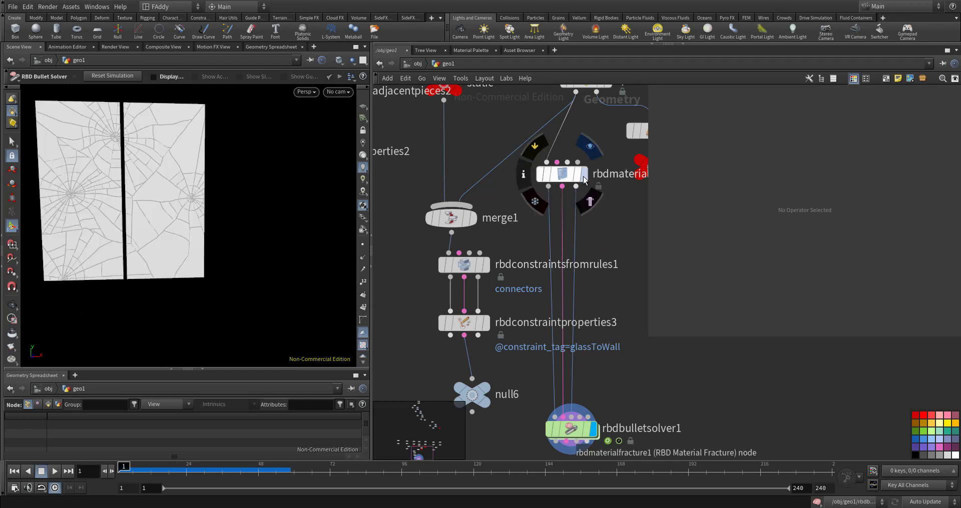
click(583, 175)
middle_drag(583, 204, 567, 234)
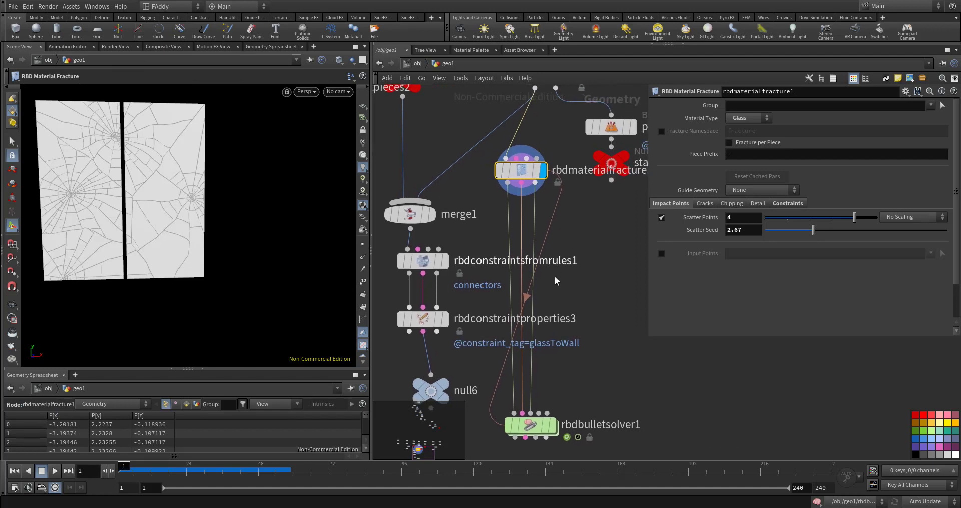
Move null6 beside rbdbulletsolver1, wire it into the solver's constraint input, and preview the shatter
click(440, 381)
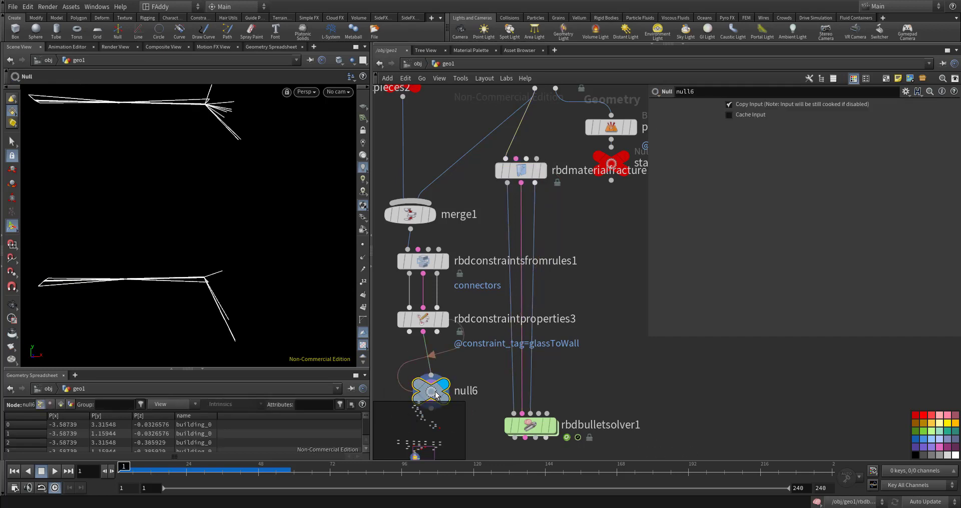
drag(435, 396, 444, 376)
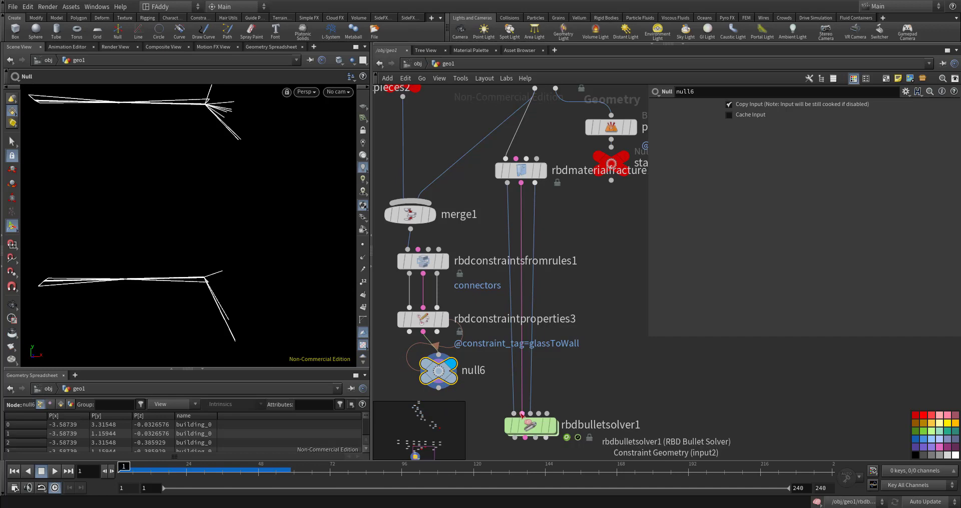
click(522, 414)
click(439, 388)
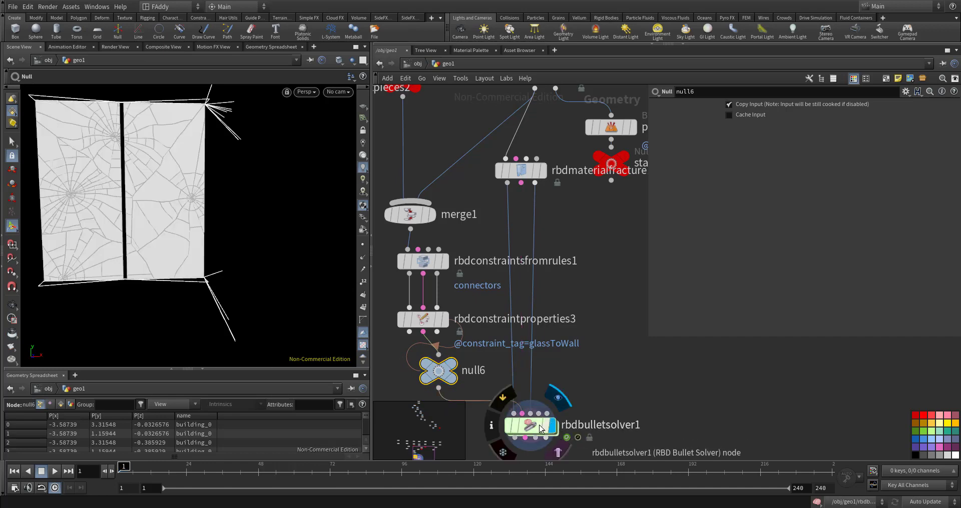
click(538, 427)
key(Up)
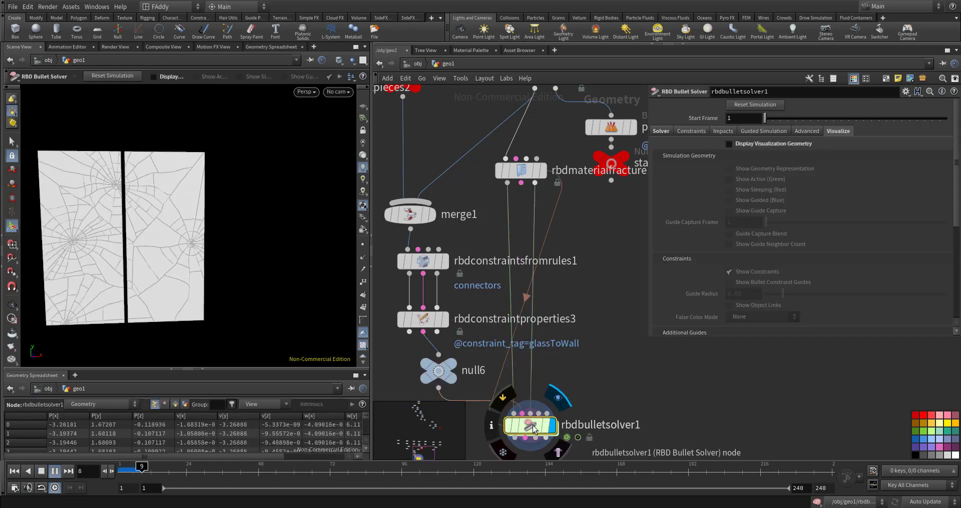
key(ctrl+Up)
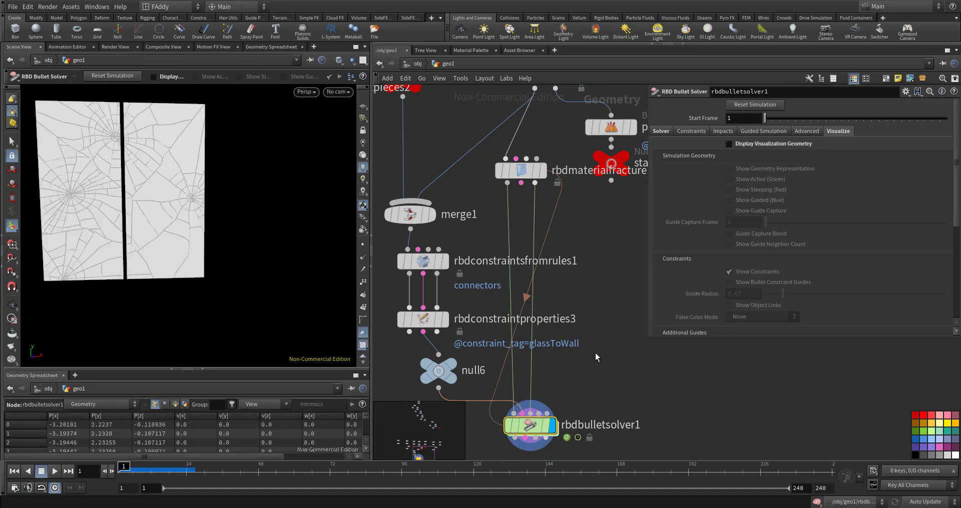
Connect the fracture's constraint output to rbdconstraintsfromrules1's second input and replay from frame 1
click(417, 249)
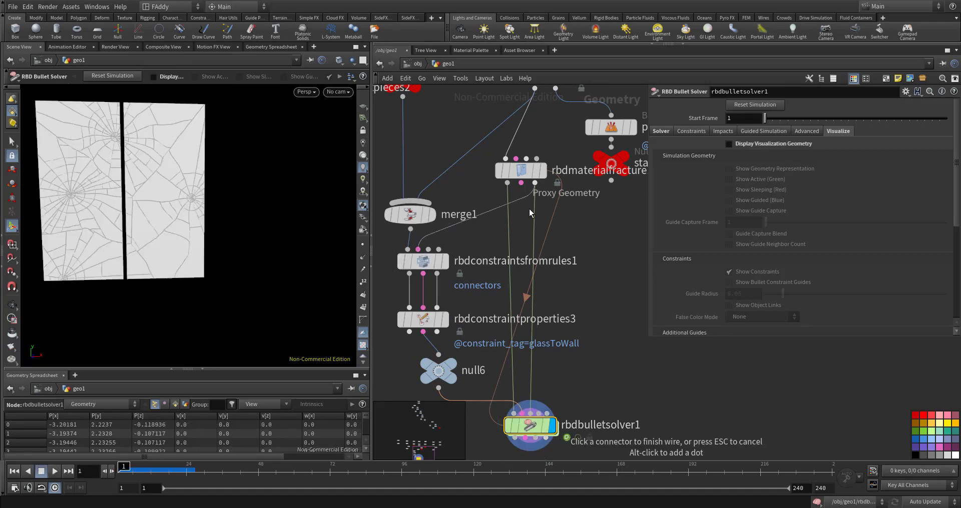
click(521, 182)
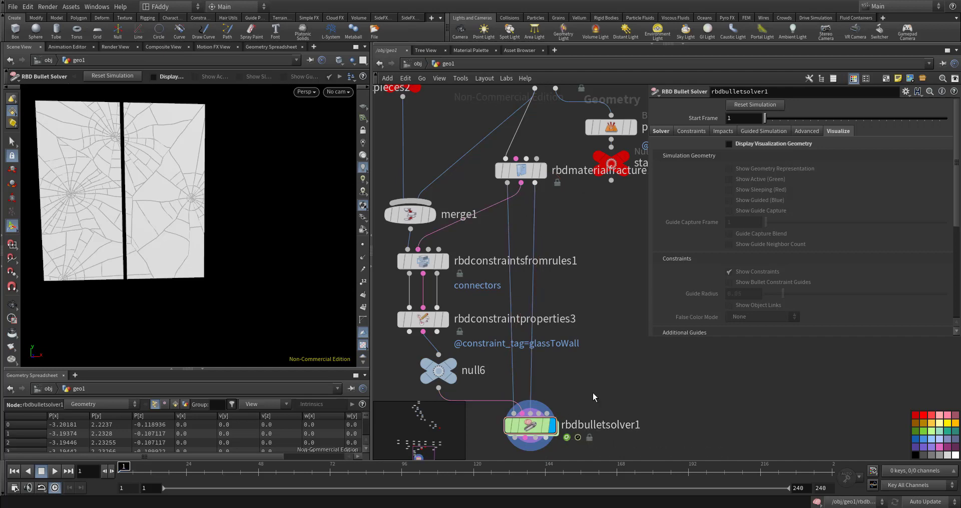
key(Up)
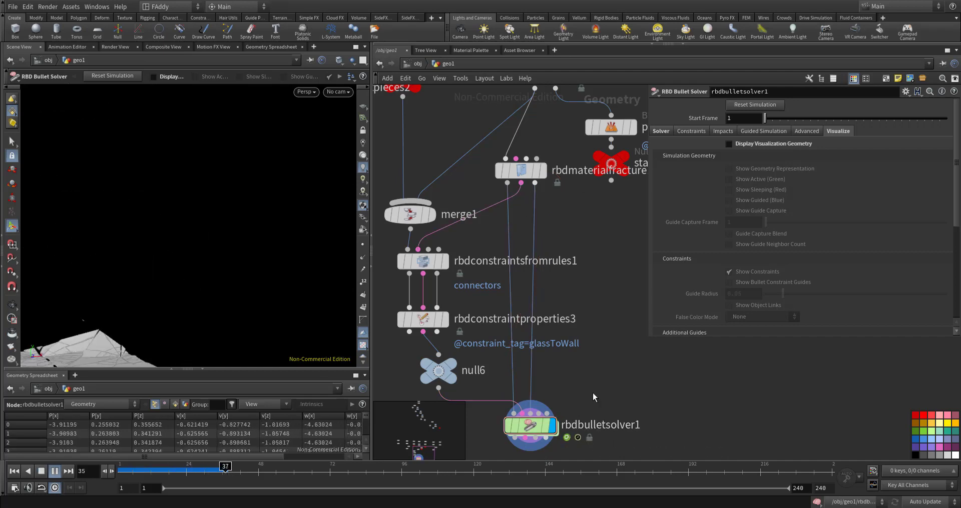
key(ctrl+Up)
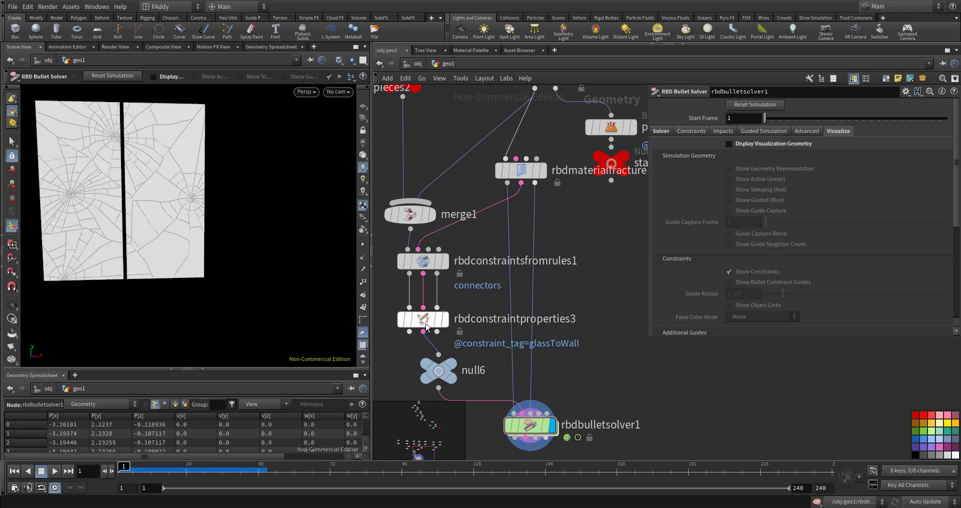
Set rbdconstraintproperties3's glassToWall Glue Strength to -1 and display its output
click(444, 319)
click(429, 322)
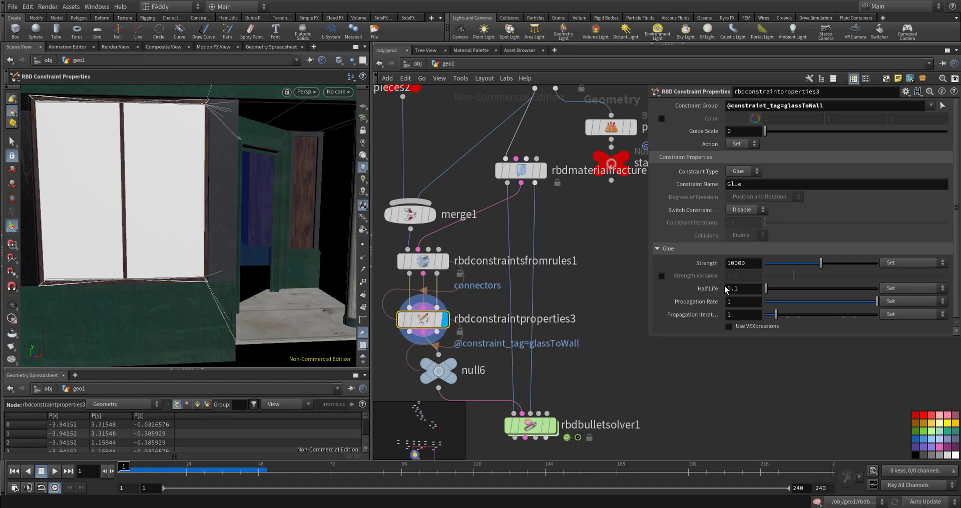
text(1)
key(Return)
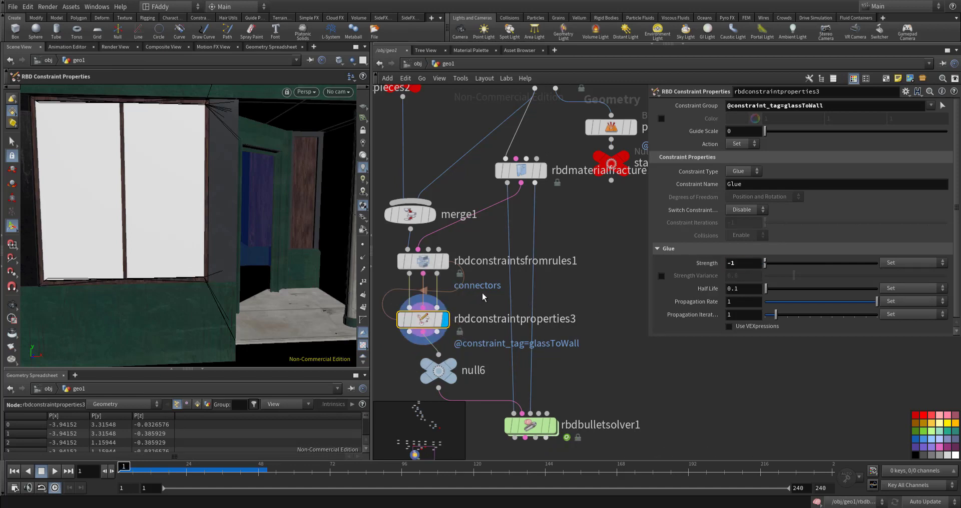
Replace null6 with rbdmaterialfracture's constraint output on rbdbulletsolver1's second input
middle_drag(483, 297, 499, 279)
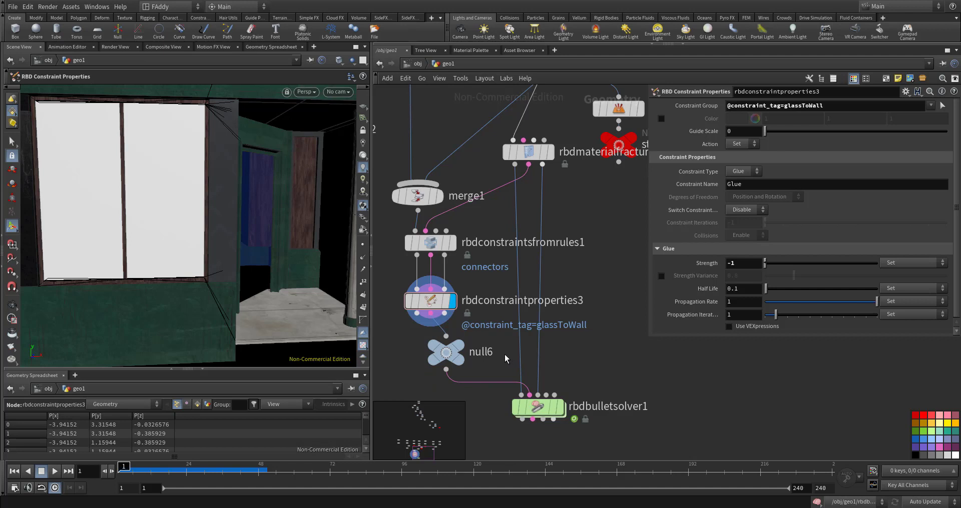
scroll(551, 363, down, 2)
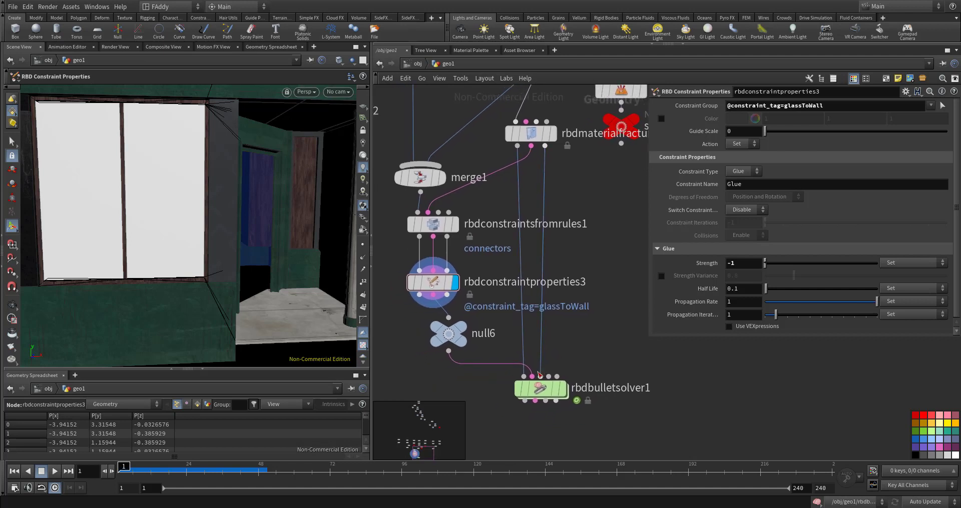
click(532, 377)
click(531, 146)
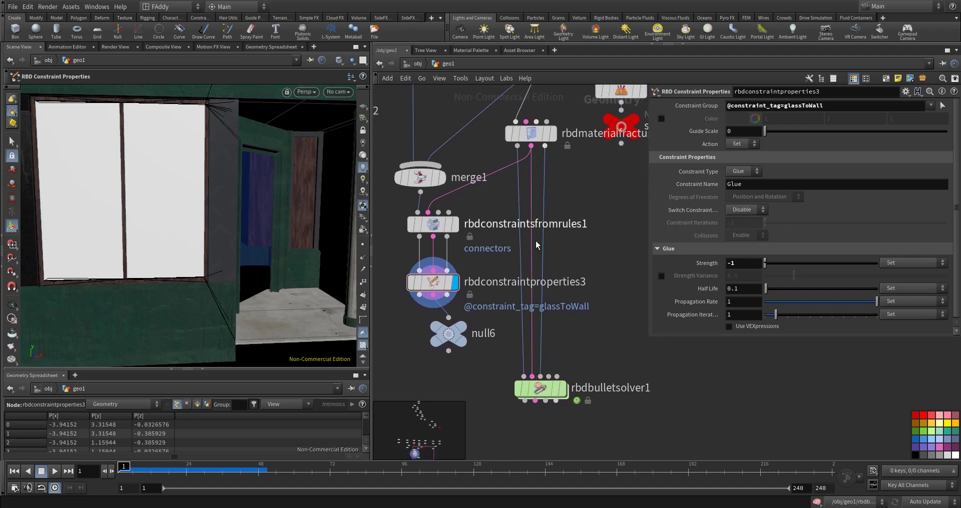
Add a Merge node below null6 and duplicate it twice as merge3 and merge4
key(Tab)
text(m)
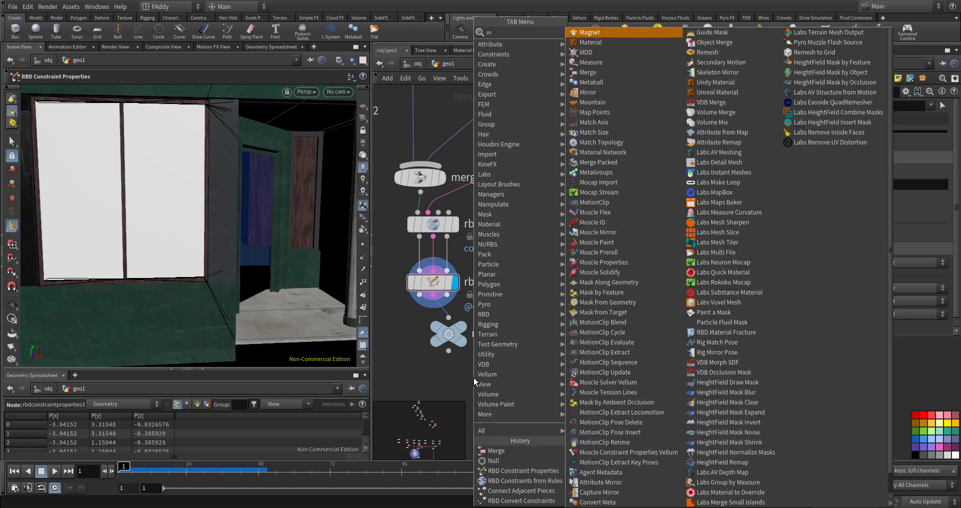
text(er)
click(588, 32)
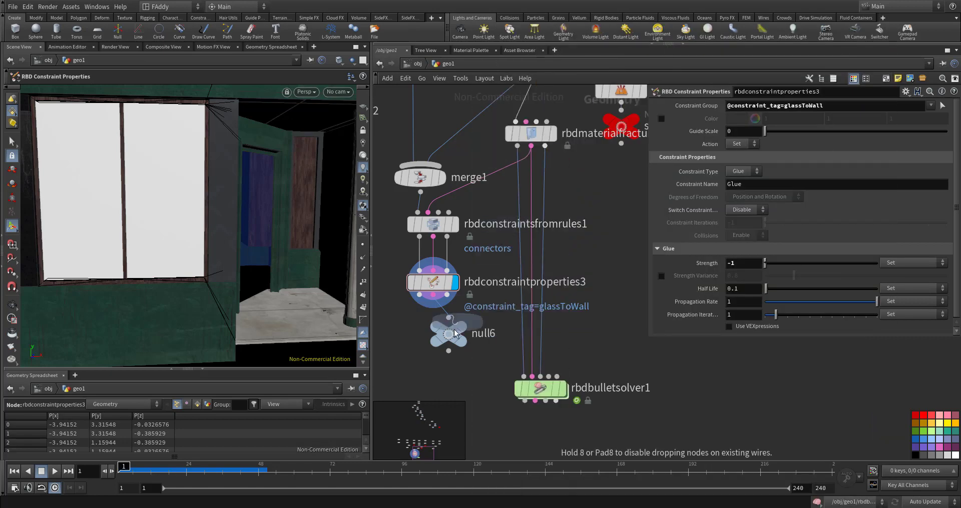
click(446, 380)
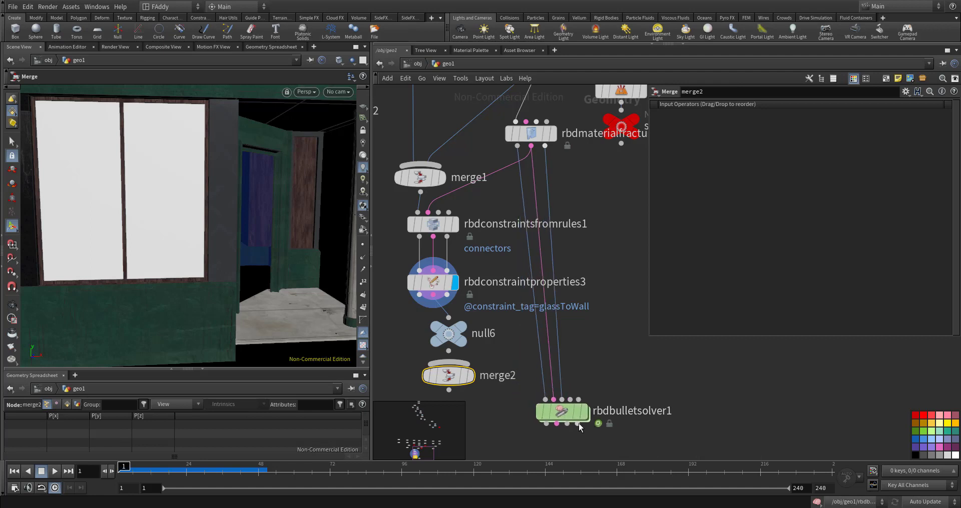
alt+drag(461, 382, 537, 382)
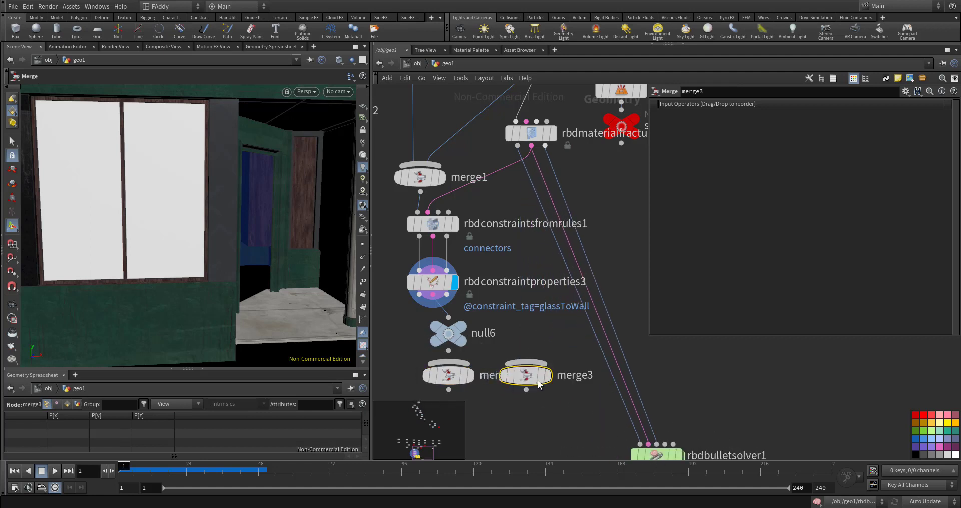
click(594, 380)
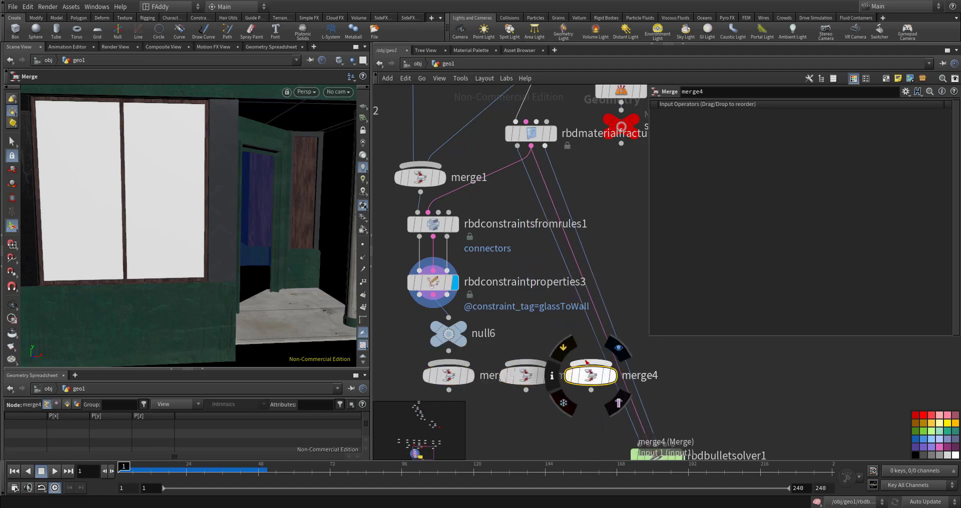
Wire rbdmaterialfracture1 and rbdconstraintproperties3 into the three Merge nodes
click(591, 361)
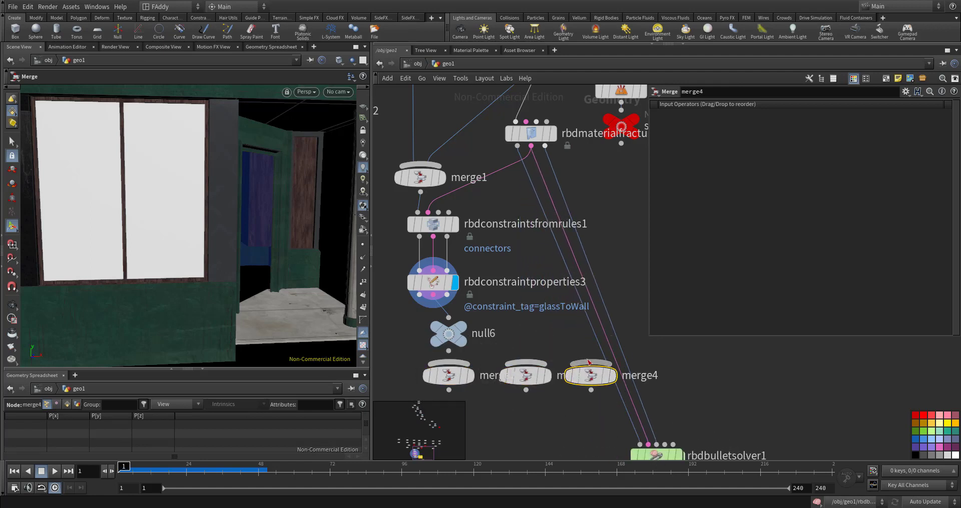
click(571, 165)
click(590, 361)
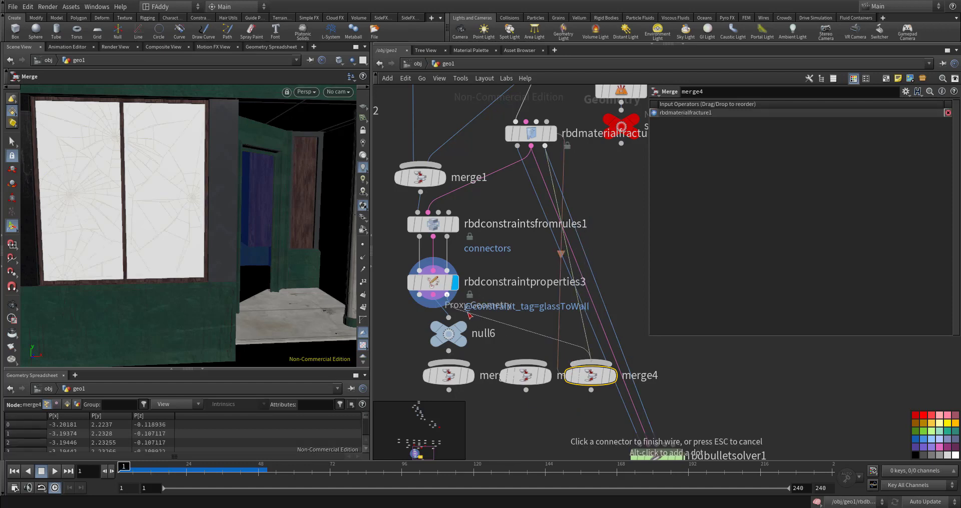
click(447, 294)
click(521, 362)
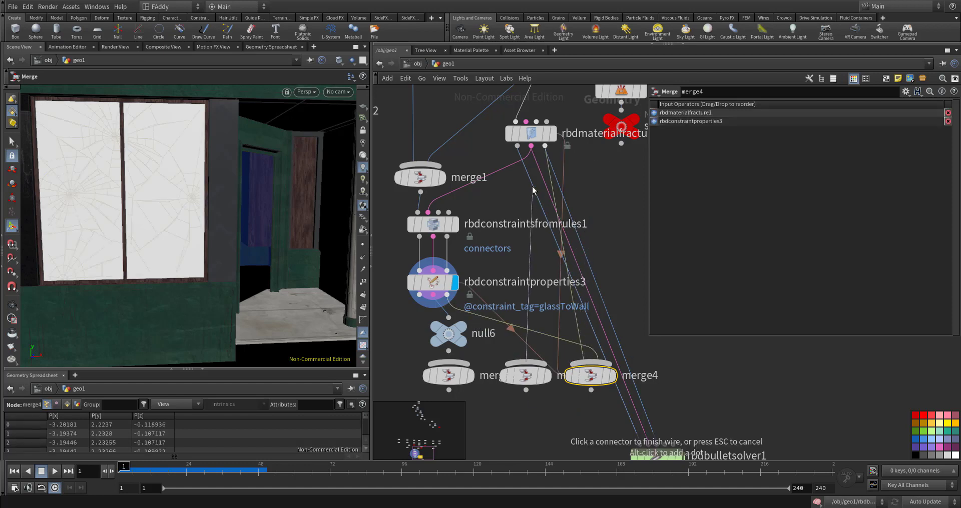
click(517, 146)
click(524, 363)
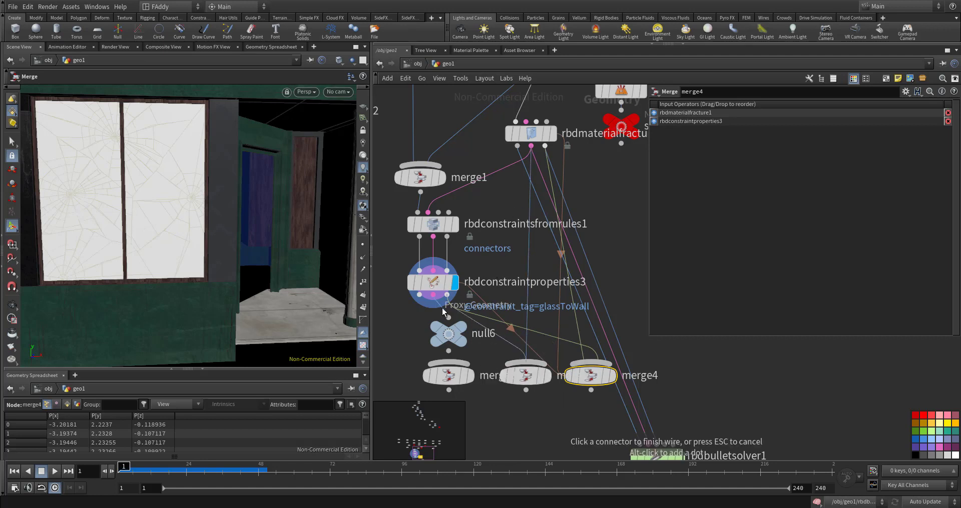
click(433, 295)
click(449, 361)
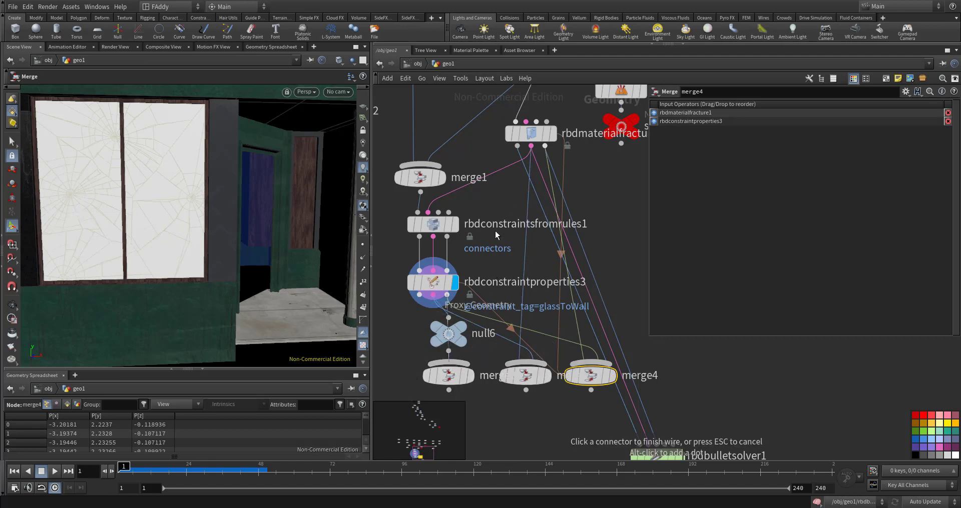
click(517, 145)
Feed the left, middle and right merges into rbdbulletsolver1's three inputs and display the solver
click(449, 389)
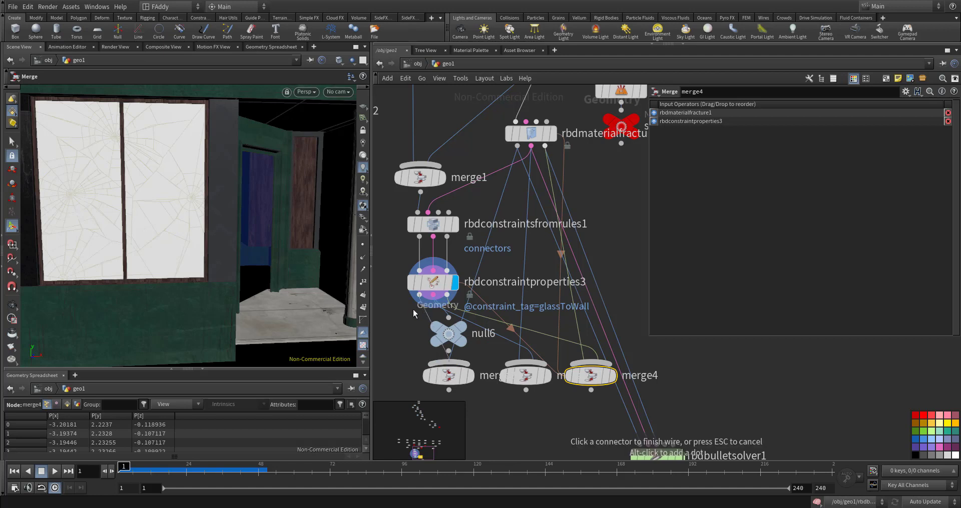
middle_drag(545, 431, 503, 347)
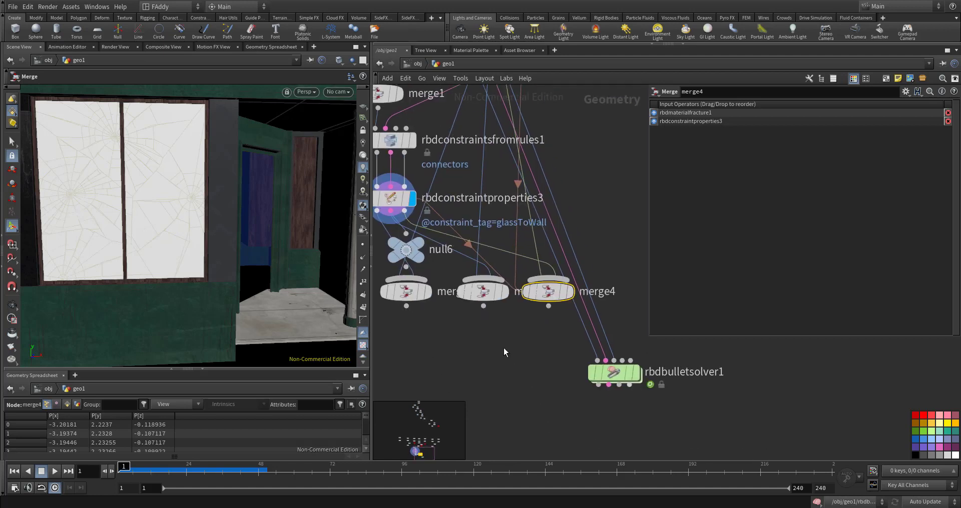
click(597, 361)
click(483, 305)
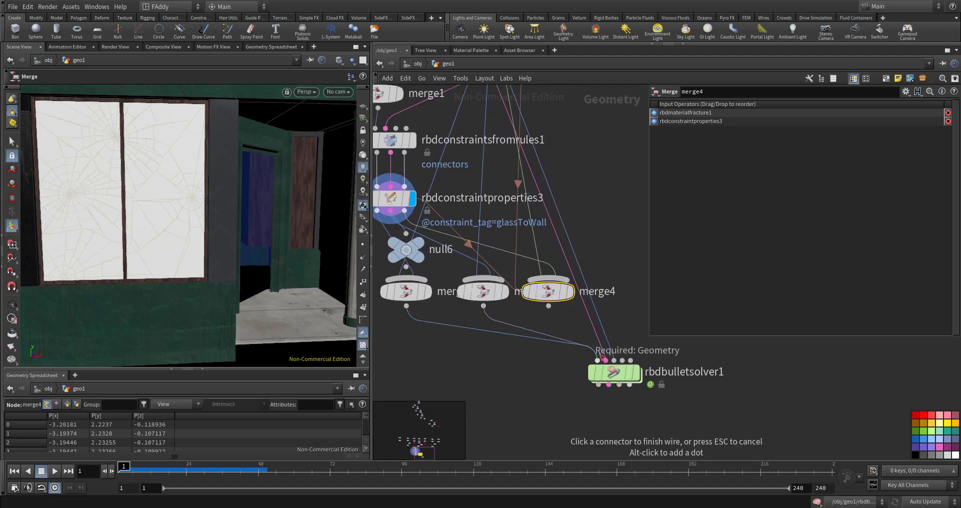
click(605, 360)
click(614, 360)
click(548, 306)
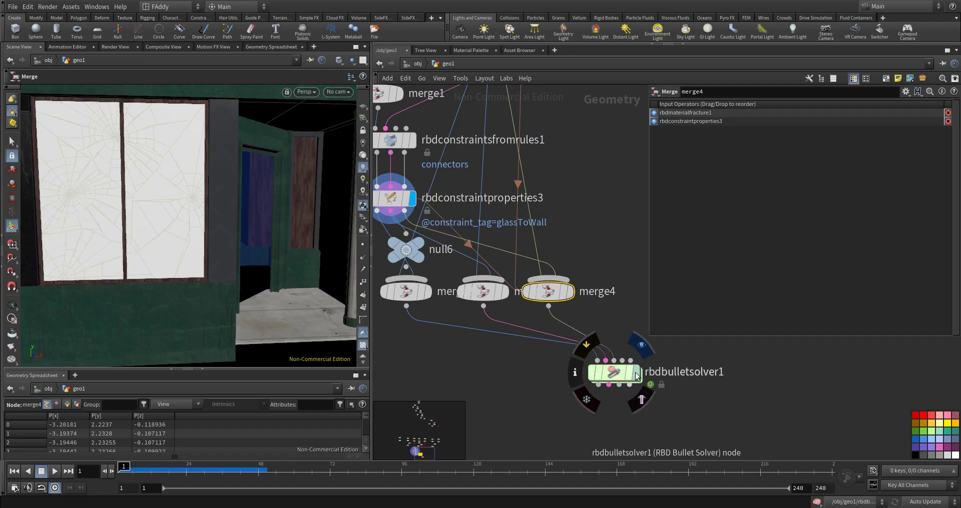
click(636, 376)
click(620, 370)
Preview the simulation, then reattach the fracture wire to rbdconstraintsfromrules1's second input
key(Up)
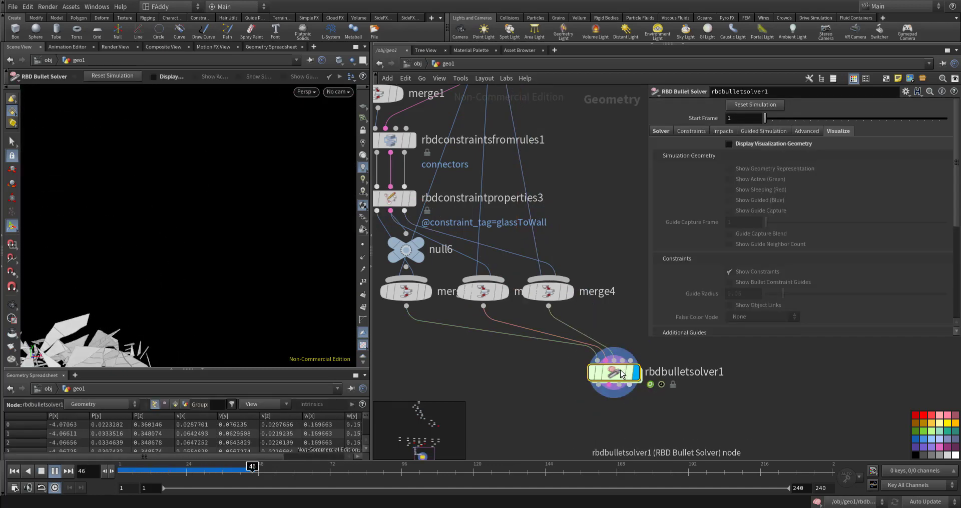
key(ctrl+Up)
scroll(614, 334, down, 3)
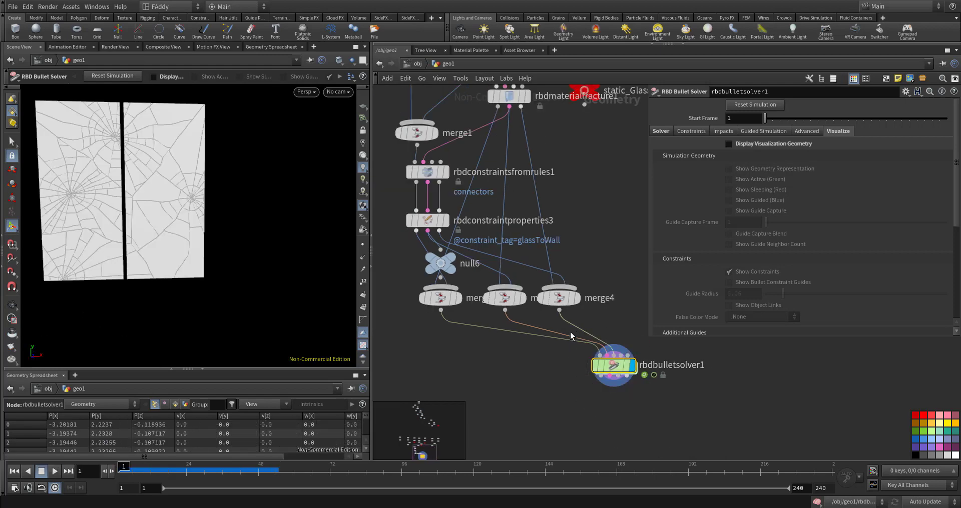
scroll(489, 261, up, 1)
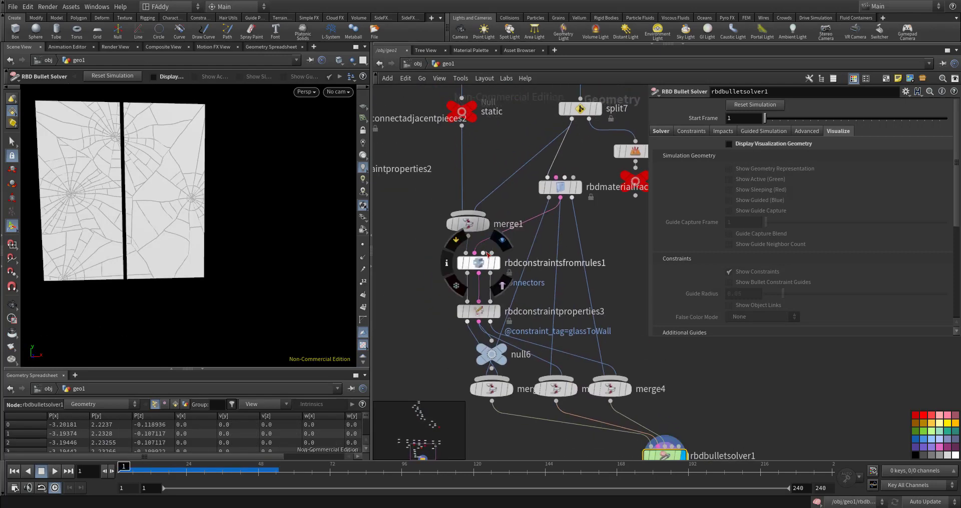
click(474, 254)
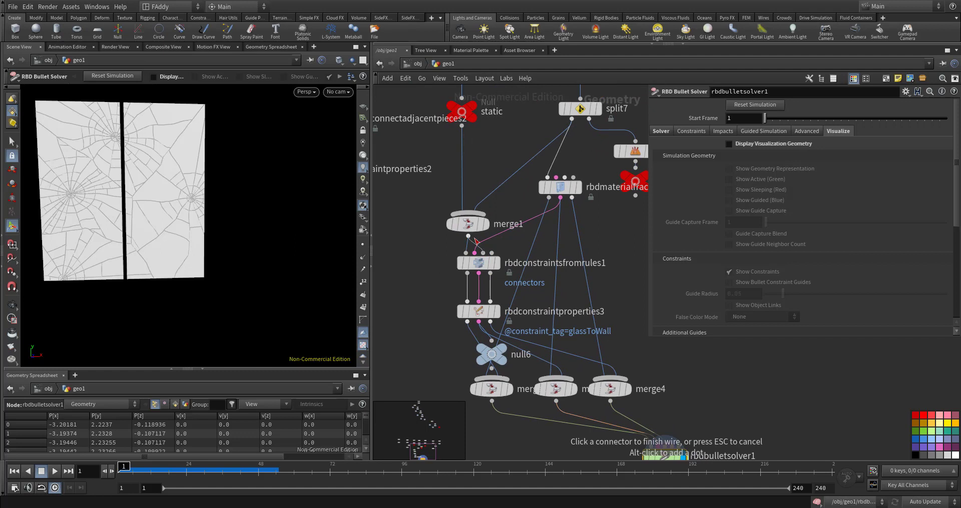
click(474, 253)
key(Escape)
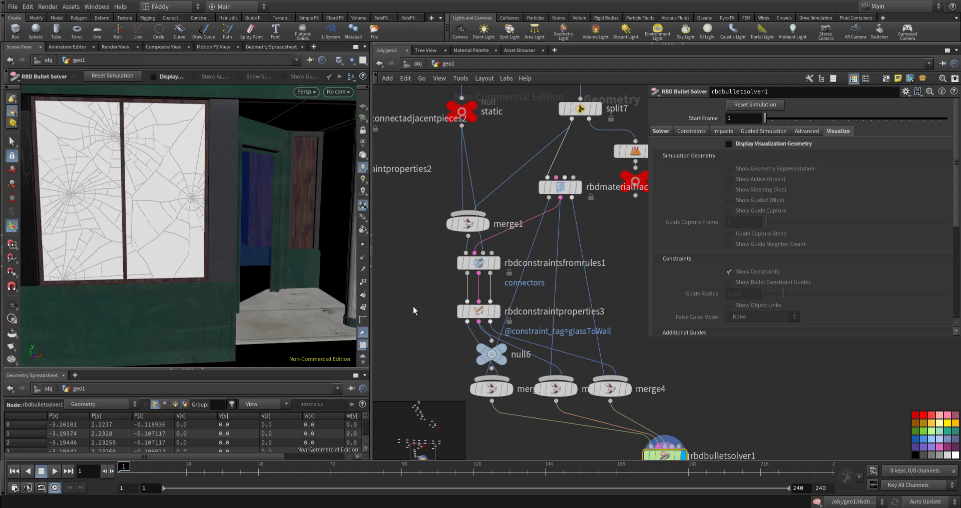
Replay the simulation from frame 1 and move merge1 up and to the left
middle_drag(413, 307, 409, 275)
key(Up)
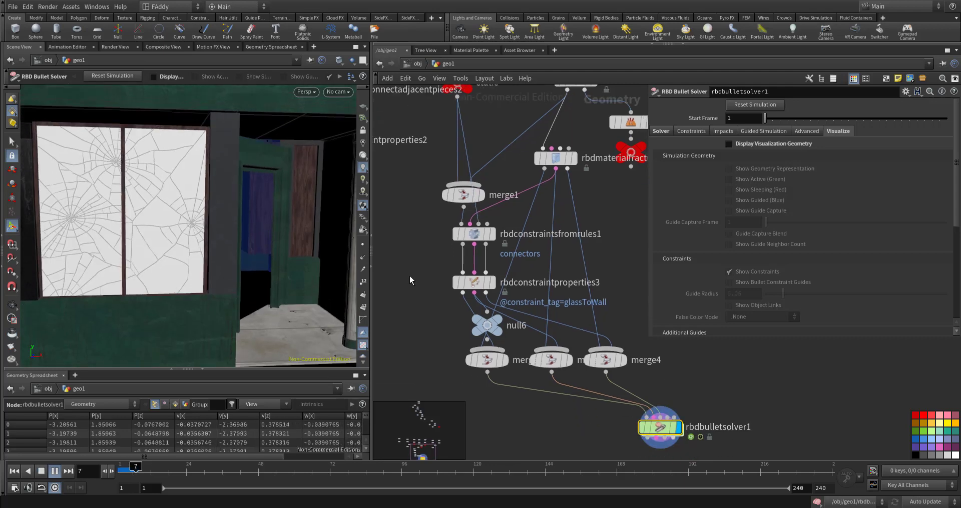
key(ctrl+Up)
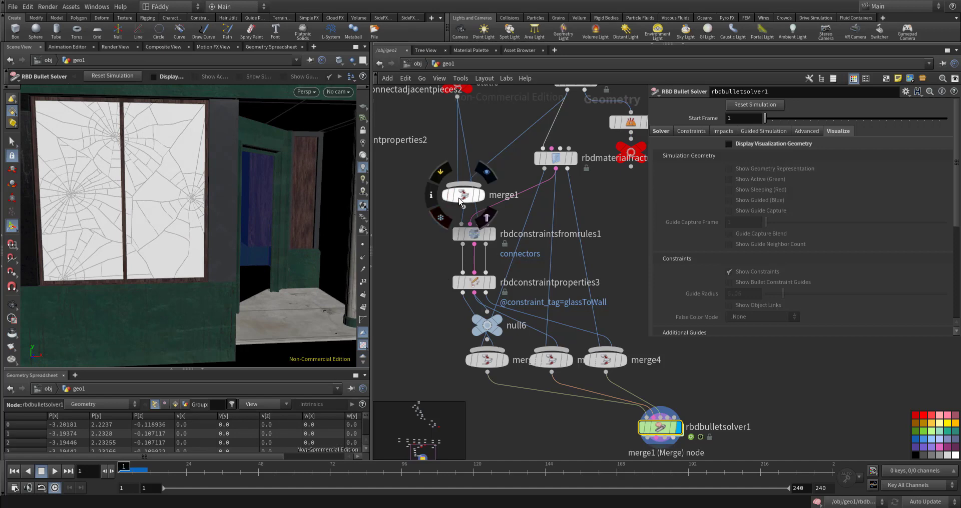
drag(463, 194, 450, 176)
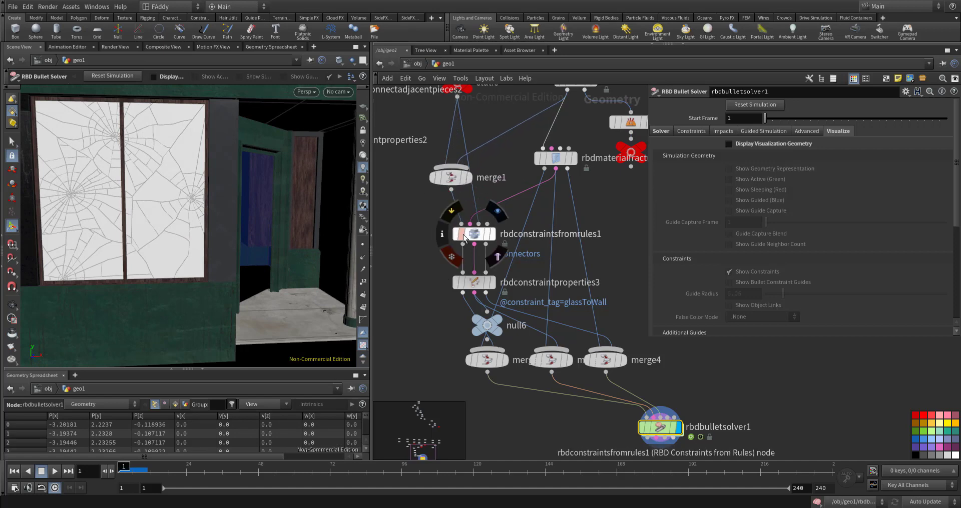
Add an RBD Configure node, rbdconfigure1, beside rbdconstraintsfromrules1
key(Tab)
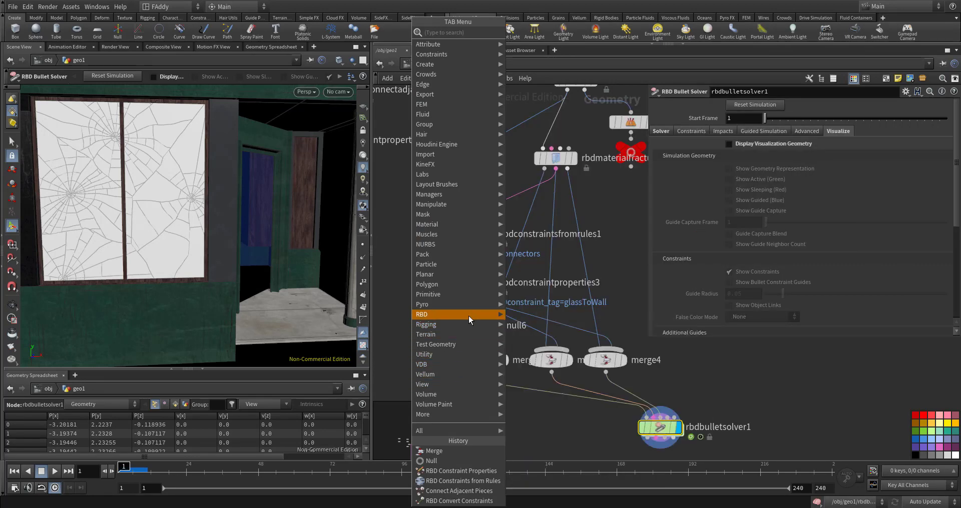
mouse_move(456, 314)
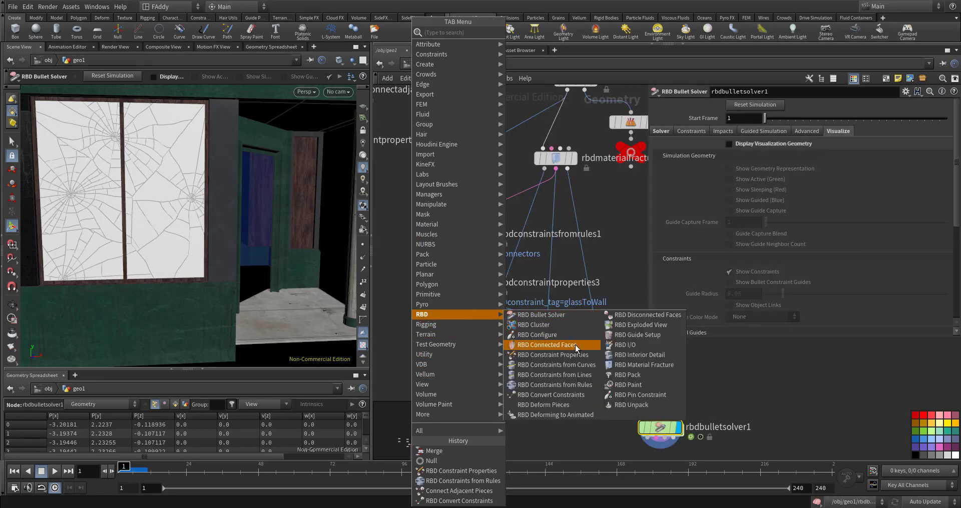
click(575, 337)
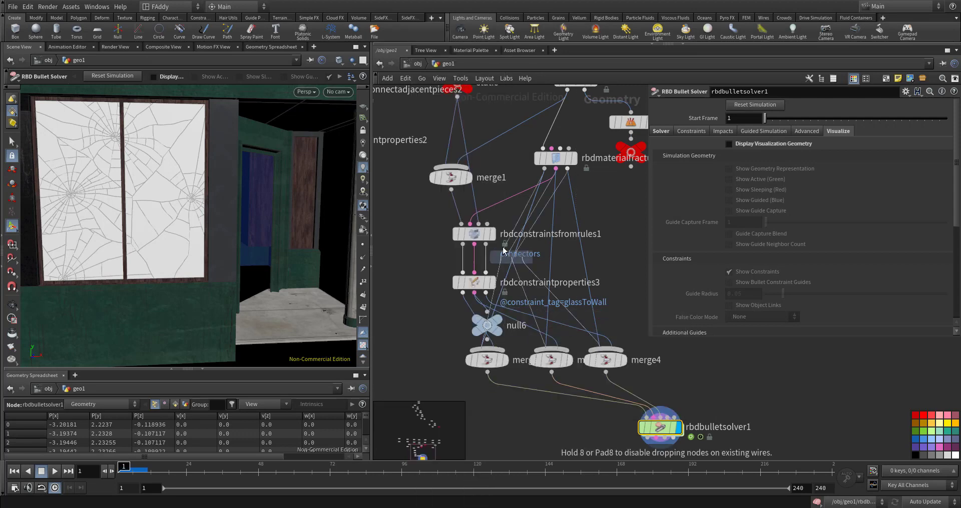
click(432, 212)
Connect the building geometry into rbdconfigure1 and display its output
click(421, 202)
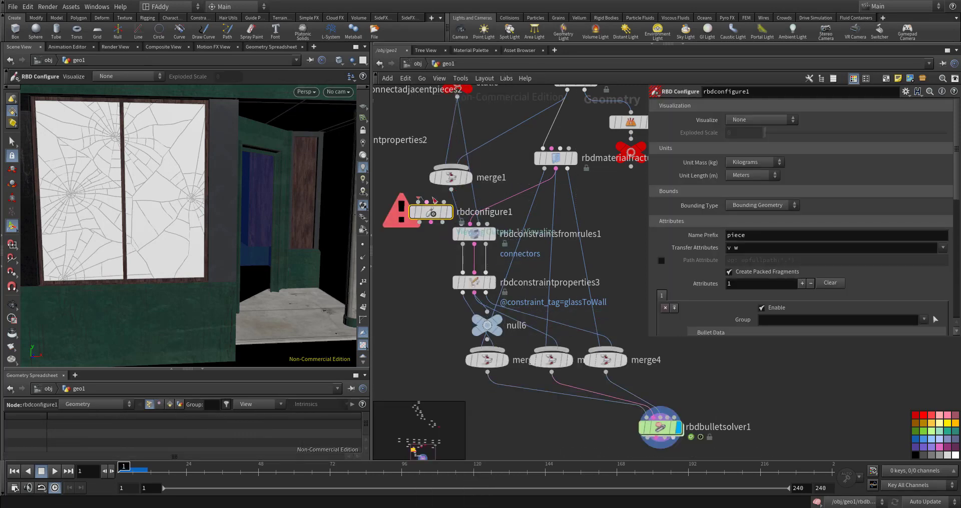
middle_drag(463, 118, 469, 155)
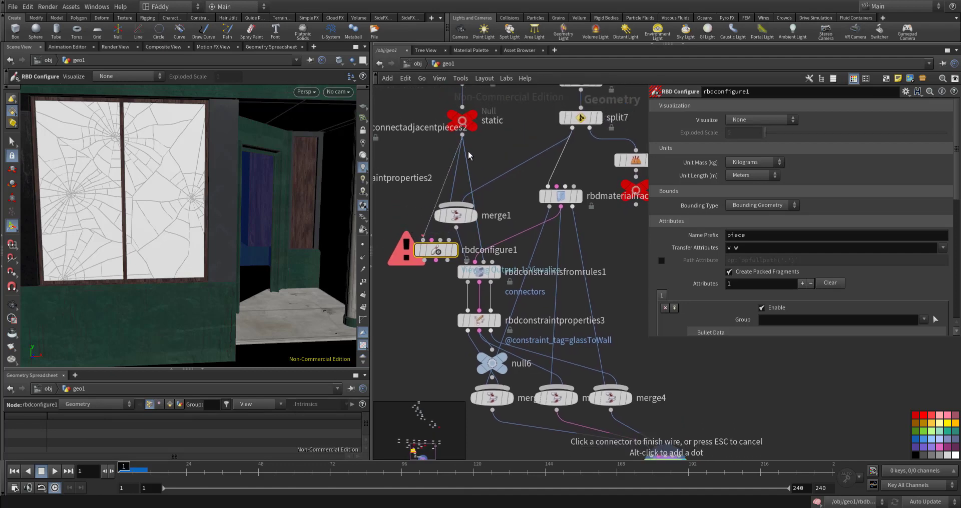
click(463, 136)
drag(455, 215, 461, 204)
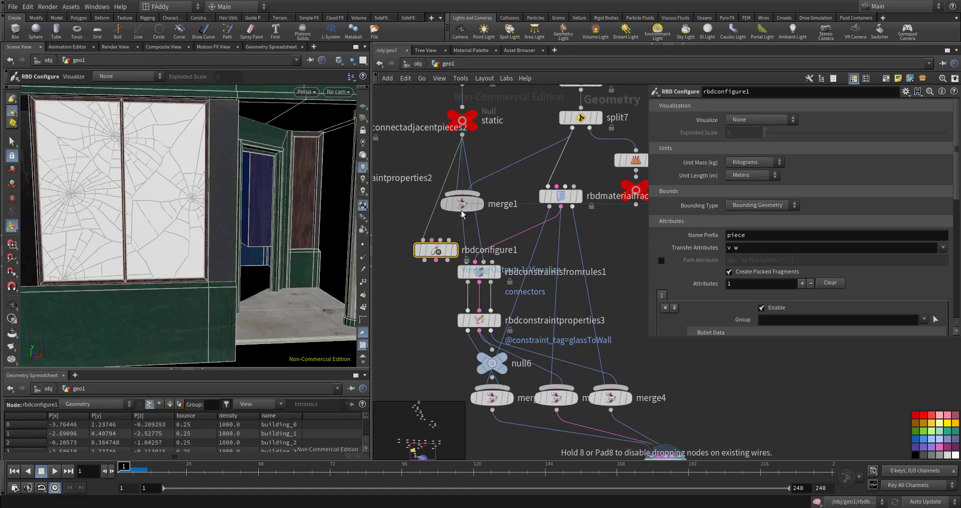
click(453, 251)
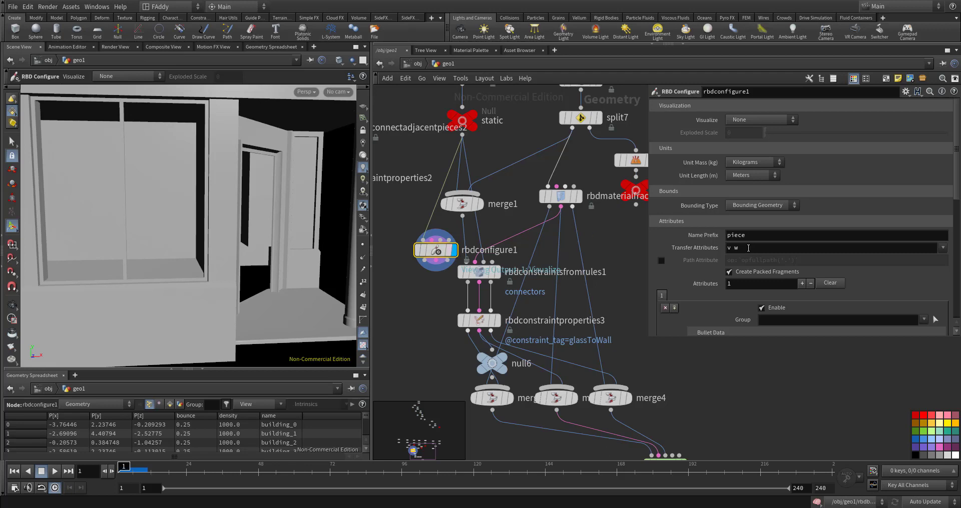
Enable rbdconfigure1's Bullet Active attribute at 0 and set its Group to building1
scroll(713, 272, down, 5)
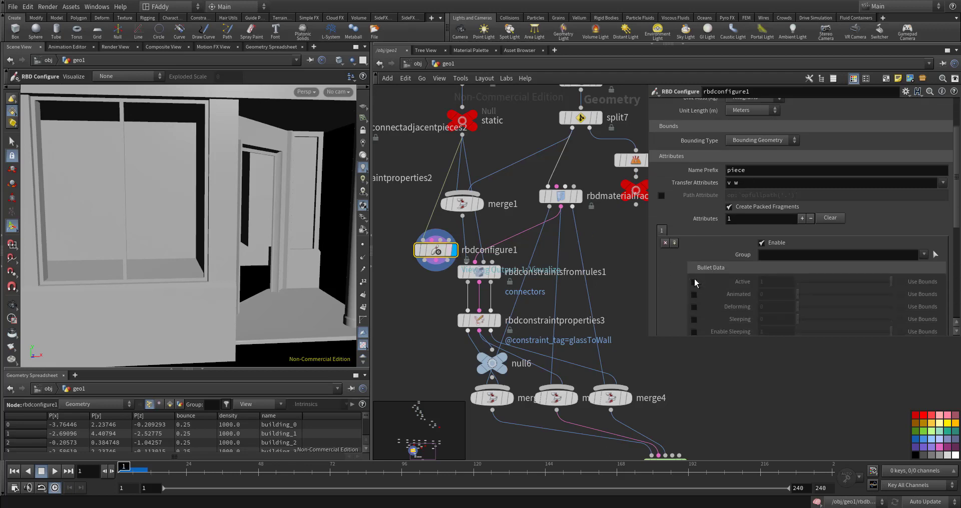
click(694, 282)
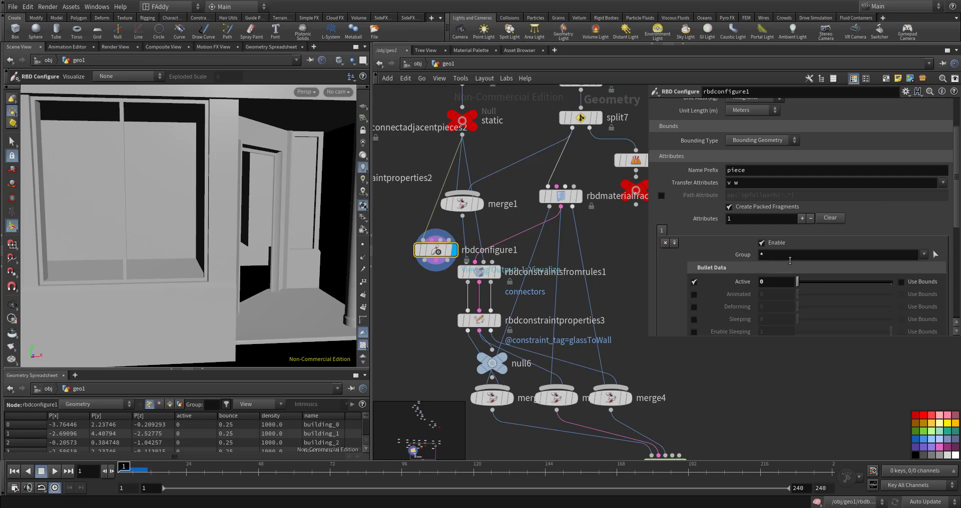
click(924, 255)
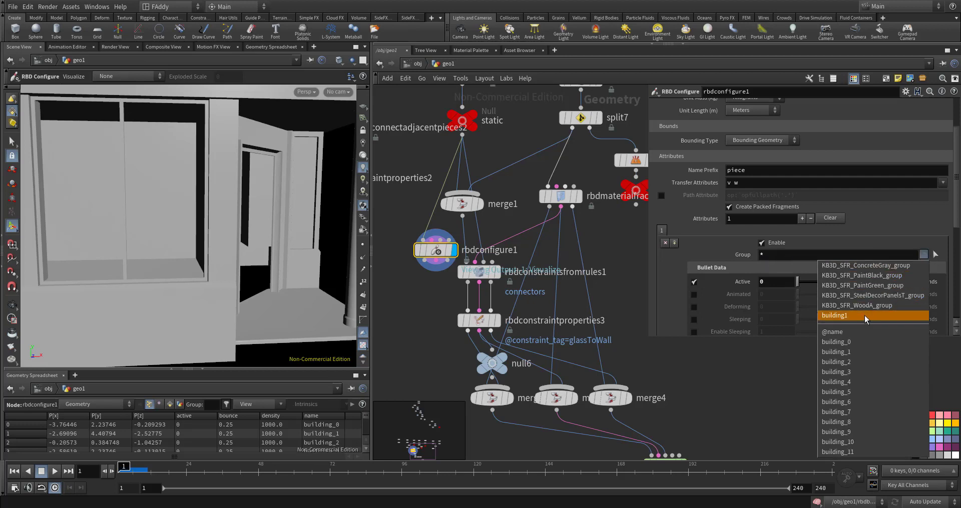
click(833, 315)
double_click(761, 254)
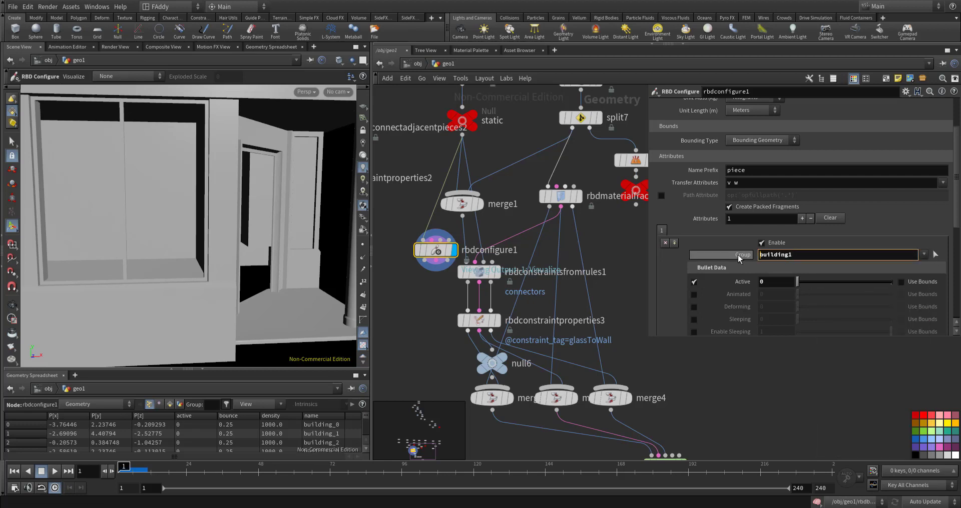
Wire rbdconfigure1 into rbdconstraintsfromrules1 and display the constraints node
drag(474, 274, 469, 284)
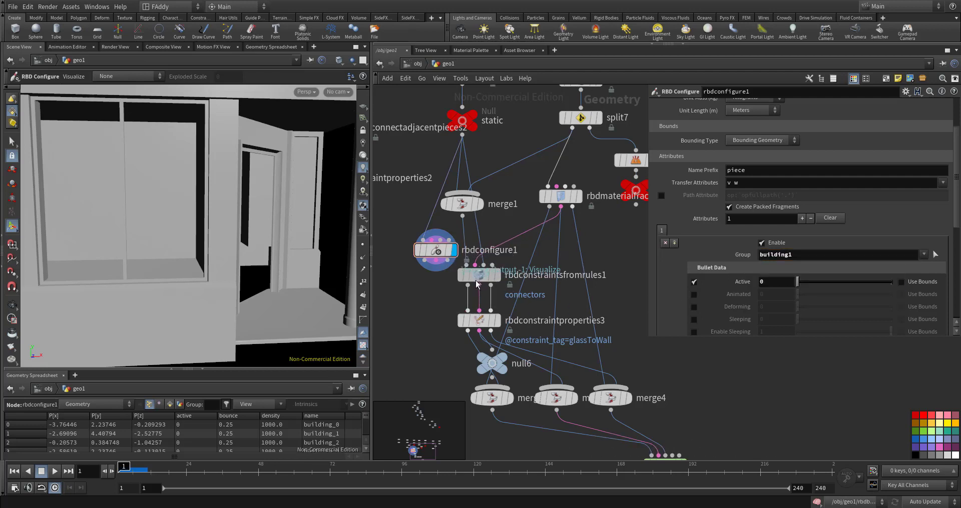
click(454, 273)
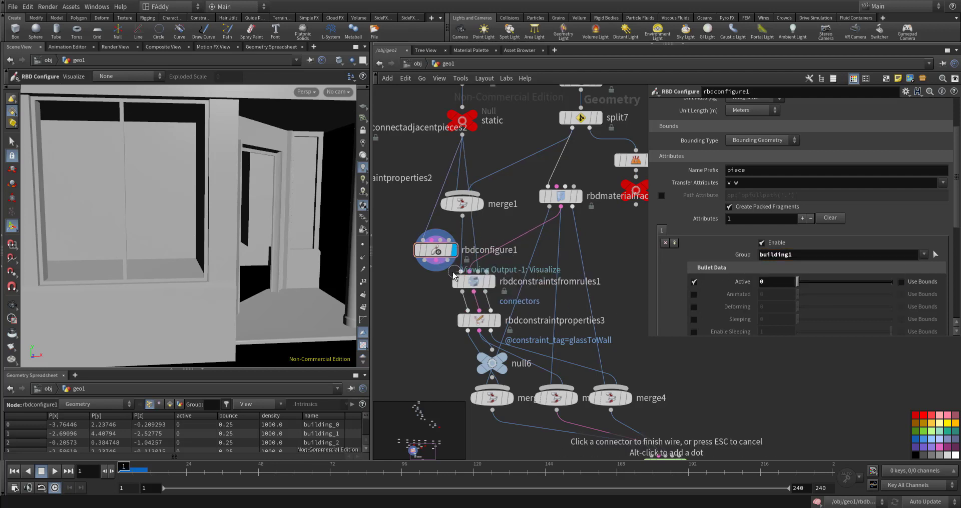
click(424, 261)
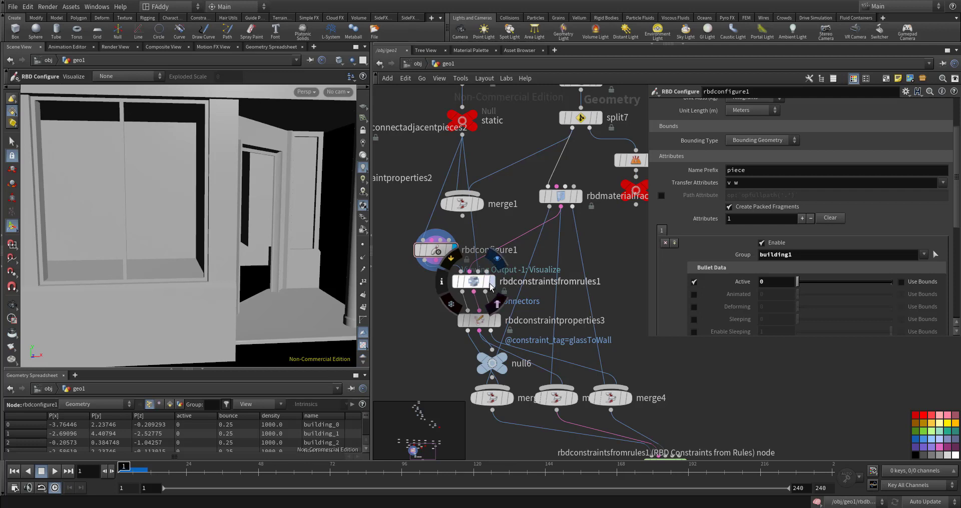
click(474, 282)
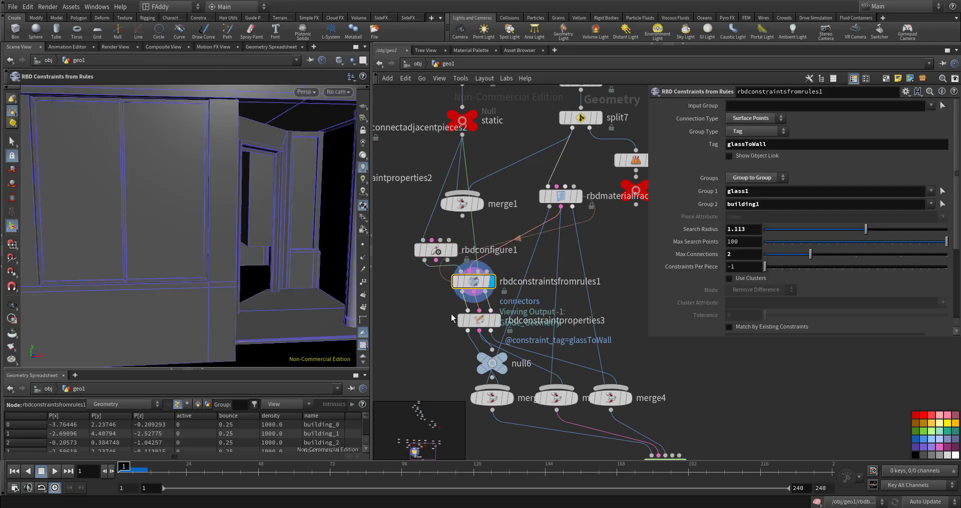
Feed rbdconfigure1 into merge1 and merge1's output into rbdconstraintsfromrules1
drag(434, 247, 436, 169)
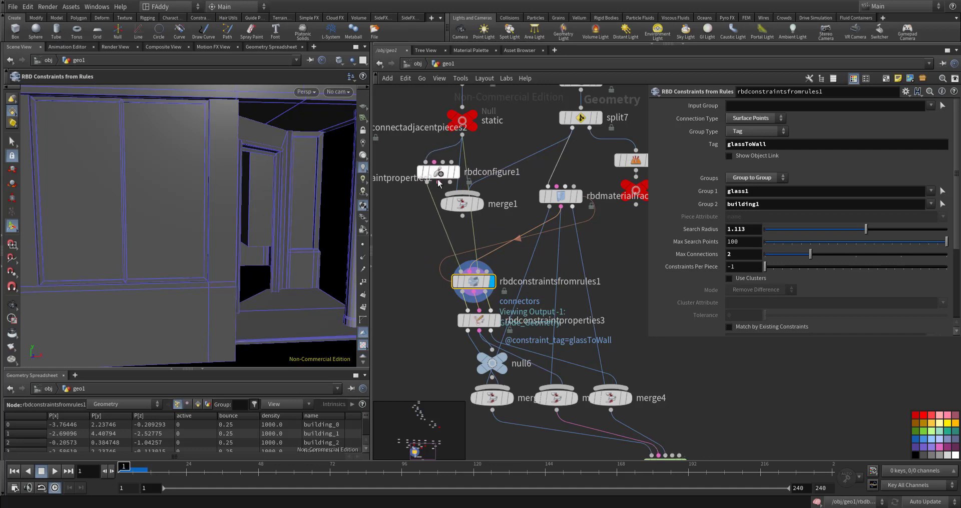
drag(456, 198, 457, 214)
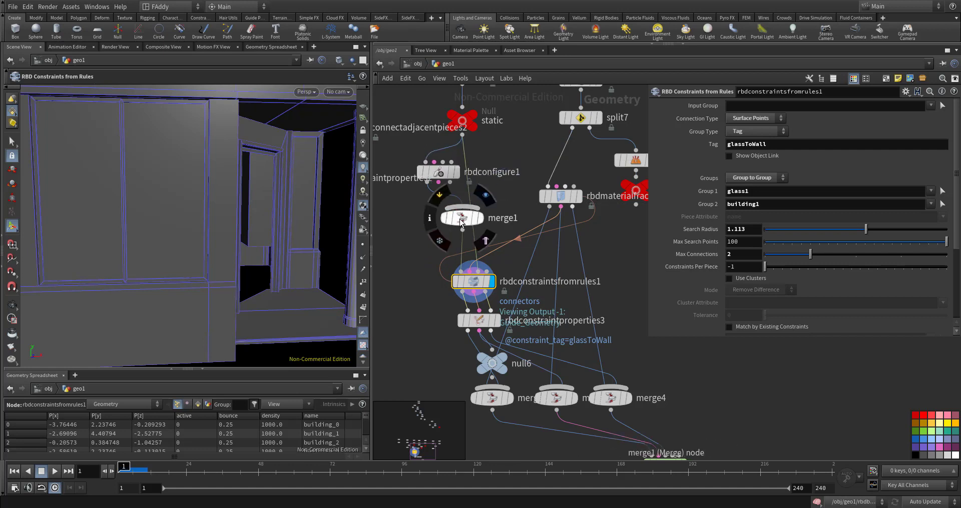
click(457, 214)
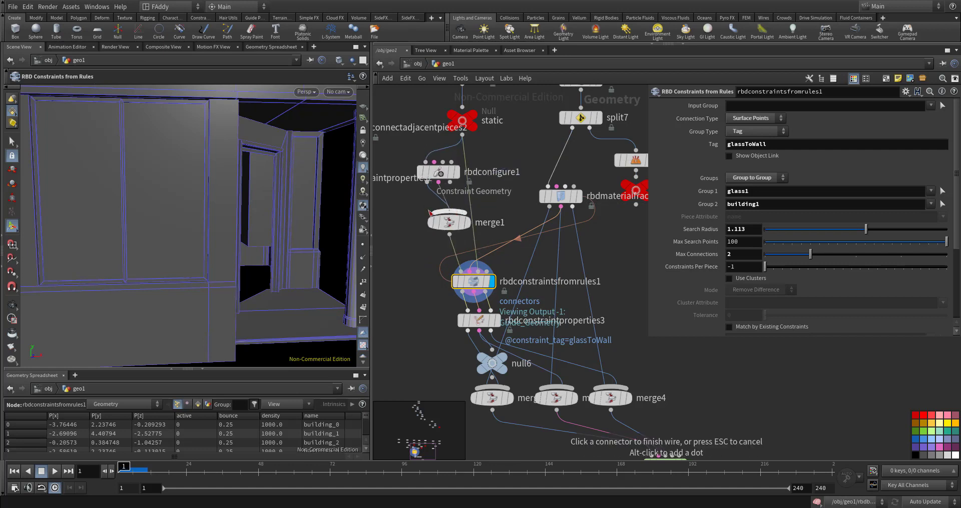
key(Escape)
key(ctrl+z)
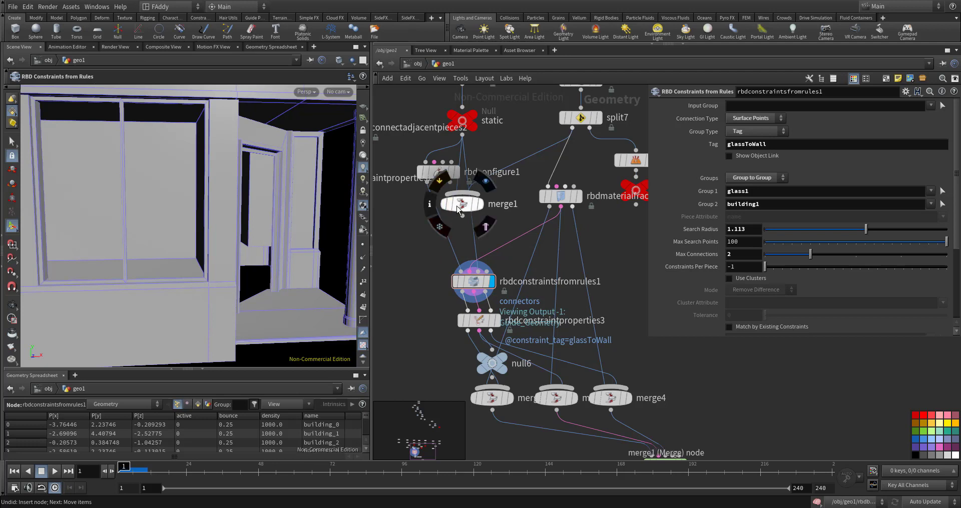
mouse_move(455, 209)
mouse_down()
mouse_move(455, 220)
mouse_move(485, 220)
mouse_up()
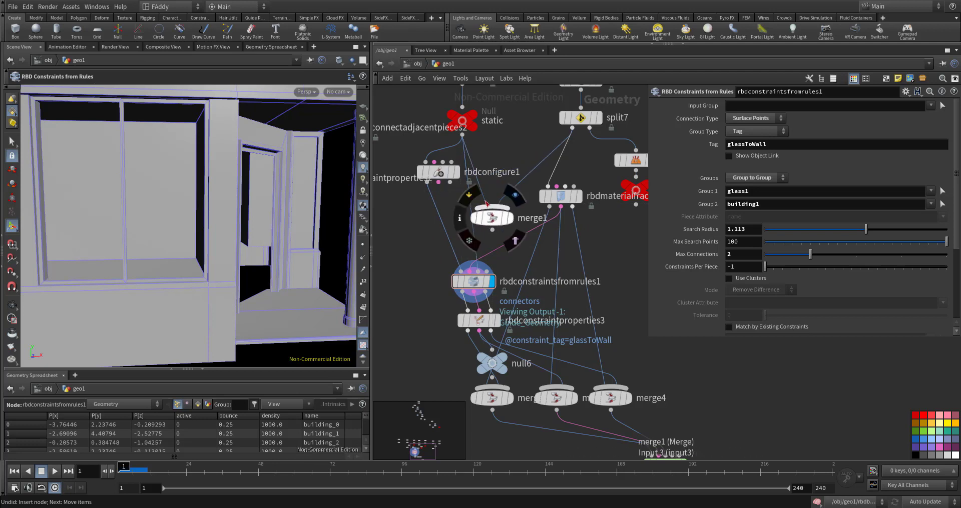
drag(479, 184, 438, 194)
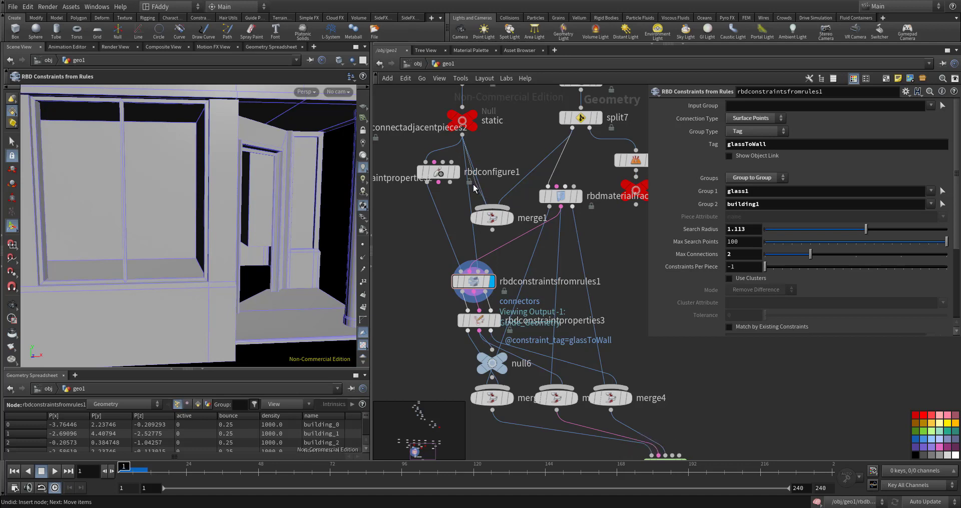
click(431, 193)
click(446, 238)
click(492, 232)
drag(496, 222, 443, 243)
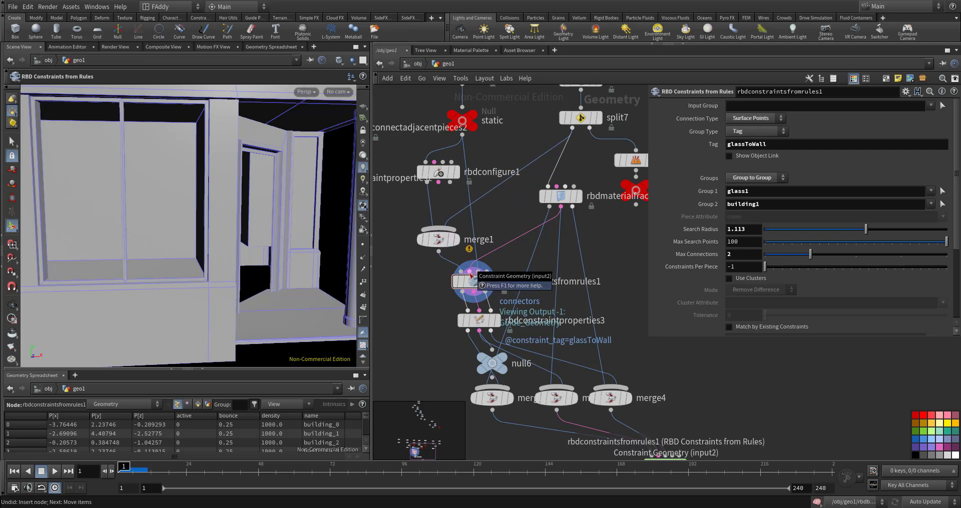
mouse_move(438, 239)
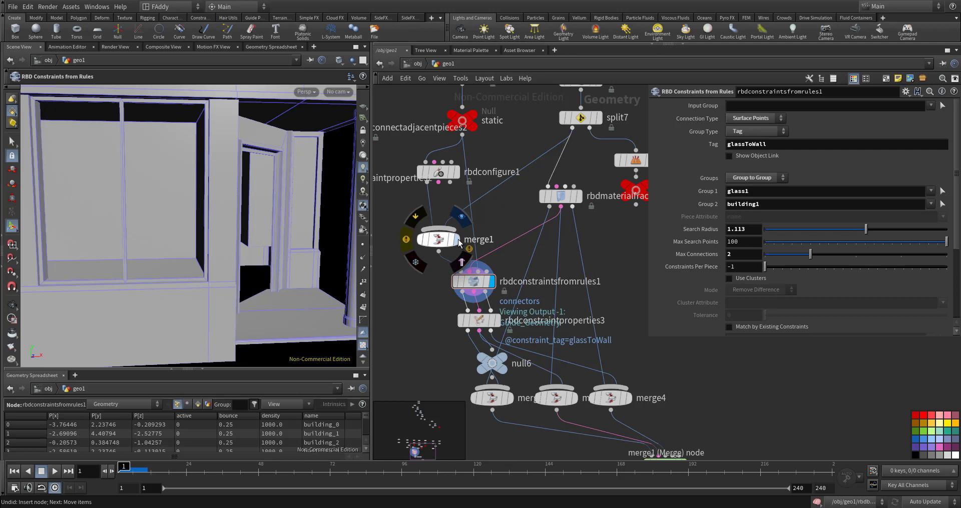
Add rbdmaterialfracture1 as merge1's second input and display the combined room and glass
drag(442, 229, 533, 206)
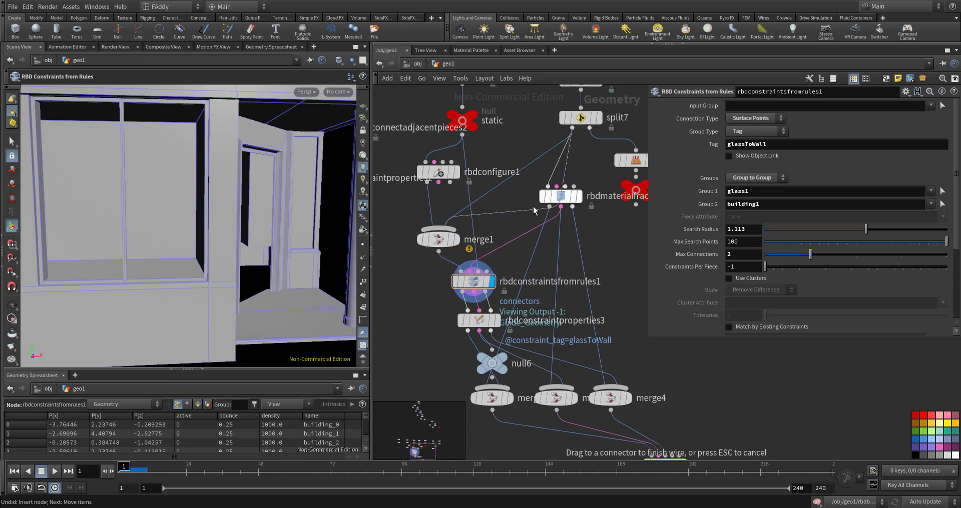
click(545, 216)
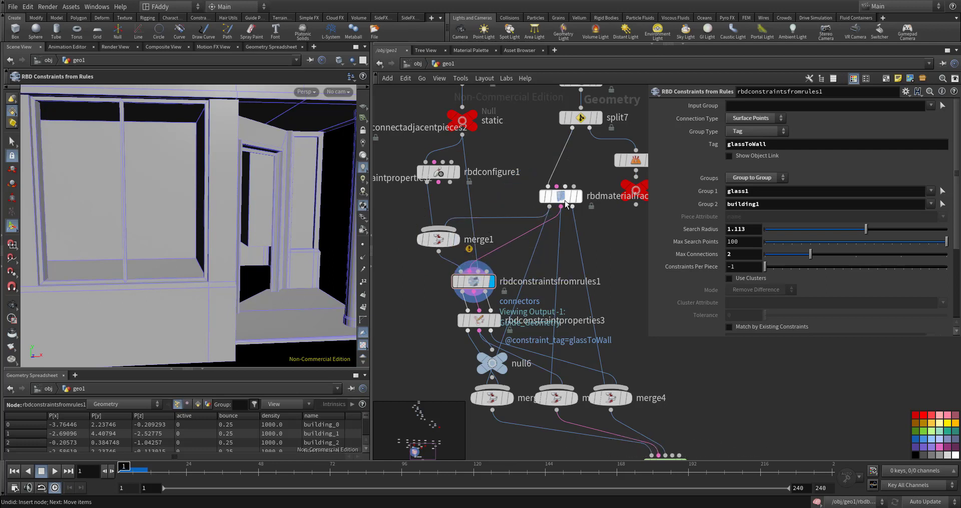
click(579, 196)
click(560, 196)
middle_drag(509, 202, 531, 187)
click(478, 225)
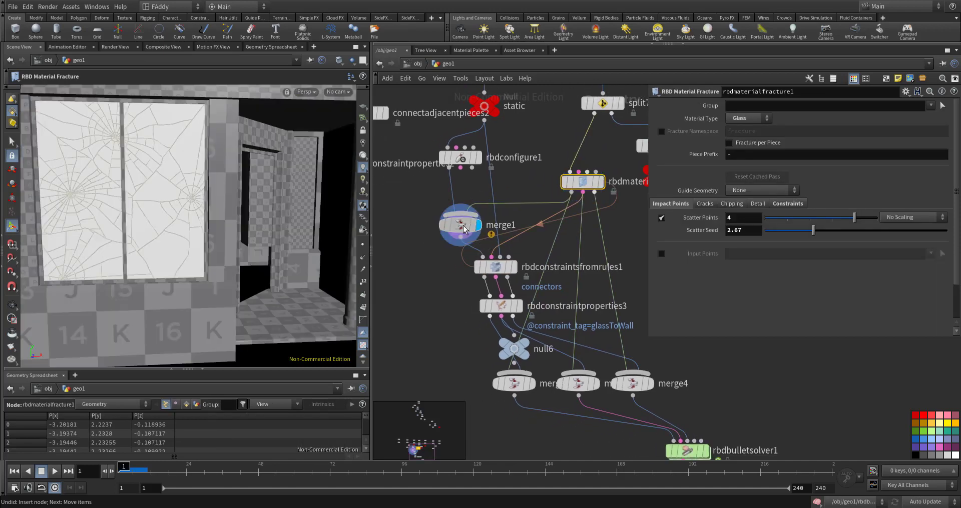
Step the display flag through rbdconstraintsfromrules1 and rbdconstraintproperties3 to rbdbulletsolver1's cracked panes
click(464, 229)
click(514, 266)
click(498, 270)
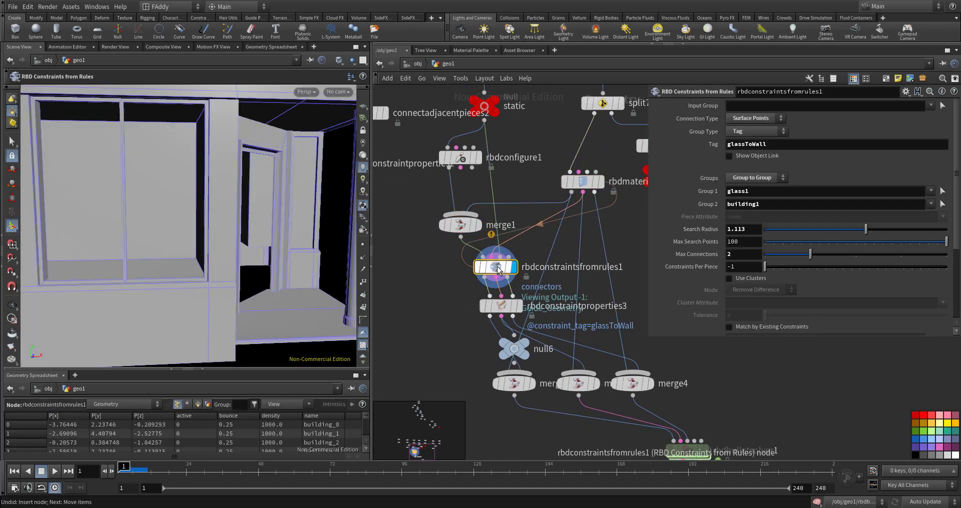
drag(502, 280, 501, 268)
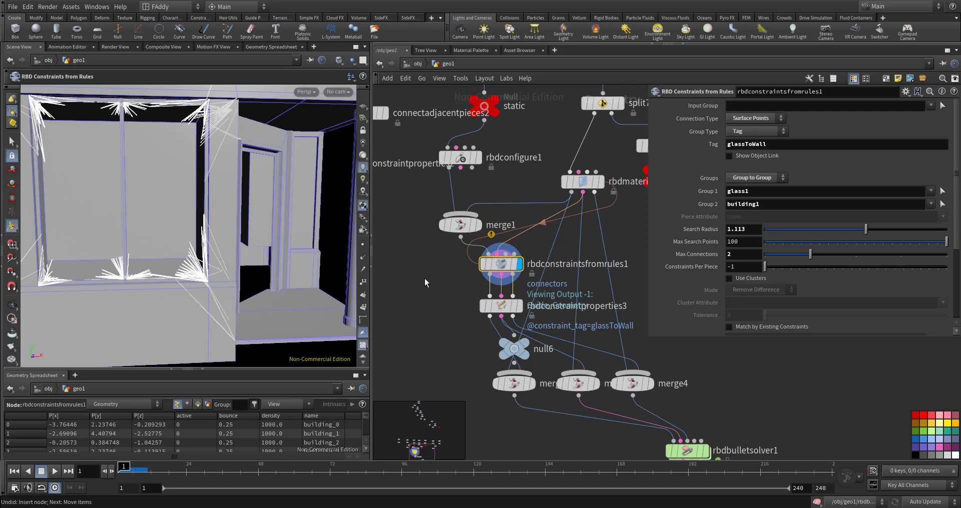
middle_drag(425, 288, 416, 268)
click(509, 287)
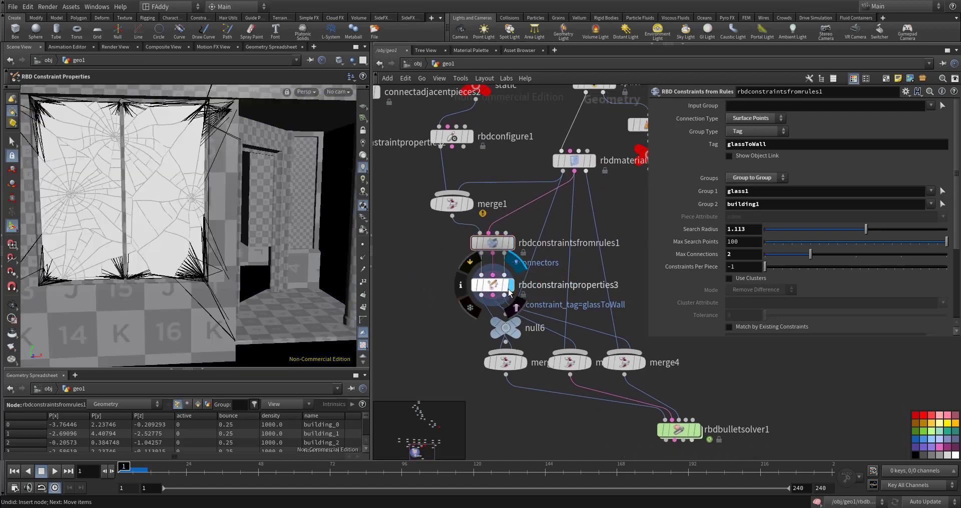
click(506, 288)
middle_drag(559, 366, 535, 333)
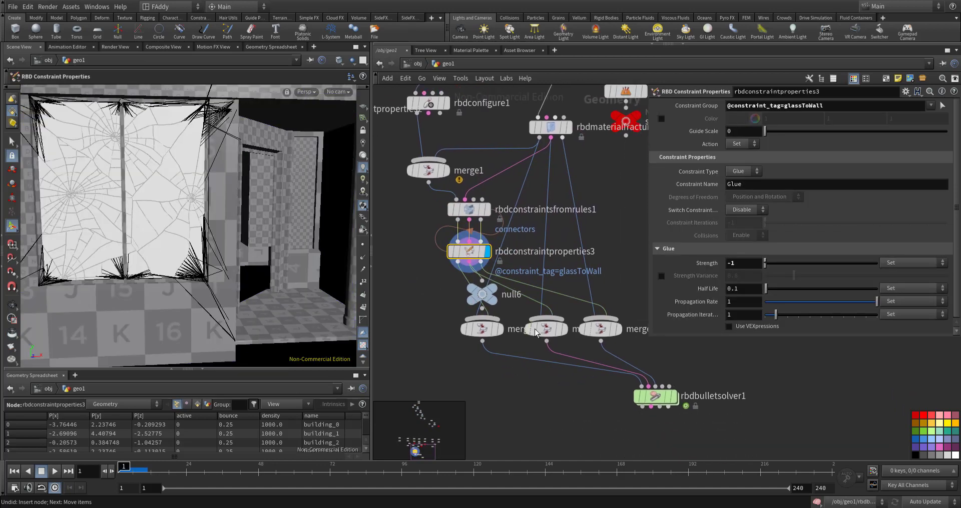
click(658, 400)
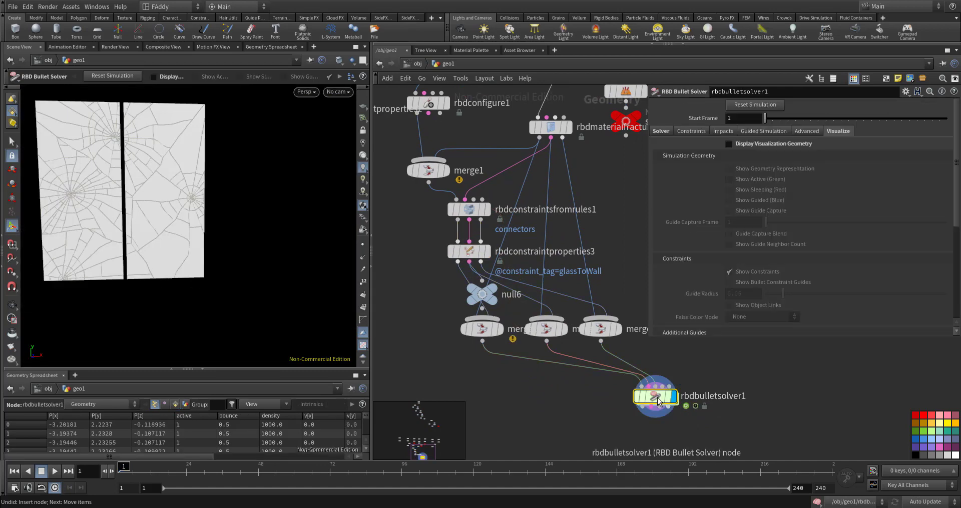
Test the simulation back to frame 1, then move null6 left and display its constraint lines
key(Up)
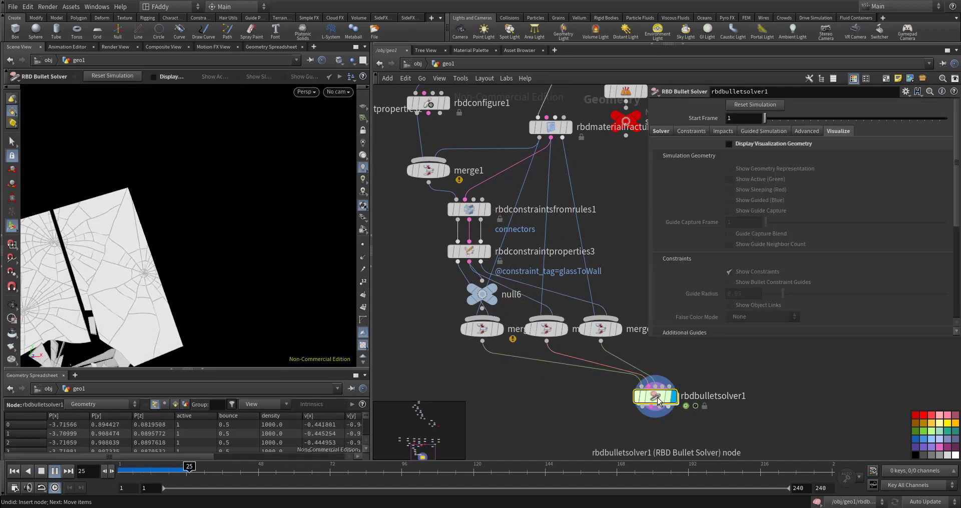
key(ctrl+Up)
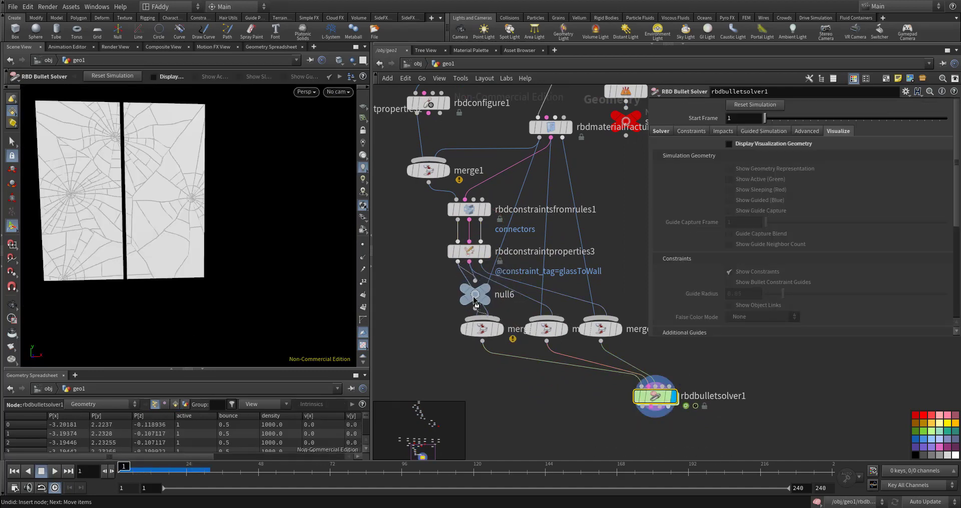
drag(496, 293, 436, 298)
key(r)
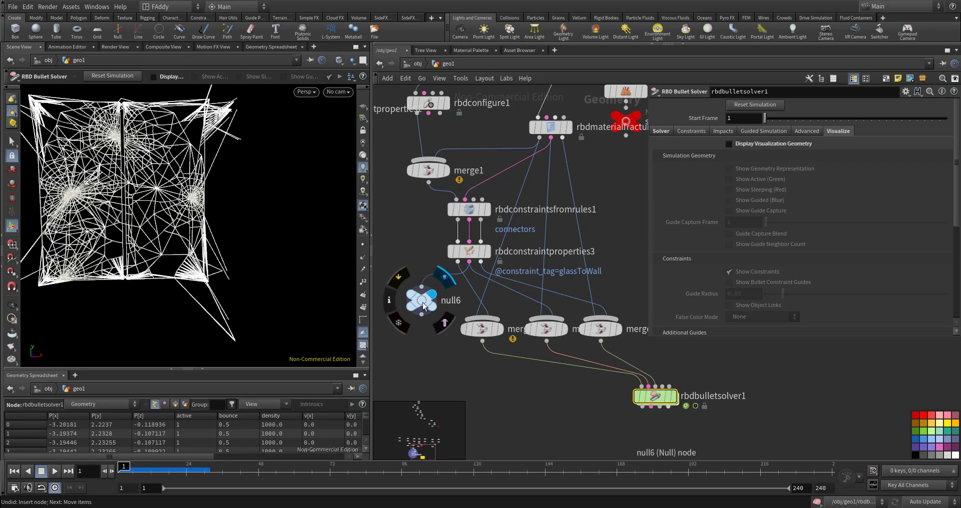
click(423, 306)
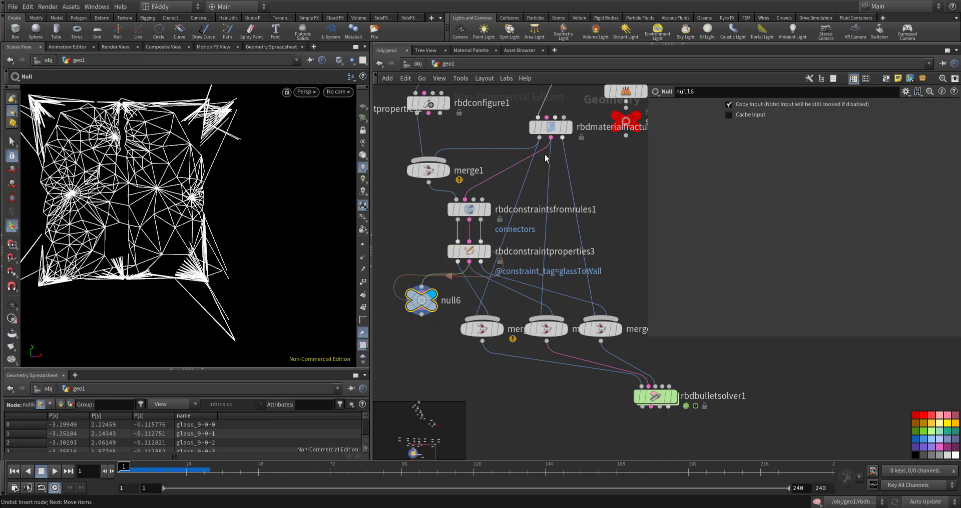
Feed rbdmaterialfracture1's output into null6 and place null6 beside the fracture node
click(551, 137)
click(421, 287)
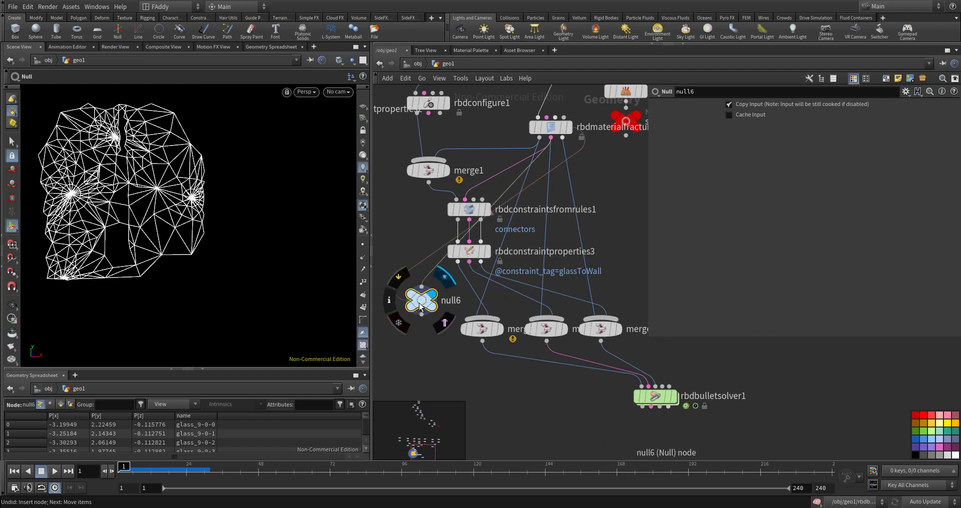
drag(420, 306, 625, 211)
middle_drag(626, 212, 603, 245)
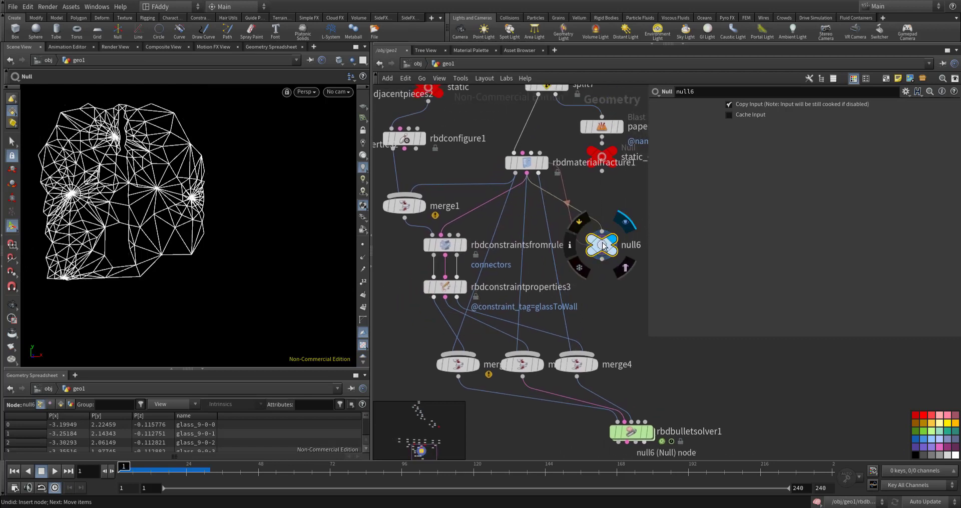
drag(603, 245, 609, 235)
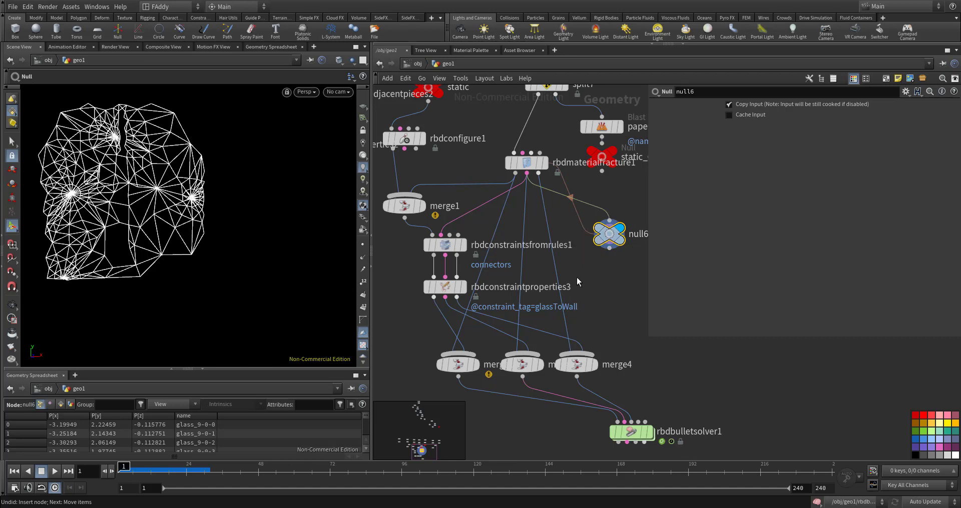
Display rbdconstraintsfromrules1's glass-to-wall constraint lines and shift rbdconstraintproperties3 slightly left
mouse_move(446, 244)
click(465, 249)
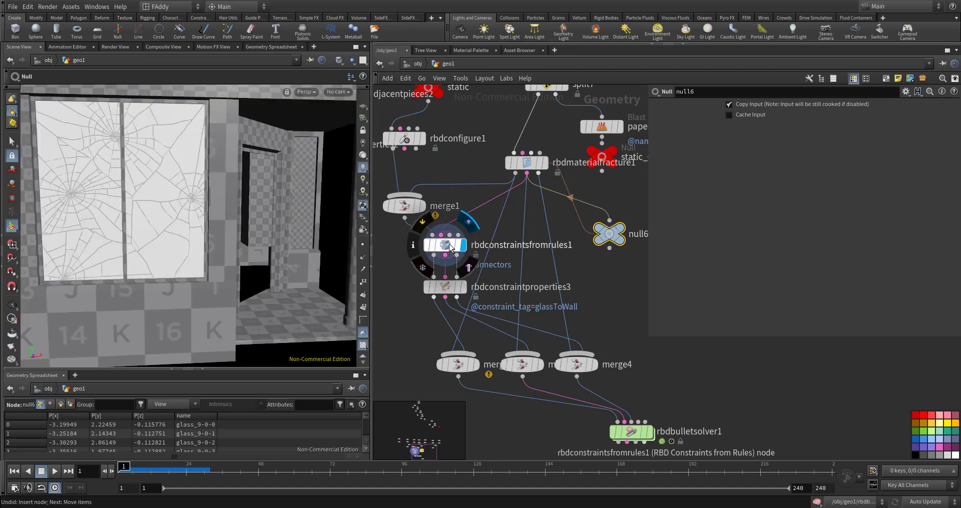
click(450, 247)
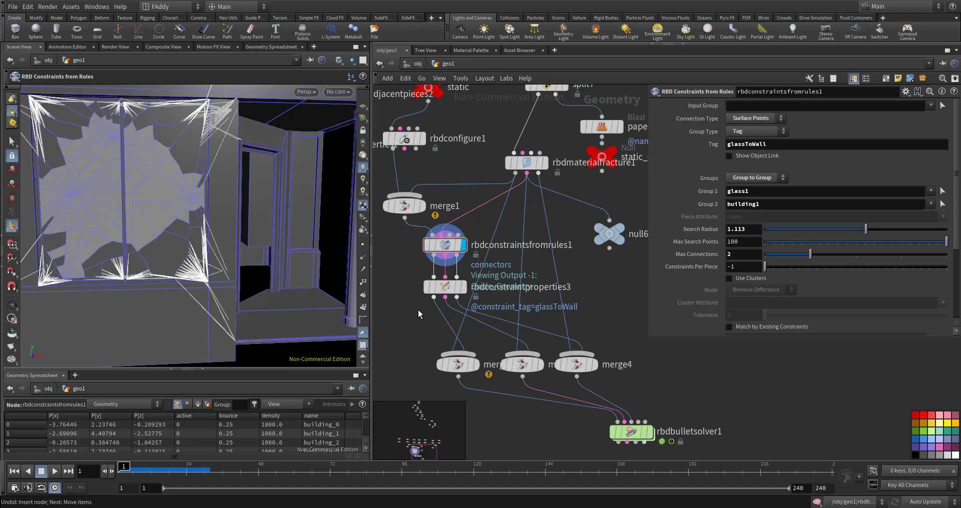
drag(444, 287, 428, 284)
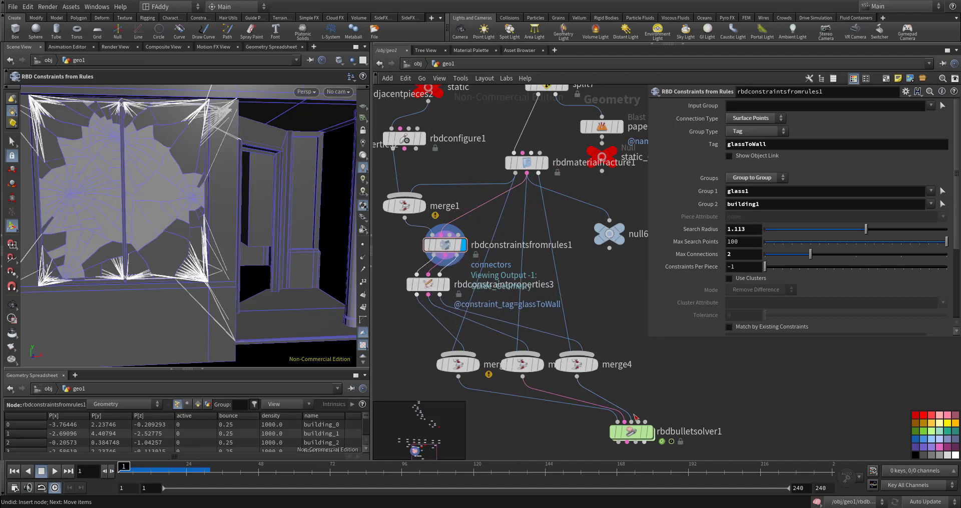
click(630, 431)
Duplicate rbdbulletsolver1 as rbdbulletsolver2 and wire rbdconstraintproperties3's three outputs into it
mouse_move(617, 431)
mouse_down()
mouse_move(513, 431)
mouse_move(403, 359)
mouse_move(394, 319)
mouse_move(428, 364)
mouse_up()
key(y)
middle_drag(426, 303, 482, 303)
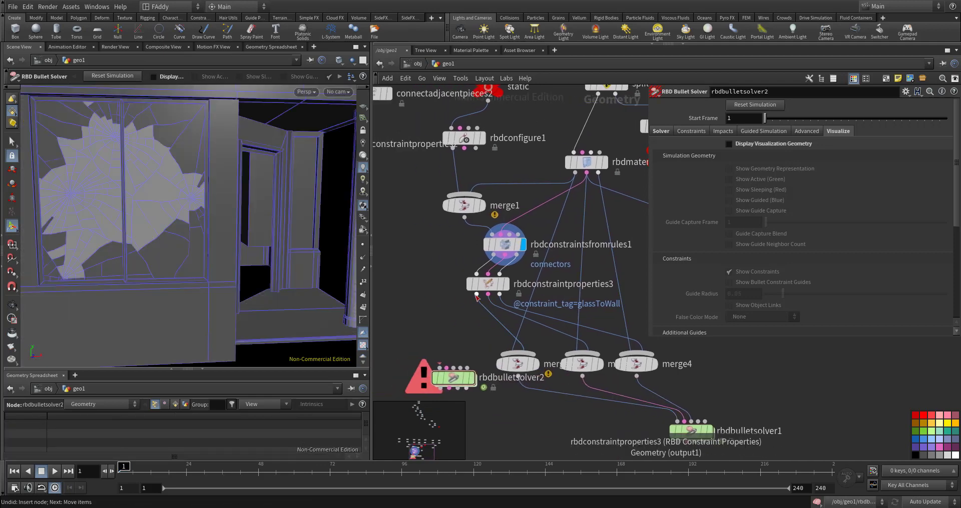
click(476, 295)
click(440, 368)
click(488, 294)
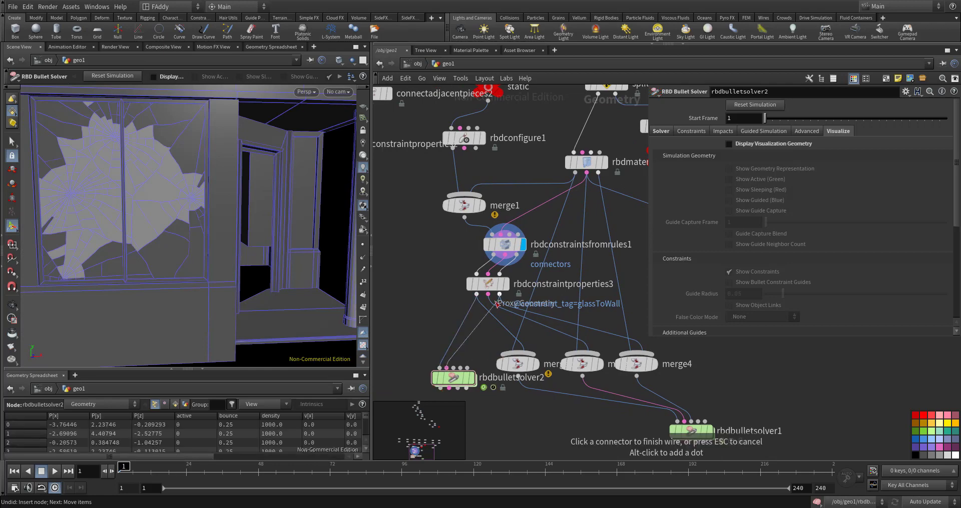
click(446, 368)
click(499, 294)
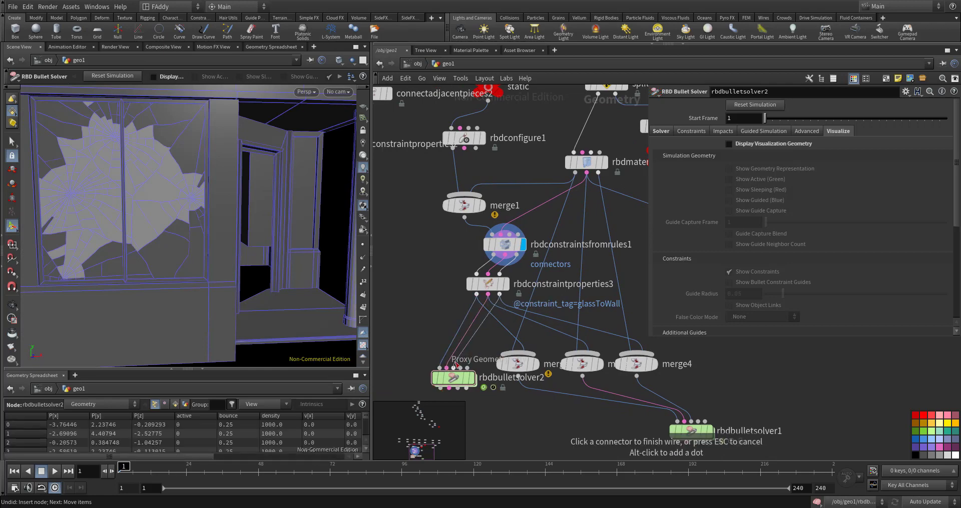
click(453, 368)
Test rbdbulletsolver2 with rbdconstraintproperties3 bypassed and re-enabled, then display rbdconstraintsfromrules1's constraints
click(473, 378)
click(456, 383)
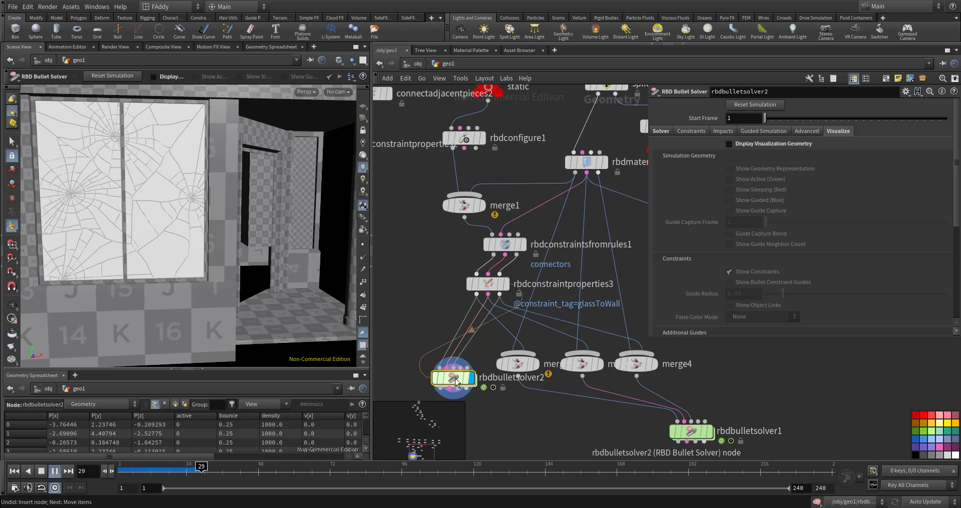
key(ctrl+Up)
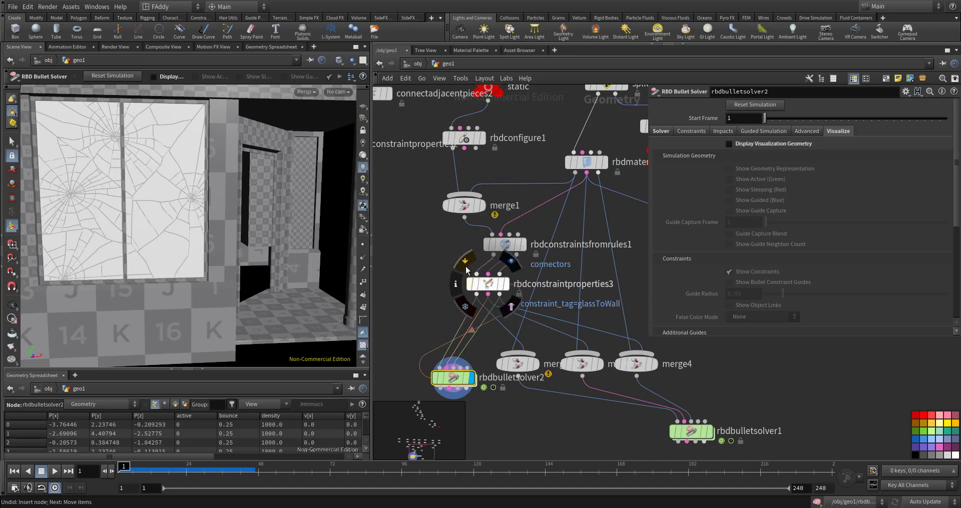
click(465, 261)
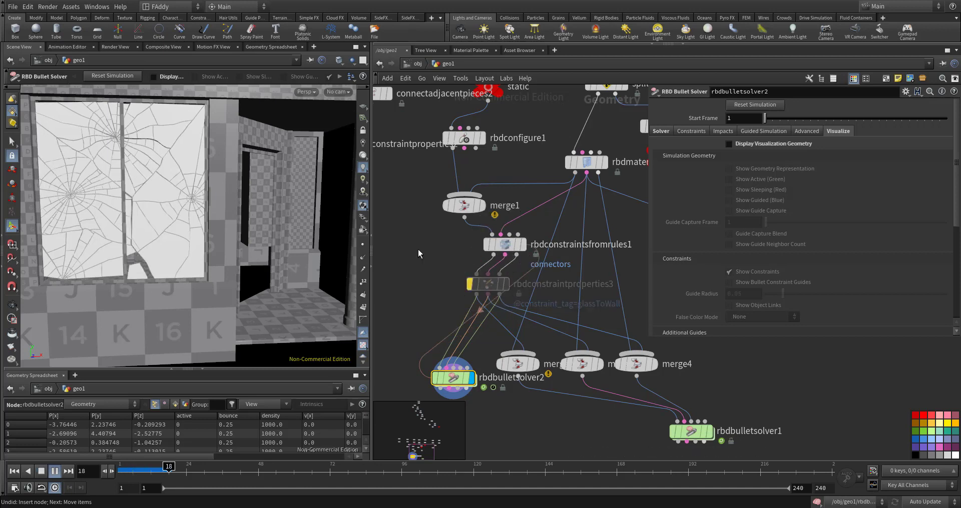
key(ctrl+Up)
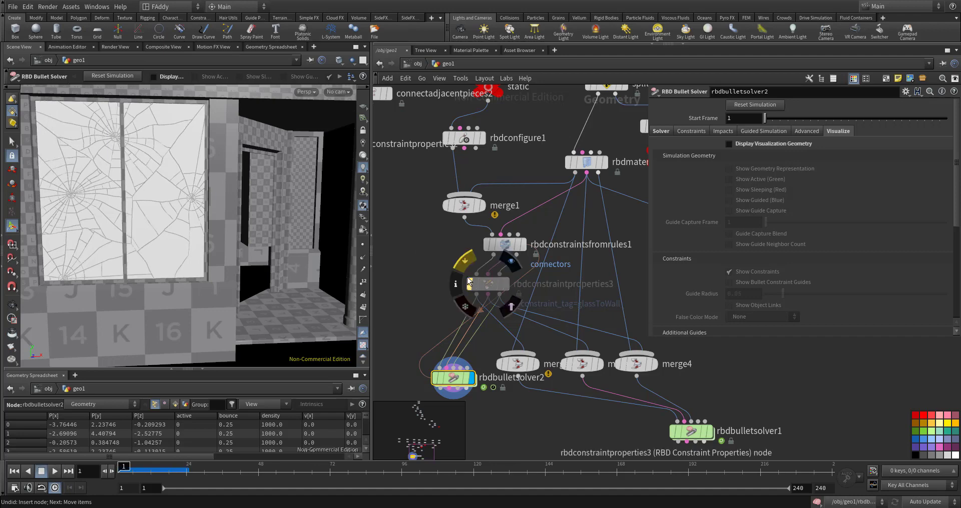
click(465, 261)
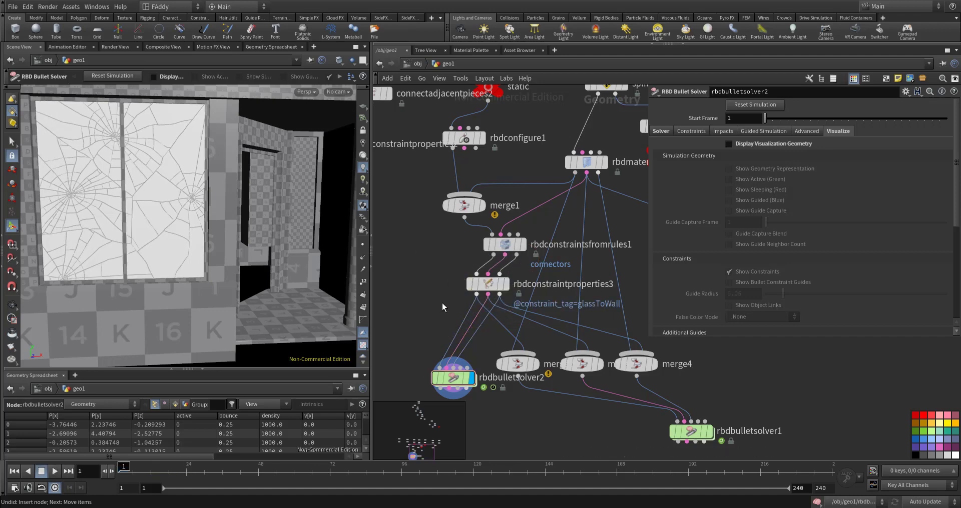
key(Up)
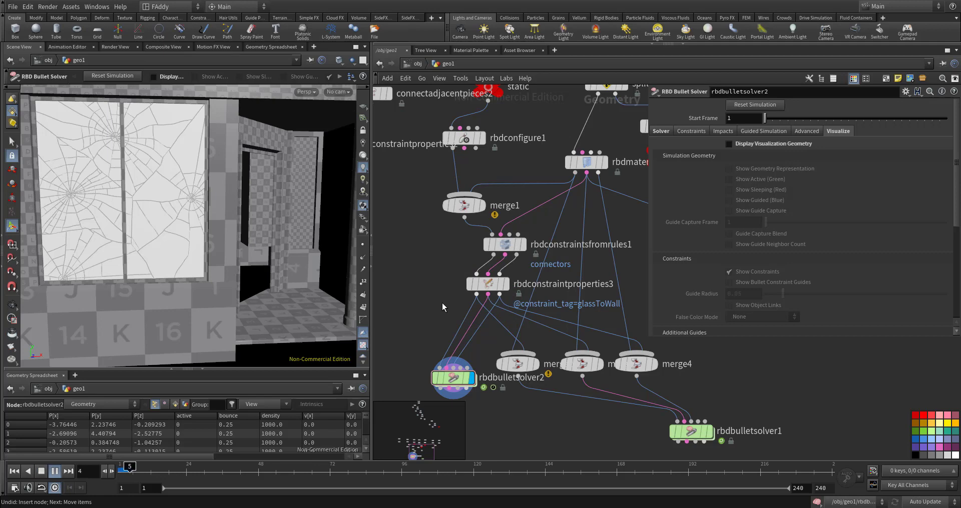
key(ctrl+Up)
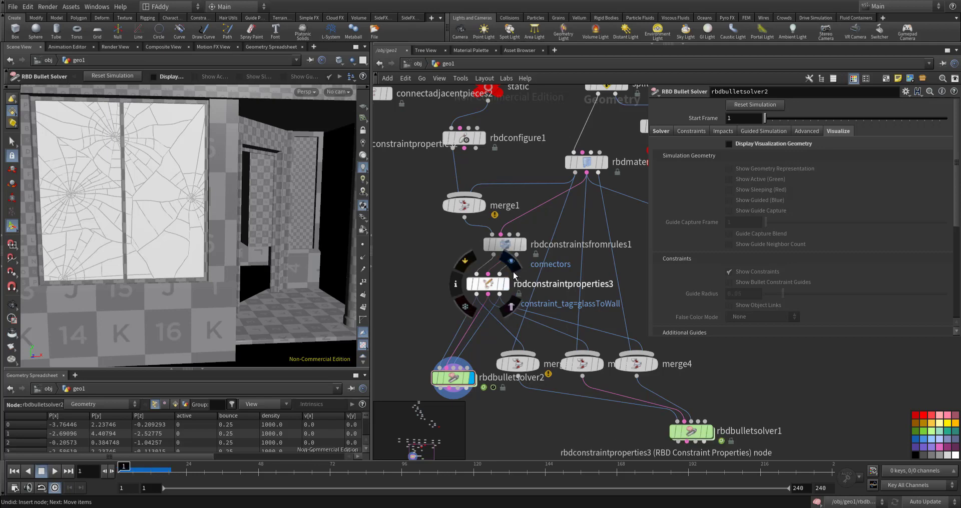
click(524, 245)
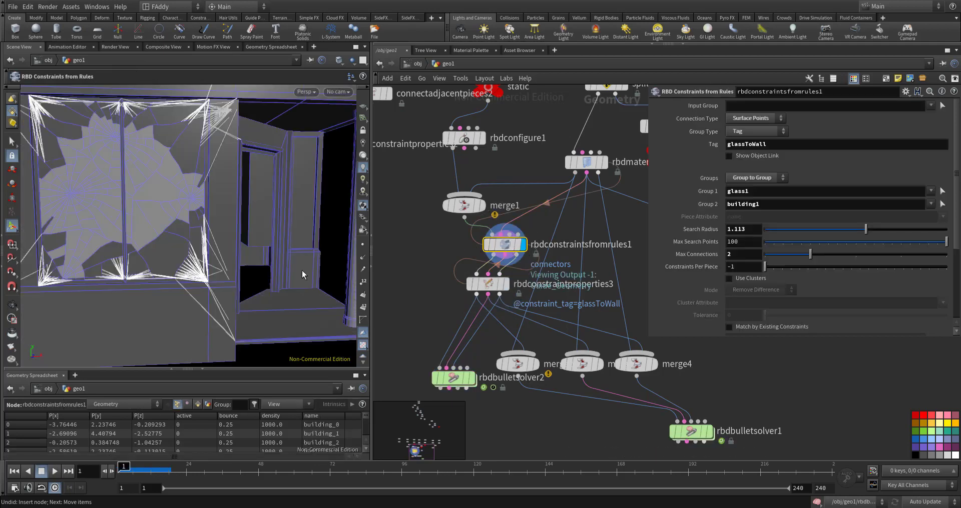
Move rbdbulletsolver2 lower and delete the spare merge nodes, including merge4
key(w)
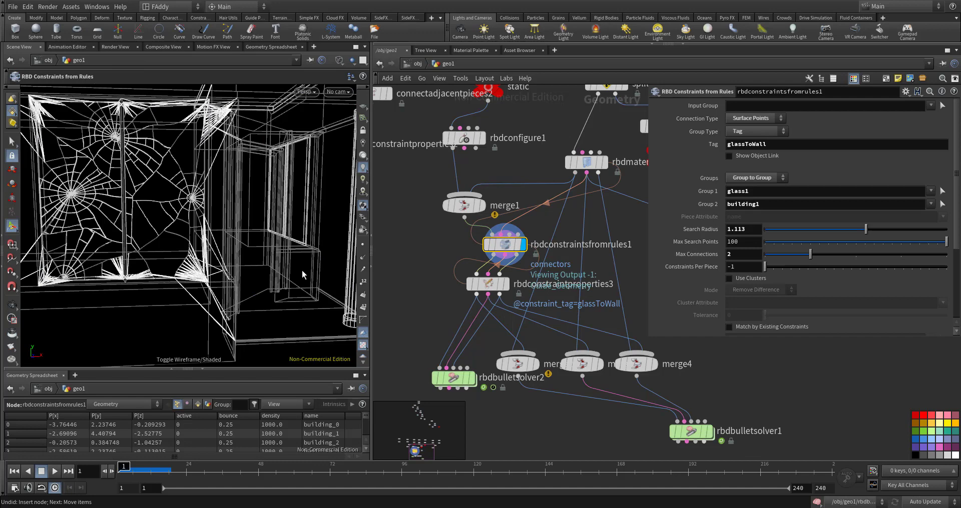
key(w)
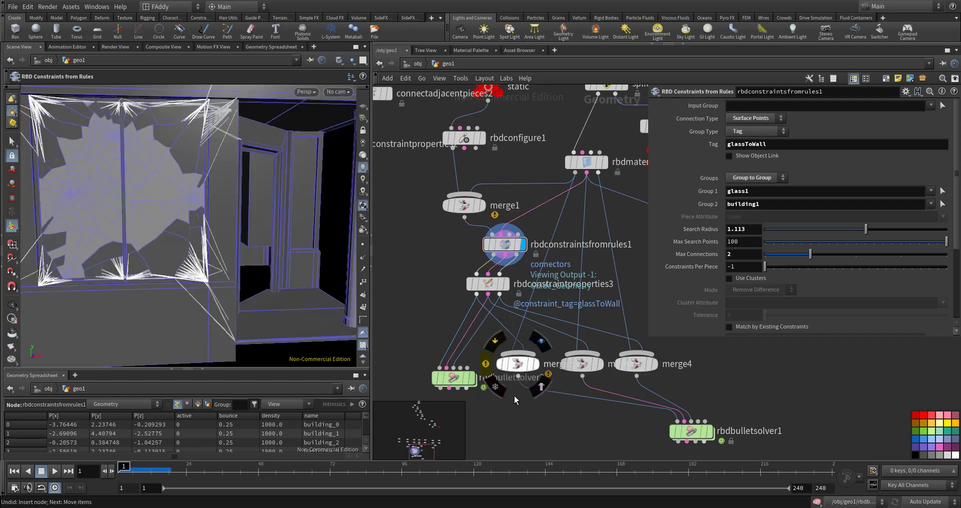
drag(460, 378, 492, 432)
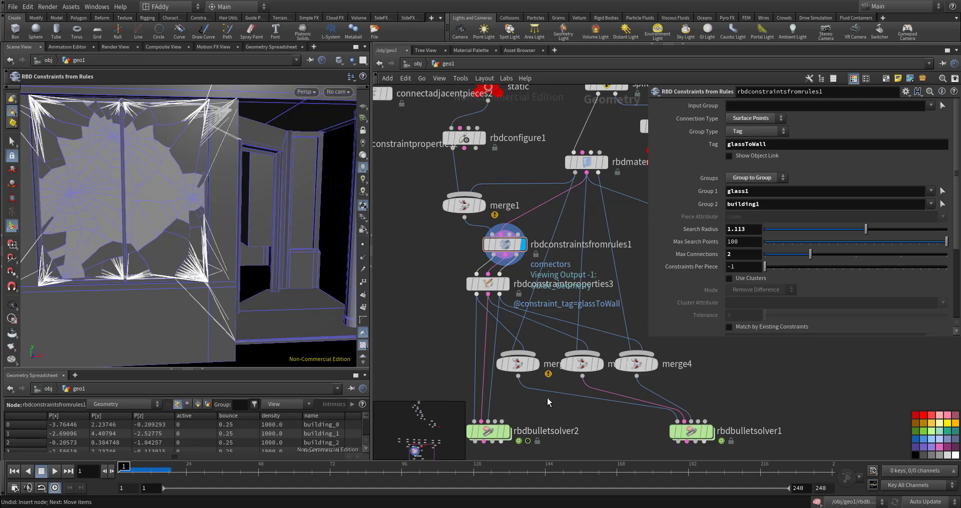
click(523, 362)
key(Delete)
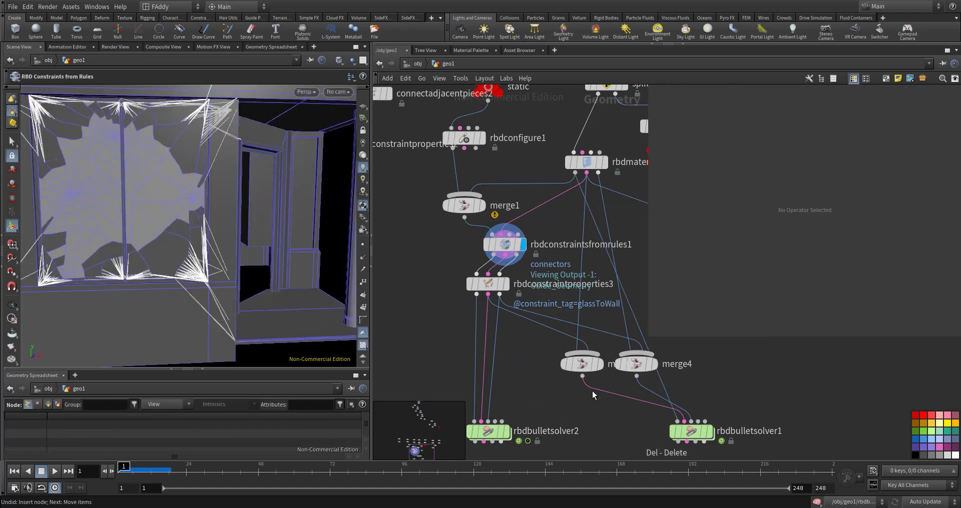
click(635, 364)
key(Delete)
Wire merge3 into rbdbulletsolver2, display it and play the simulation
drag(580, 363, 559, 351)
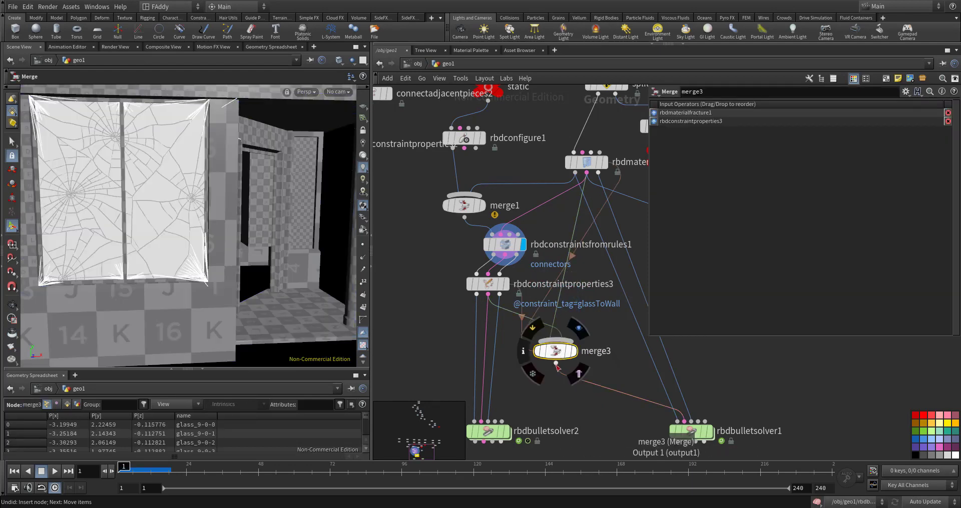
click(555, 364)
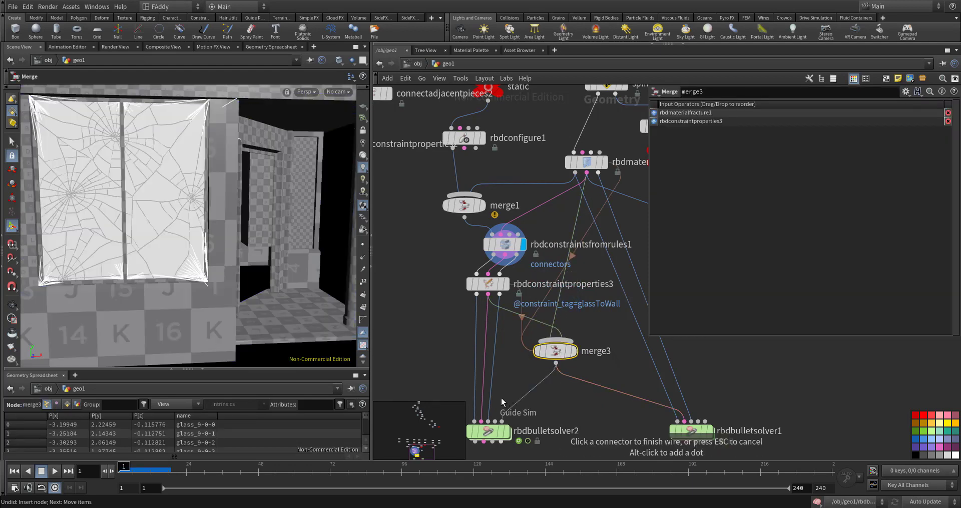
click(481, 421)
click(506, 431)
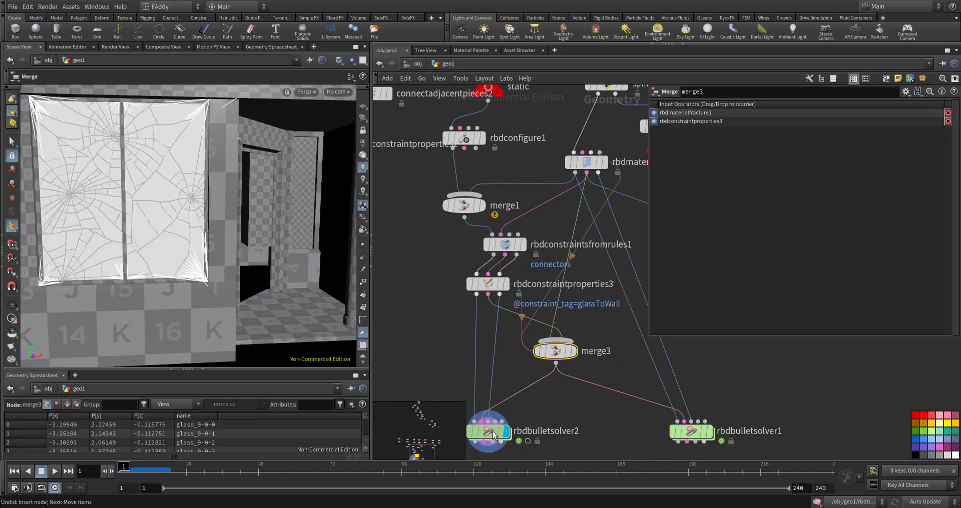
key(Up)
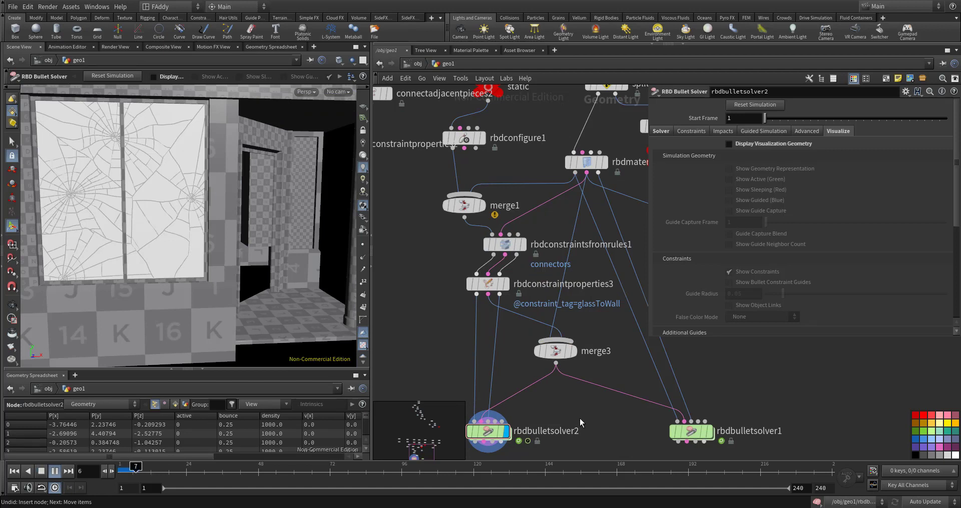
key(ctrl+Up)
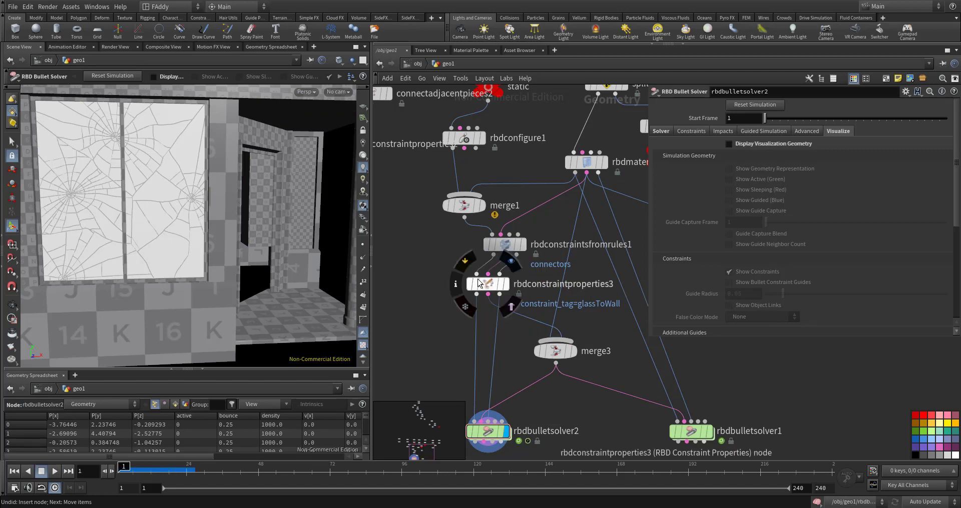
Set the glassToWall glue strength on rbdconstraintproperties3 to 10000 after a bypass test
click(466, 263)
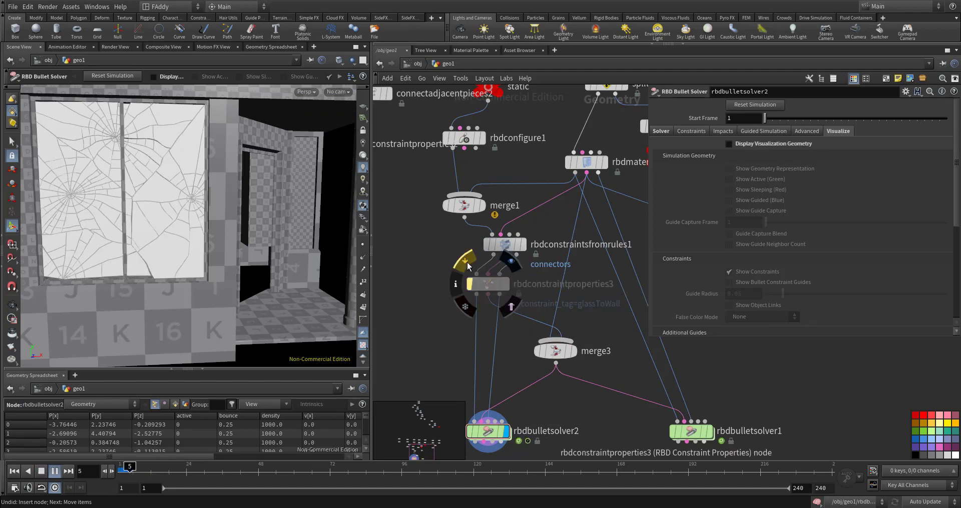
key(ctrl+Up)
click(465, 263)
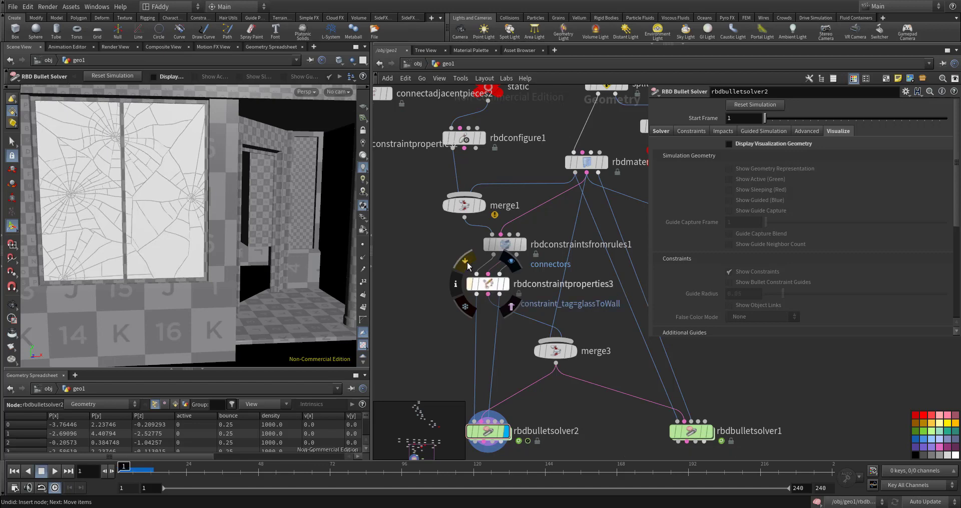
click(481, 285)
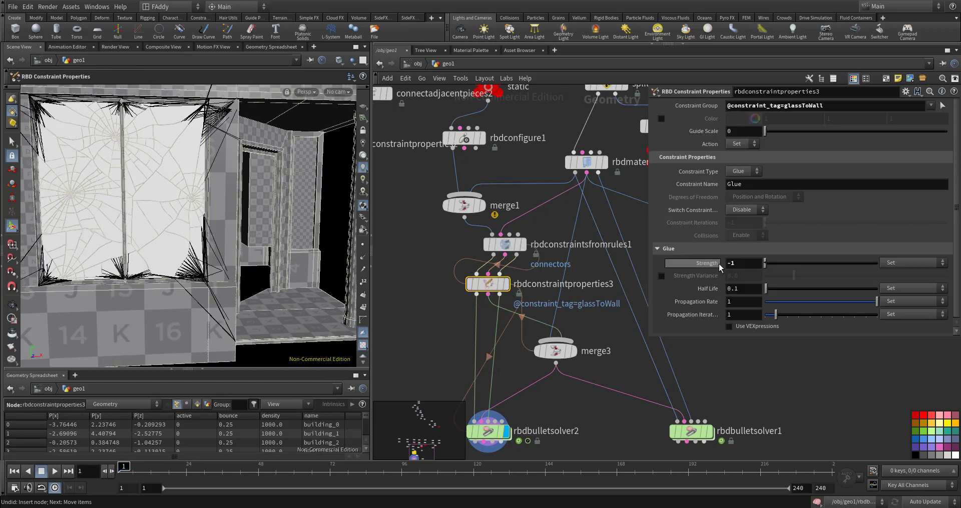
text(10000)
key(Return)
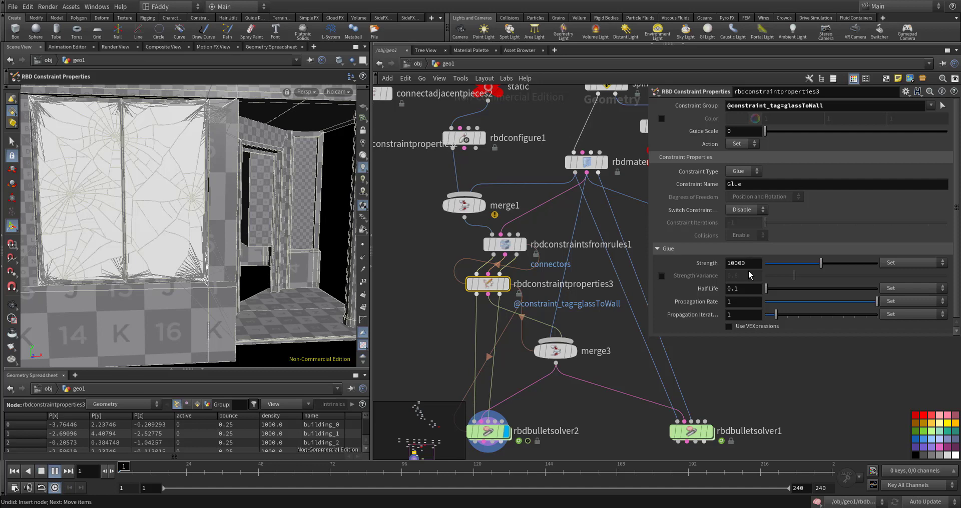
key(ctrl+Up)
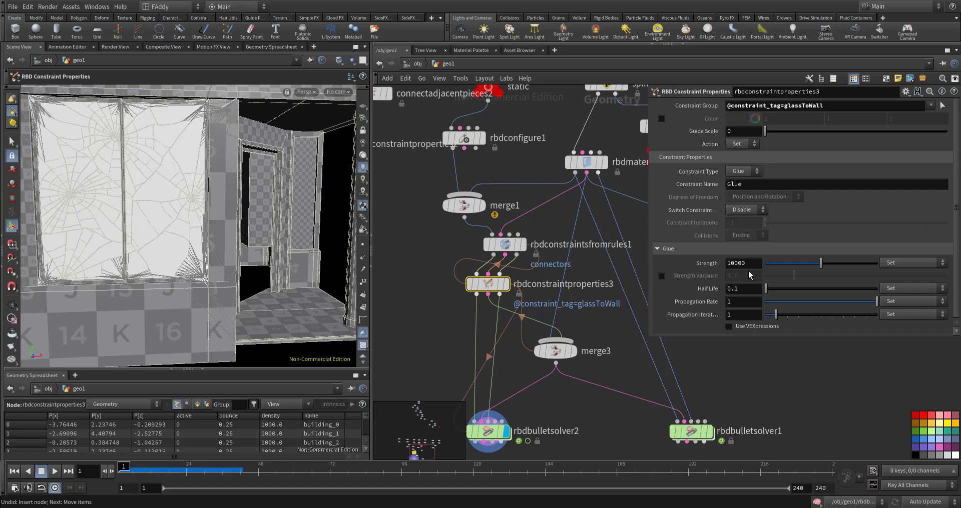
middle_drag(620, 427, 606, 411)
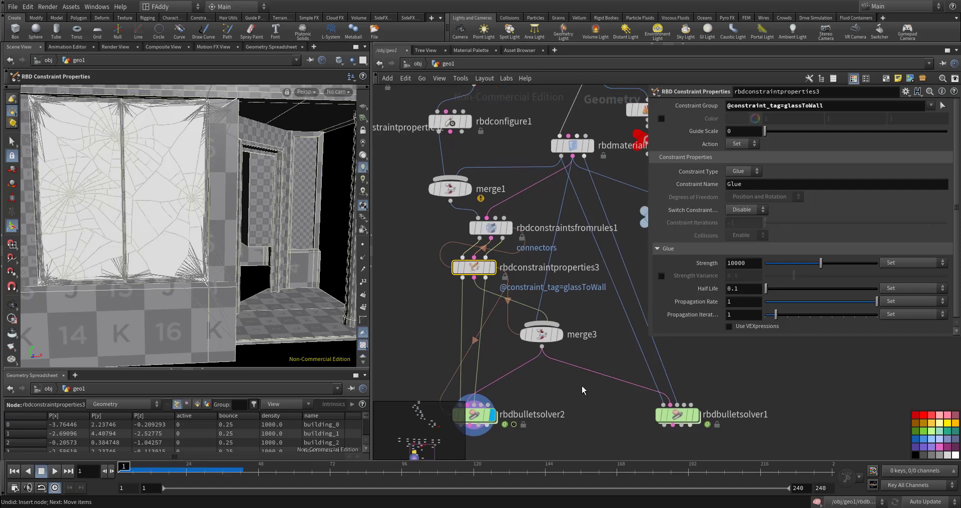
click(676, 414)
Delete the old rbdbulletsolver1 and the null6 node
key(Delete)
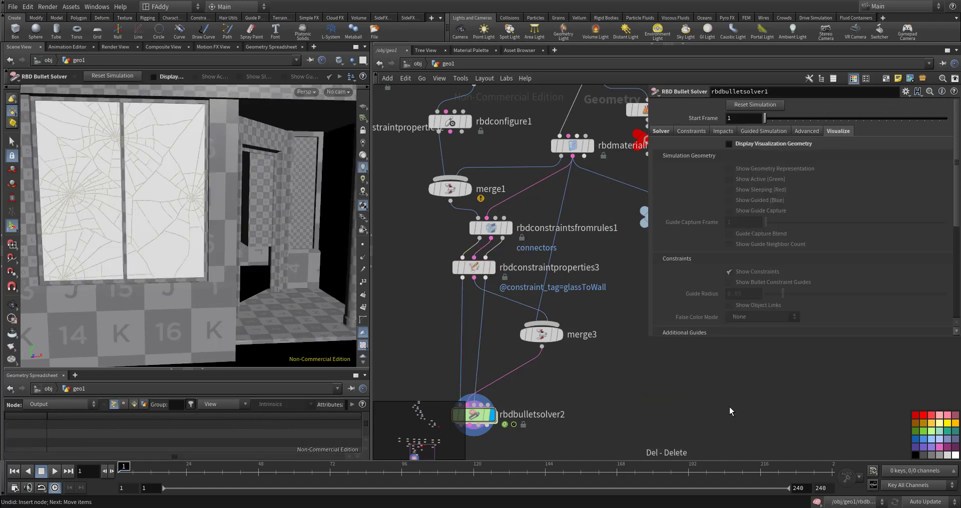
middle_drag(635, 398, 564, 369)
scroll(565, 368, down, 2)
mouse_move(617, 221)
mouse_down()
mouse_move(564, 249)
mouse_move(562, 262)
mouse_up()
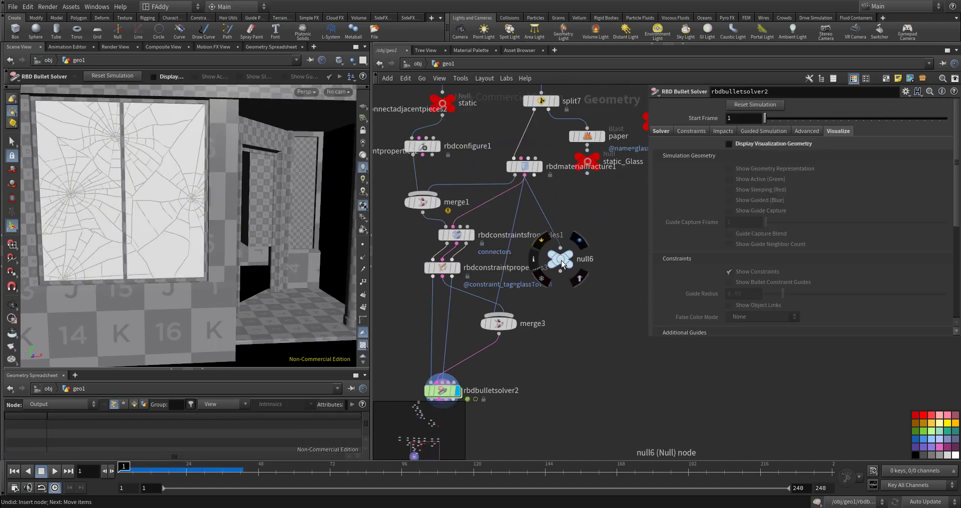
click(560, 259)
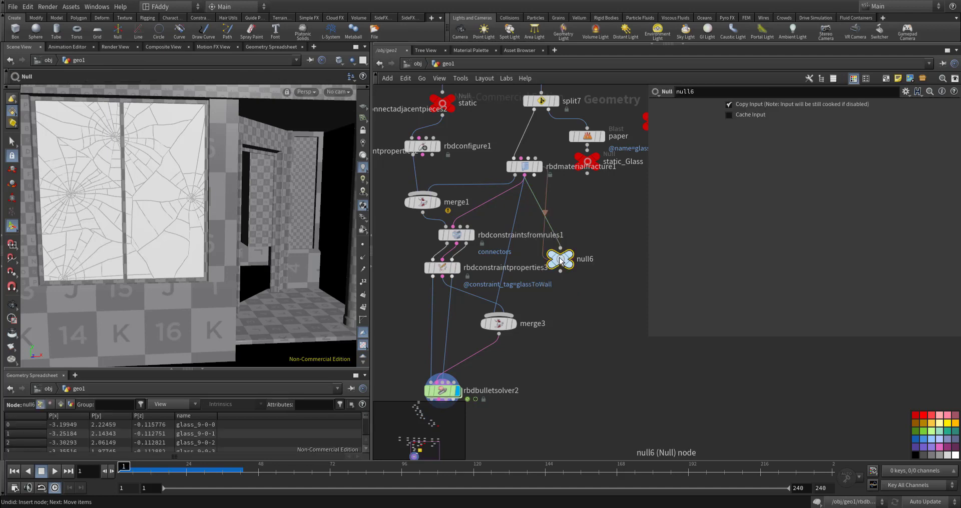
key(Delete)
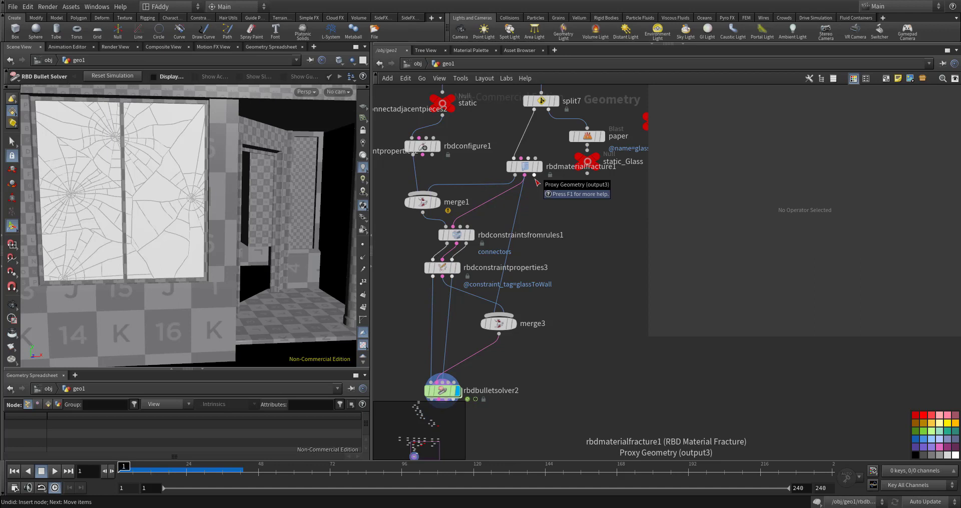
Trial-wire rbdmaterialfracture1's proxy geometry into rbdconstraintsfromrules1, play, then disconnect it
click(534, 176)
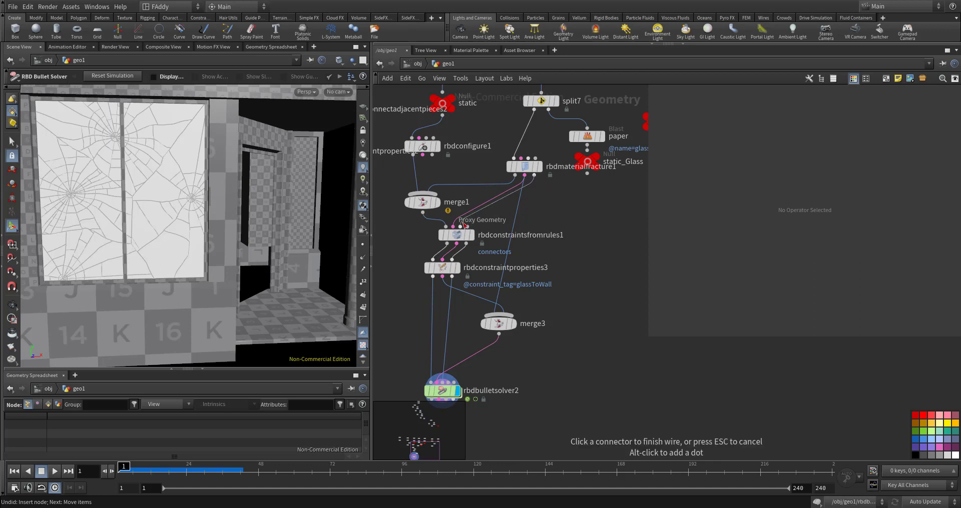
click(461, 226)
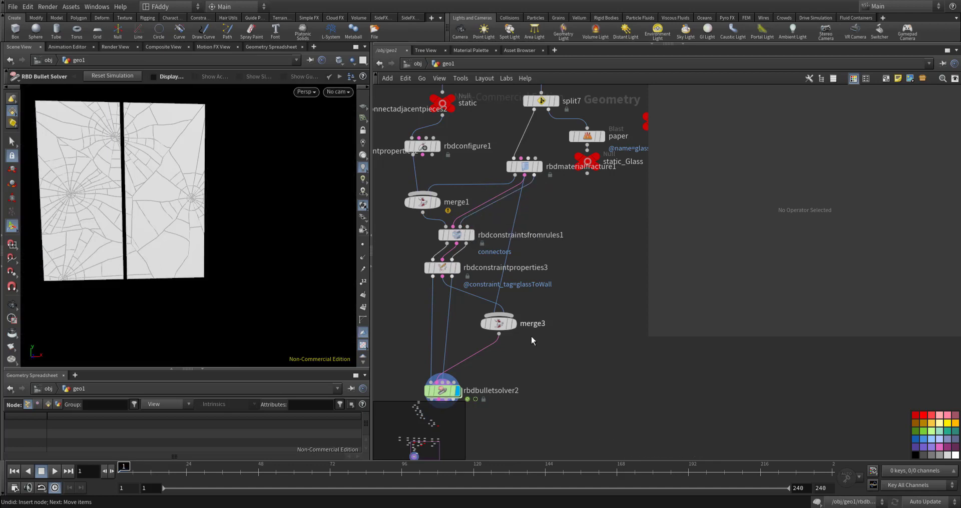
middle_drag(446, 390, 471, 353)
click(471, 353)
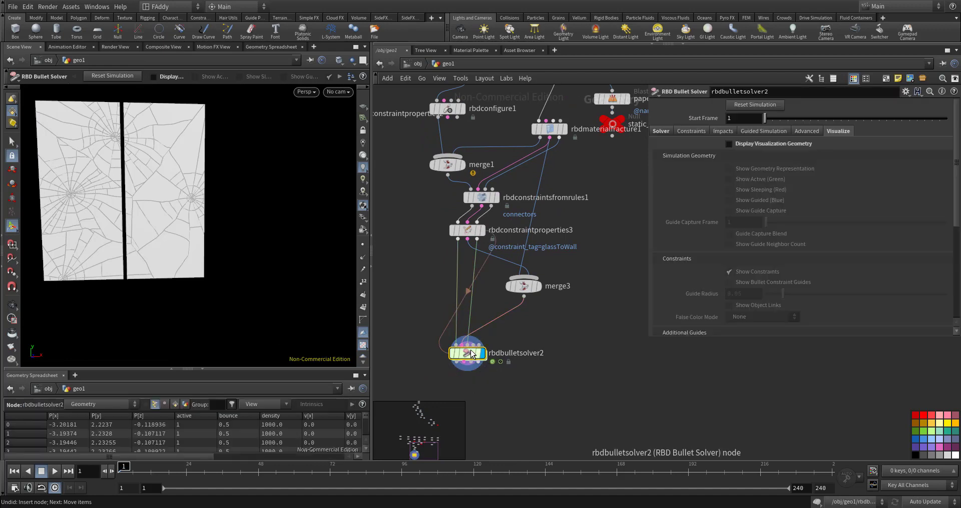
key(Up)
key(ctrl+Up)
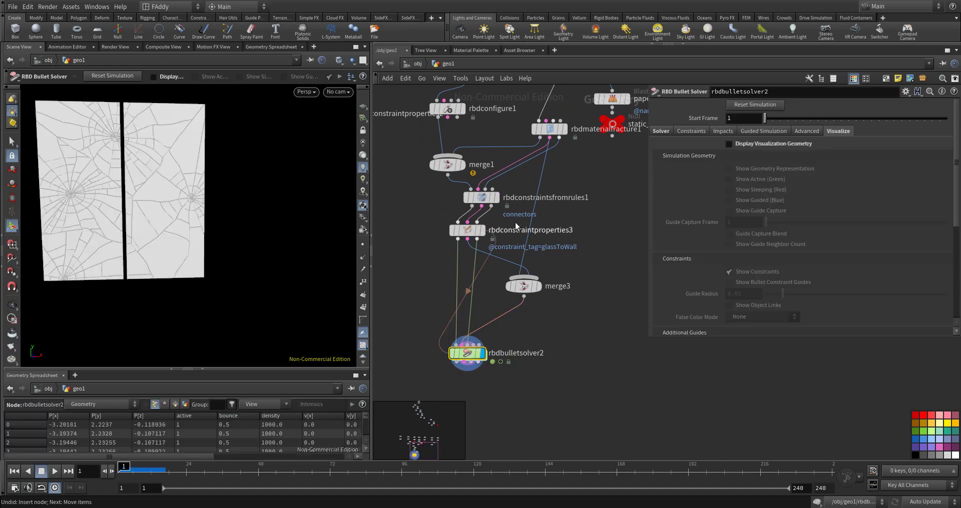
click(489, 192)
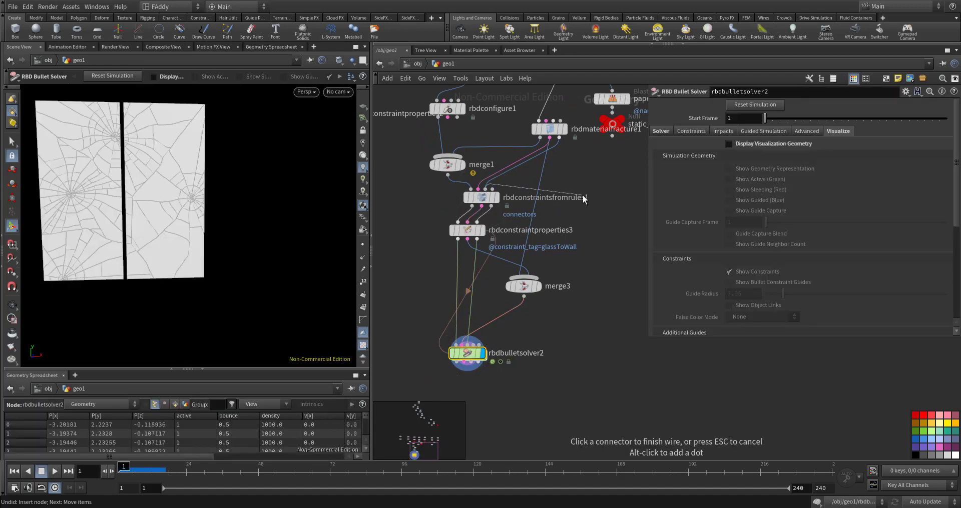
click(586, 194)
middle_drag(593, 184, 585, 240)
Add merge4 combining rbdconfigure1 and rbdmaterialfracture1, feed it into Proxy Geometry, and play
key(Tab)
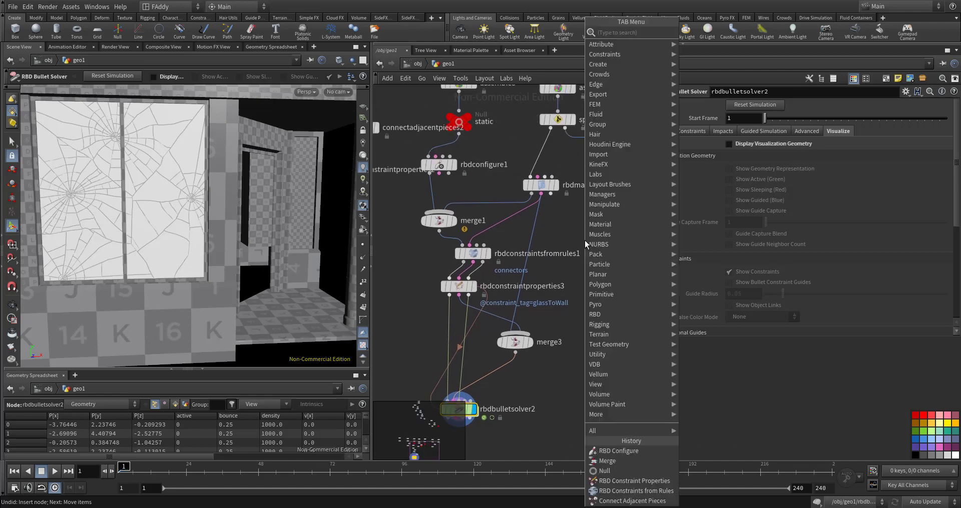
text(mer)
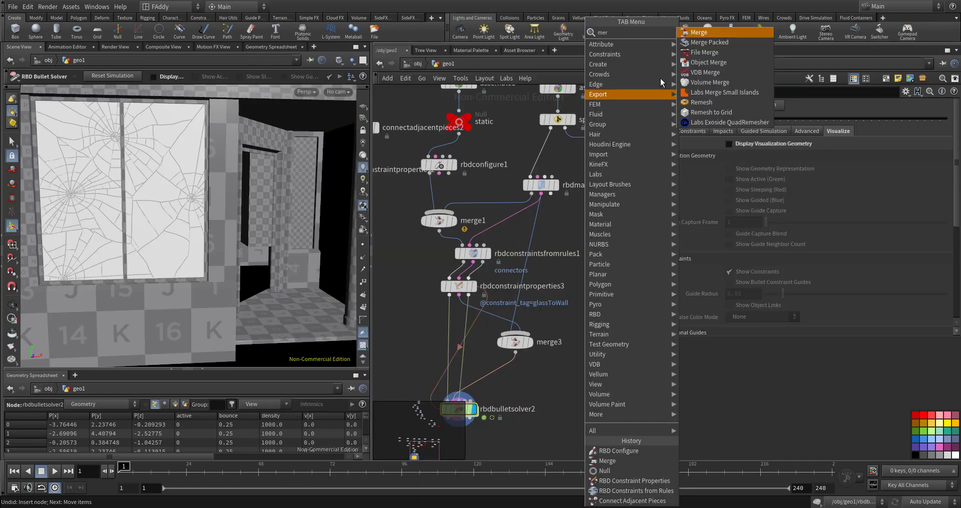
click(694, 33)
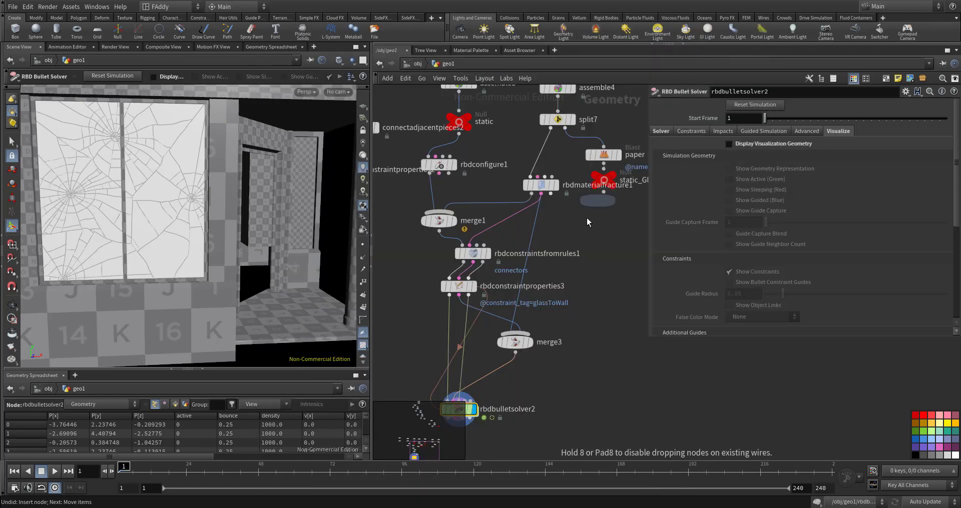
click(557, 231)
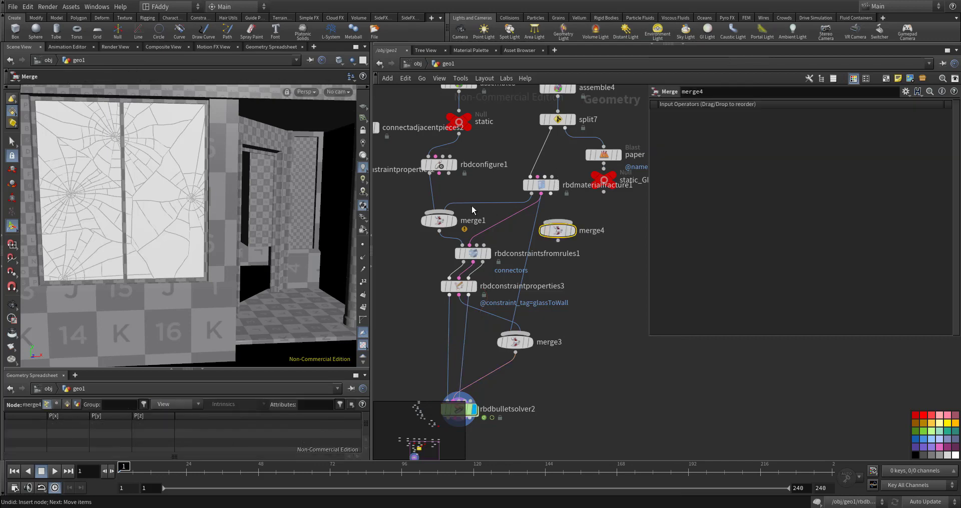
click(450, 174)
click(556, 221)
click(541, 194)
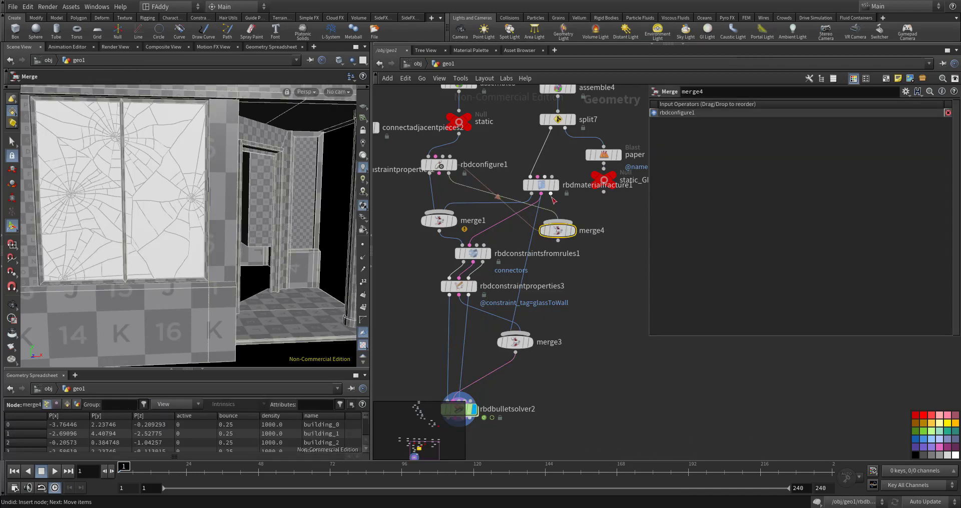
click(557, 221)
click(557, 242)
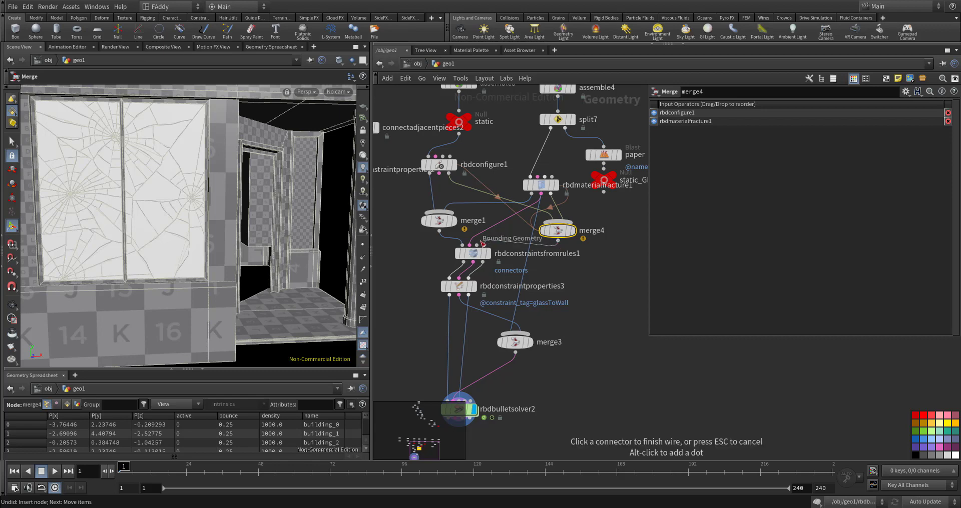
click(478, 245)
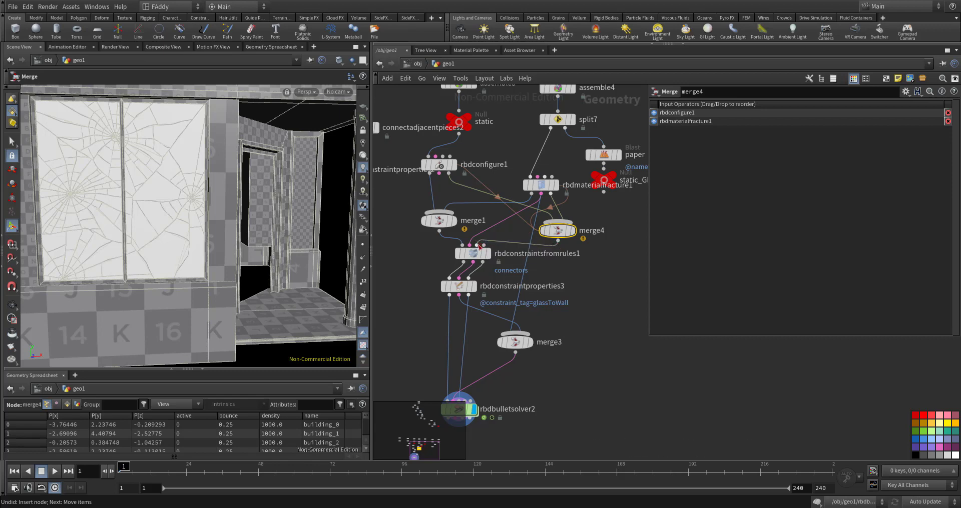
middle_drag(518, 386, 551, 366)
key(Up)
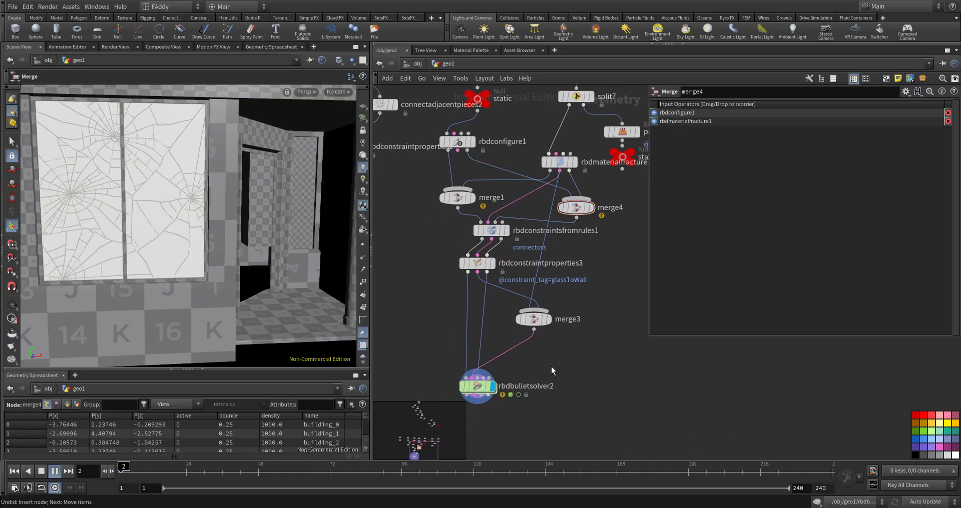
key(ctrl+Up)
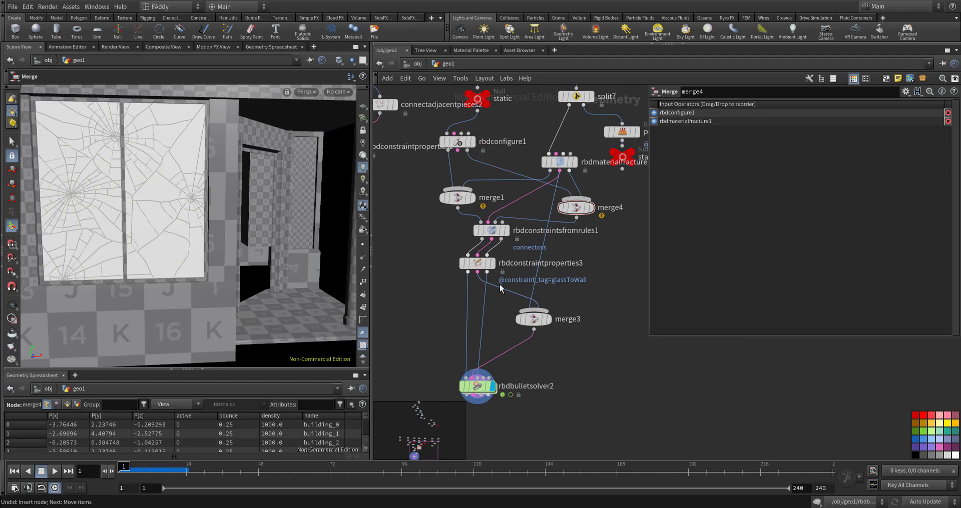
Rearrange merge1, merge3, merge4, rbdmaterialfracture1, rbdconstraintproperties3 and rbdbulletsolver2 into a tidier column
middle_drag(426, 276, 431, 334)
drag(462, 256, 452, 266)
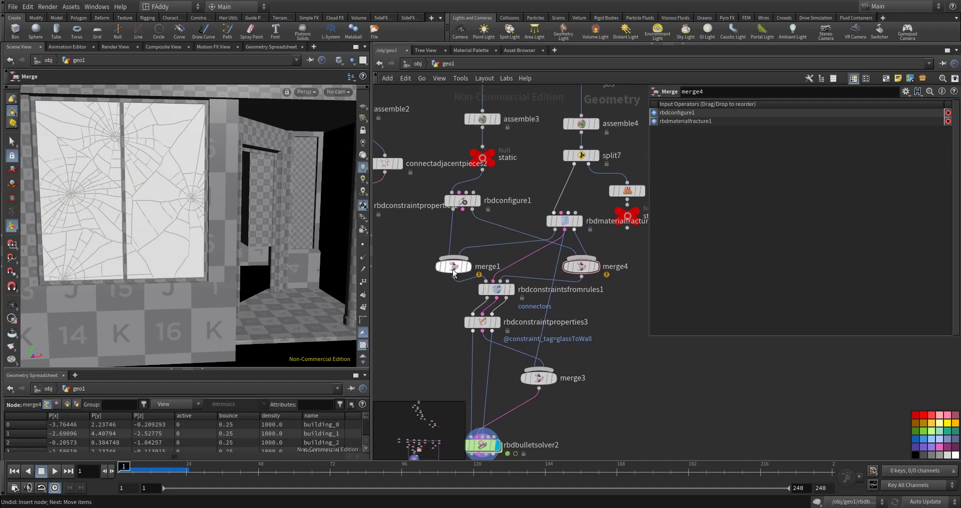
drag(568, 221, 585, 215)
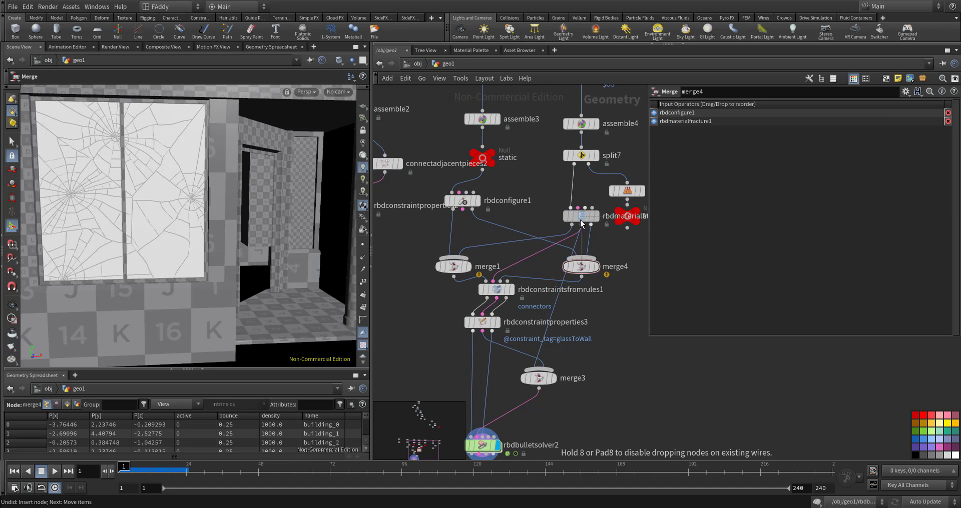
drag(577, 261, 581, 266)
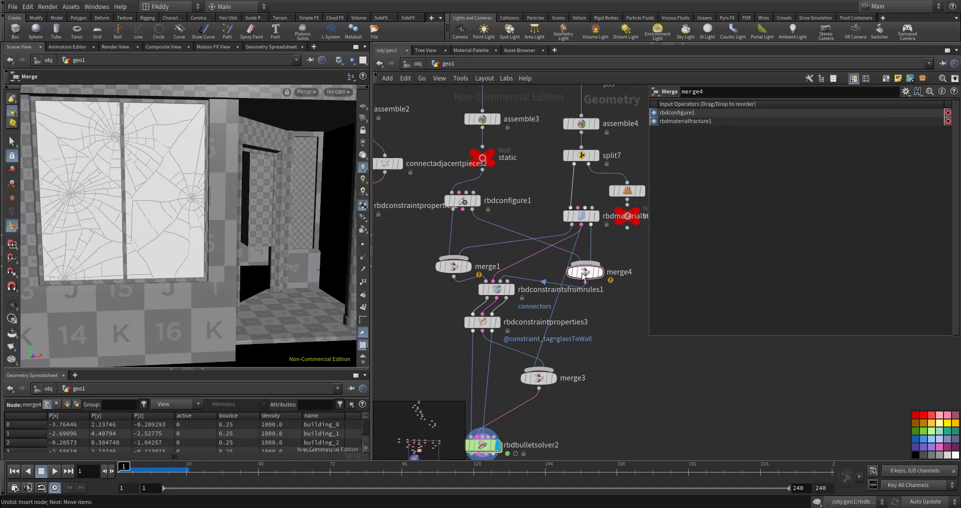
drag(466, 271, 495, 257)
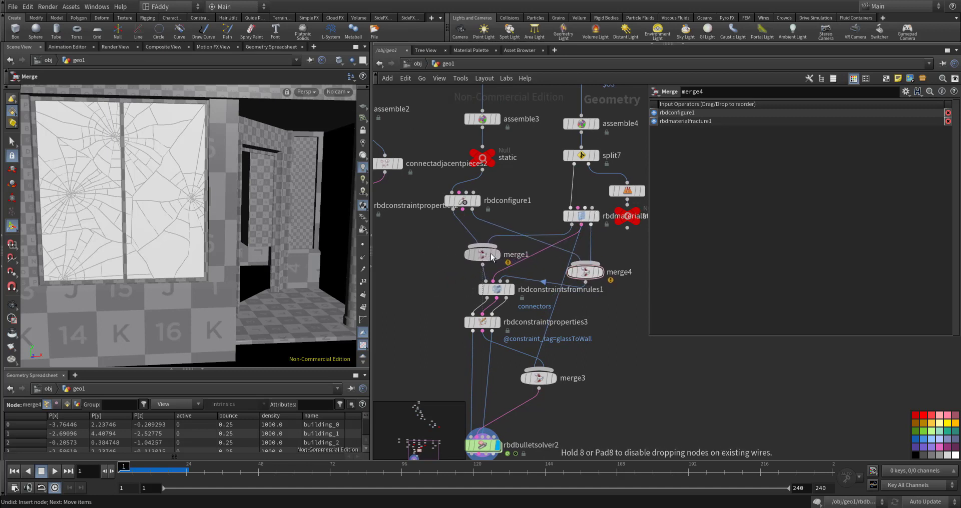
drag(481, 322, 495, 325)
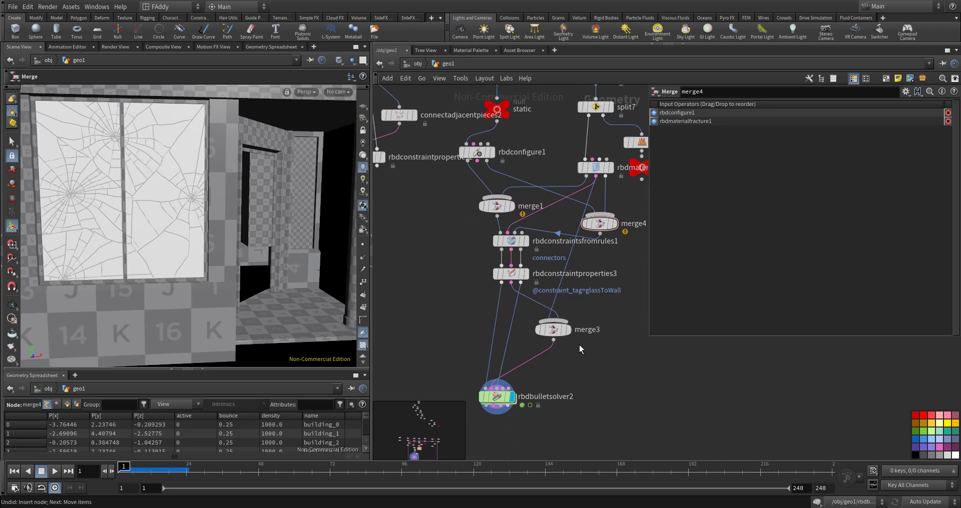
drag(557, 332, 552, 320)
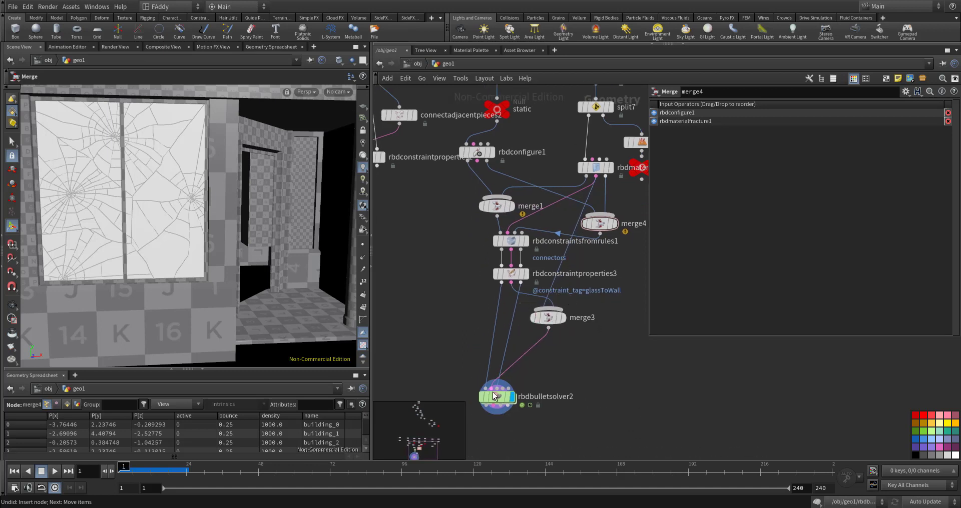
drag(495, 401, 509, 358)
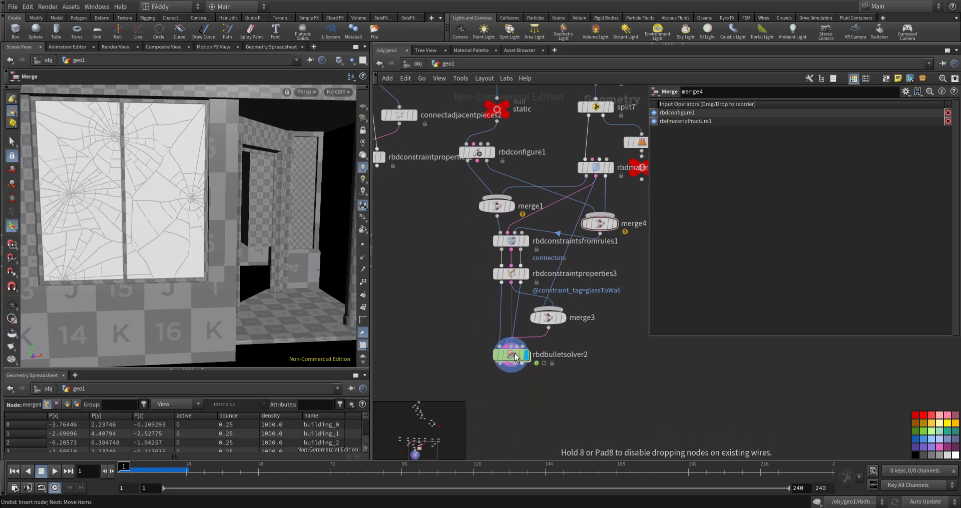
scroll(625, 398, down, 3)
middle_drag(628, 400, 594, 405)
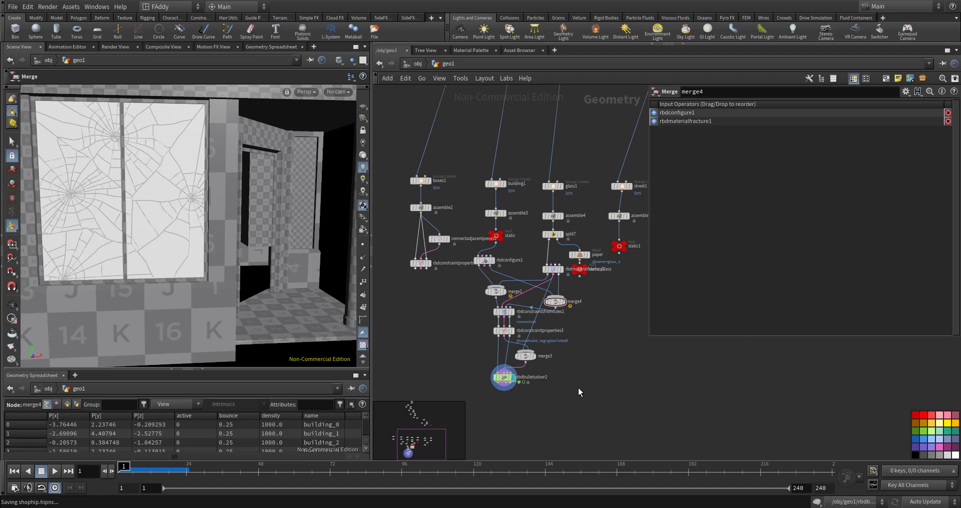
Zoom out and shift six upstream nodes left and nine right-hand nodes right
scroll(594, 392, down, 2)
scroll(594, 392, down, 2)
scroll(545, 359, down, 1)
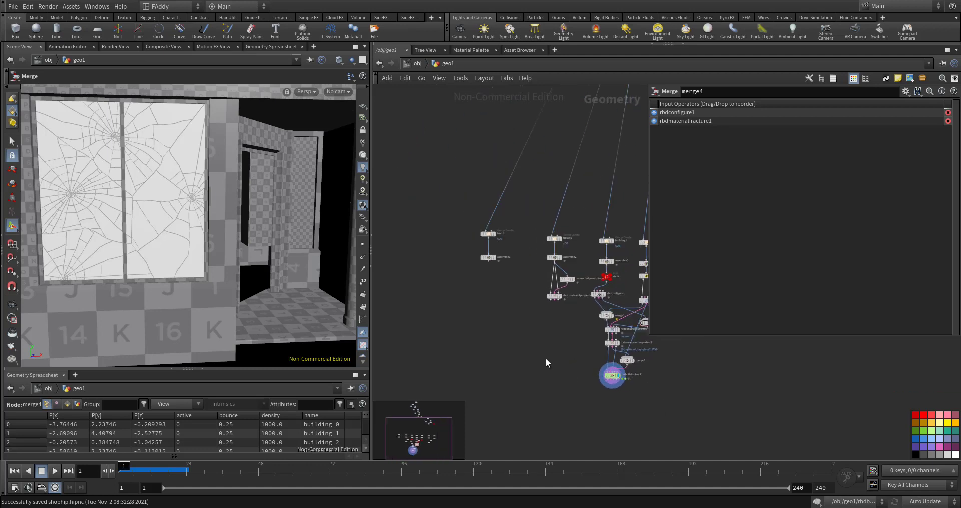
scroll(514, 368, down, 1)
mouse_move(532, 299)
mouse_down()
mouse_move(442, 225)
mouse_move(418, 251)
mouse_up()
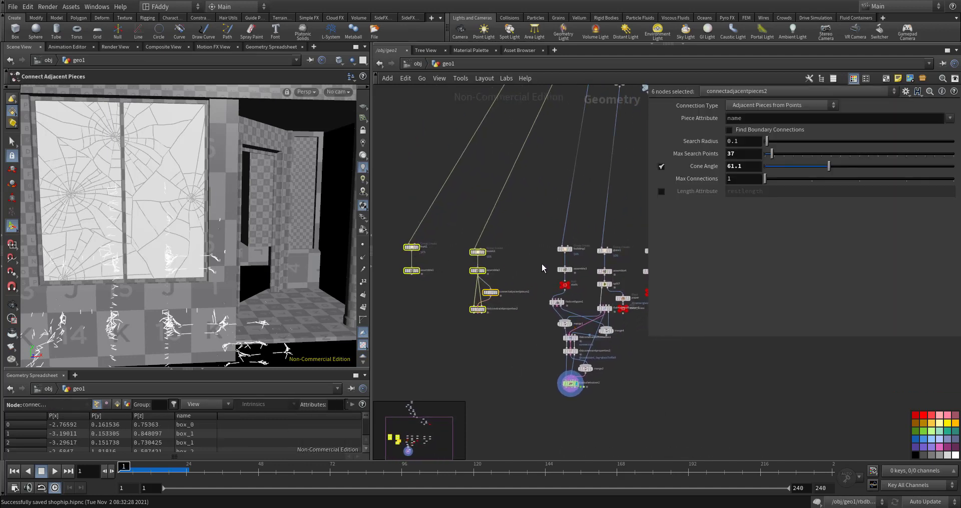
middle_drag(542, 268, 446, 267)
drag(512, 241, 652, 333)
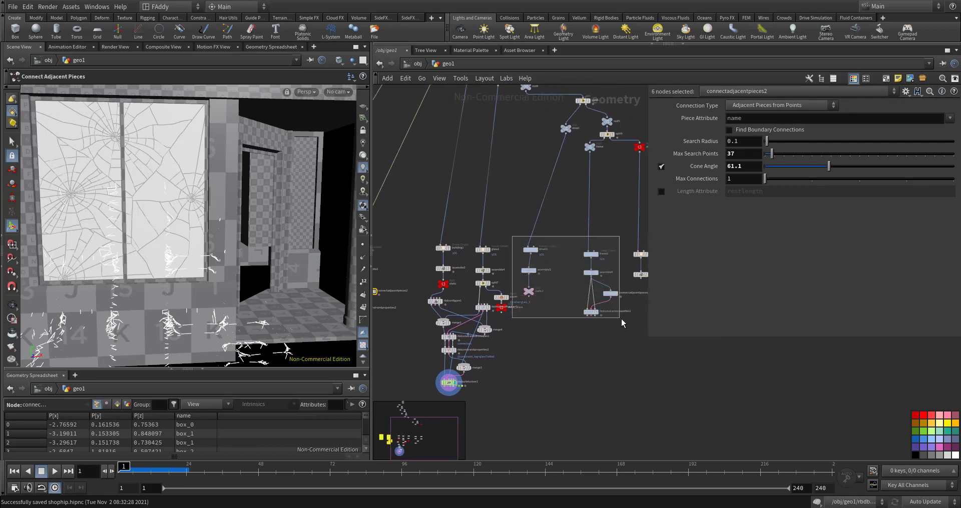
middle_drag(570, 382, 503, 382)
drag(538, 258, 575, 260)
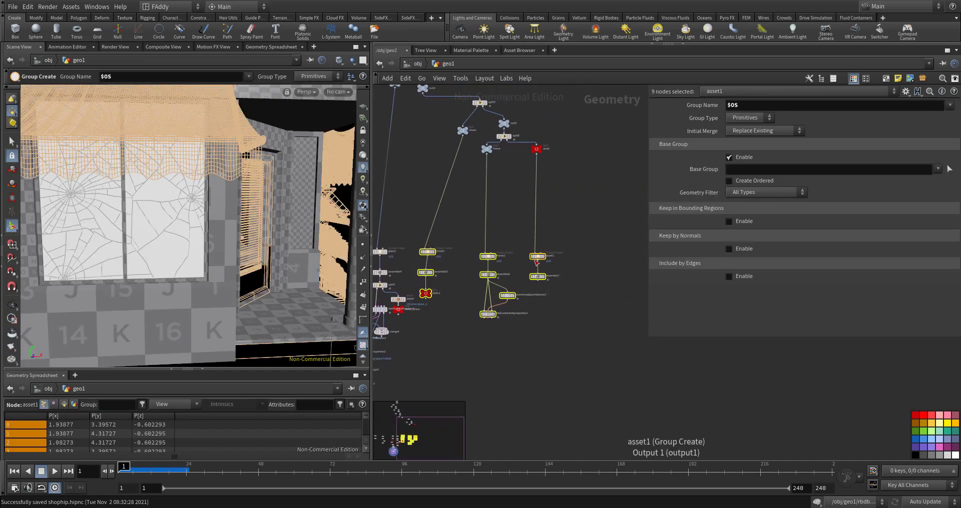
click(476, 330)
mouse_move(451, 363)
middle_down()
mouse_move(536, 353)
mouse_move(544, 340)
middle_up()
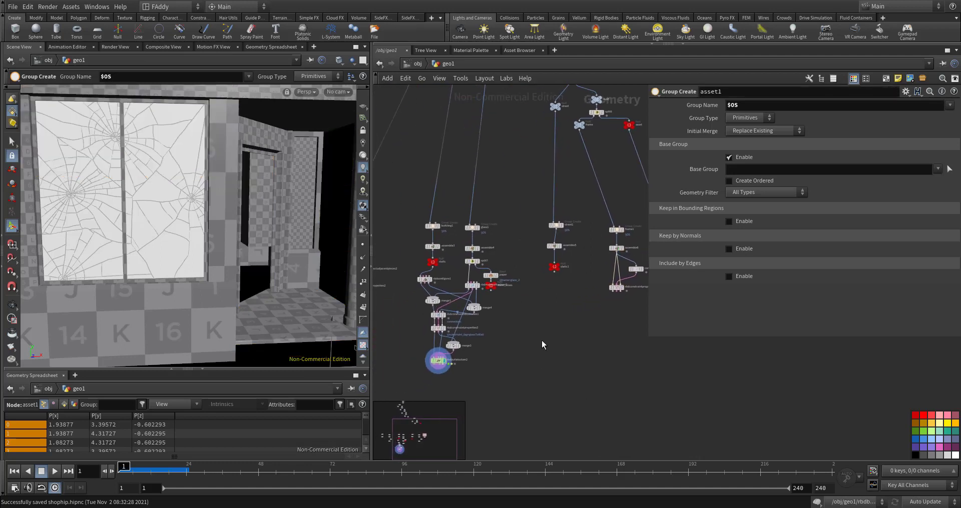
middle_drag(541, 340, 537, 336)
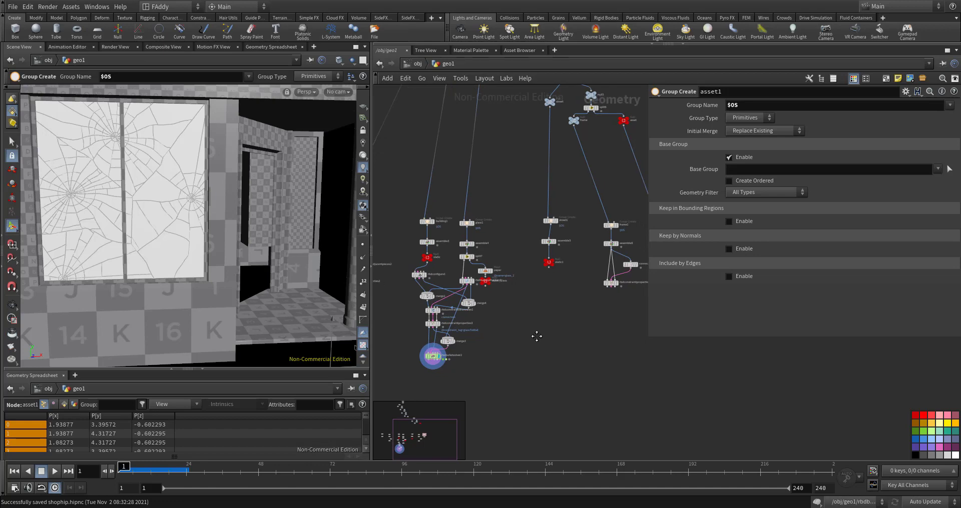
Add a Sphere node (sph) to the network
key(Tab)
text(sp)
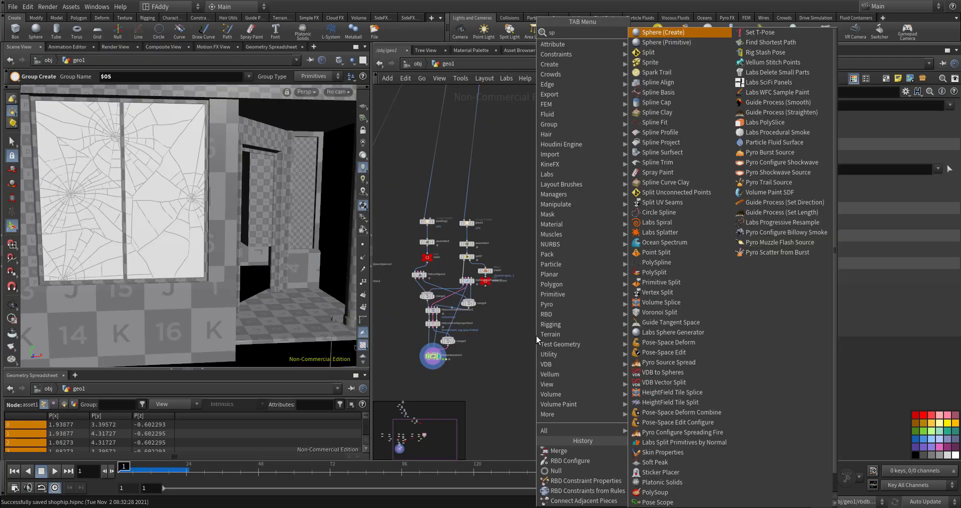
text(here)
key(Return)
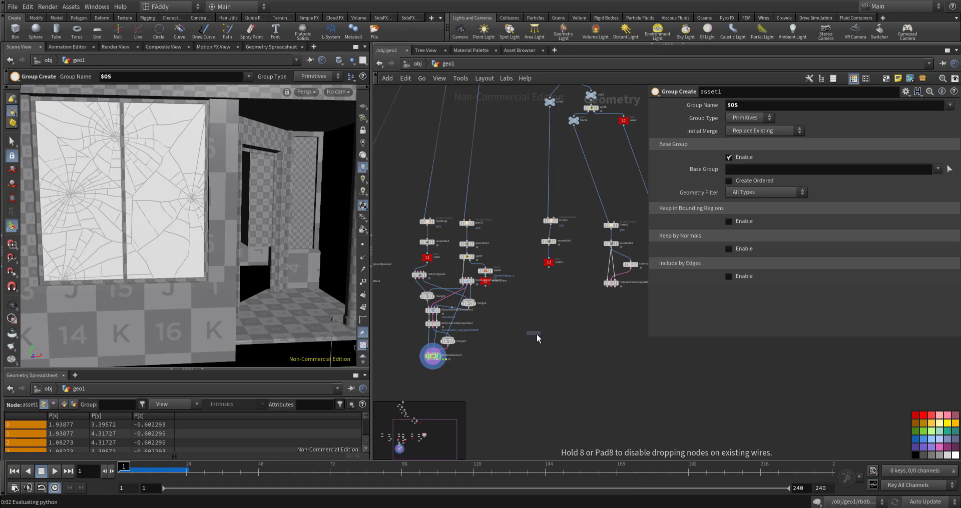
click(569, 365)
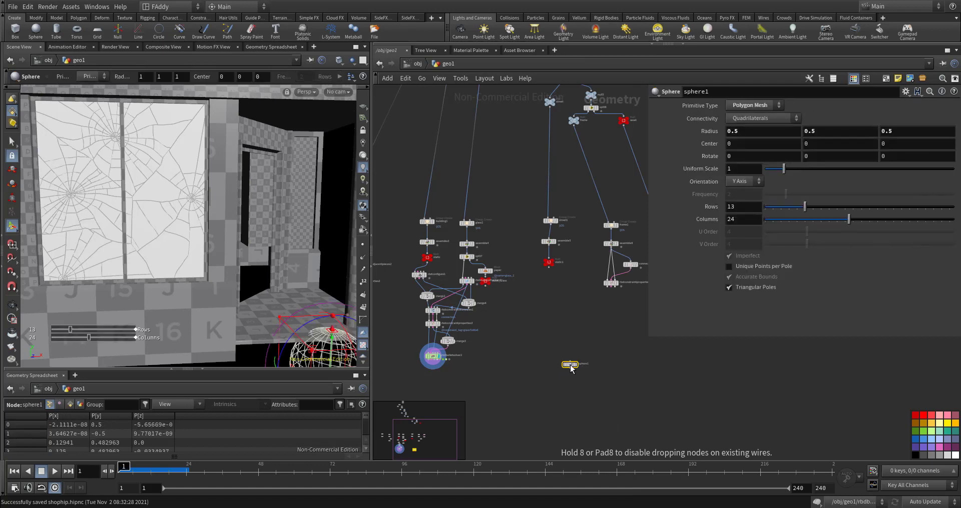
Move the sphere in front of the shop window, centred at -2.37133, 1.7899, -1.00948
alt+drag(329, 336, 234, 268)
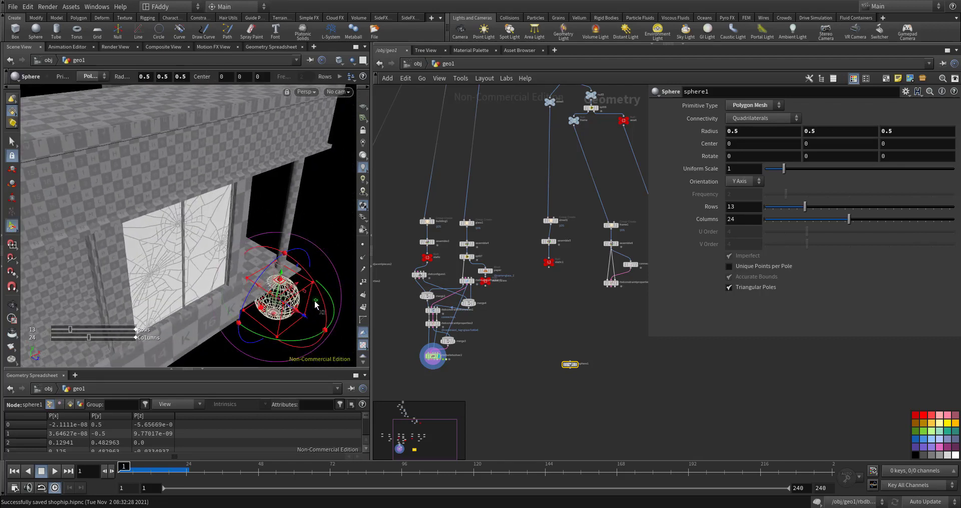
mouse_move(315, 300)
mouse_down()
mouse_move(253, 317)
mouse_move(246, 350)
mouse_move(236, 294)
mouse_move(192, 292)
mouse_move(219, 216)
mouse_move(178, 267)
mouse_move(205, 257)
mouse_up()
key(Escape)
key(Return)
key(Escape)
key(Return)
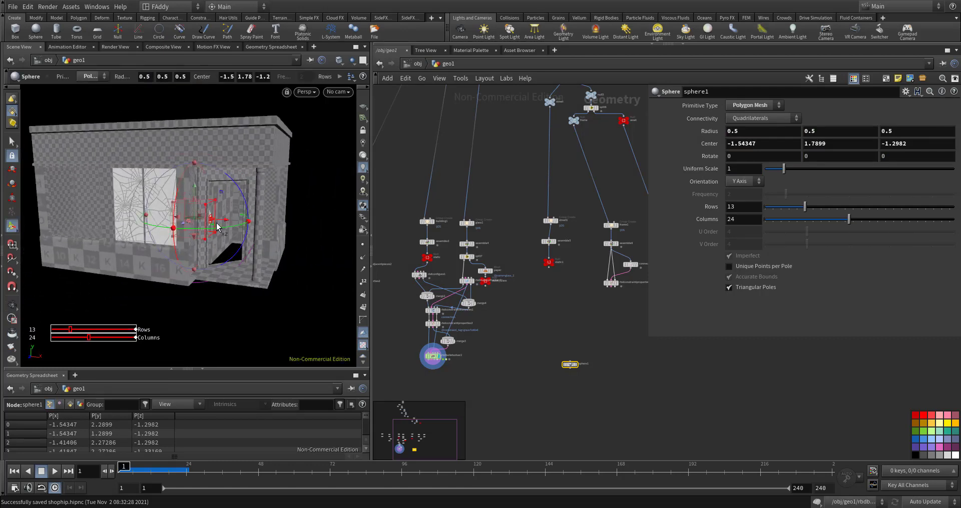
mouse_move(217, 226)
mouse_down()
mouse_move(161, 240)
mouse_move(172, 232)
mouse_move(273, 273)
mouse_up()
key(Escape)
key(Return)
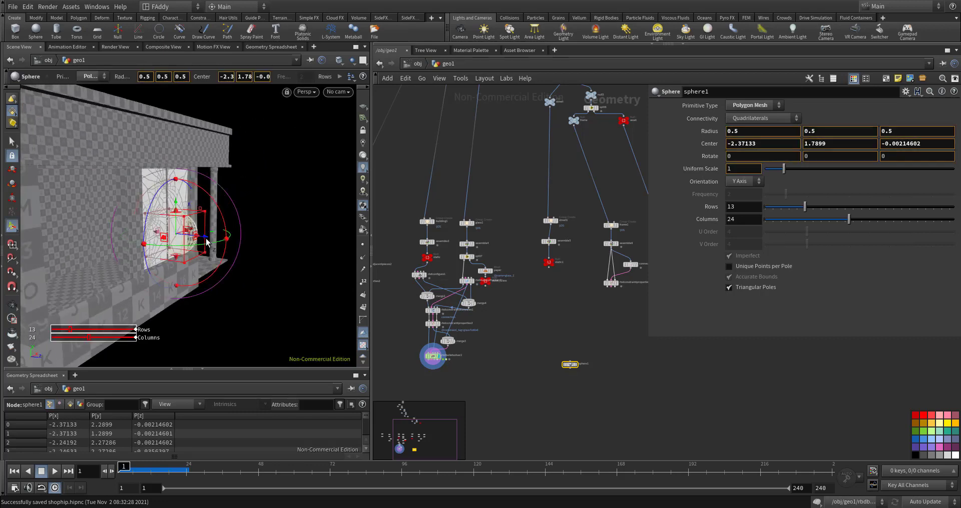
drag(206, 242, 312, 280)
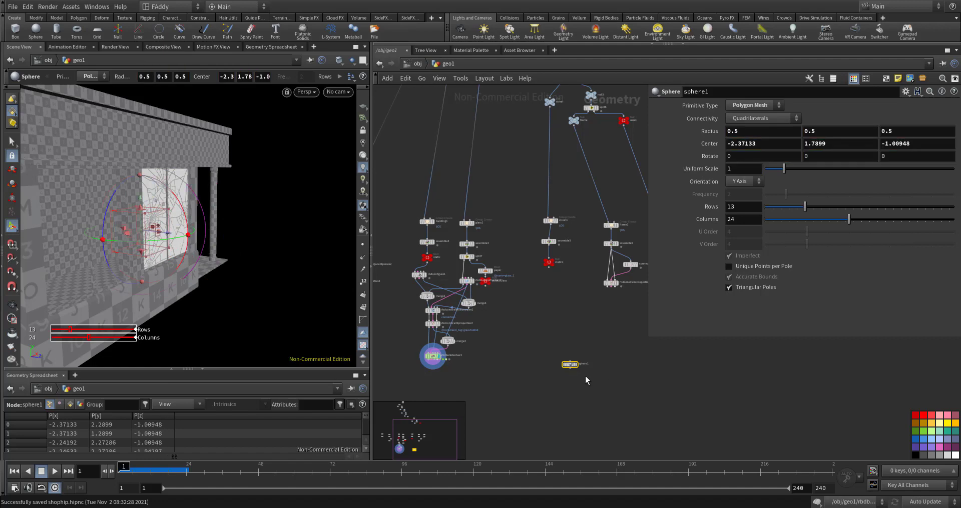
scroll(587, 380, up, 3)
key(Tab)
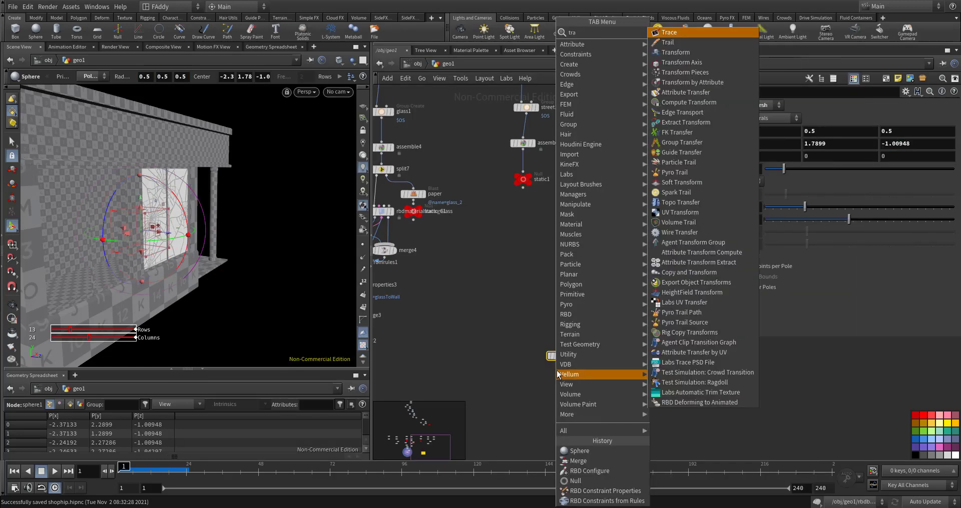
Append a Transform node to sphere1 pivoting on its centroid, with the glass as reference
click(554, 364)
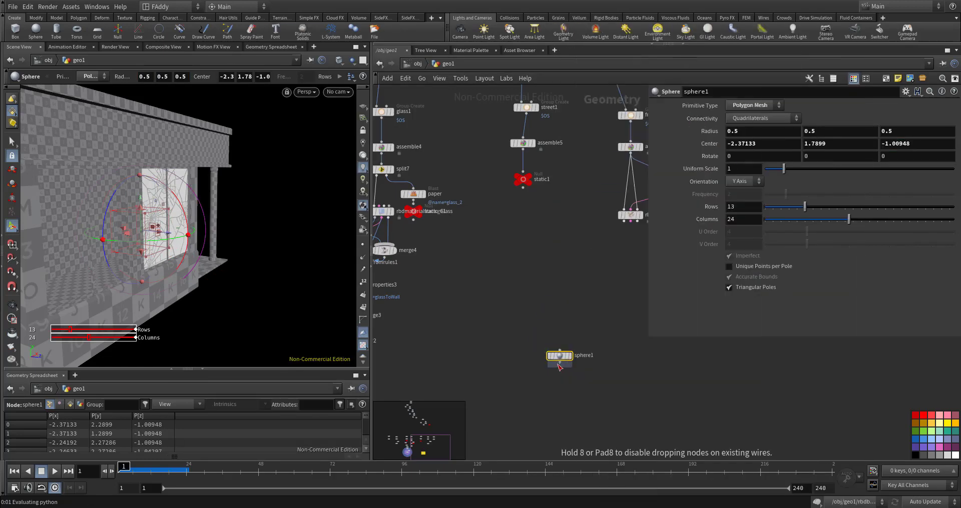
key(Tab)
text(transform)
key(Return)
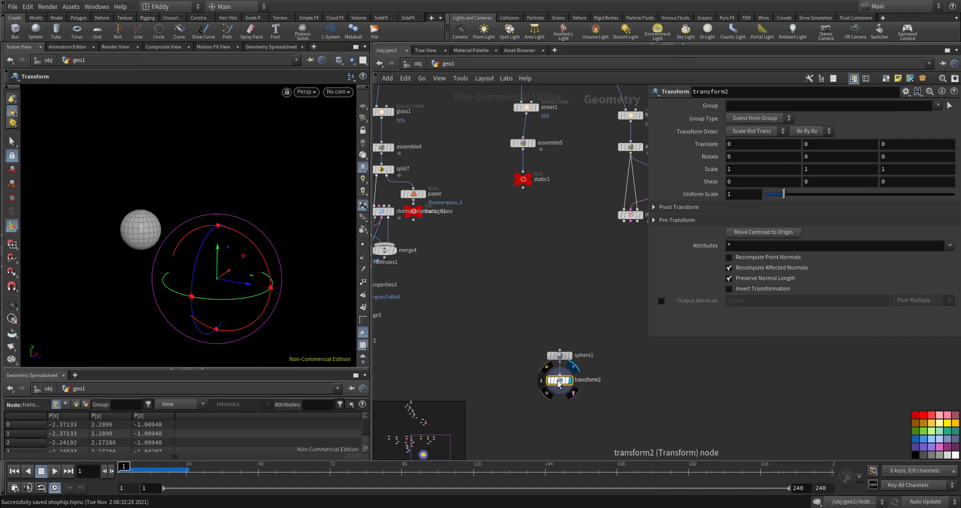
click(904, 99)
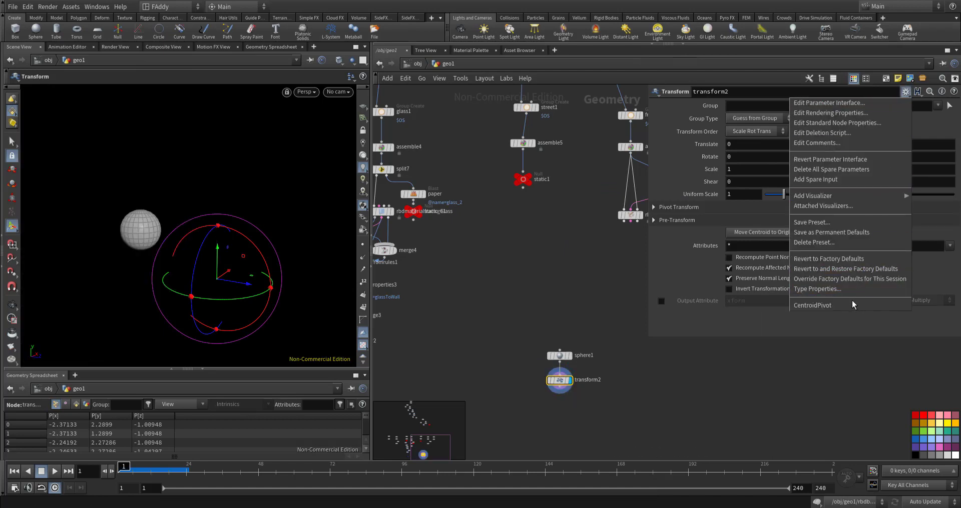
click(851, 300)
middle_drag(464, 265, 486, 242)
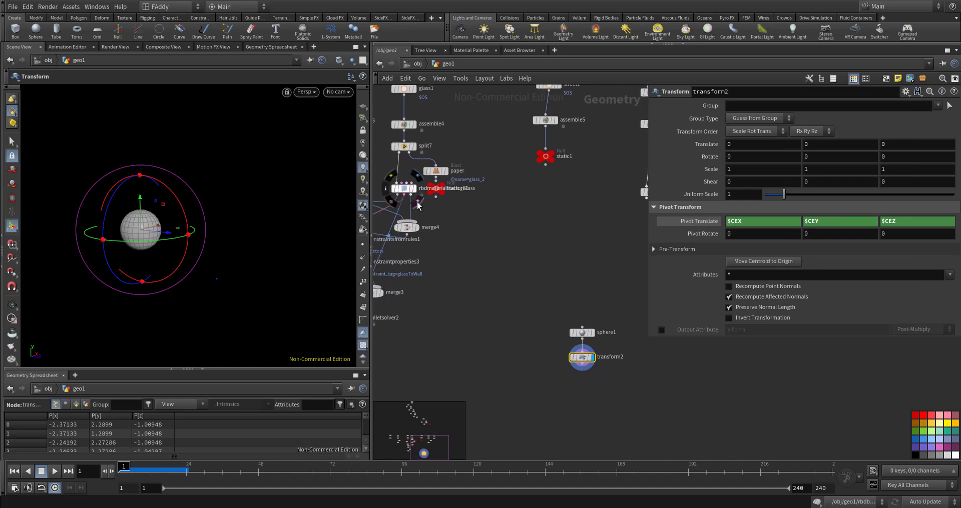
click(419, 205)
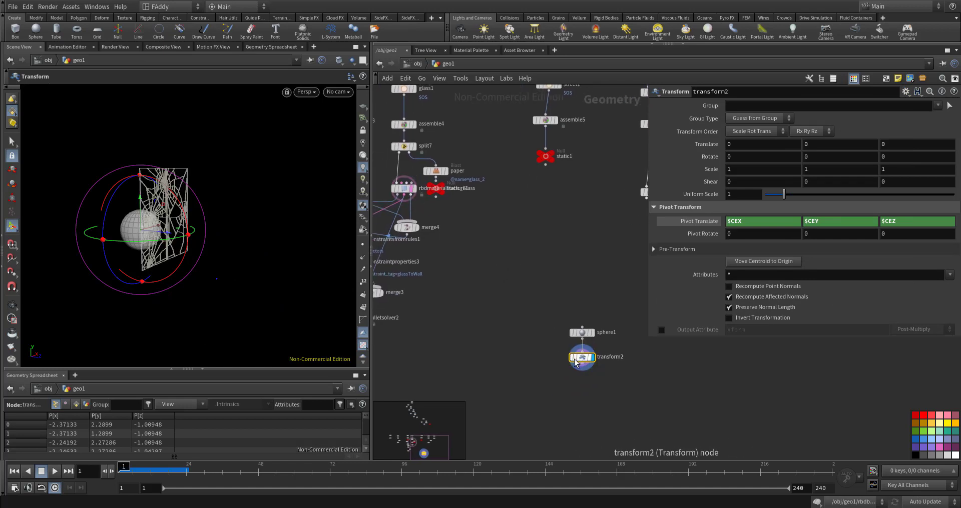
Key translate and scale at frame 1, then move the sphere far along Z at frame 20
alt+click(705, 145)
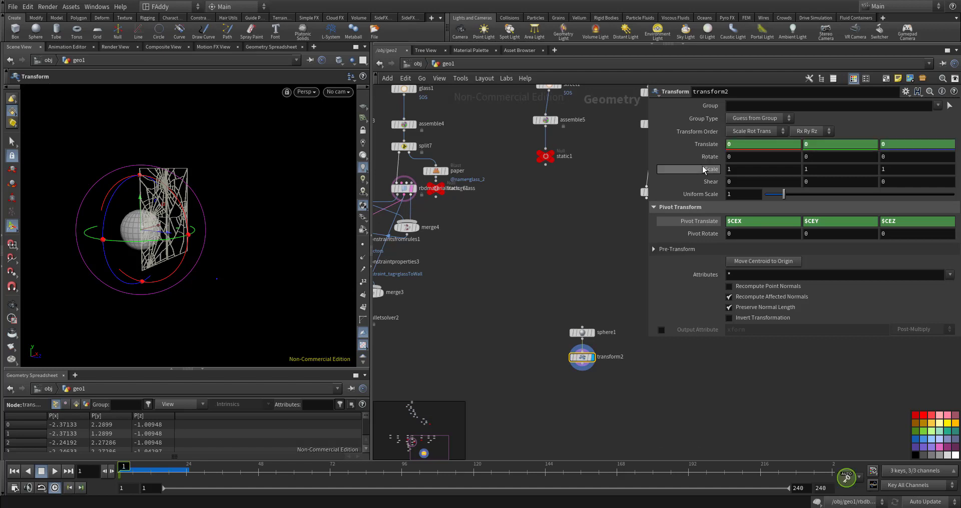
alt+click(701, 168)
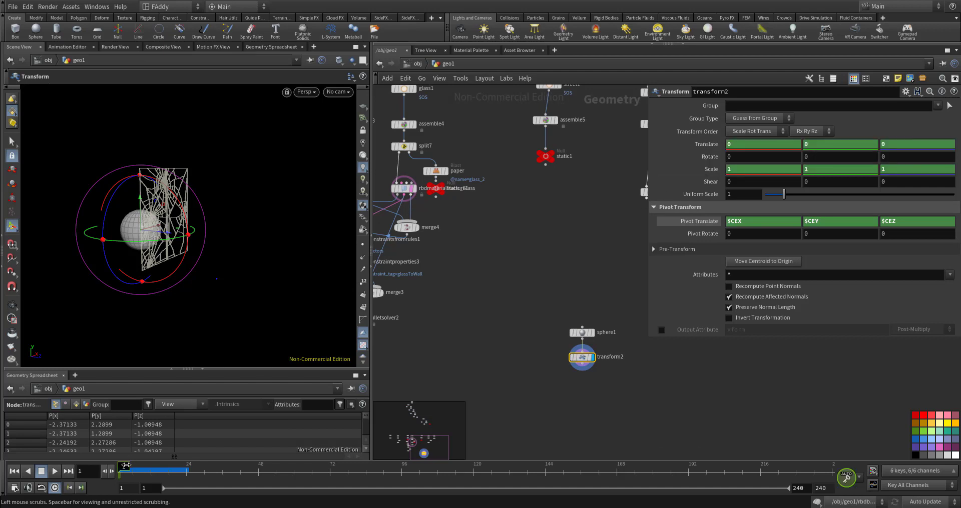
click(125, 467)
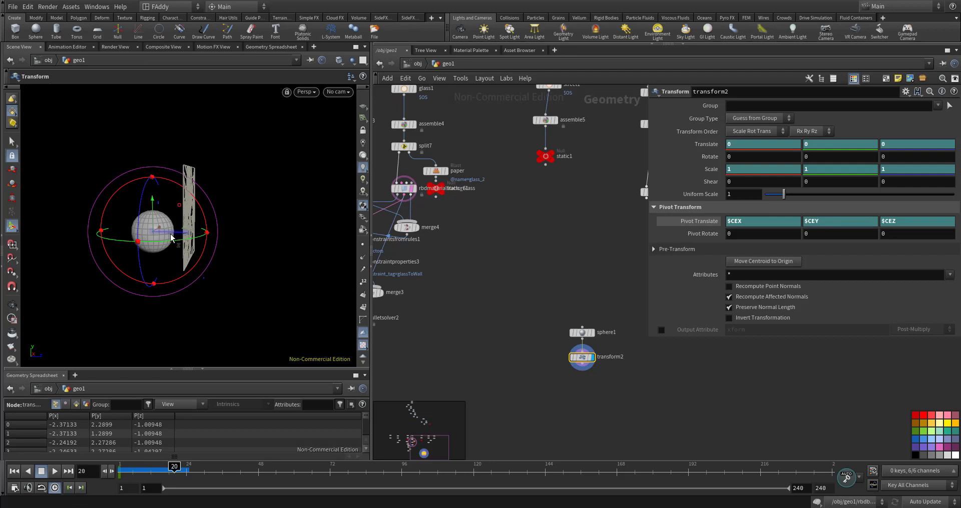
drag(171, 238, 417, 264)
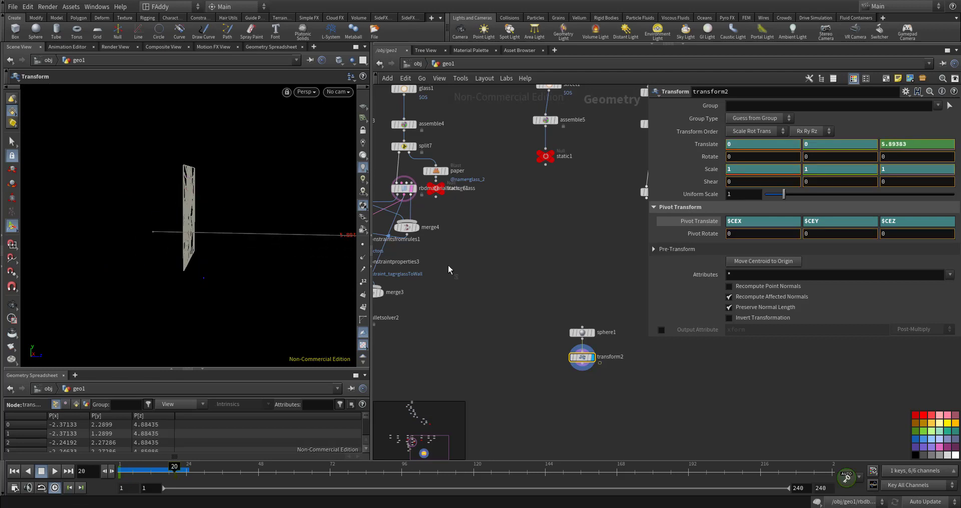
key(f)
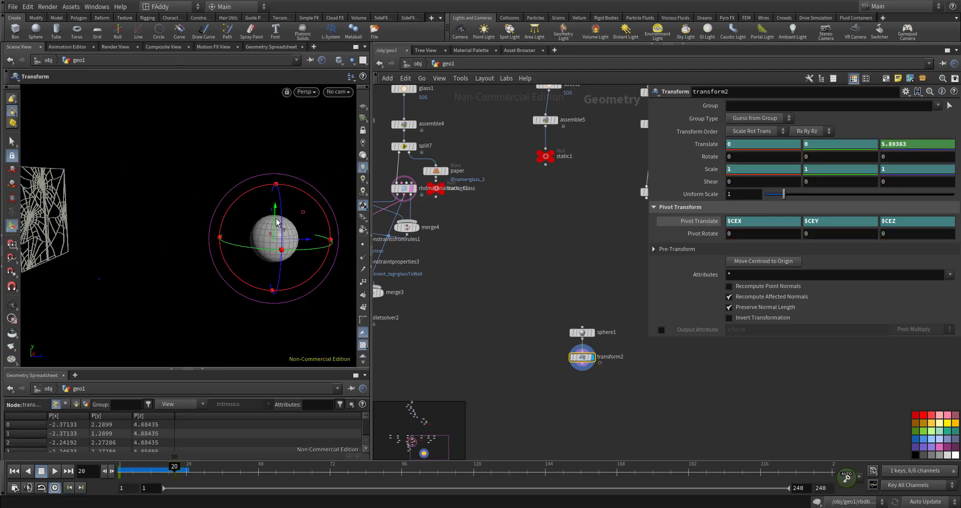
drag(278, 222, 276, 179)
drag(175, 468, 120, 467)
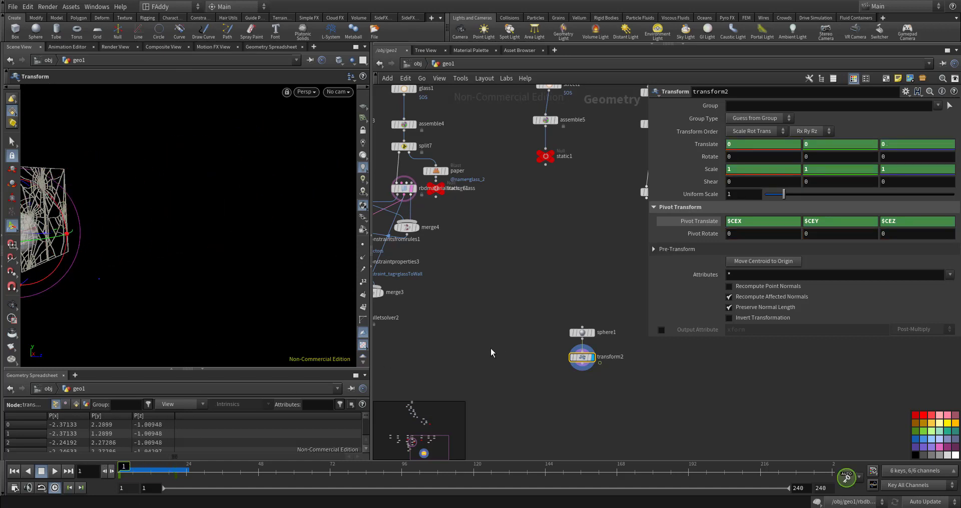
middle_drag(491, 353, 541, 359)
drag(398, 328, 398, 364)
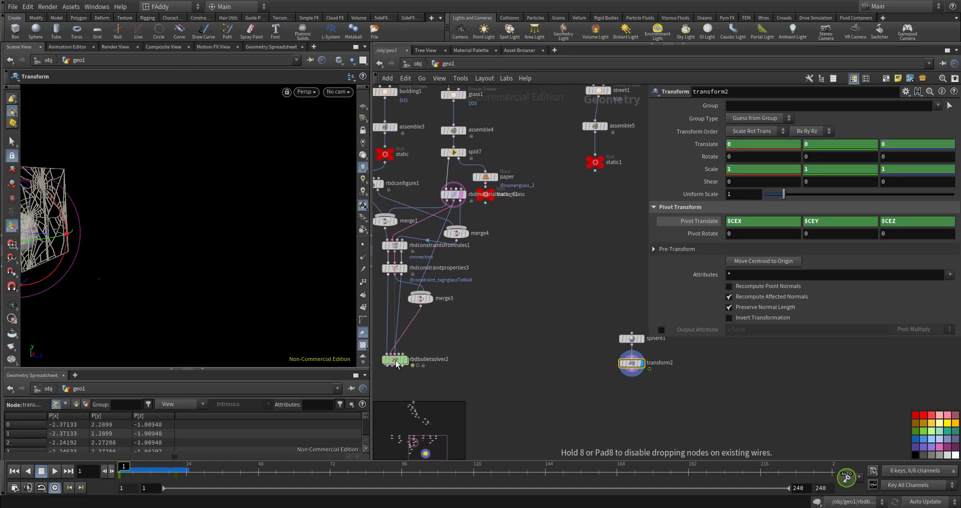
Wire transform2 into rbdbulletsolver2 as a Create Deforming Static Objects collider with Convex Hull
scroll(395, 353, up, 3)
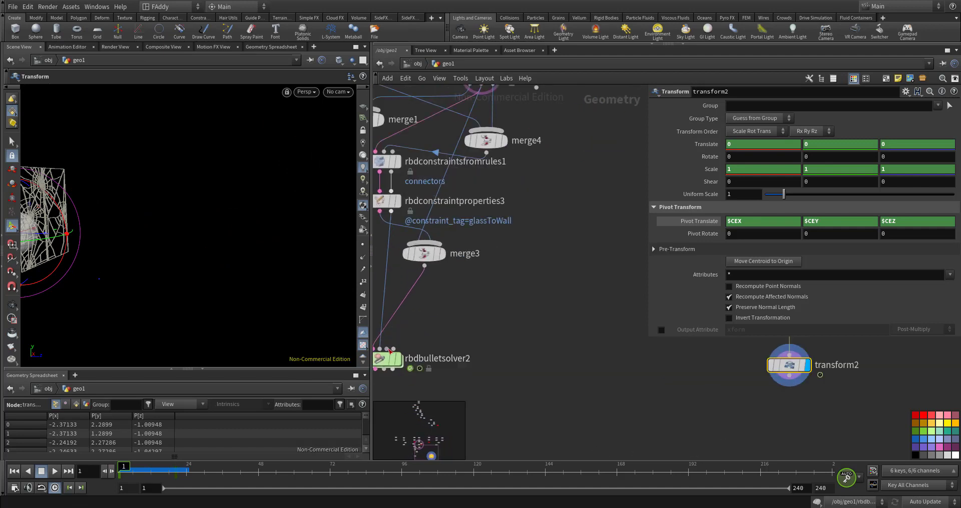
click(393, 351)
click(721, 382)
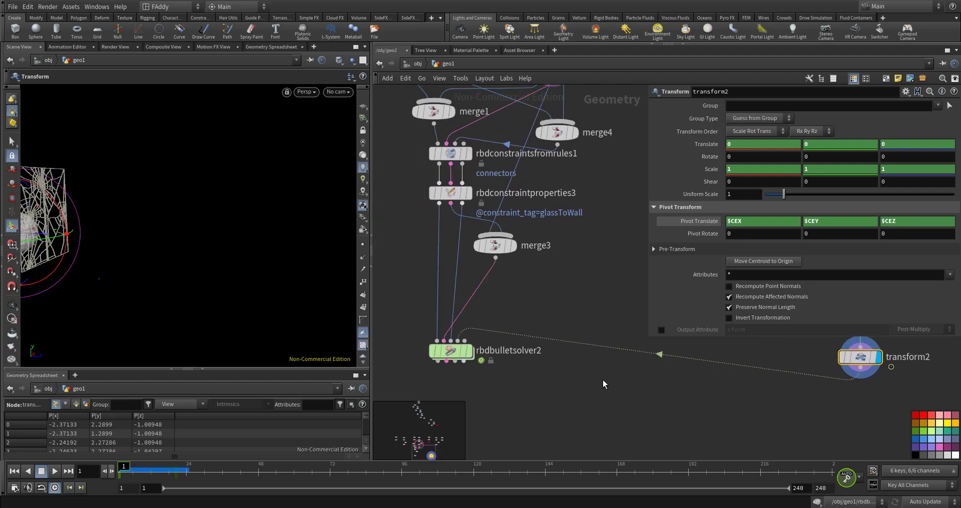
drag(602, 385, 393, 325)
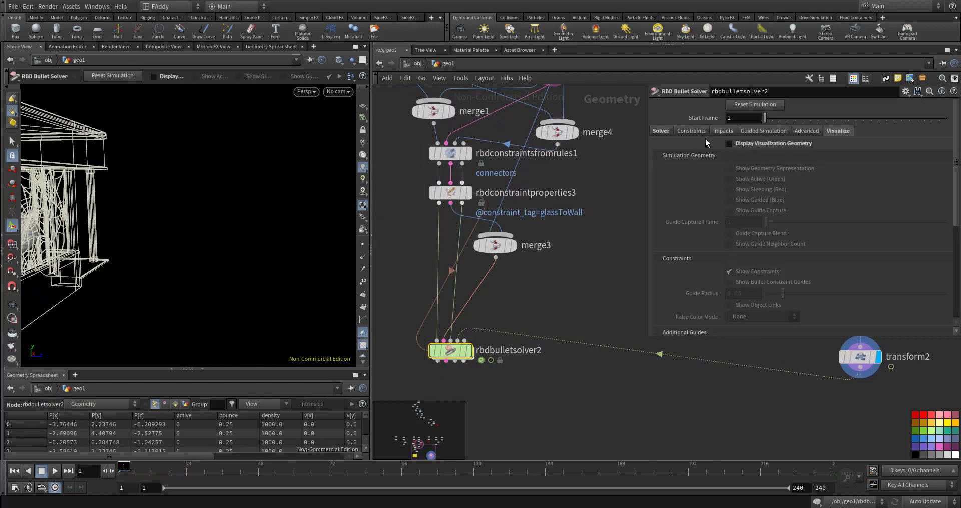
click(665, 131)
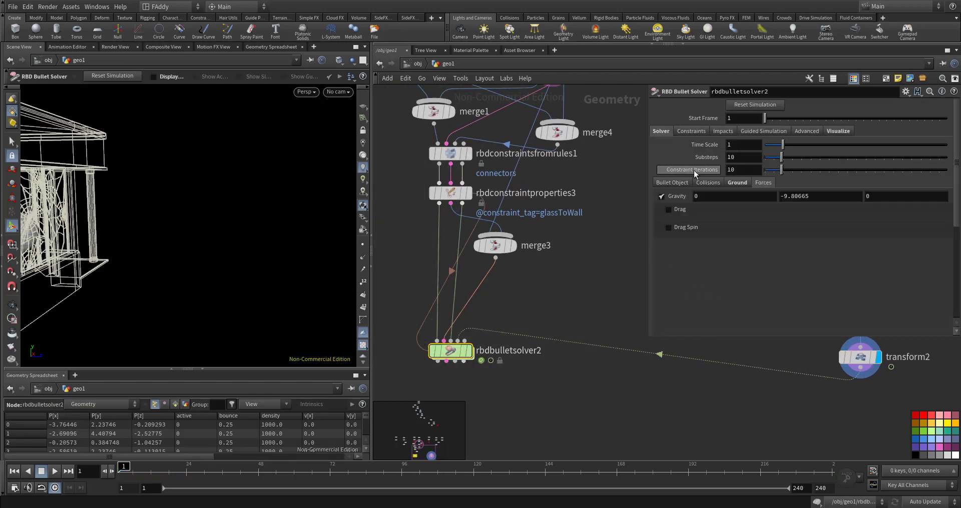
click(708, 183)
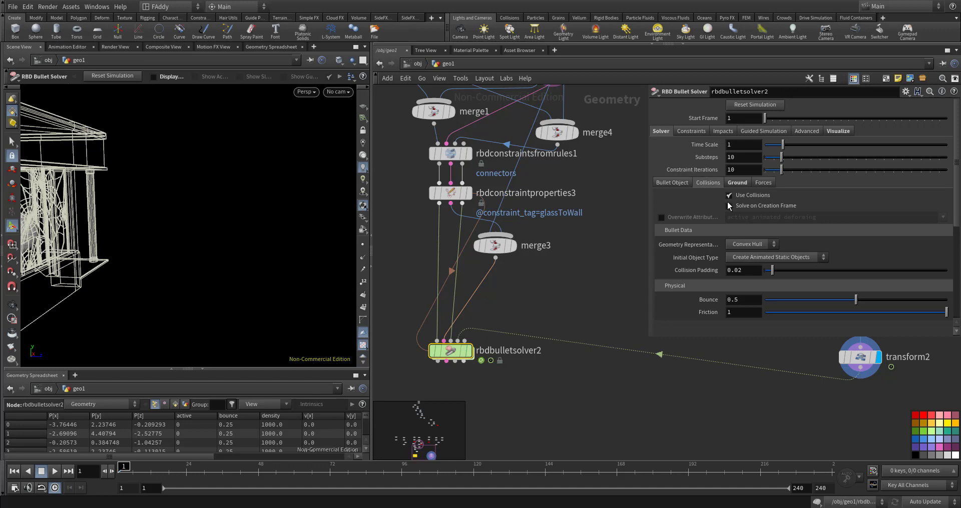
click(783, 260)
click(779, 286)
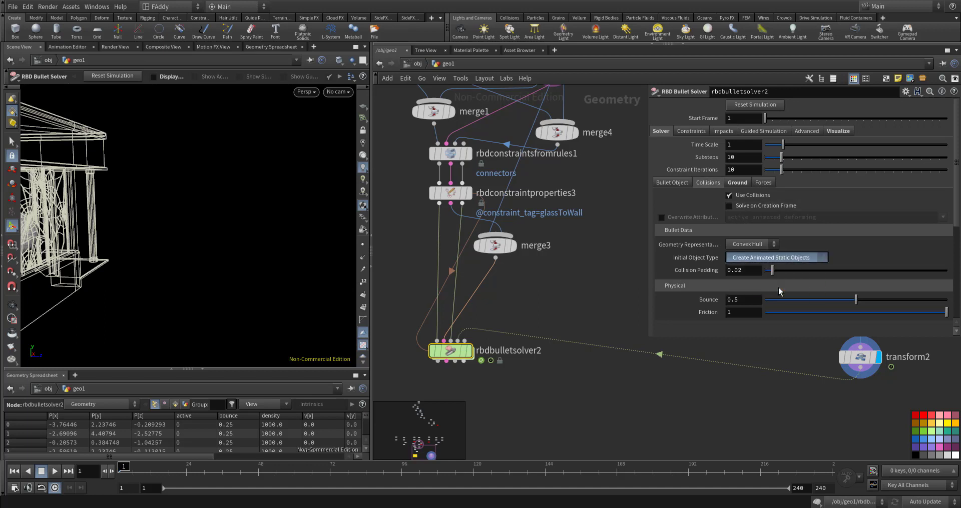
click(752, 244)
click(598, 271)
mouse_move(450, 350)
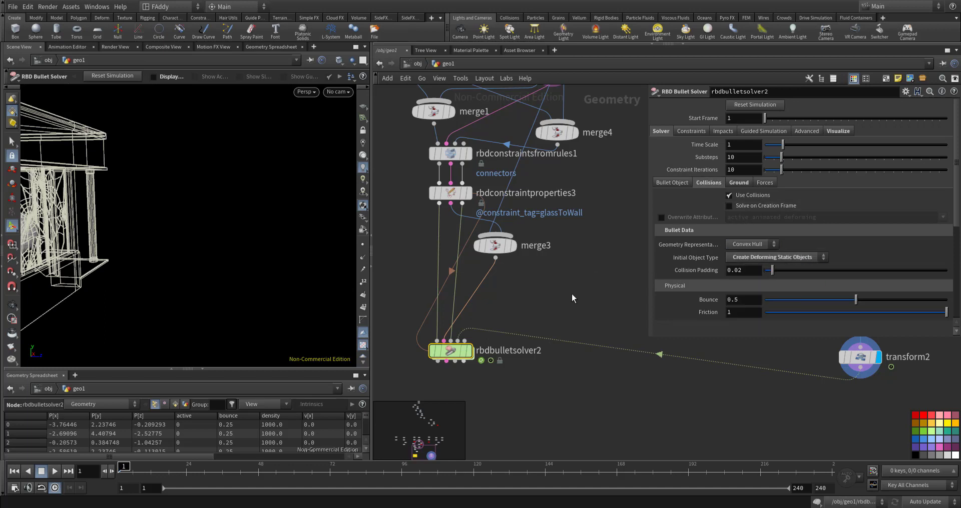
Display rbdbulletsolver2 and play the simulation facing the shop window
middle_drag(572, 293, 584, 287)
click(482, 349)
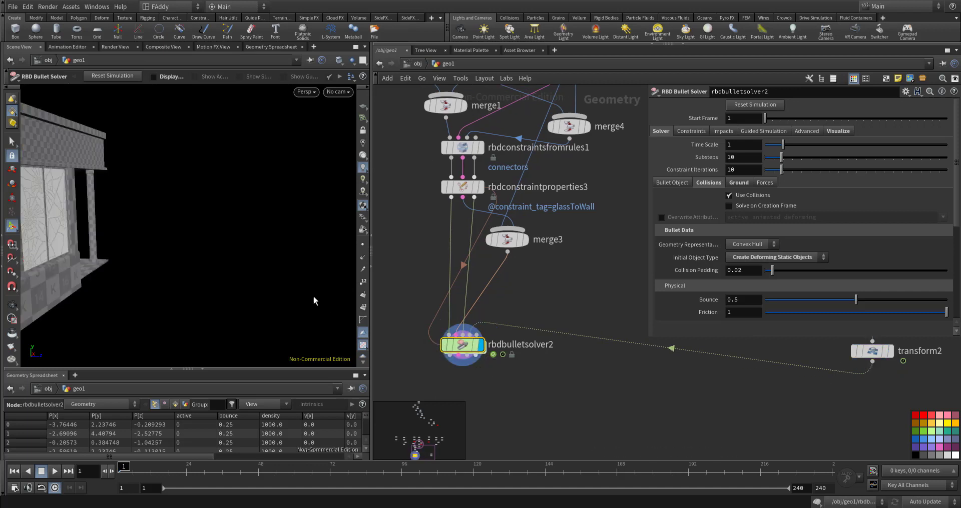
drag(239, 272, 296, 234)
key(Up)
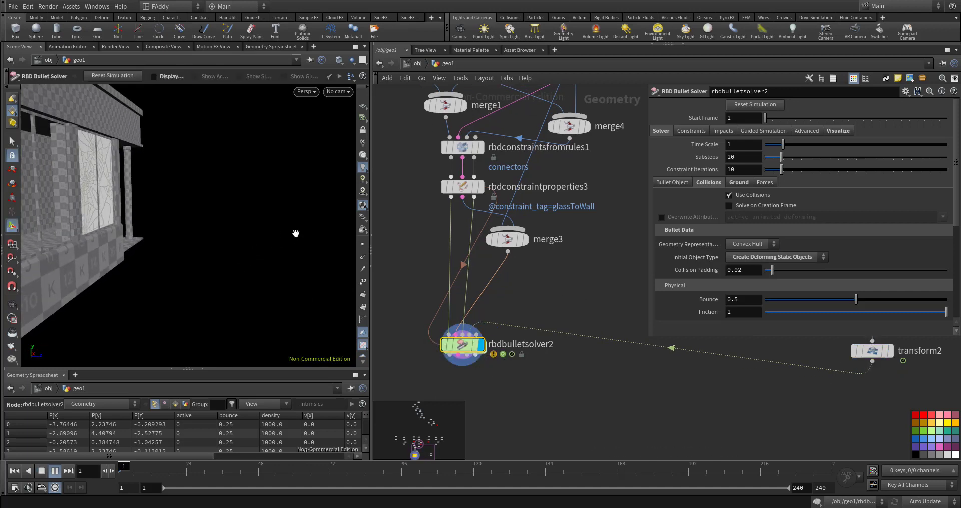
key(ctrl+Up)
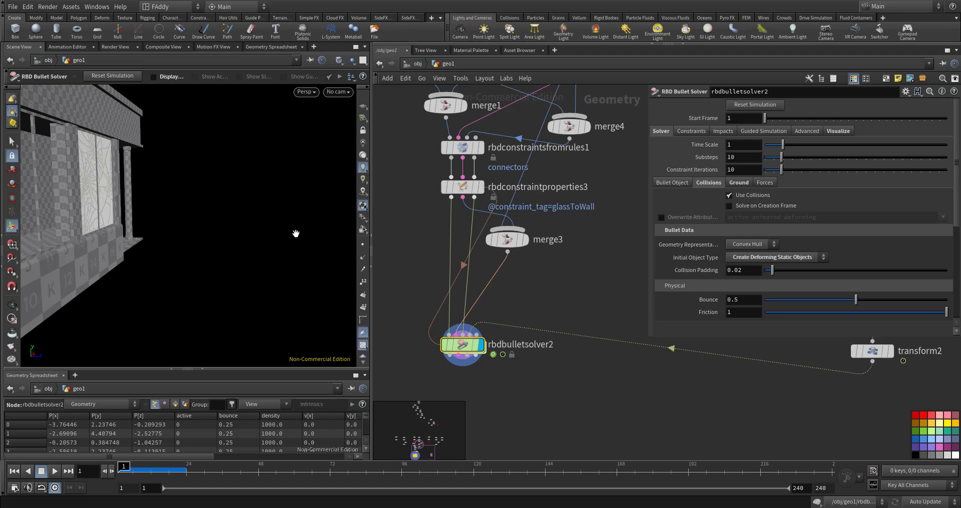
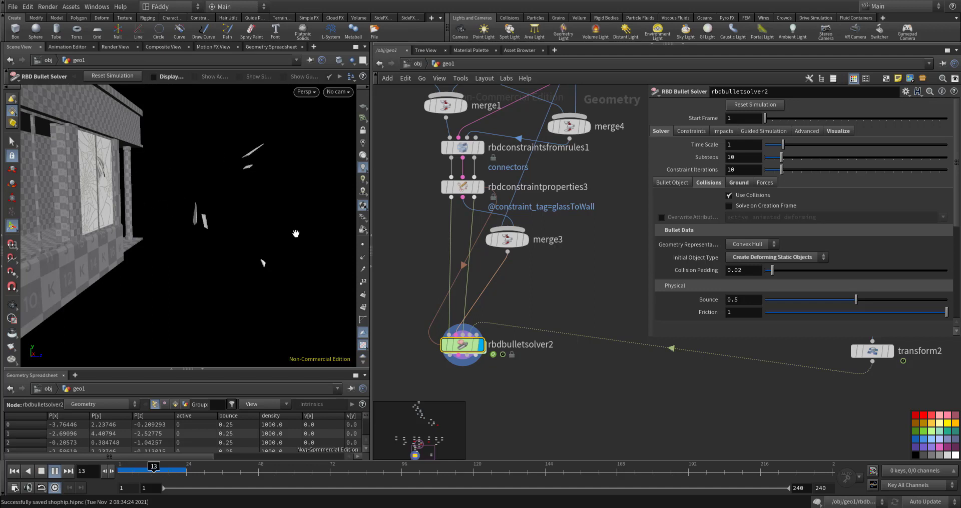
Turn on visualization for rbdbulletsolver2, then play the sim from frame 1 and stop it
key(ctrl+Up)
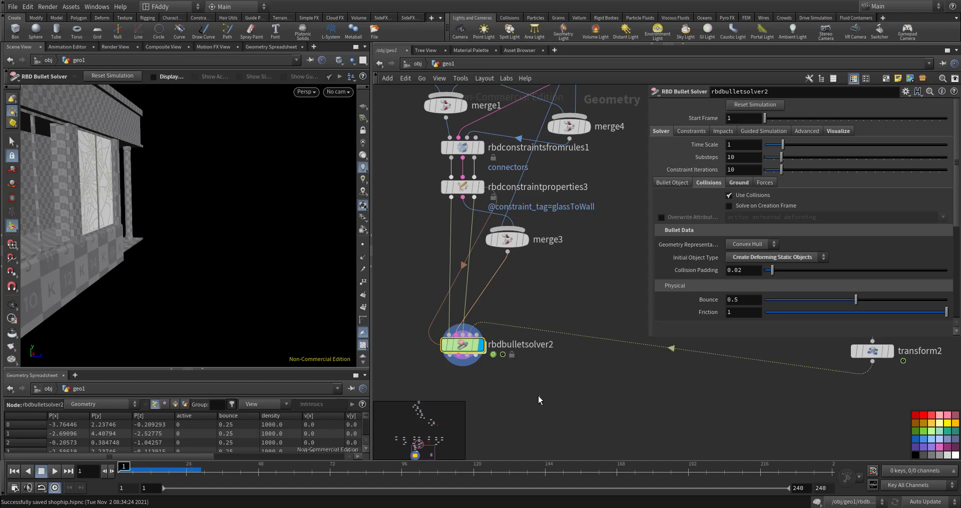
click(835, 132)
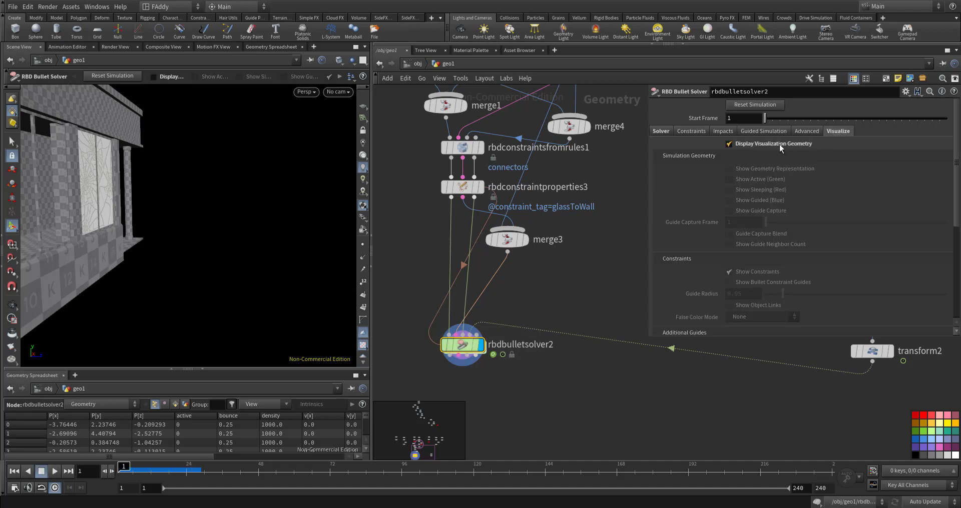
key(Up)
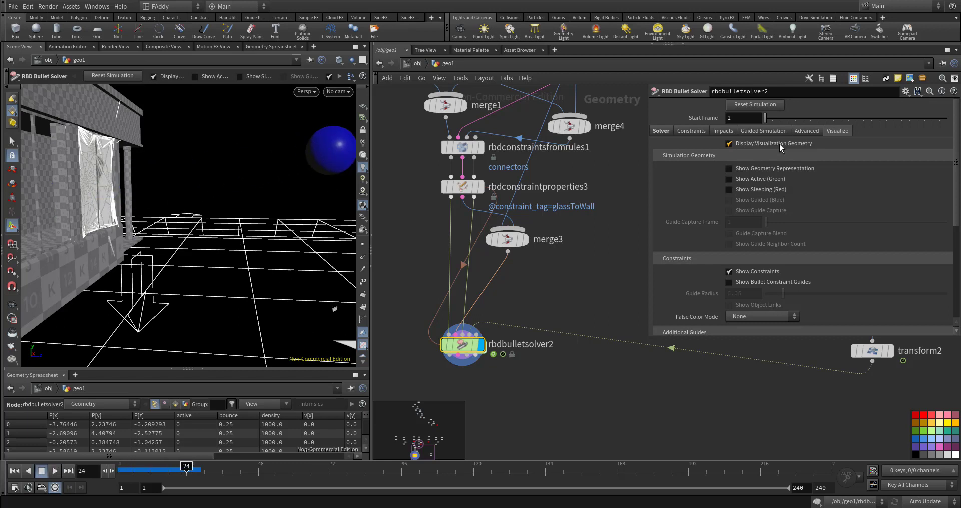
key(ctrl+Up)
Reposition rbdmaterialfracture1, then display rbdconstraintproperties3 with its glassToWall glue settings
middle_drag(404, 206, 401, 290)
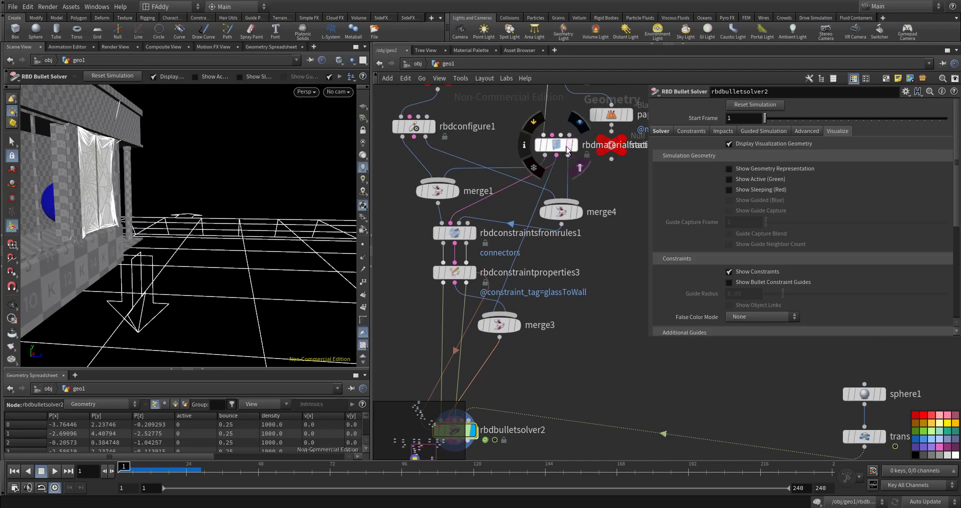
drag(567, 150, 548, 161)
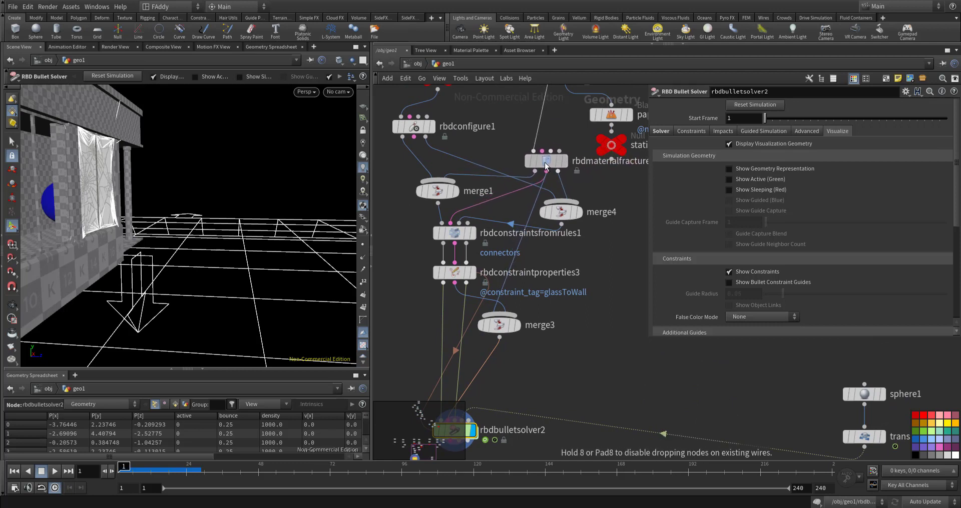
mouse_move(597, 197)
middle_down()
mouse_move(542, 233)
mouse_move(592, 201)
mouse_move(588, 176)
middle_up()
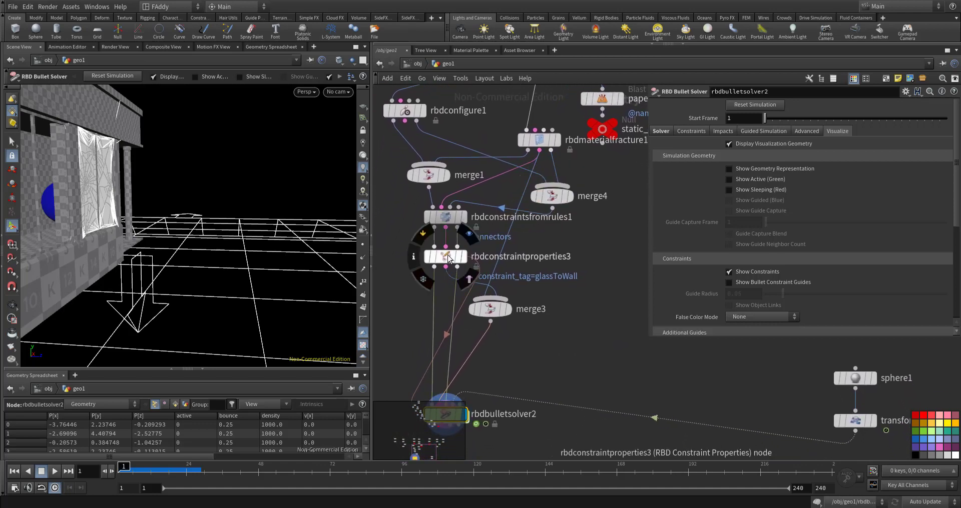
click(465, 258)
click(460, 258)
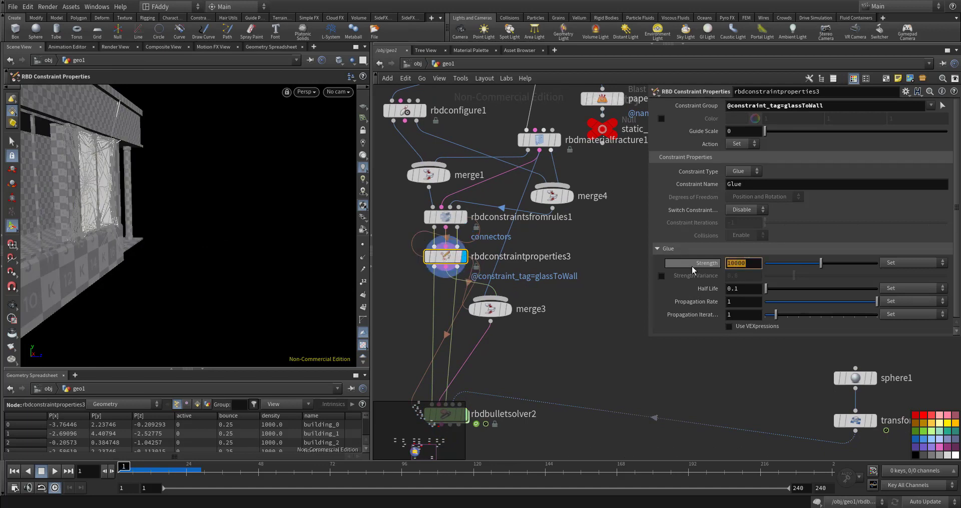
Set the glassToWall Glue Strength to 10 and replay the solver's simulation
text(10)
key(Return)
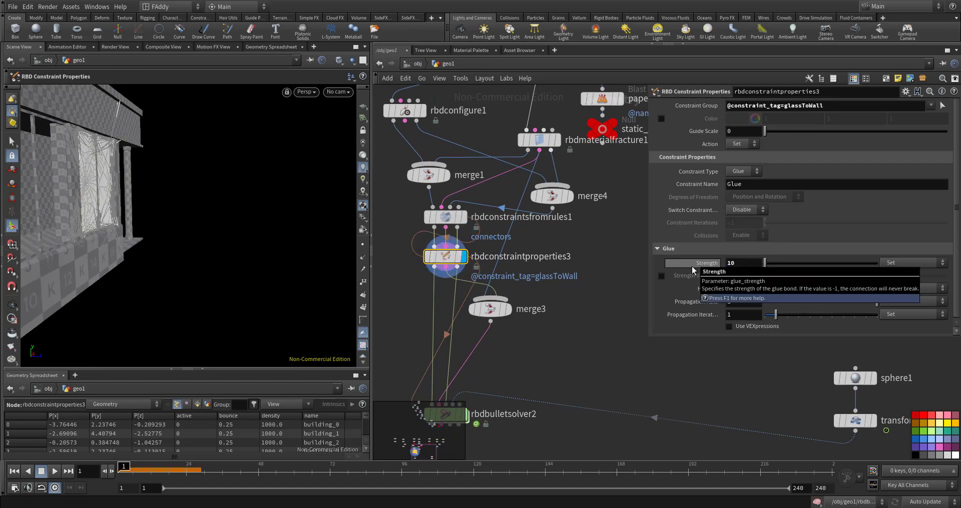
middle_drag(533, 402, 548, 364)
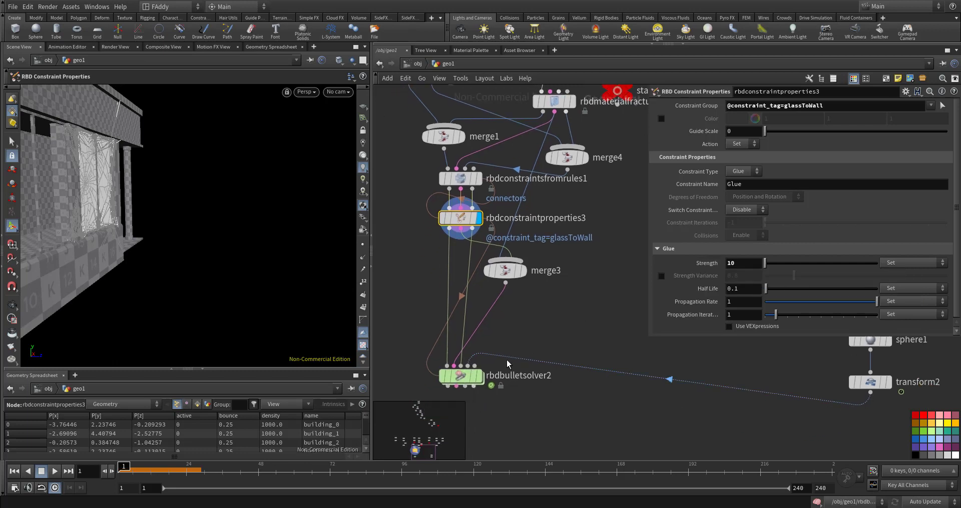
click(479, 375)
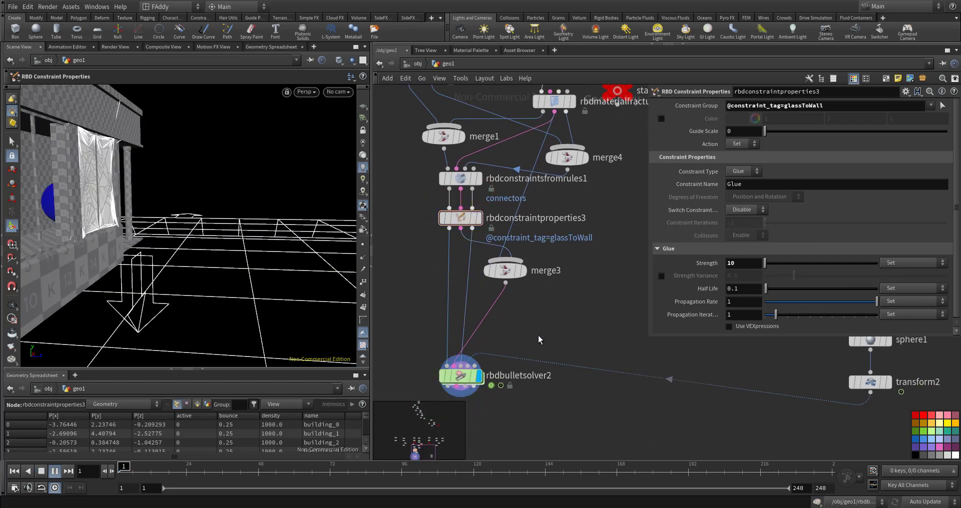
key(ctrl+Up)
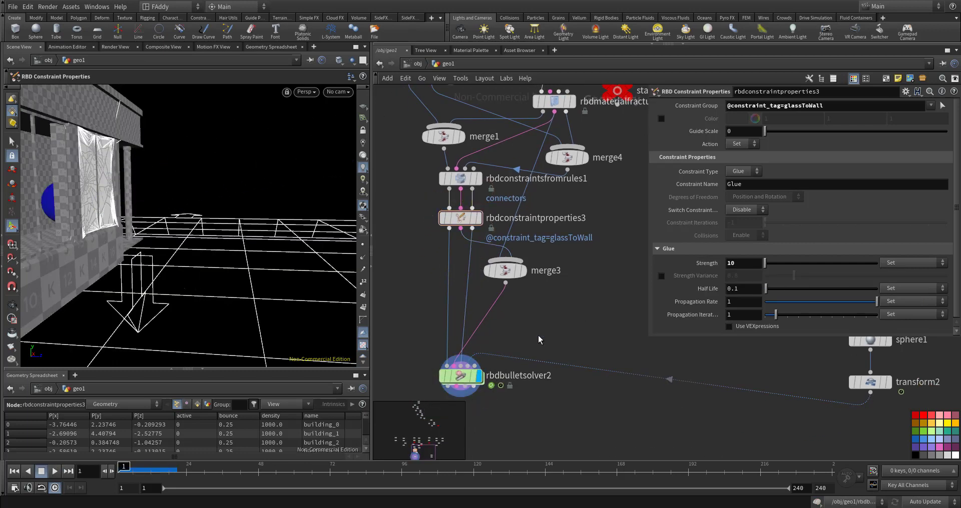
key(Up)
key(ctrl+Up)
key(Escape)
mouse_move(150, 225)
mouse_down()
mouse_move(187, 245)
mouse_move(195, 236)
mouse_up()
Inspect rbdconfigure1's and rbdconstraintproperties3's outputs in the viewport around the building
middle_drag(386, 224, 436, 315)
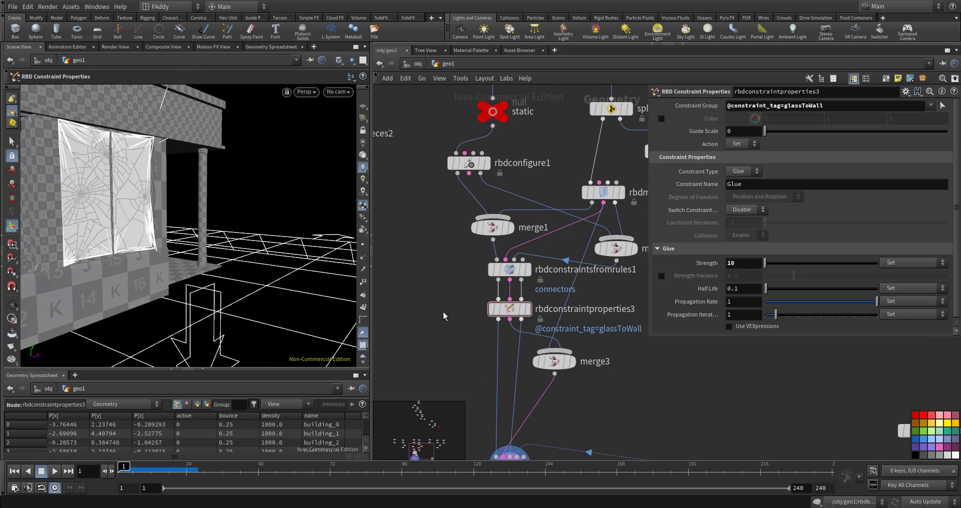
click(489, 166)
click(472, 166)
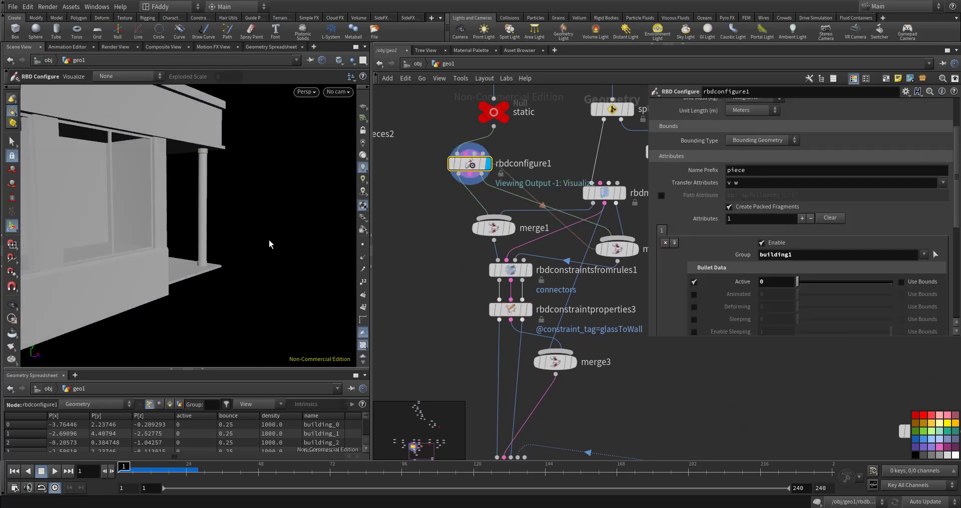
key(Escape)
mouse_move(269, 242)
mouse_down()
mouse_move(185, 238)
mouse_move(193, 241)
mouse_up()
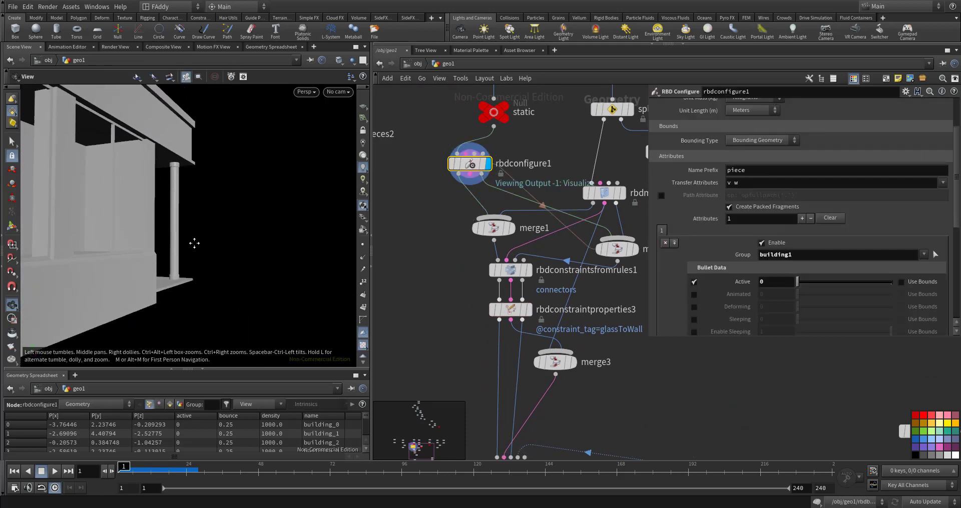
middle_drag(521, 314, 518, 283)
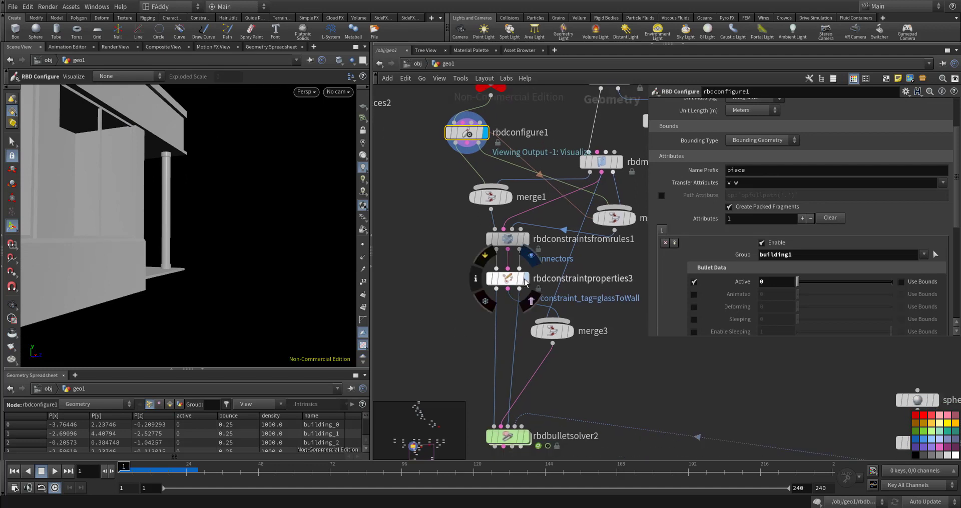
click(525, 278)
click(515, 280)
Reposition merge3 and rbdmaterialfracture1, then select rbdmaterialfracture1 to show its Glass fracture settings
middle_drag(569, 359, 550, 361)
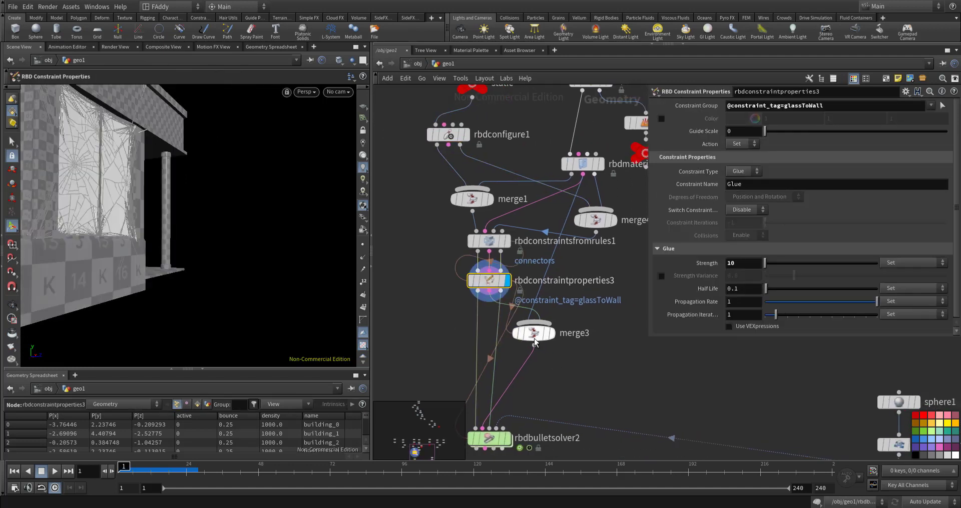
mouse_move(533, 332)
mouse_down()
mouse_move(573, 355)
mouse_move(565, 358)
mouse_up()
middle_drag(624, 297, 574, 335)
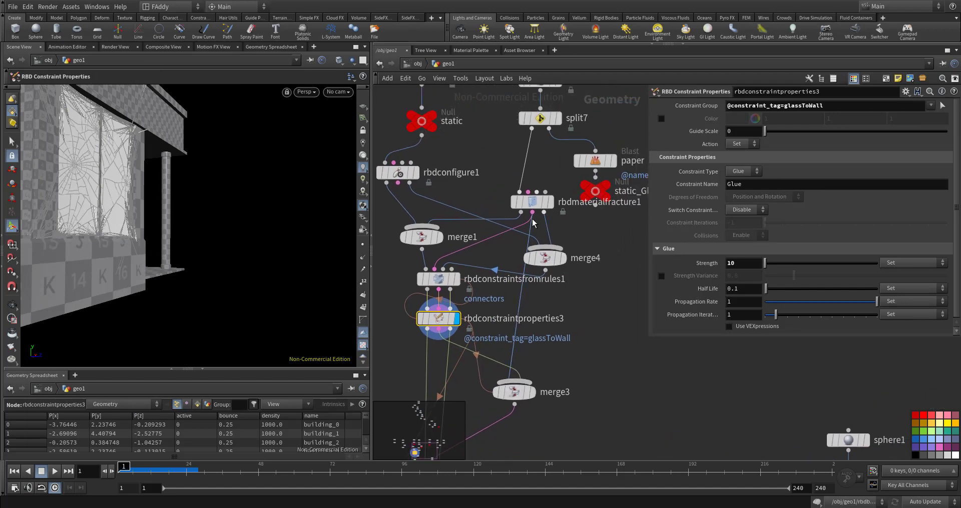
drag(534, 206, 531, 214)
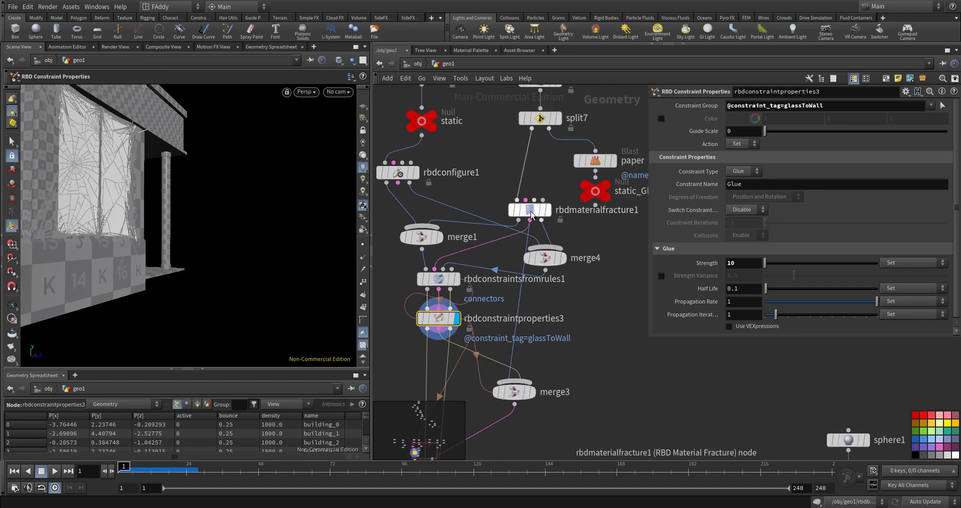
click(531, 215)
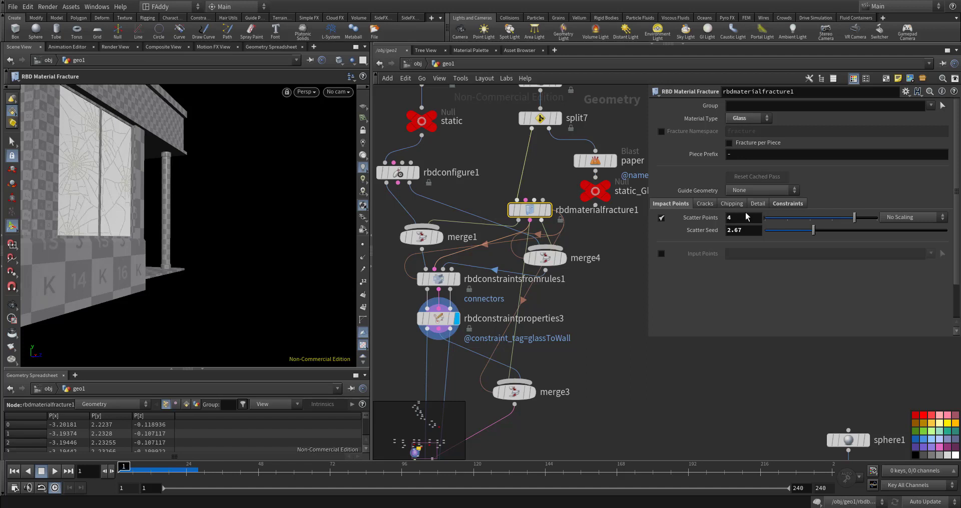
Toggle Apply Constraint Properties in the fracture's Constraints tab and replay the solver simulation
click(787, 203)
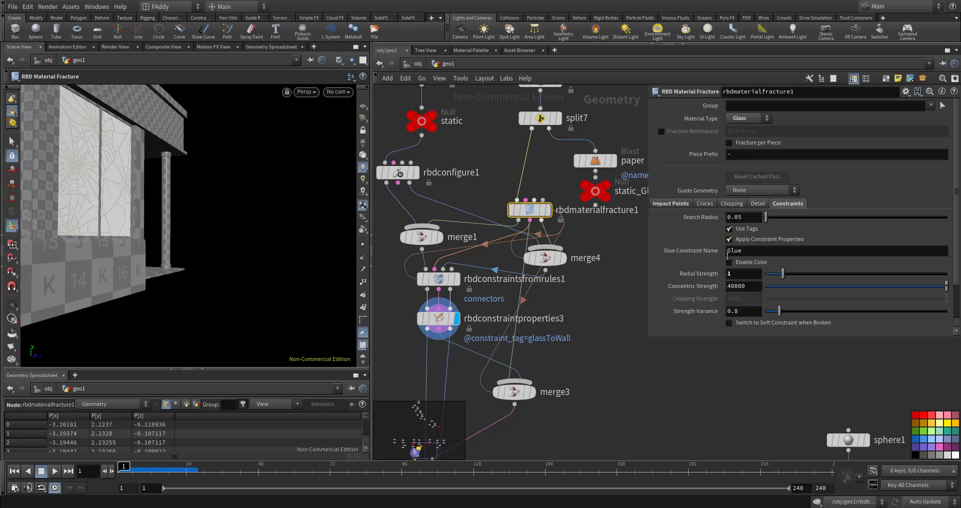
click(729, 240)
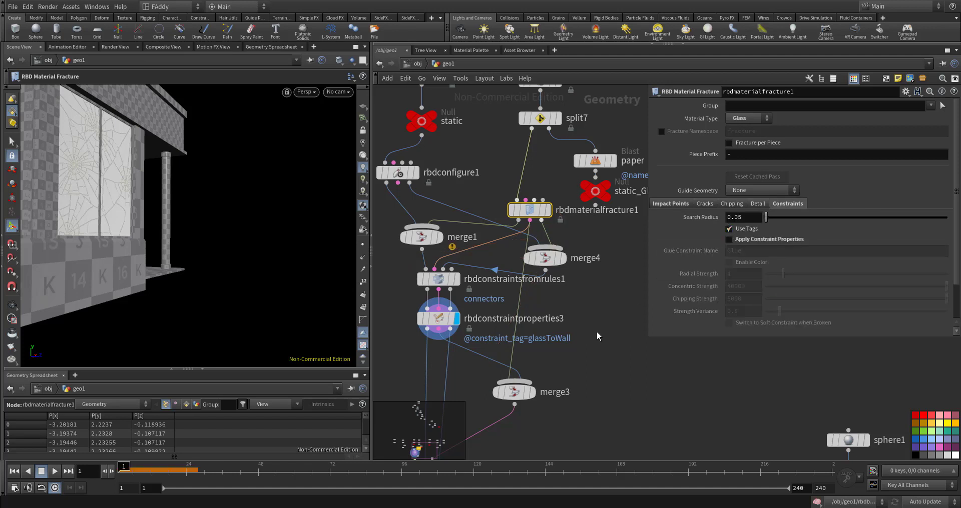
middle_drag(596, 334, 611, 266)
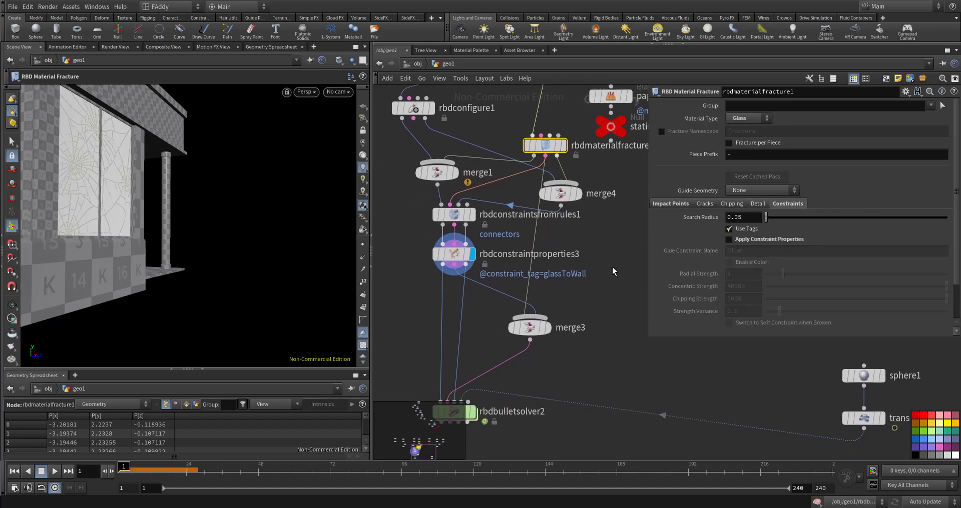
click(472, 412)
middle_drag(423, 339, 425, 329)
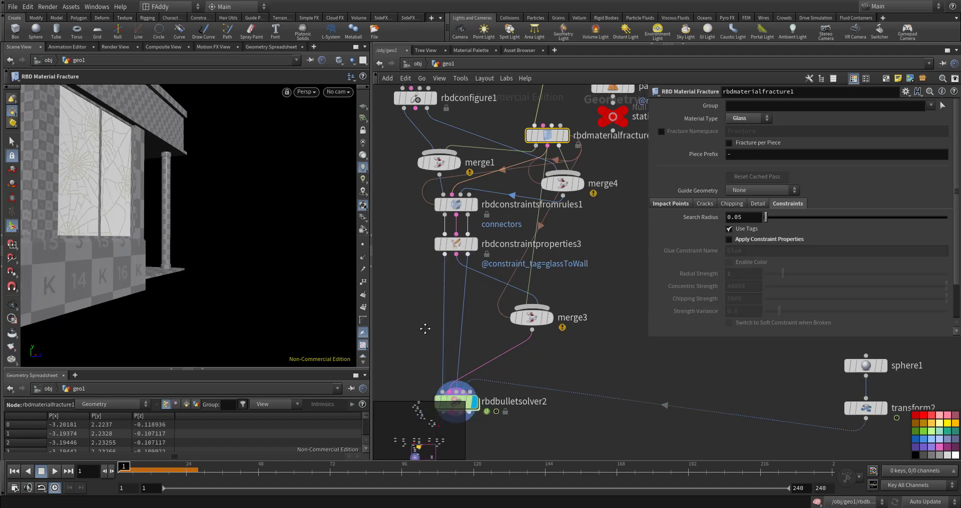
key(Up)
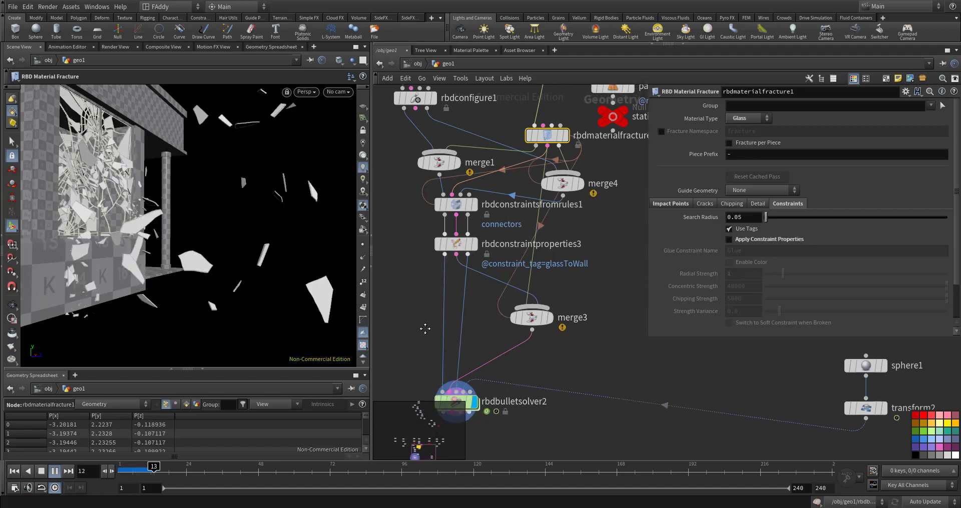
key(ctrl+Up)
key(Up)
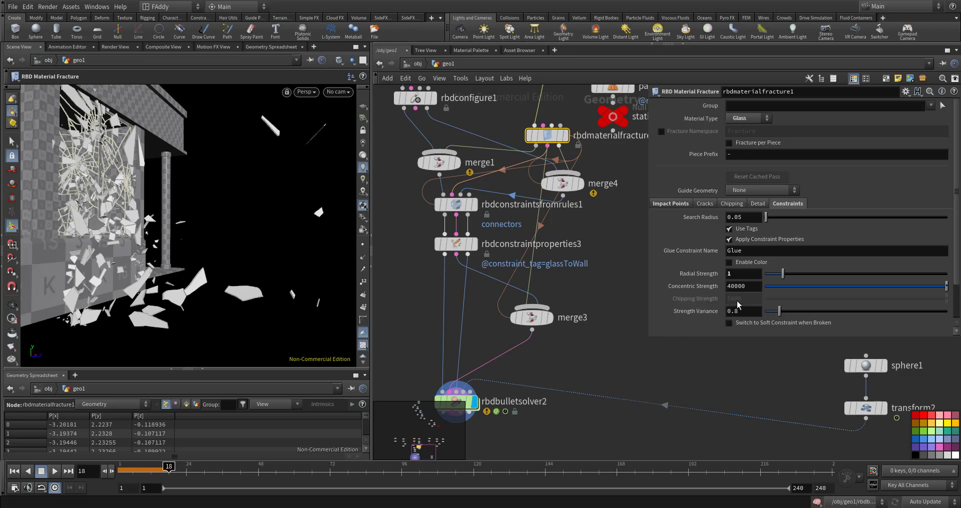
Set Concentric Strength to 10 and replay the simulation with the weaker glue
key(BackSpace)
key(BackSpace)
key(BackSpace)
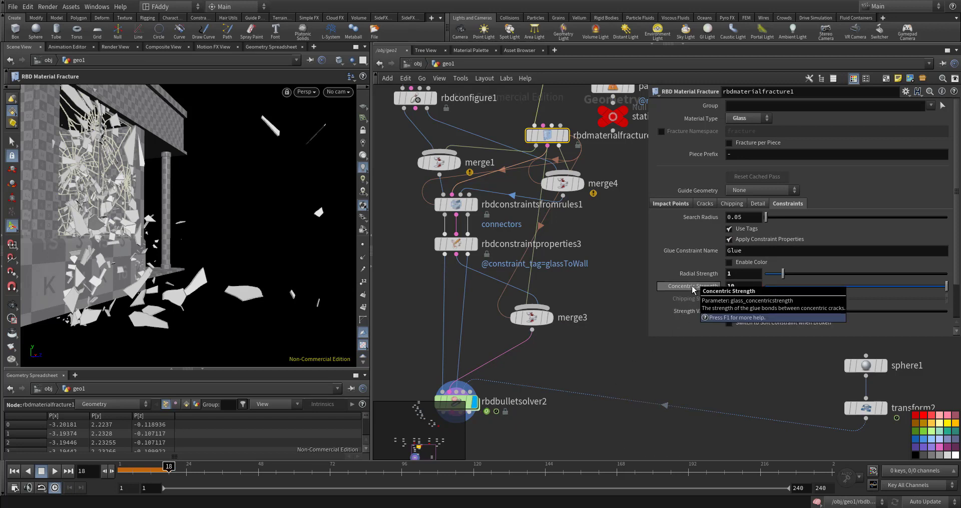
key(Return)
key(Up)
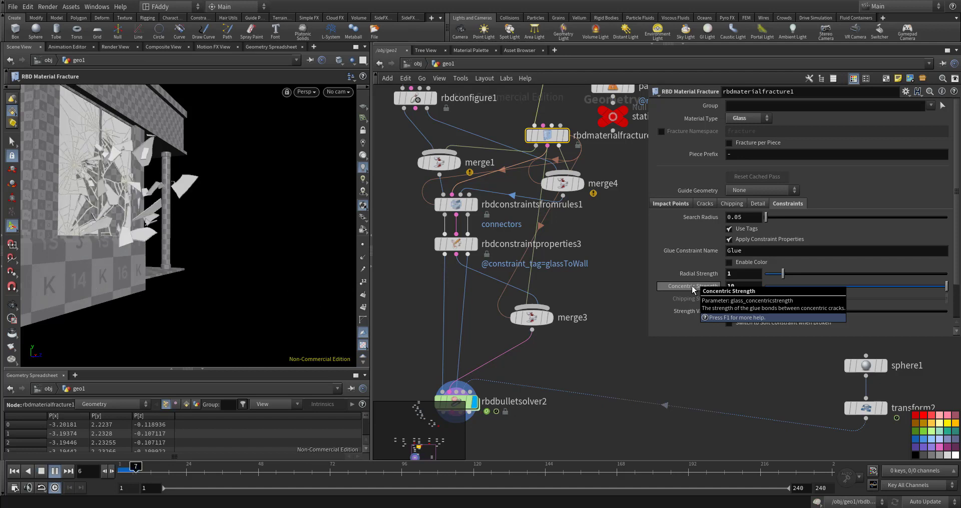
key(ctrl+Up)
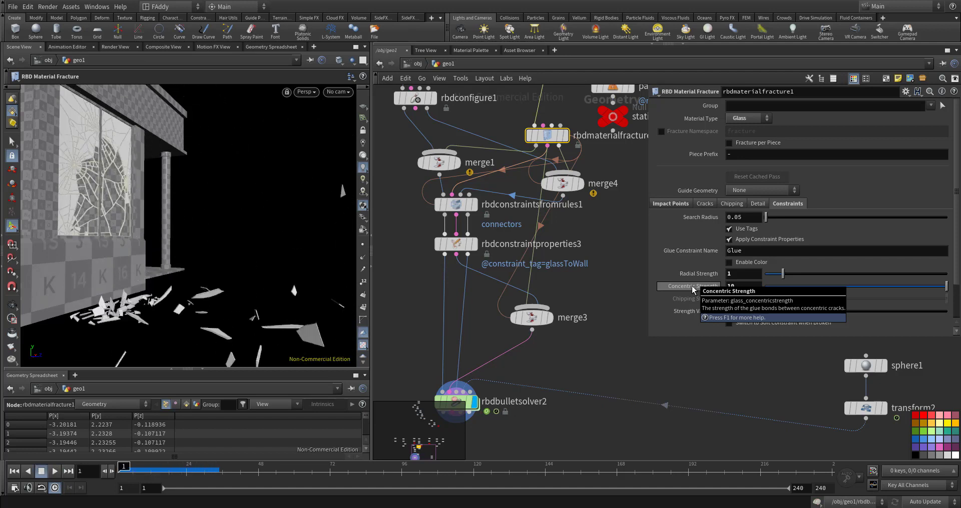
key(ctrl+Up)
middle_drag(598, 381, 596, 334)
Rearrange the network around rbdbulletsolver2 and display rbdconstraintproperties2
scroll(596, 335, down, 3)
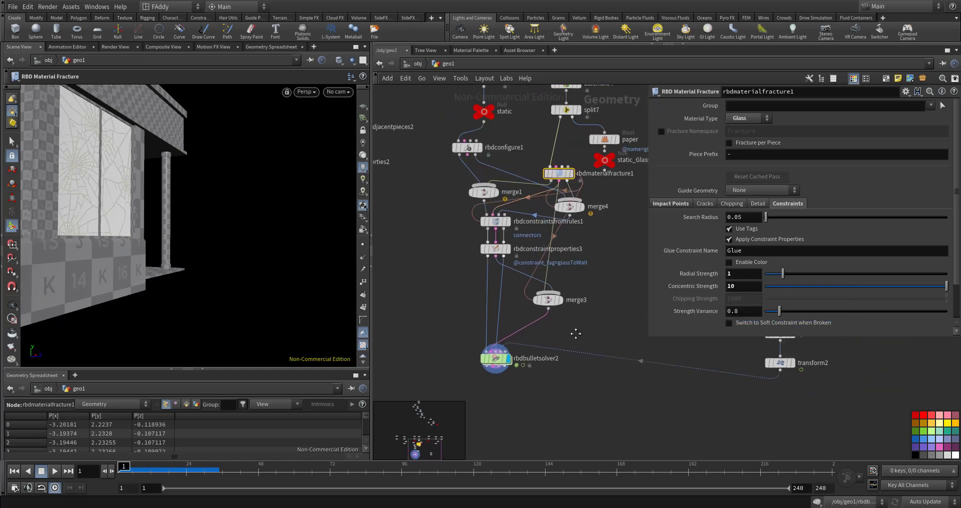
scroll(576, 332, down, 2)
middle_drag(507, 325, 541, 326)
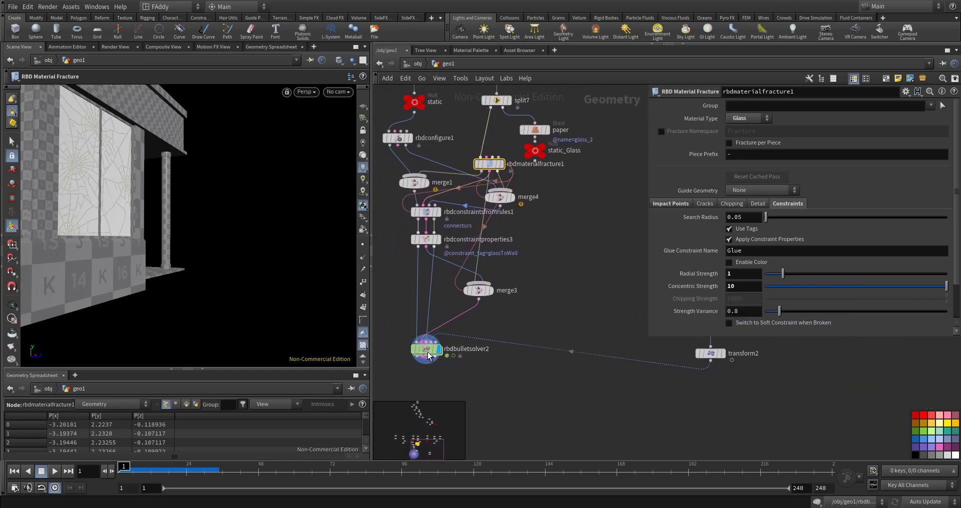
drag(428, 356, 429, 390)
middle_drag(497, 338, 524, 340)
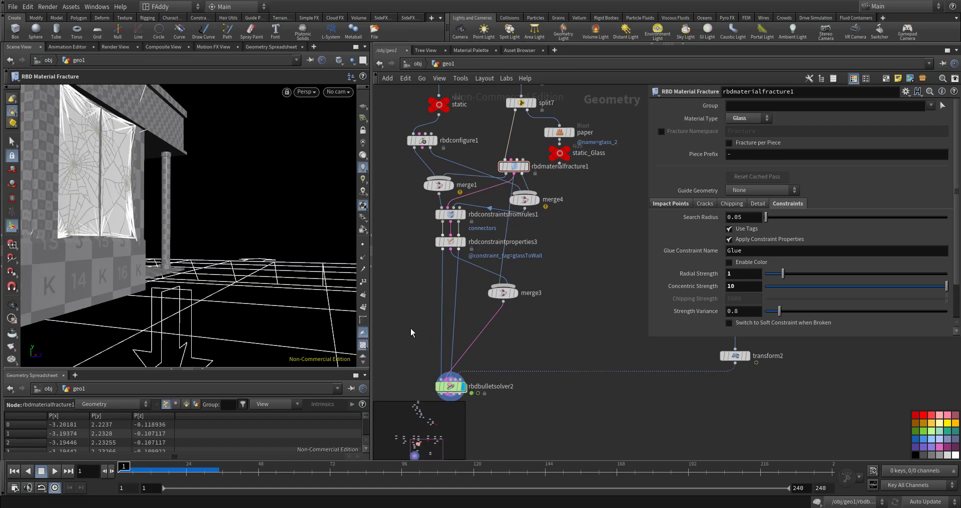
middle_drag(410, 328, 553, 339)
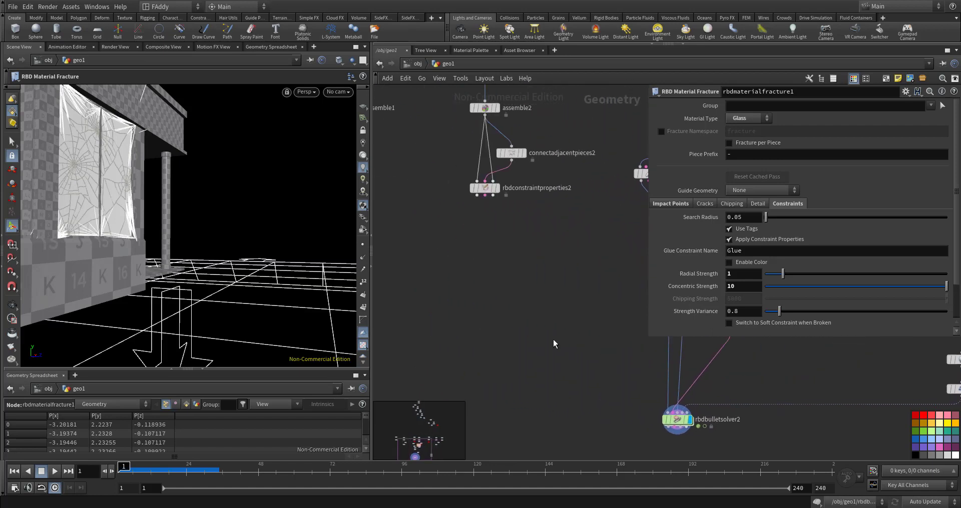
click(496, 188)
click(483, 189)
middle_drag(501, 210, 503, 284)
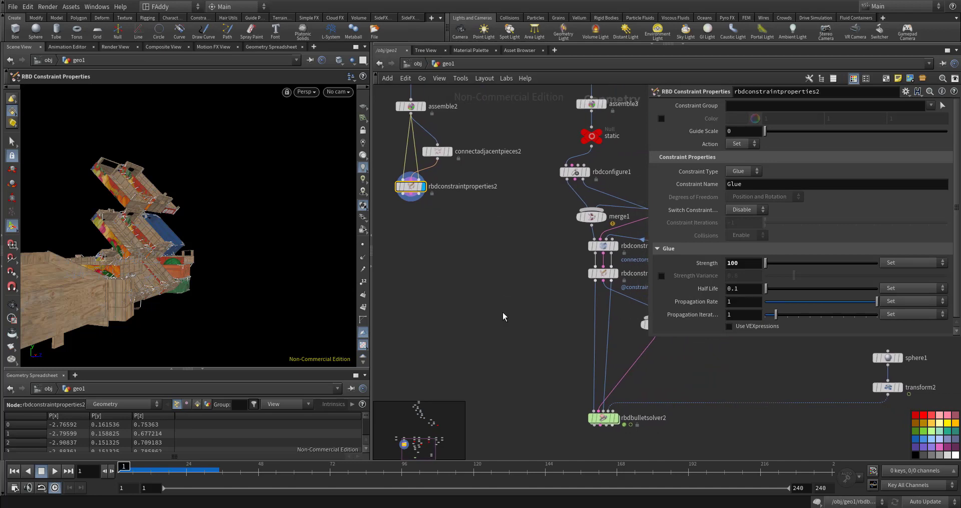
middle_drag(503, 316, 476, 305)
Create a Merge node via 'mer' and Alt-drag out two copies beside it
key(Tab)
text(mer)
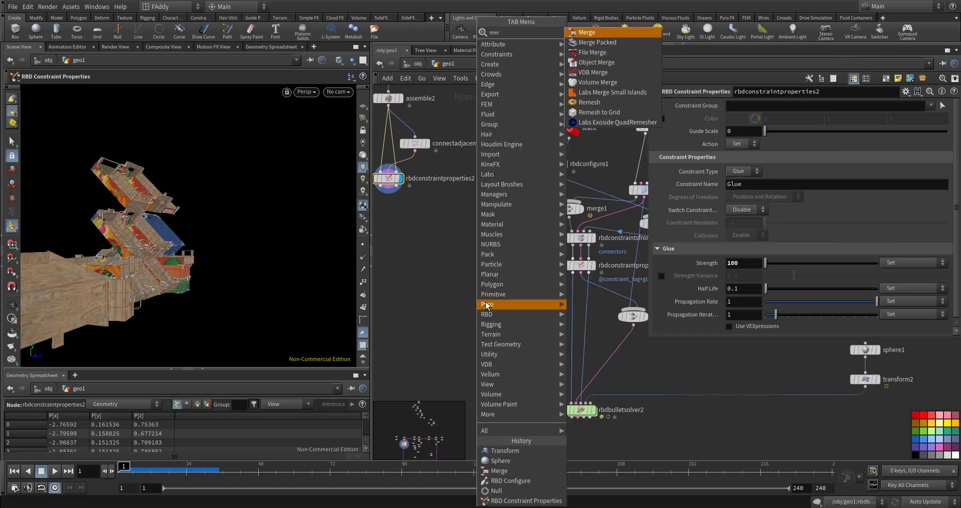
click(586, 32)
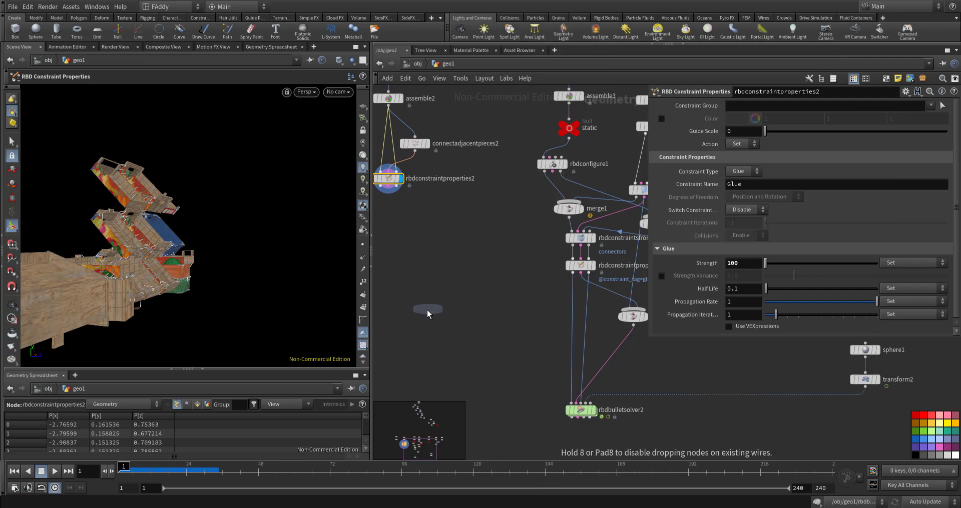
click(427, 313)
alt+drag(423, 316, 532, 316)
Colour merge5 green, merge6 pink and merge7 blue
click(422, 316)
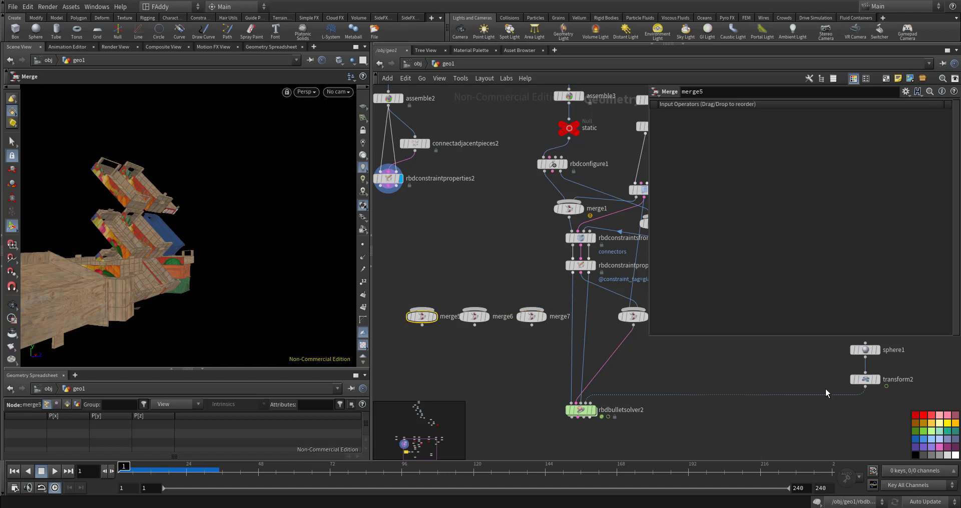
click(475, 316)
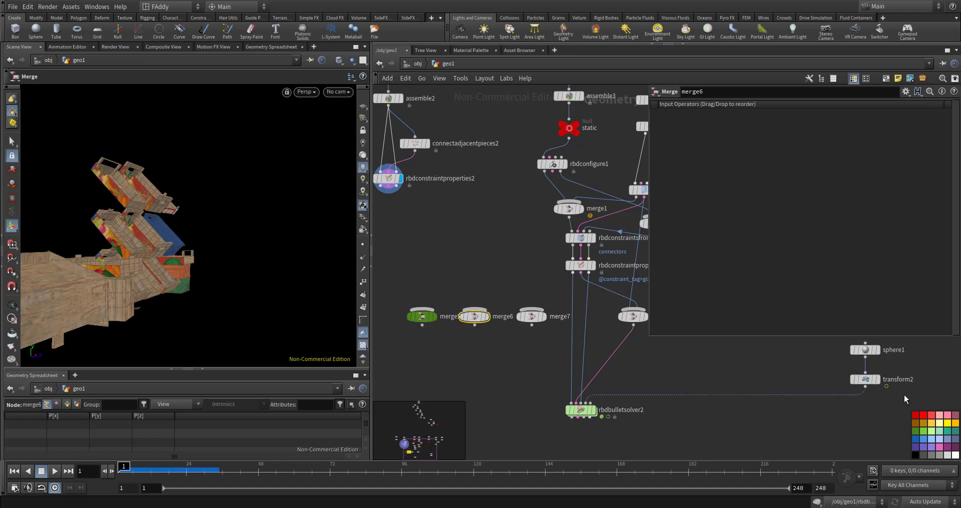
click(932, 415)
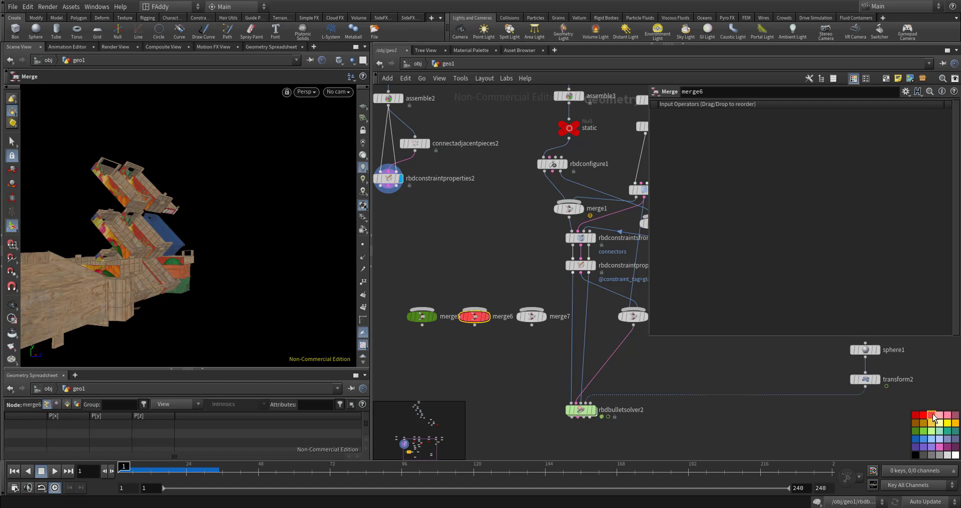
click(940, 447)
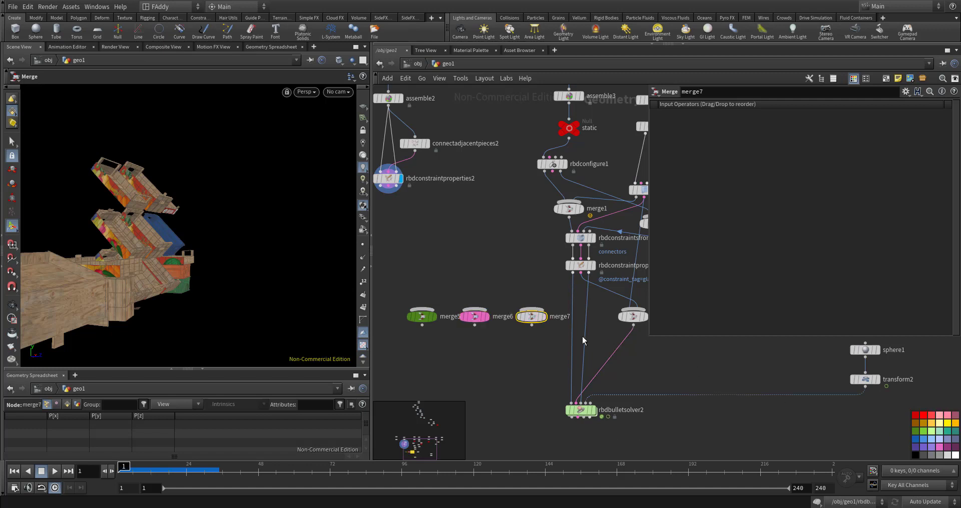
click(923, 440)
middle_drag(482, 279, 611, 296)
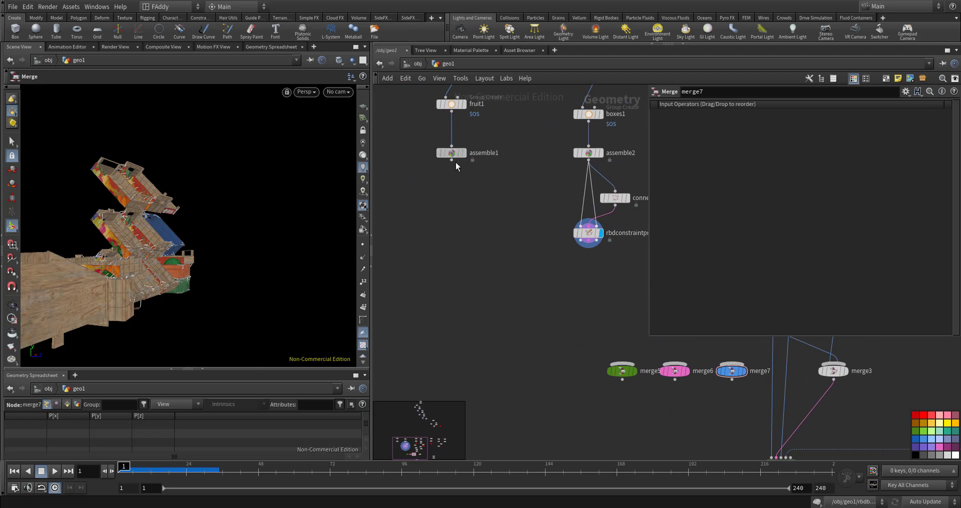
Display the fruit assemble1 output and wire it into merge5 and merge7
drag(453, 154, 453, 228)
click(465, 226)
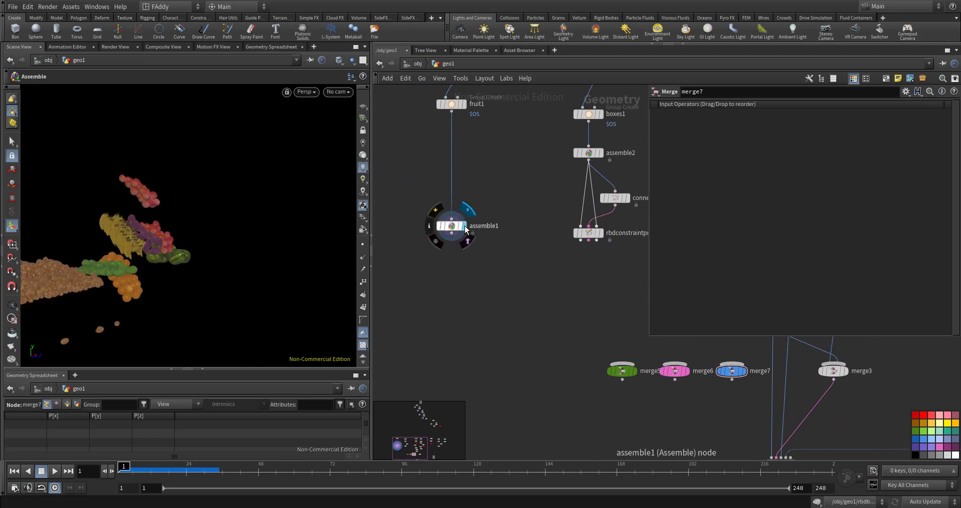
click(621, 362)
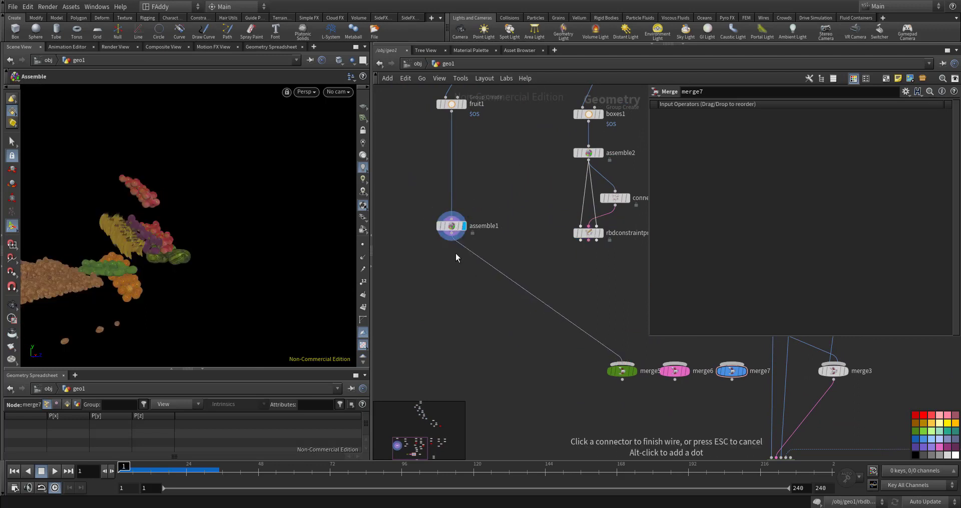
click(455, 254)
mouse_move(556, 269)
middle_down()
mouse_move(487, 248)
mouse_move(478, 225)
middle_up()
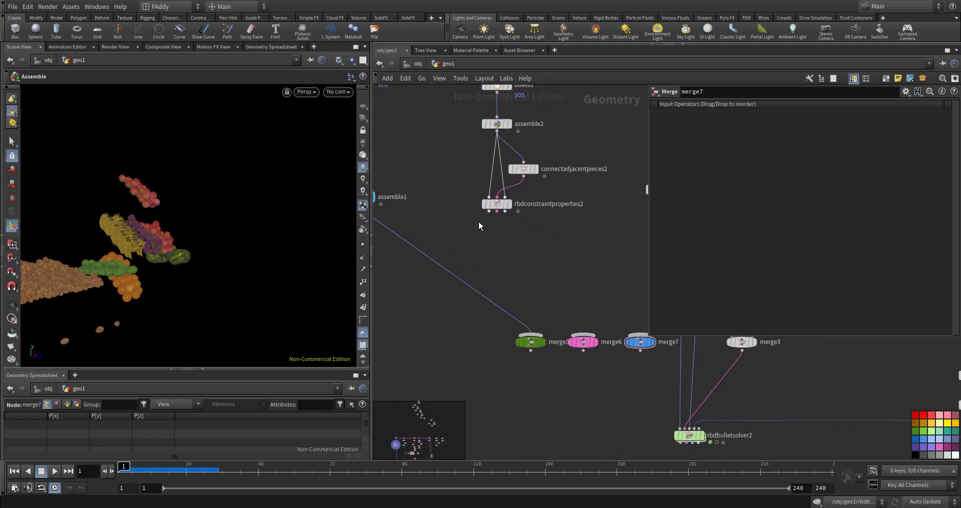
click(639, 335)
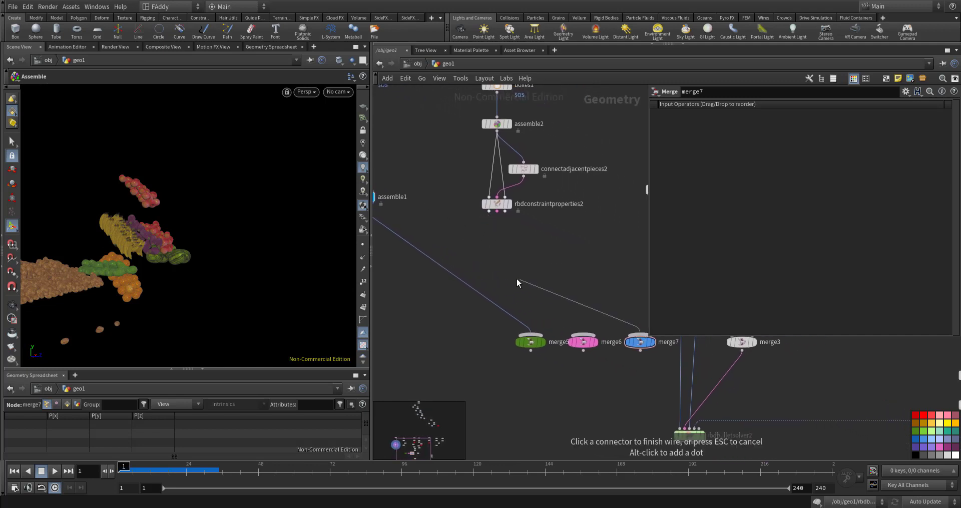
click(381, 200)
middle_drag(488, 220, 458, 214)
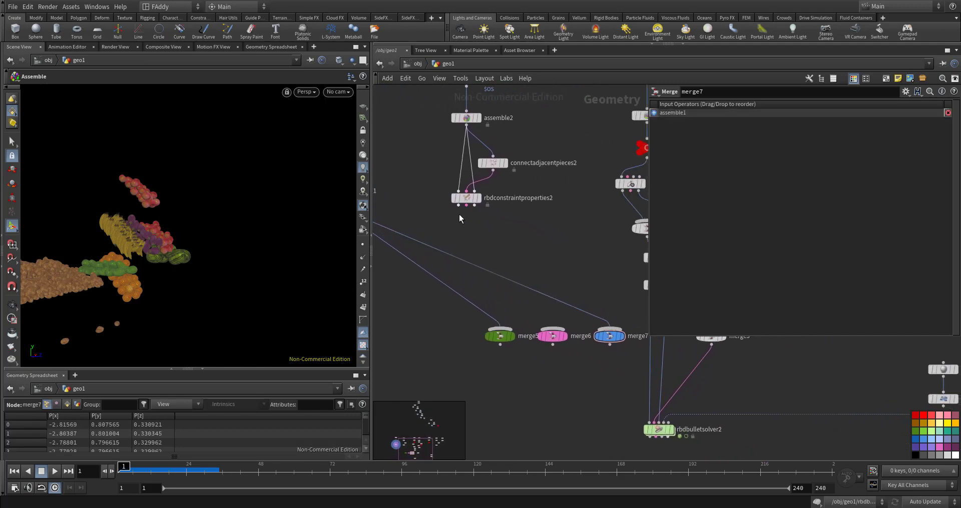
Wire rbdconstraintproperties2's output into both merge5 and merge7
click(479, 198)
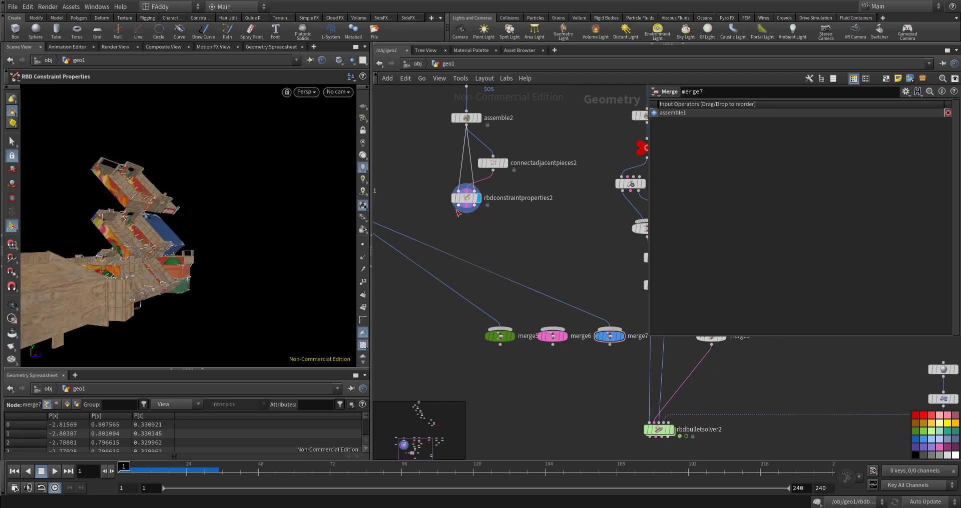
click(466, 205)
click(495, 303)
click(605, 328)
click(465, 206)
middle_drag(555, 243, 455, 212)
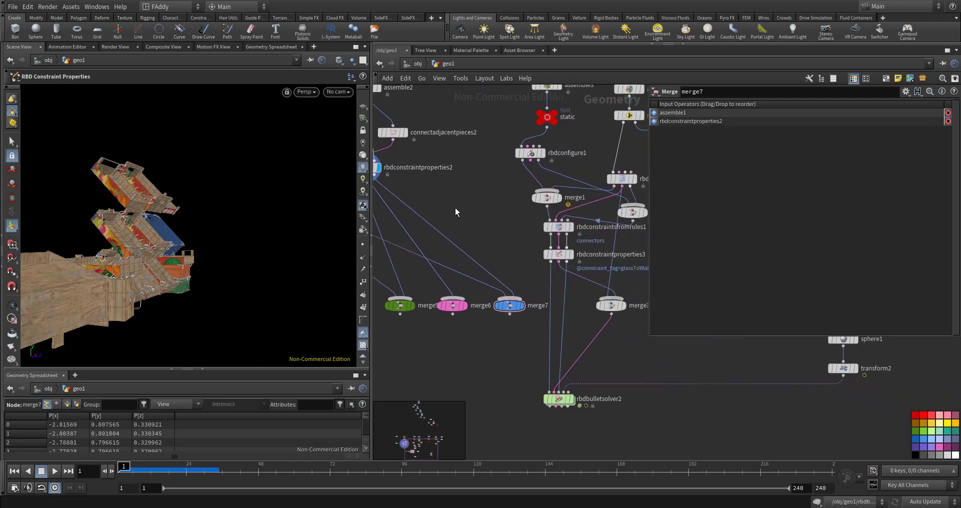
middle_drag(501, 240, 477, 227)
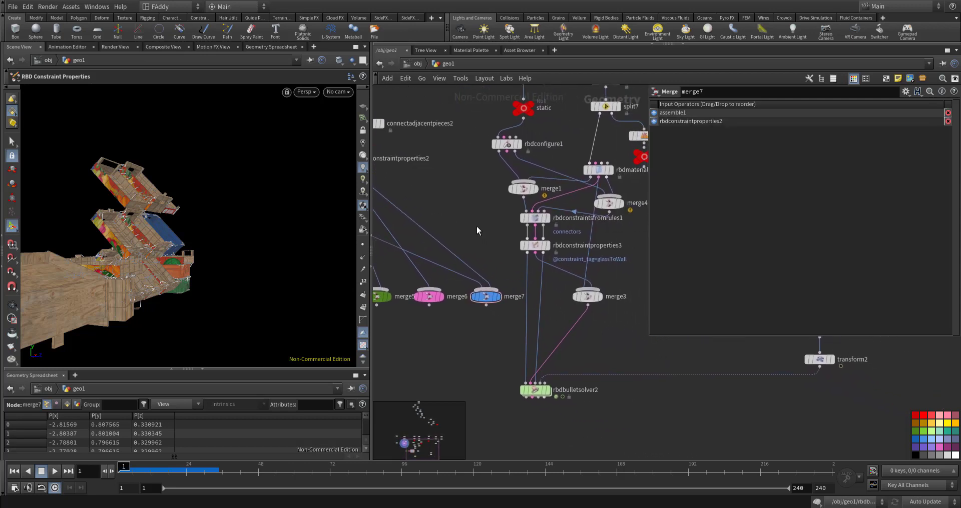
Display rbdconstraintproperties3, wire its wall output into merge5, then wire merge3
drag(588, 296, 569, 281)
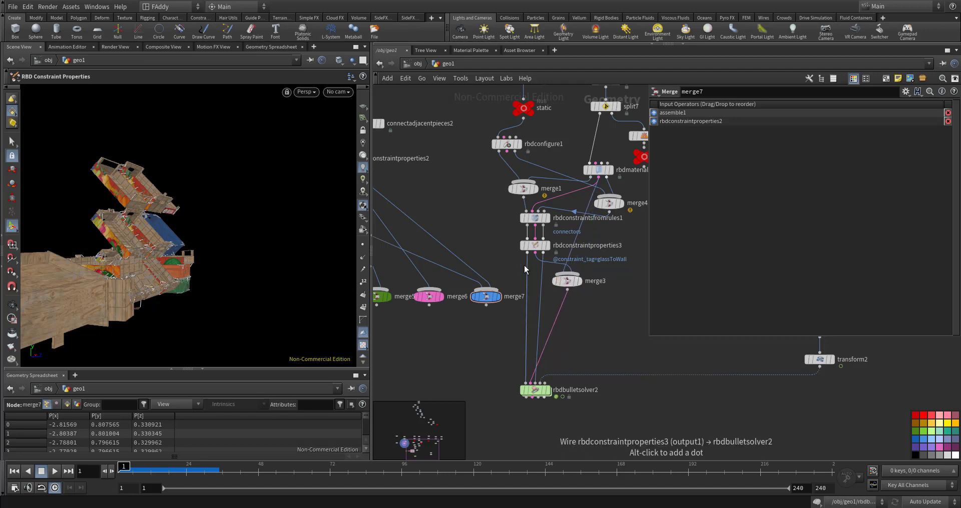
click(548, 246)
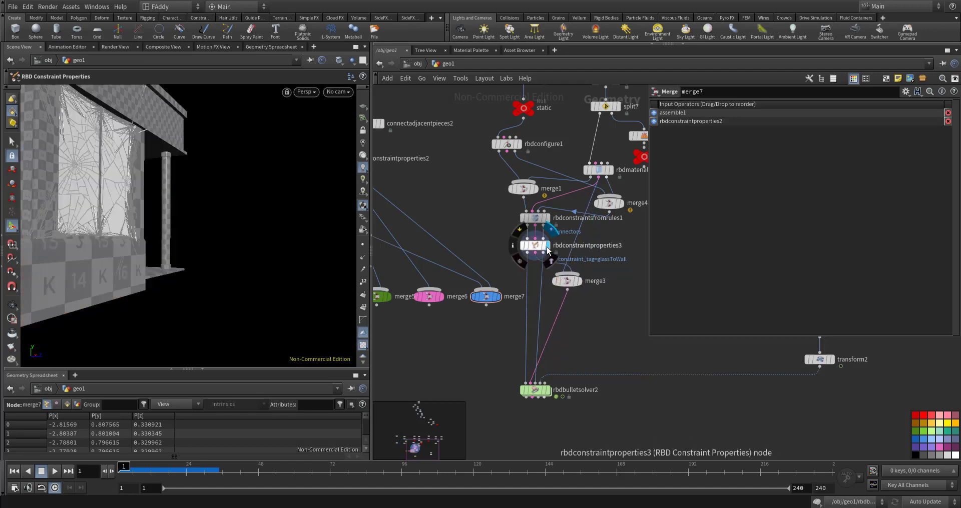
click(537, 247)
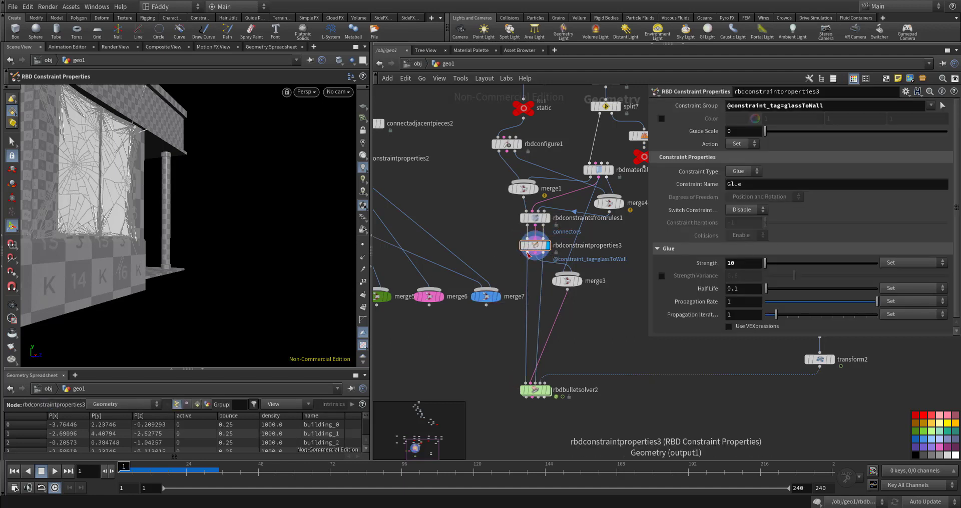
click(528, 255)
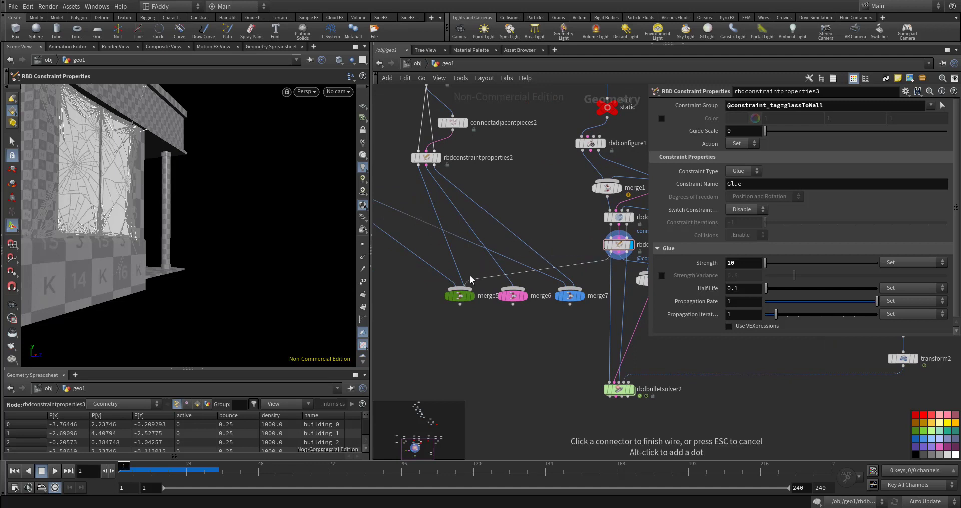
click(460, 288)
middle_drag(500, 300, 465, 296)
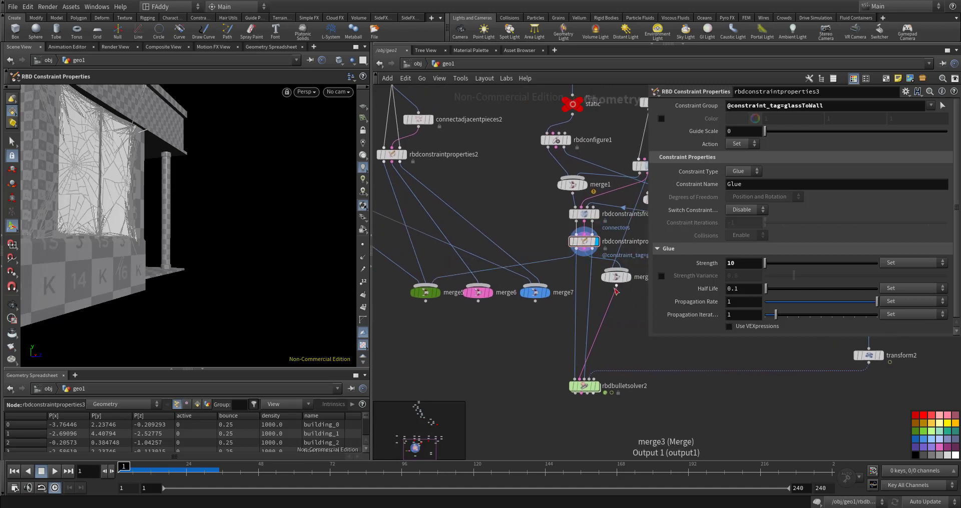
click(615, 287)
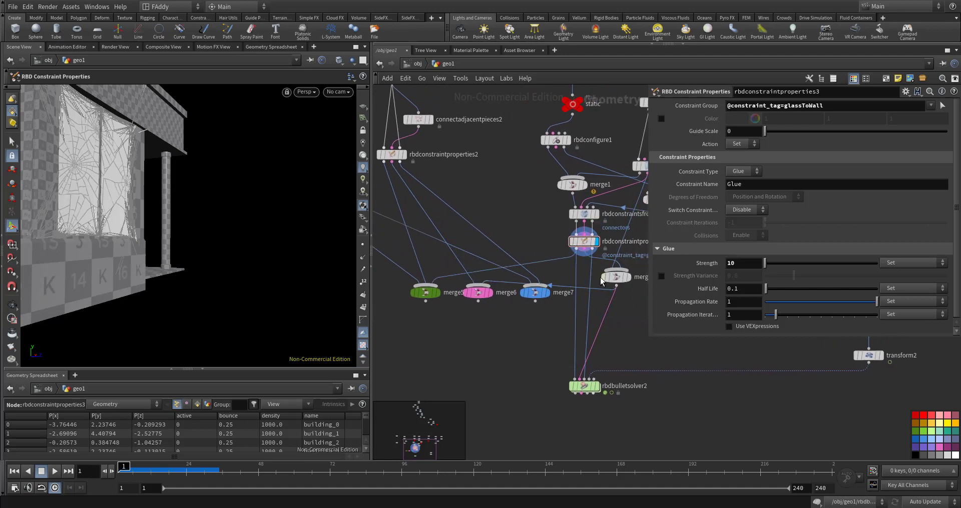
click(592, 249)
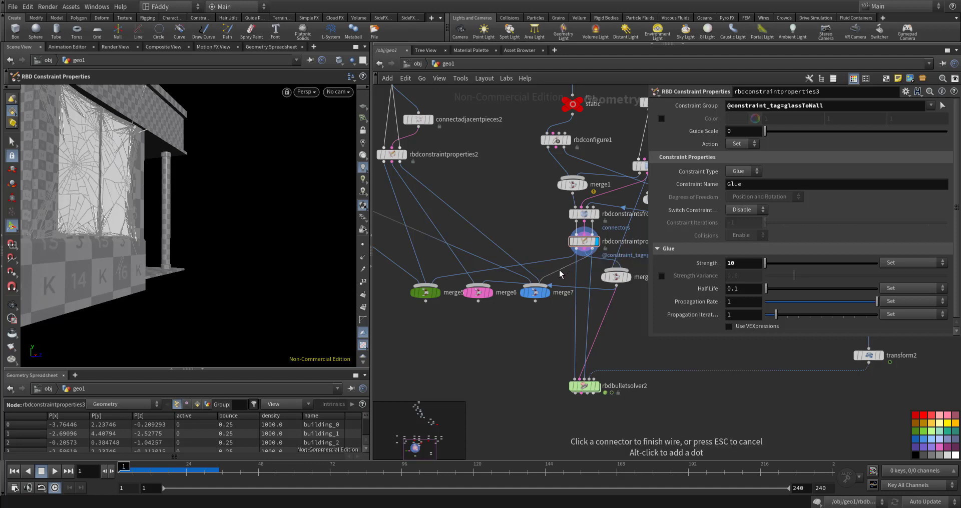
Connect the merges to rbdbulletsolver2, ending with merge7 replacing the rbdconstraintproperties3 input
middle_drag(532, 345, 497, 312)
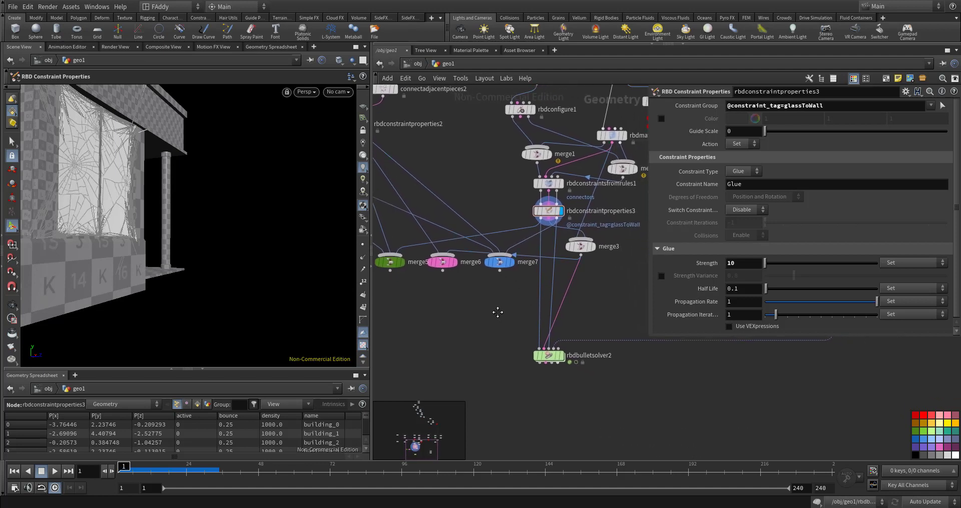
click(538, 348)
click(419, 266)
click(568, 345)
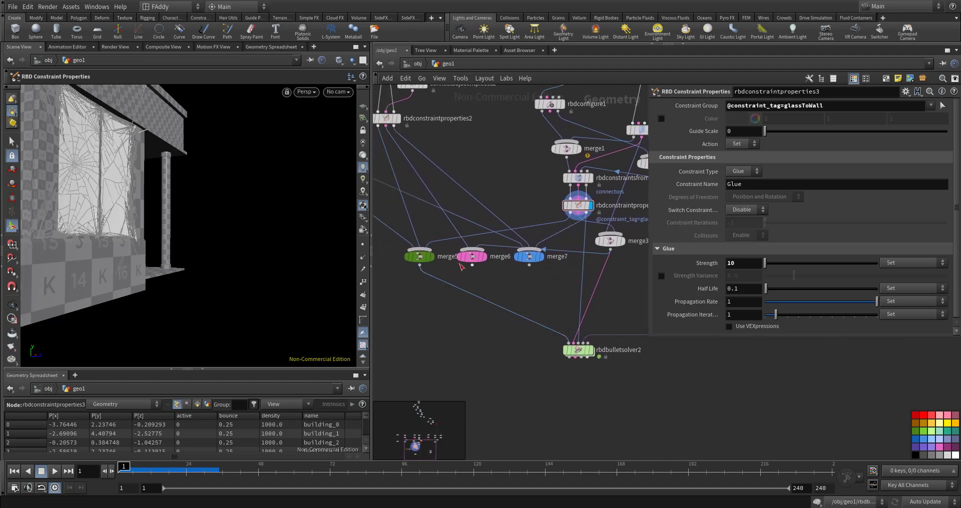
click(472, 265)
click(579, 341)
drag(569, 329, 529, 266)
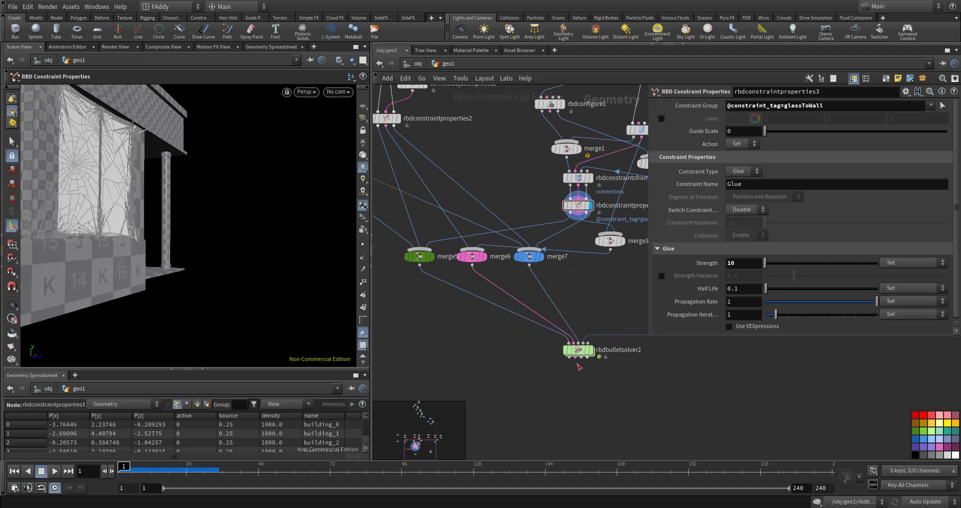
Display rbdbulletsolver2 and play the sim to about frame 22, restarting from frame 1
mouse_move(577, 350)
key(r)
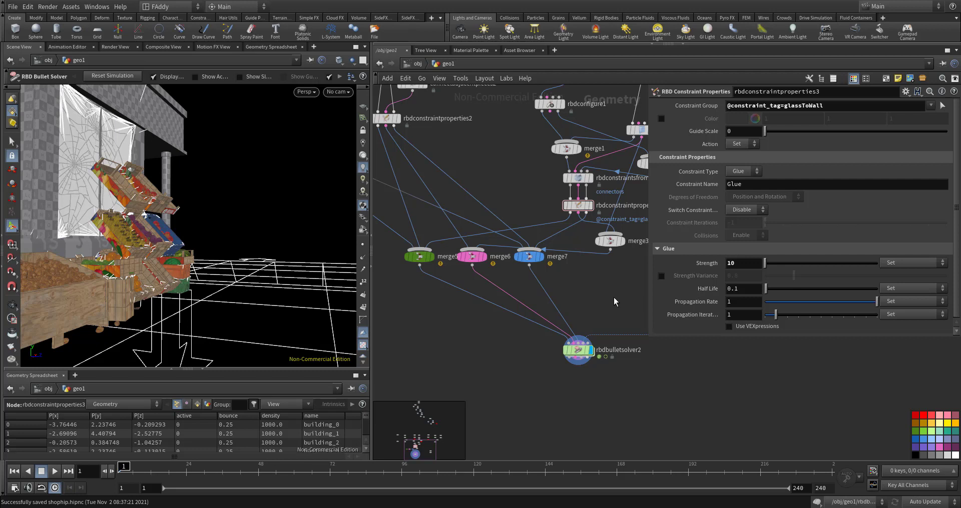
key(Up)
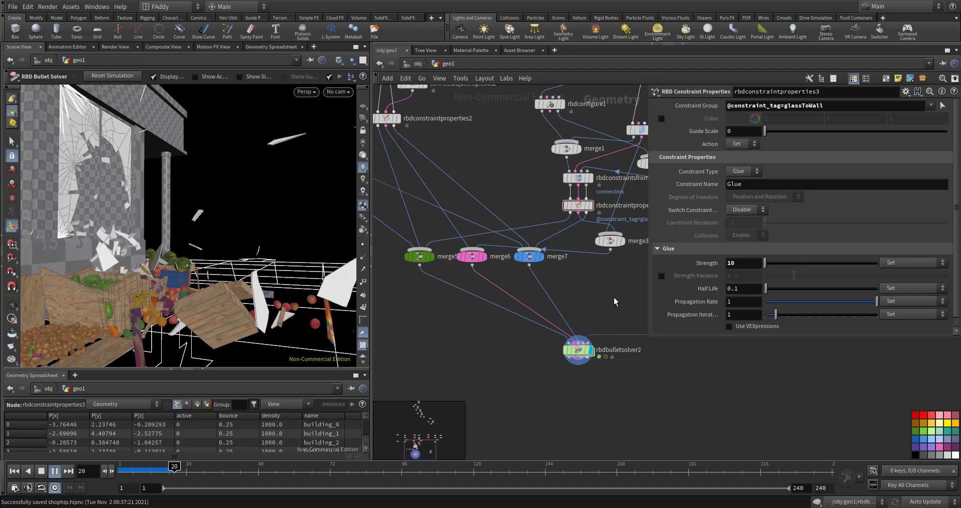
key(Escape)
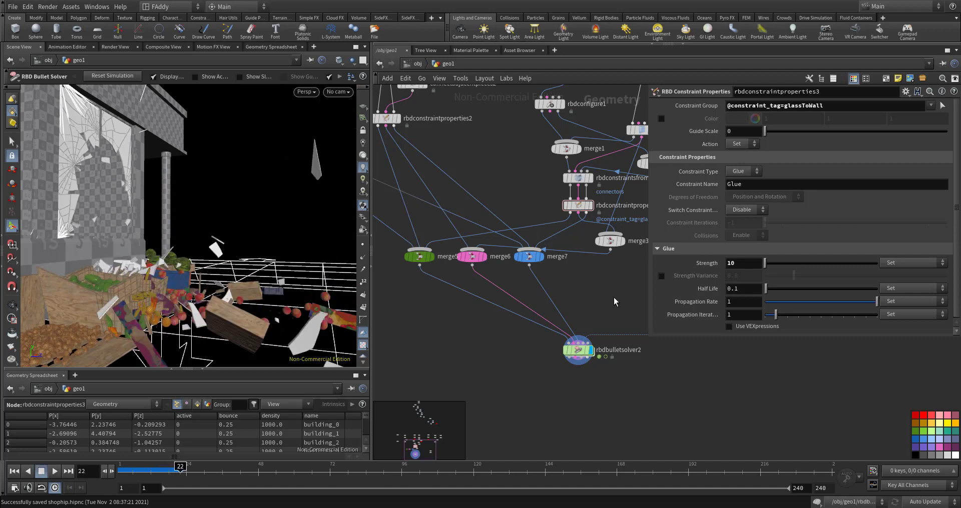
key(ctrl+Up)
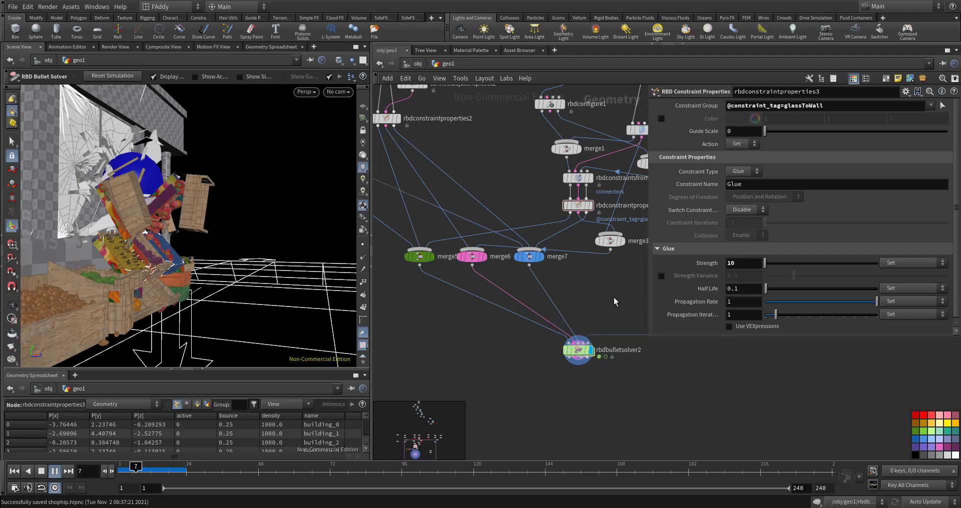
key(ctrl+Up)
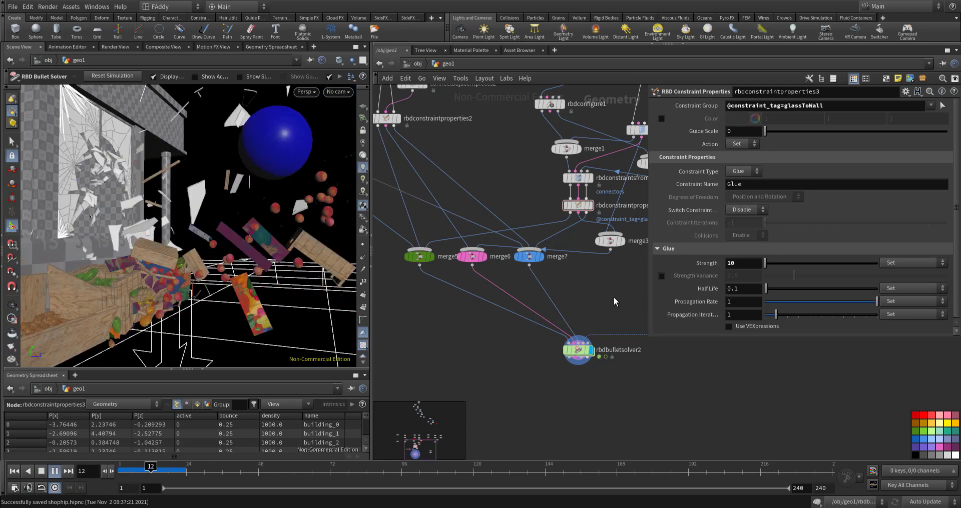
key(ctrl+Up)
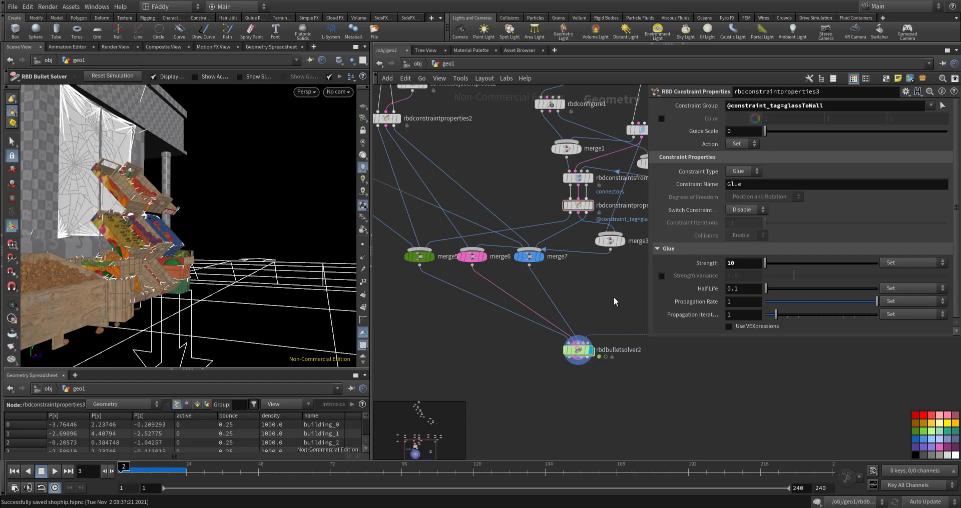
key(ctrl+Up)
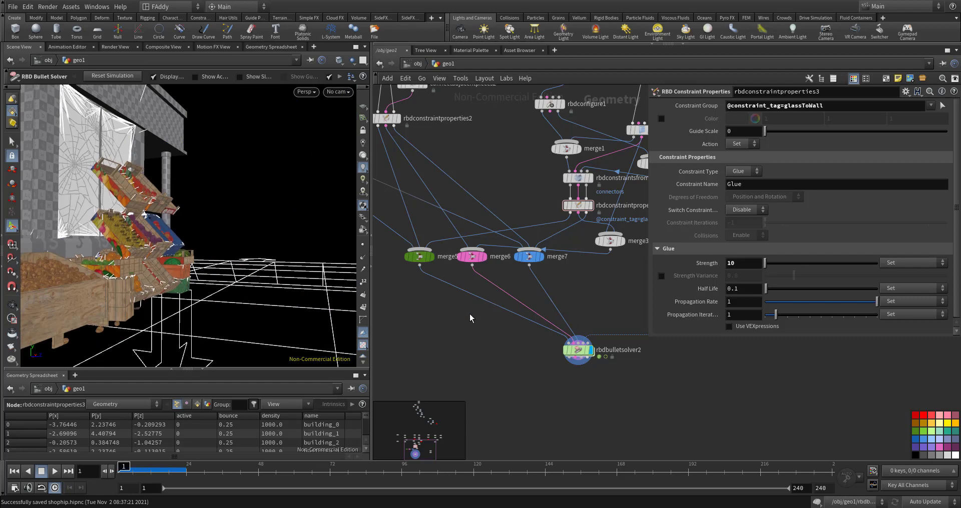
Display transform1 and inspect the shelves and crates in Front and perspective views
key(h)
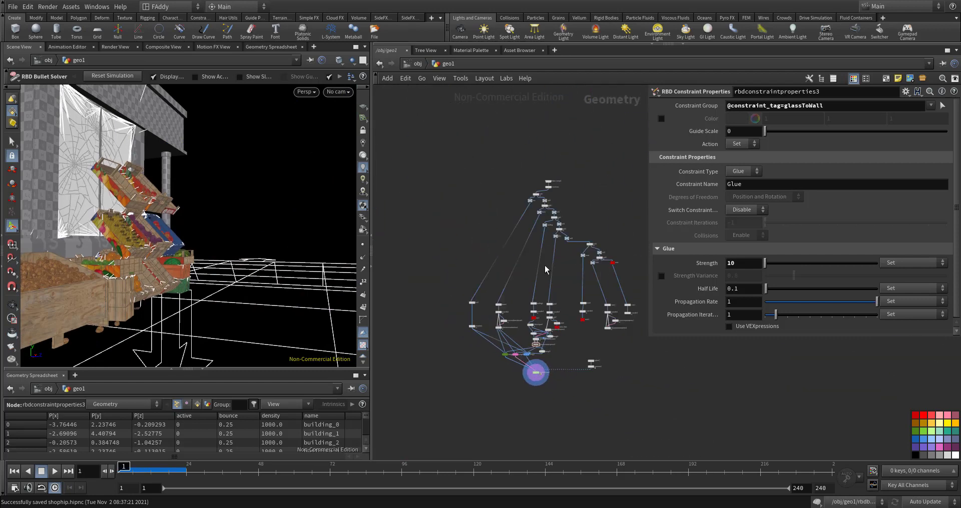
scroll(547, 190, up, 3)
scroll(547, 190, up, 4)
scroll(547, 191, up, 4)
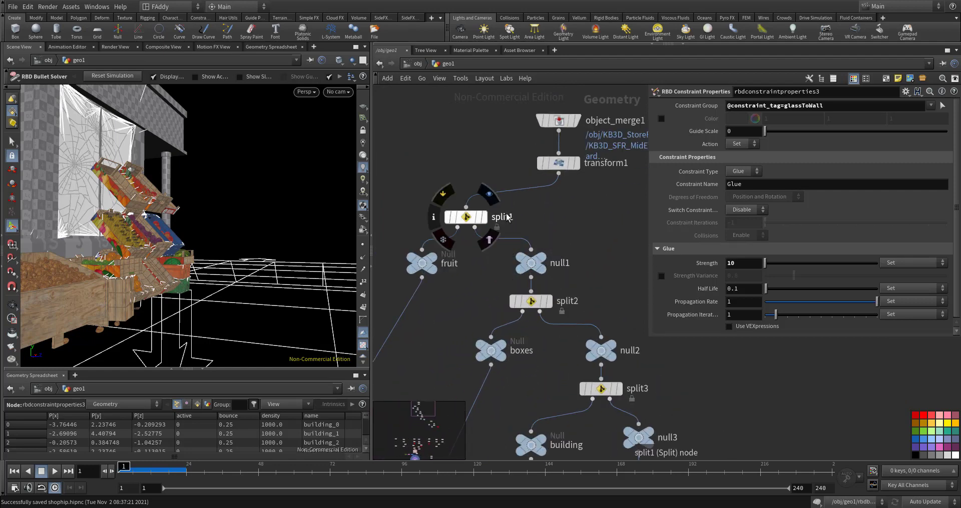
click(576, 163)
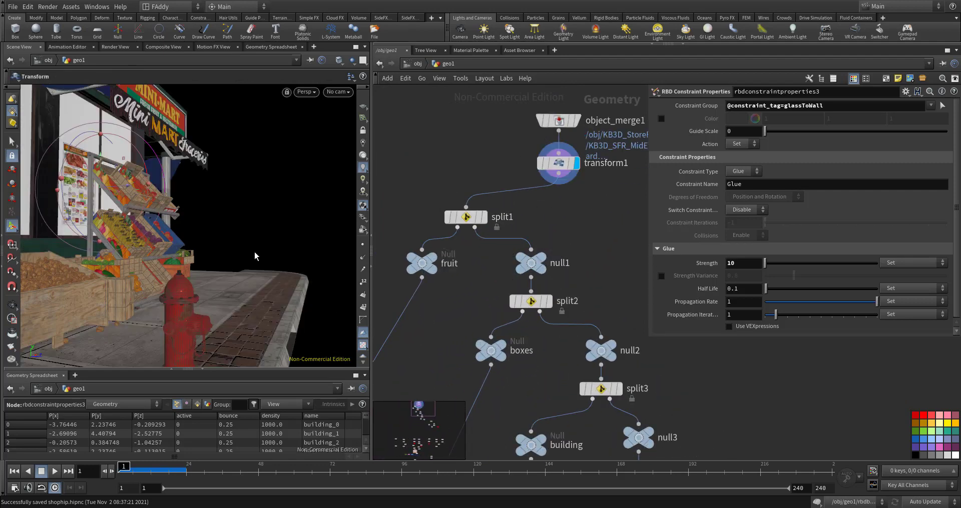
key(space+3)
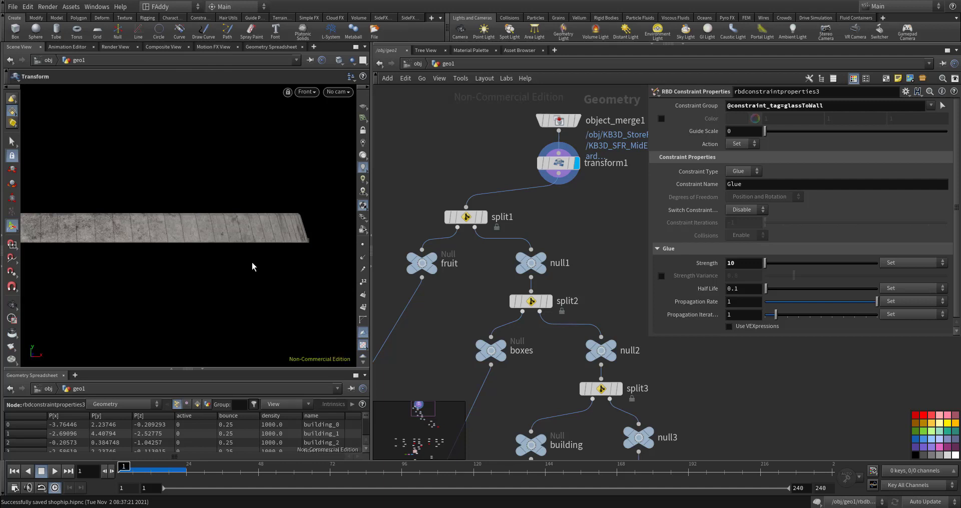
middle_drag(212, 244, 199, 271)
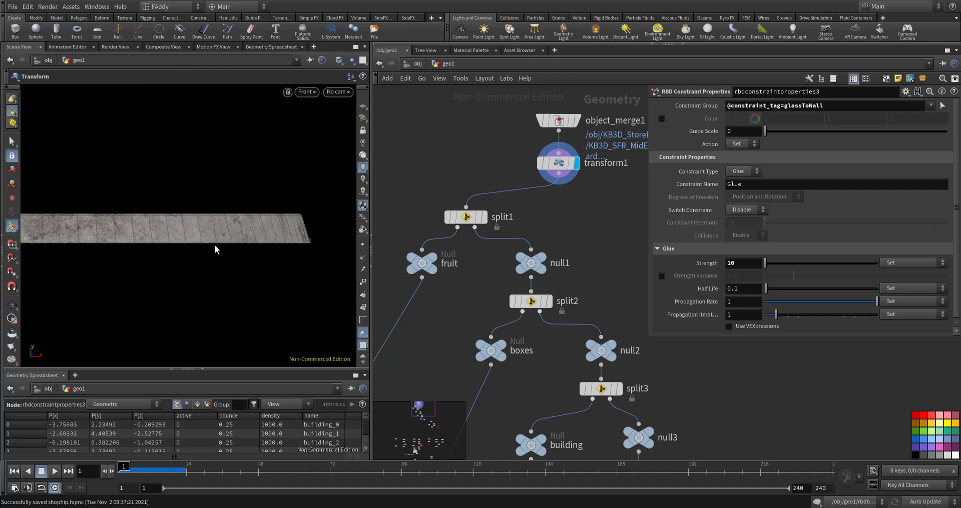
right_drag(199, 271, 266, 265)
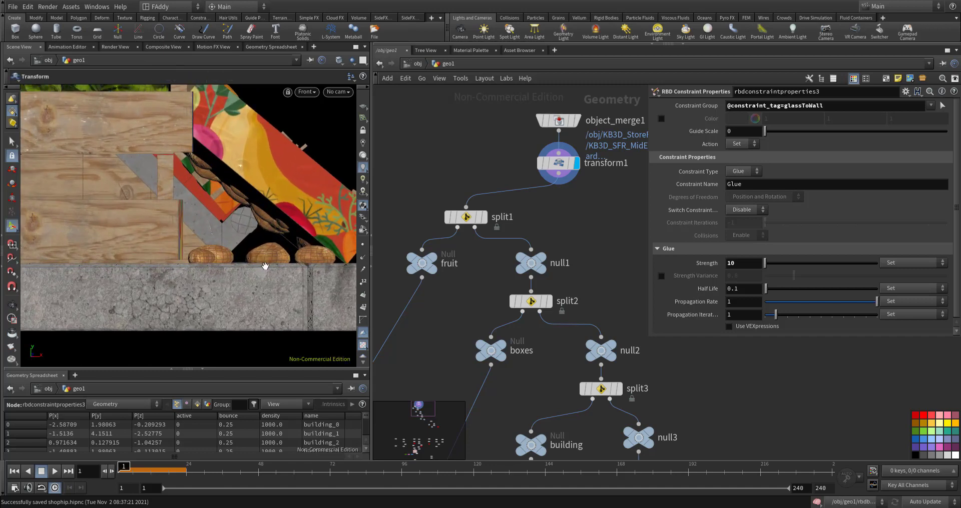
key(w)
key(w)
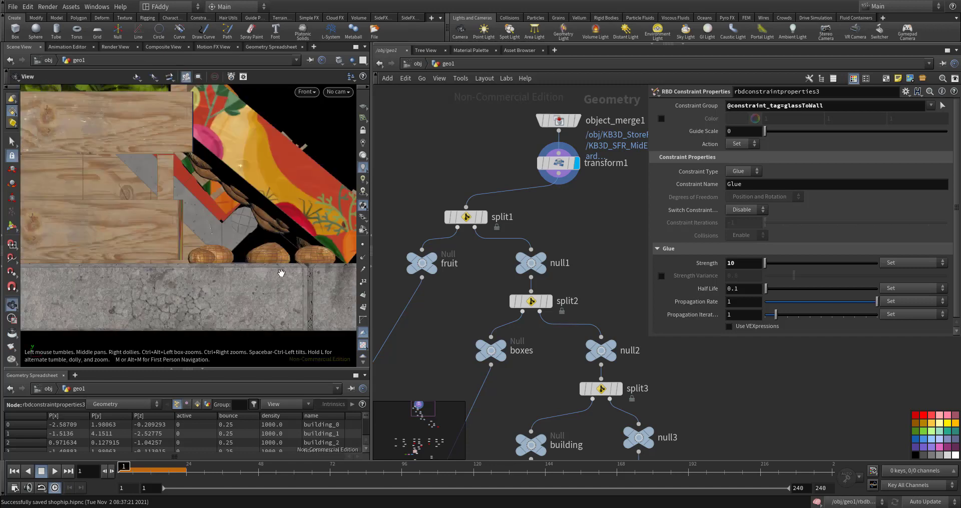
mouse_move(279, 285)
middle_down()
mouse_move(186, 278)
mouse_move(217, 276)
middle_up()
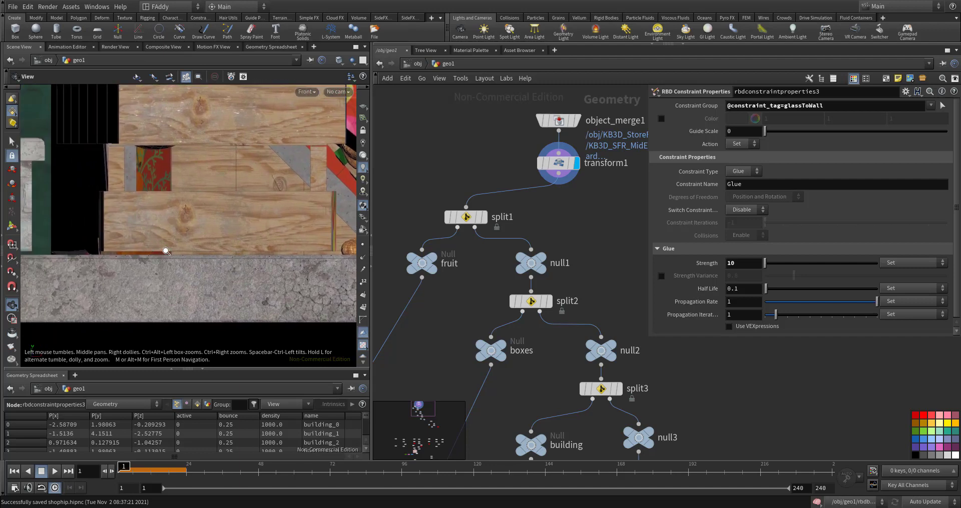
right_drag(216, 276, 215, 239)
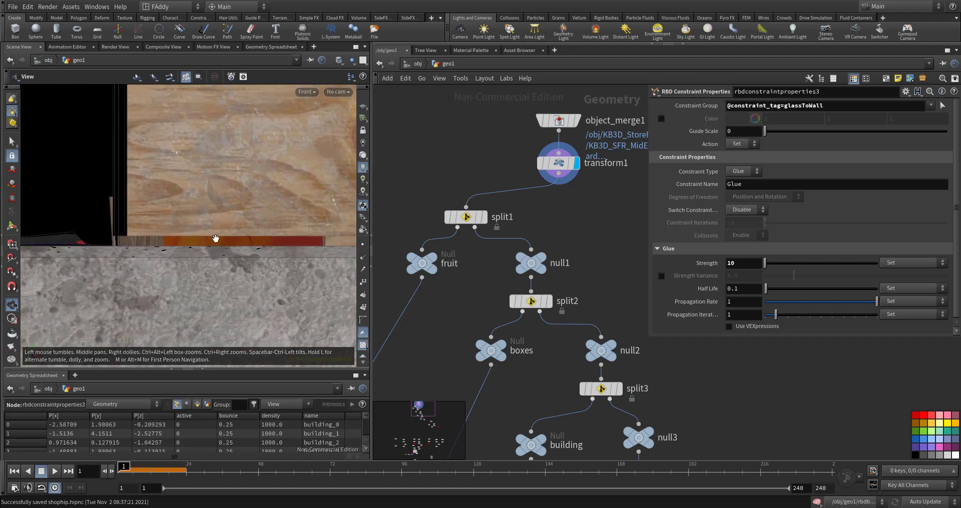
key(space+1)
mouse_move(226, 261)
mouse_down()
mouse_move(262, 243)
mouse_move(253, 247)
mouse_move(280, 208)
mouse_move(257, 230)
mouse_move(258, 255)
mouse_move(245, 272)
mouse_move(206, 262)
mouse_move(216, 281)
mouse_move(220, 270)
mouse_up()
key(t)
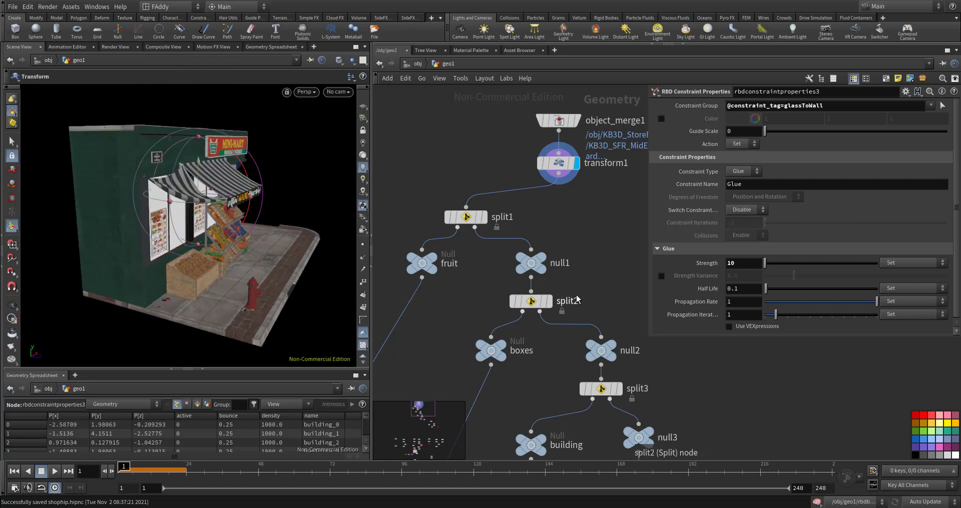
Display only static1's street geometry and drag a new wire from its output
scroll(582, 386, down, 3)
scroll(581, 386, down, 3)
scroll(581, 386, up, 3)
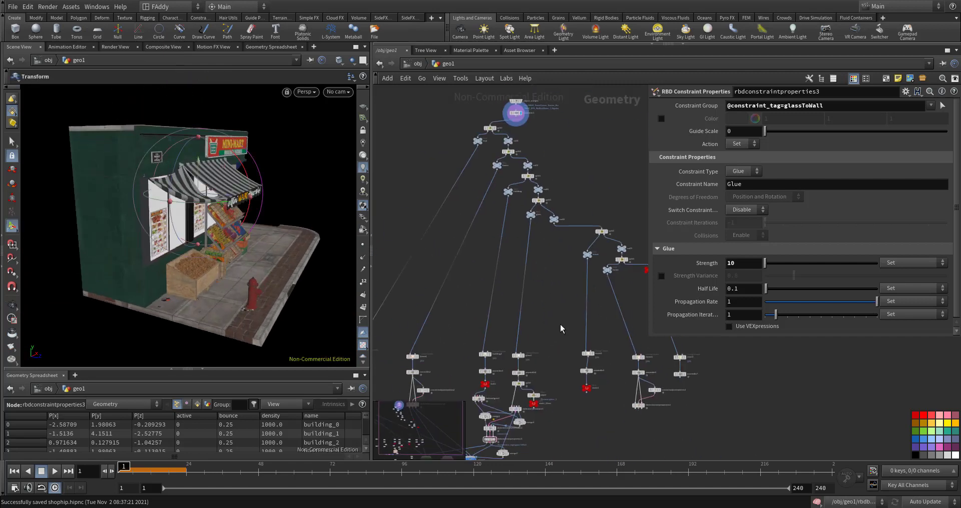
scroll(588, 360, up, 2)
scroll(600, 351, up, 3)
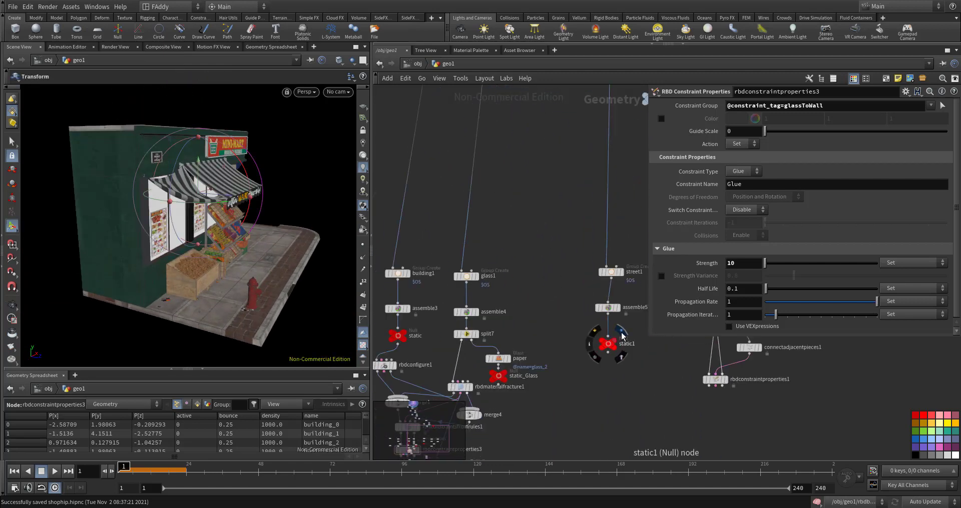
click(621, 333)
scroll(616, 356, down, 2)
scroll(612, 345, down, 2)
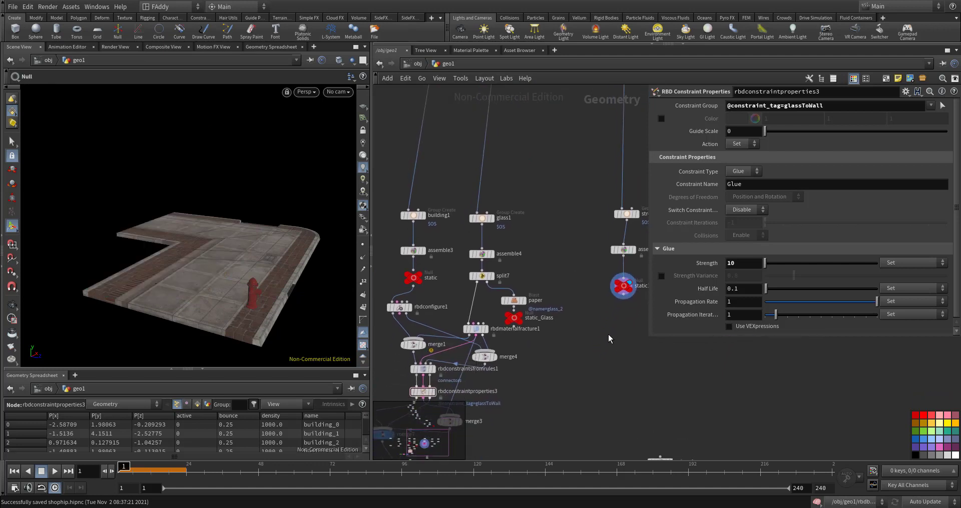
scroll(586, 345, down, 2)
scroll(585, 332, down, 1)
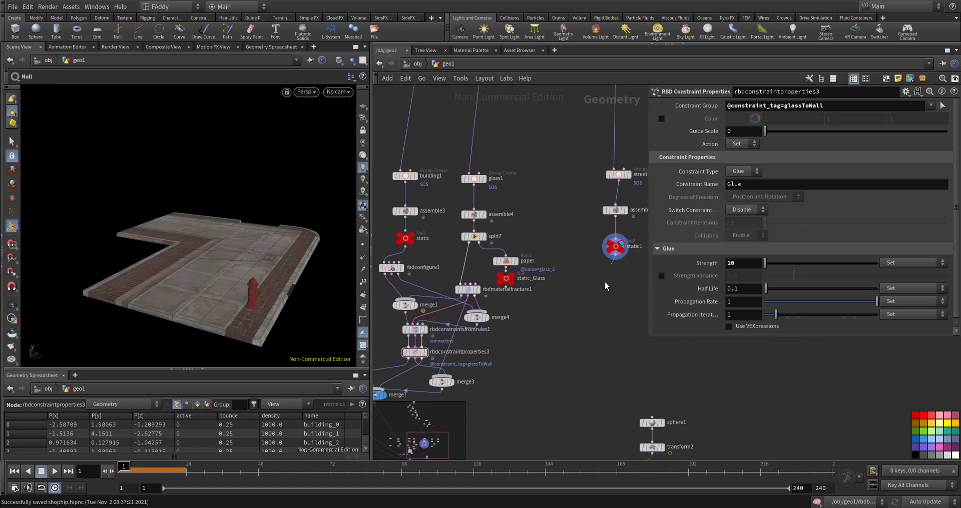
mouse_move(613, 256)
mouse_down()
mouse_move(607, 311)
mouse_move(570, 344)
mouse_up()
scroll(571, 344, down, 2)
scroll(575, 340, down, 1)
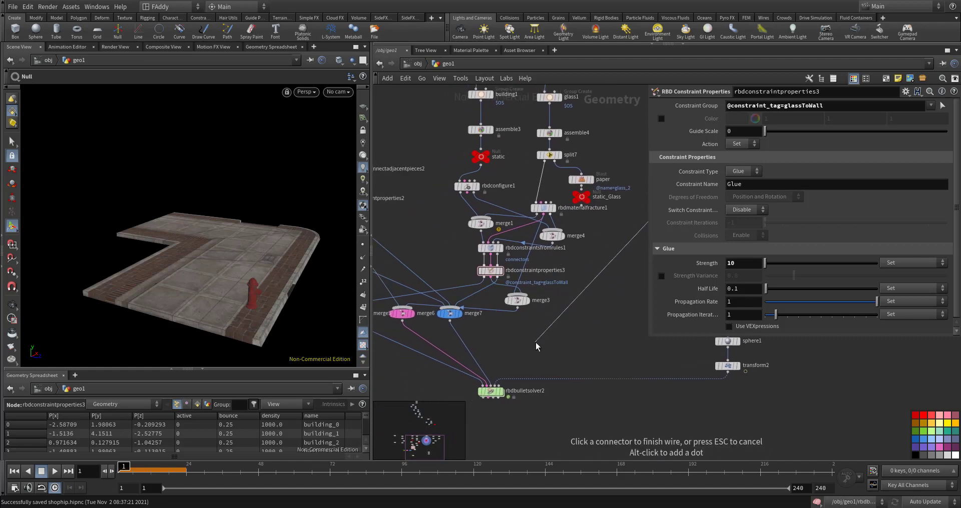
Insert a Merge node (merge8) on the transform2 wire and connect static1 into it
key(Tab)
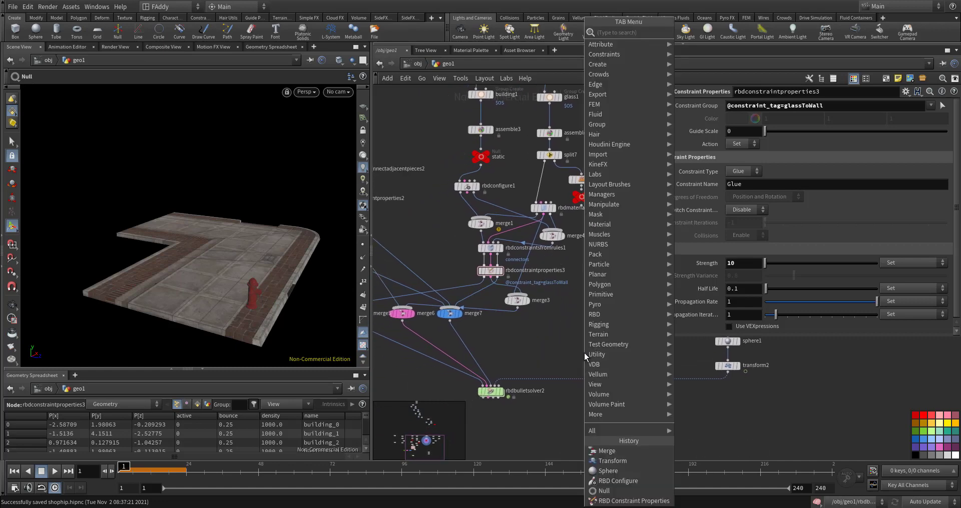
text(mer)
click(720, 32)
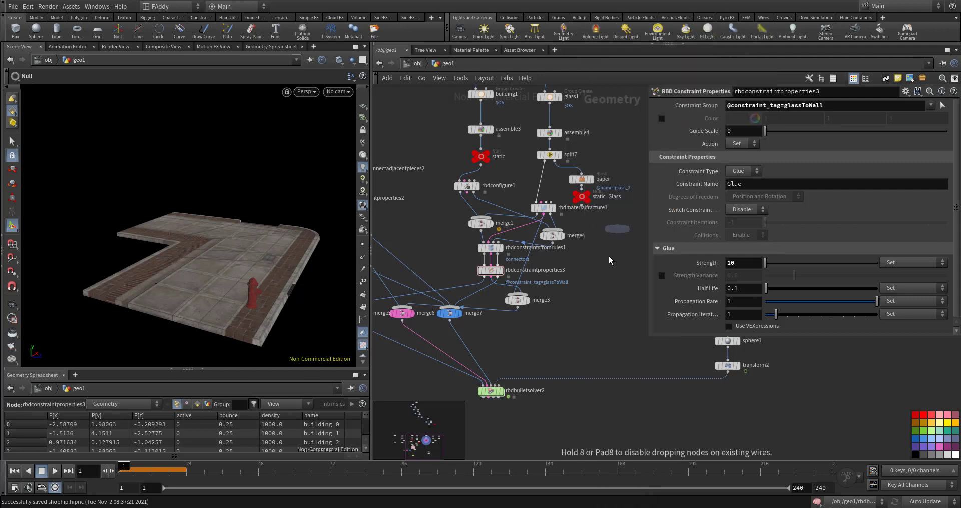
click(604, 379)
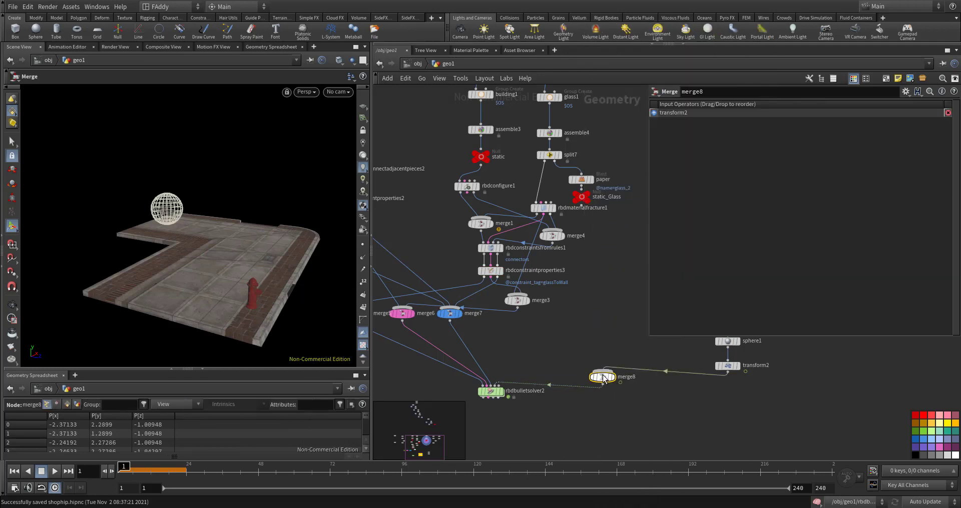
click(542, 260)
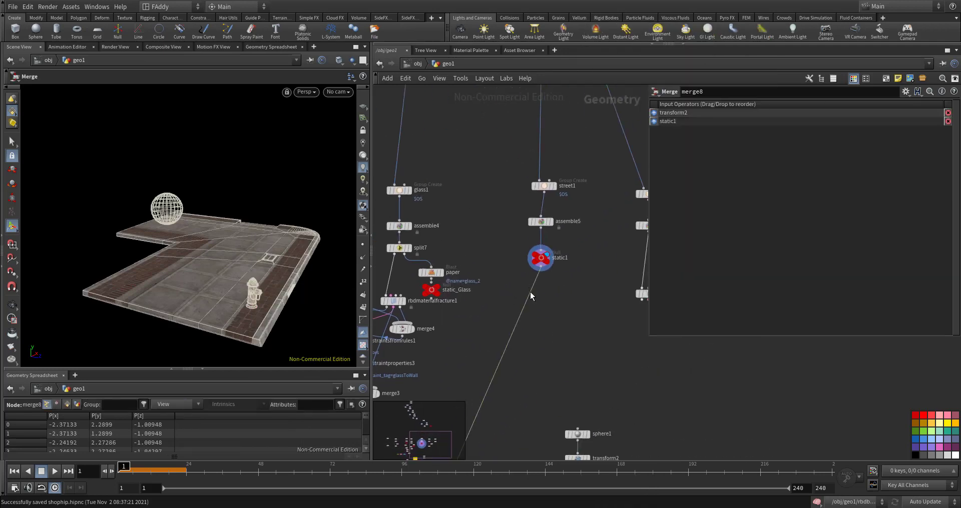
Display the bullet solver's result, orbit closer to the shop, and start playback
middle_drag(535, 400, 581, 351)
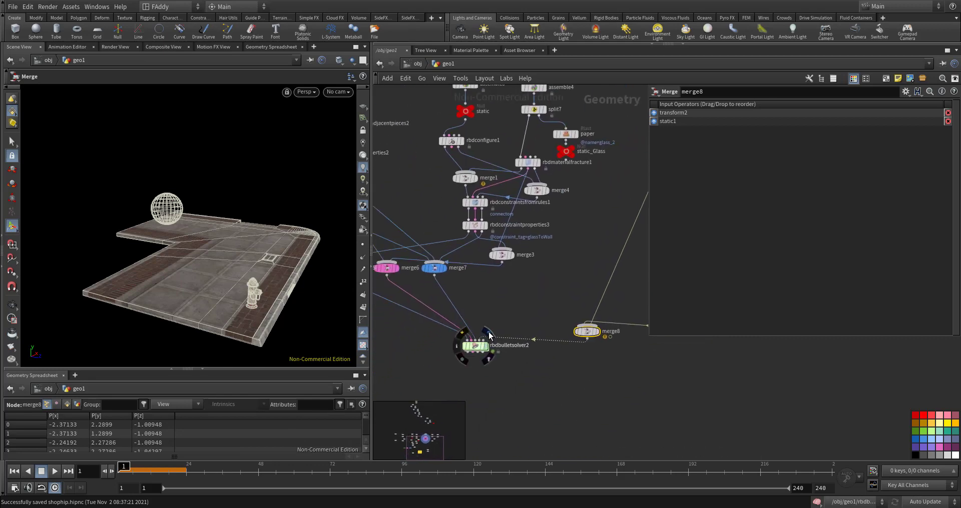
key(r)
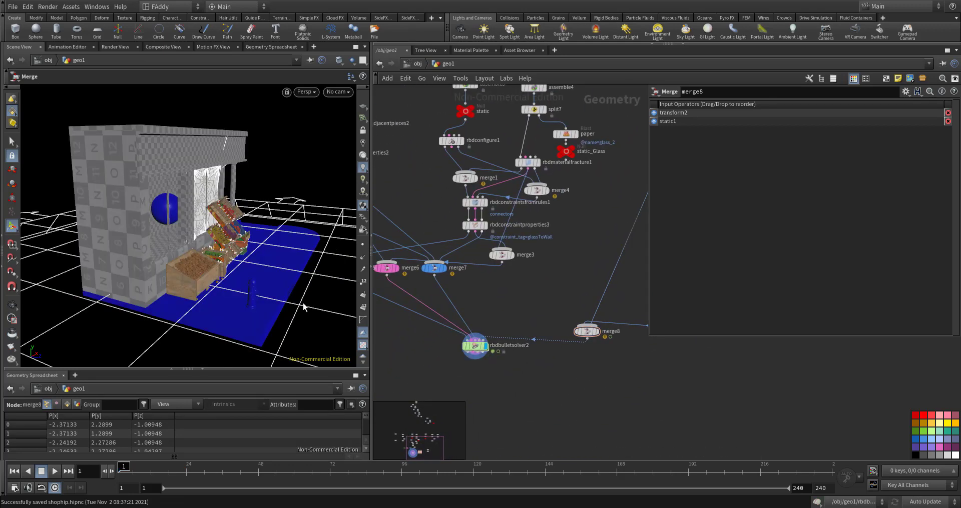
key(Escape)
drag(237, 299, 231, 275)
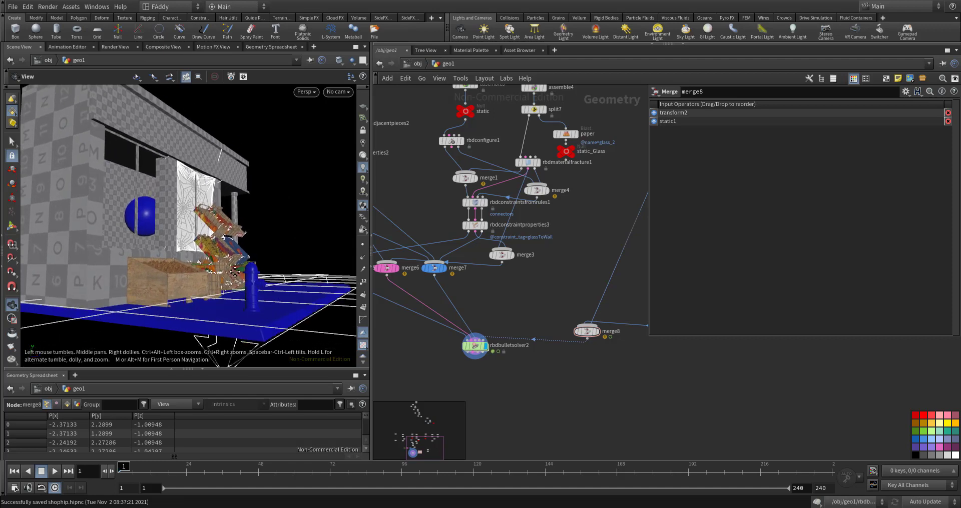
key(Return)
key(Up)
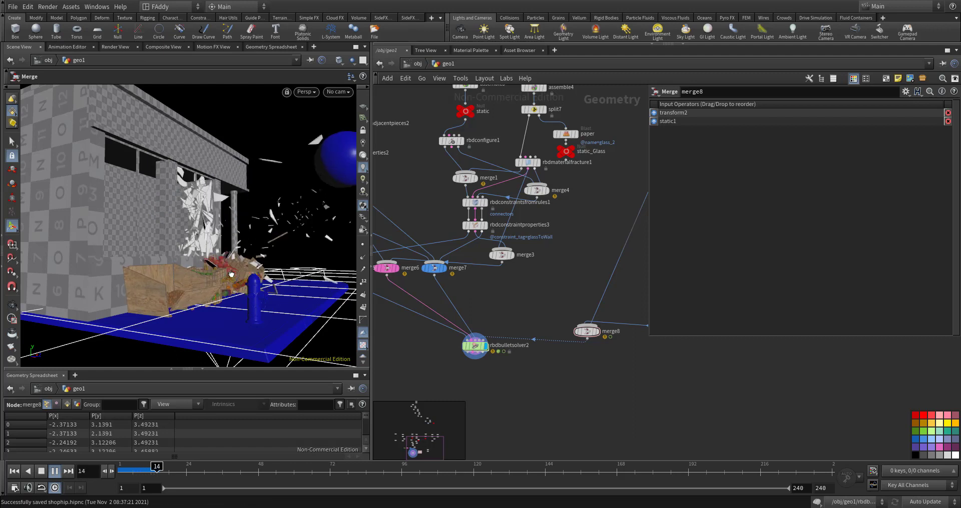
Stop playback at frame 15, rewind to frame 1, and pan to street1, assemble5 and static1
key(Escape)
key(ctrl+Up)
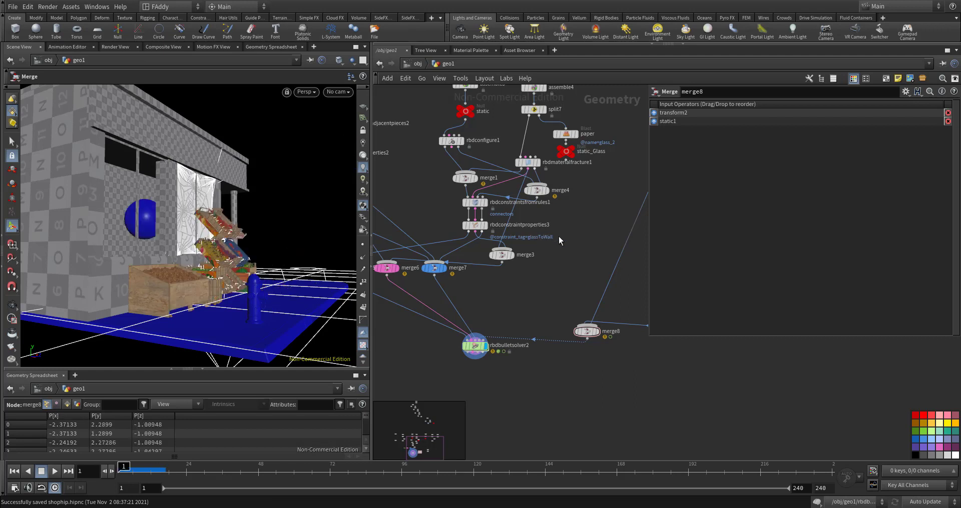
middle_drag(558, 236, 473, 311)
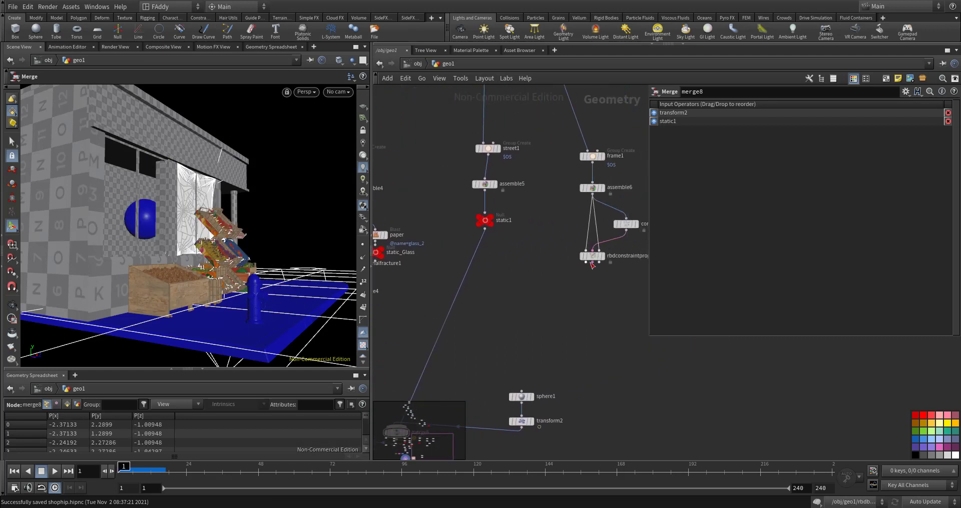
Display the rack's RBD Constraint Properties and wire its output toward the solver merges
click(604, 256)
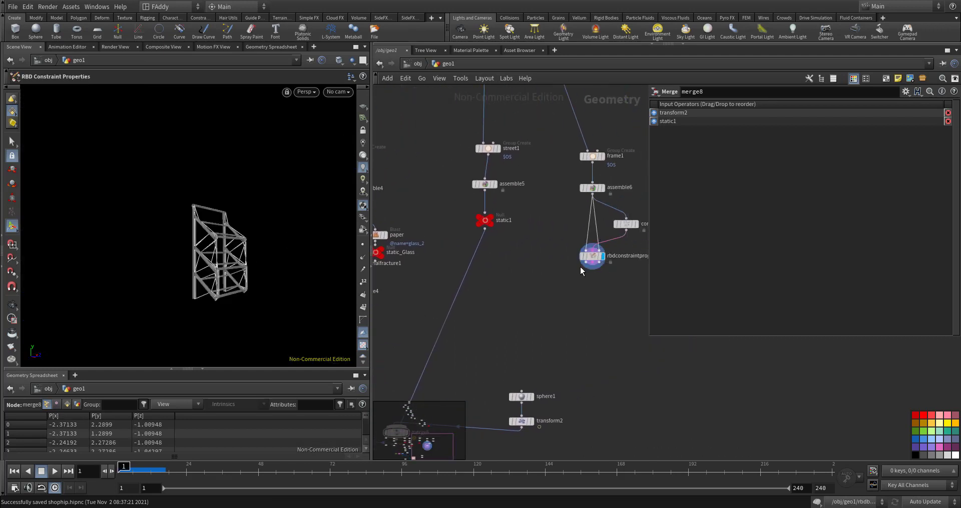
click(585, 263)
mouse_move(553, 290)
middle_down()
mouse_move(609, 283)
mouse_move(567, 312)
middle_up()
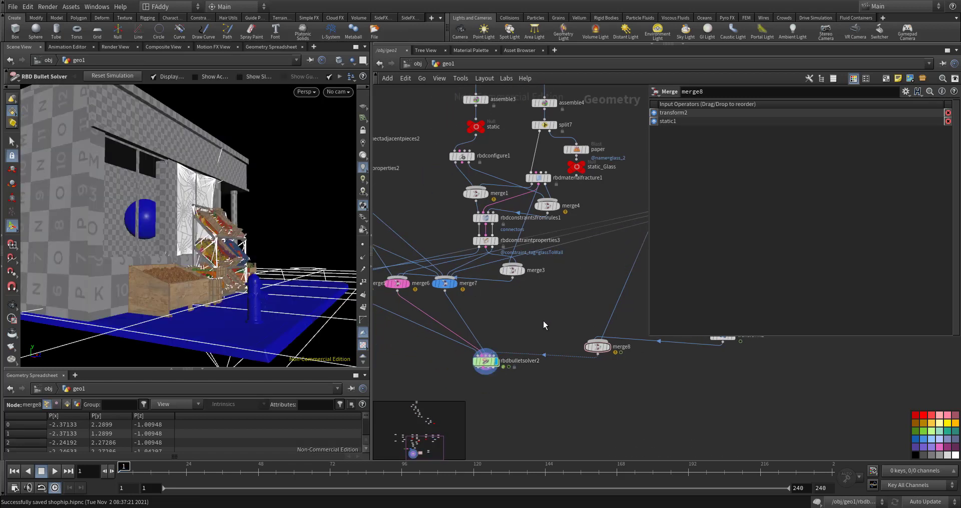
Play the simulation, rewind to frame 1, and orbit to a new angle on the shop
key(Up)
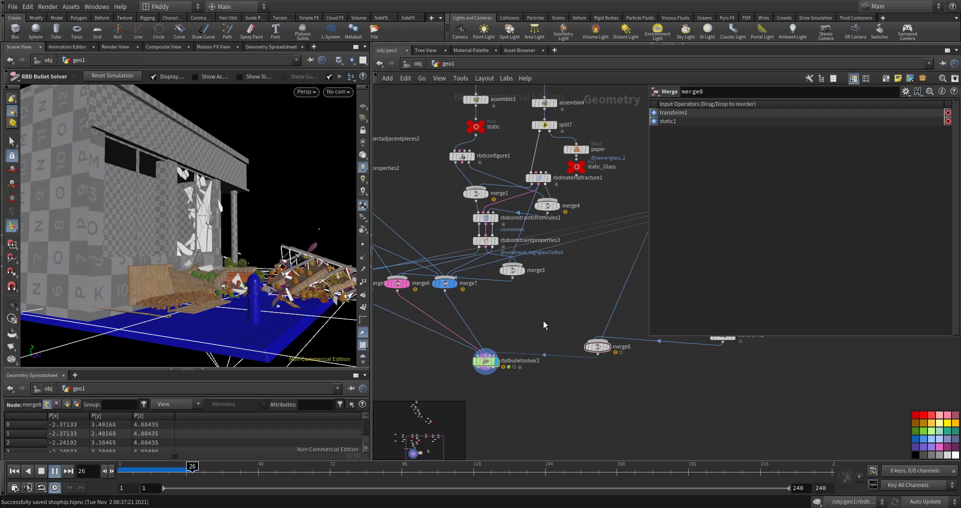
key(ctrl+Up)
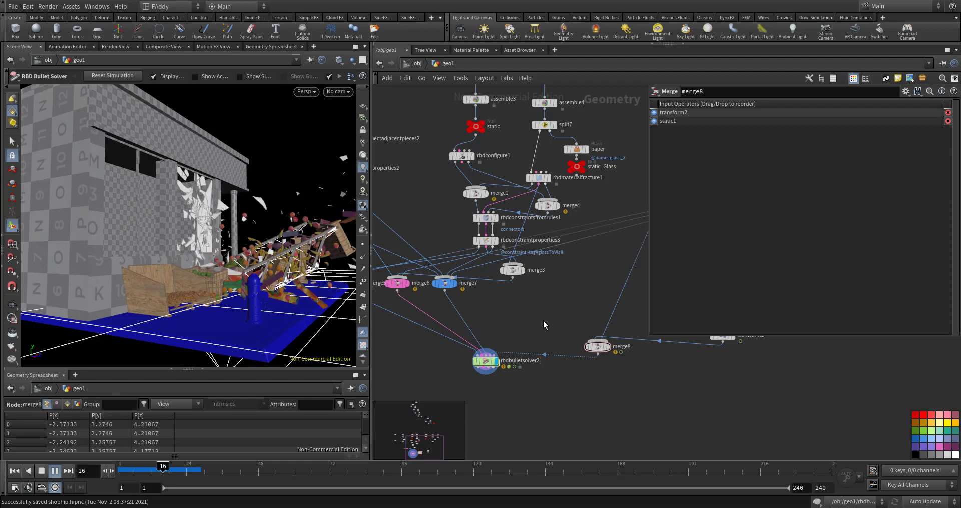
key(ctrl+Up)
middle_drag(533, 309, 538, 309)
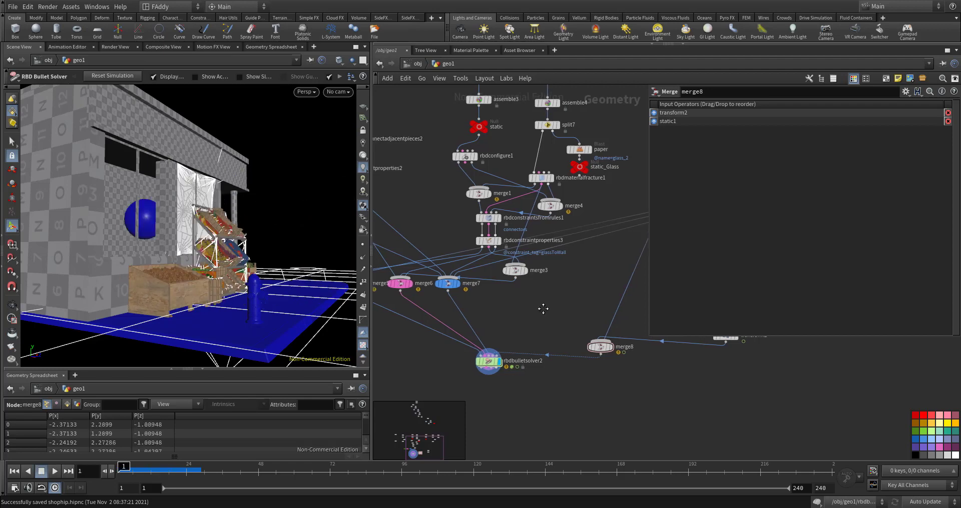
click(15, 305)
drag(81, 295, 198, 277)
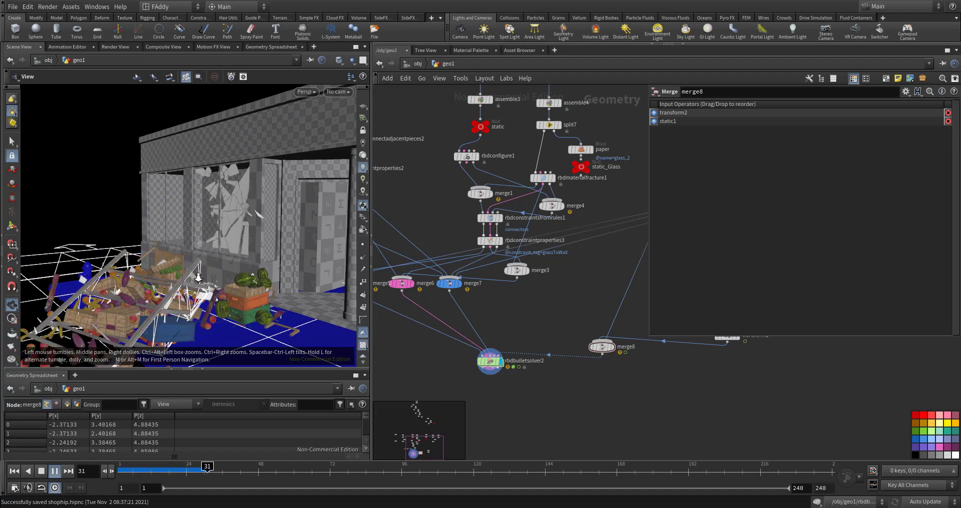
Display sphere1 and raise its Radius Y from 0.5 to 1, keeping X and Z at 0.5
key(ctrl+Up)
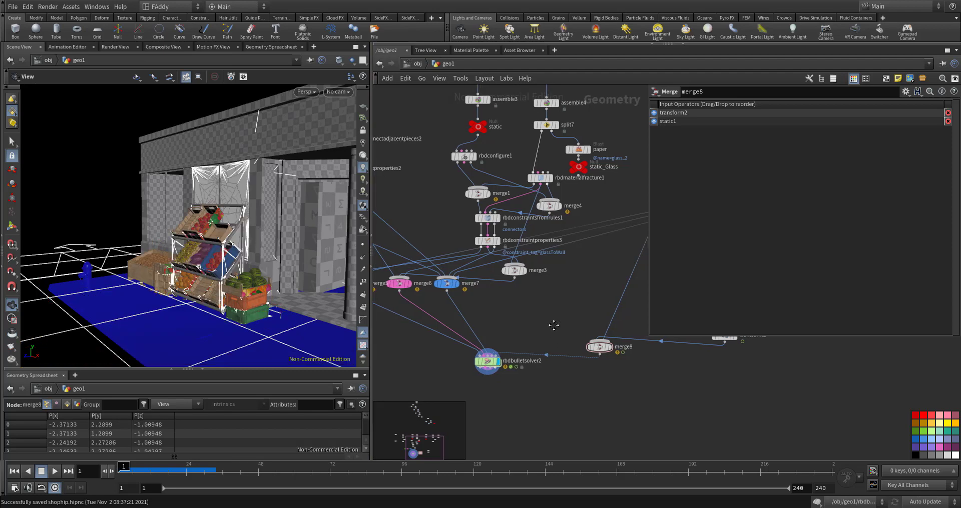
middle_drag(728, 305, 573, 326)
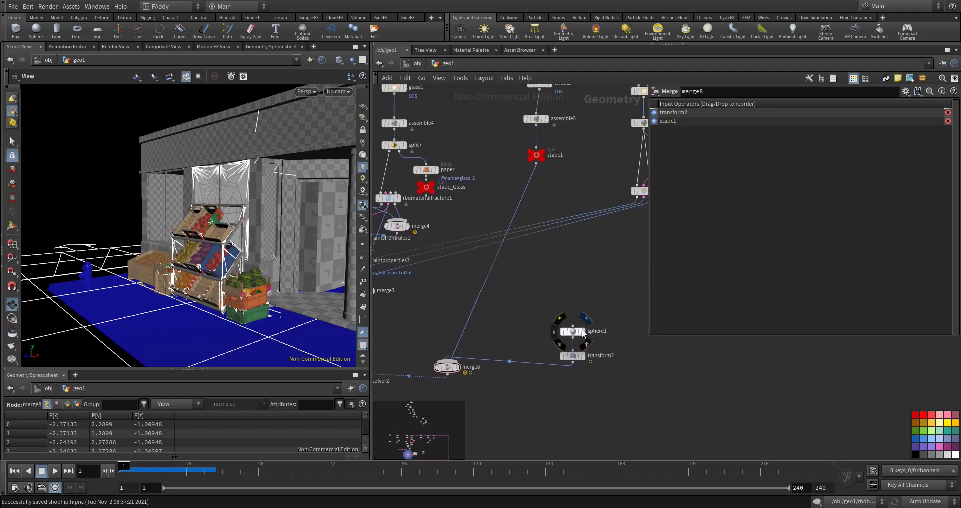
click(582, 330)
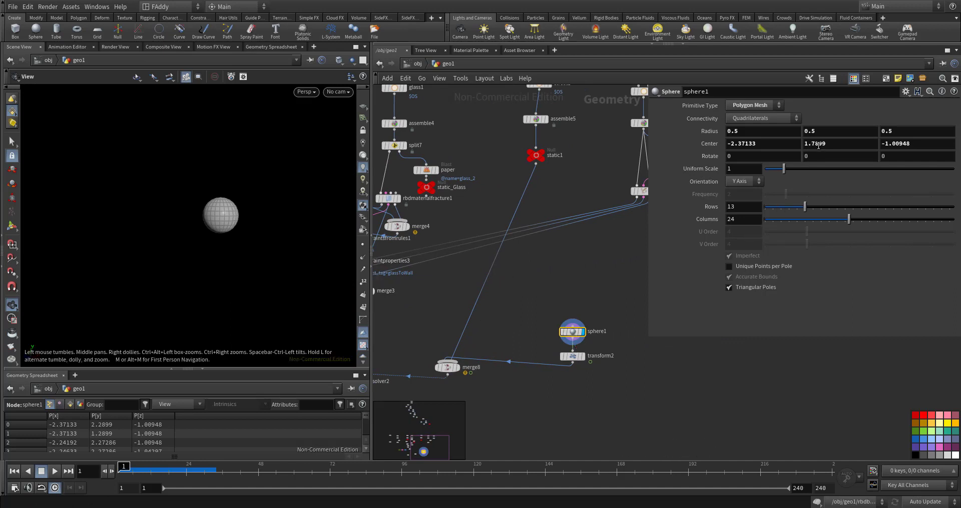
middle_drag(815, 131, 844, 127)
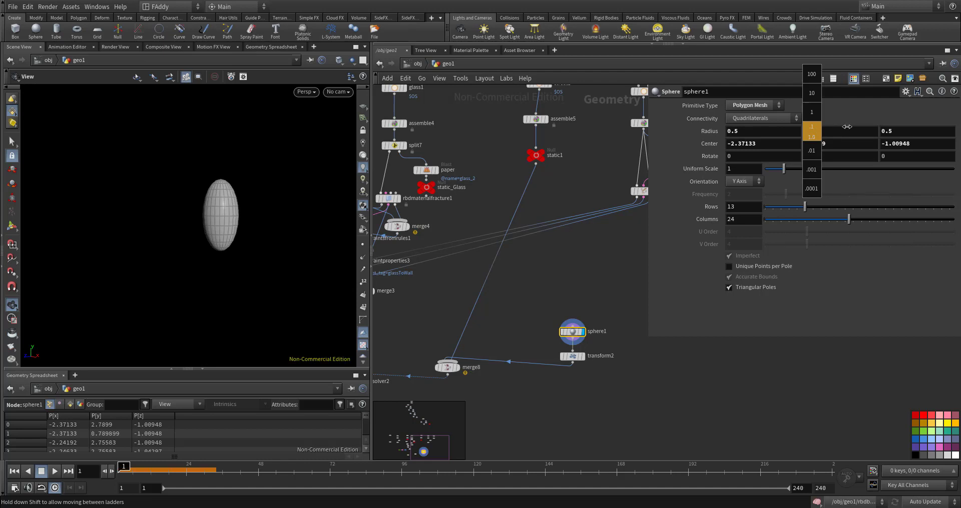
middle_drag(395, 380, 476, 314)
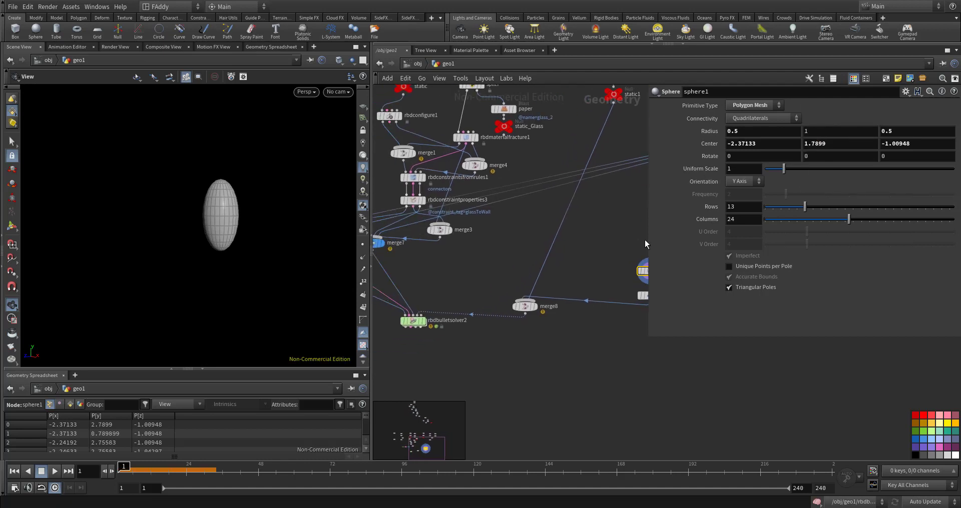
Display rbdbulletsolver2, play to frame 24, rewind to frame 1, and pan to sphere1 and transform2
click(424, 320)
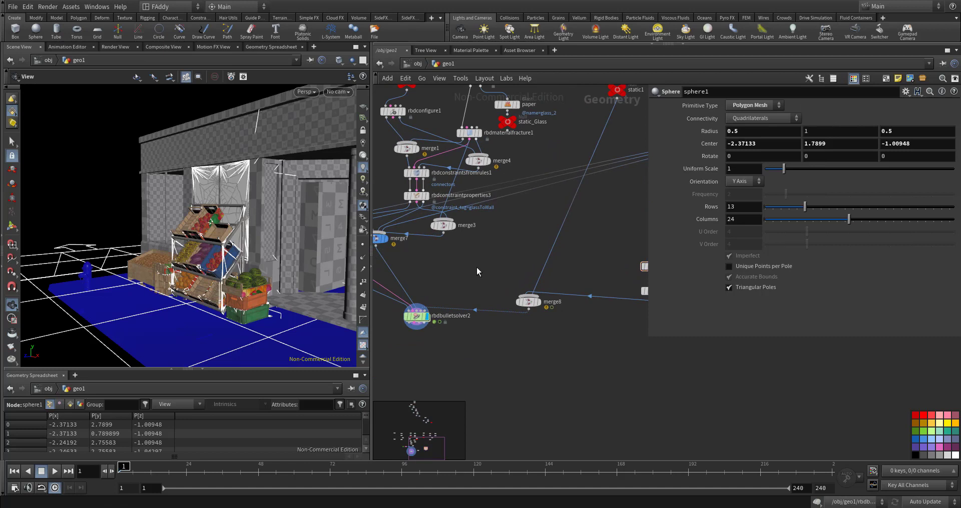
key(Up)
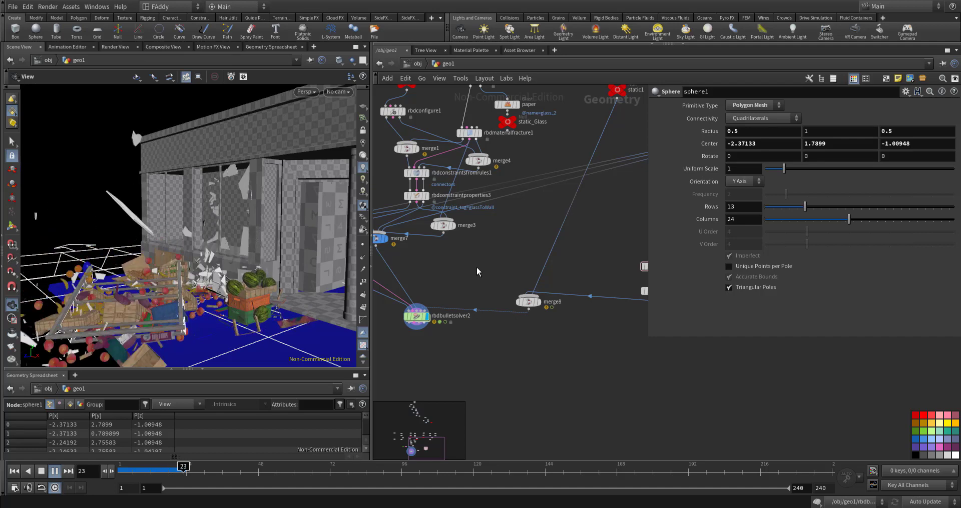
key(Up)
key(ctrl+Up)
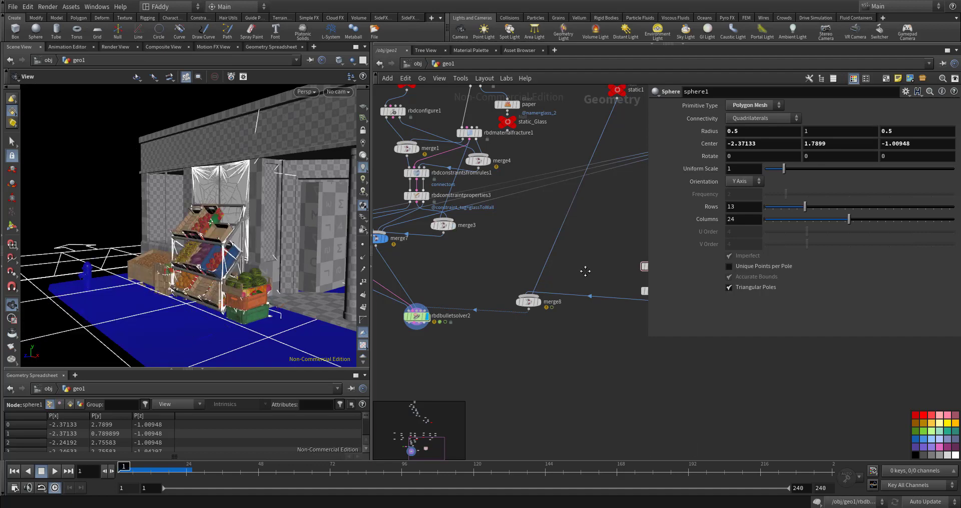
middle_drag(579, 267, 546, 264)
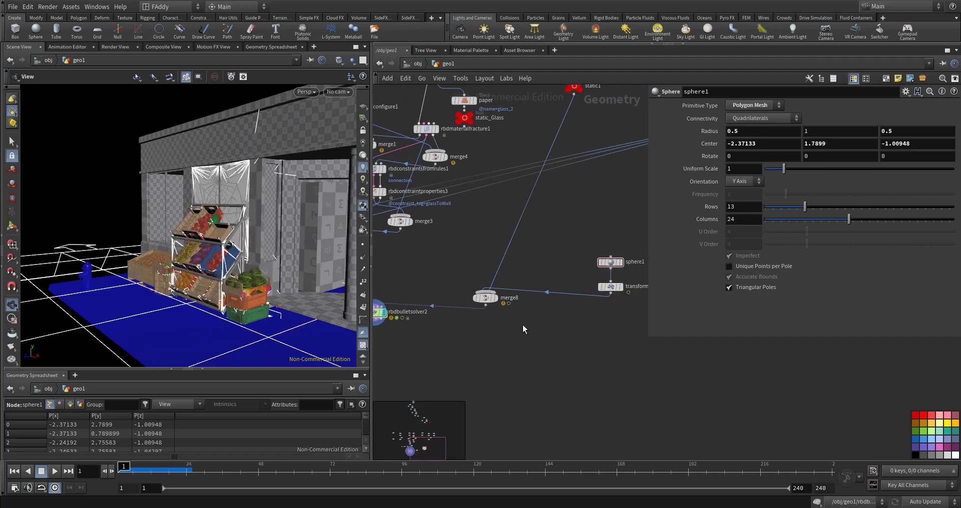
mouse_move(533, 331)
middle_down()
mouse_move(553, 341)
mouse_move(590, 331)
middle_up()
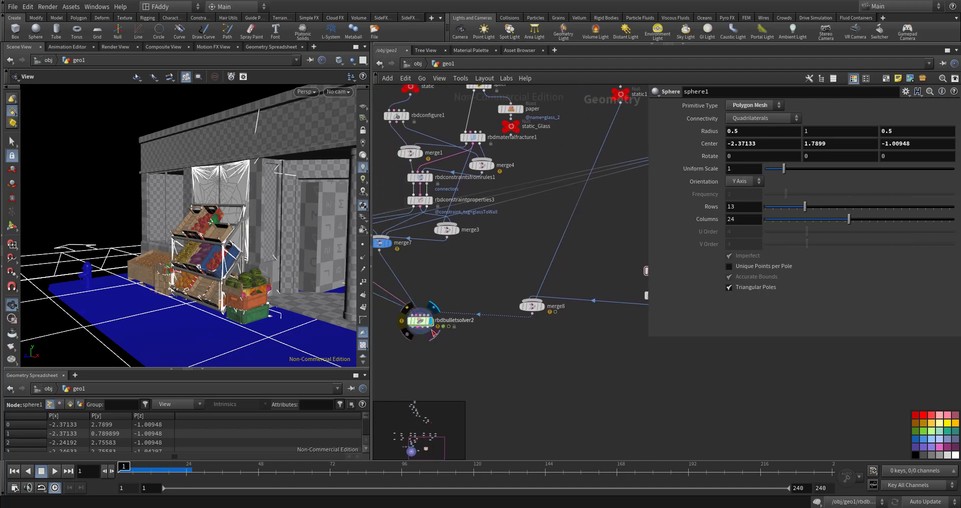
middle_drag(423, 266, 460, 272)
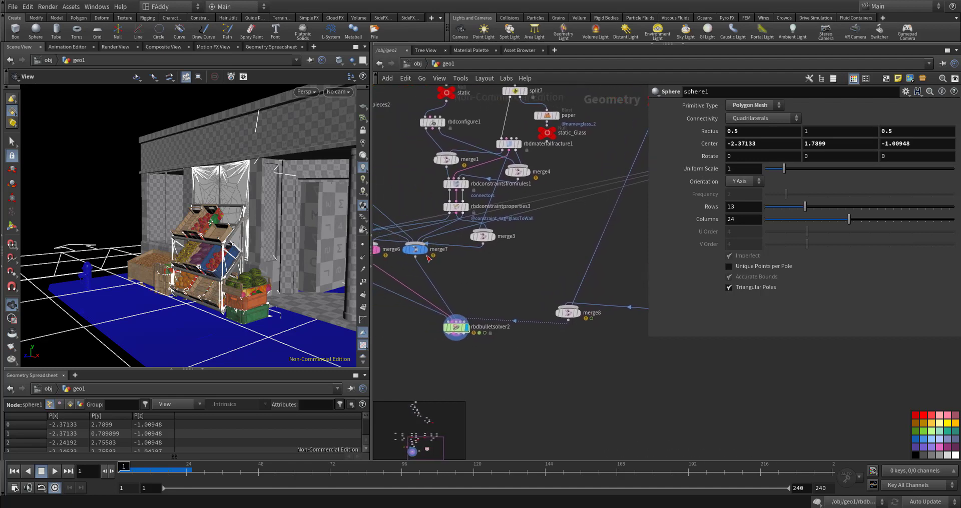
middle_drag(616, 277, 512, 268)
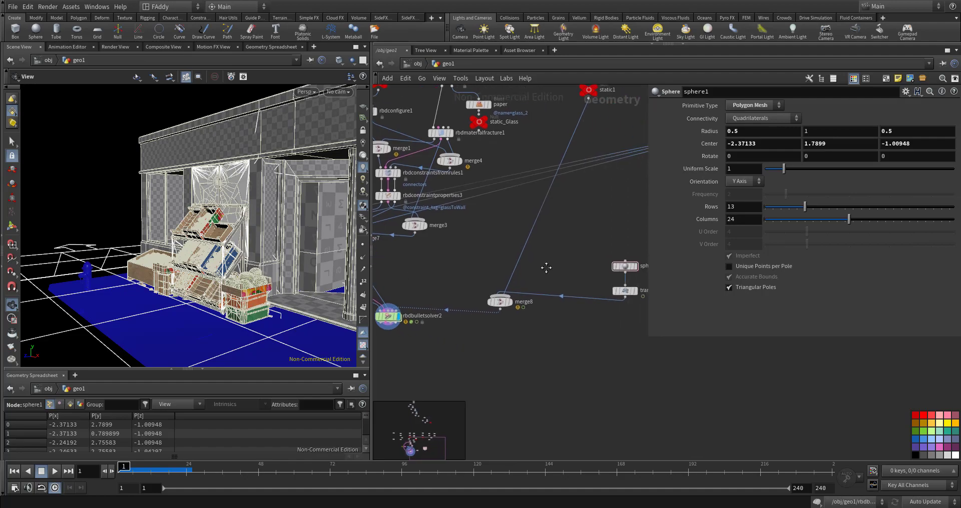
Display transform2 from a top view, move sphere1 up, and search for a Transform node
click(596, 294)
click(596, 295)
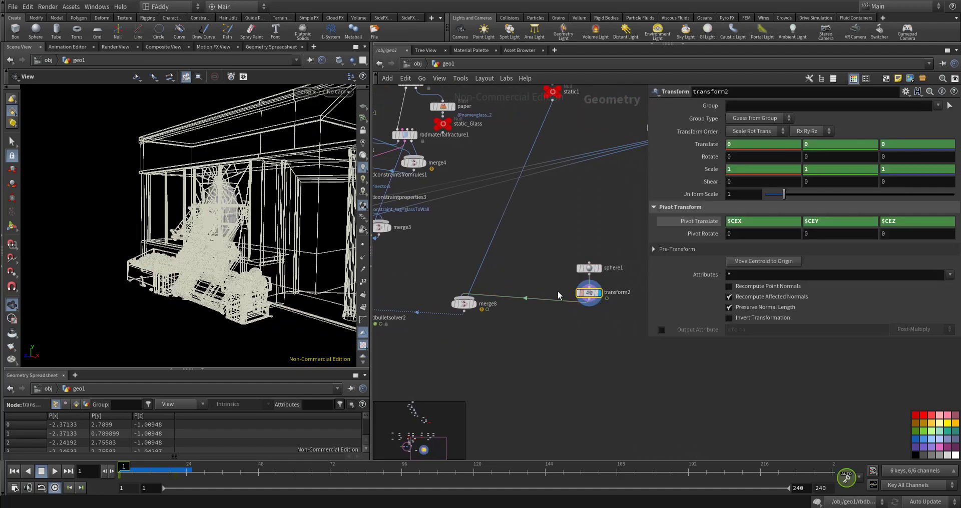
drag(259, 265, 169, 294)
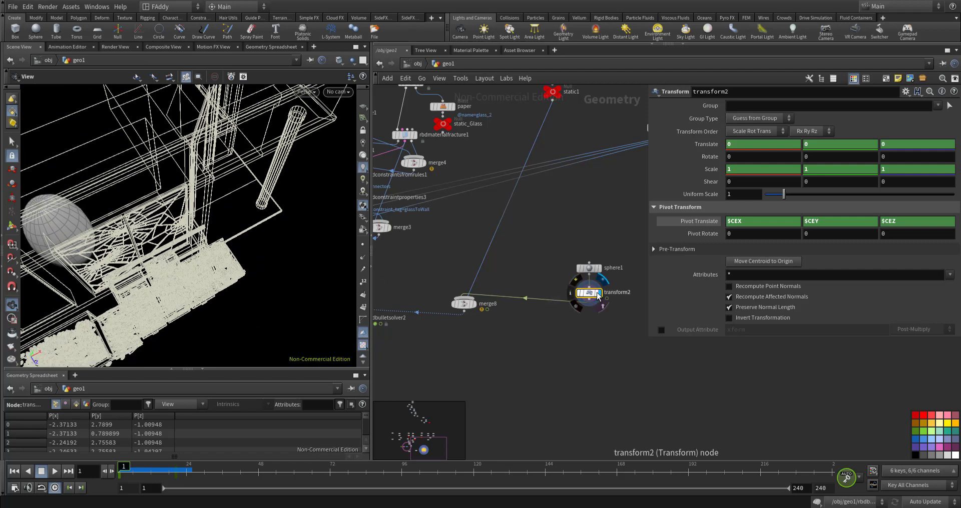
drag(586, 268, 586, 249)
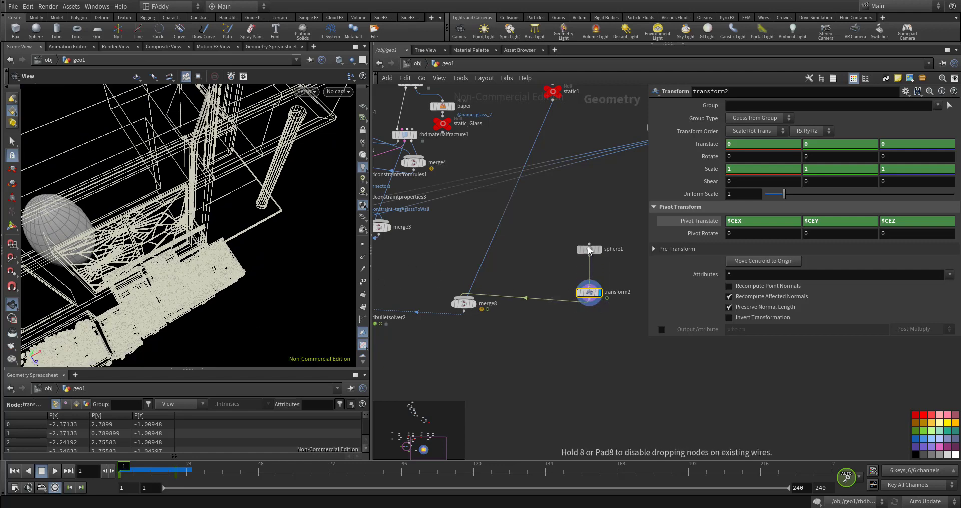
key(Tab)
text(trr)
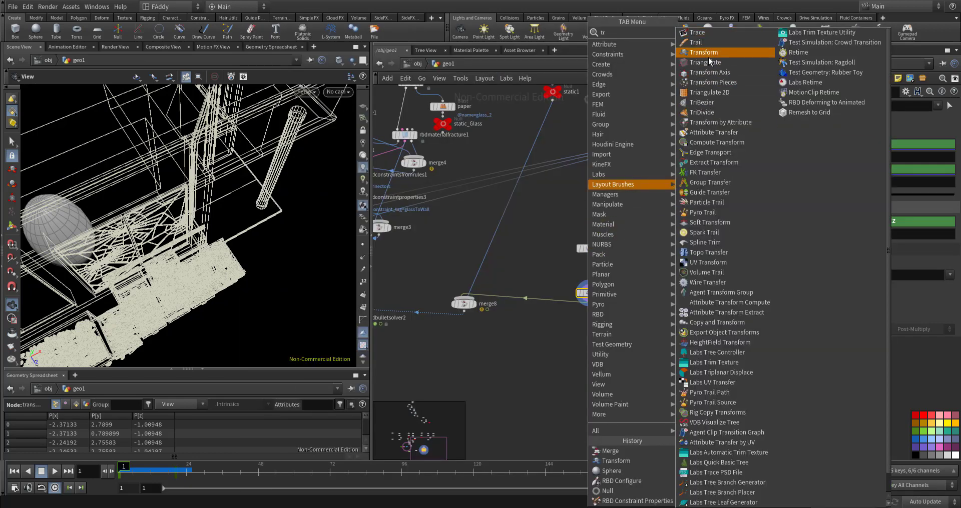
Insert transform3 between sphere1 and transform2, translating the sphere 2.5 in X and scaling it 1.7
click(707, 57)
click(581, 270)
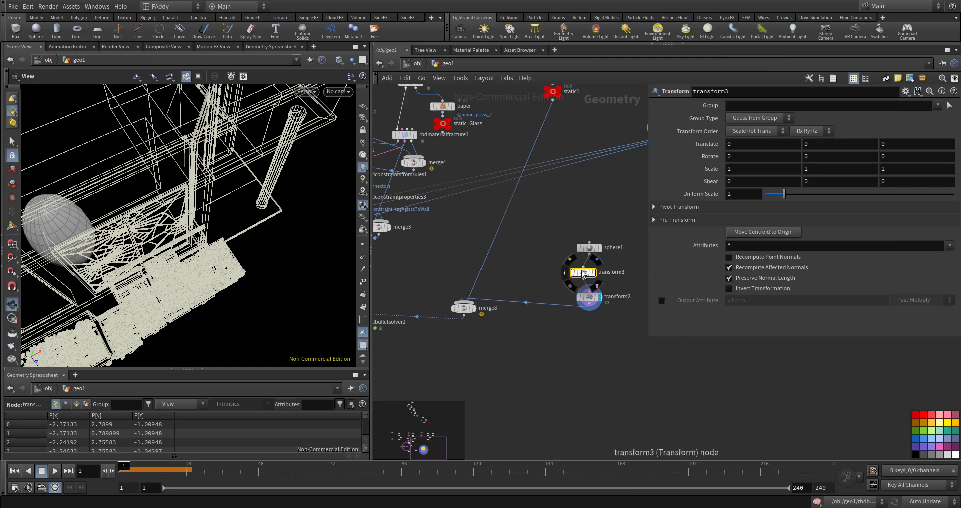
middle_drag(764, 146, 800, 145)
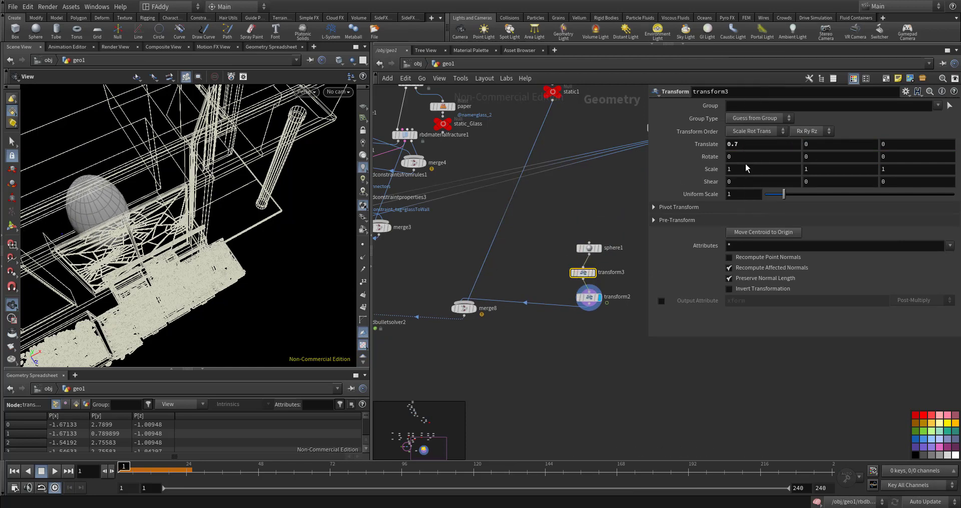
middle_drag(734, 169, 771, 146)
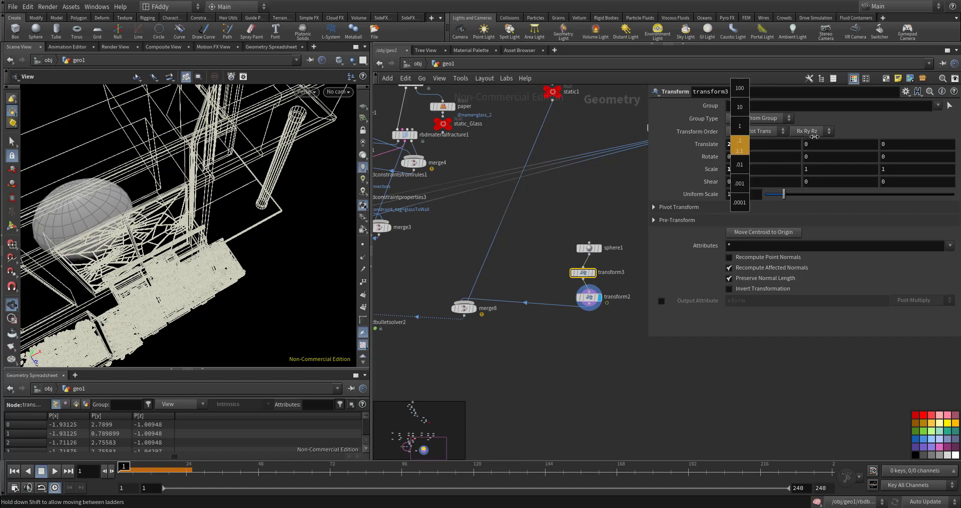
Orbit to a front view and display the bullet solver's shaded shop scene
mouse_move(217, 271)
mouse_down()
mouse_move(167, 257)
mouse_move(200, 272)
mouse_up()
middle_drag(473, 365, 587, 334)
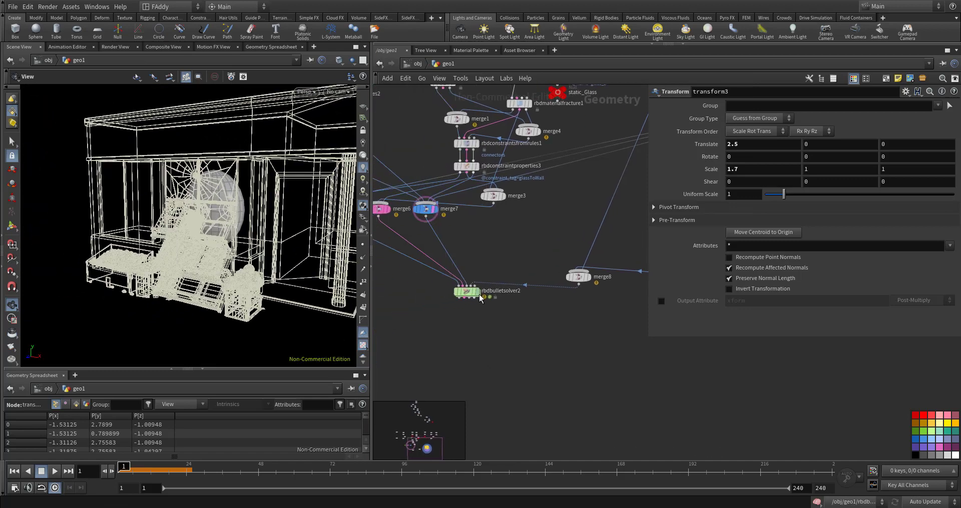
click(481, 307)
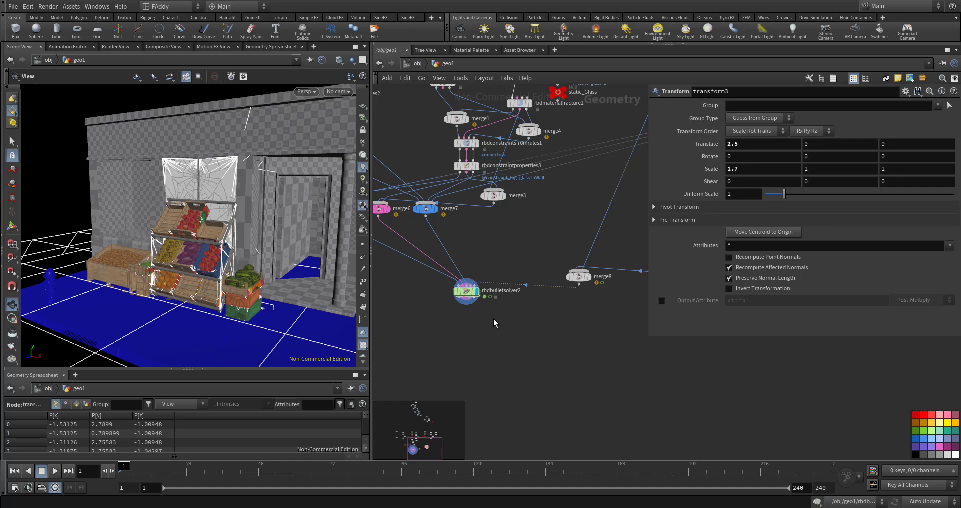
Play the simulation, then turn off the solver's Display Visualization Geometry
key(Up)
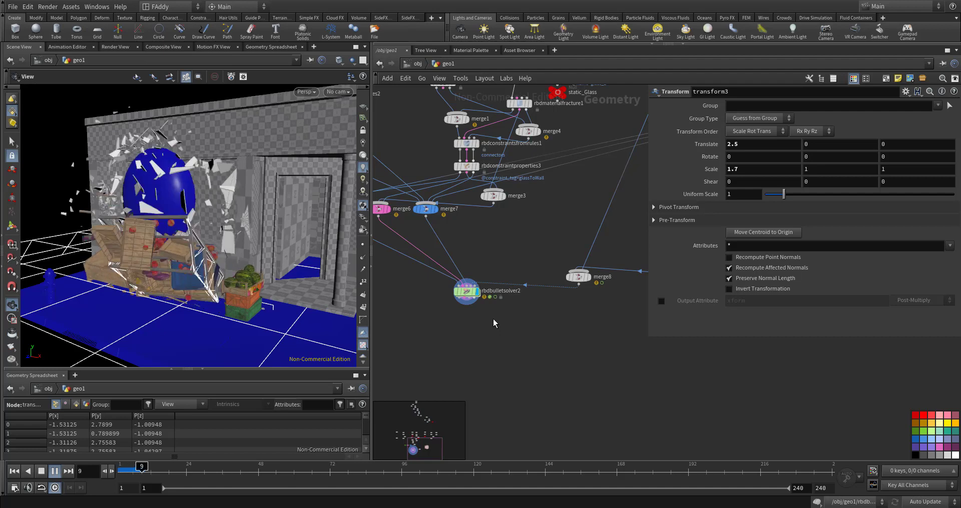
key(ctrl+Left)
click(466, 291)
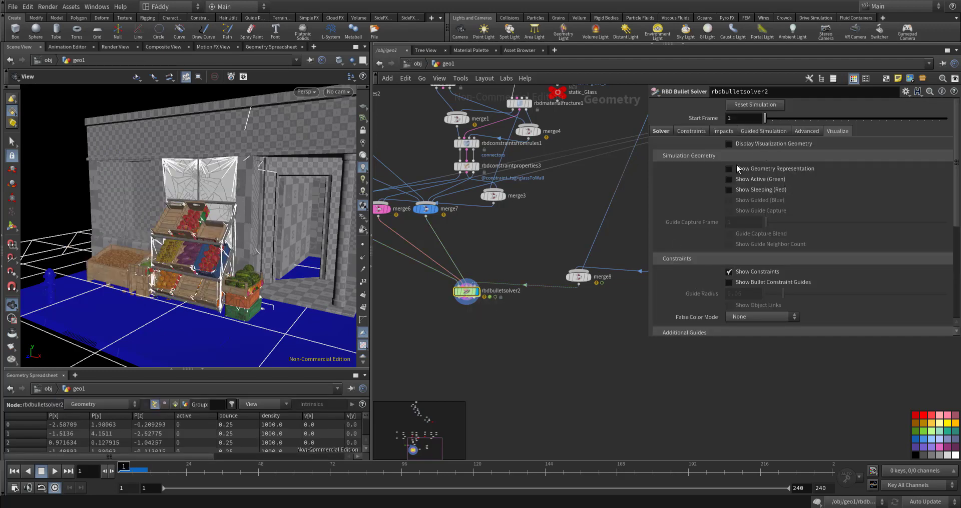
click(729, 144)
Replay the simulation while orbiting around the flying debris, then reset to frame 1
key(Up)
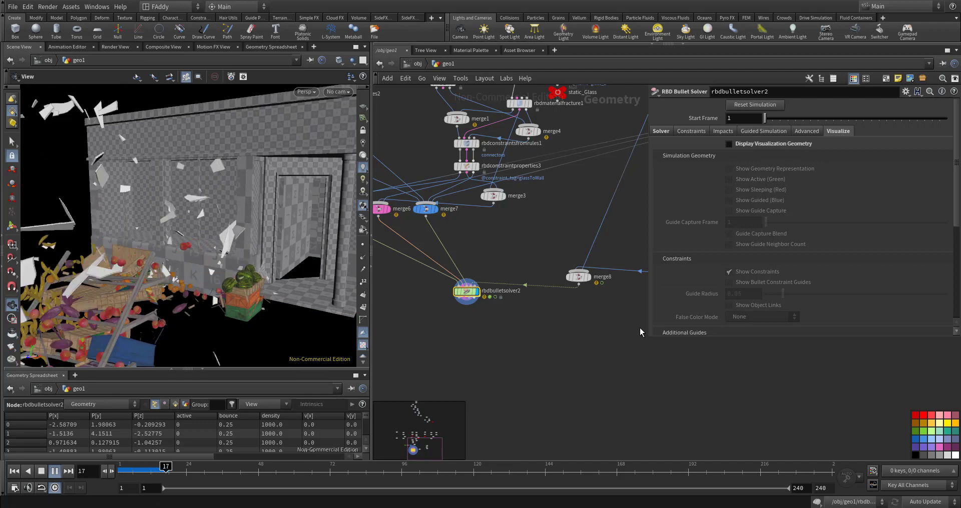
key(Up)
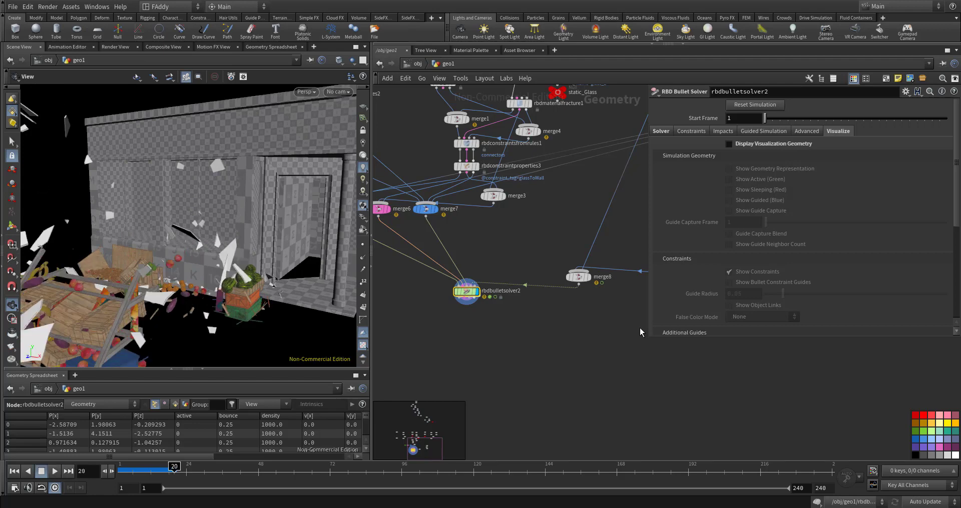
drag(317, 297, 197, 290)
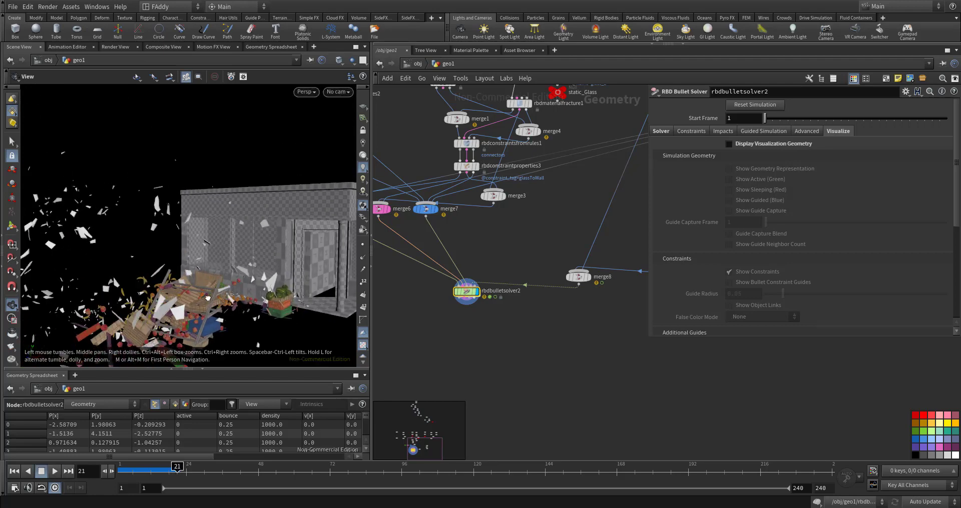
middle_drag(197, 290, 194, 263)
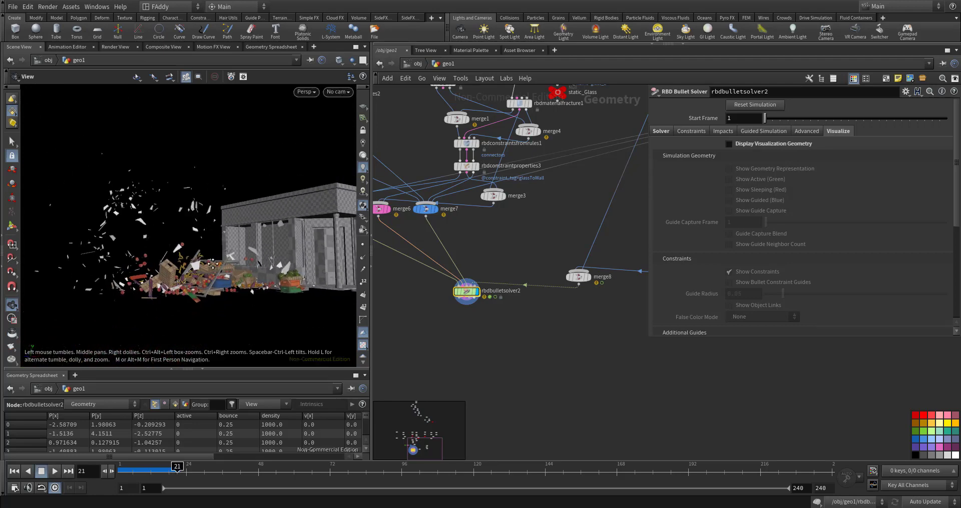
key(ctrl+Up)
key(Up)
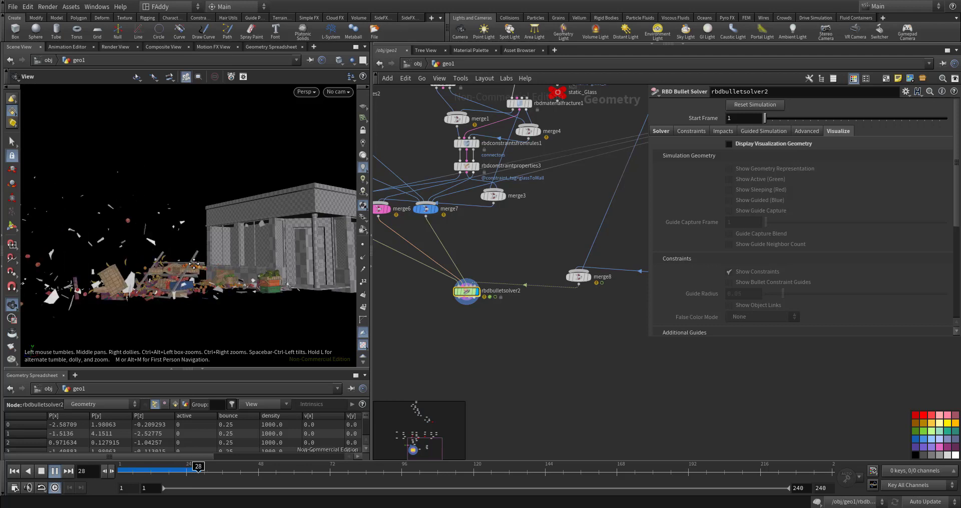
key(Escape)
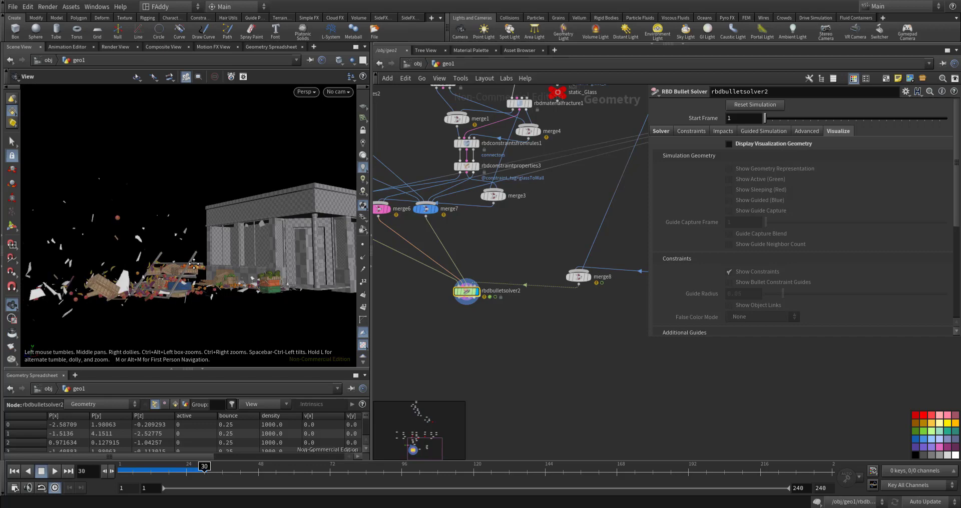
key(ctrl+Left)
key(Up)
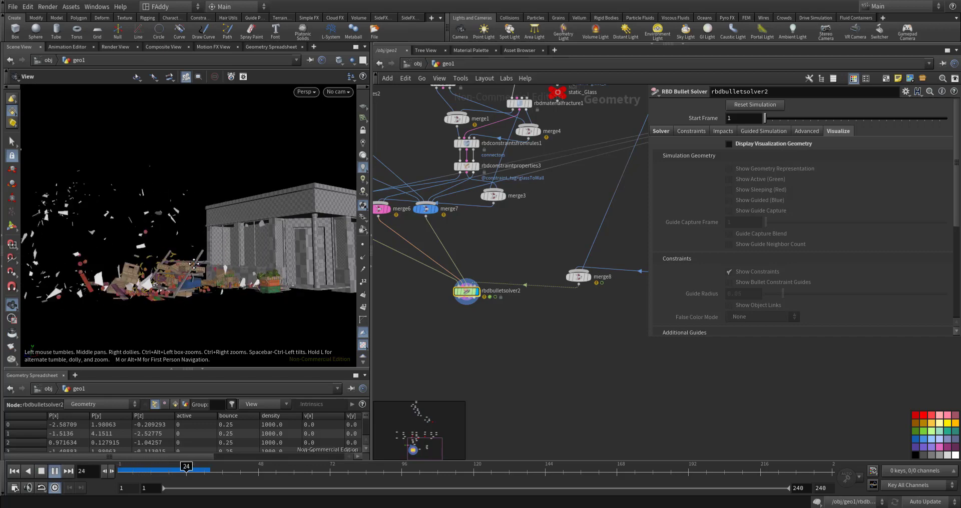
key(Escape)
key(ctrl+Left)
middle_drag(522, 241, 430, 251)
Display transform2 and key its Translate Z to about 4.19 at a later frame
key(r)
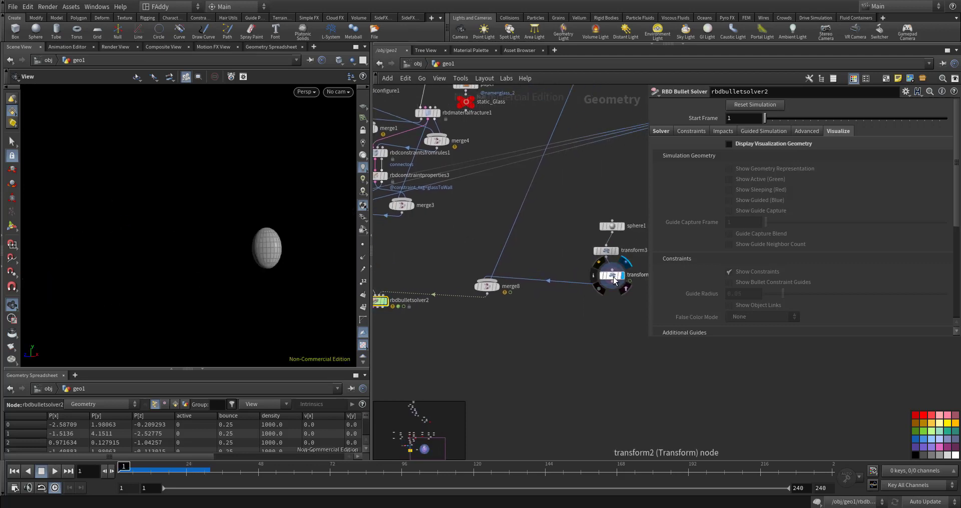
click(613, 277)
drag(125, 465, 176, 466)
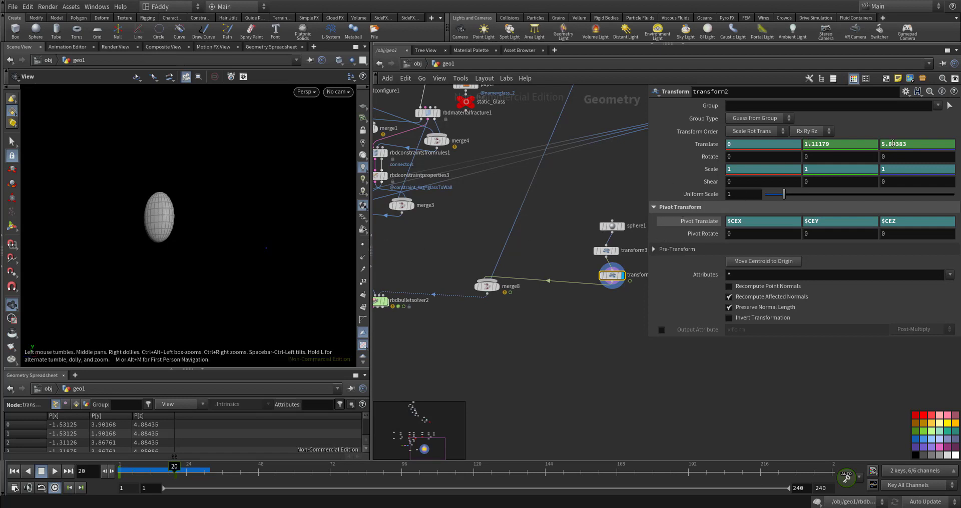
middle_drag(893, 144, 811, 151)
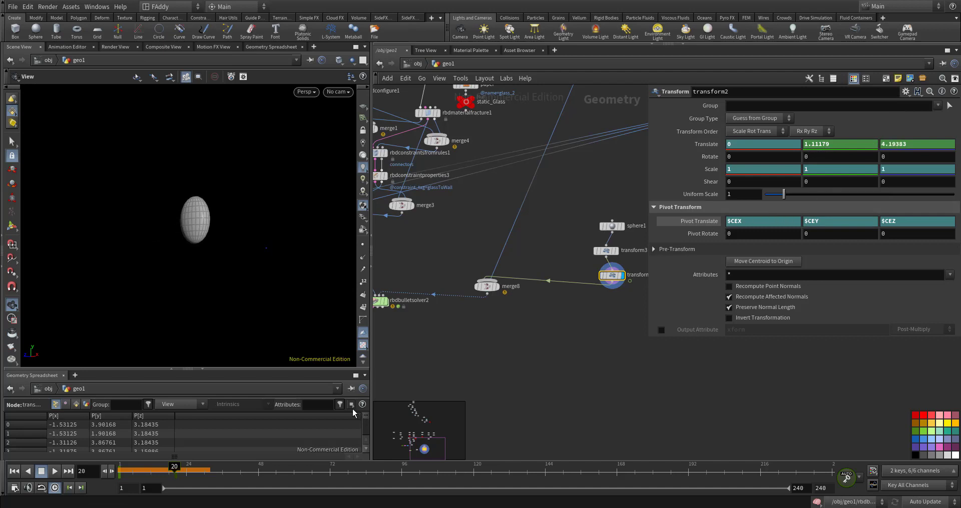
Set transform2's scale to 0 at frame 20
click(111, 473)
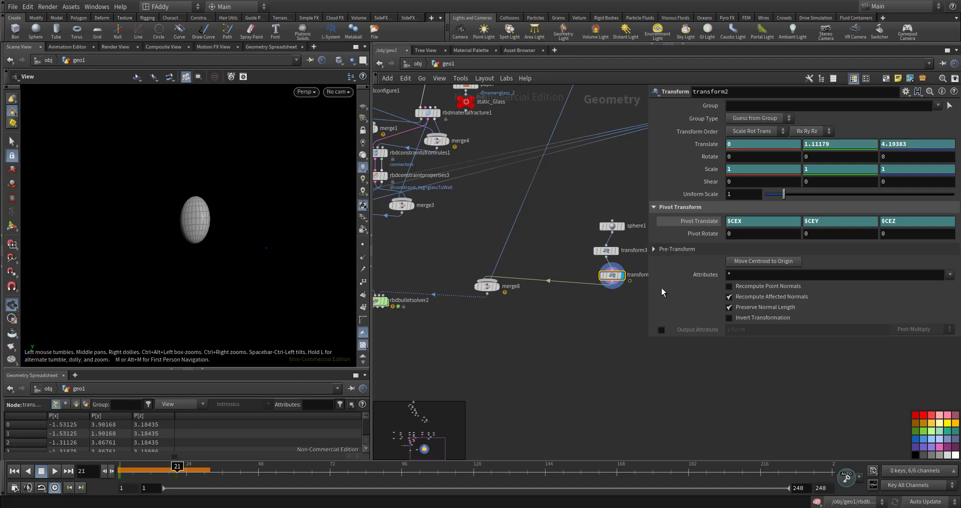
middle_drag(711, 169, 660, 172)
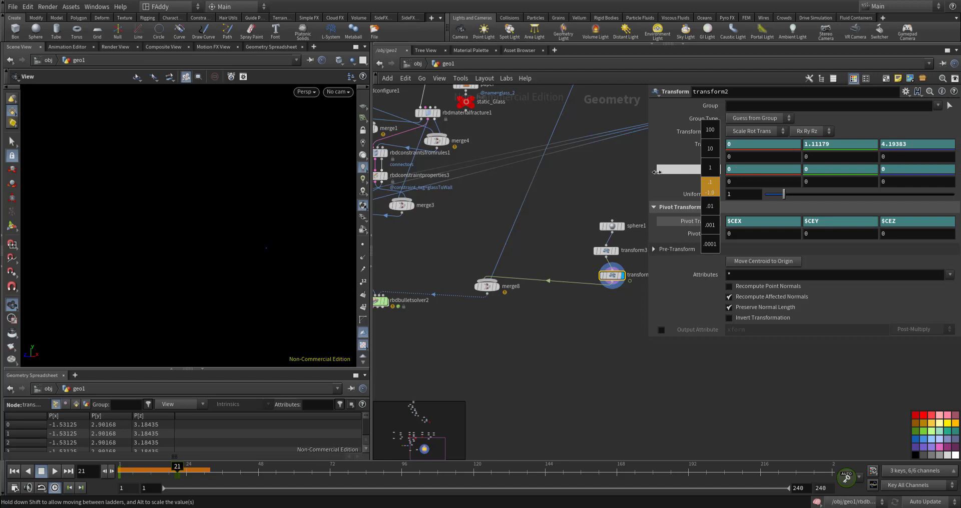
middle_drag(656, 172, 673, 209)
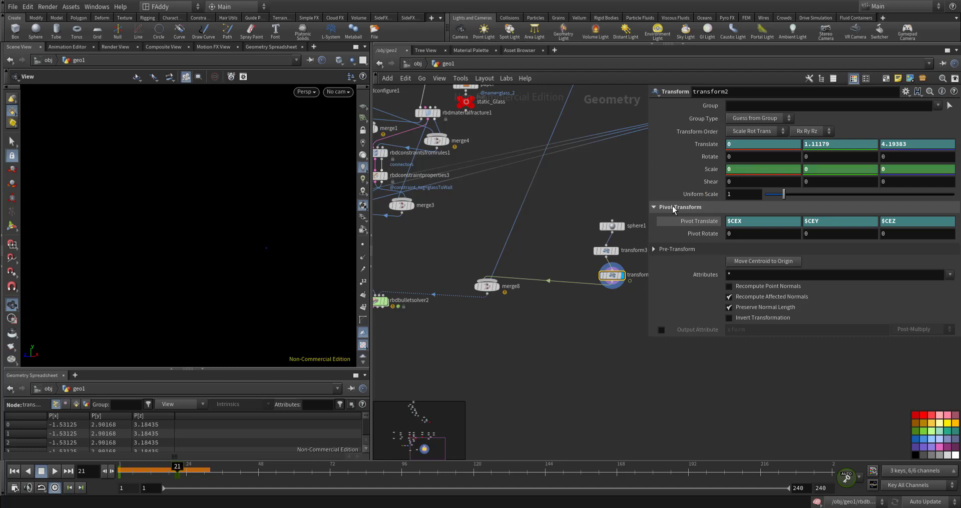
Preview the shrinking, then reset the frame-20 scale key to 1 and return to frame 1
click(14, 471)
drag(136, 472, 174, 481)
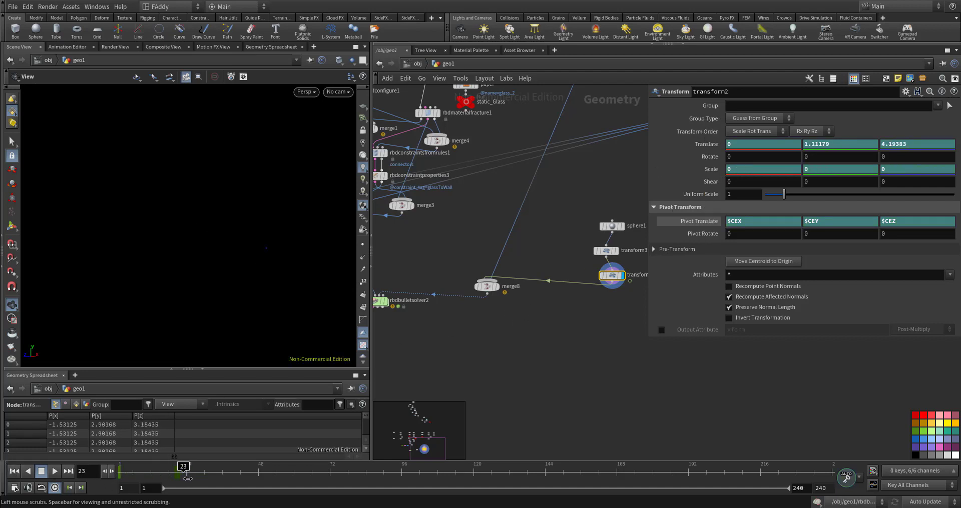
click(80, 487)
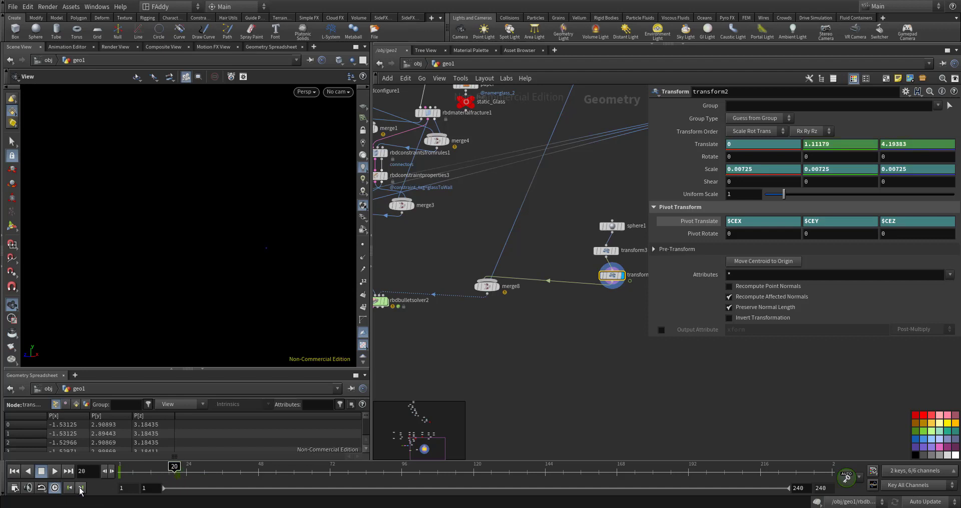
drag(145, 472, 120, 472)
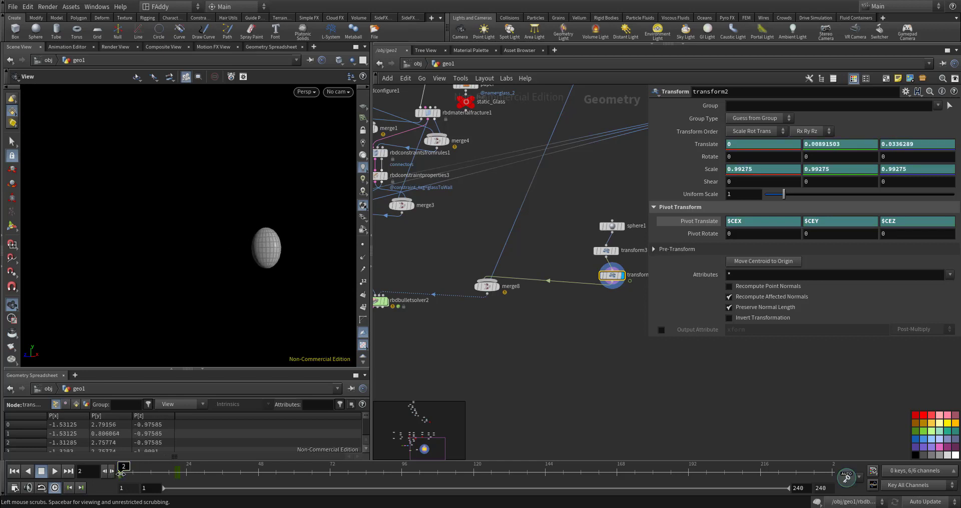
click(111, 471)
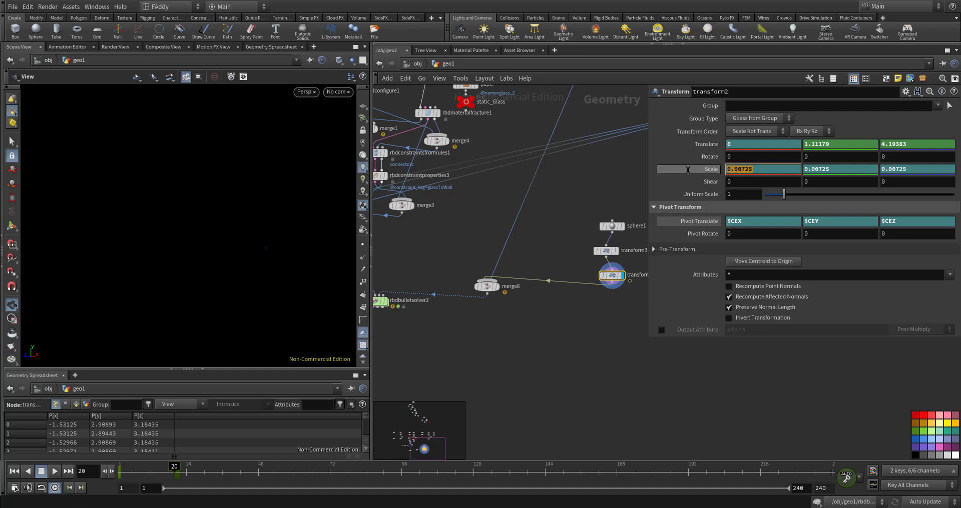
ctrl+middle_click(688, 170)
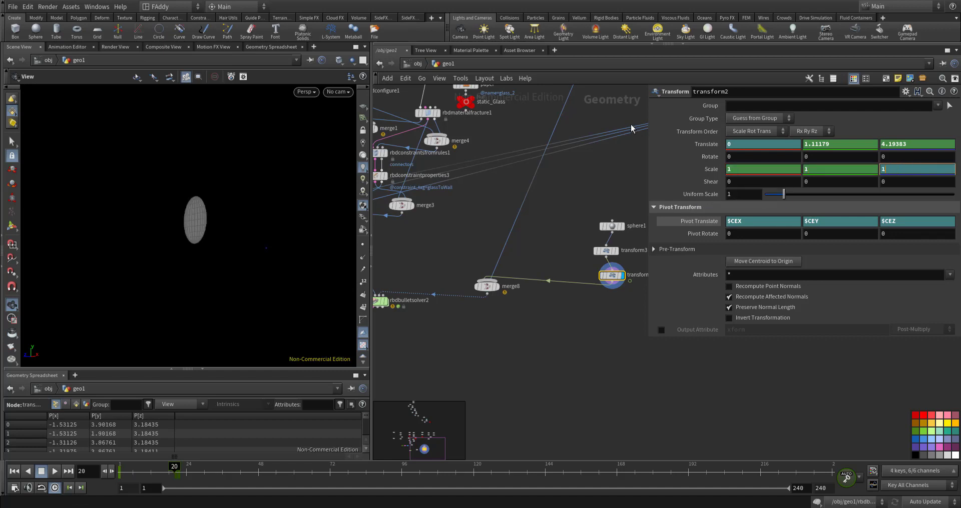
click(478, 233)
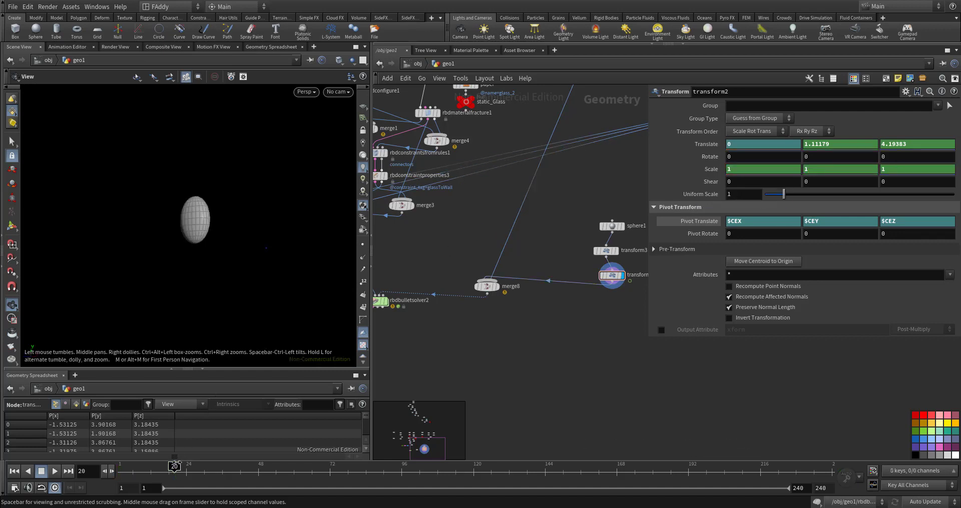
key(ctrl+Up)
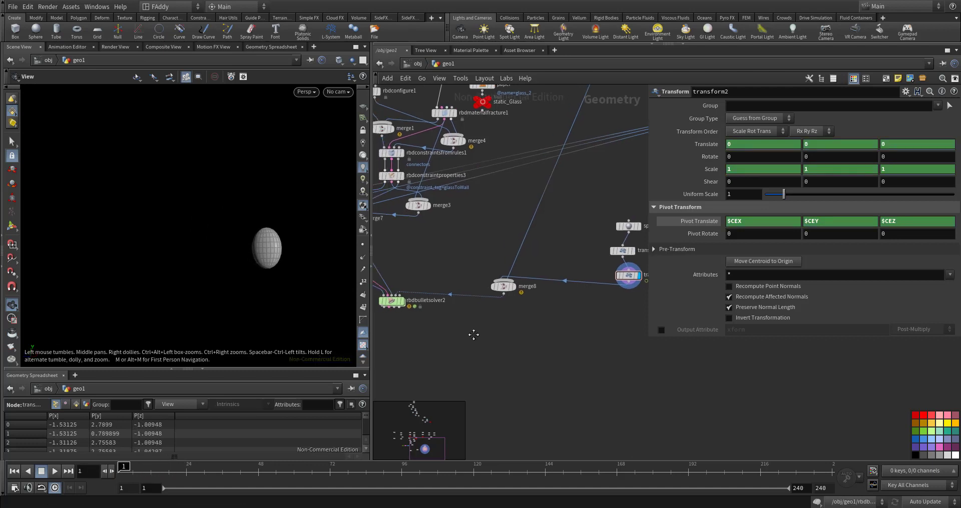
Display rbdbulletsolver2, play the smash, stop, and orbit to a high angle
click(400, 301)
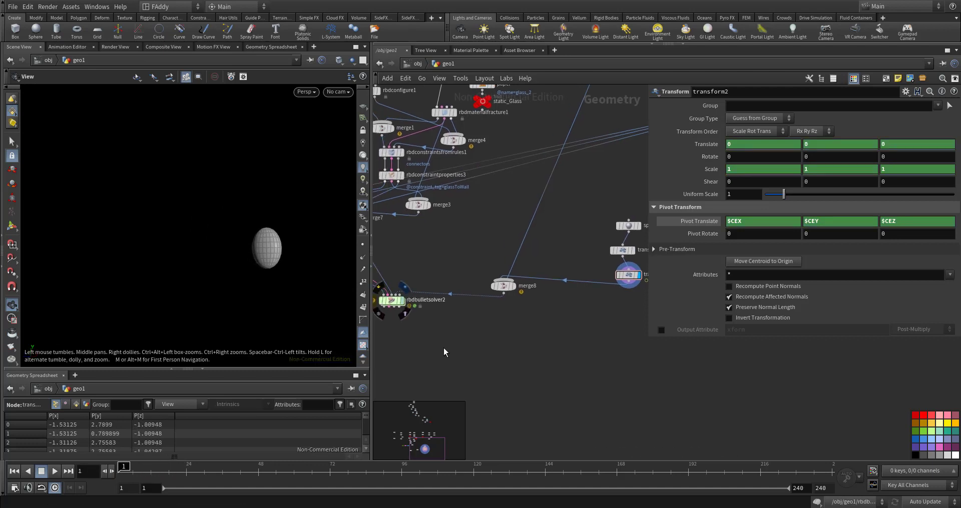
click(57, 475)
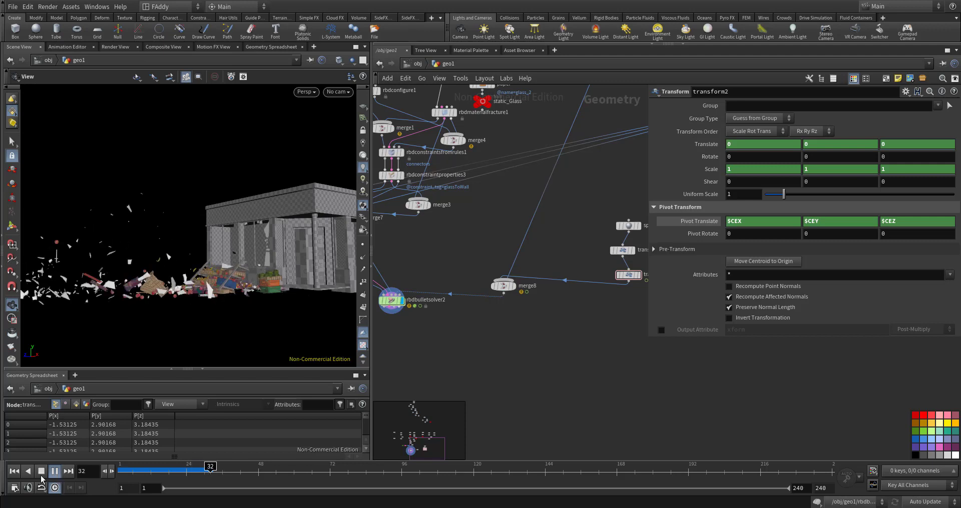
click(40, 476)
mouse_move(200, 280)
mouse_down()
mouse_move(205, 326)
mouse_move(220, 267)
mouse_move(186, 303)
mouse_up()
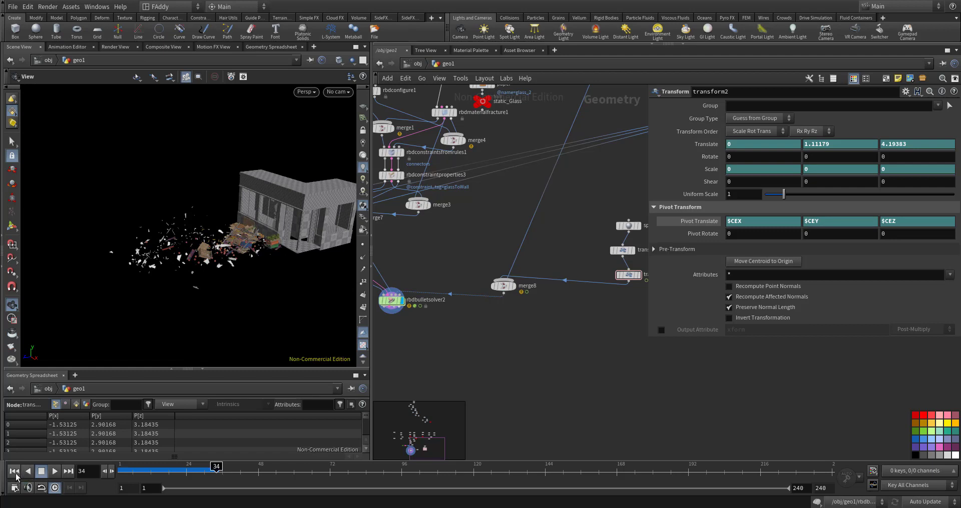
Replay the simulation from frame 1, then stop and rewind to frame 1
click(16, 474)
click(56, 472)
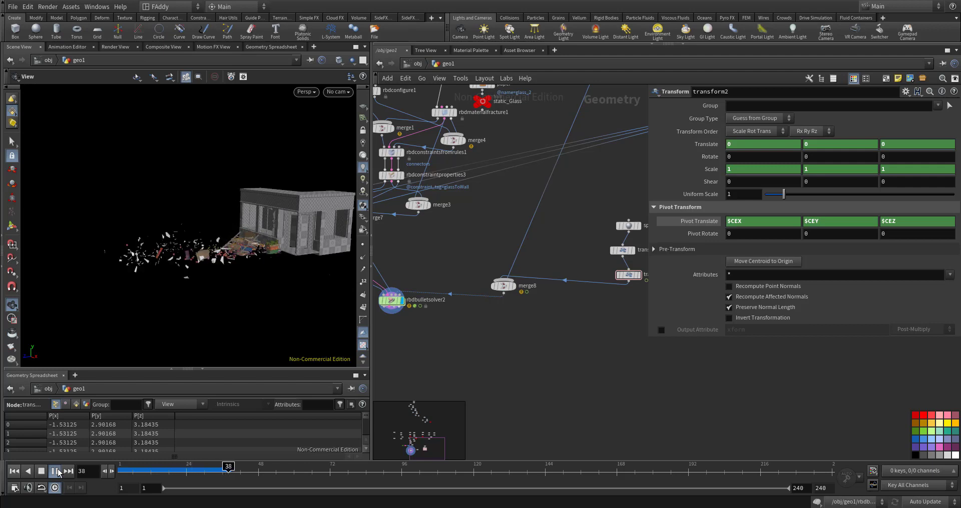
click(56, 471)
click(15, 473)
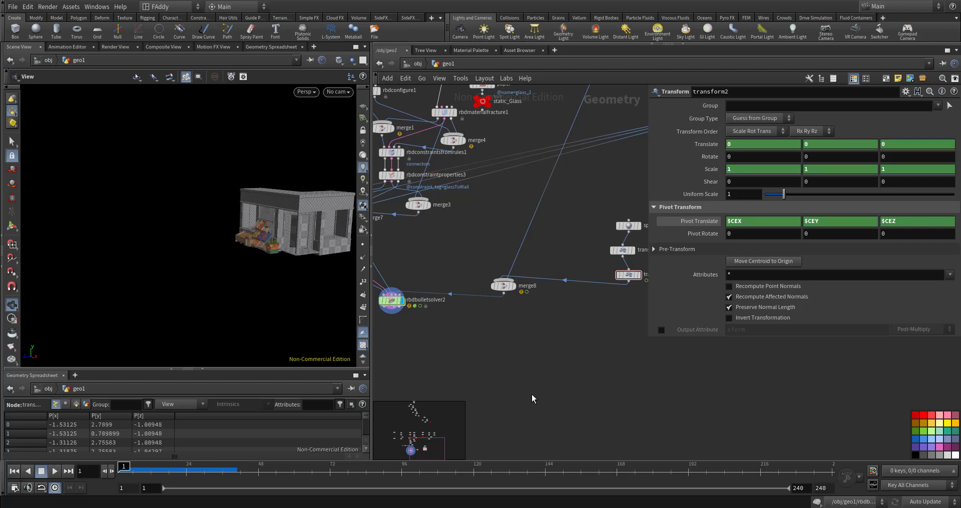